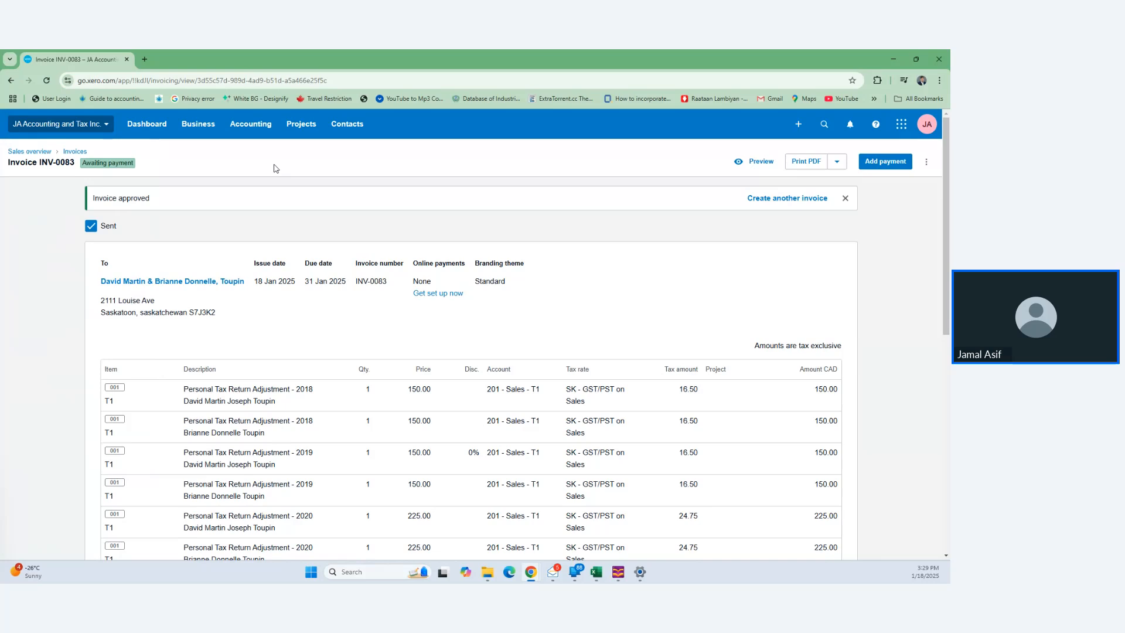
{"action": "left_click", "coordinate": [103, 123]}
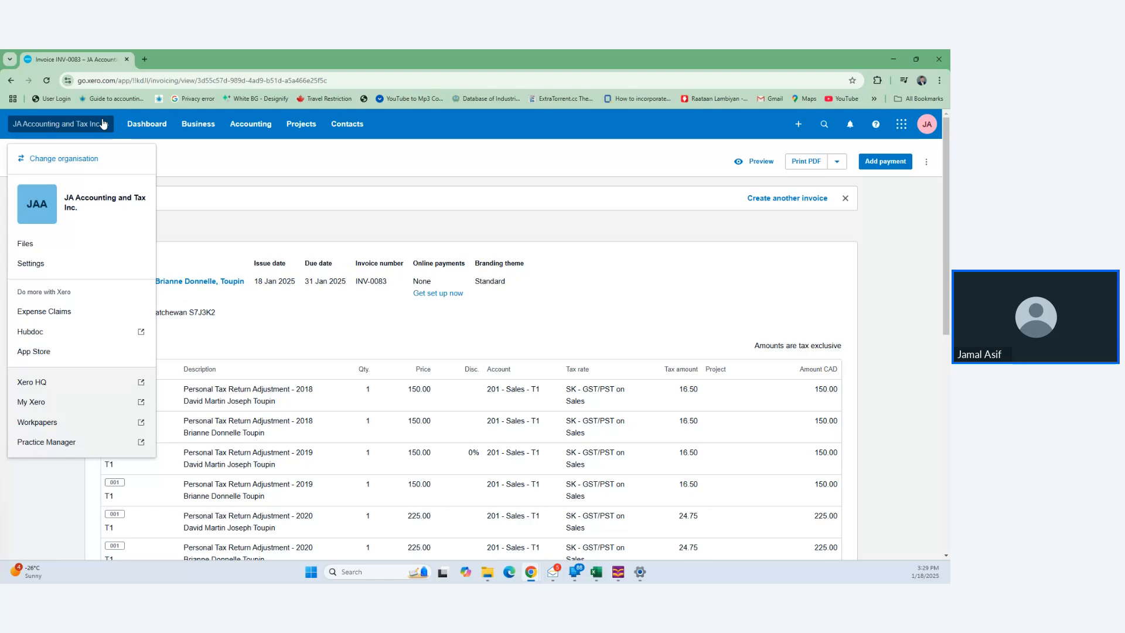
{"action": "left_click", "coordinate": [91, 161]}
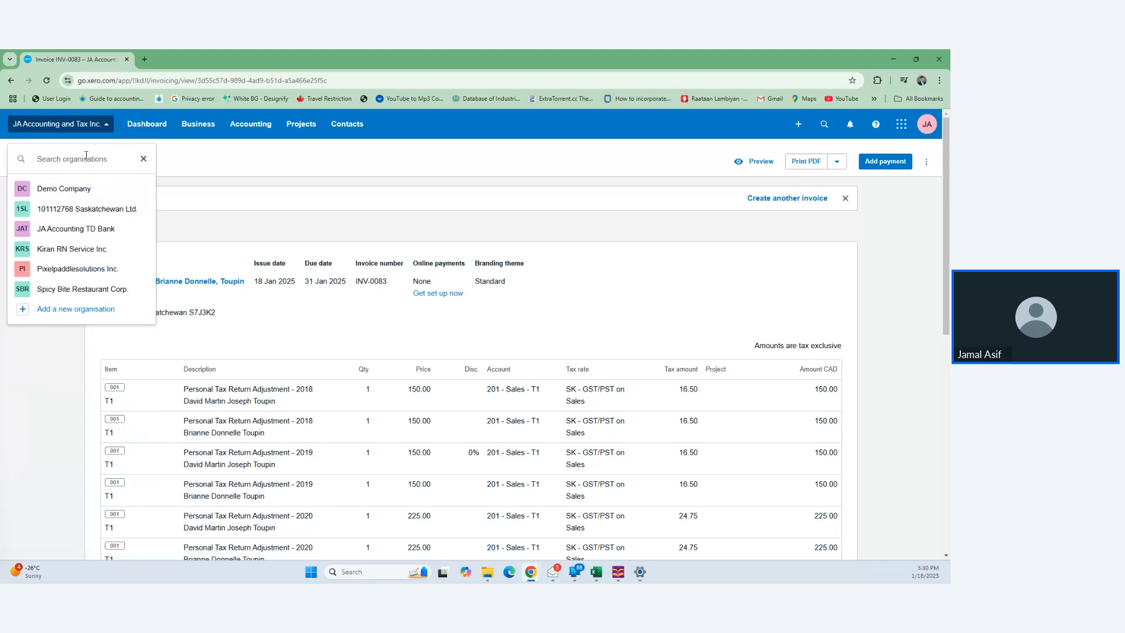
{"action": "type", "text": "768"}
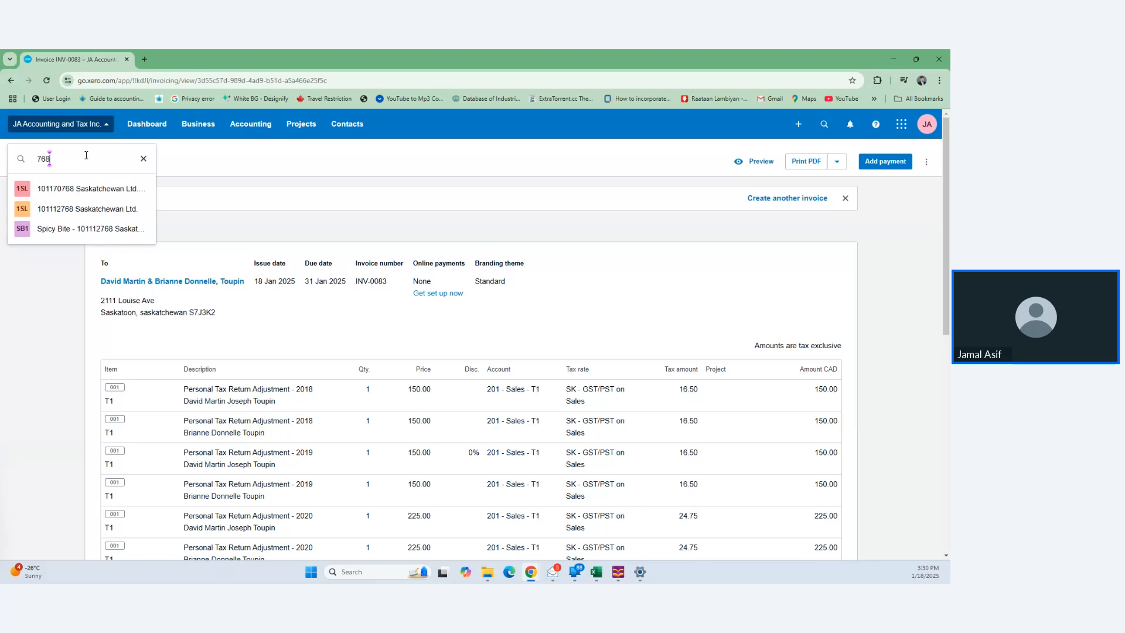
{"action": "left_click", "coordinate": [100, 189]}
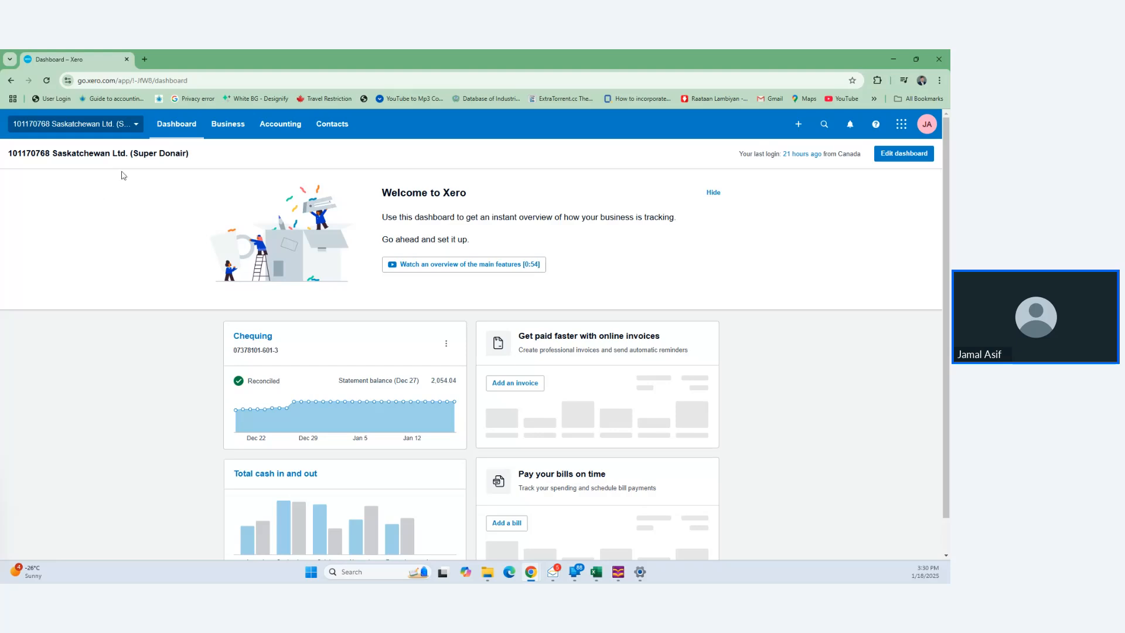
- Open asana.com in a new tab and go to the starred T2 project board
{"action": "left_click", "coordinate": [144, 59]}
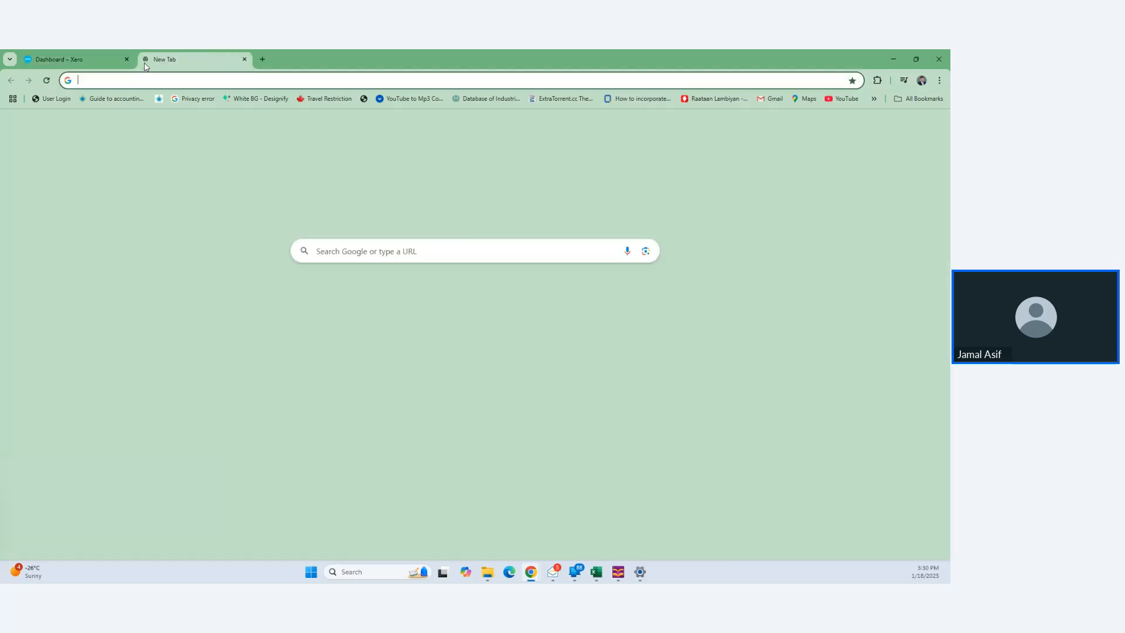
{"action": "type", "text": "asana.com"}
{"action": "key", "text": "Return"}
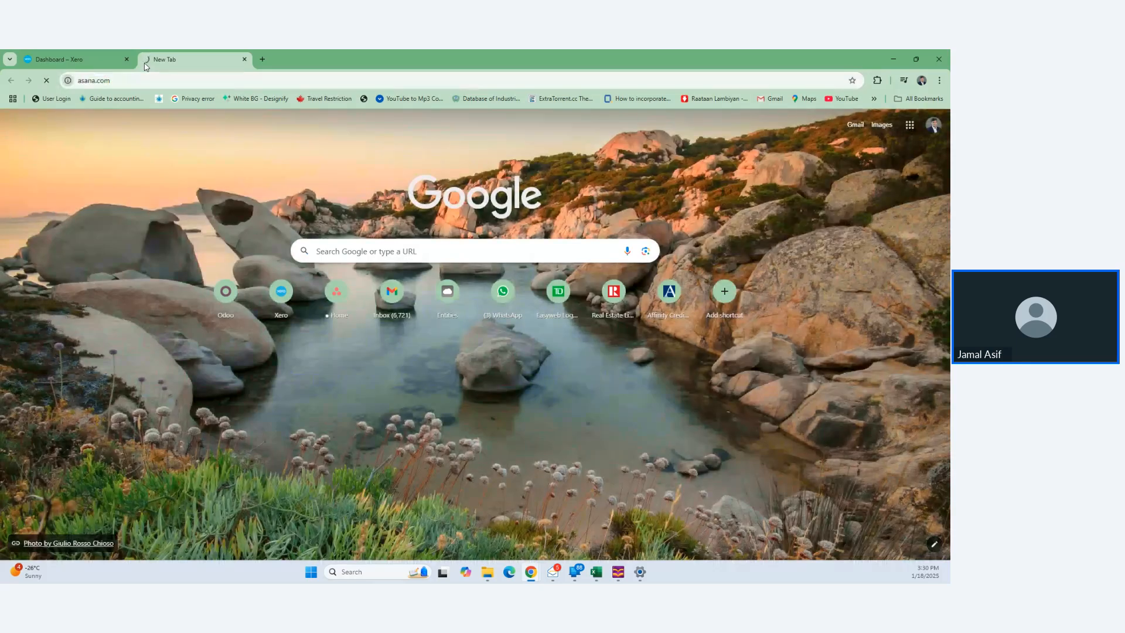
{"action": "left_click", "coordinate": [84, 58]}
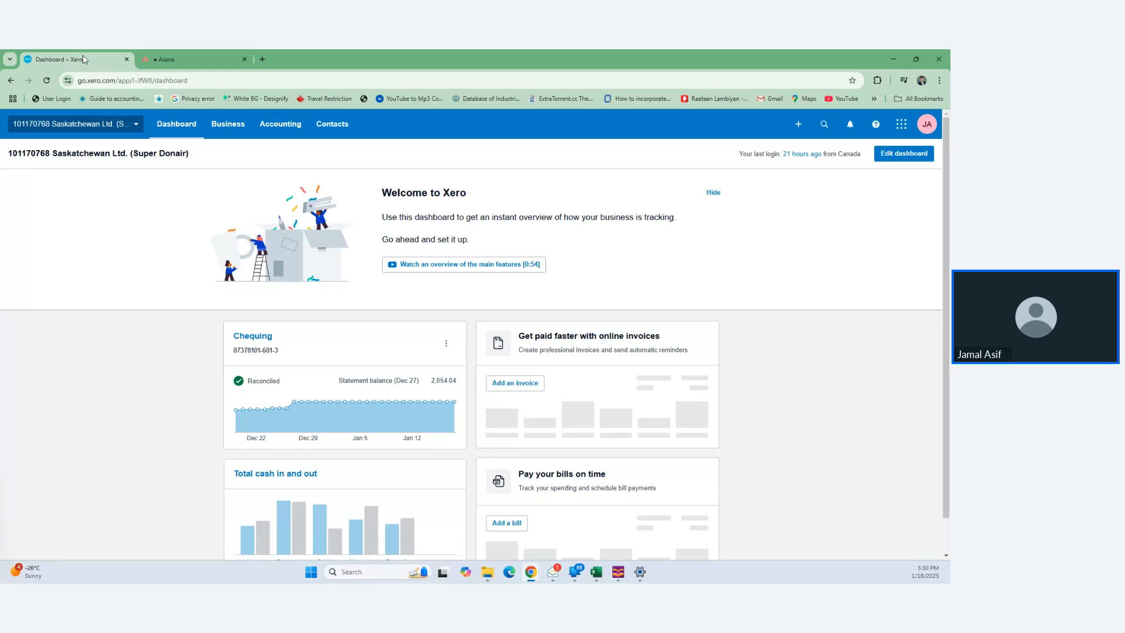
{"action": "left_click", "coordinate": [192, 54]}
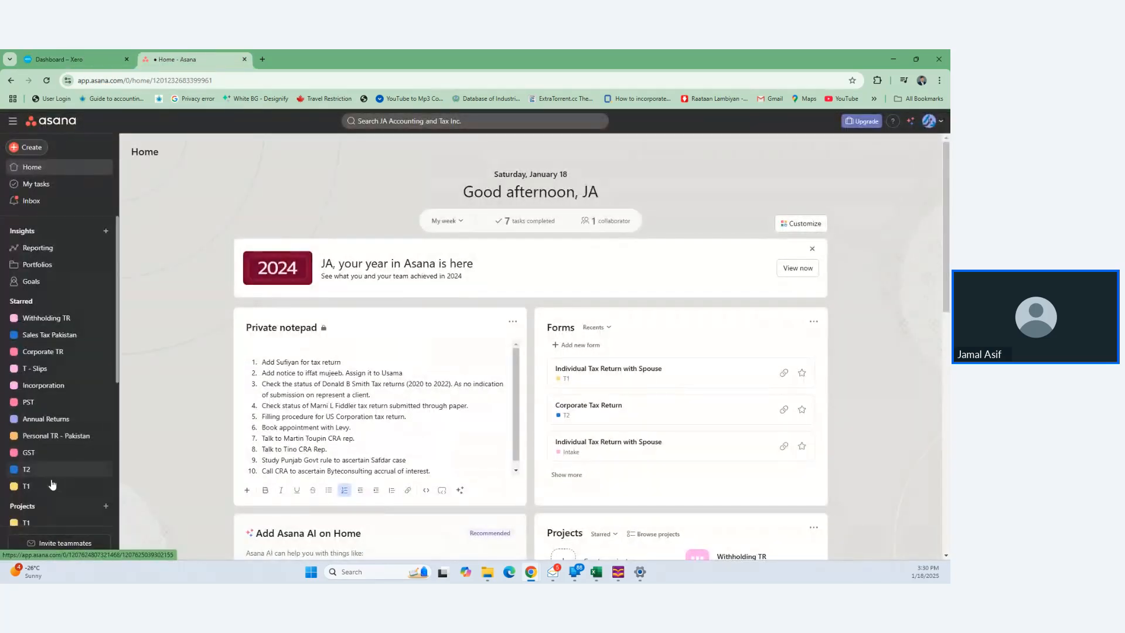
{"action": "left_click", "coordinate": [56, 474]}
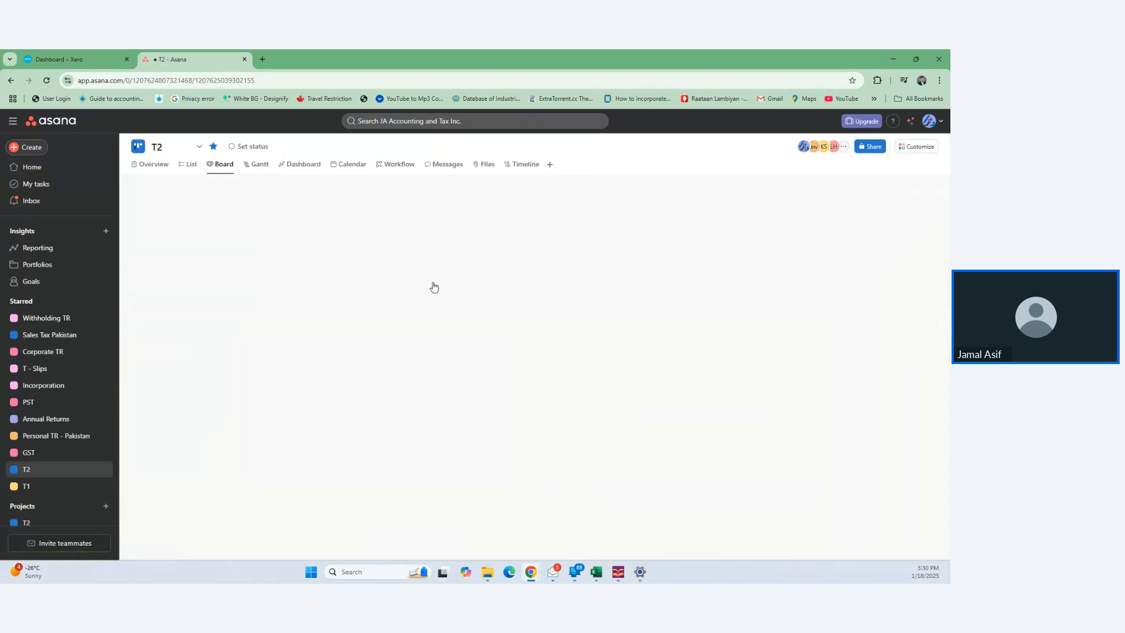
- Scroll across the T2 board's month-end and completed columns to review the tasks
{"action": "scroll", "coordinate": [433, 287], "scroll_direction": "right", "scroll_amount": 5}
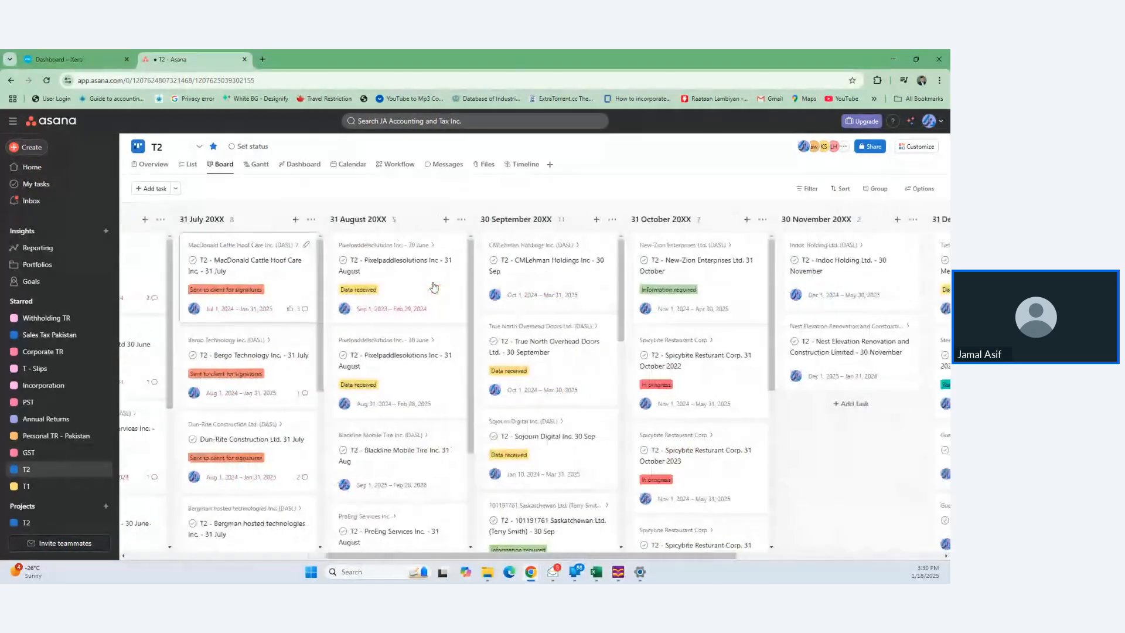
{"action": "scroll", "coordinate": [433, 287], "scroll_direction": "right", "scroll_amount": 4}
{"action": "scroll", "coordinate": [433, 287], "scroll_direction": "right", "scroll_amount": 5}
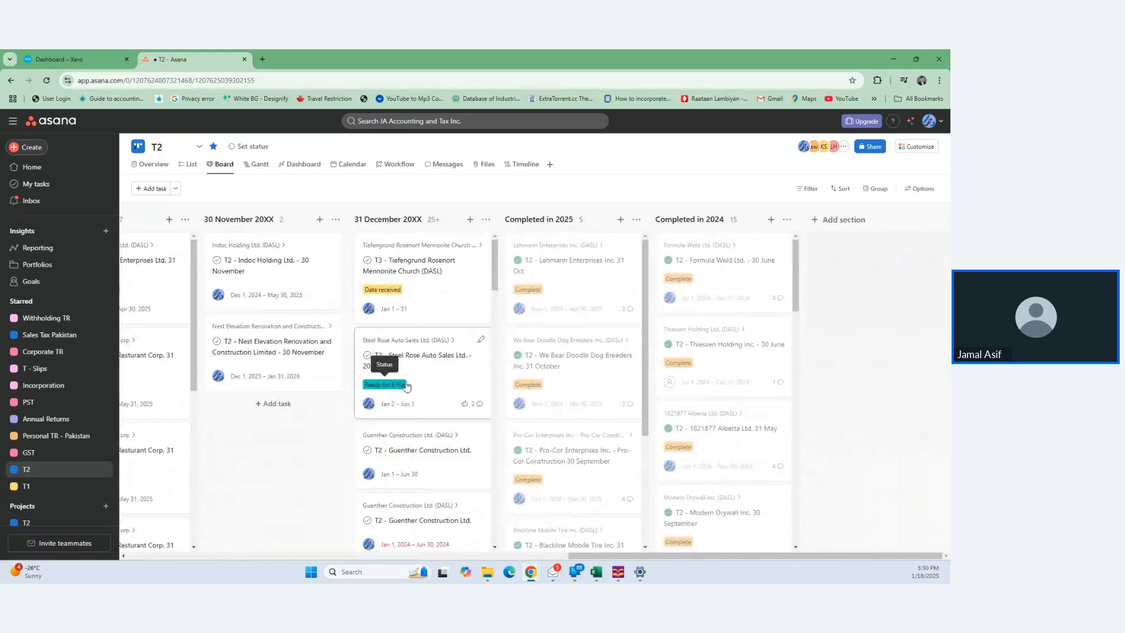
{"action": "scroll", "coordinate": [454, 340], "scroll_direction": "down", "scroll_amount": 1}
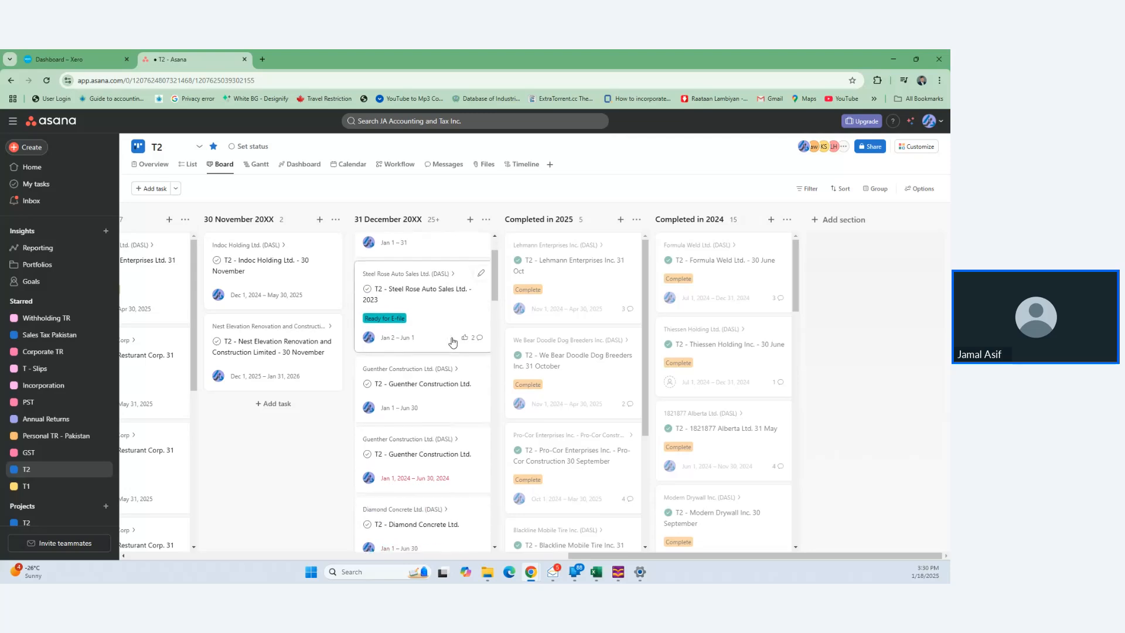
{"action": "scroll", "coordinate": [453, 342], "scroll_direction": "down", "scroll_amount": 1}
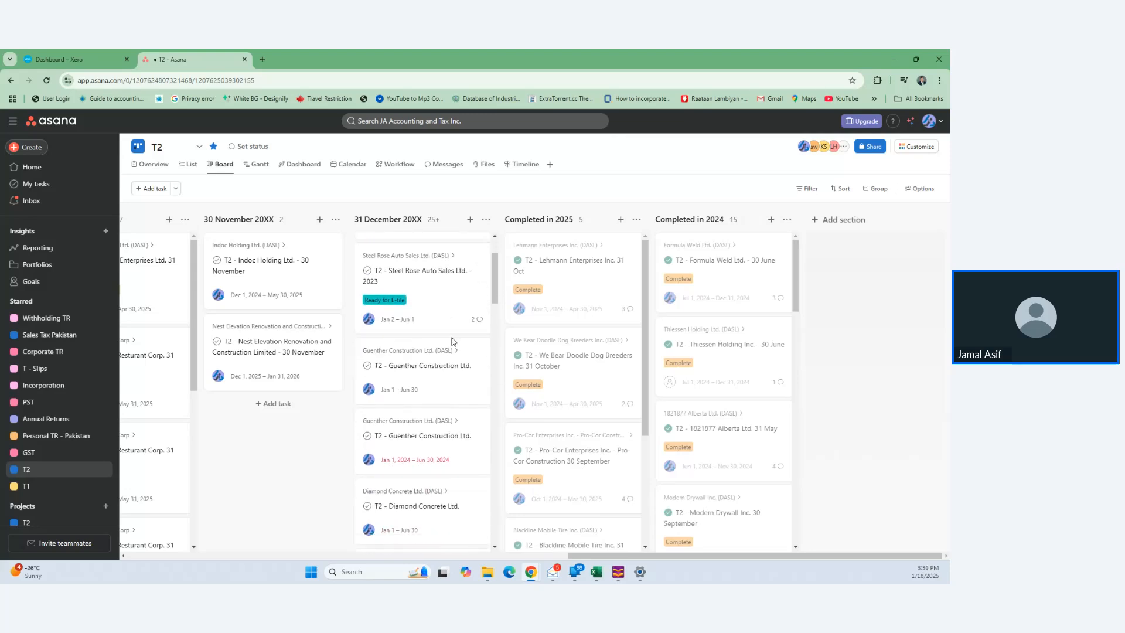
{"action": "scroll", "coordinate": [451, 341], "scroll_direction": "down", "scroll_amount": 1}
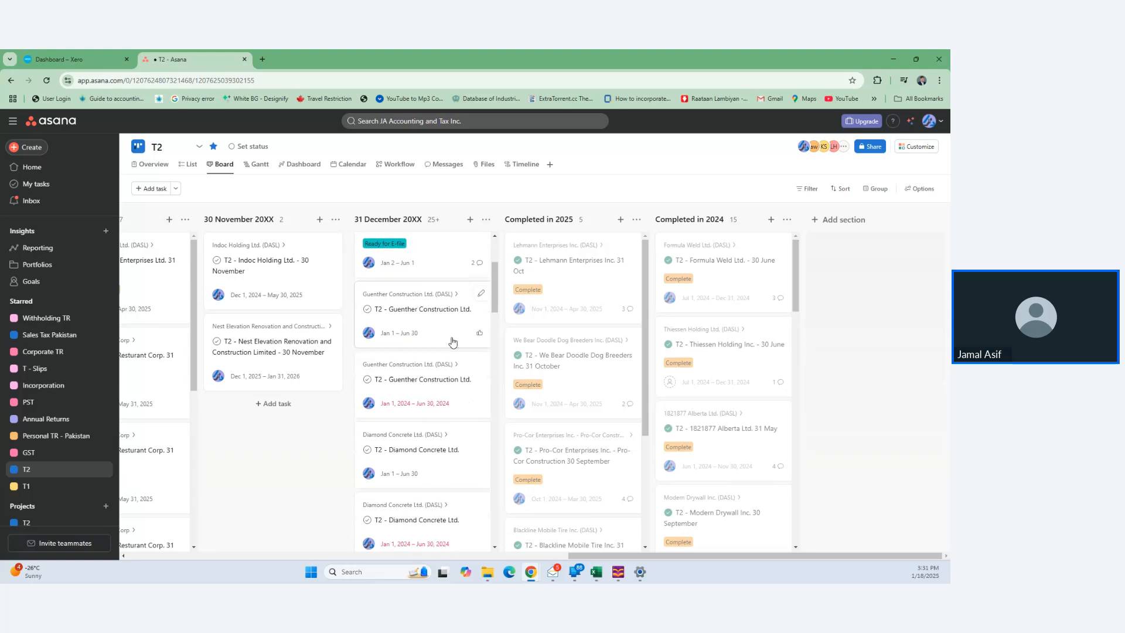
{"action": "scroll", "coordinate": [452, 341], "scroll_direction": "down", "scroll_amount": 5}
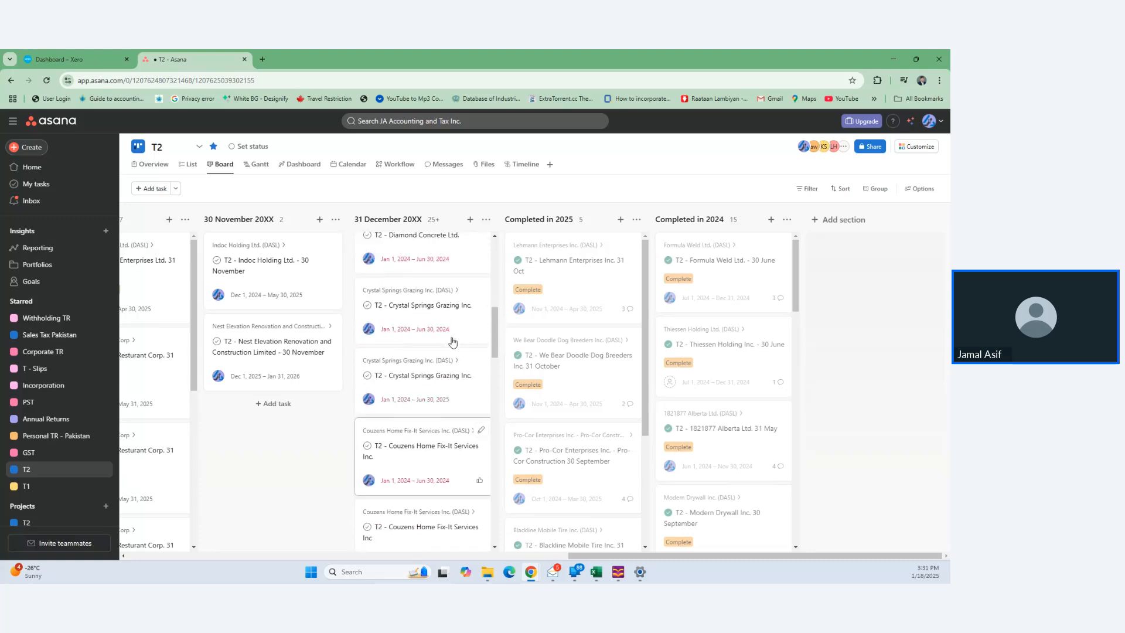
{"action": "scroll", "coordinate": [327, 403], "scroll_direction": "left", "scroll_amount": 4}
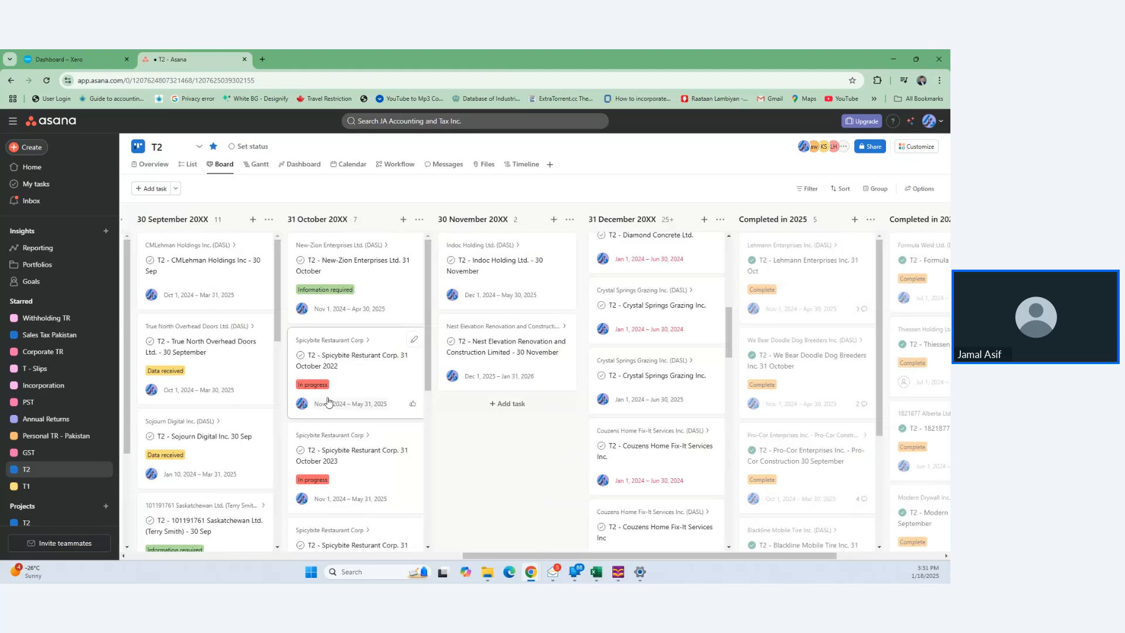
{"action": "scroll", "coordinate": [373, 394], "scroll_direction": "down", "scroll_amount": 4}
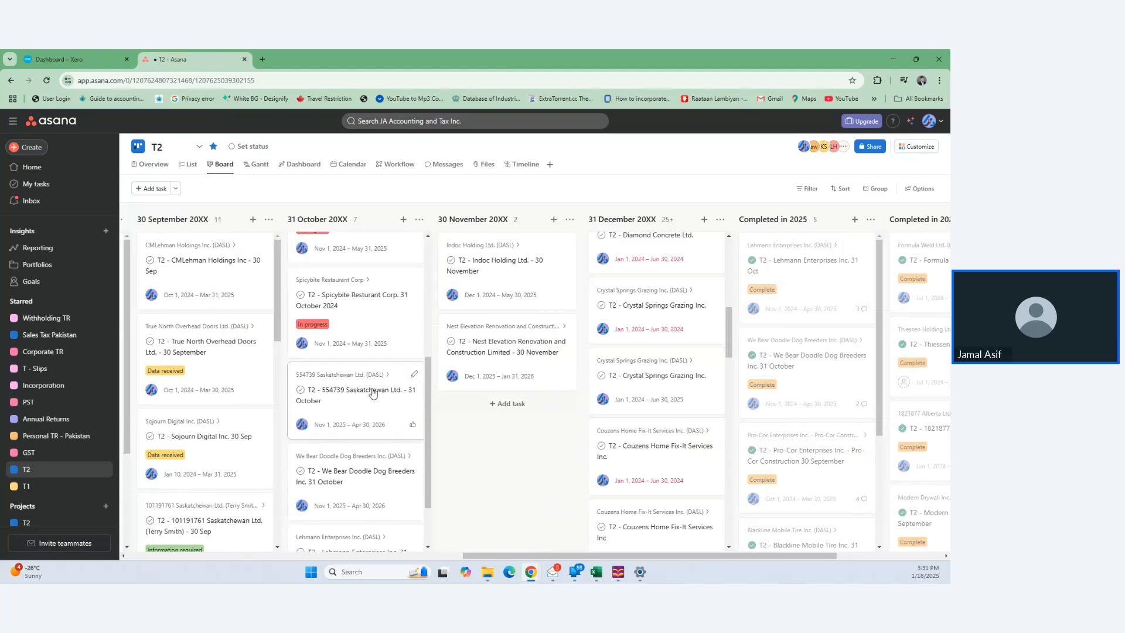
{"action": "scroll", "coordinate": [373, 393], "scroll_direction": "up", "scroll_amount": 4}
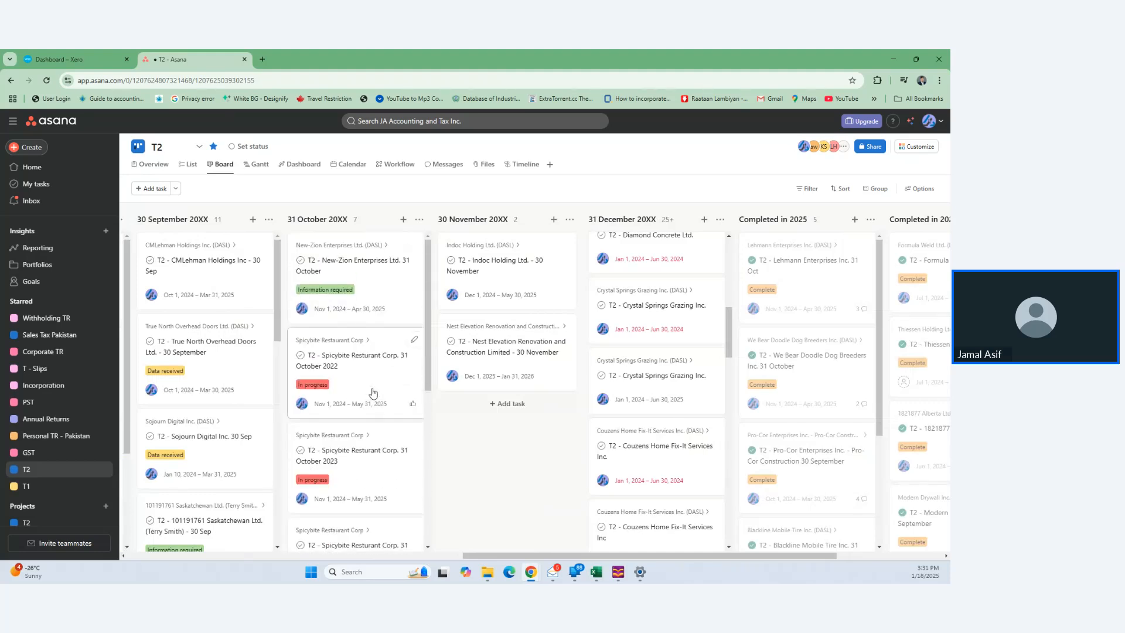
{"action": "scroll", "coordinate": [373, 393], "scroll_direction": "left", "scroll_amount": 3}
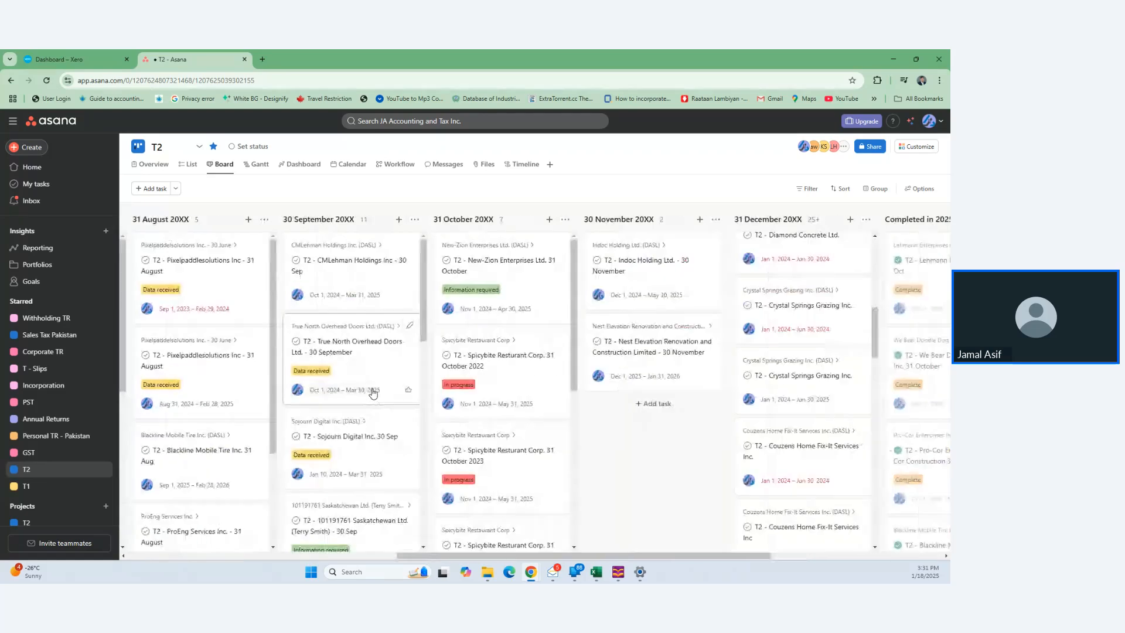
{"action": "scroll", "coordinate": [359, 341], "scroll_direction": "down", "scroll_amount": 2}
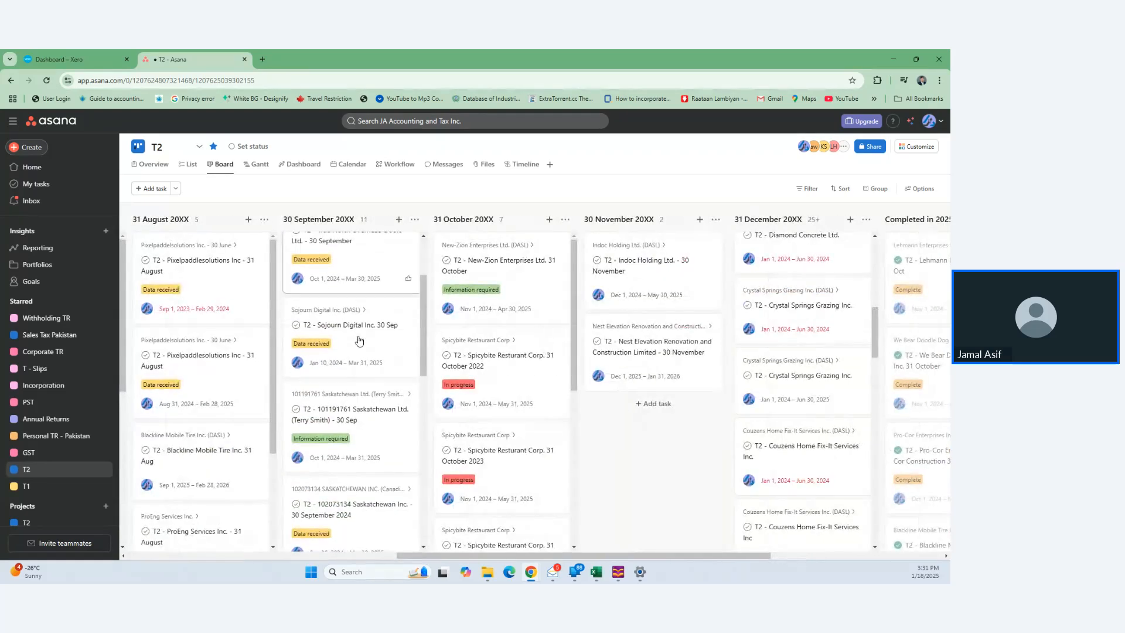
{"action": "scroll", "coordinate": [359, 341], "scroll_direction": "down", "scroll_amount": 2}
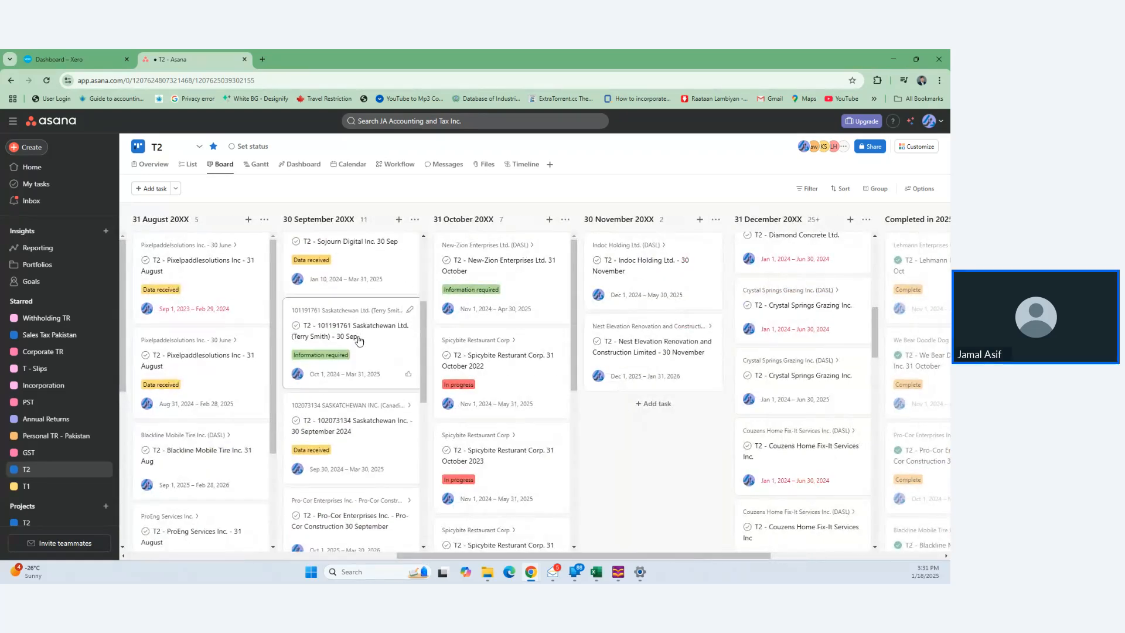
{"action": "scroll", "coordinate": [359, 341], "scroll_direction": "down", "scroll_amount": 5}
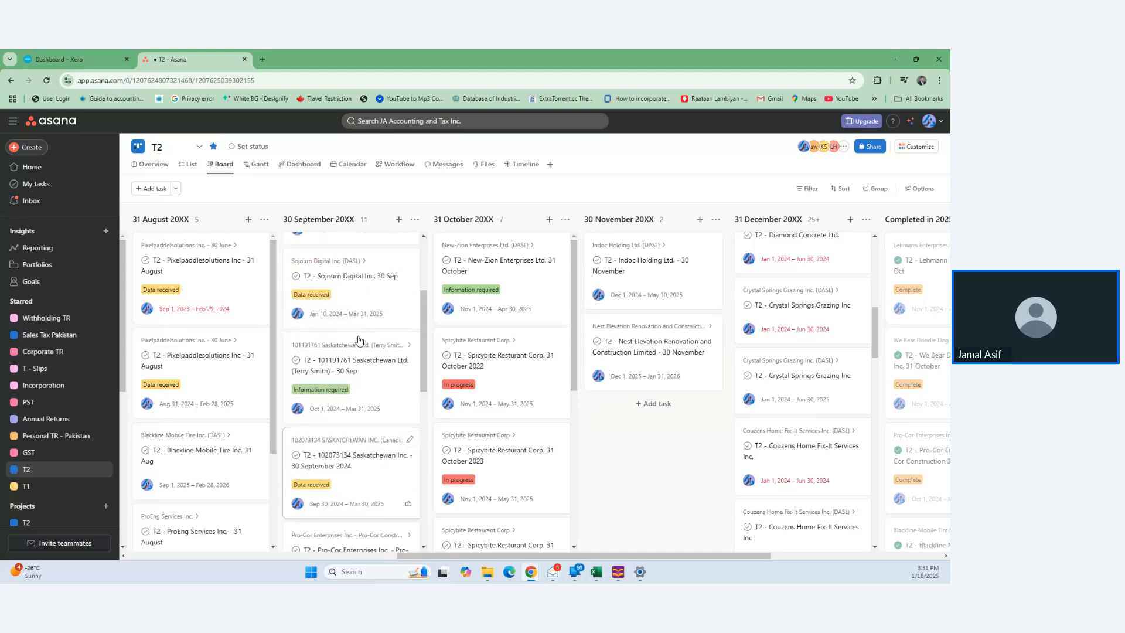
{"action": "scroll", "coordinate": [359, 341], "scroll_direction": "right", "scroll_amount": 5}
{"action": "scroll", "coordinate": [496, 342], "scroll_direction": "up", "scroll_amount": 5}
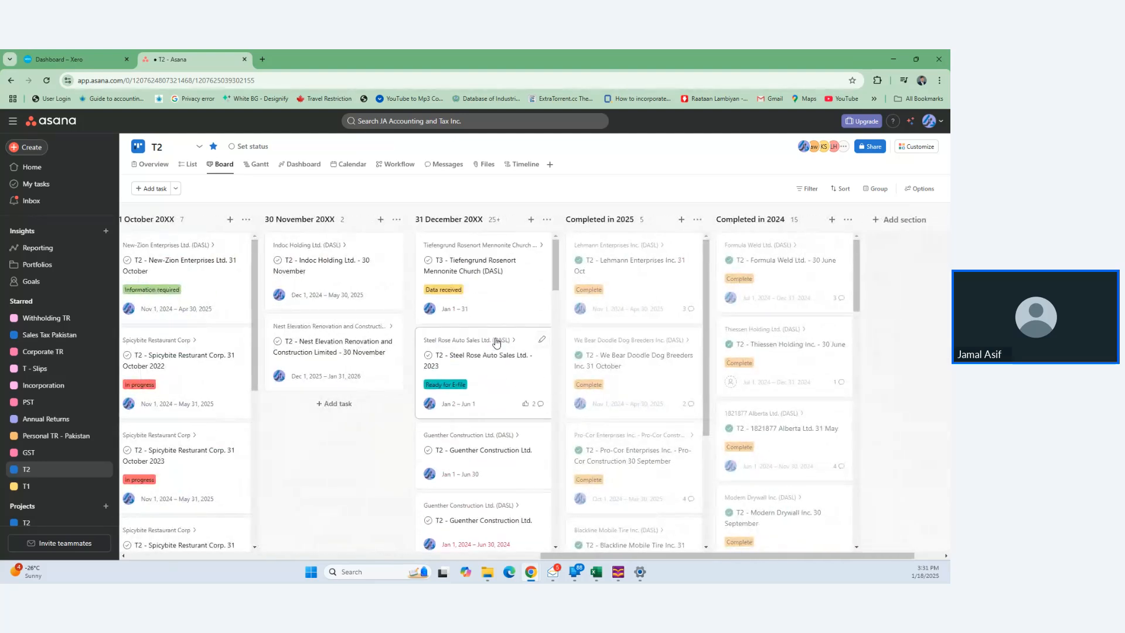
- Try searching the Asana workspace for '0768s sas', then dismiss the search
{"action": "left_click", "coordinate": [489, 122]}
{"action": "type", "text": "0768"}
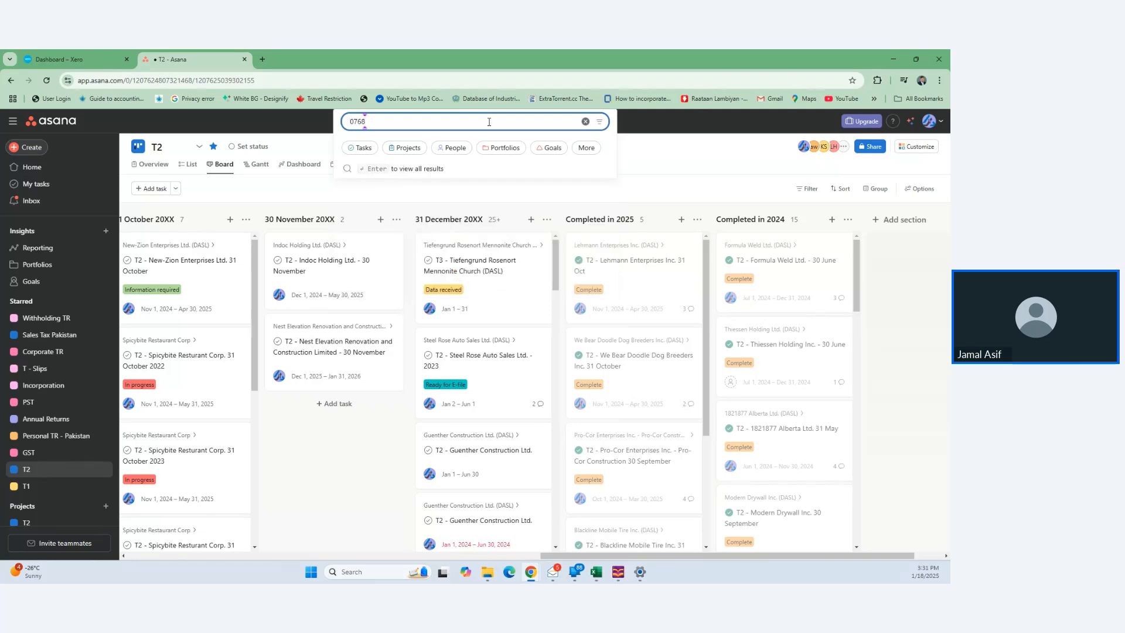
{"action": "type", "text": "s sas"}
{"action": "key", "text": "BackSpace"}
{"action": "key", "text": "BackSpace"}
{"action": "key", "text": "BackSpace"}
{"action": "key", "text": "BackSpace"}
{"action": "key", "text": "BackSpace"}
{"action": "key", "text": "BackSpace"}
{"action": "key", "text": "BackSpace"}
{"action": "key", "text": "BackSpace"}
{"action": "type", "text": "0"}
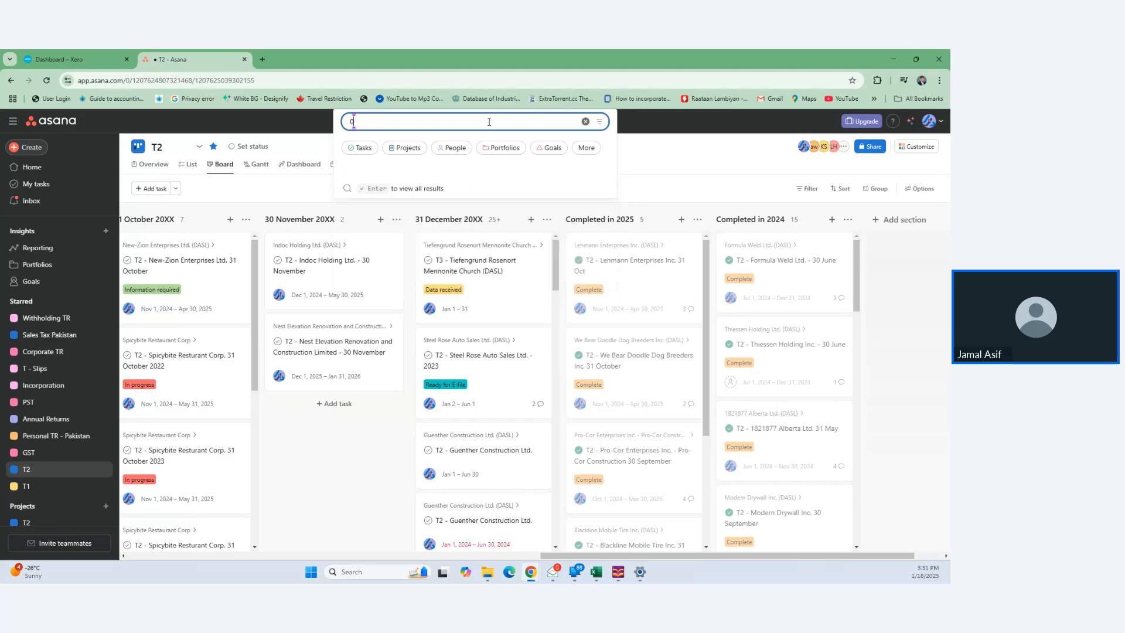
{"action": "left_click", "coordinate": [389, 481]}
- Open the Super Donair T2 task in the 31 December column, then return to the Xero dashboard
{"action": "scroll", "coordinate": [499, 488], "scroll_direction": "down", "scroll_amount": 5}
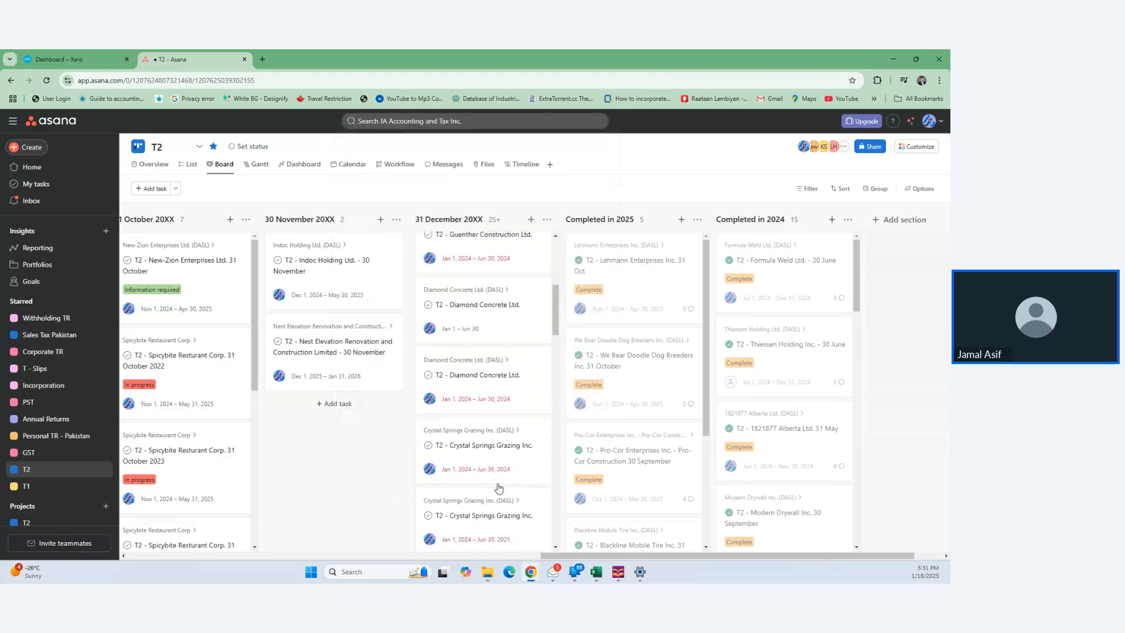
{"action": "scroll", "coordinate": [498, 488], "scroll_direction": "down", "scroll_amount": 6}
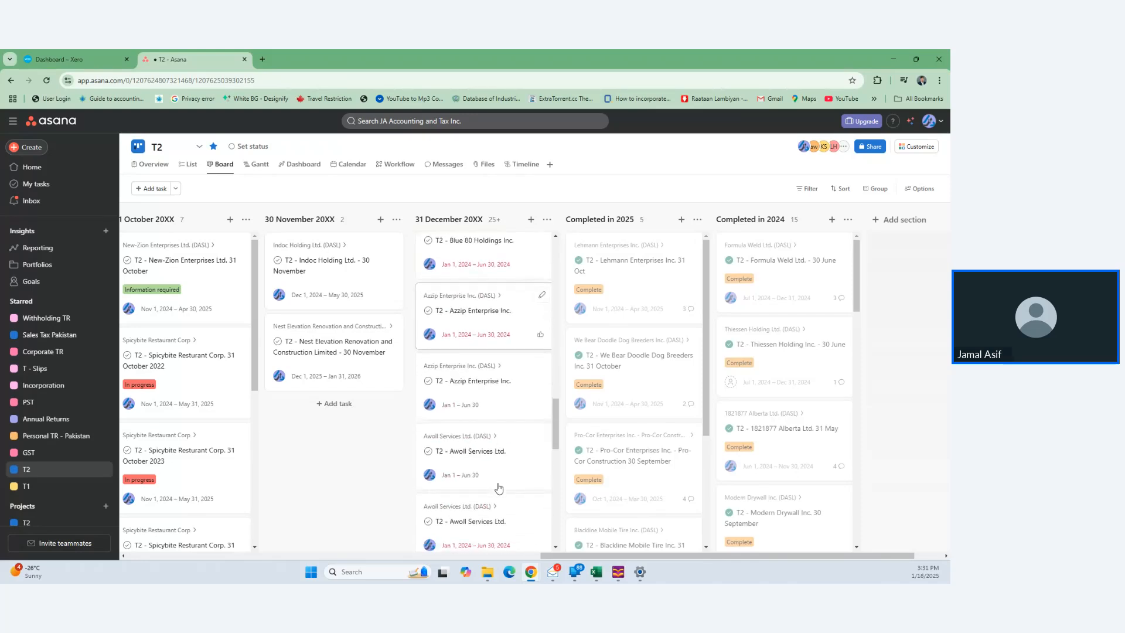
{"action": "scroll", "coordinate": [498, 488], "scroll_direction": "down", "scroll_amount": 5}
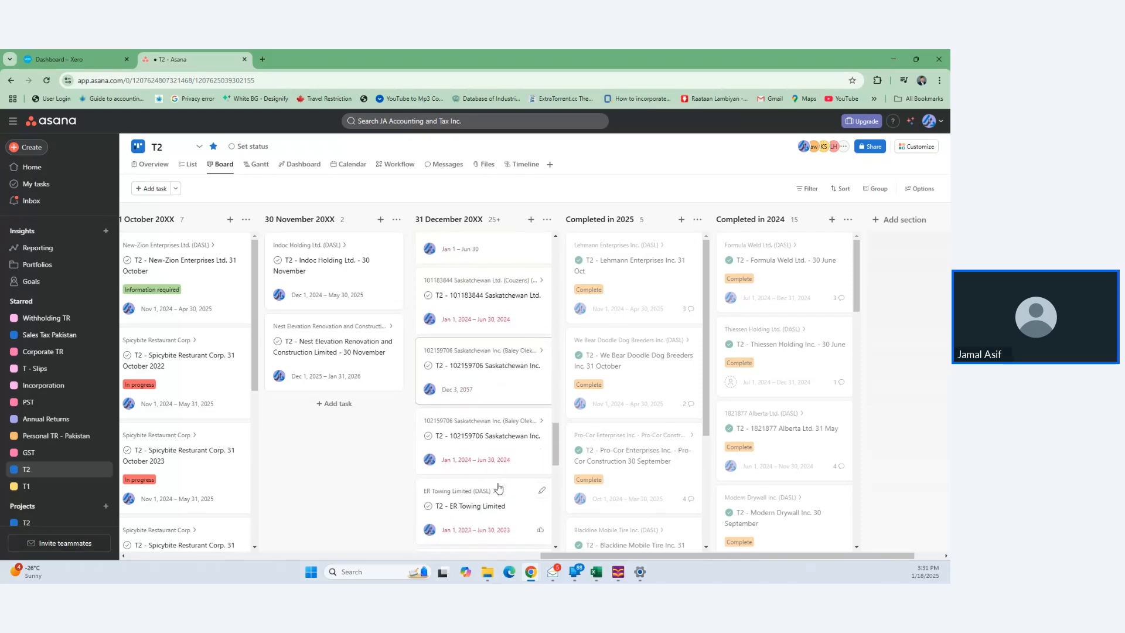
{"action": "scroll", "coordinate": [499, 488], "scroll_direction": "down", "scroll_amount": 4}
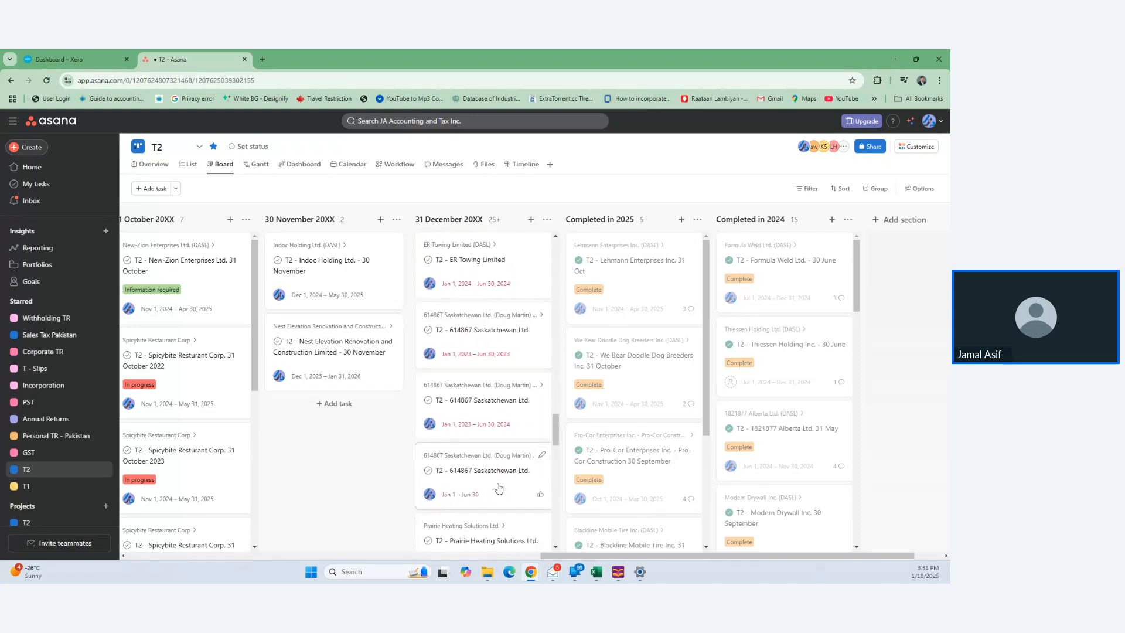
{"action": "scroll", "coordinate": [498, 488], "scroll_direction": "down", "scroll_amount": 5}
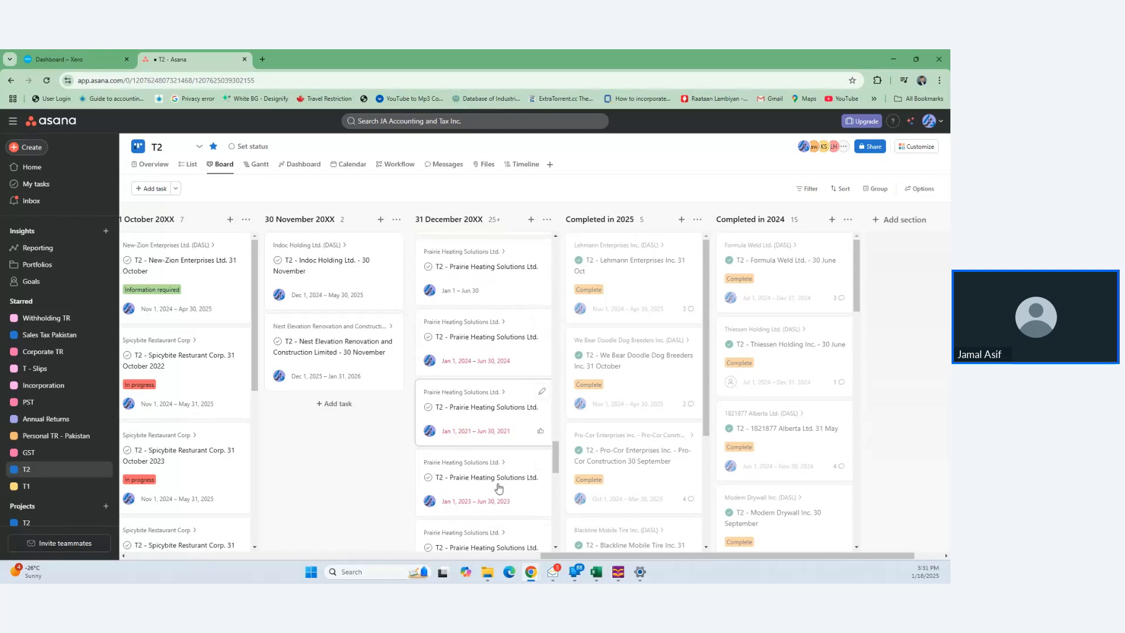
{"action": "scroll", "coordinate": [499, 488], "scroll_direction": "down", "scroll_amount": 3}
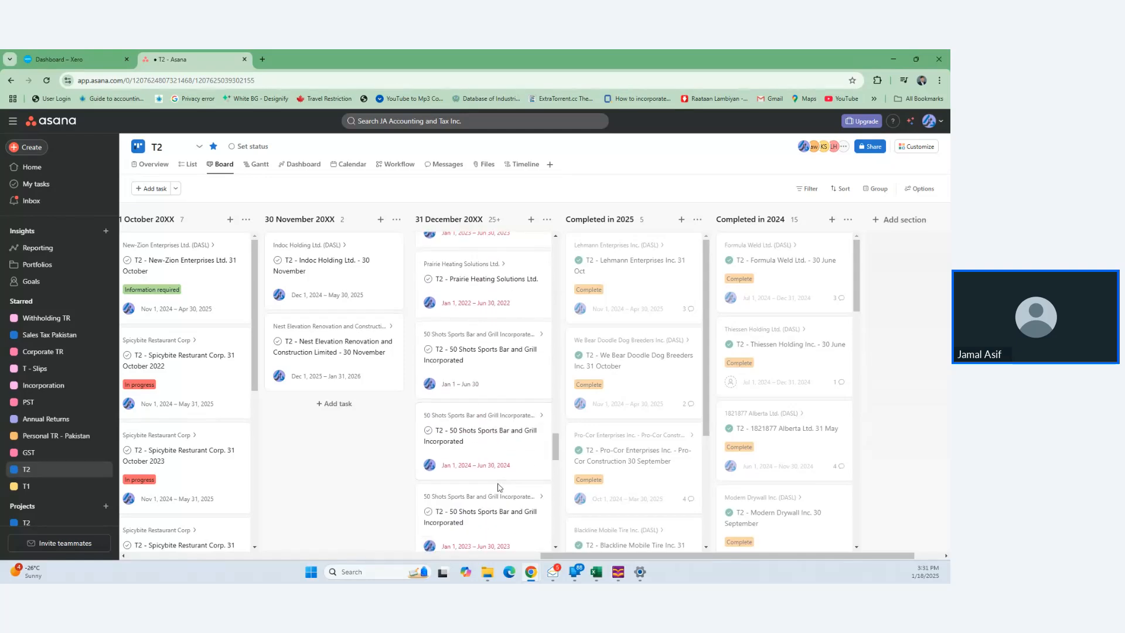
{"action": "scroll", "coordinate": [498, 488], "scroll_direction": "down", "scroll_amount": 6}
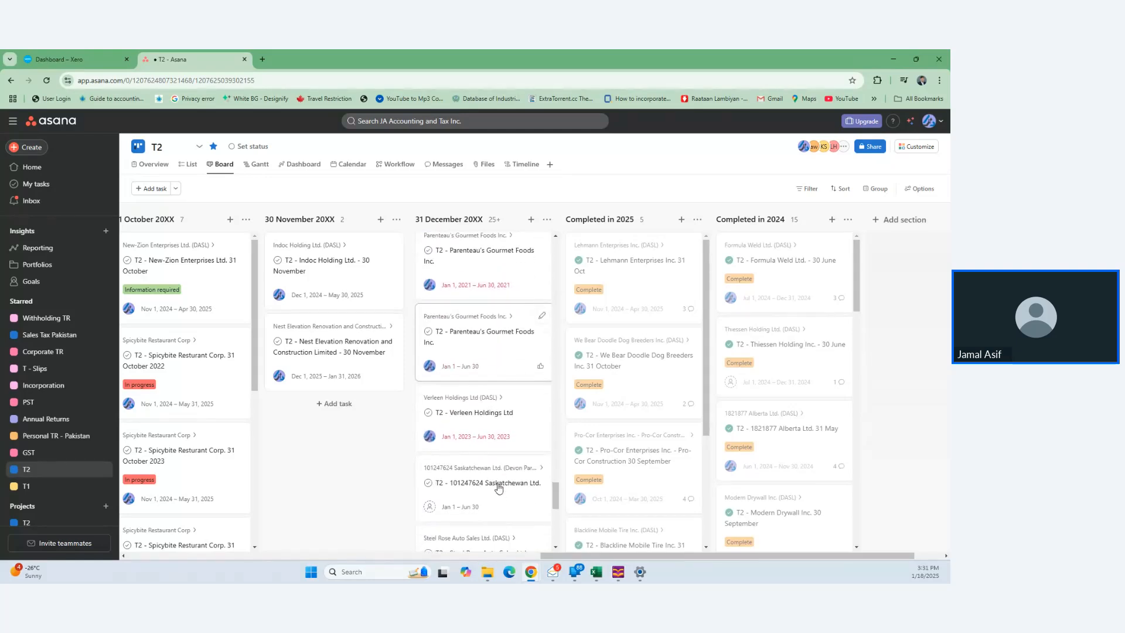
{"action": "scroll", "coordinate": [498, 488], "scroll_direction": "down", "scroll_amount": 4}
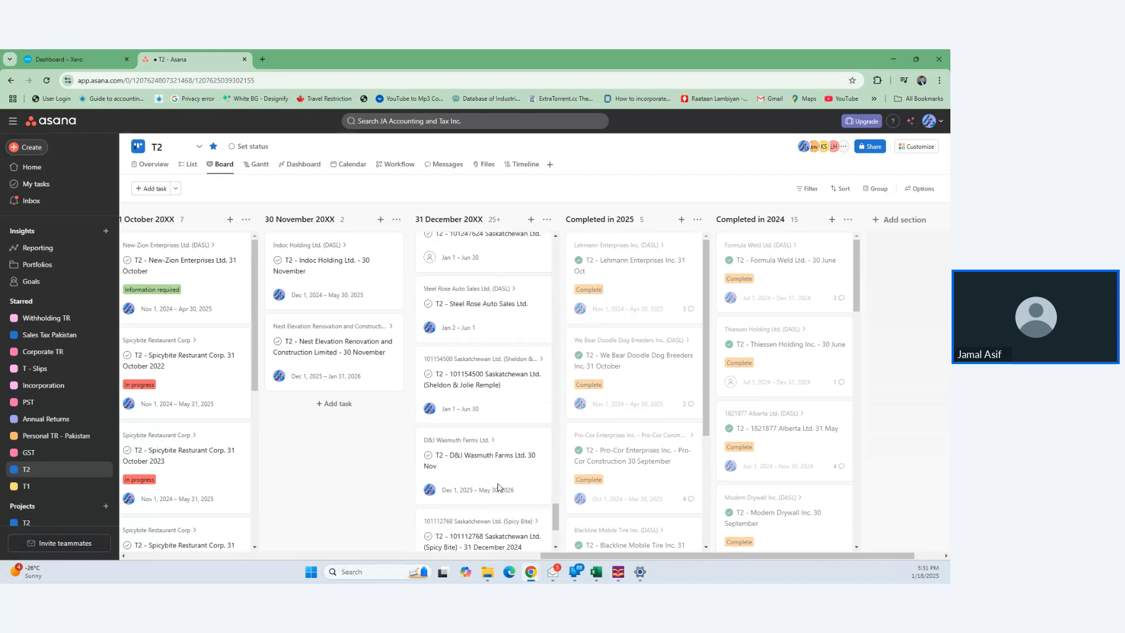
{"action": "scroll", "coordinate": [499, 488], "scroll_direction": "down", "scroll_amount": 3}
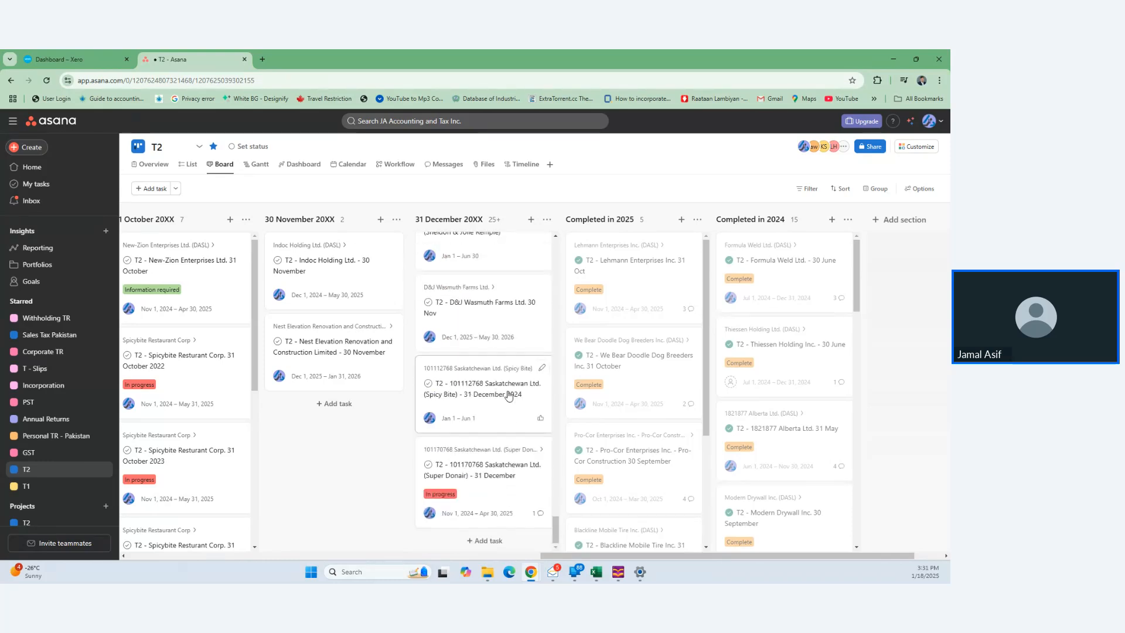
{"action": "left_click", "coordinate": [494, 490]}
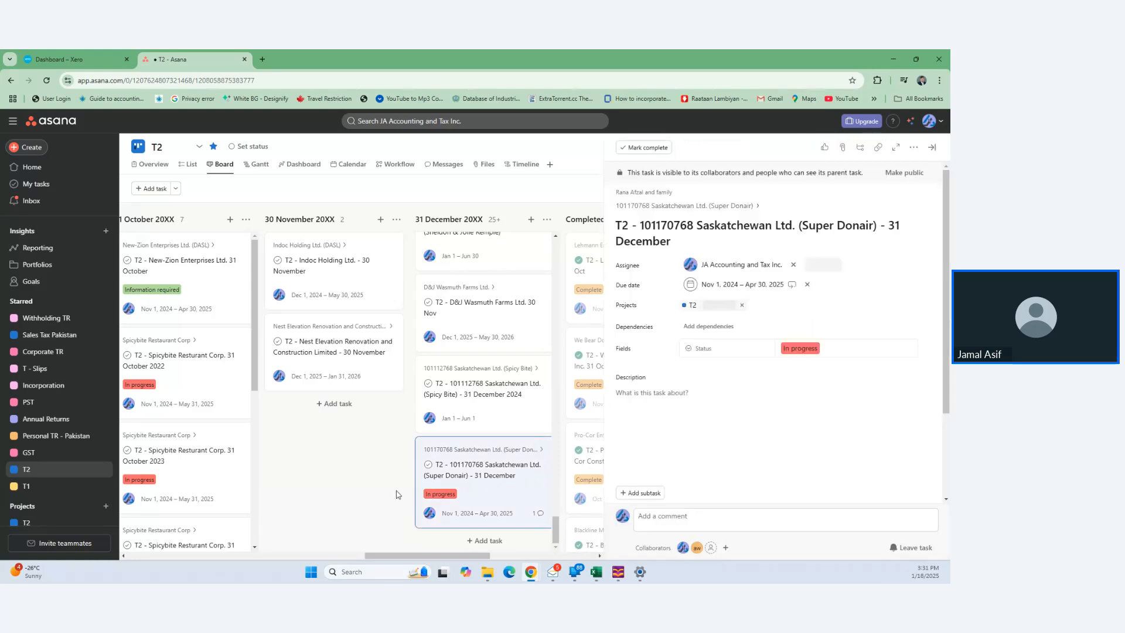
{"action": "left_click", "coordinate": [83, 53]}
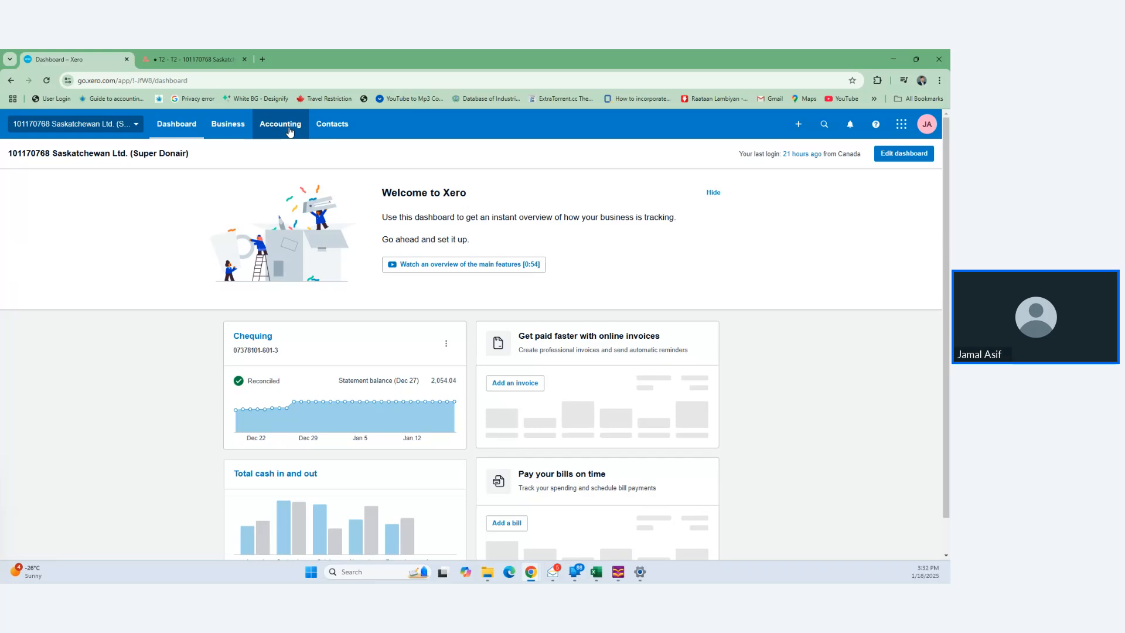
- Open the Trial Balance report from Accounting > Reports by searching 'trial'
{"action": "left_click", "coordinate": [289, 132]}
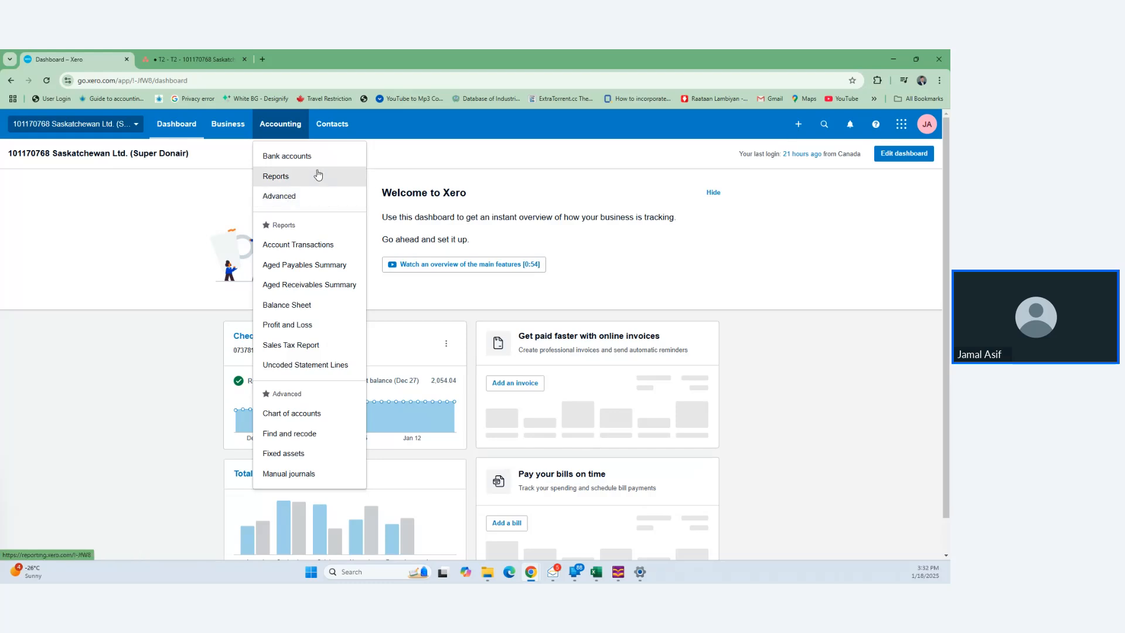
{"action": "left_click", "coordinate": [315, 177]}
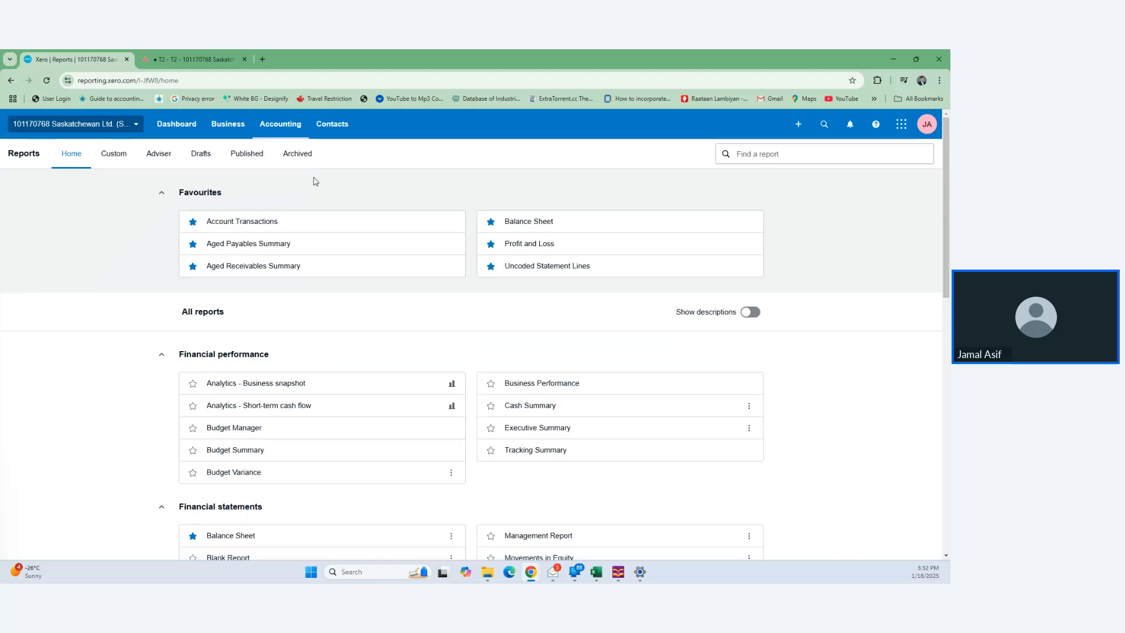
{"action": "scroll", "coordinate": [540, 460], "scroll_direction": "down", "scroll_amount": 3}
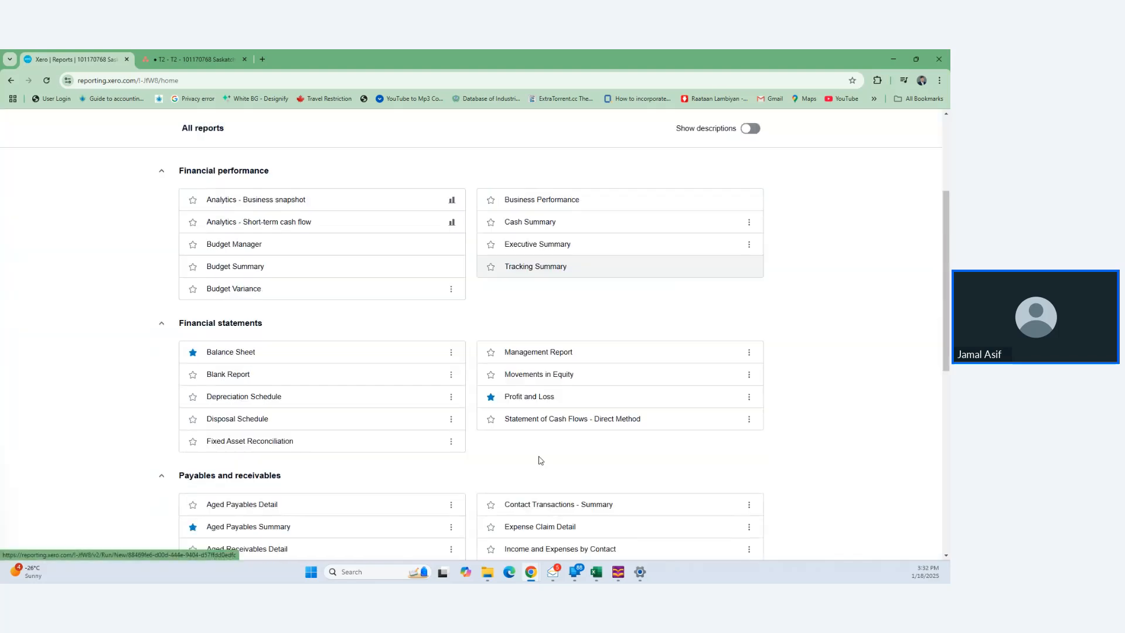
{"action": "scroll", "coordinate": [538, 459], "scroll_direction": "up", "scroll_amount": 3}
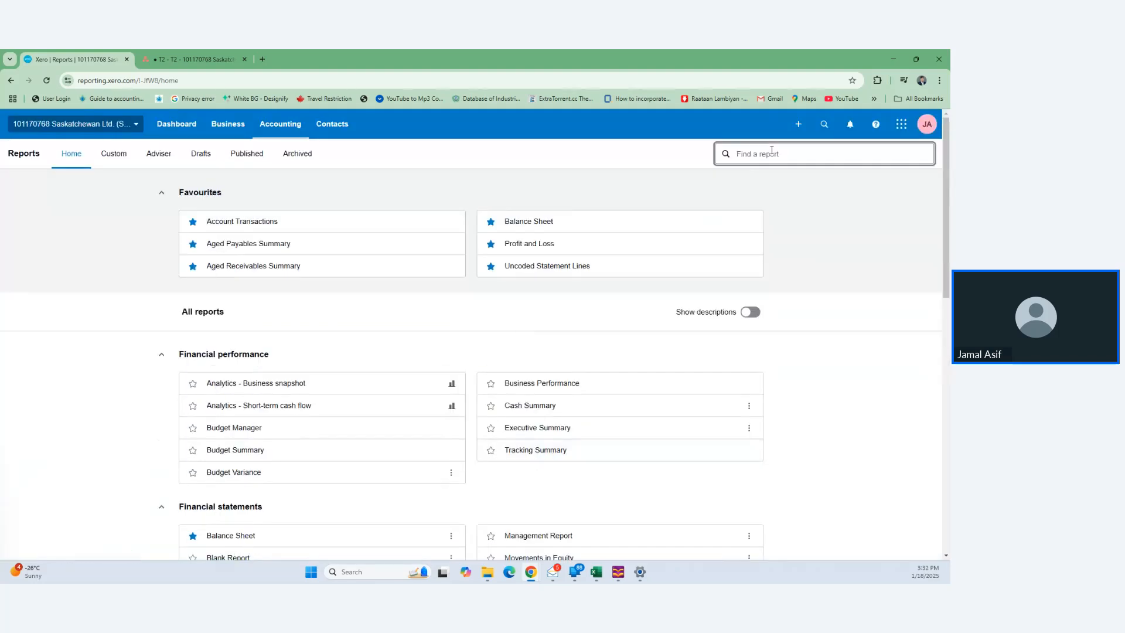
{"action": "left_click", "coordinate": [771, 150]}
{"action": "type", "text": "trial"}
{"action": "left_click", "coordinate": [773, 206]}
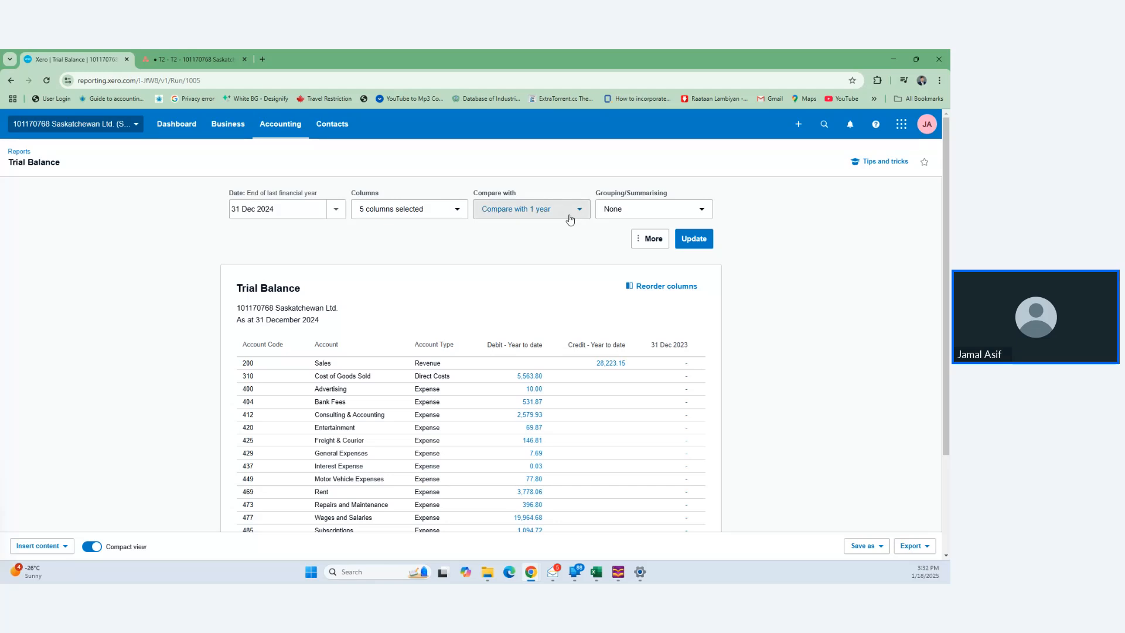
- Set the Trial Balance comparison to None and check the 37,118.55 debit and credit totals
{"action": "left_click", "coordinate": [582, 220]}
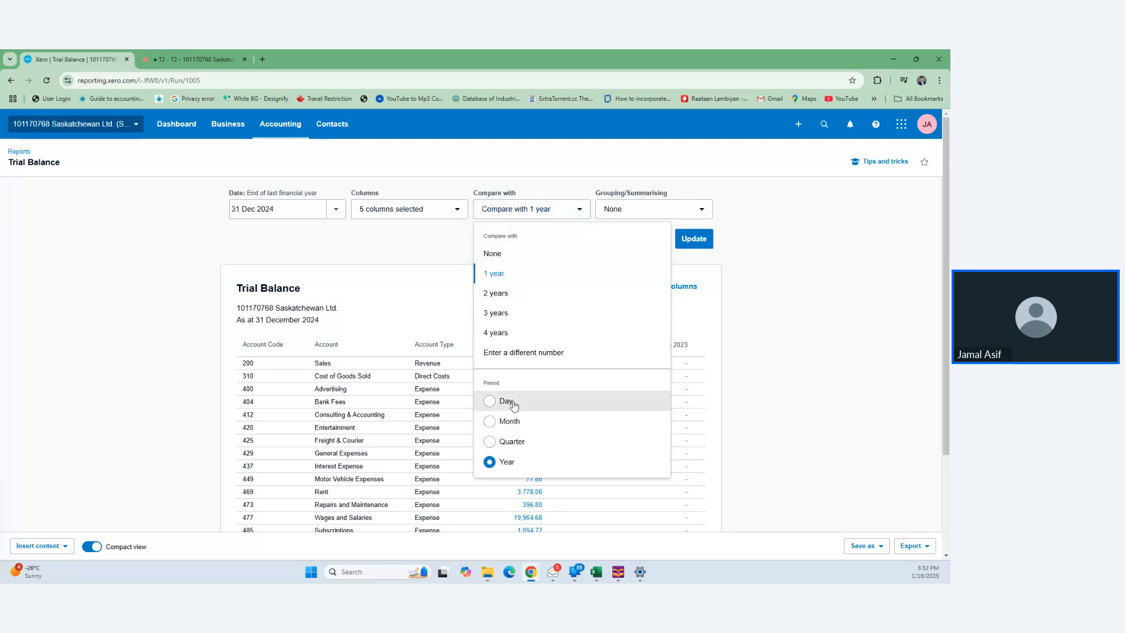
{"action": "left_click", "coordinate": [554, 254]}
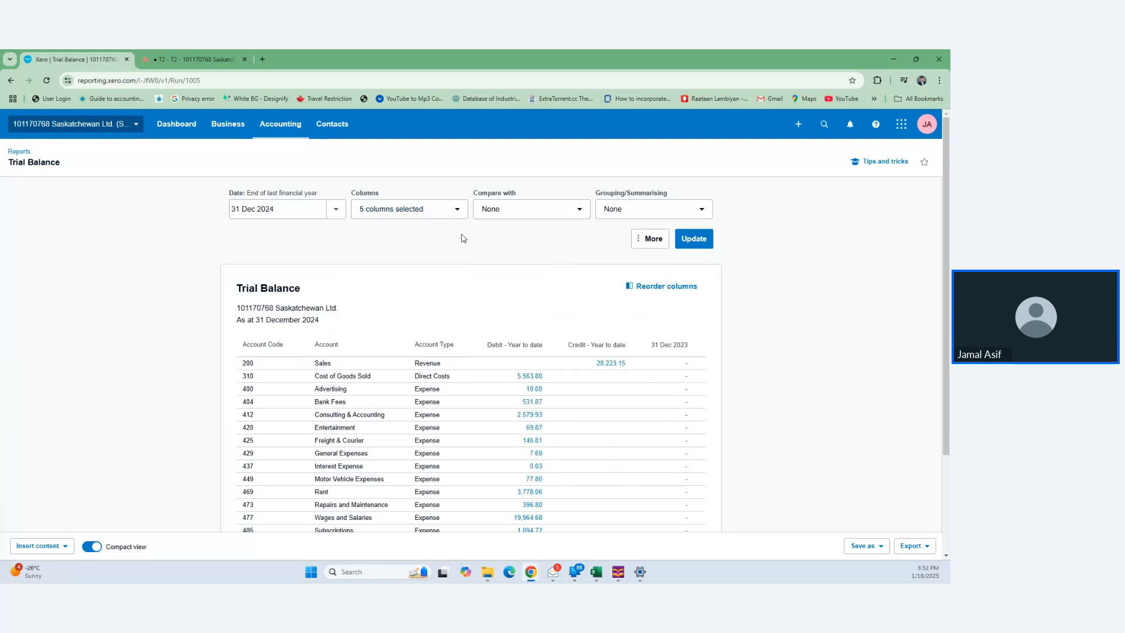
{"action": "scroll", "coordinate": [463, 238], "scroll_direction": "down", "scroll_amount": 3}
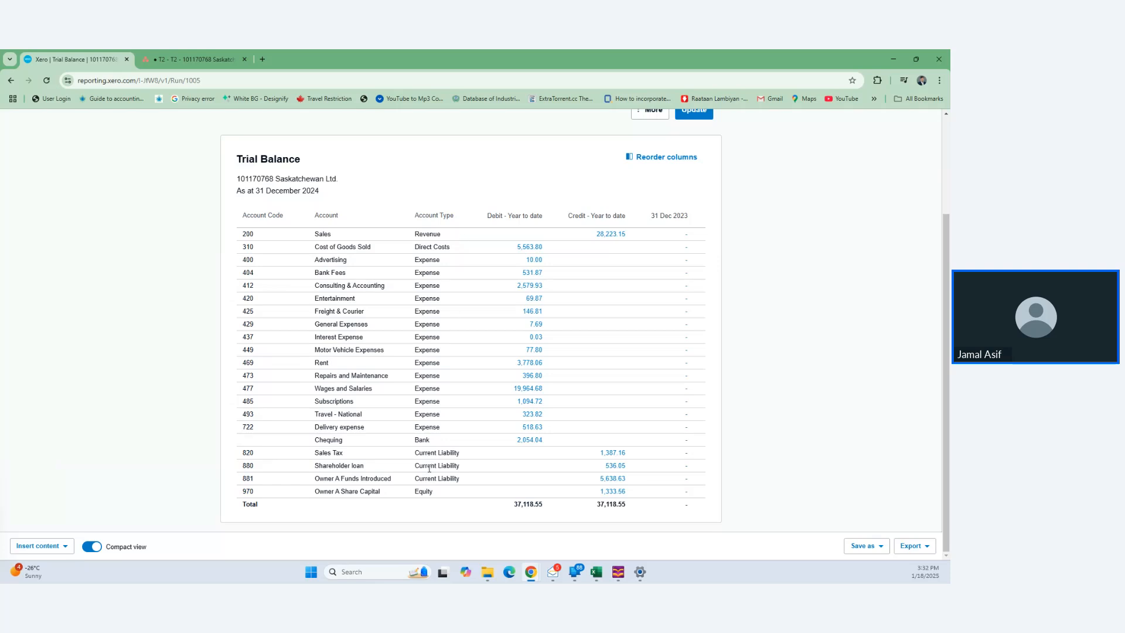
{"action": "mouse_move", "coordinate": [445, 495]}
- Open the Chequing 2,054.04 balance's transactions in a new browser tab
{"action": "right_click", "coordinate": [533, 444]}
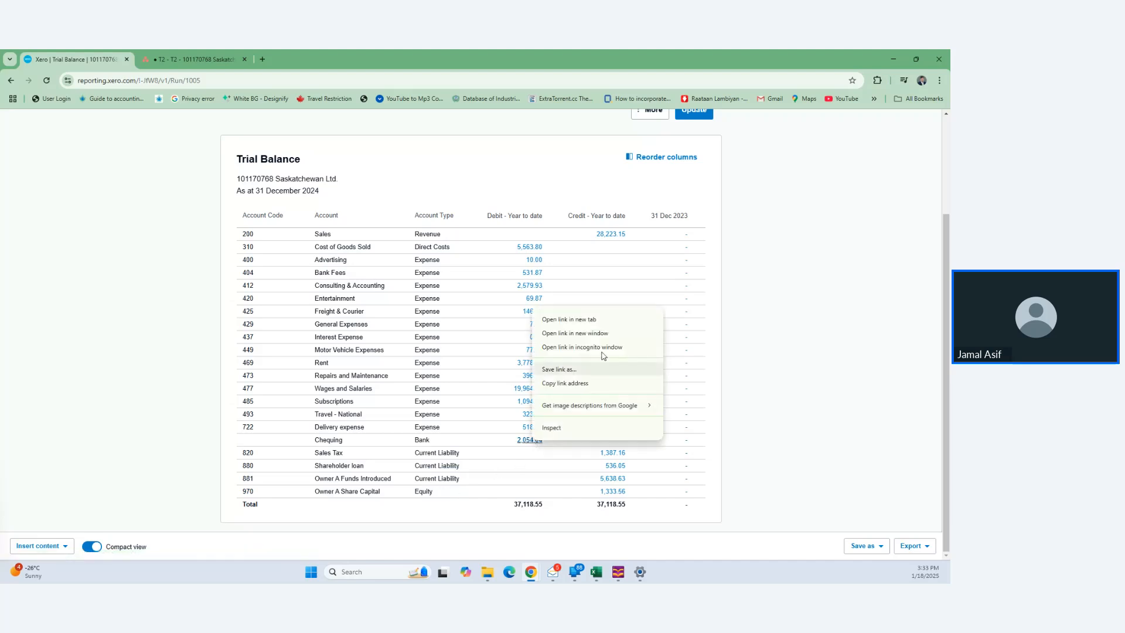
{"action": "left_click", "coordinate": [617, 321]}
{"action": "left_click", "coordinate": [185, 54]}
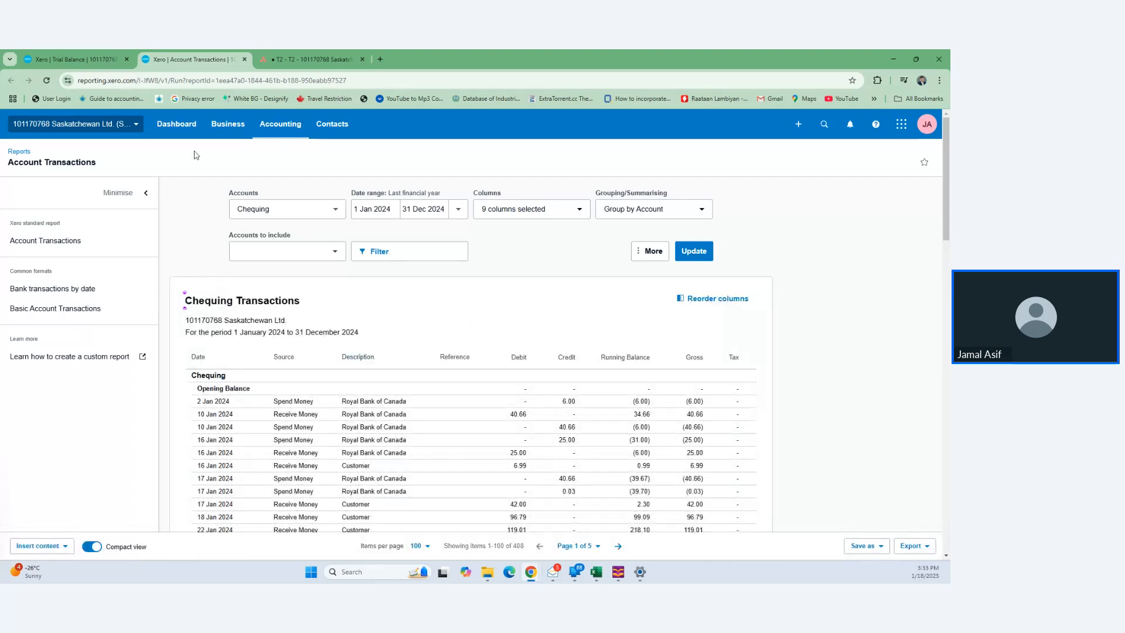
- Go to the Chart of accounts and filter it to asset accounts
{"action": "left_click", "coordinate": [287, 126]}
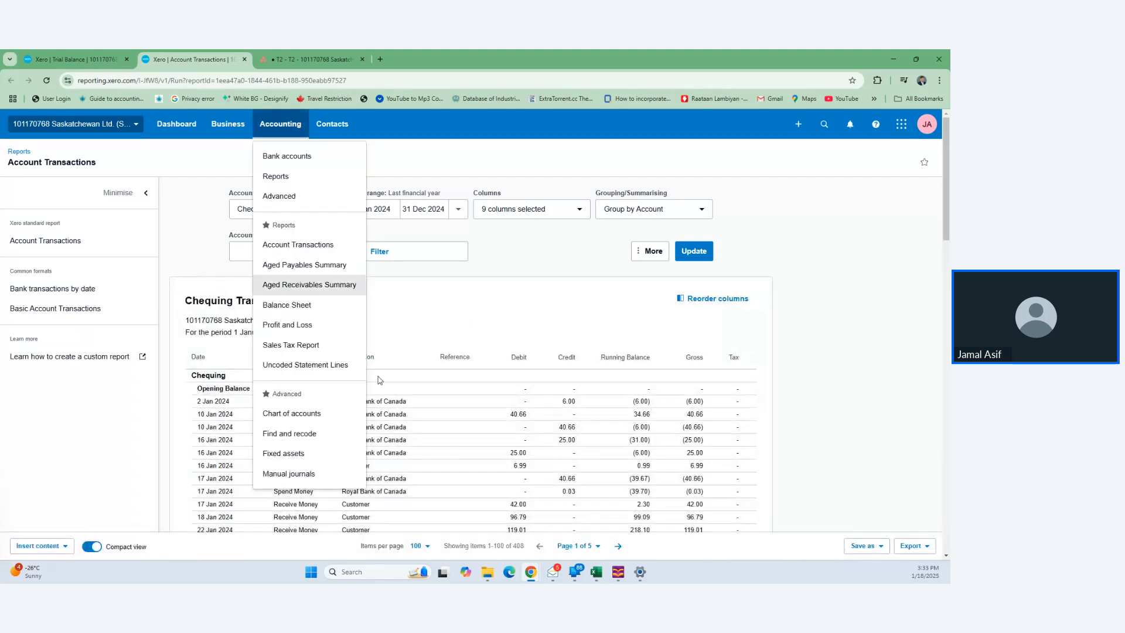
{"action": "left_click", "coordinate": [303, 415]}
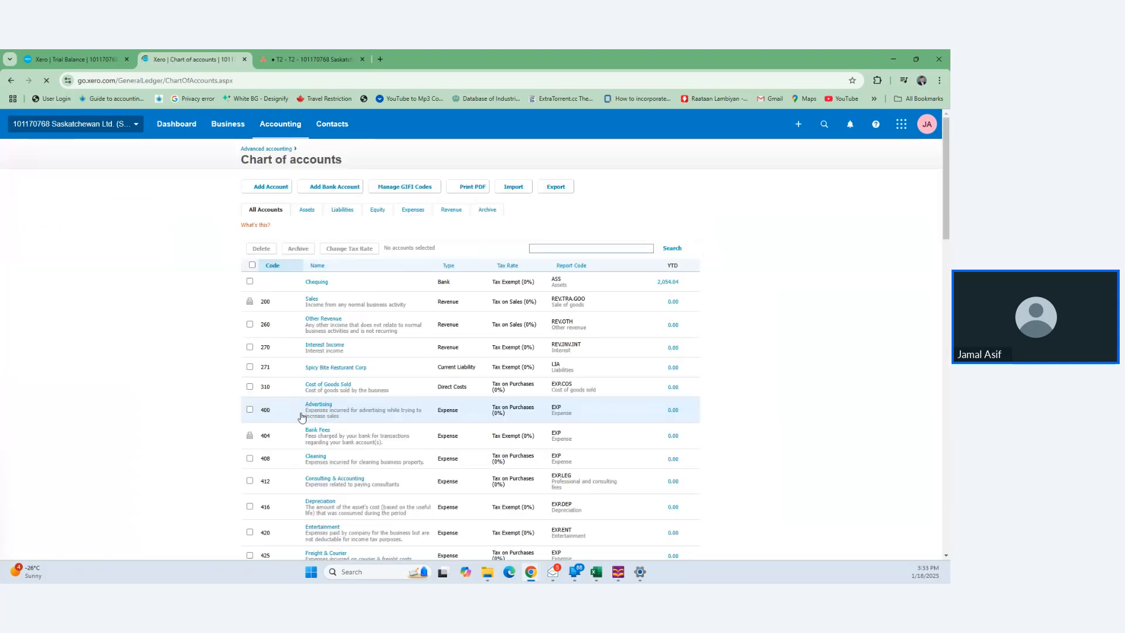
{"action": "scroll", "coordinate": [302, 417], "scroll_direction": "down", "scroll_amount": 5}
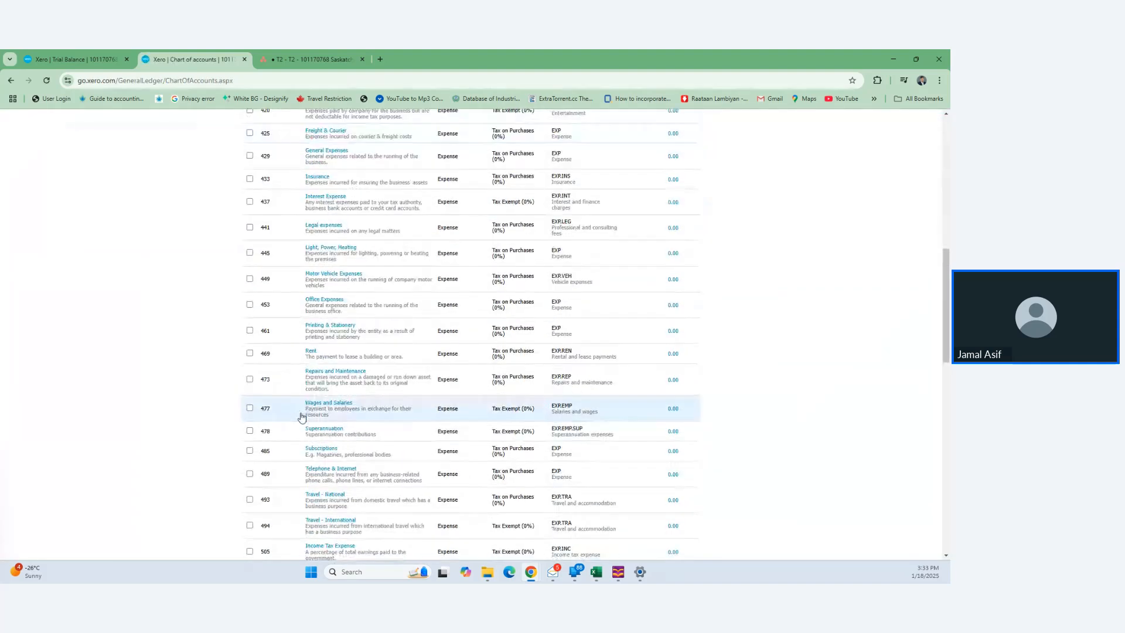
{"action": "scroll", "coordinate": [302, 417], "scroll_direction": "up", "scroll_amount": 6}
{"action": "scroll", "coordinate": [301, 418], "scroll_direction": "down", "scroll_amount": 7}
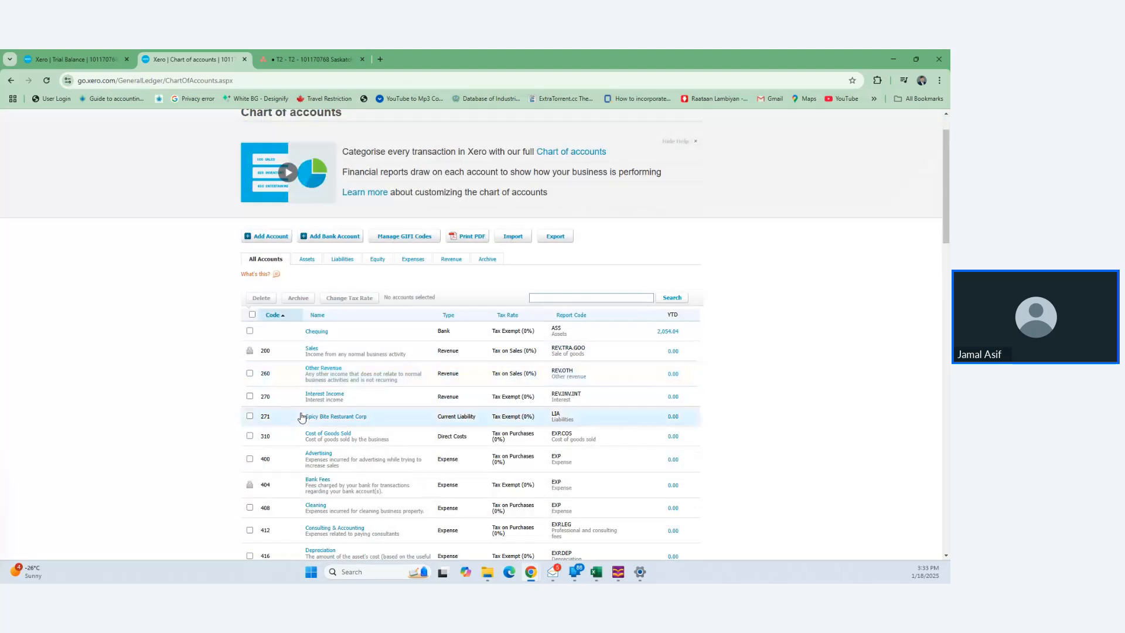
{"action": "scroll", "coordinate": [301, 417], "scroll_direction": "down", "scroll_amount": 10}
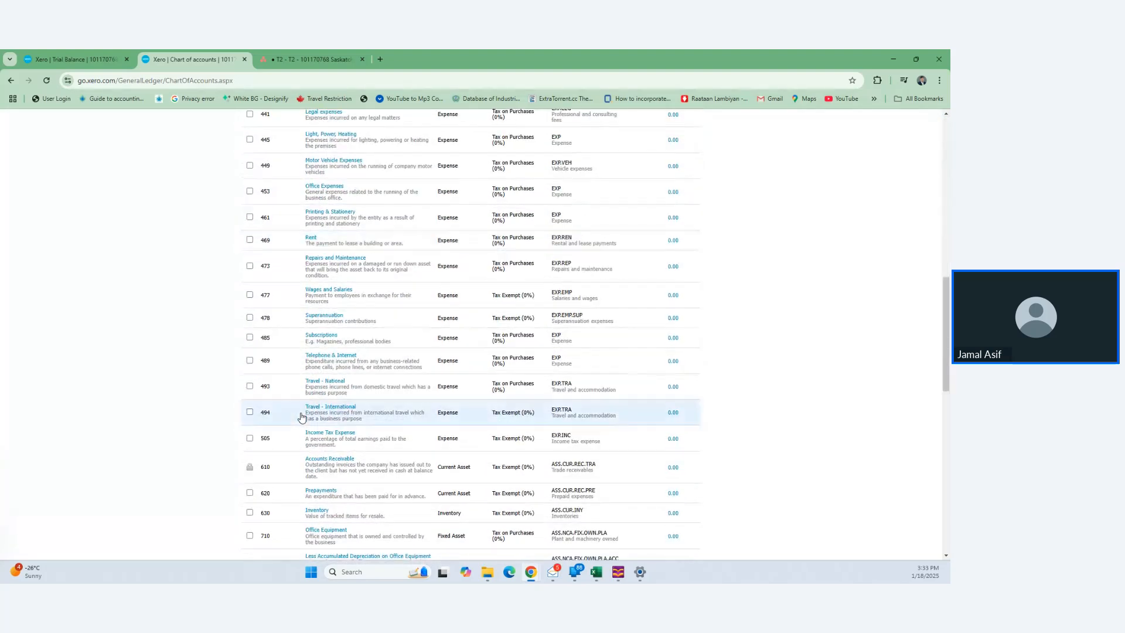
{"action": "scroll", "coordinate": [301, 418], "scroll_direction": "down", "scroll_amount": 3}
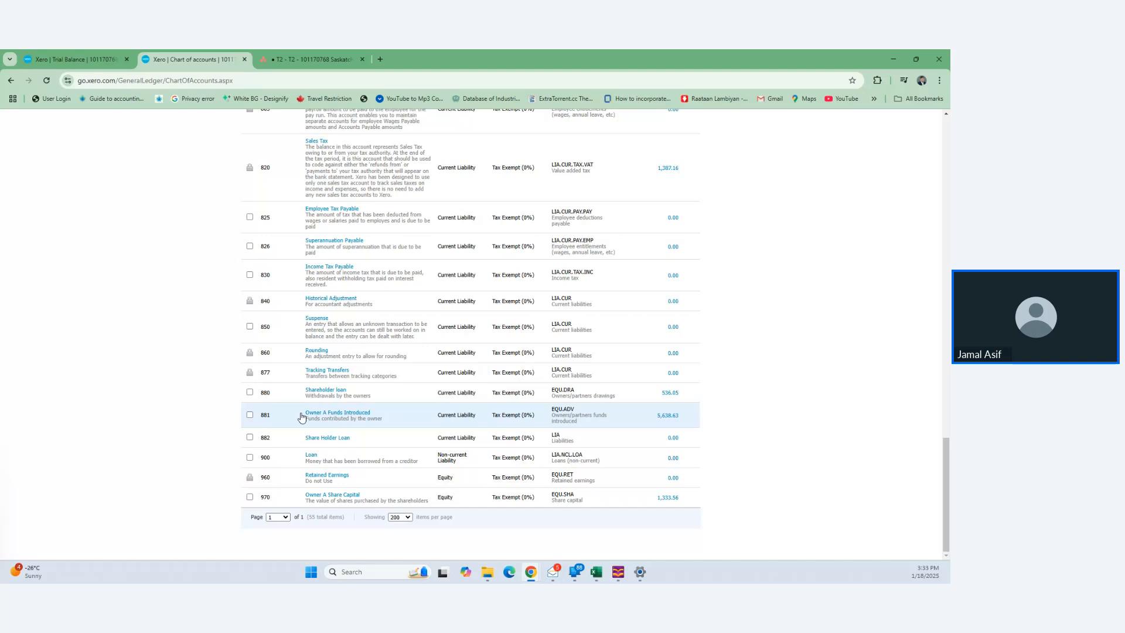
{"action": "scroll", "coordinate": [302, 417], "scroll_direction": "up", "scroll_amount": 3}
{"action": "scroll", "coordinate": [301, 417], "scroll_direction": "up", "scroll_amount": 3}
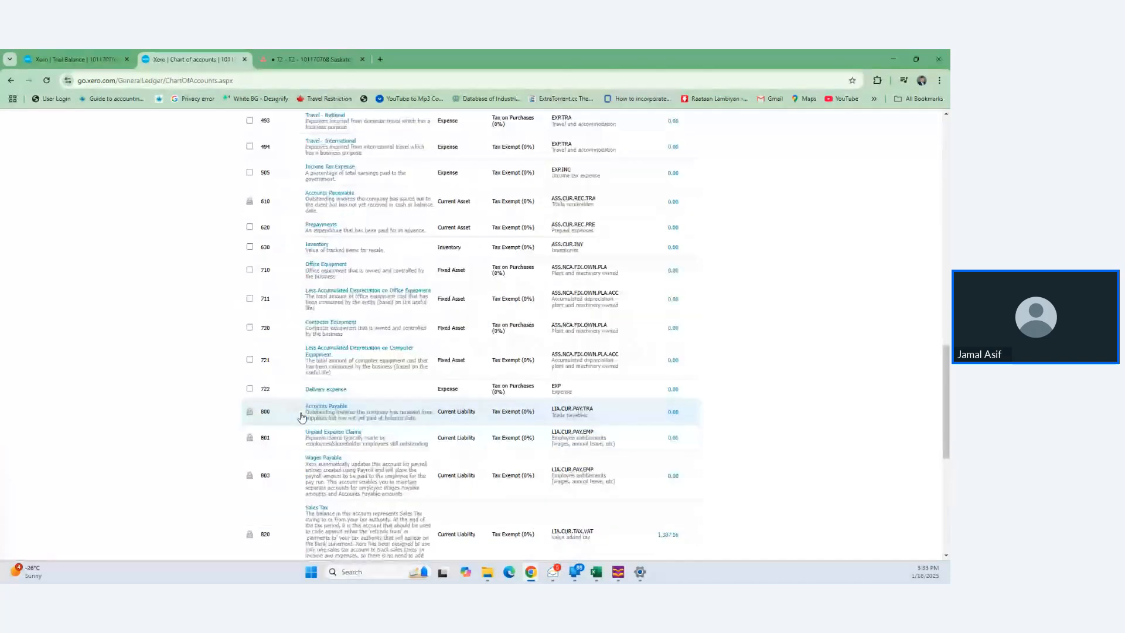
{"action": "scroll", "coordinate": [301, 417], "scroll_direction": "up", "scroll_amount": 5}
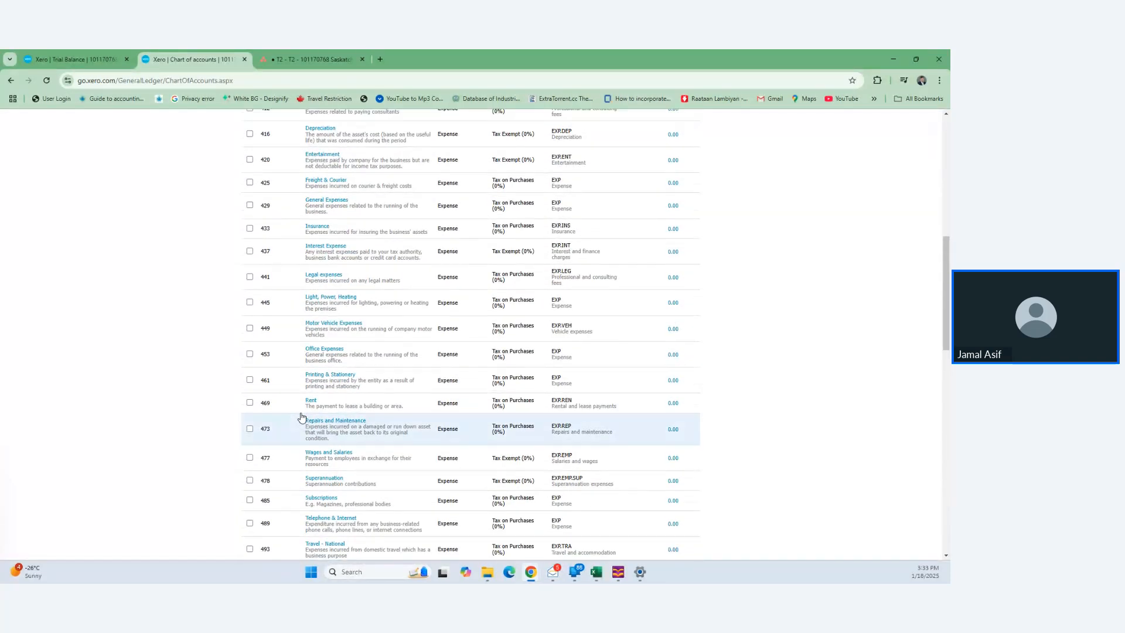
{"action": "scroll", "coordinate": [302, 417], "scroll_direction": "up", "scroll_amount": 10}
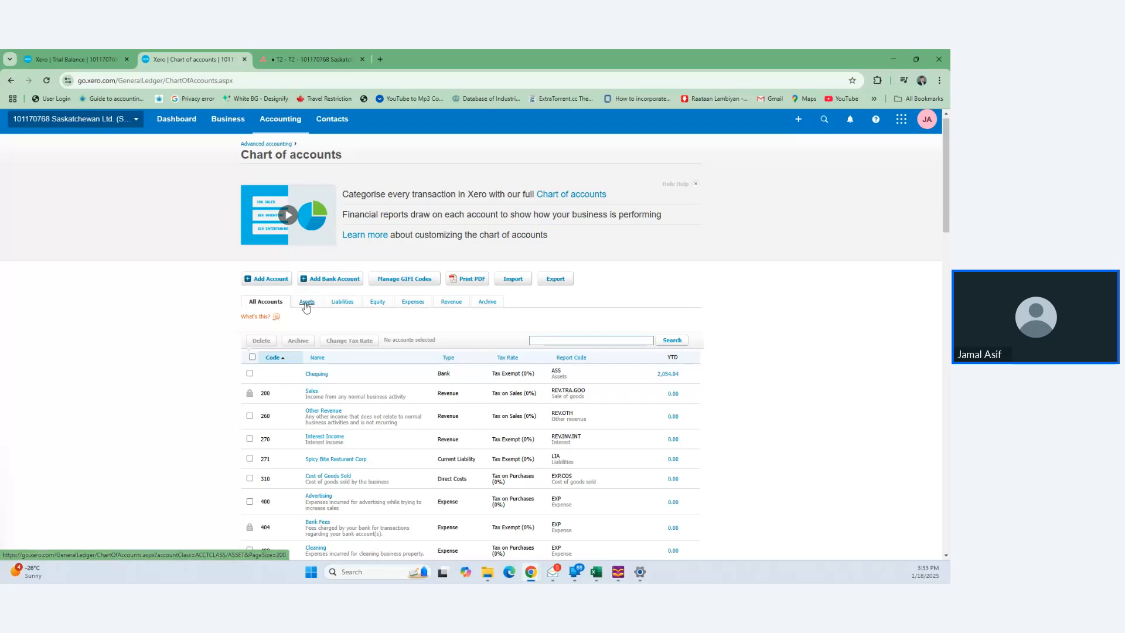
{"action": "left_click", "coordinate": [306, 303]}
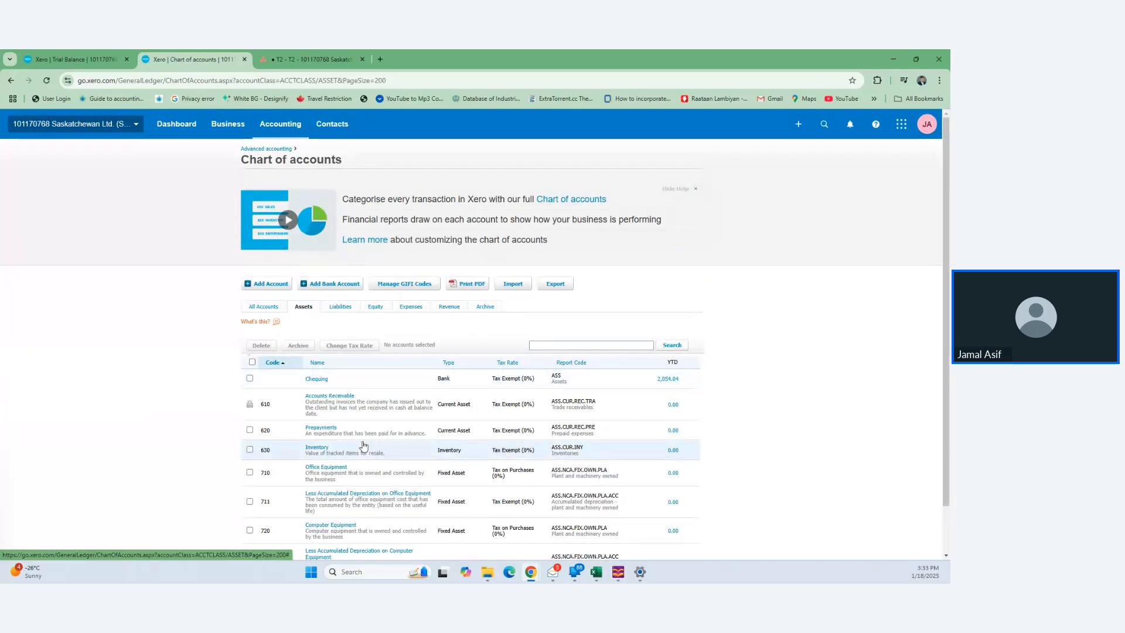
{"action": "scroll", "coordinate": [364, 445], "scroll_direction": "down", "scroll_amount": 1}
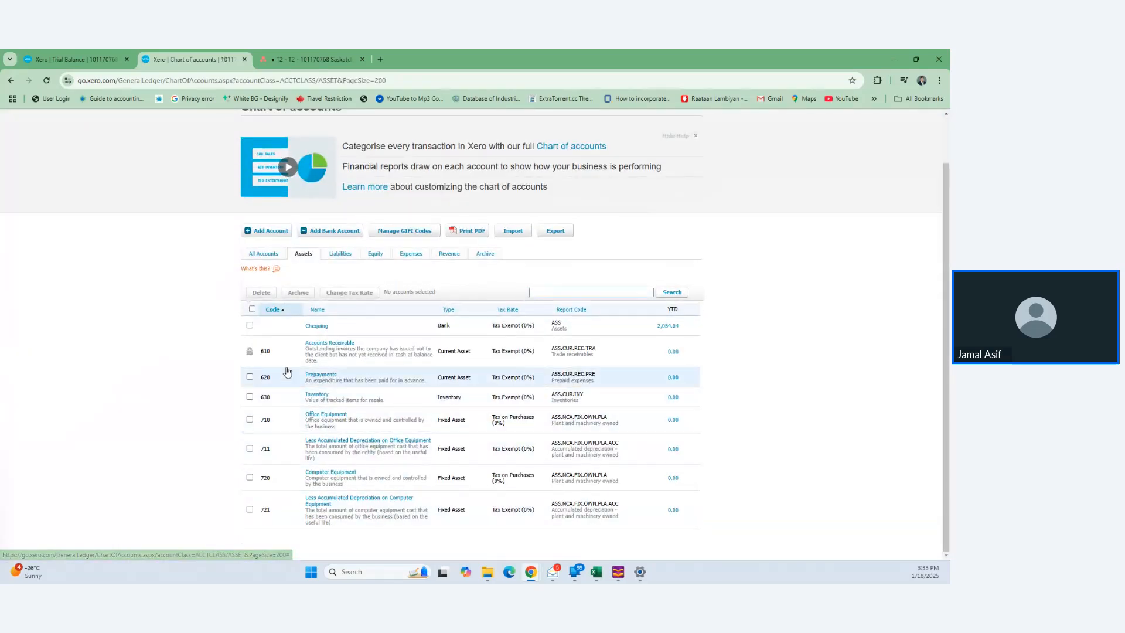
- Give Chequing code 100 and type Everyday (day-to-day), then refresh the Trial Balance
{"action": "left_click", "coordinate": [318, 326]}
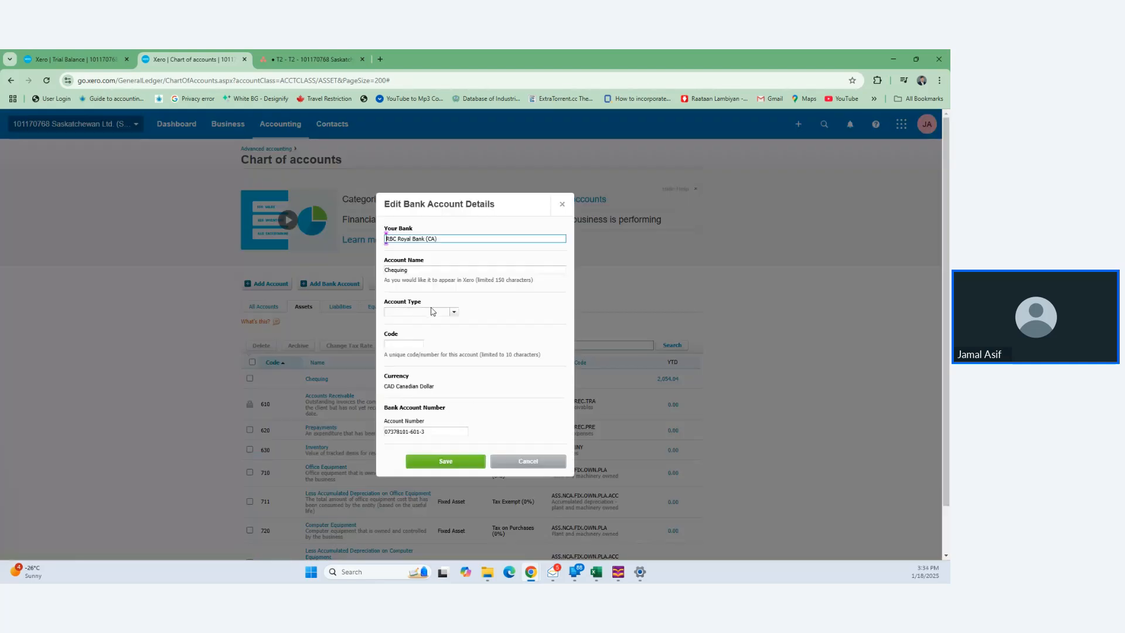
{"action": "left_click", "coordinate": [408, 345]}
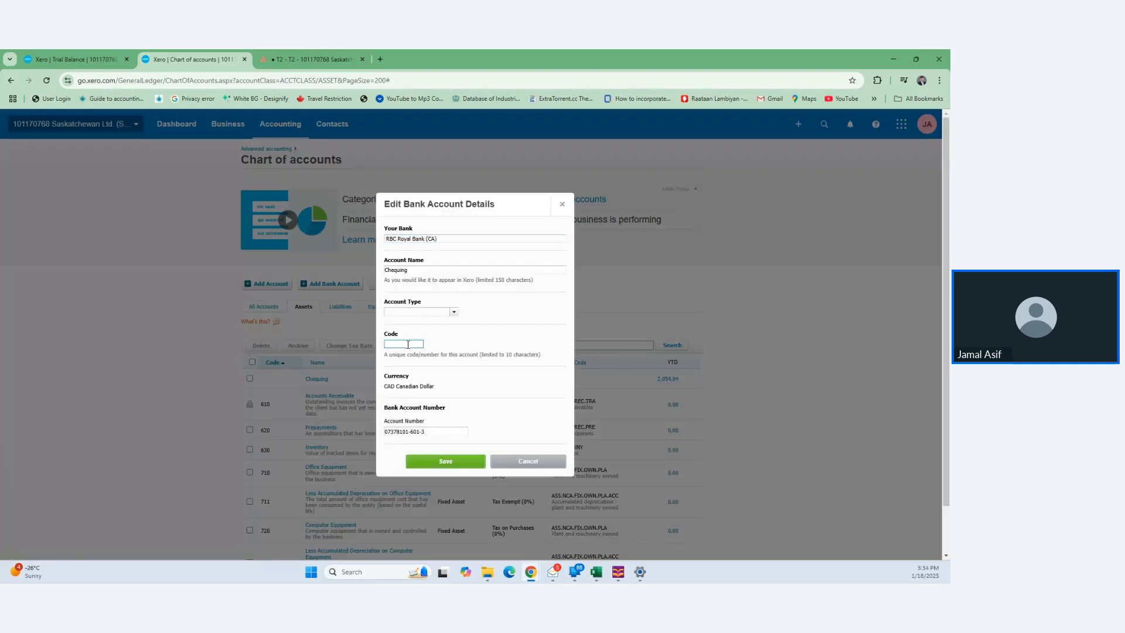
{"action": "type", "text": "100"}
{"action": "left_click", "coordinate": [455, 315]}
{"action": "left_click", "coordinate": [451, 322]}
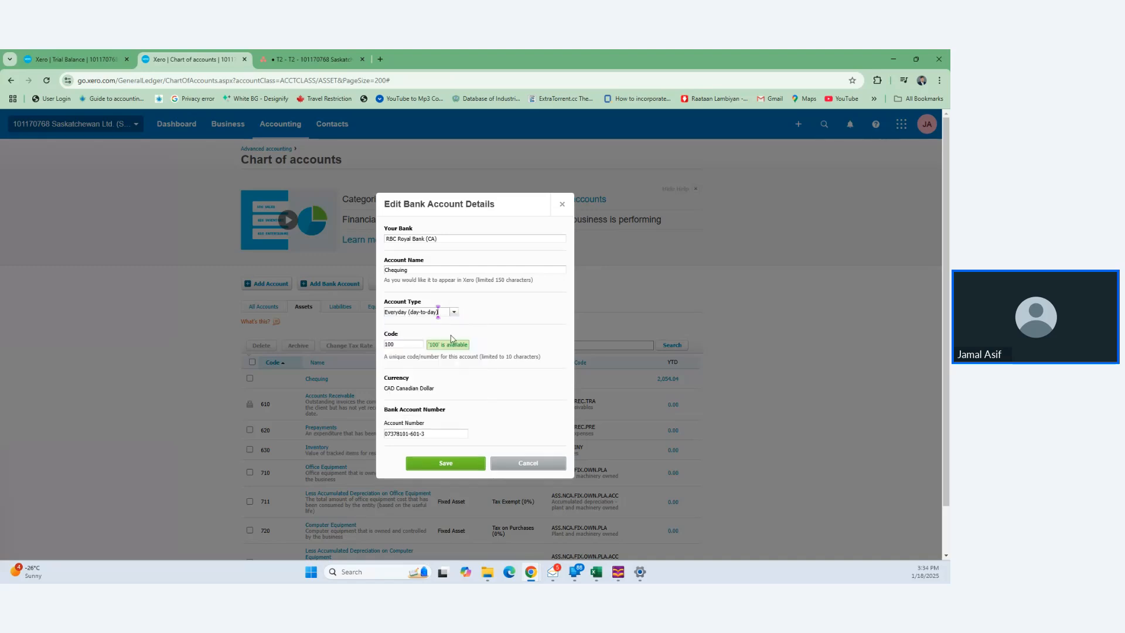
{"action": "left_click", "coordinate": [431, 468]}
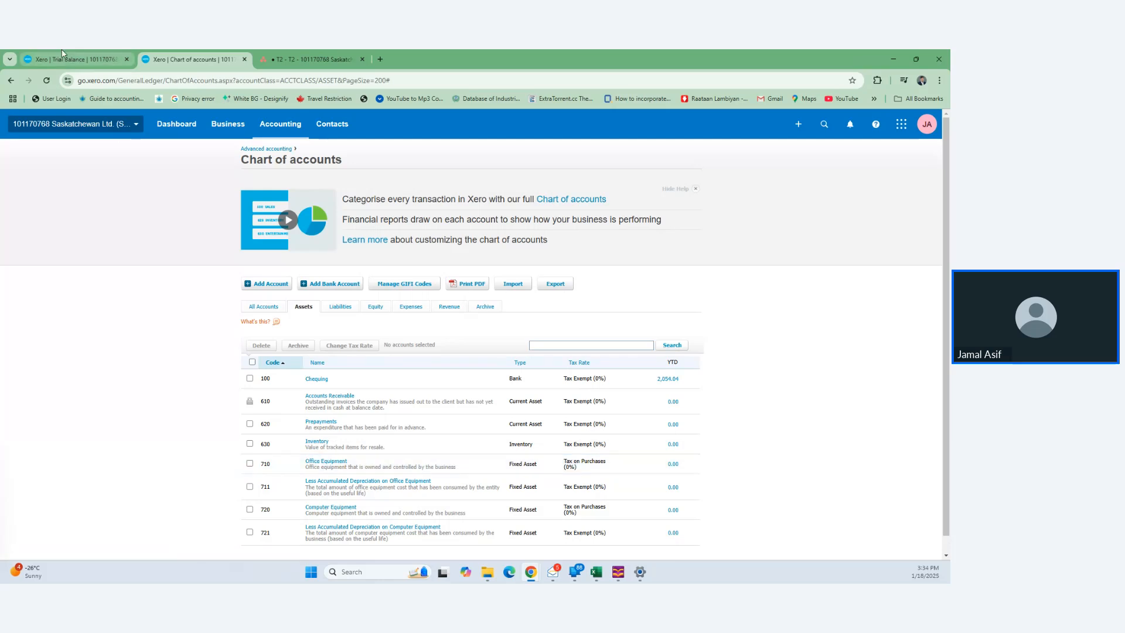
{"action": "left_click", "coordinate": [71, 59]}
{"action": "key", "text": "F5"}
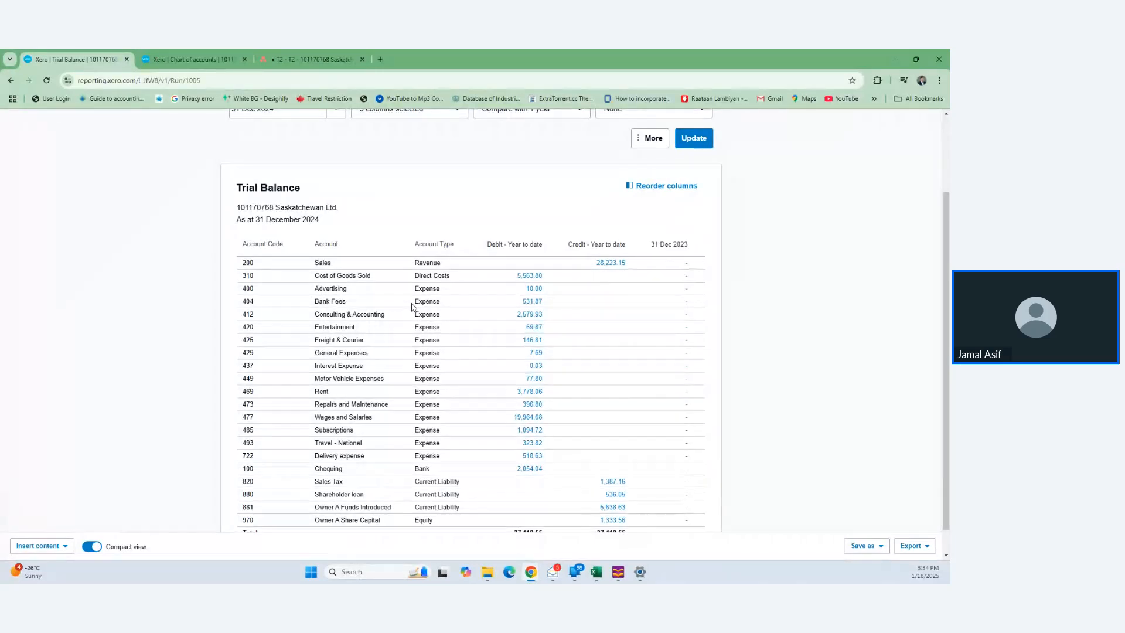
{"action": "scroll", "coordinate": [412, 306], "scroll_direction": "down", "scroll_amount": 1}
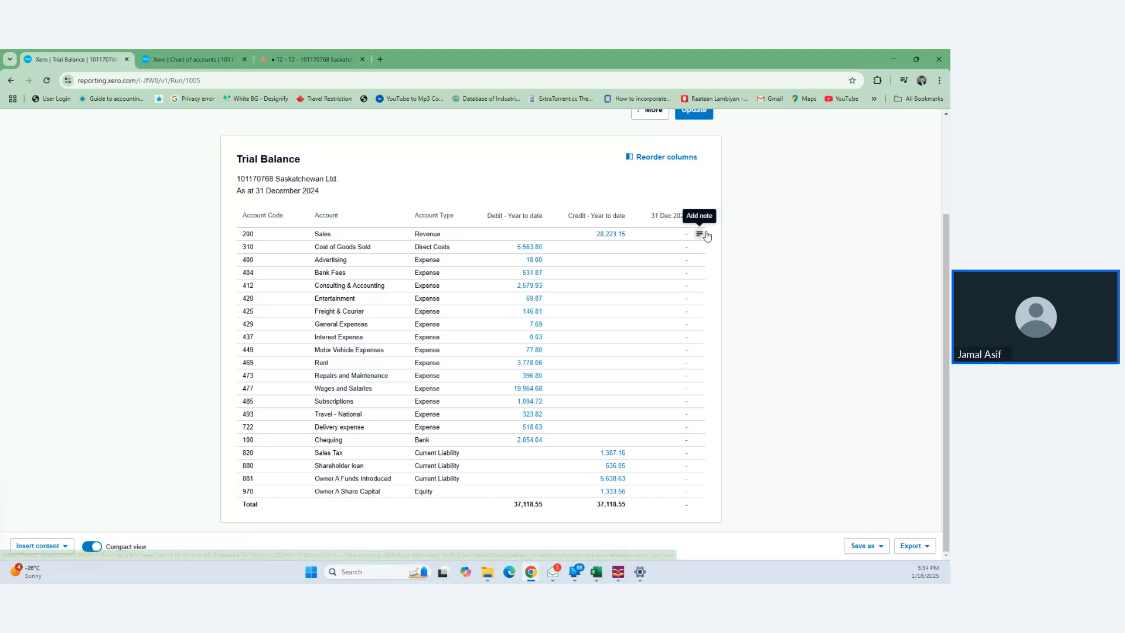
{"action": "scroll", "coordinate": [707, 235], "scroll_direction": "up", "scroll_amount": 2}
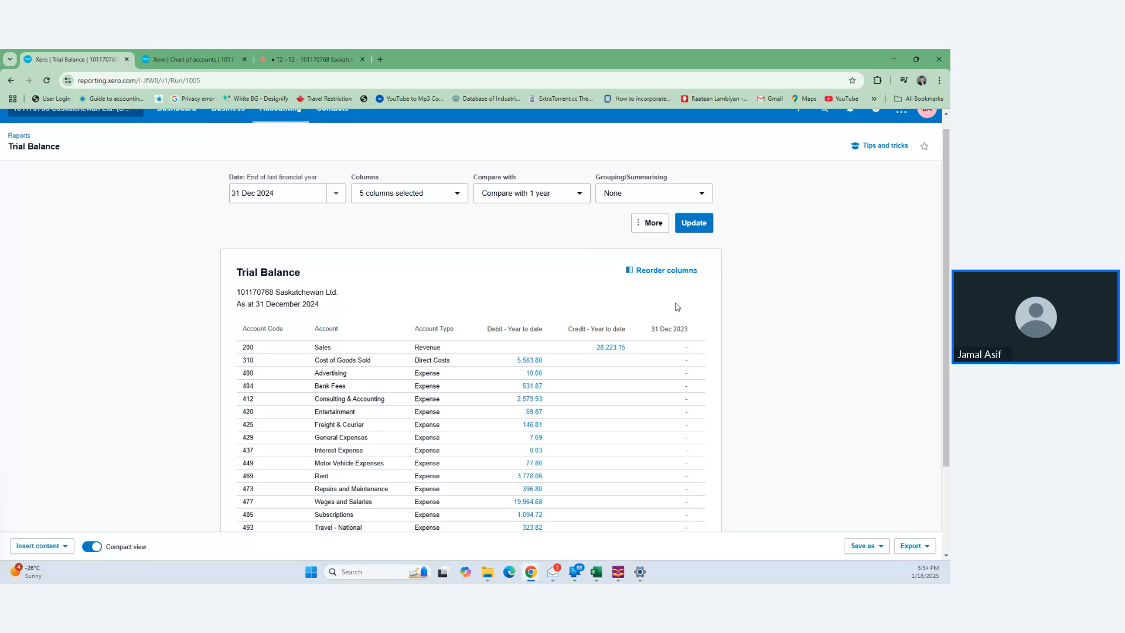
{"action": "scroll", "coordinate": [683, 313], "scroll_direction": "down", "scroll_amount": 2}
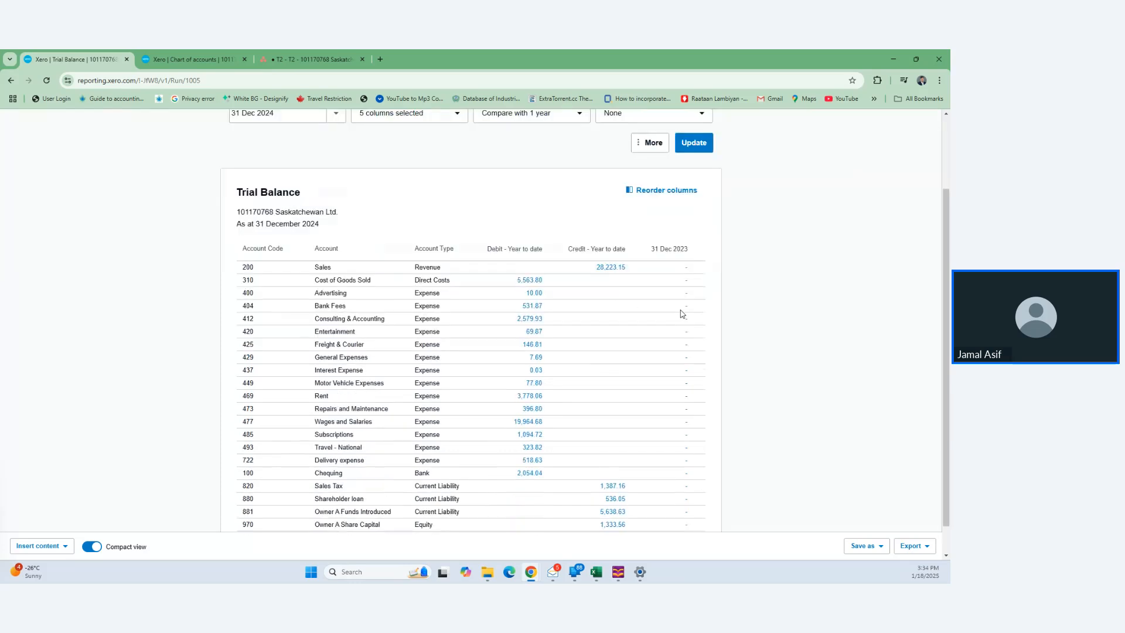
{"action": "scroll", "coordinate": [683, 313], "scroll_direction": "down", "scroll_amount": 1}
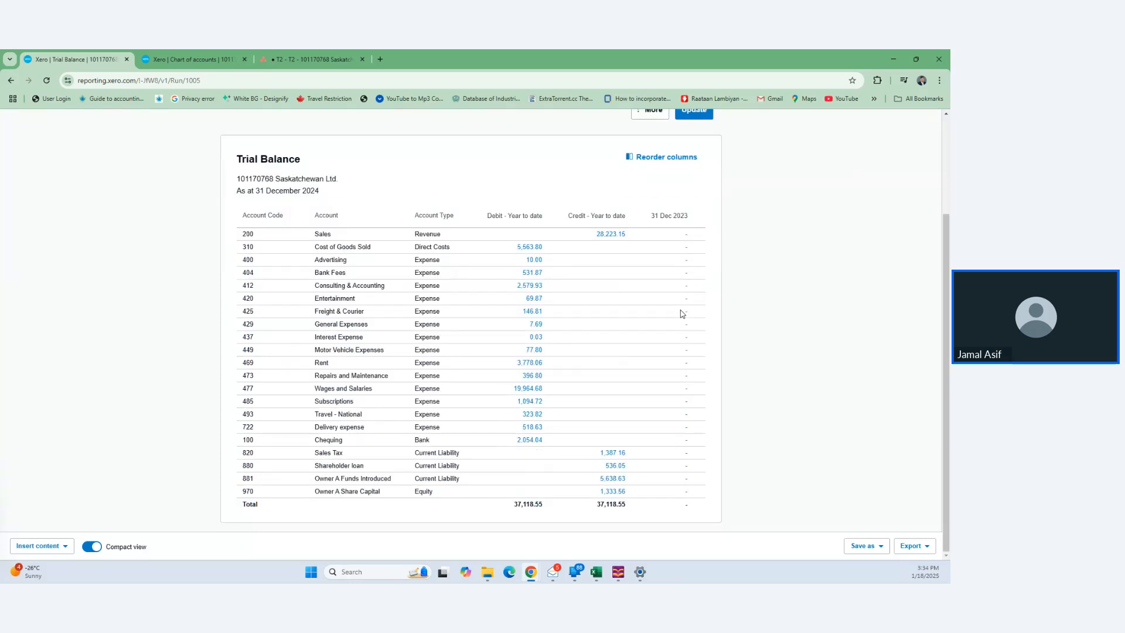
- Export the Trial Balance to Excel, downloading Trial_Balance.xlsx
{"action": "left_click", "coordinate": [929, 550]}
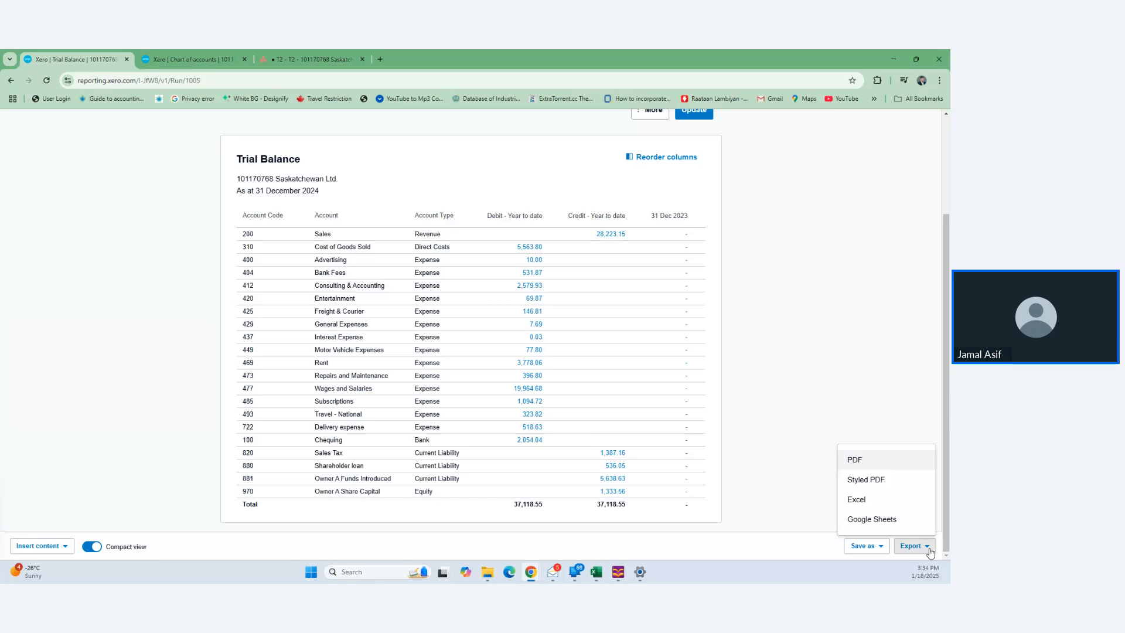
{"action": "left_click", "coordinate": [880, 500]}
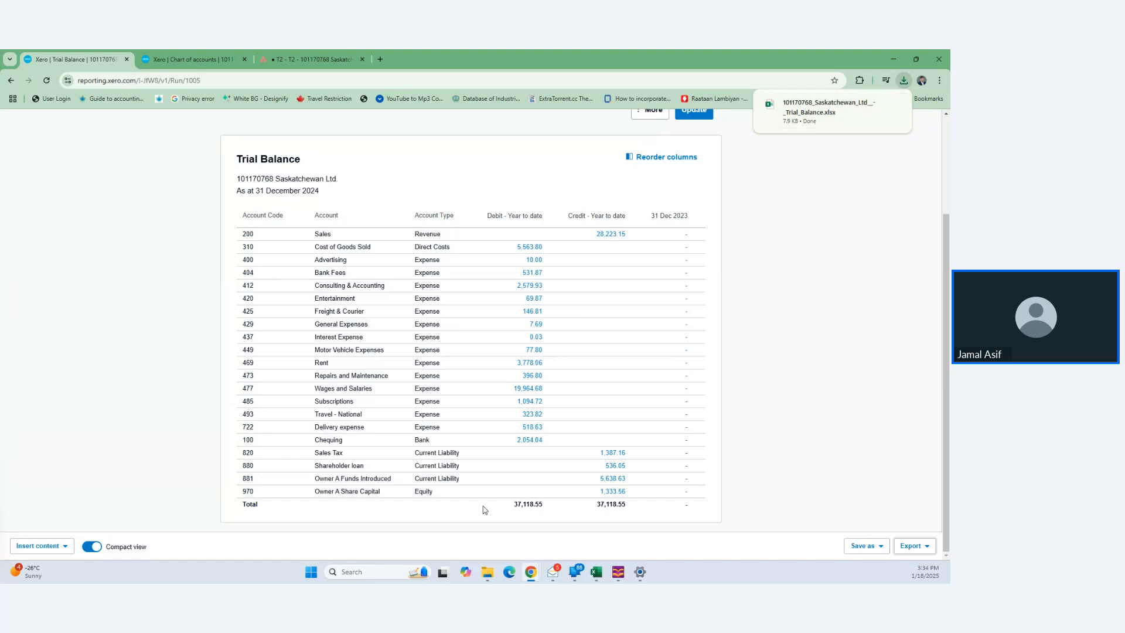
{"action": "left_click", "coordinate": [483, 578]}
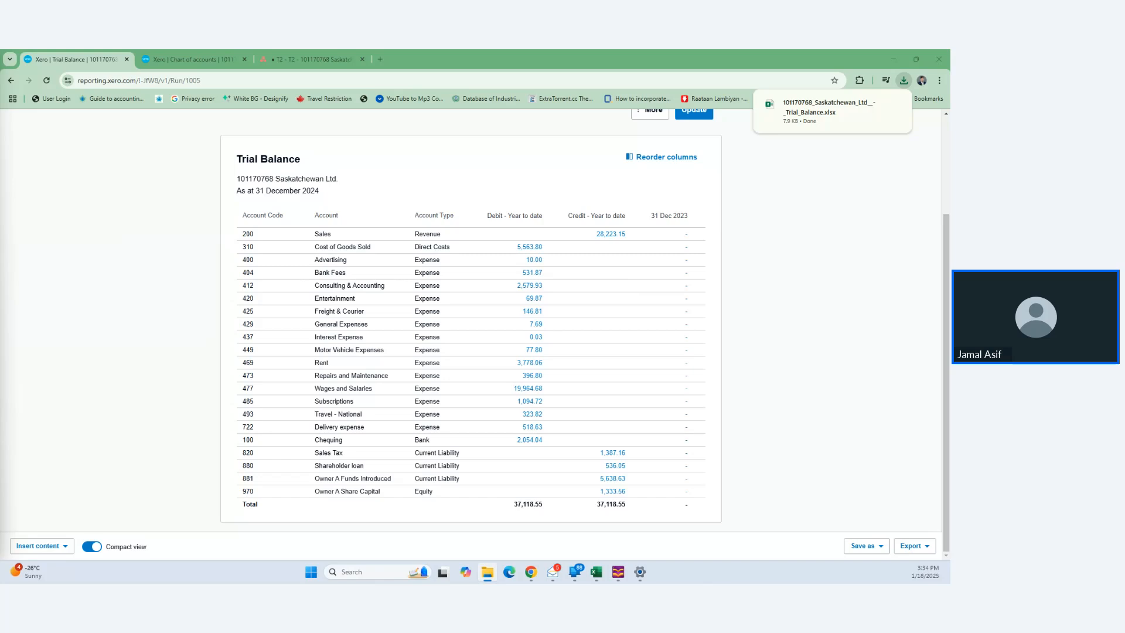
- Show the Client folders directory in File Explorer with the Name column widened to read the full names
{"action": "left_click_drag", "start_coordinate": [0, 114], "coordinate": [381, 53]}
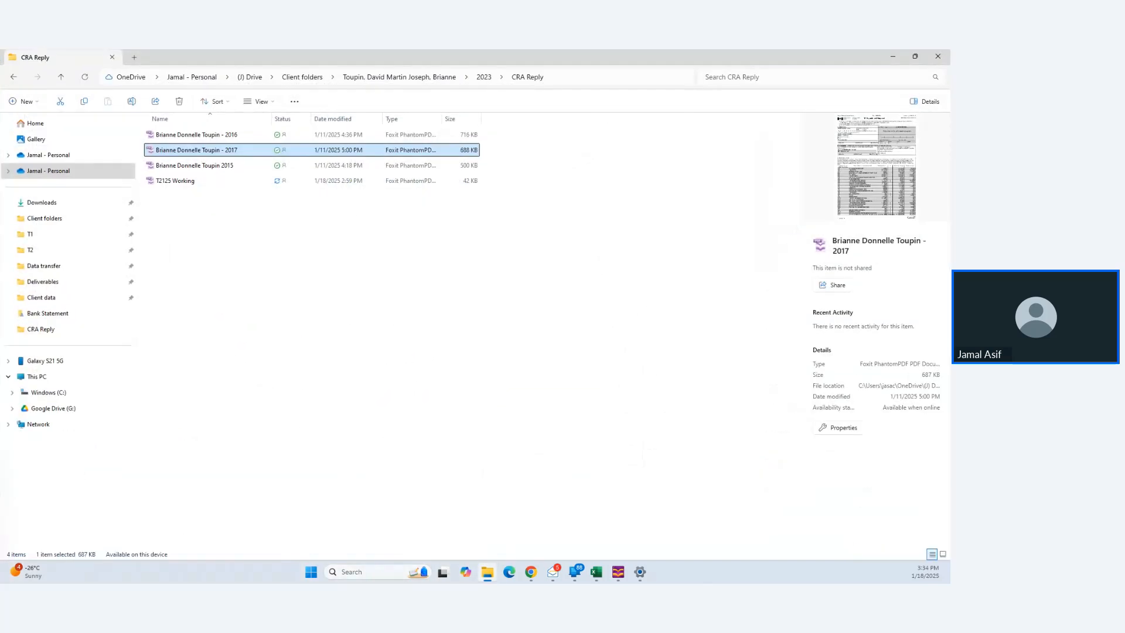
{"action": "left_click", "coordinate": [53, 218]}
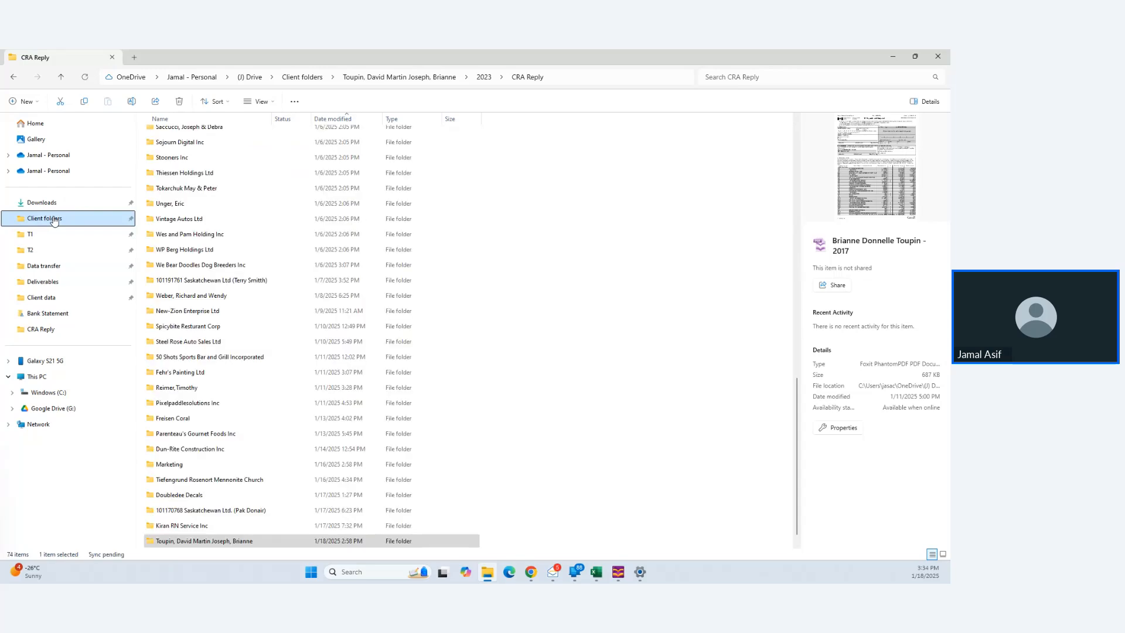
{"action": "left_click", "coordinate": [212, 250]}
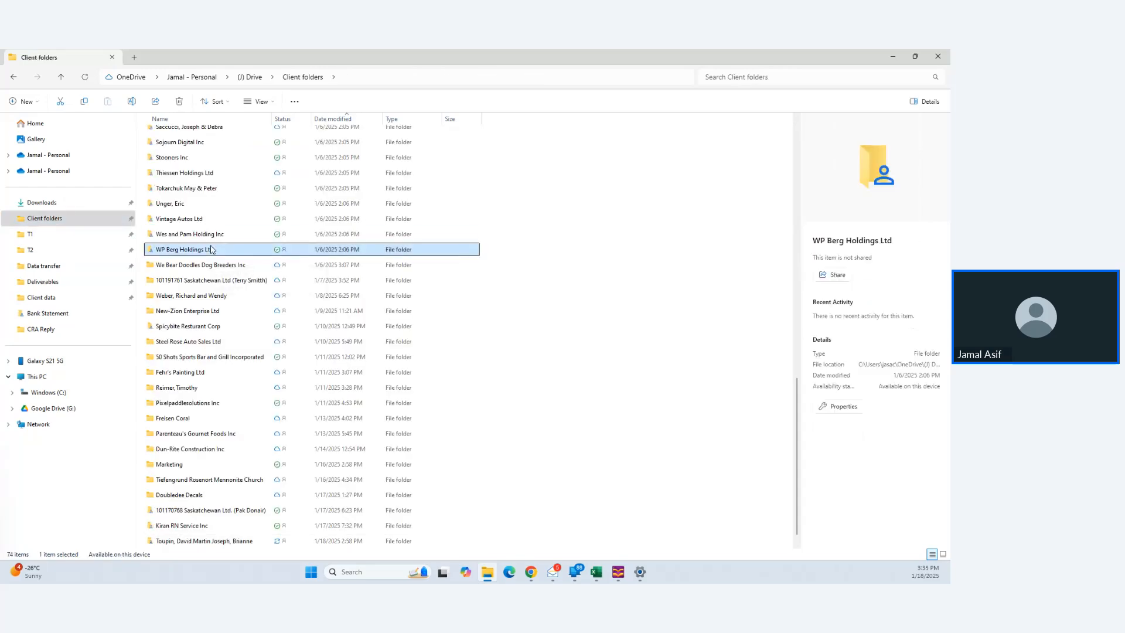
{"action": "scroll", "coordinate": [213, 249], "scroll_direction": "up", "scroll_amount": 15}
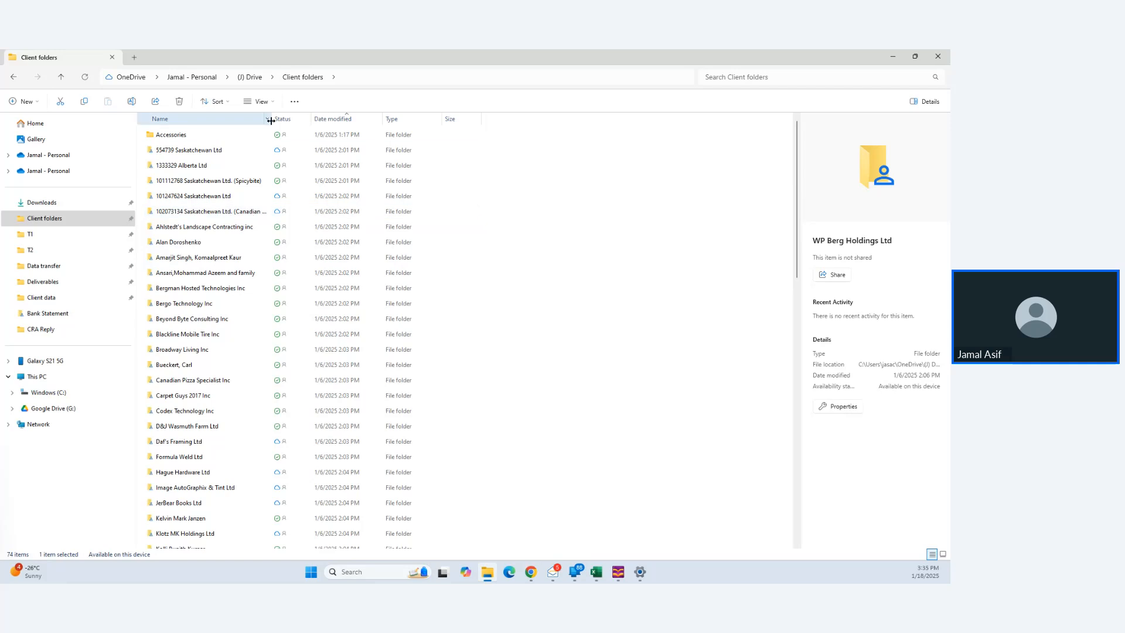
{"action": "left_click_drag", "start_coordinate": [271, 121], "coordinate": [352, 121]}
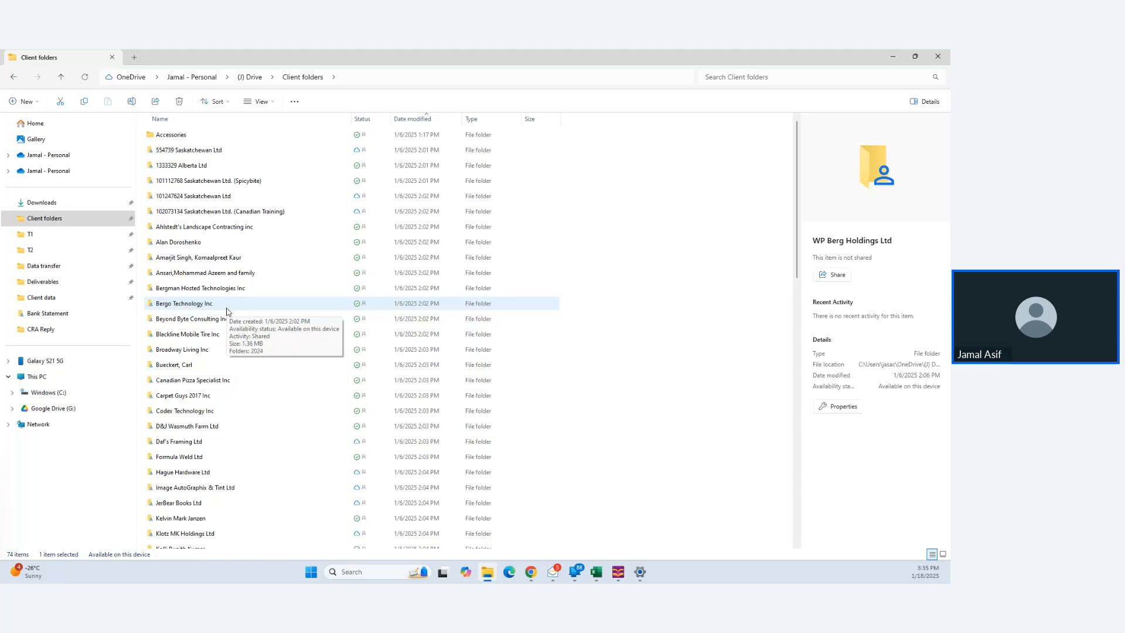
{"action": "scroll", "coordinate": [227, 311], "scroll_direction": "down", "scroll_amount": 4}
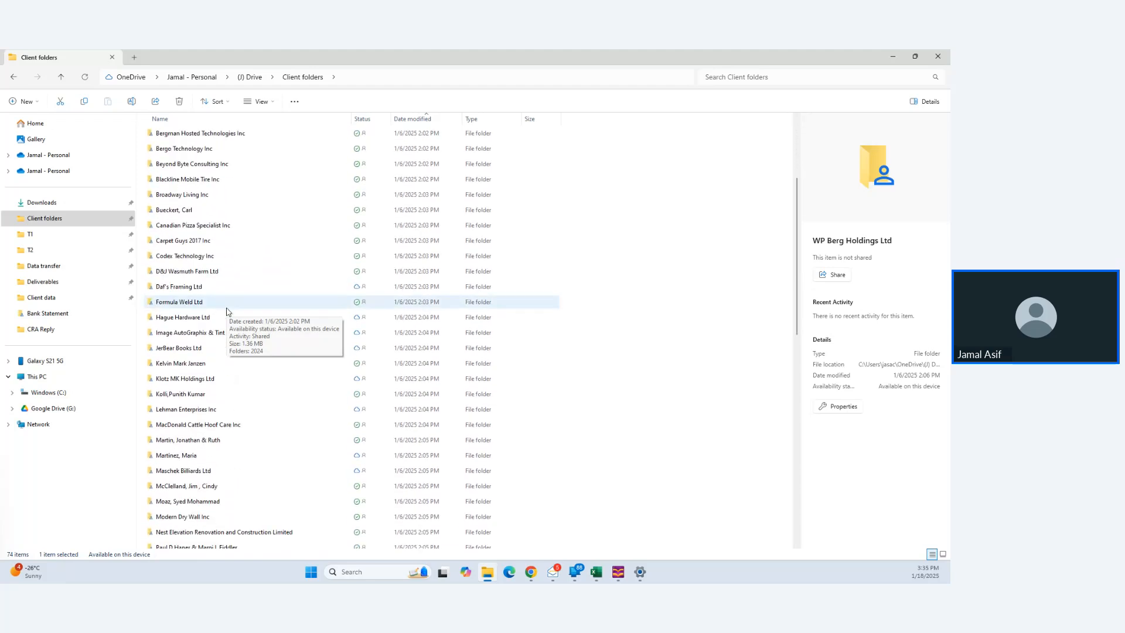
{"action": "scroll", "coordinate": [215, 414], "scroll_direction": "up", "scroll_amount": 4}
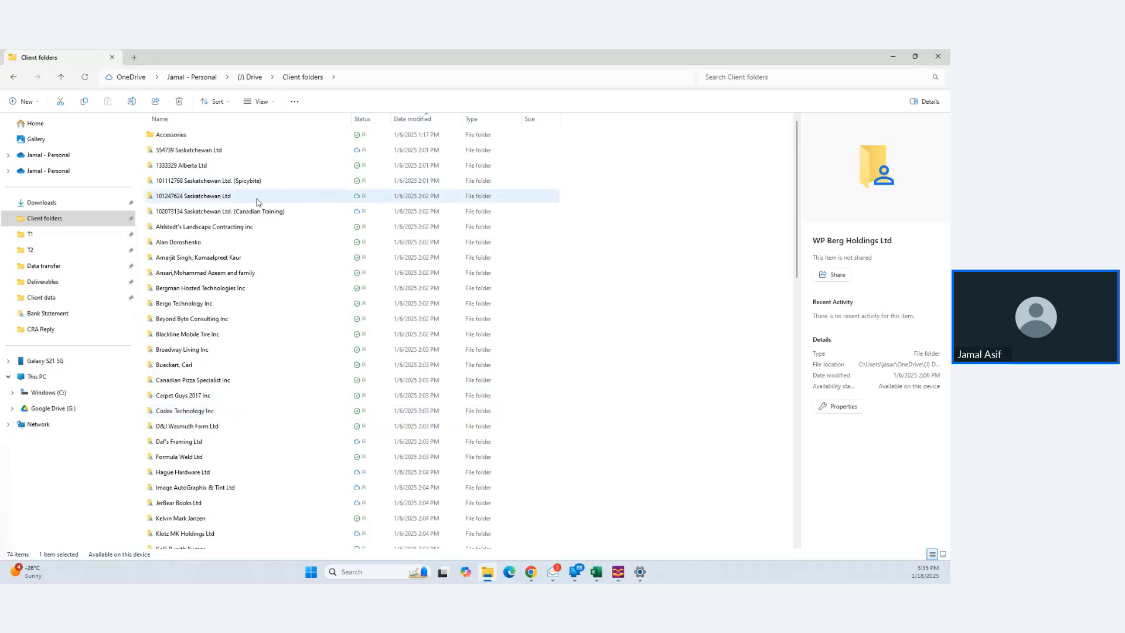
{"action": "left_click", "coordinate": [265, 217]}
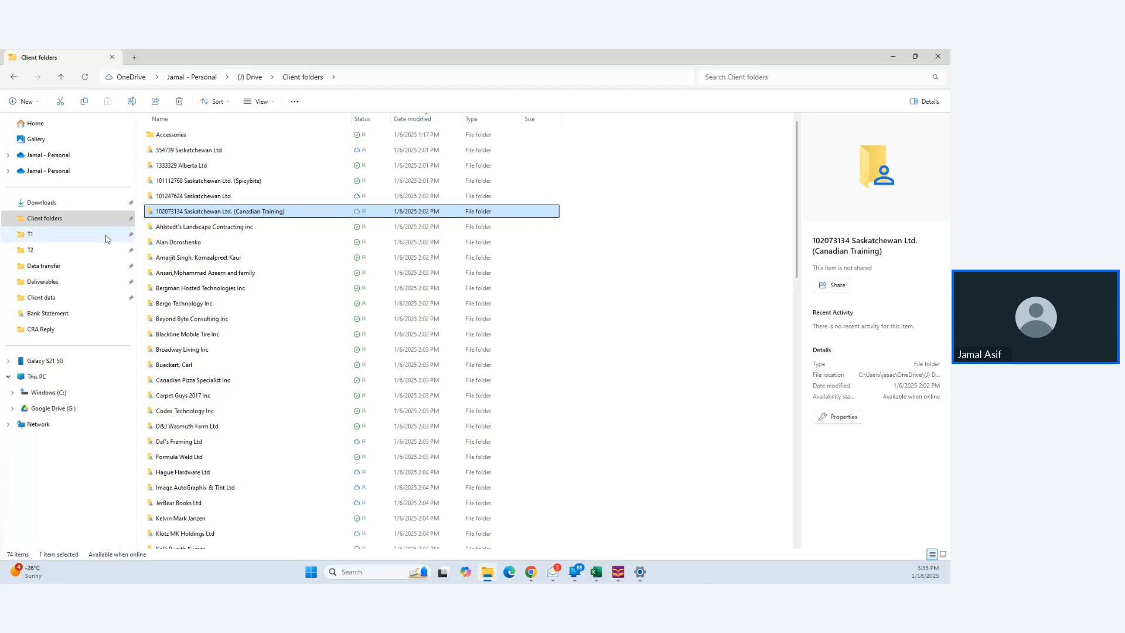
- Browse Google Drive's My Drive > Tax Returns Canada > Client Folders to find the Pak Donair folder
{"action": "left_click", "coordinate": [70, 414]}
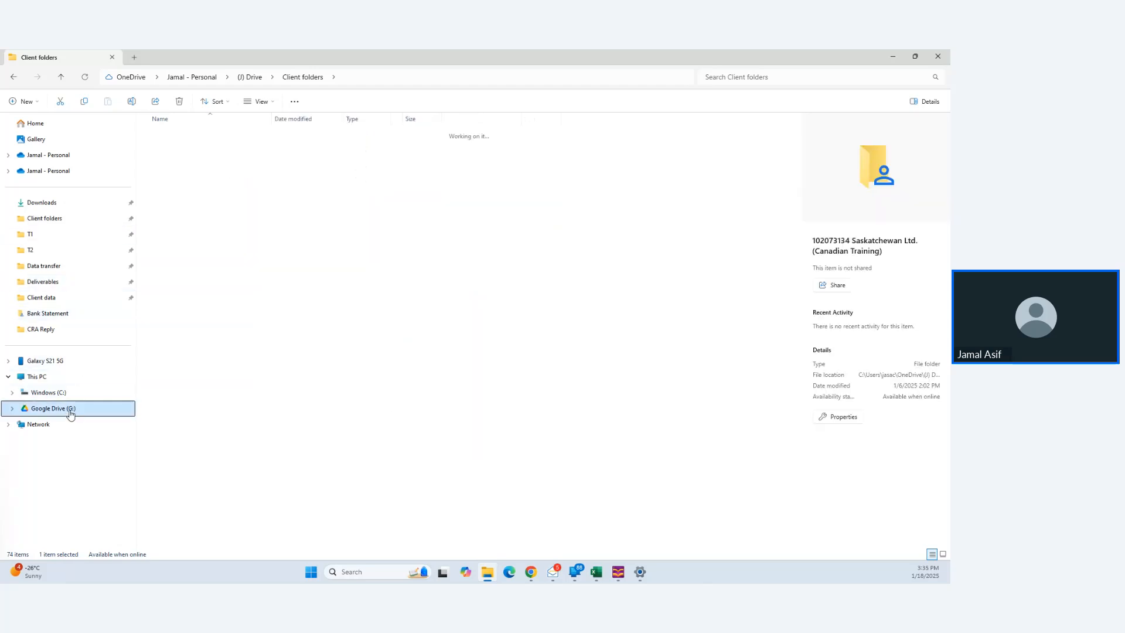
{"action": "double_click", "coordinate": [169, 134]}
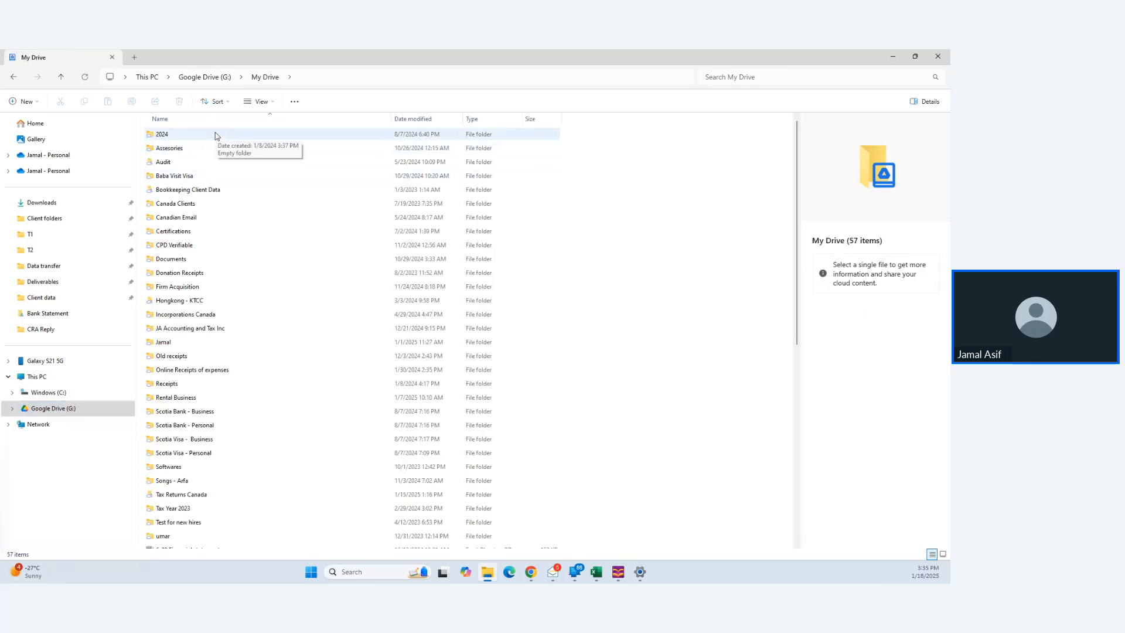
{"action": "left_click", "coordinate": [210, 274]}
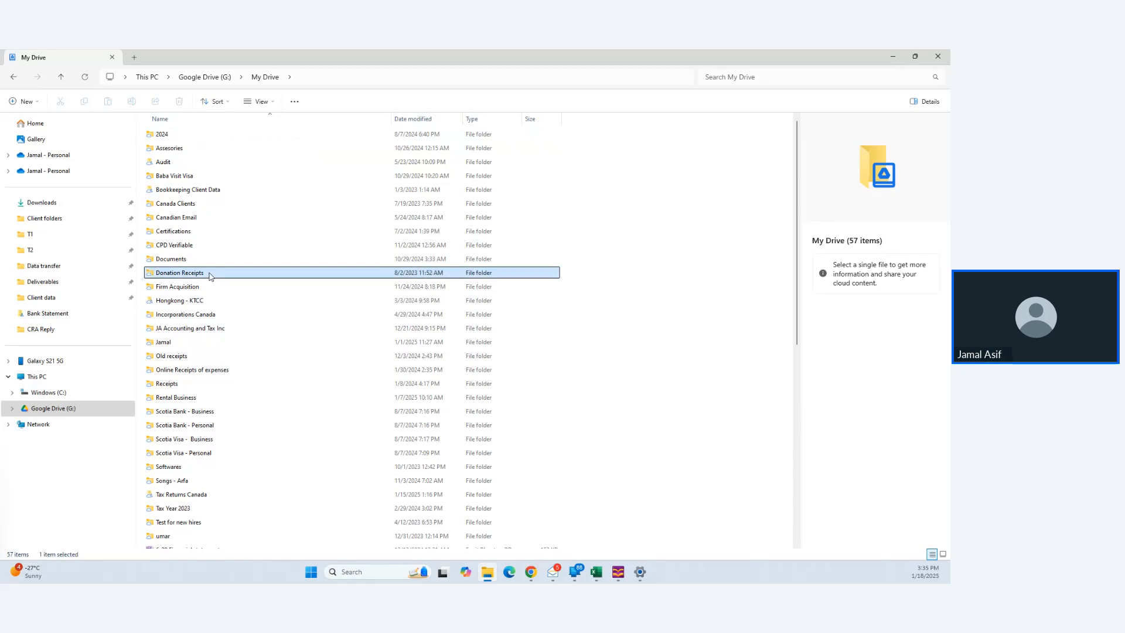
{"action": "key", "text": "t"}
{"action": "key", "text": "Return"}
{"action": "key", "text": "c"}
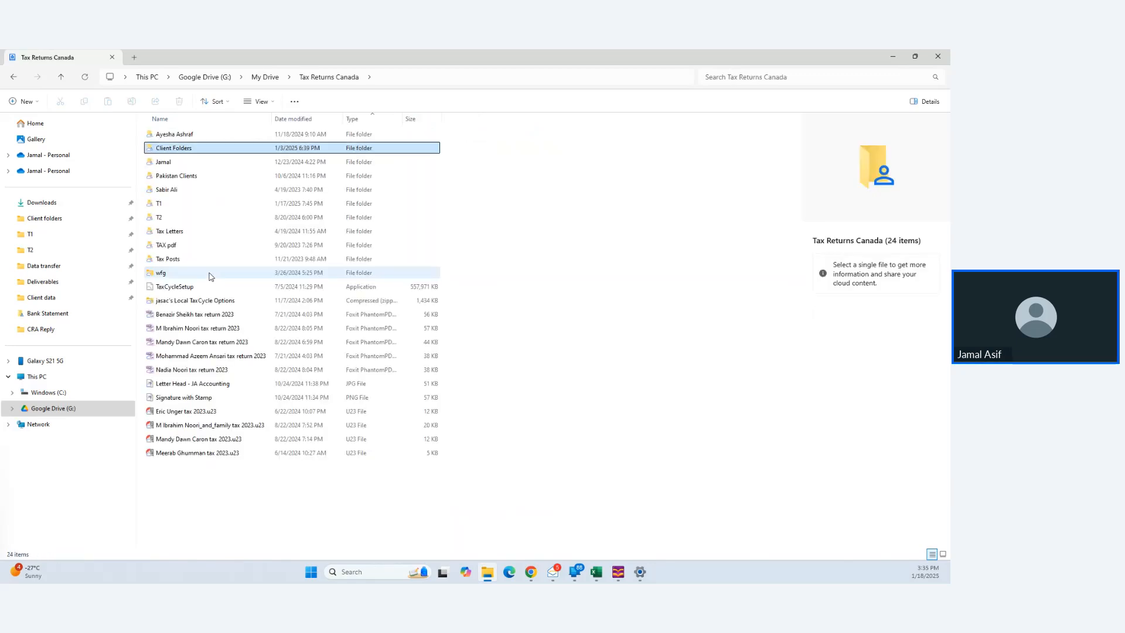
{"action": "key", "text": "j"}
{"action": "key", "text": "Down"}
{"action": "key", "text": "Down"}
{"action": "key", "text": "Down"}
{"action": "key", "text": "Up"}
{"action": "key", "text": "Up"}
{"action": "key", "text": "Up"}
{"action": "key", "text": "Up"}
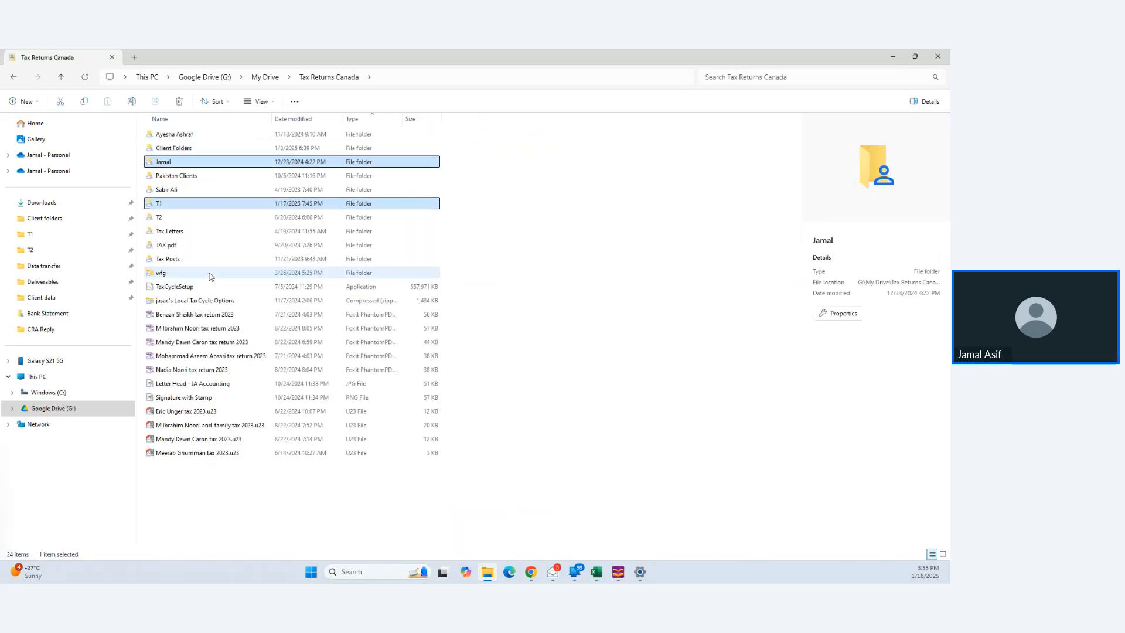
{"action": "key", "text": "Return"}
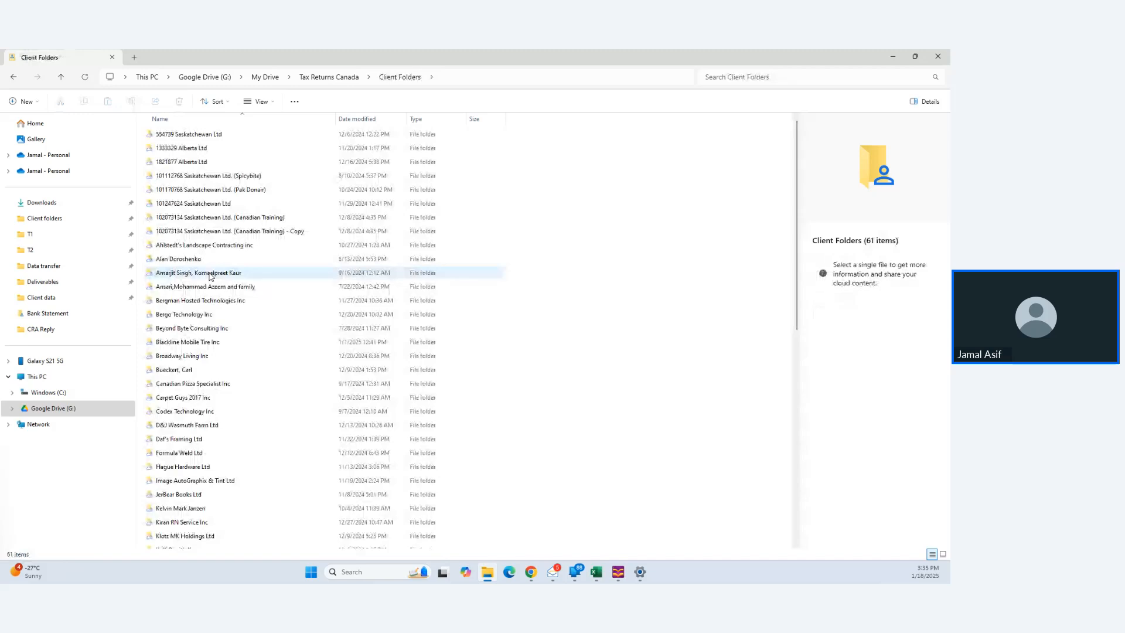
{"action": "key", "text": "1"}
{"action": "key", "text": "0"}
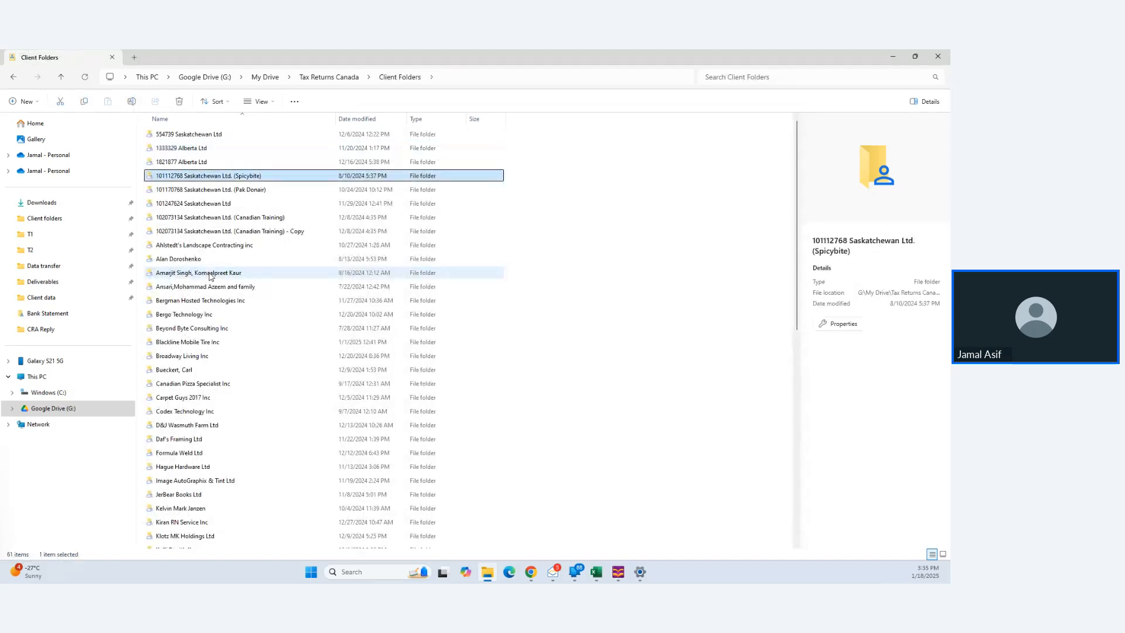
{"action": "key", "text": "Down"}
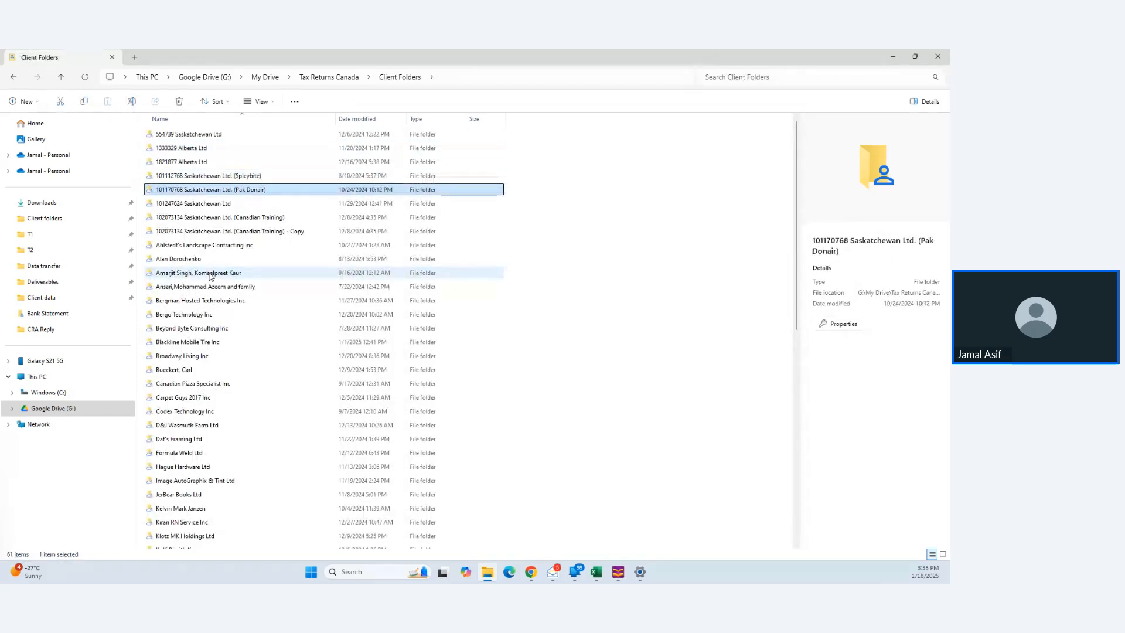
{"action": "key", "text": "alt+Up"}
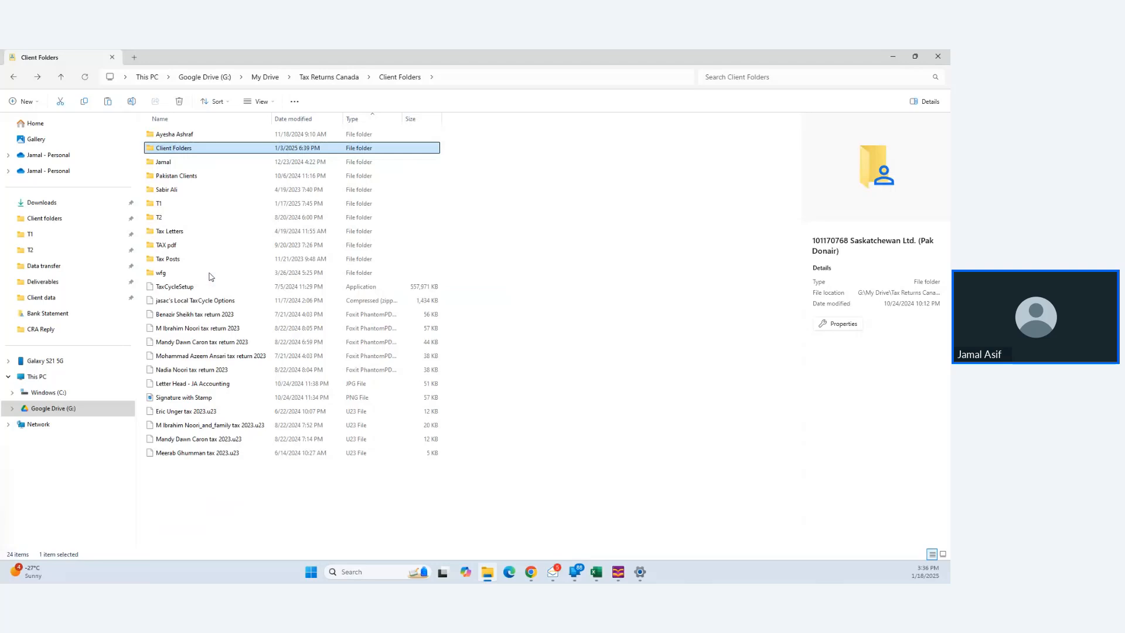
- Back in the OneDrive Client folders directory, cancel an accidental paste of copied folders
{"action": "left_click", "coordinate": [92, 224]}
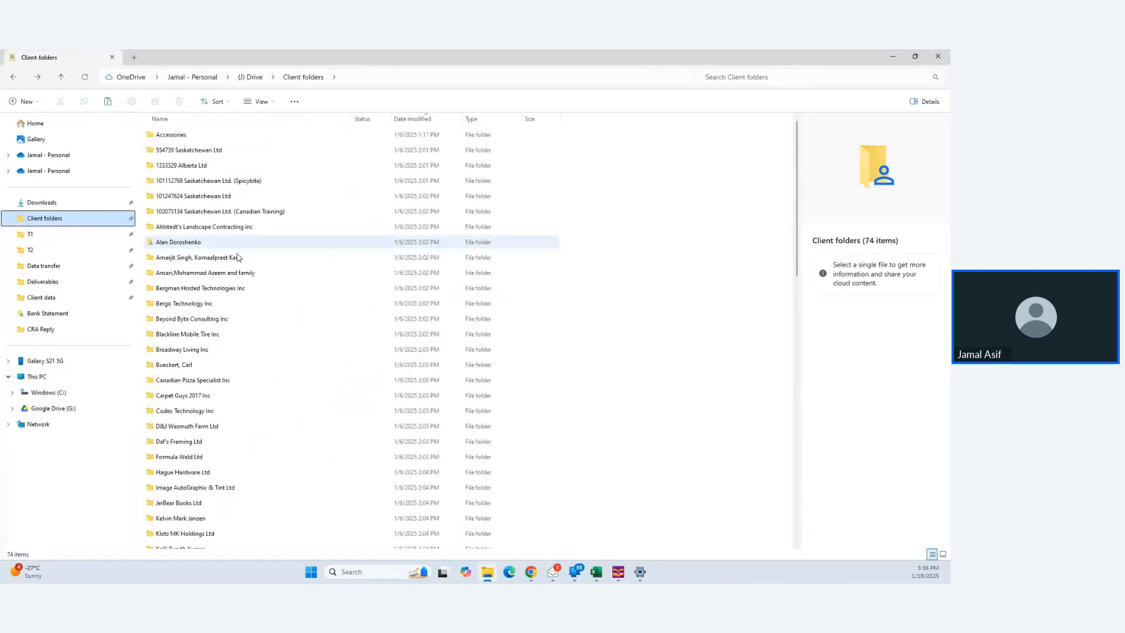
{"action": "left_click", "coordinate": [256, 226]}
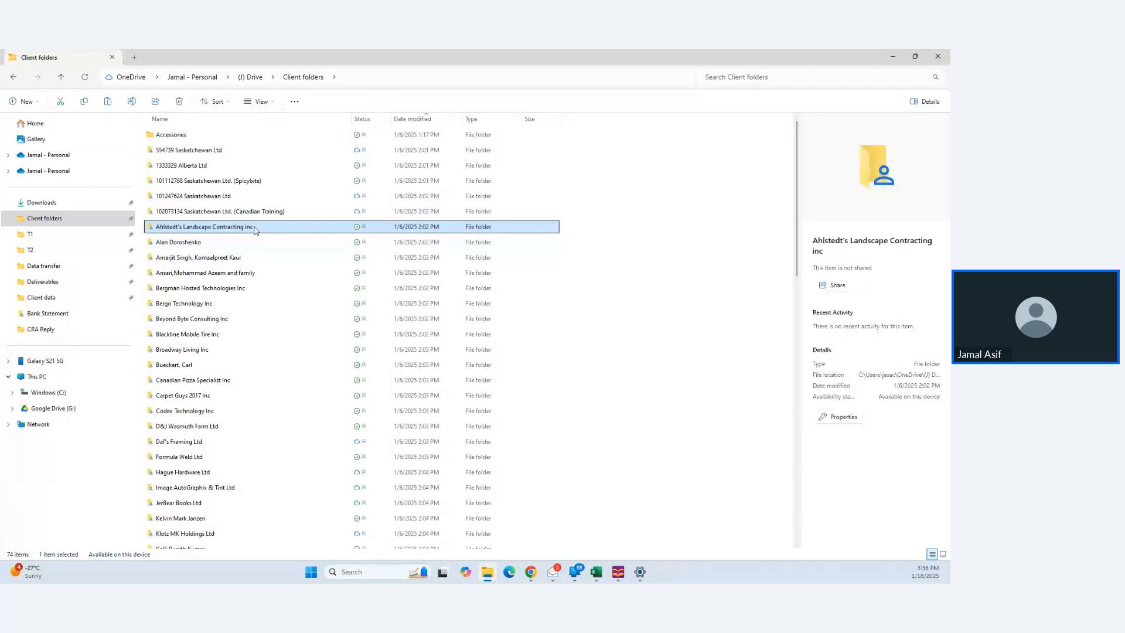
{"action": "key", "text": "ctrl+v"}
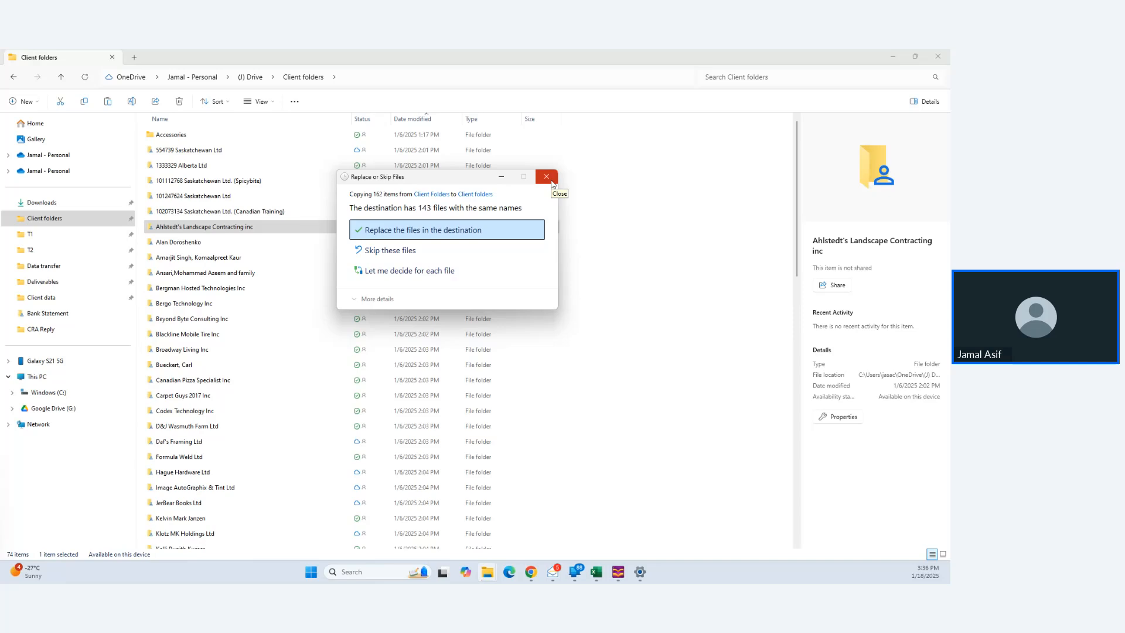
{"action": "left_click", "coordinate": [552, 181]}
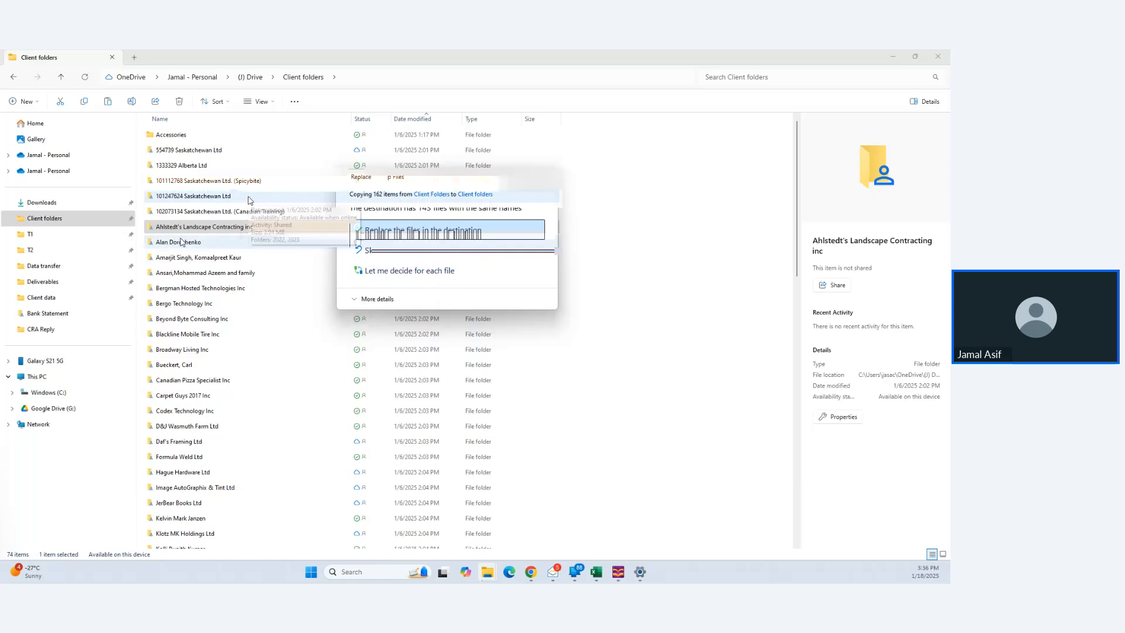
{"action": "scroll", "coordinate": [249, 200], "scroll_direction": "down", "scroll_amount": 2}
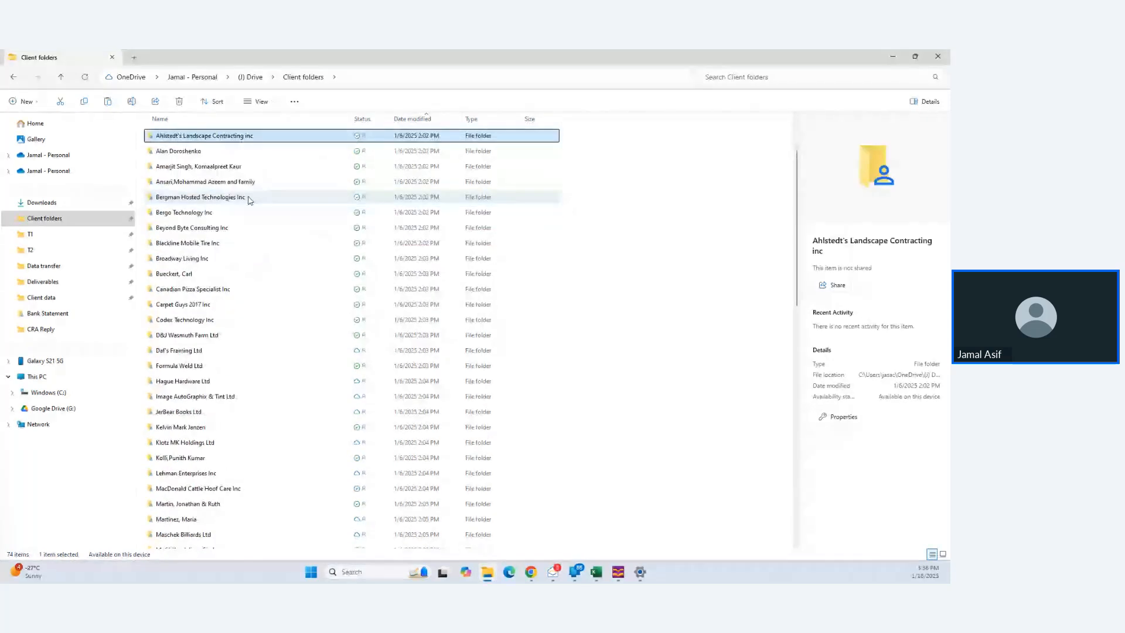
{"action": "scroll", "coordinate": [249, 200], "scroll_direction": "up", "scroll_amount": 2}
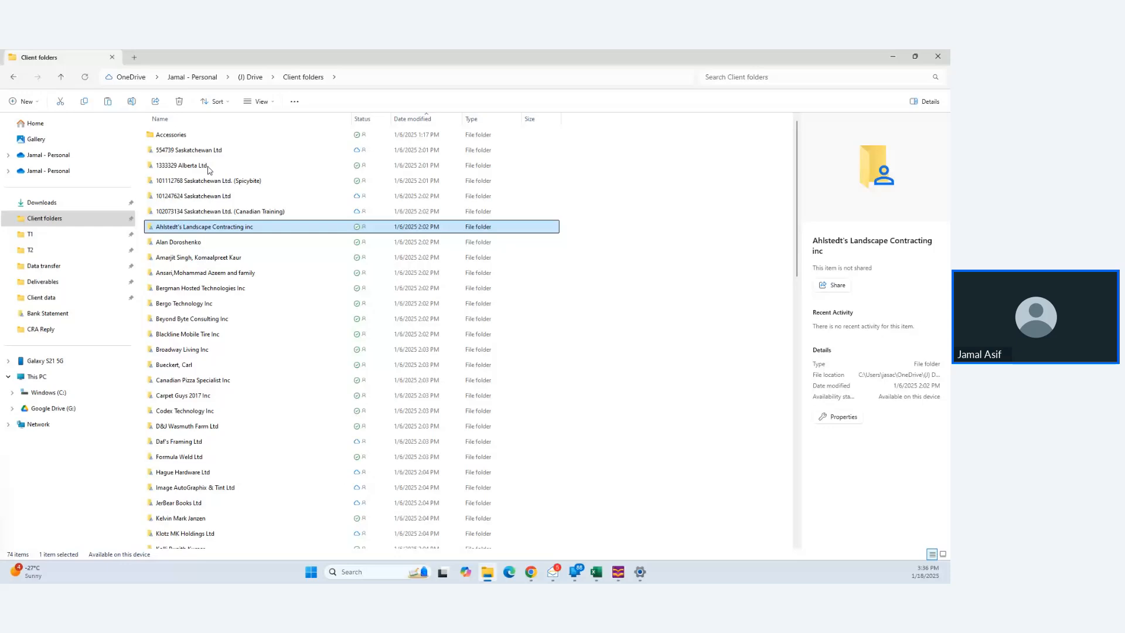
{"action": "left_click", "coordinate": [164, 119]}
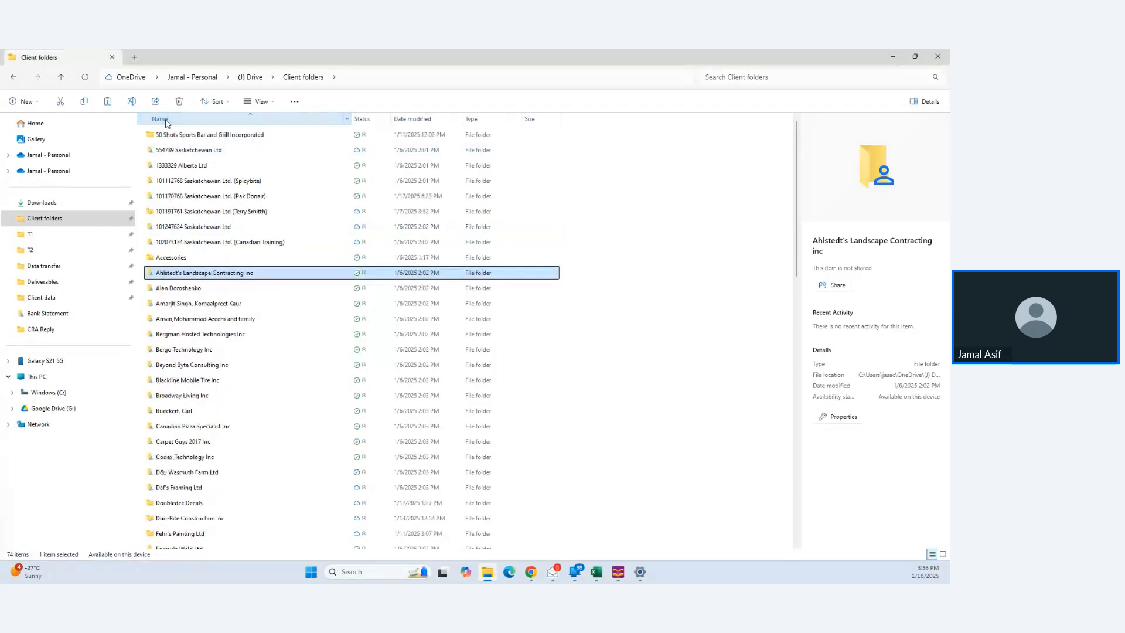
{"action": "left_click", "coordinate": [257, 198]}
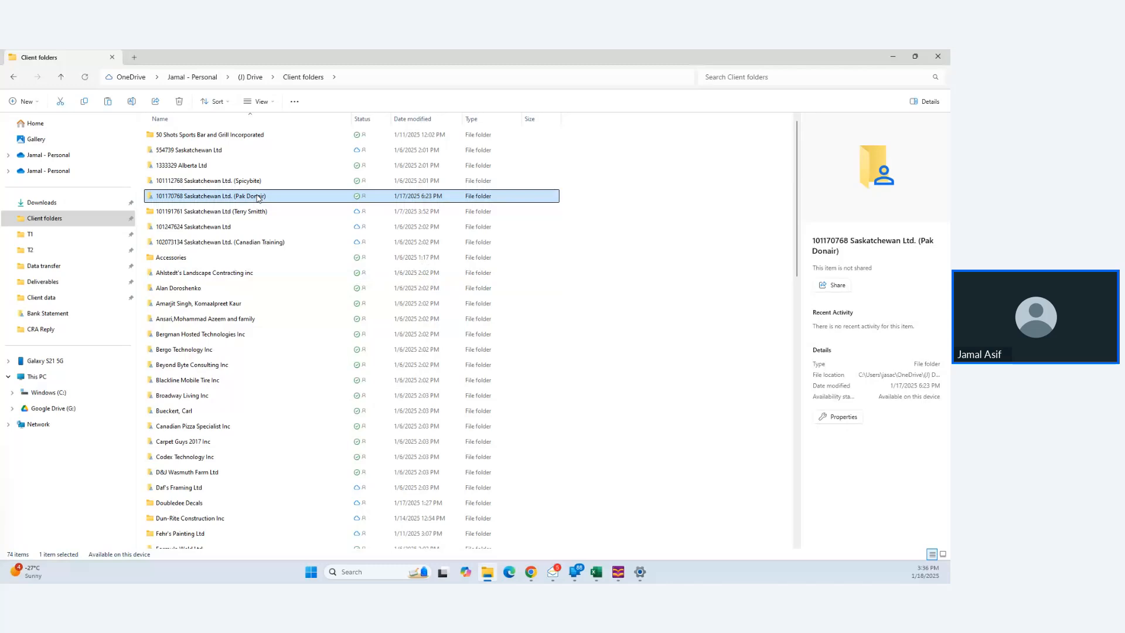
- In the Pak Donair client folder, create a new folder named Corporate Tax Return
{"action": "double_click", "coordinate": [258, 198]}
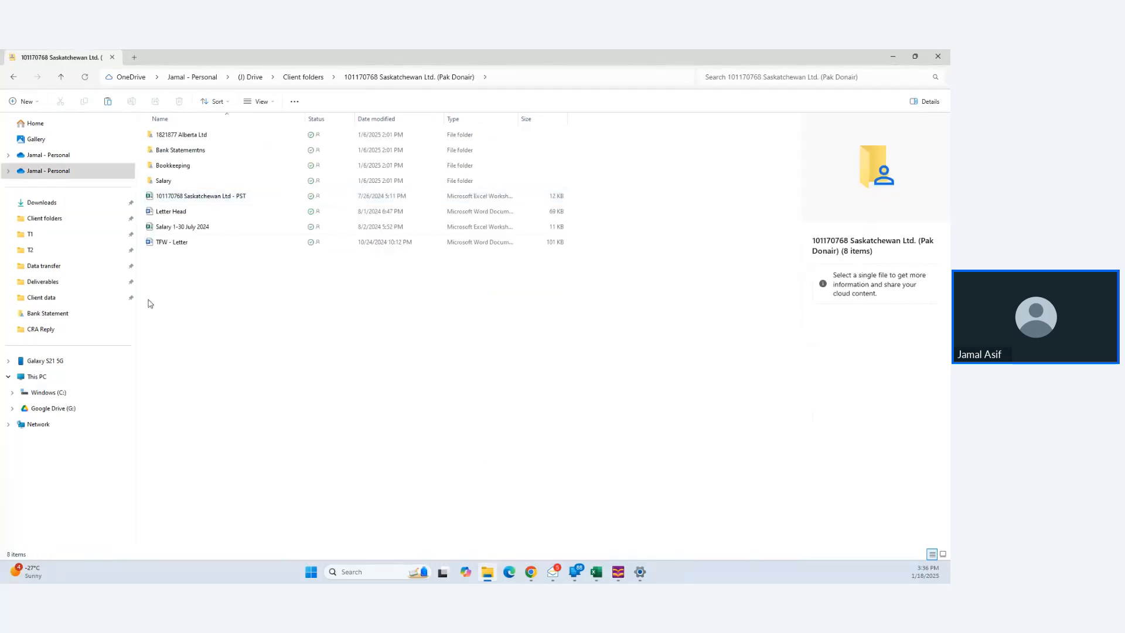
{"action": "right_click", "coordinate": [245, 297]}
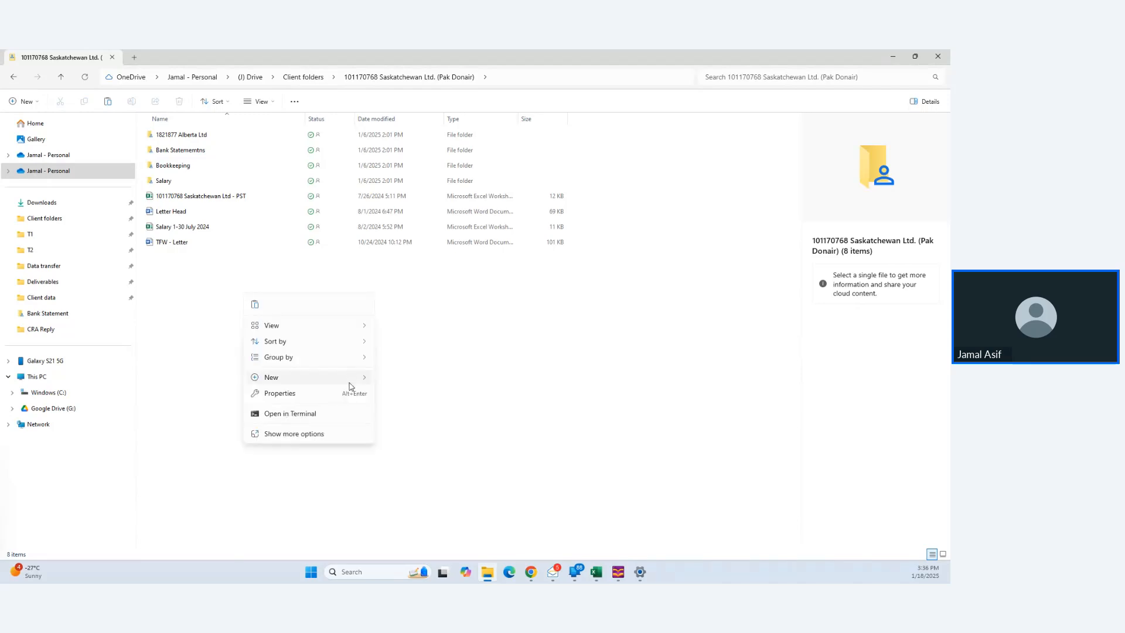
{"action": "mouse_move", "coordinate": [353, 378]}
{"action": "left_click", "coordinate": [403, 154]}
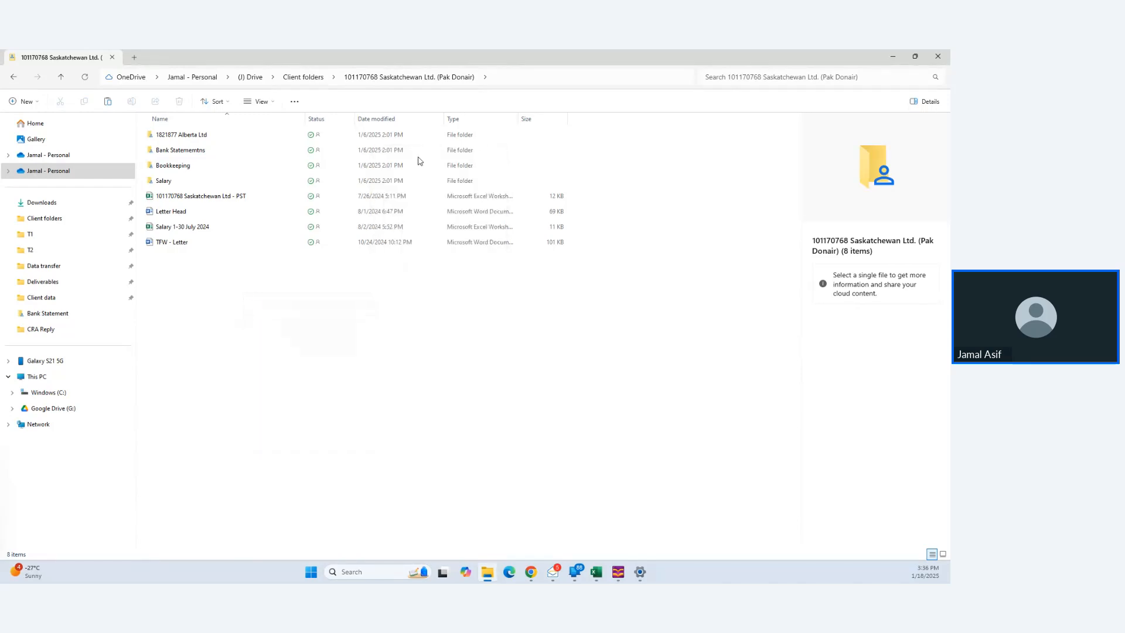
{"action": "type", "text": "Corpor"}
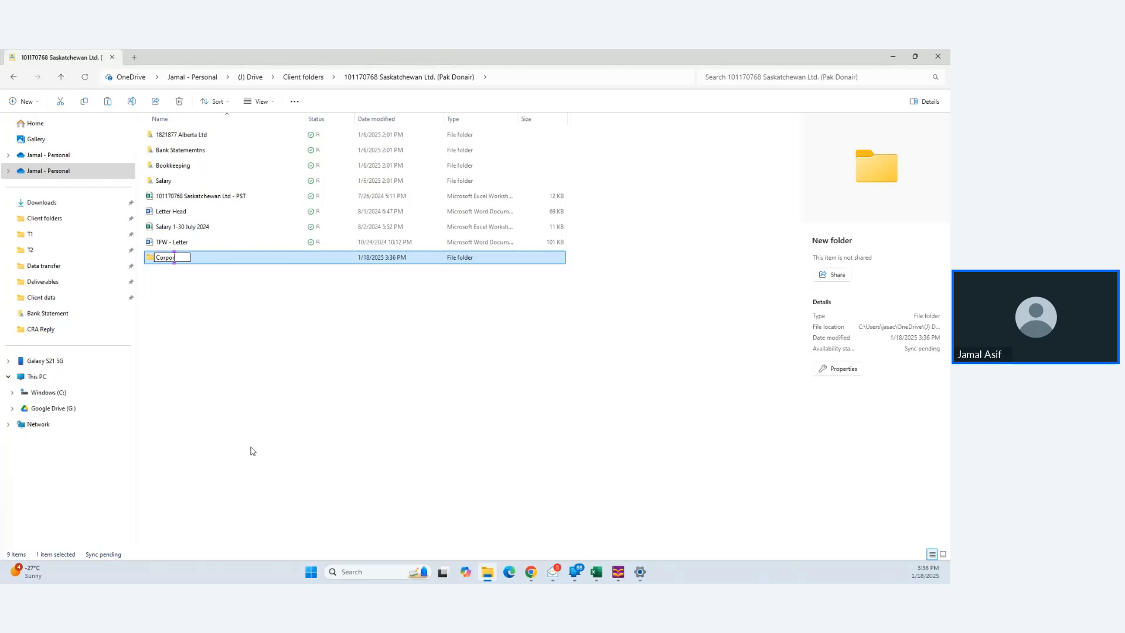
{"action": "type", "text": "ate 1ax Return"}
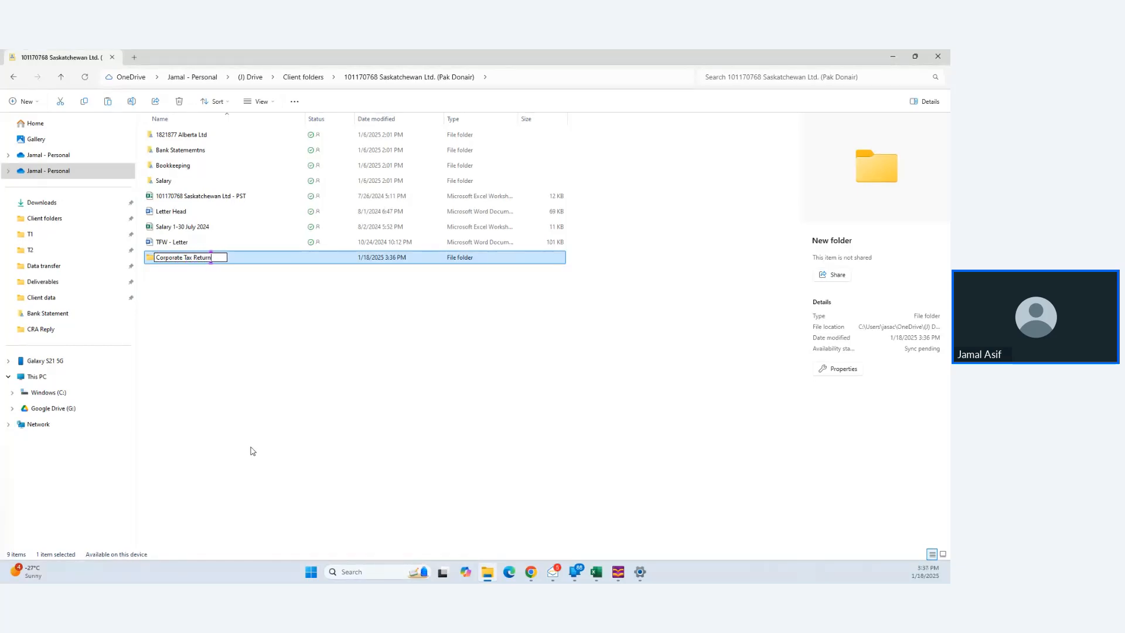
{"action": "key", "text": "Return"}
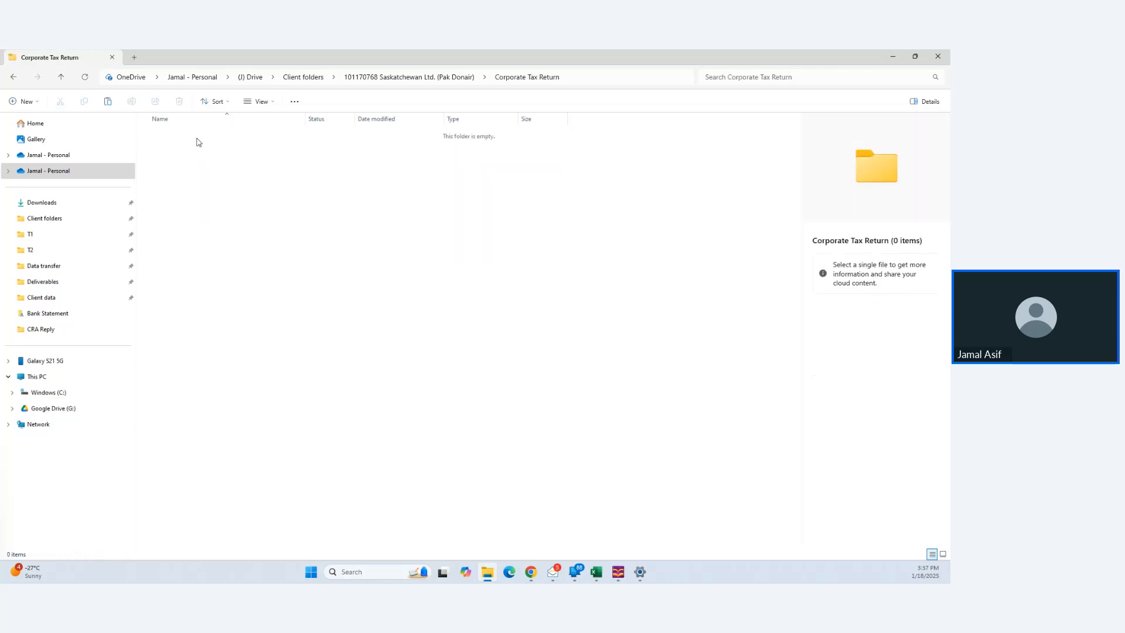
- Create a 2024 subfolder inside Corporate Tax Return and open it
{"action": "left_click", "coordinate": [24, 101]}
{"action": "left_click", "coordinate": [33, 133]}
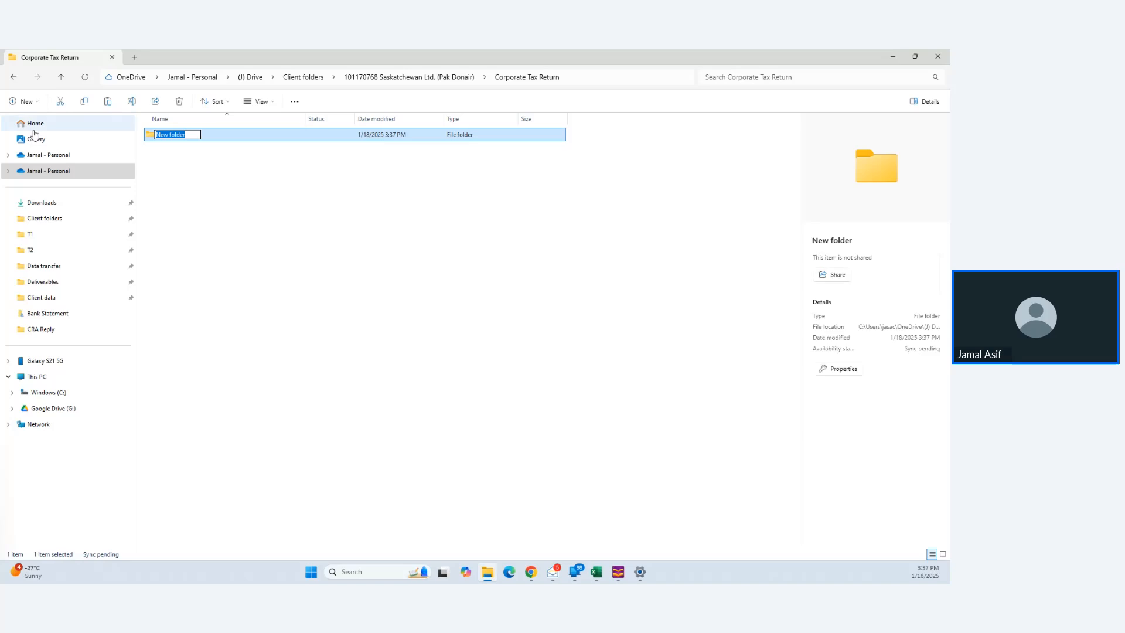
{"action": "type", "text": "2024"}
{"action": "key", "text": "Return"}
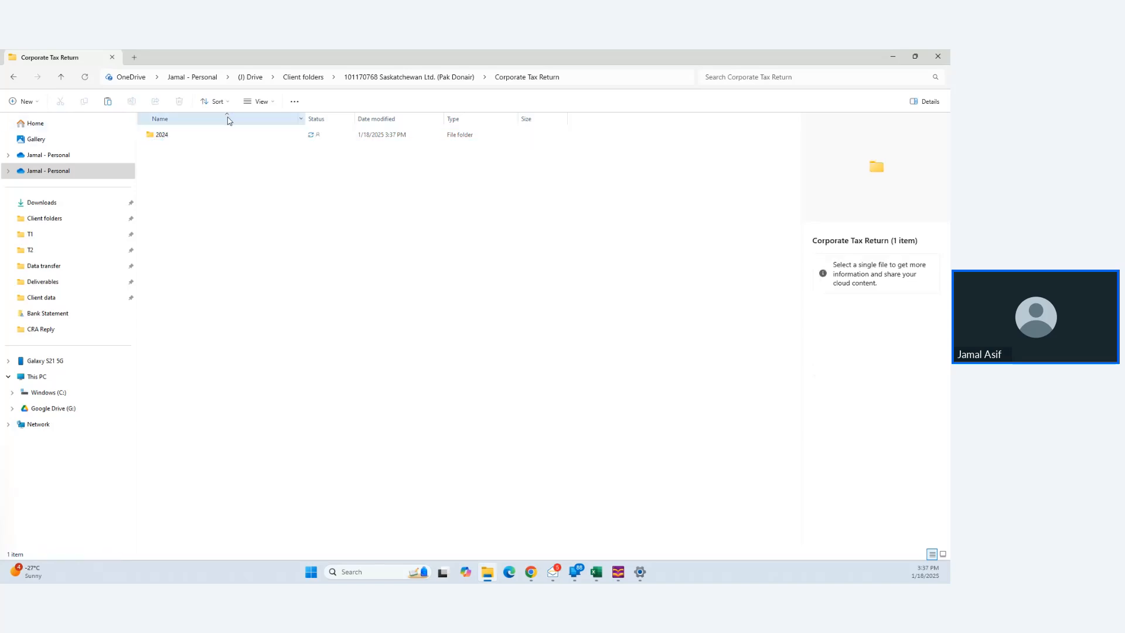
{"action": "left_click", "coordinate": [213, 136]}
{"action": "double_click", "coordinate": [213, 136]}
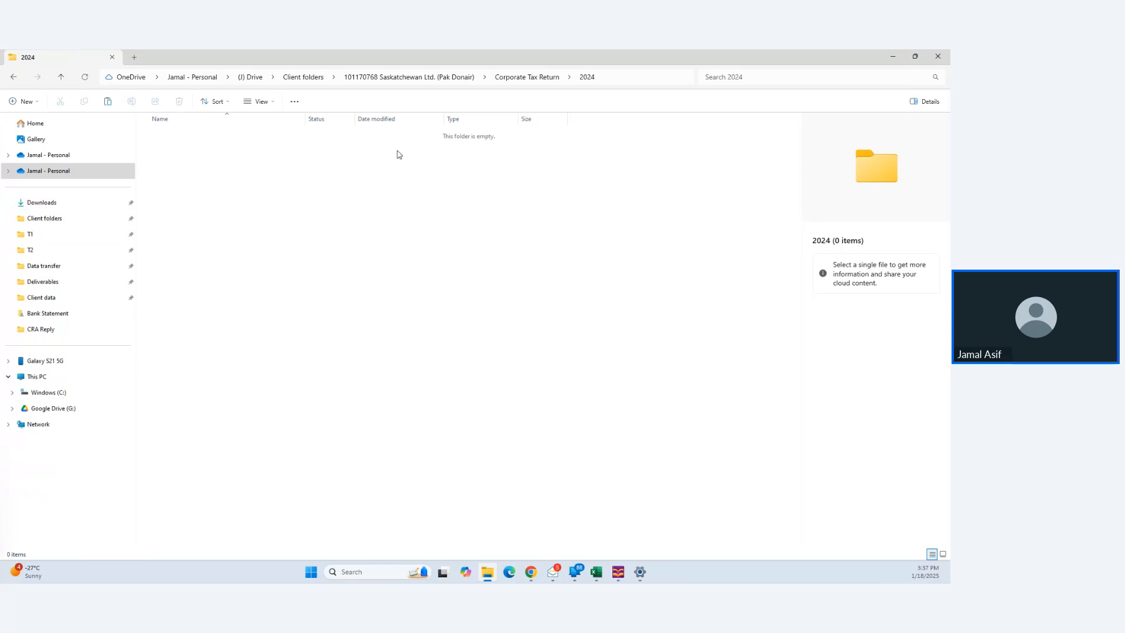
{"action": "left_click", "coordinate": [915, 56]}
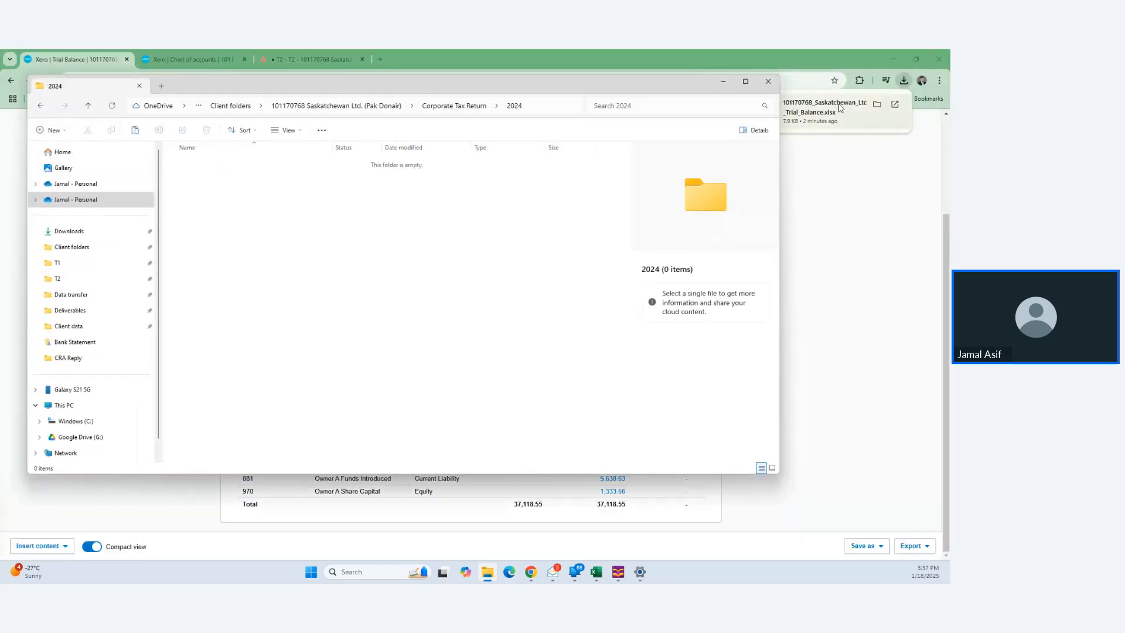
- Move the downloaded Trial_Balance.xlsx into the 2024 folder and rename it 'Trial Balance - 2024'
{"action": "left_click_drag", "start_coordinate": [826, 109], "coordinate": [542, 226]}
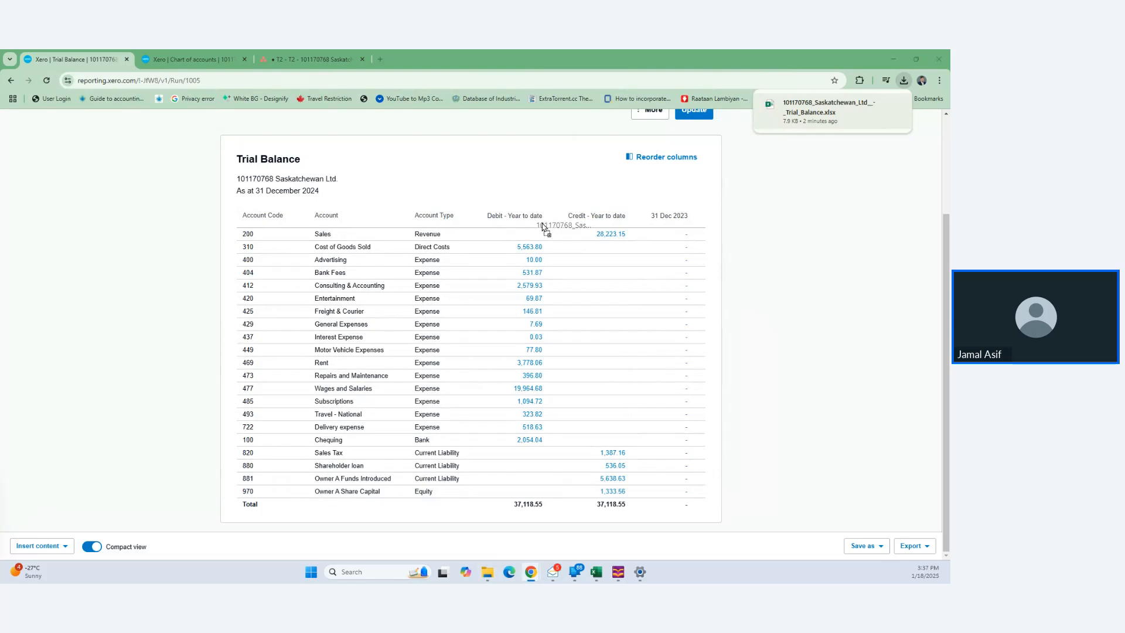
{"action": "left_click_drag", "start_coordinate": [542, 227], "coordinate": [285, 255]}
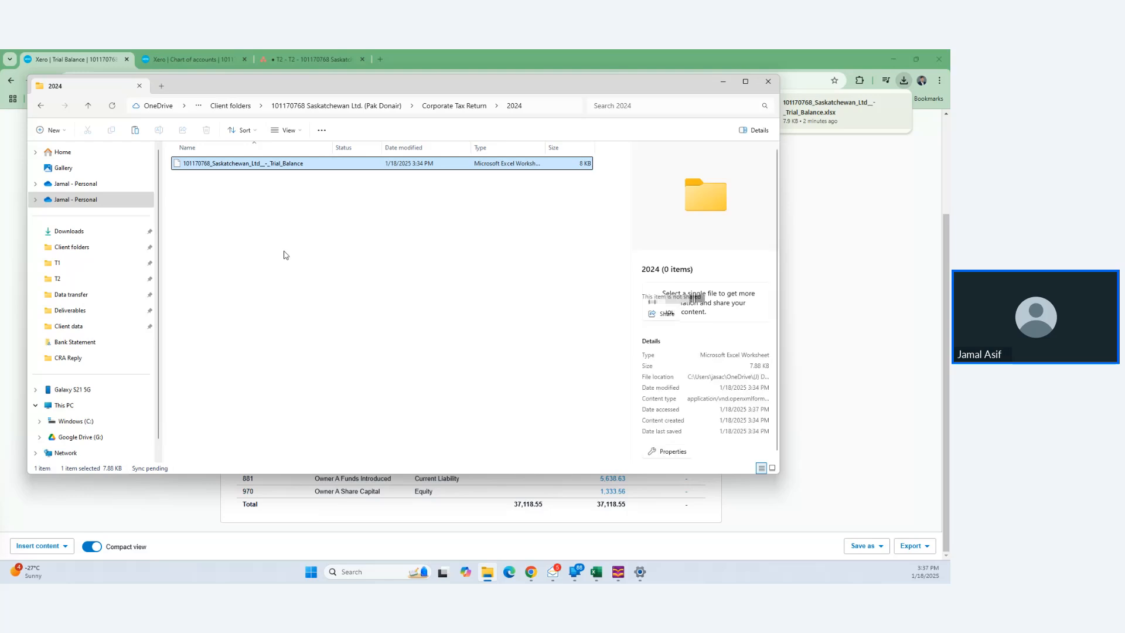
{"action": "key", "text": "F2"}
{"action": "type", "text": "T"}
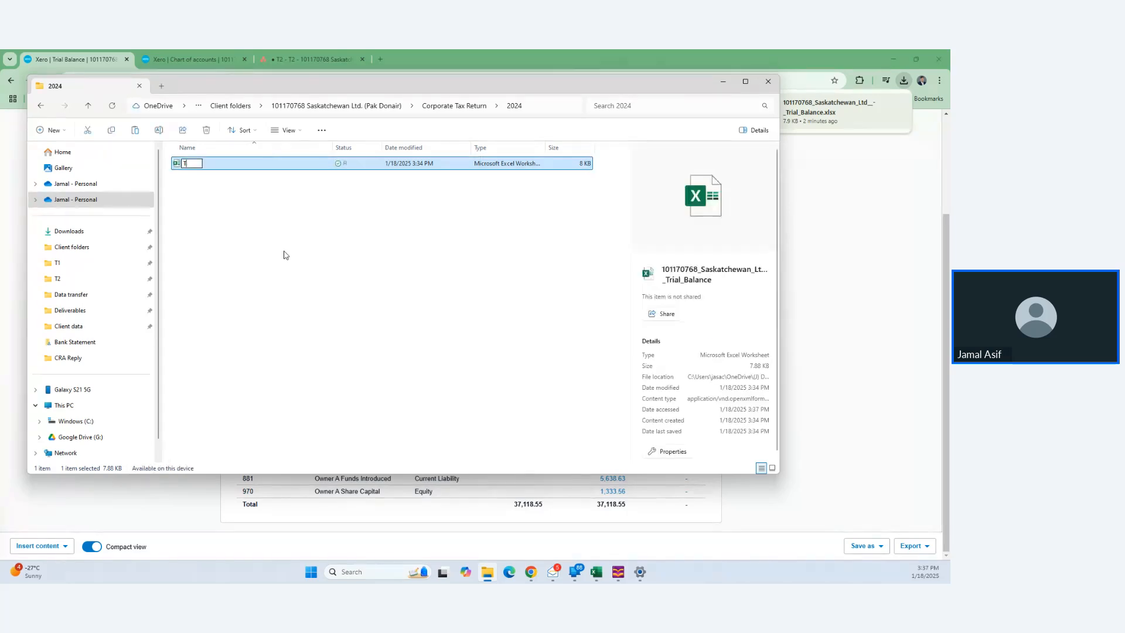
{"action": "type", "text": "rial Balance - 2024"}
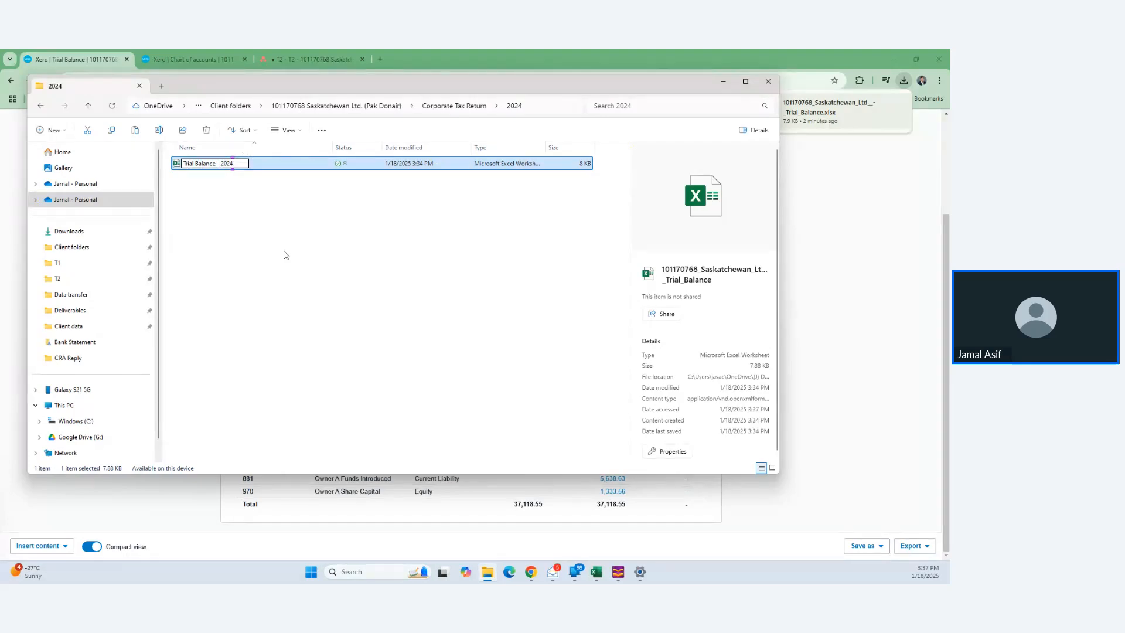
{"action": "key", "text": "Return"}
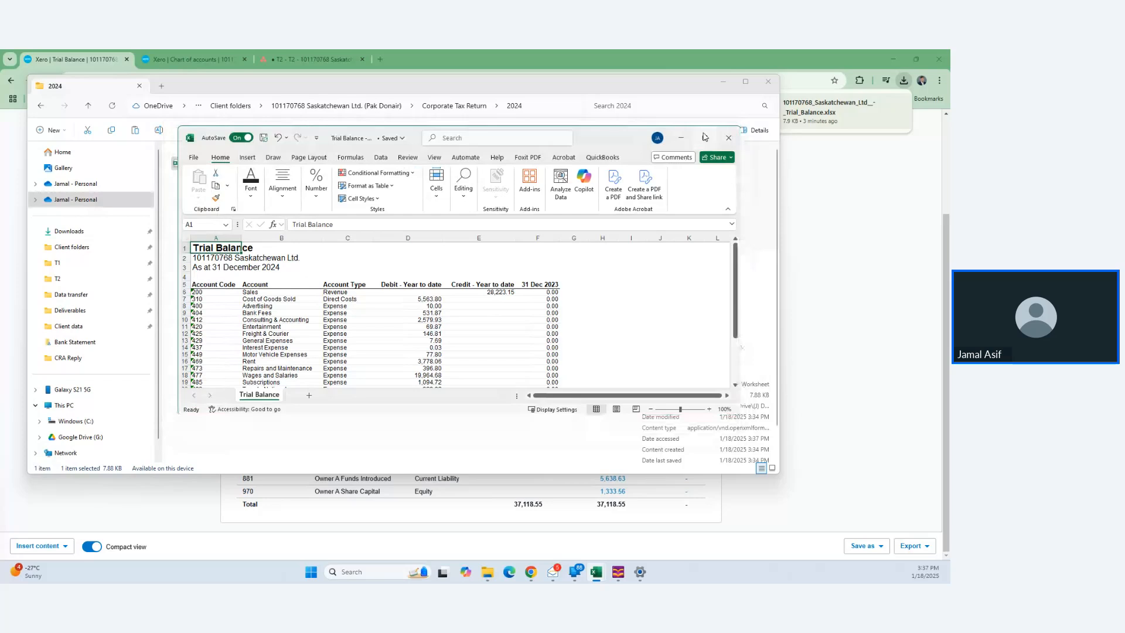
- Maximize the workbook and delete the three title rows at the top of the sheet
{"action": "left_click", "coordinate": [705, 137]}
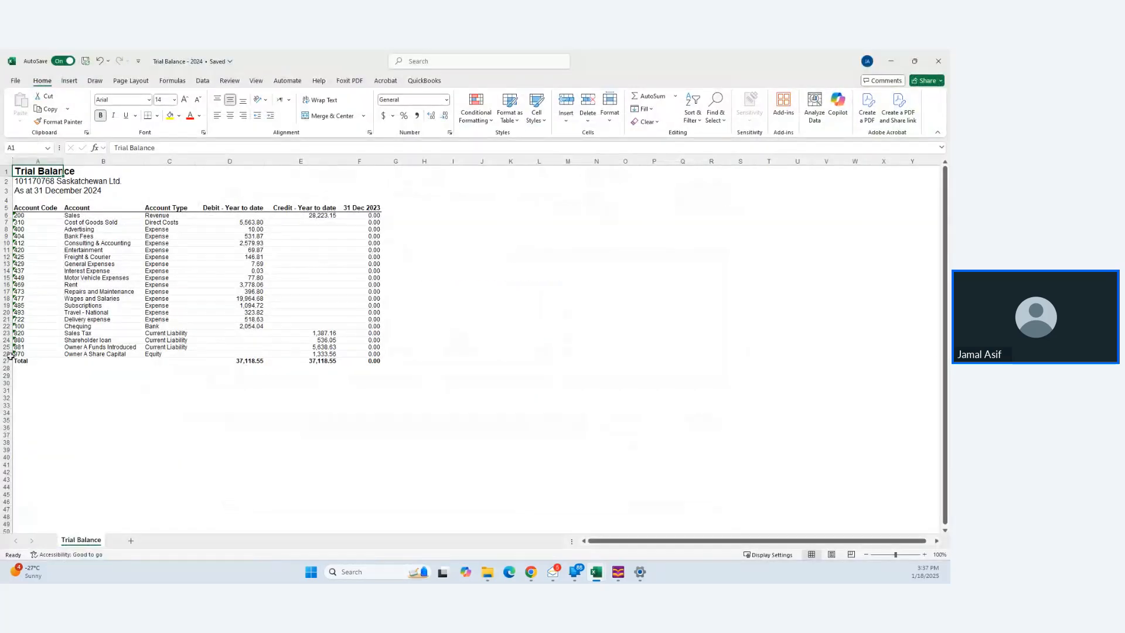
{"action": "left_click", "coordinate": [7, 173]}
{"action": "left_click_drag", "start_coordinate": [7, 173], "coordinate": [5, 197]}
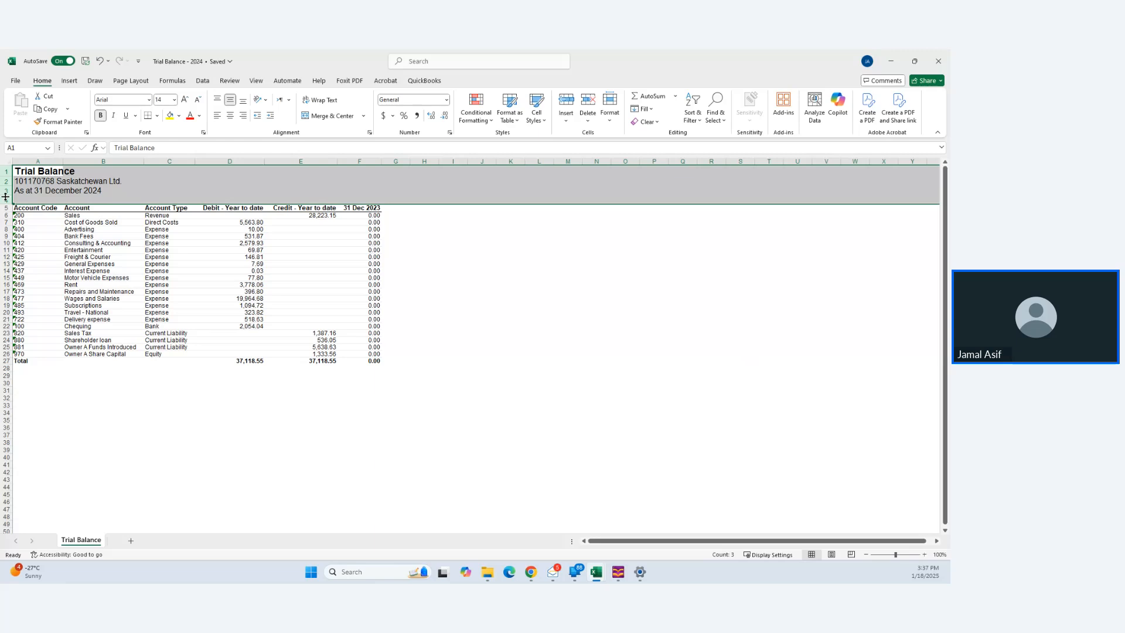
{"action": "key", "text": "ctrl+minus"}
- Clear the Total row at the bottom of the trial balance table
{"action": "key", "text": "Down"}
{"action": "key", "text": "Down"}
{"action": "key", "text": "Down"}
{"action": "key", "text": "Down"}
{"action": "key", "text": "Down"}
{"action": "key", "text": "Down"}
{"action": "key", "text": "Down"}
{"action": "key", "text": "Down"}
{"action": "key", "text": "Down"}
{"action": "key", "text": "Down"}
{"action": "key", "text": "Down"}
{"action": "key", "text": "Down"}
{"action": "key", "text": "Down"}
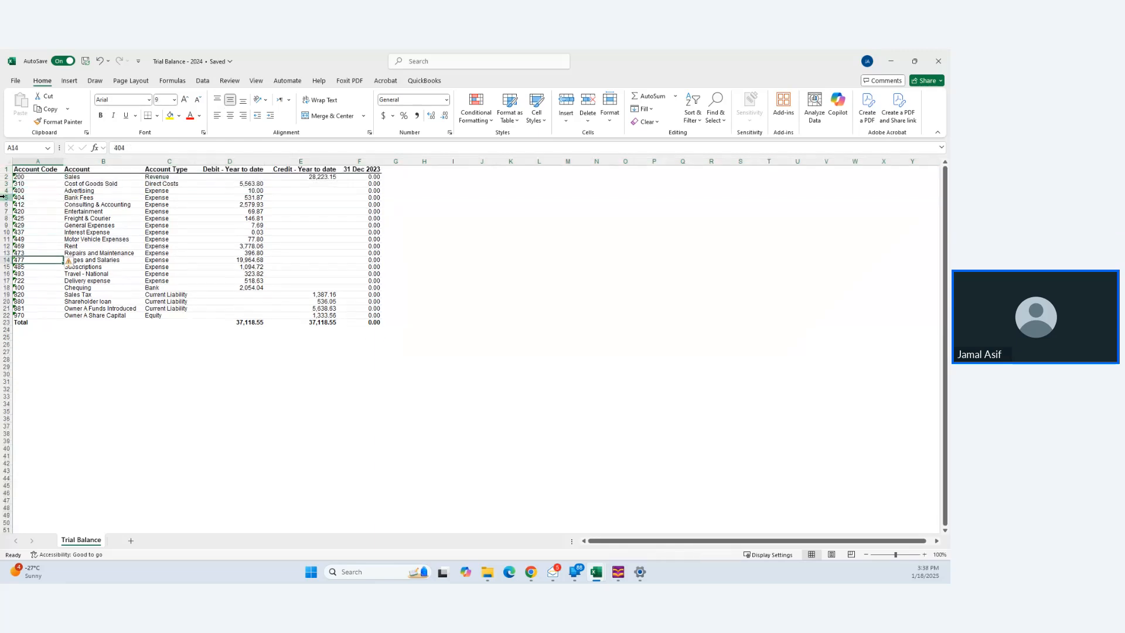
{"action": "key", "text": "Down"}
{"action": "key", "text": "Down"}
{"action": "key", "text": "Down"}
{"action": "key", "text": "Down"}
{"action": "key", "text": "Down"}
{"action": "key", "text": "Down"}
{"action": "key", "text": "Down"}
{"action": "key", "text": "Down"}
{"action": "key", "text": "Down"}
{"action": "key", "text": "Down"}
{"action": "key", "text": "Down"}
{"action": "key", "text": "Up"}
{"action": "key", "text": "Up"}
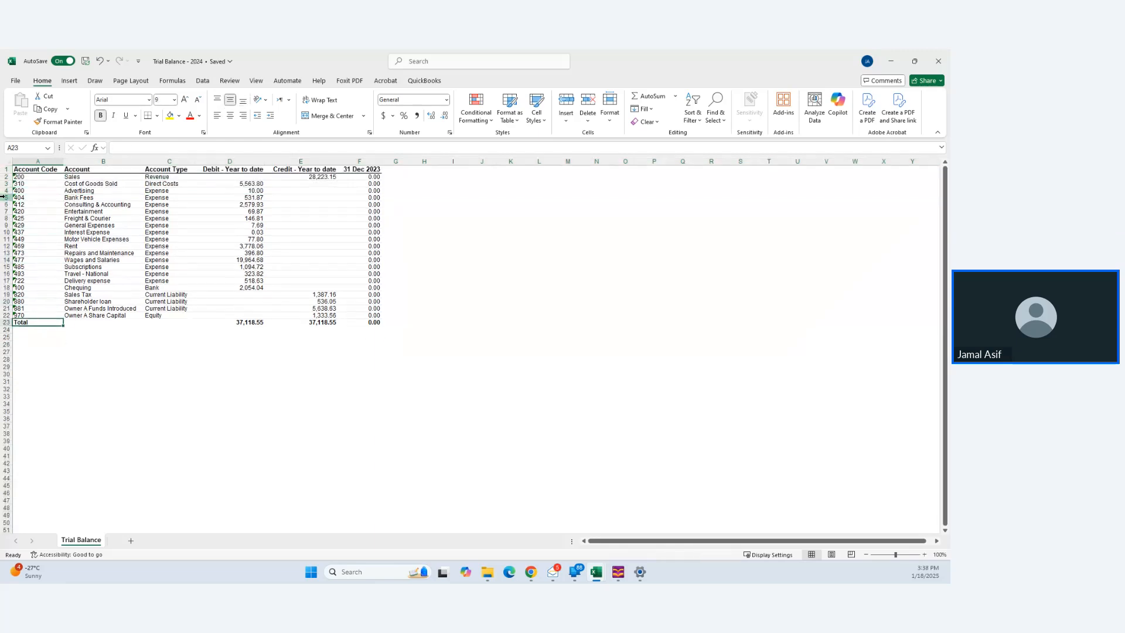
{"action": "key", "text": "shift+space"}
{"action": "key", "text": "Delete"}
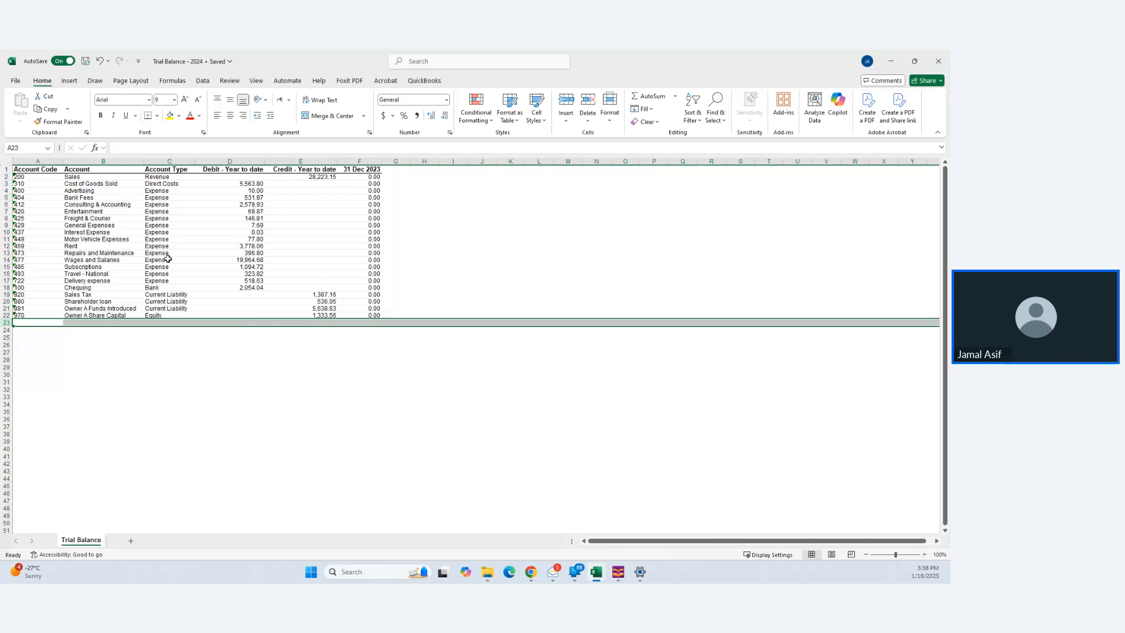
{"action": "left_click", "coordinate": [178, 373]}
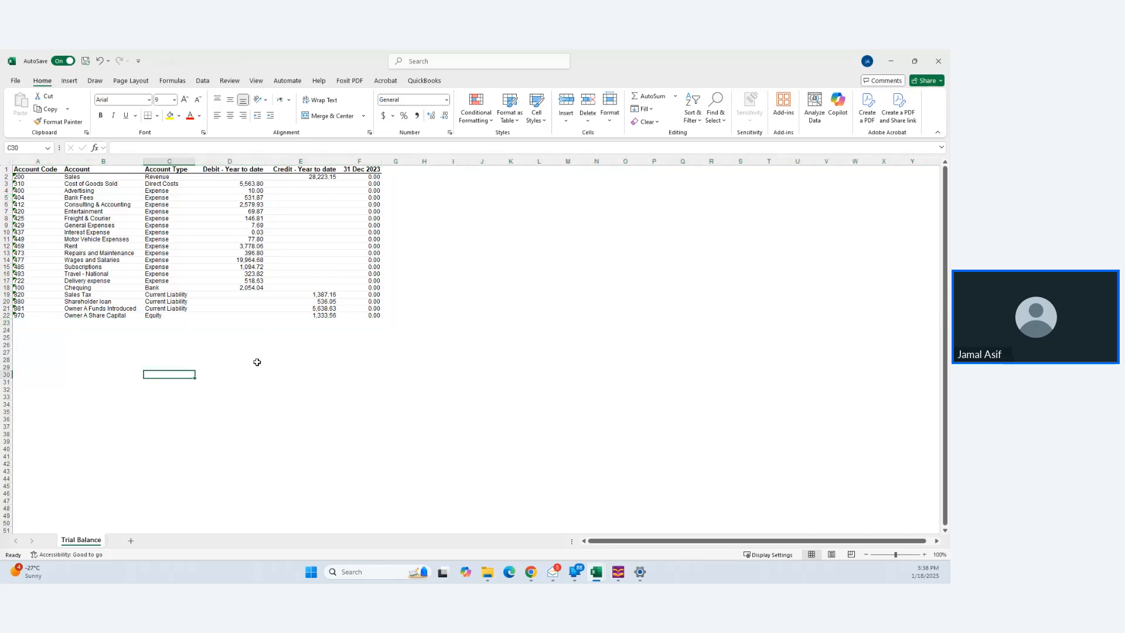
{"action": "left_click", "coordinate": [16, 81]}
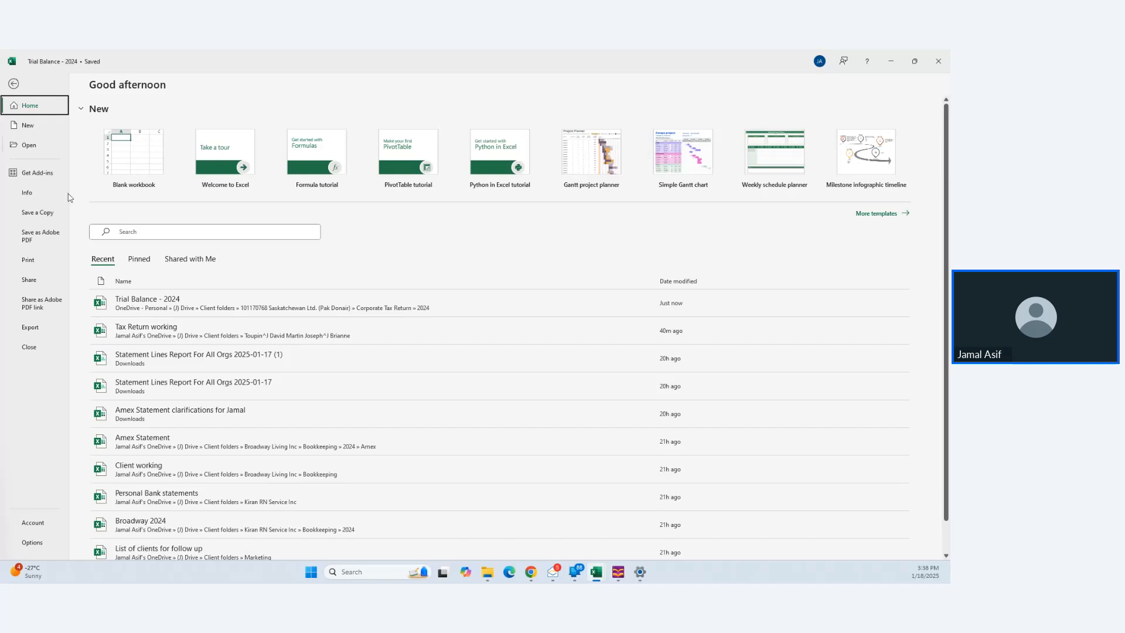
- Save a copy of the workbook as CSV (Comma delimited) named Trial Balance - 2024
{"action": "left_click", "coordinate": [41, 214]}
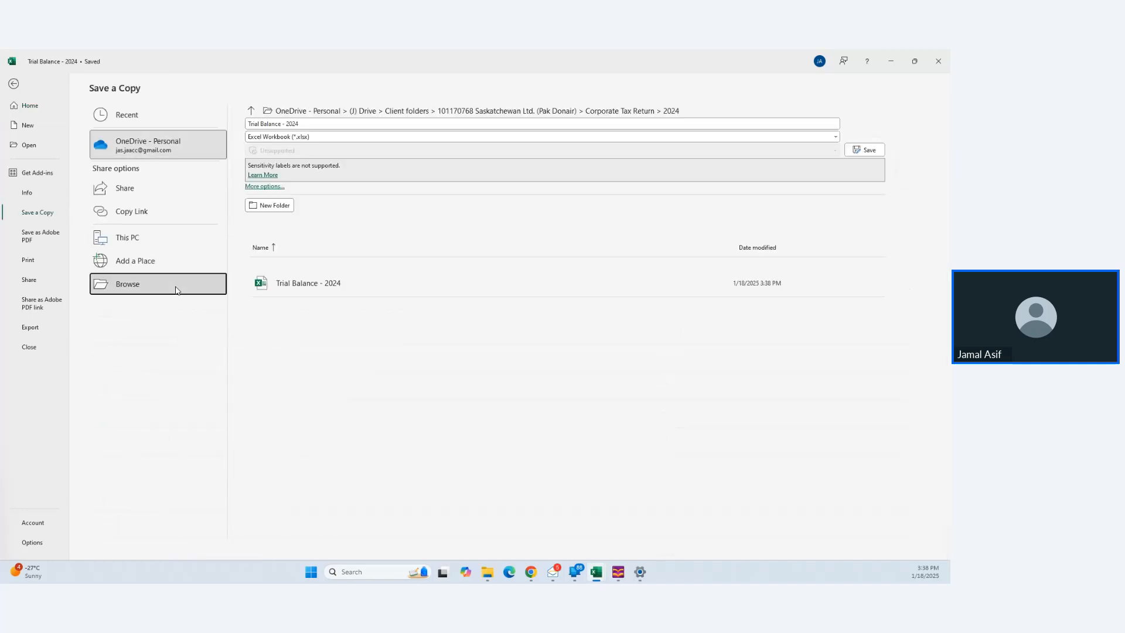
{"action": "left_click", "coordinate": [176, 290]}
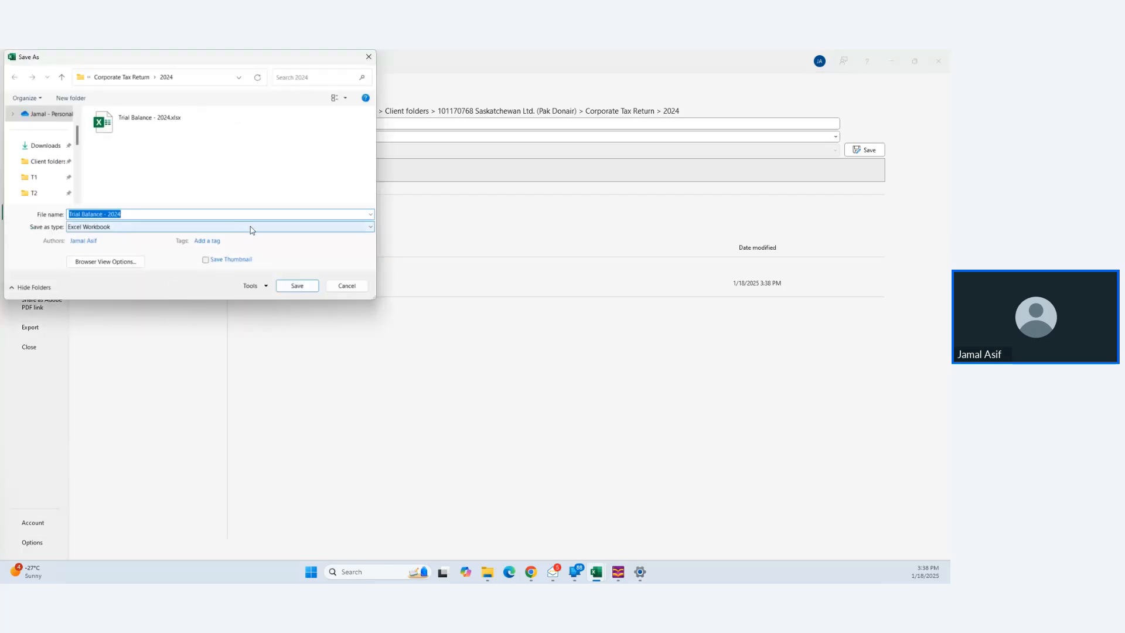
{"action": "left_click", "coordinate": [251, 228]}
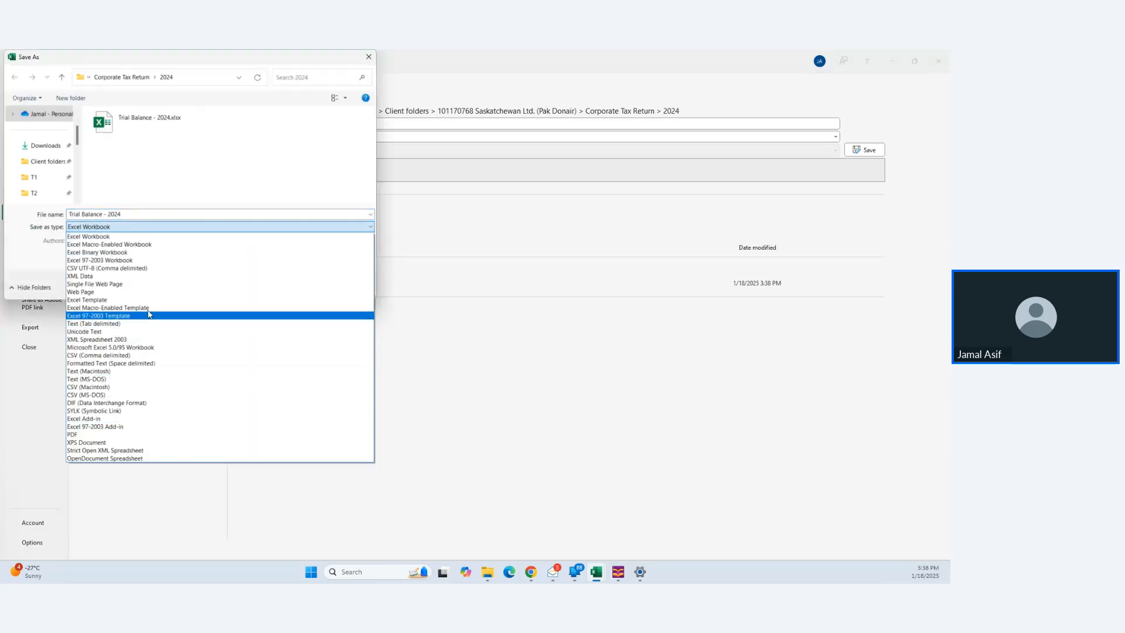
{"action": "left_click", "coordinate": [160, 355]}
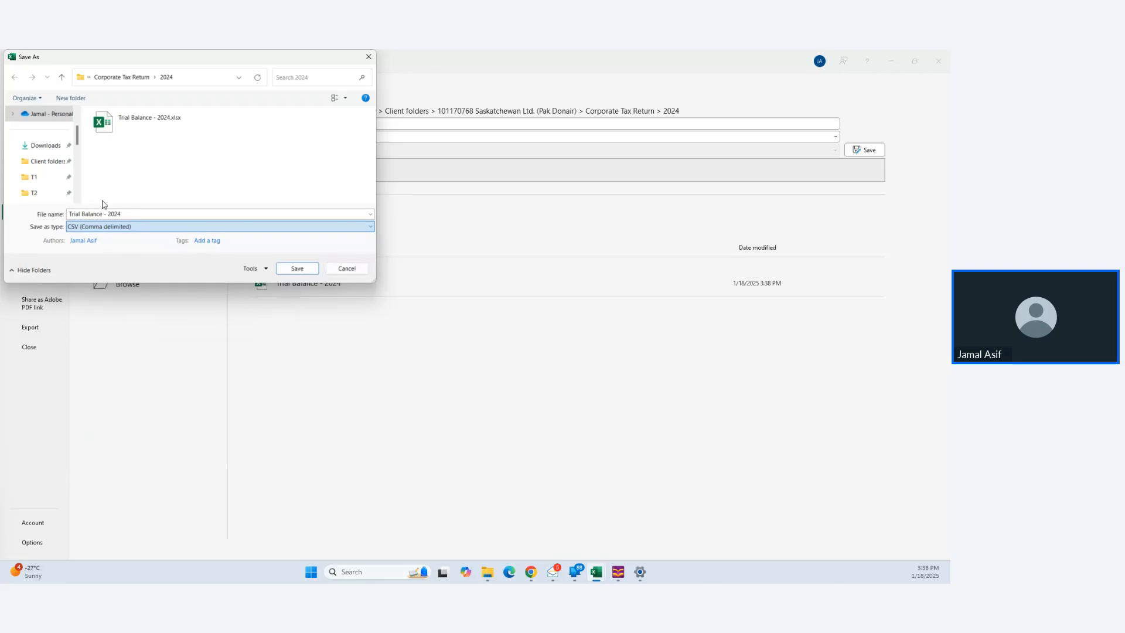
{"action": "left_click", "coordinate": [297, 268]}
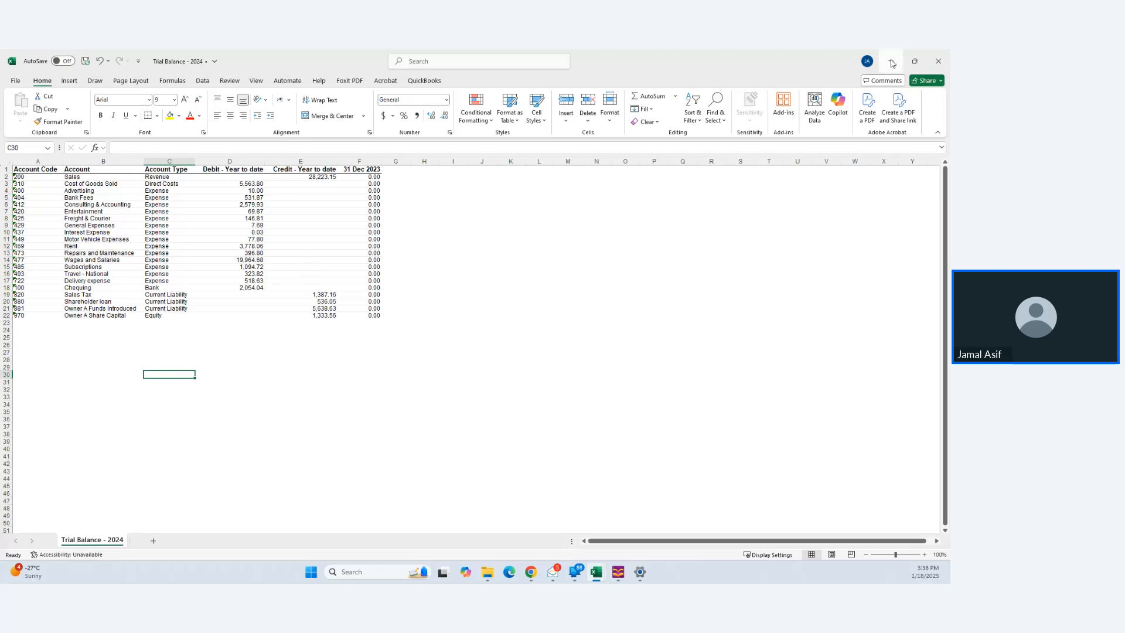
- Close the workbook and snap the 2024 folder window beside Xero's trial balance
{"action": "left_click", "coordinate": [939, 61]}
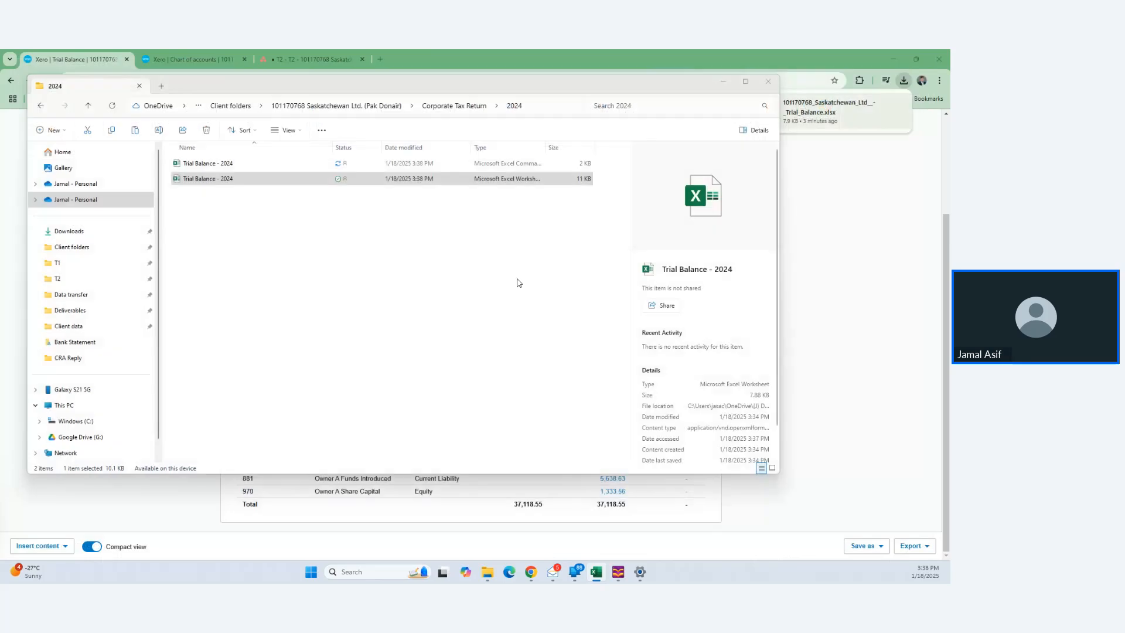
{"action": "left_click_drag", "start_coordinate": [573, 91], "coordinate": [512, 80]}
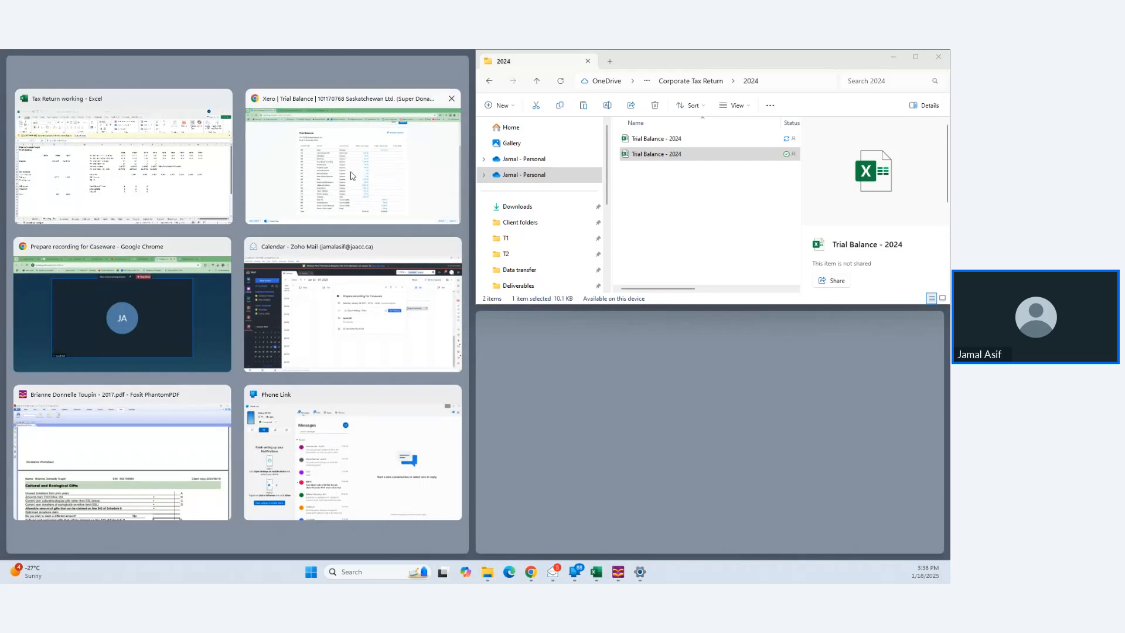
{"action": "left_click", "coordinate": [305, 164]}
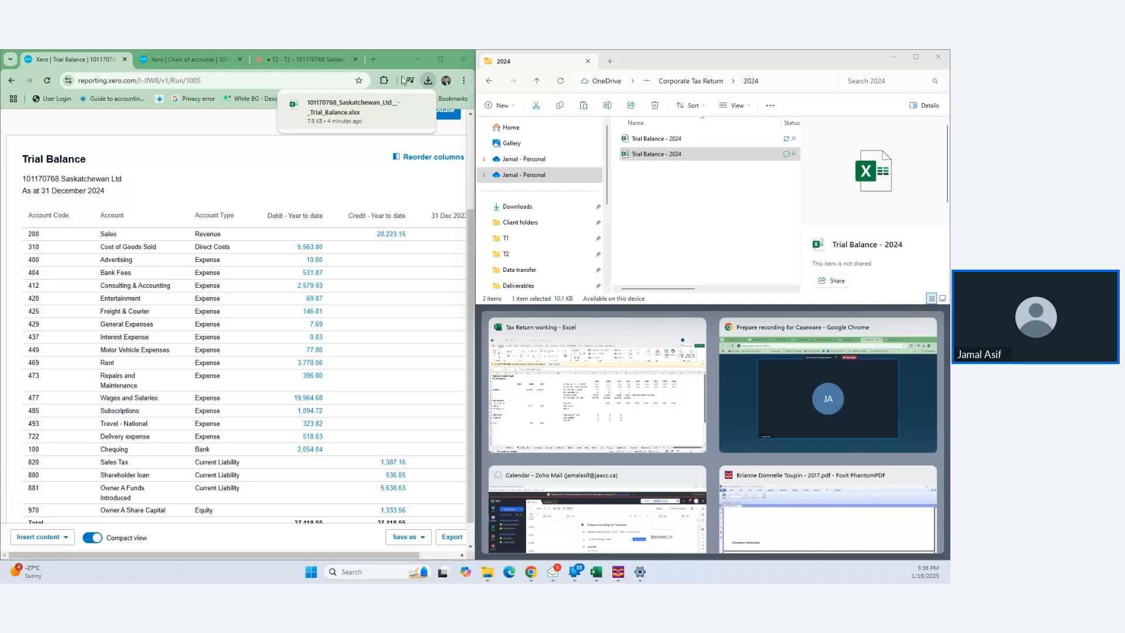
- Go to casewarecloud.com in a new tab and sign in
{"action": "left_click", "coordinate": [374, 59]}
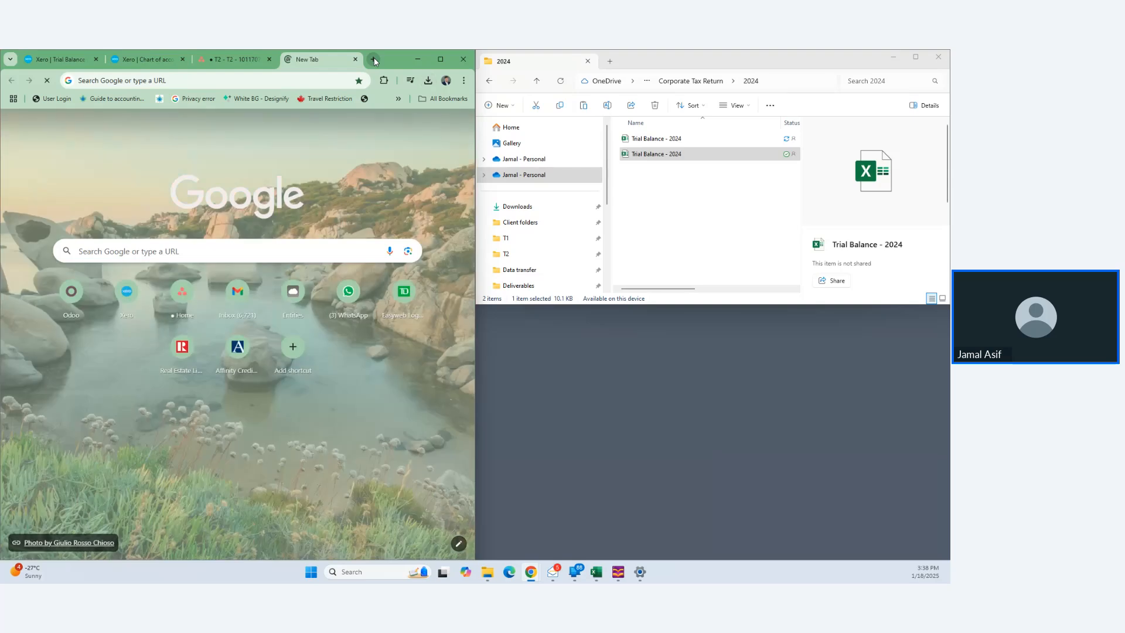
{"action": "left_click", "coordinate": [289, 84]}
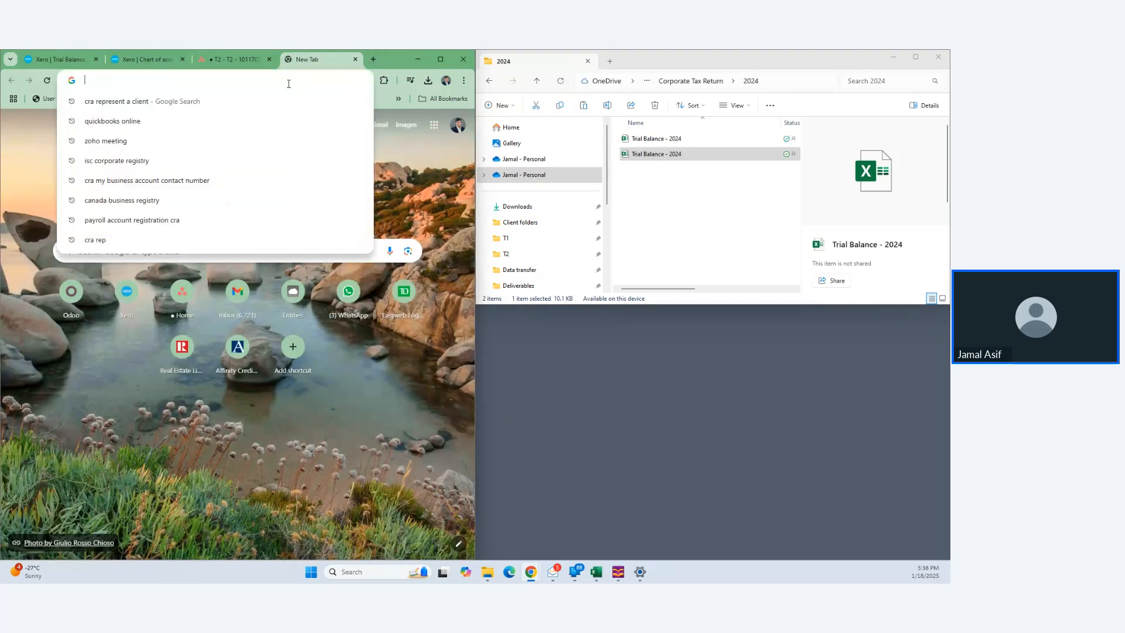
{"action": "type", "text": "Ca"}
{"action": "key", "text": "Return"}
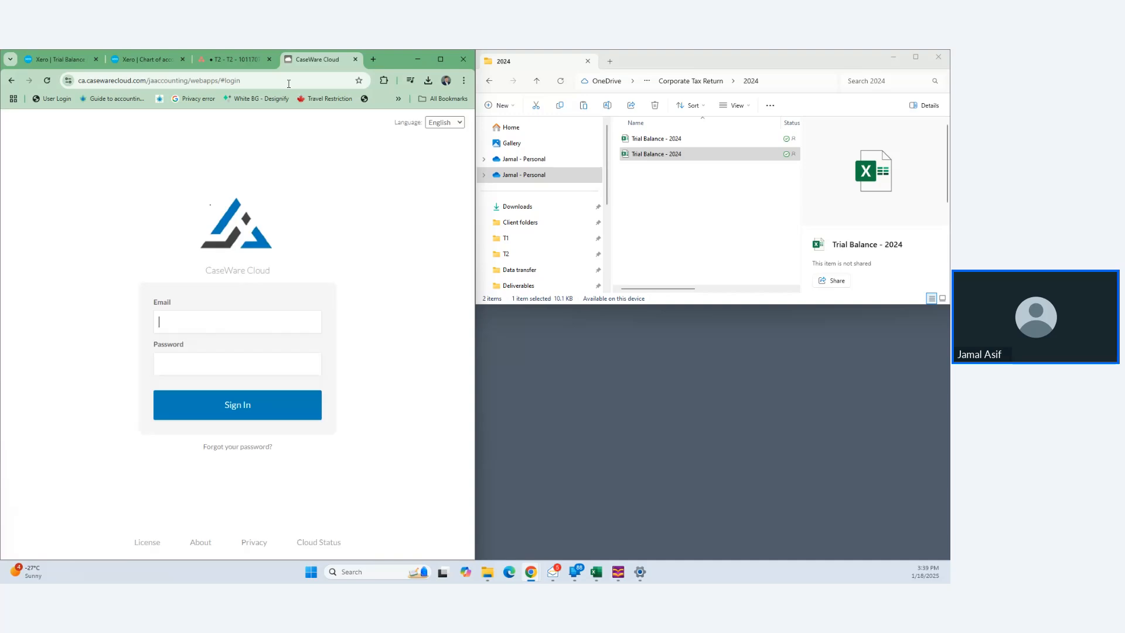
{"action": "left_click", "coordinate": [252, 410]}
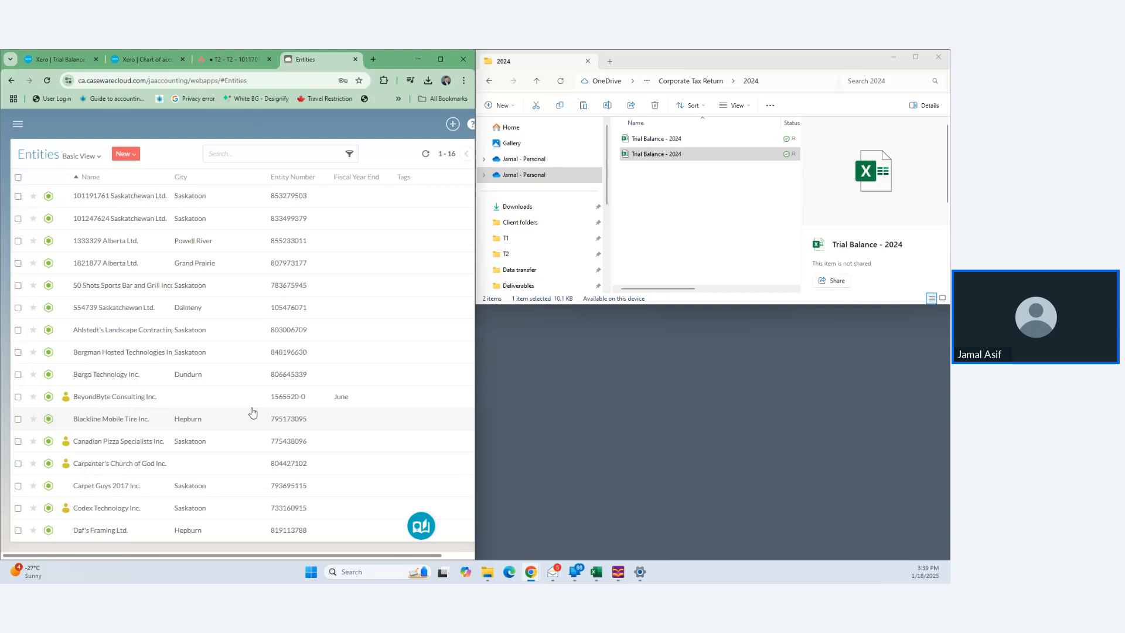
- Start a new client entity with organization type Canadian Controlled Private Corporation (CCPC)
{"action": "left_click", "coordinate": [274, 157]}
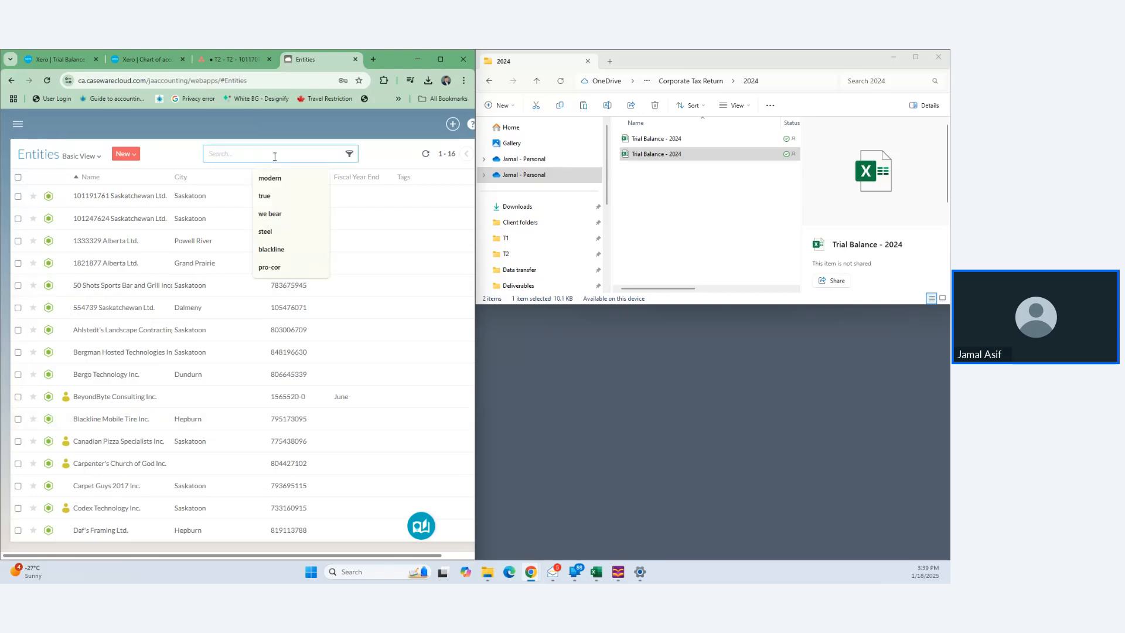
{"action": "left_click", "coordinate": [134, 154]}
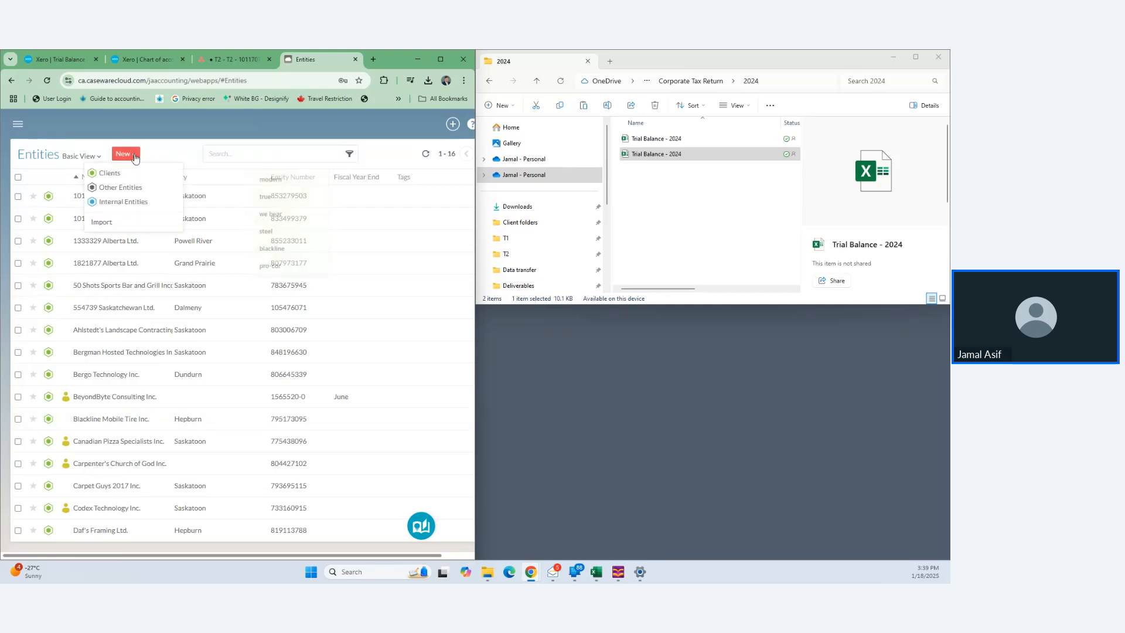
{"action": "left_click", "coordinate": [105, 174]}
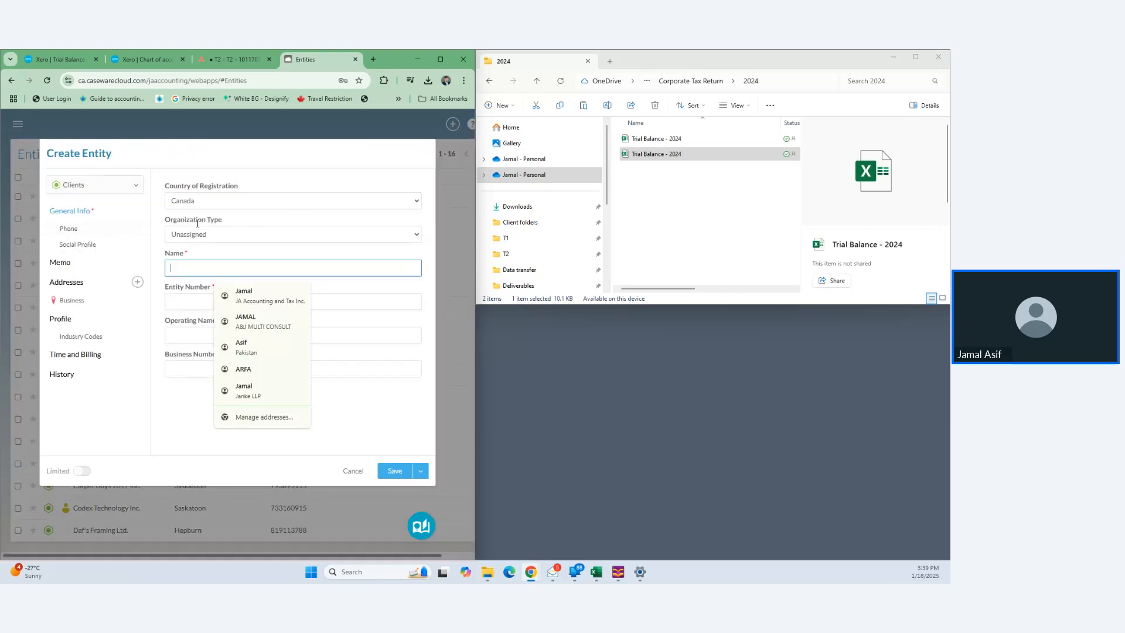
{"action": "left_click", "coordinate": [292, 237]}
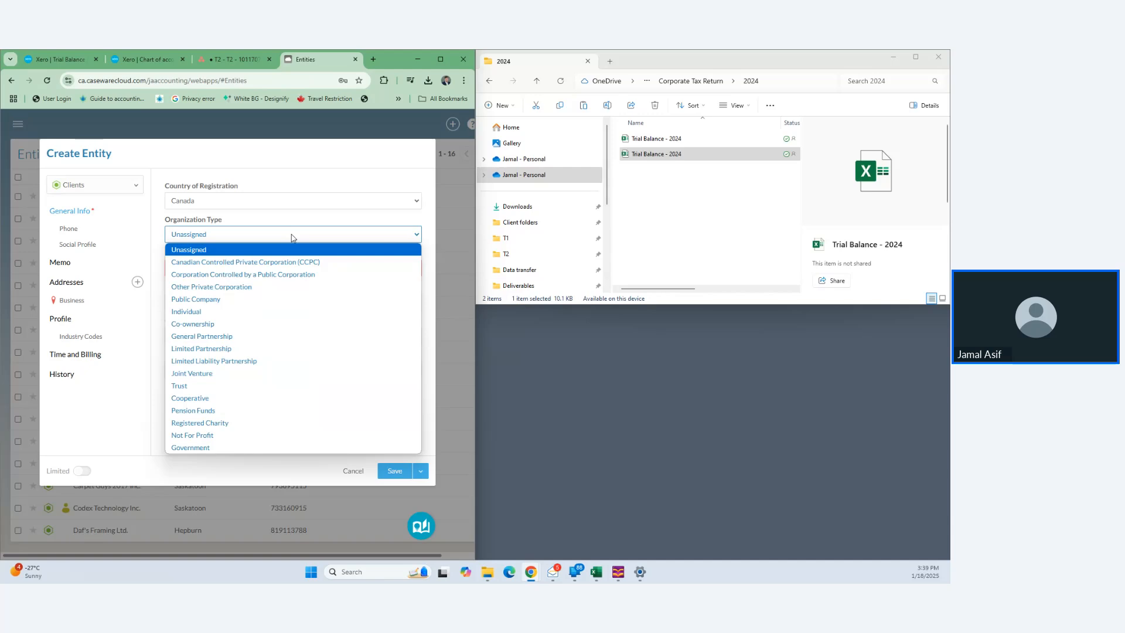
{"action": "left_click", "coordinate": [306, 264]}
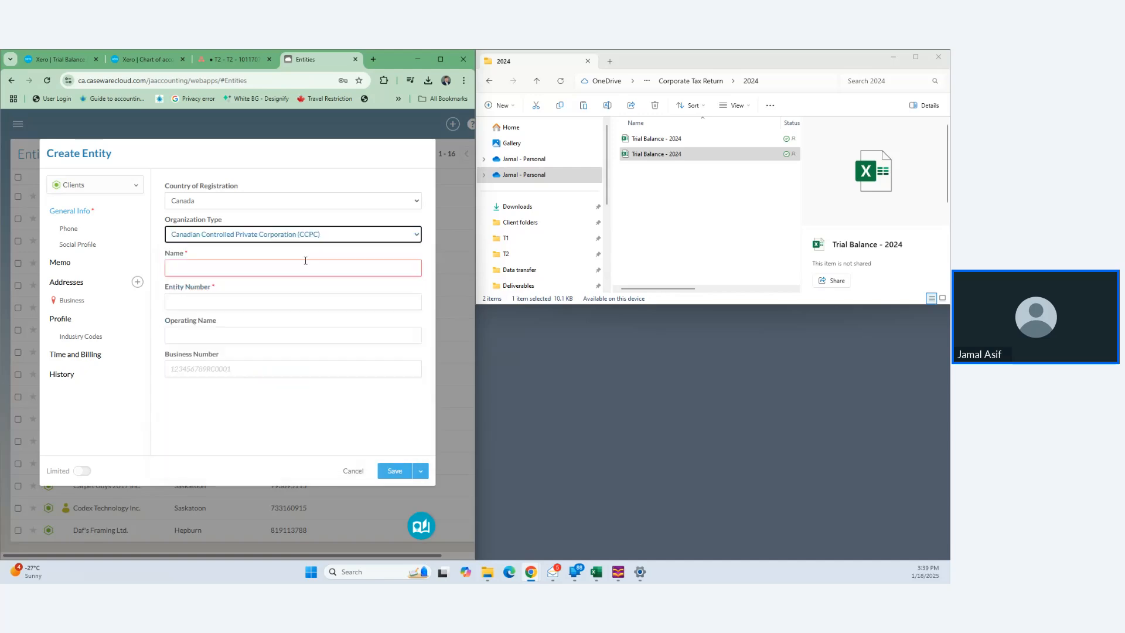
{"action": "left_click", "coordinate": [302, 266]}
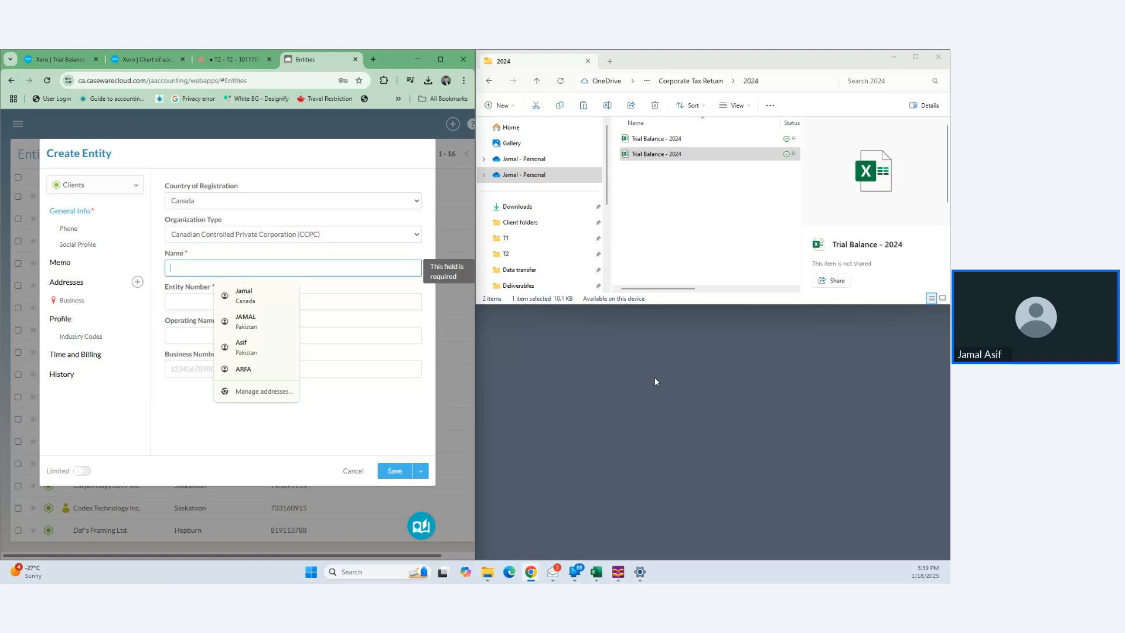
- Search 'cra represent a client' and sign in to CRA with a CRA user ID and password
{"action": "left_click", "coordinate": [235, 52]}
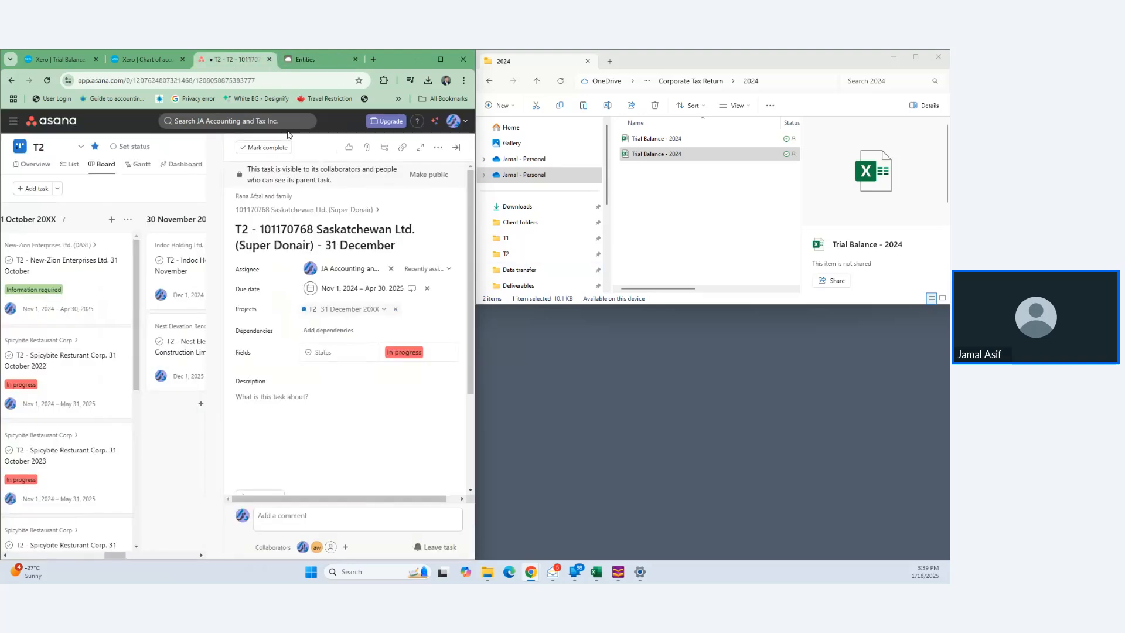
{"action": "left_click", "coordinate": [374, 59]}
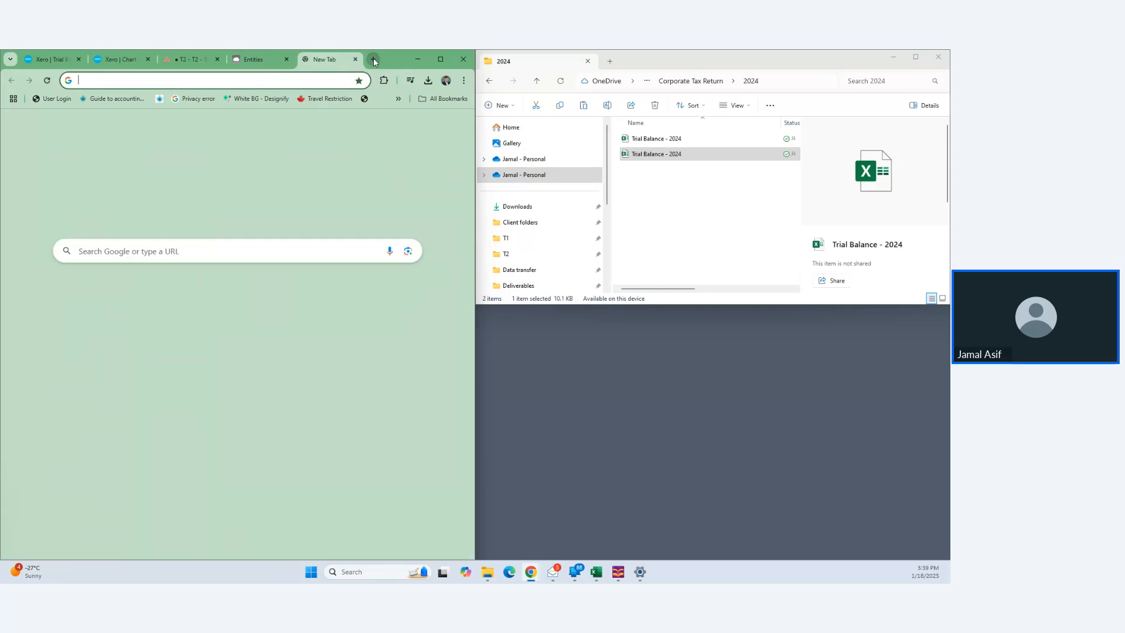
{"action": "type", "text": "cra represent a client"}
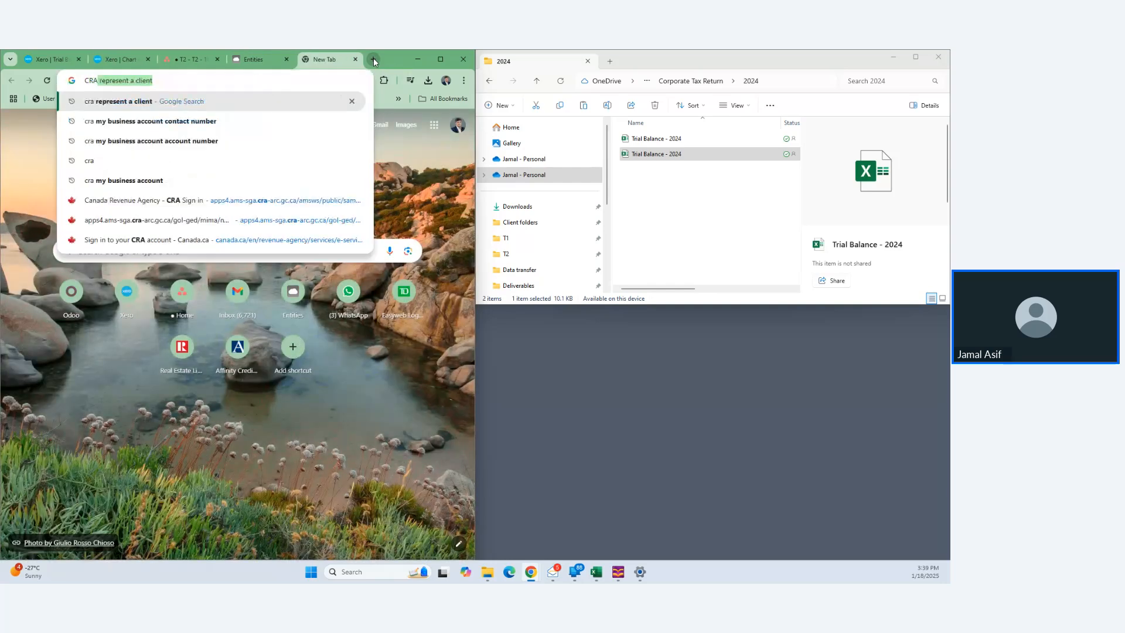
{"action": "key", "text": "Return"}
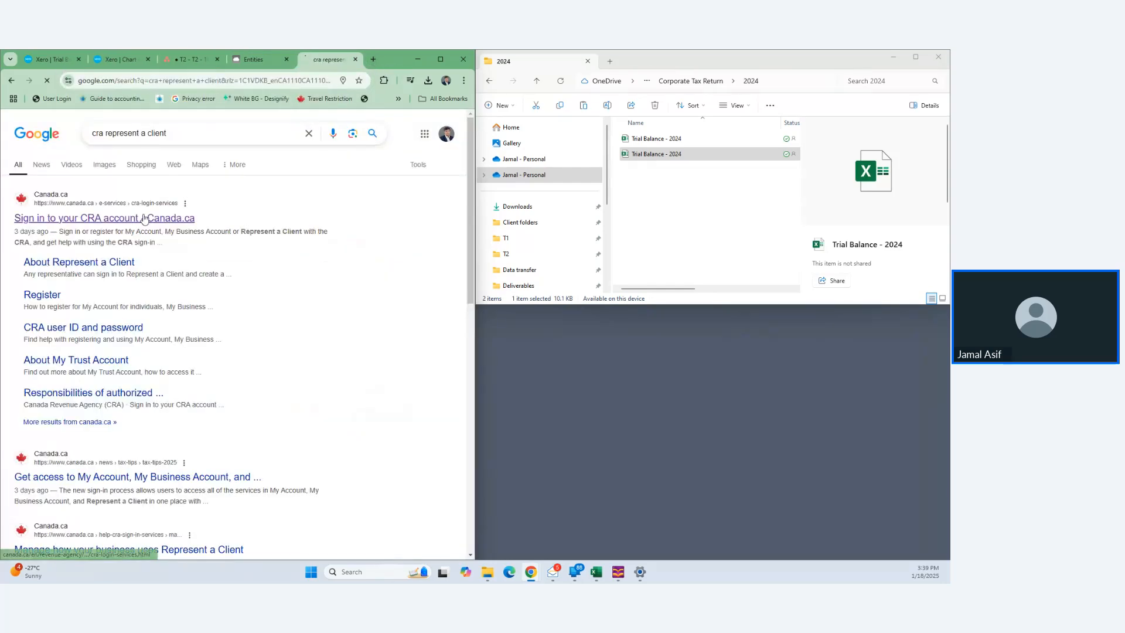
{"action": "left_click", "coordinate": [144, 218]}
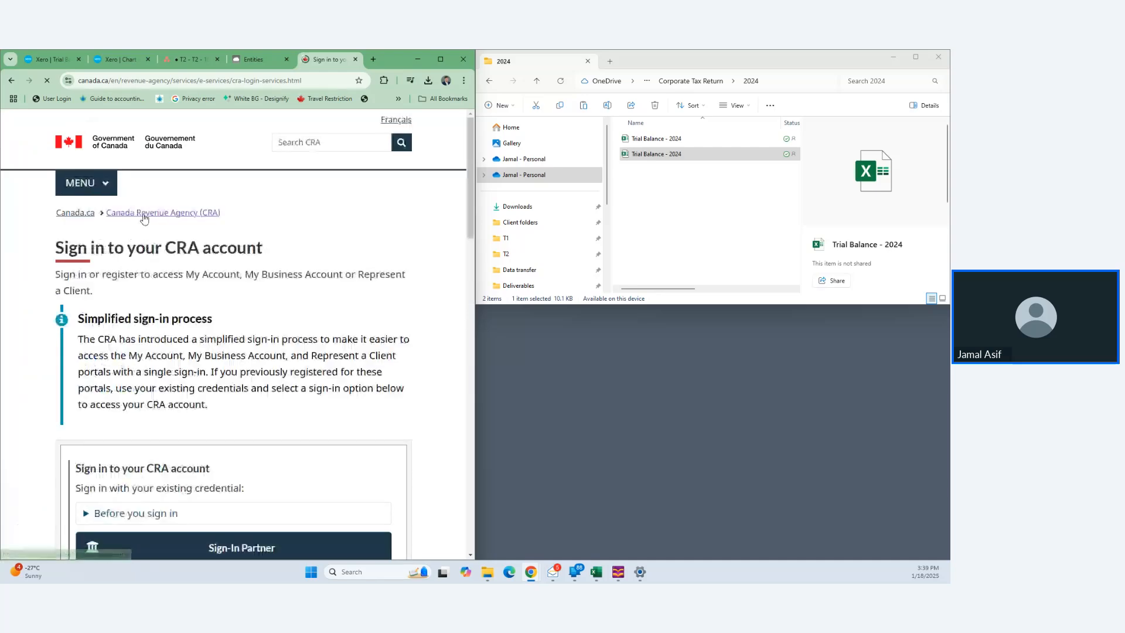
{"action": "scroll", "coordinate": [240, 331], "scroll_direction": "down", "scroll_amount": 4}
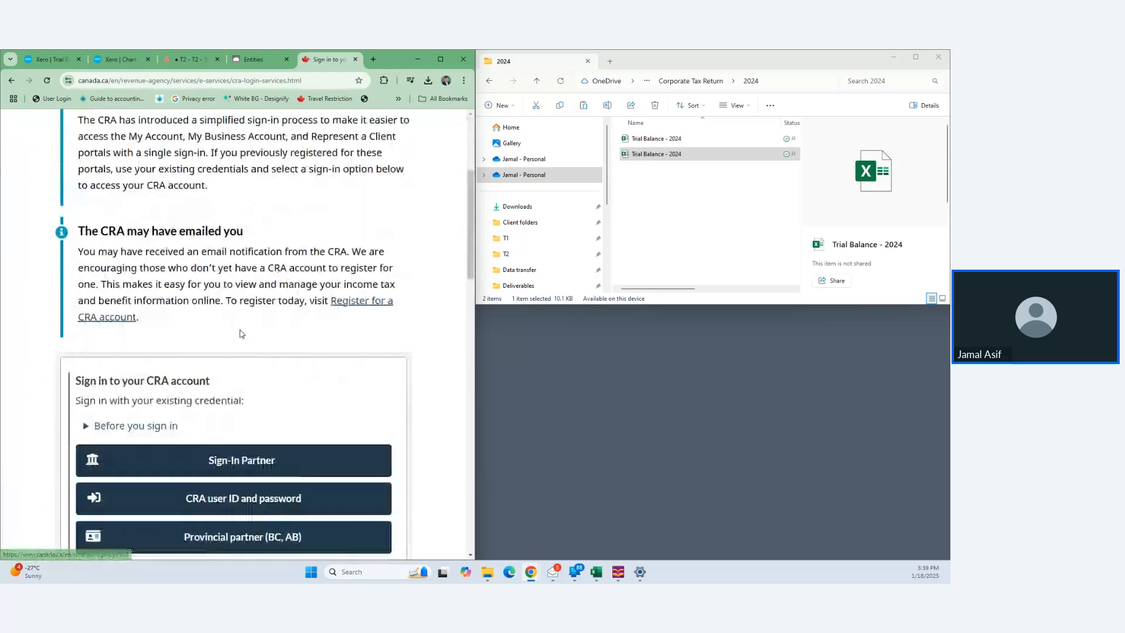
{"action": "scroll", "coordinate": [241, 340], "scroll_direction": "down", "scroll_amount": 3}
{"action": "left_click", "coordinate": [247, 358]}
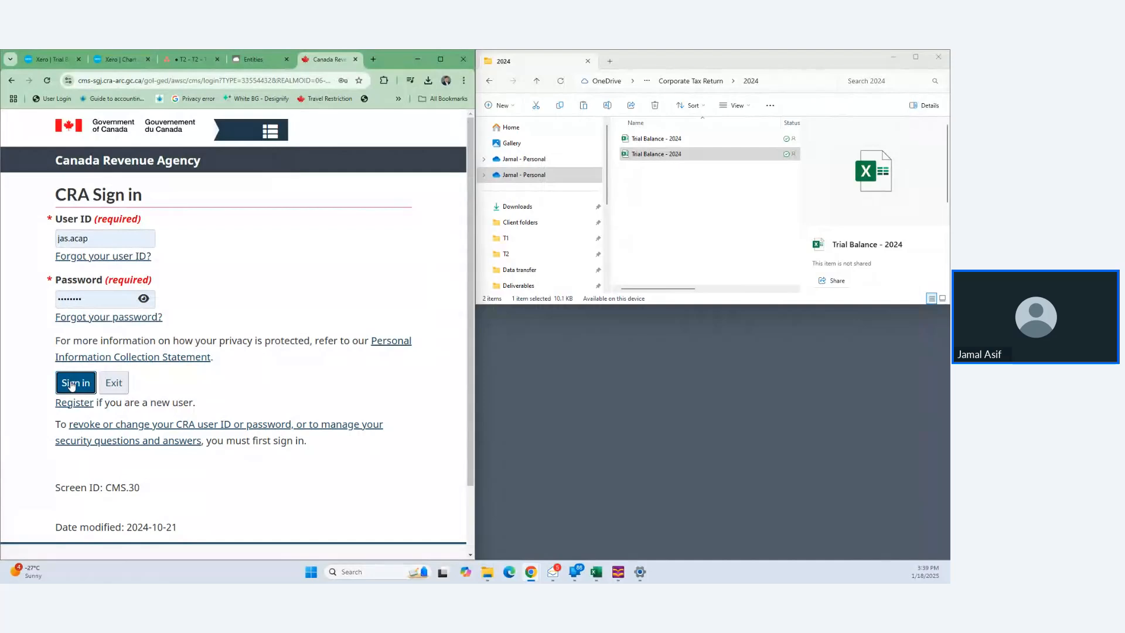
{"action": "left_click", "coordinate": [71, 385]}
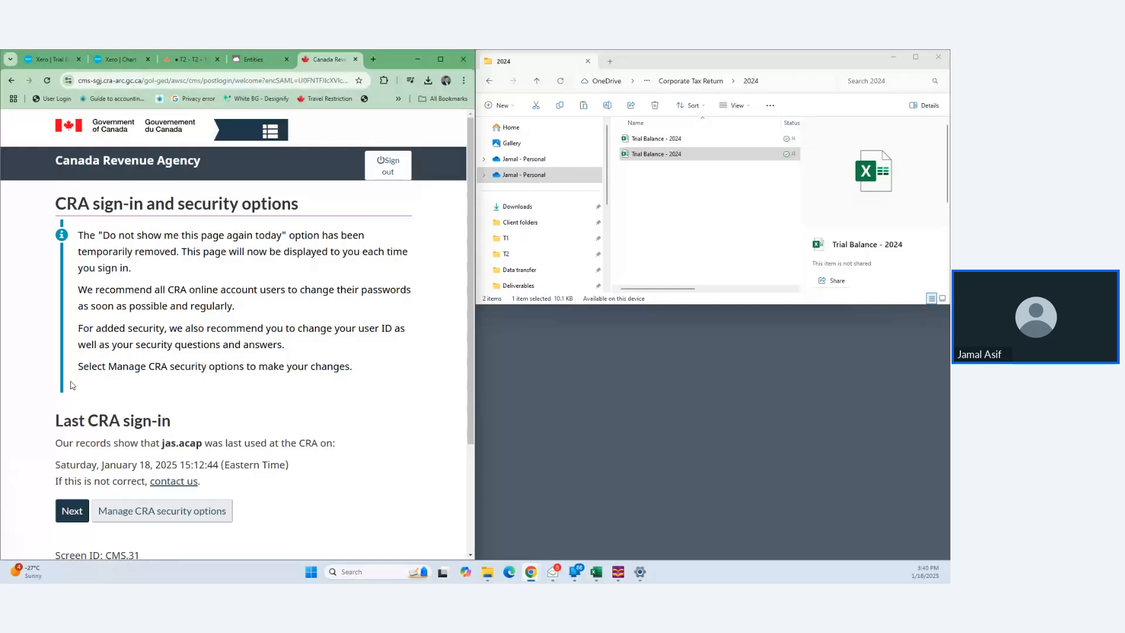
{"action": "left_click", "coordinate": [75, 512]}
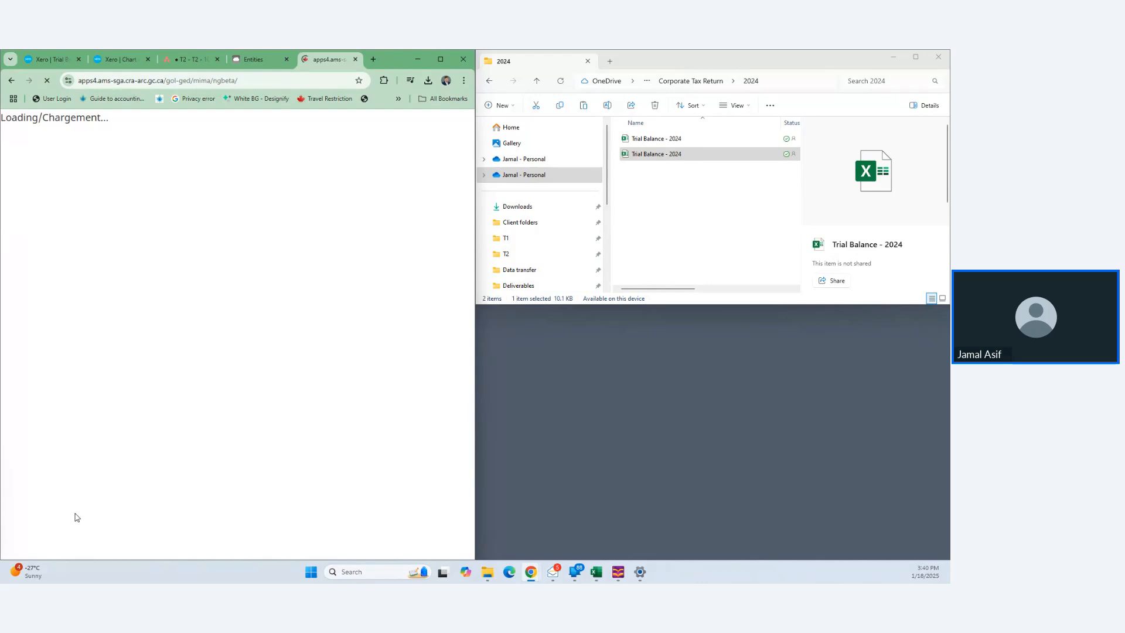
- Copy the business number from the Super Donair parent task in Asana, leaving CaseWare's Name field empty
{"action": "left_click", "coordinate": [183, 59]}
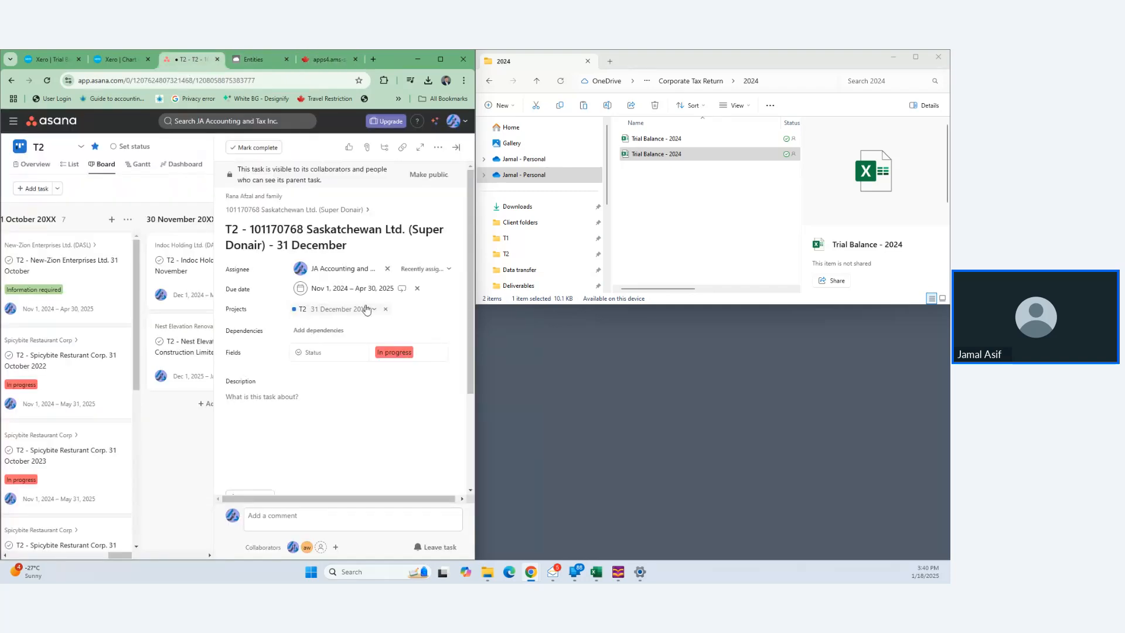
{"action": "left_click", "coordinate": [344, 209]}
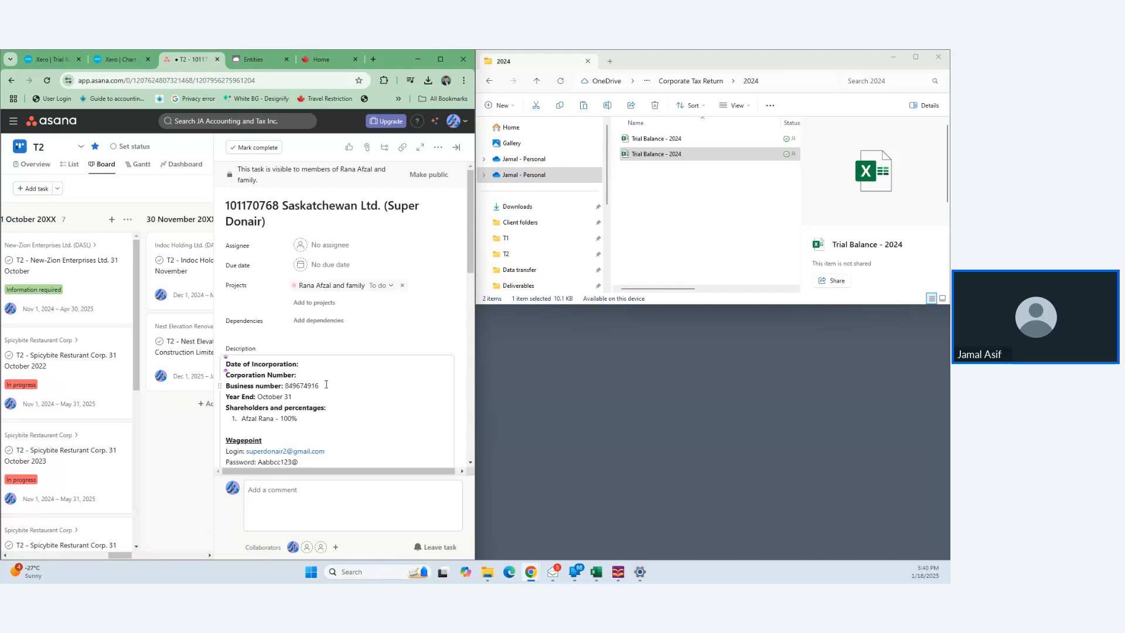
{"action": "left_click_drag", "start_coordinate": [320, 386], "coordinate": [288, 389]}
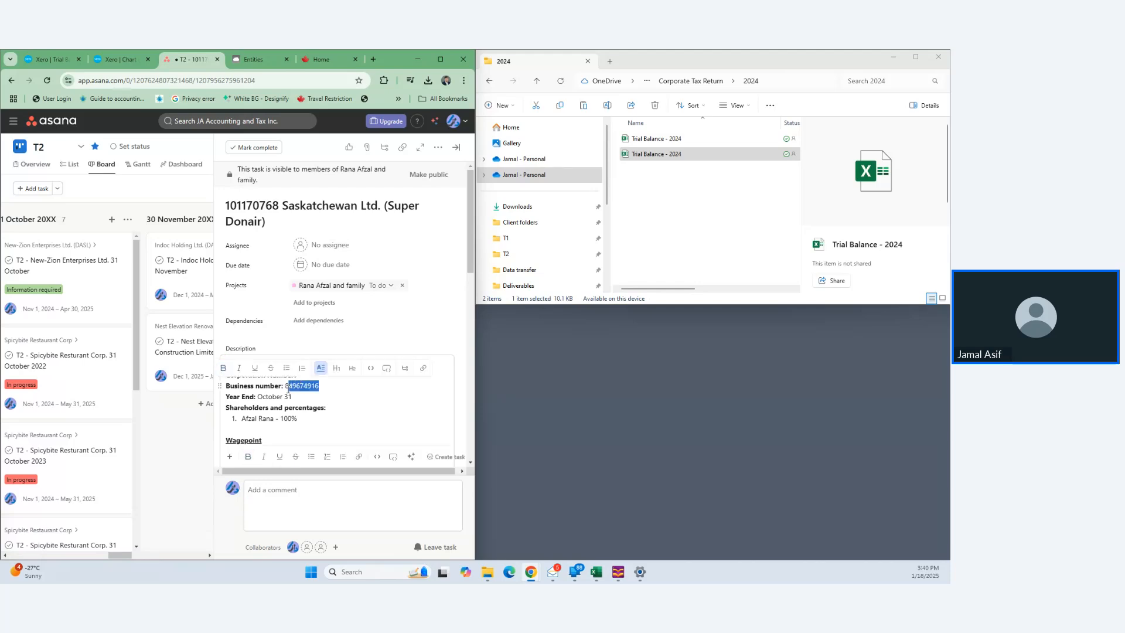
{"action": "key", "text": "ctrl+c"}
{"action": "left_click", "coordinate": [271, 58]}
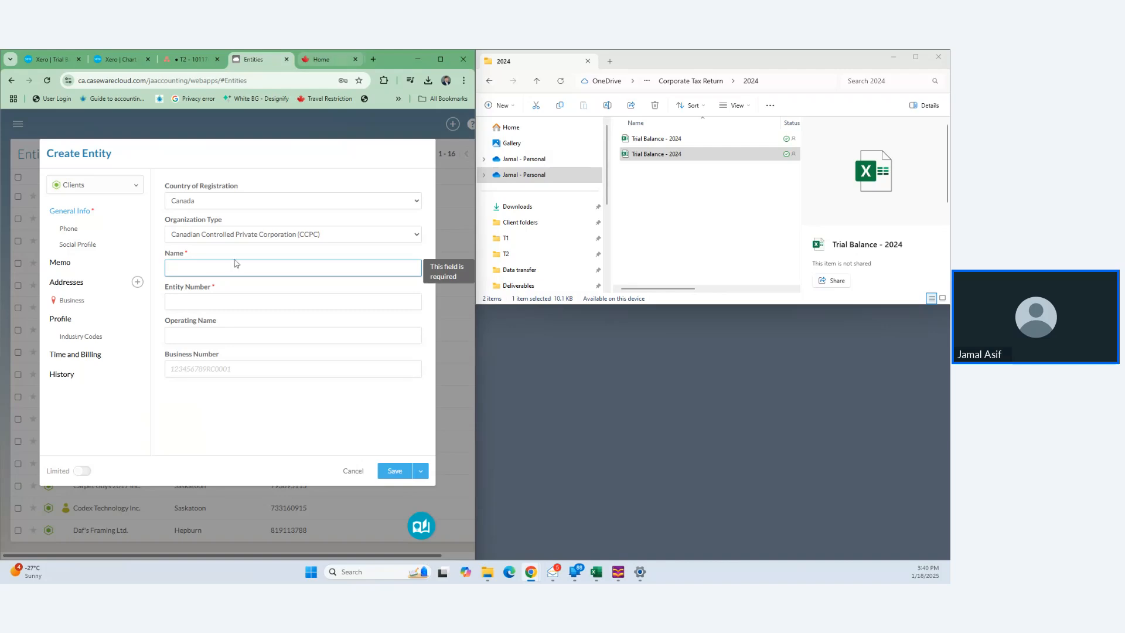
{"action": "key", "text": "ctrl+v"}
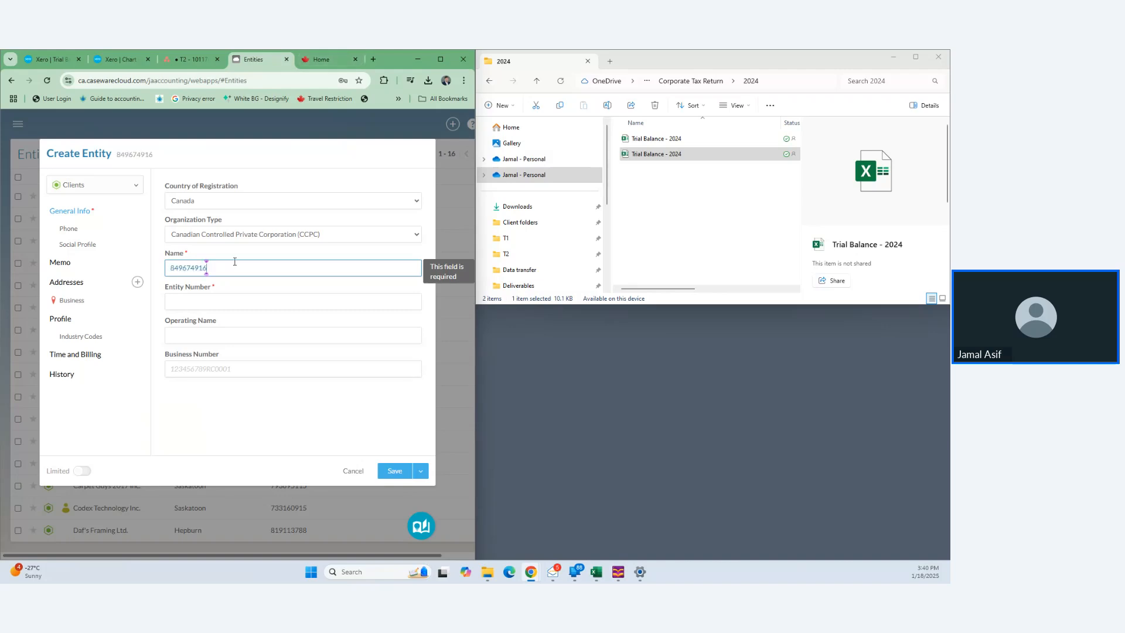
{"action": "key", "text": "ctrl+z"}
- Open the client's CRA business account via Represent a Client and select the name 101170768 Saskatchewan Ltd
{"action": "left_click", "coordinate": [317, 58]}
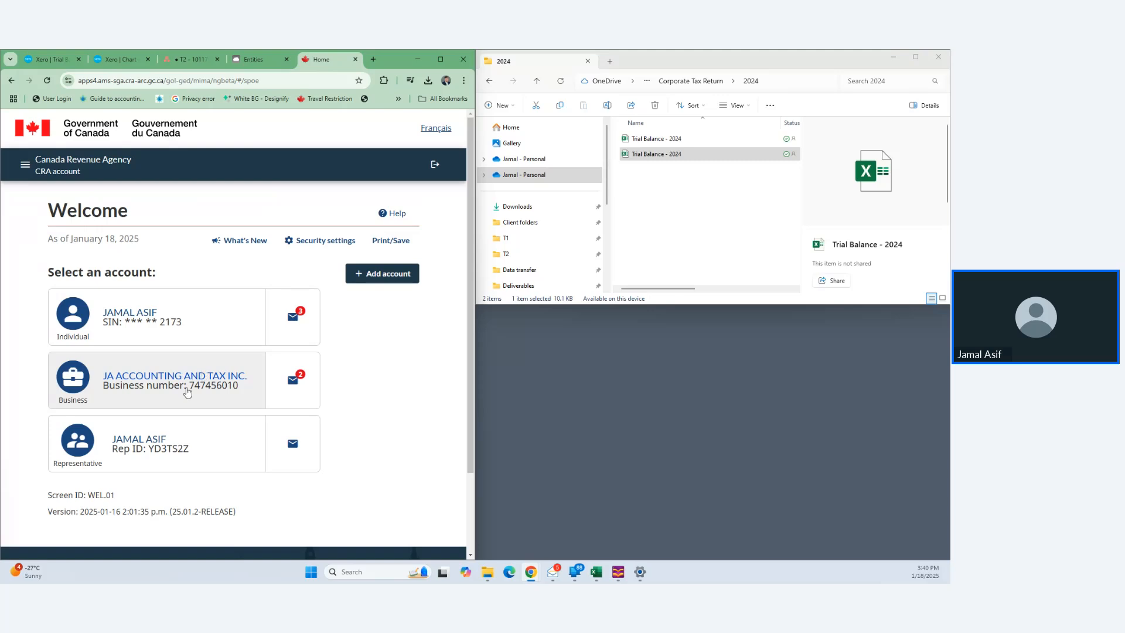
{"action": "left_click", "coordinate": [166, 452]}
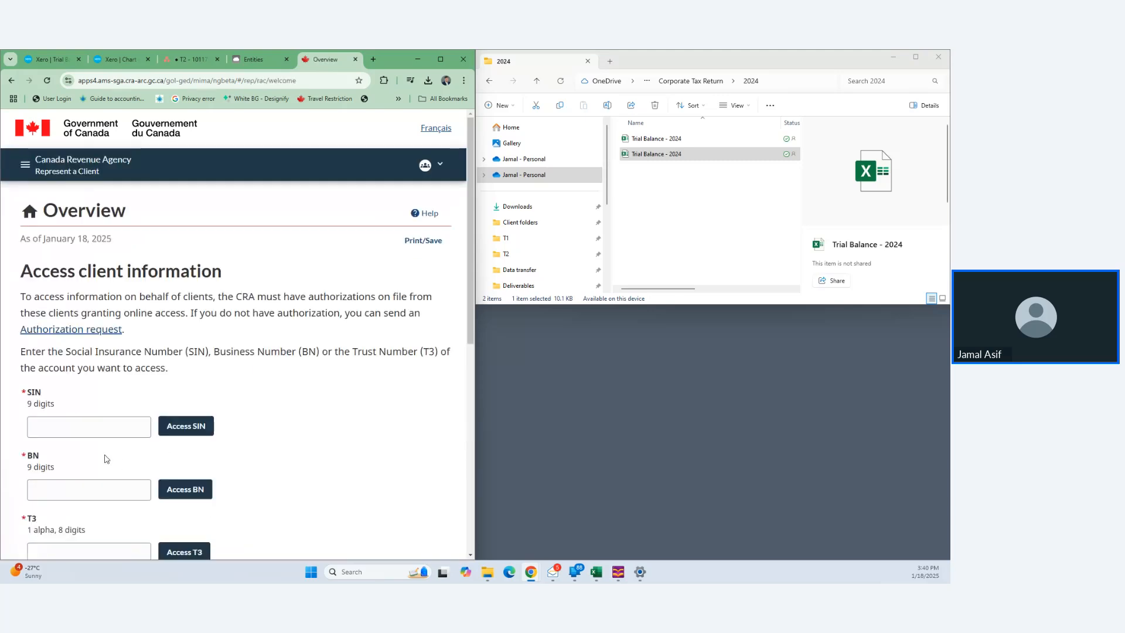
{"action": "left_click", "coordinate": [84, 487]}
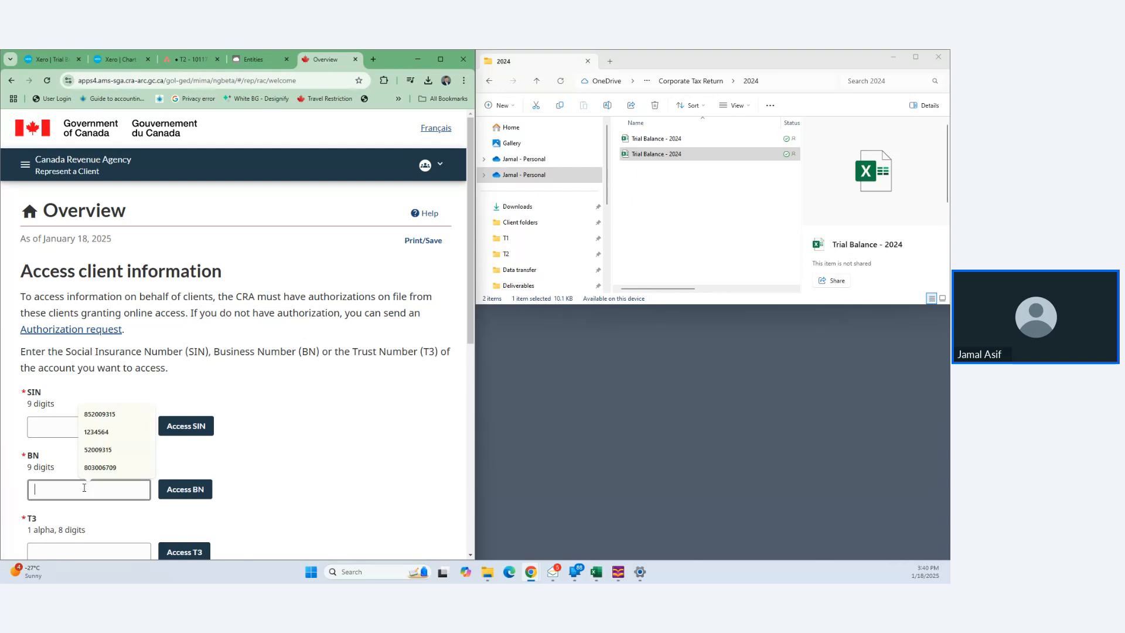
{"action": "left_click", "coordinate": [99, 467]}
{"action": "left_click", "coordinate": [202, 492]}
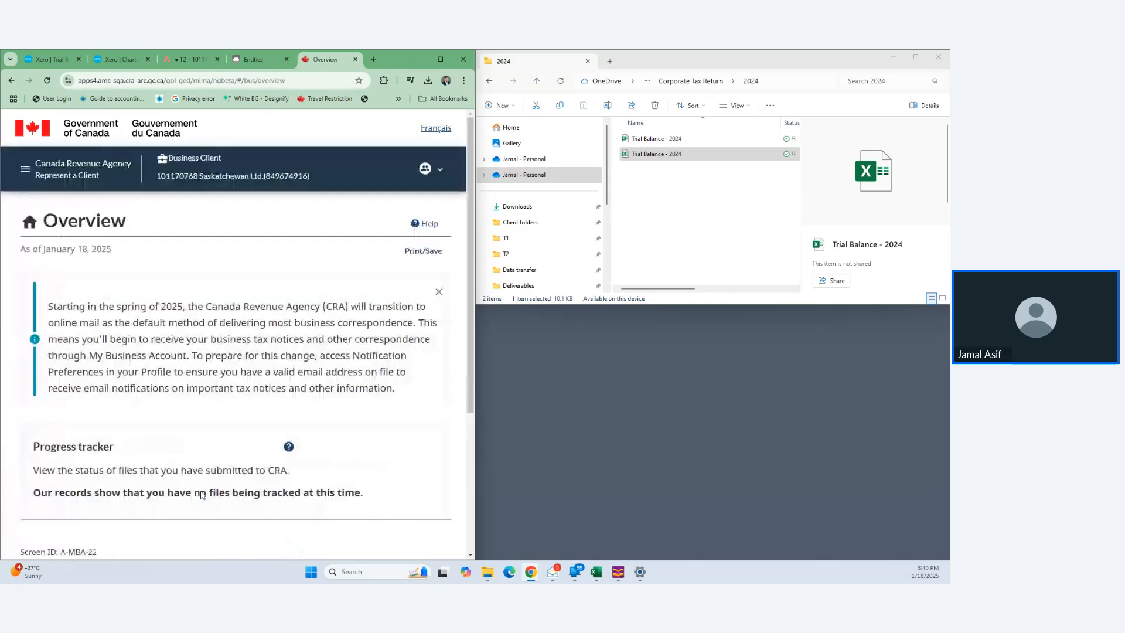
{"action": "scroll", "coordinate": [267, 393], "scroll_direction": "down", "scroll_amount": 10}
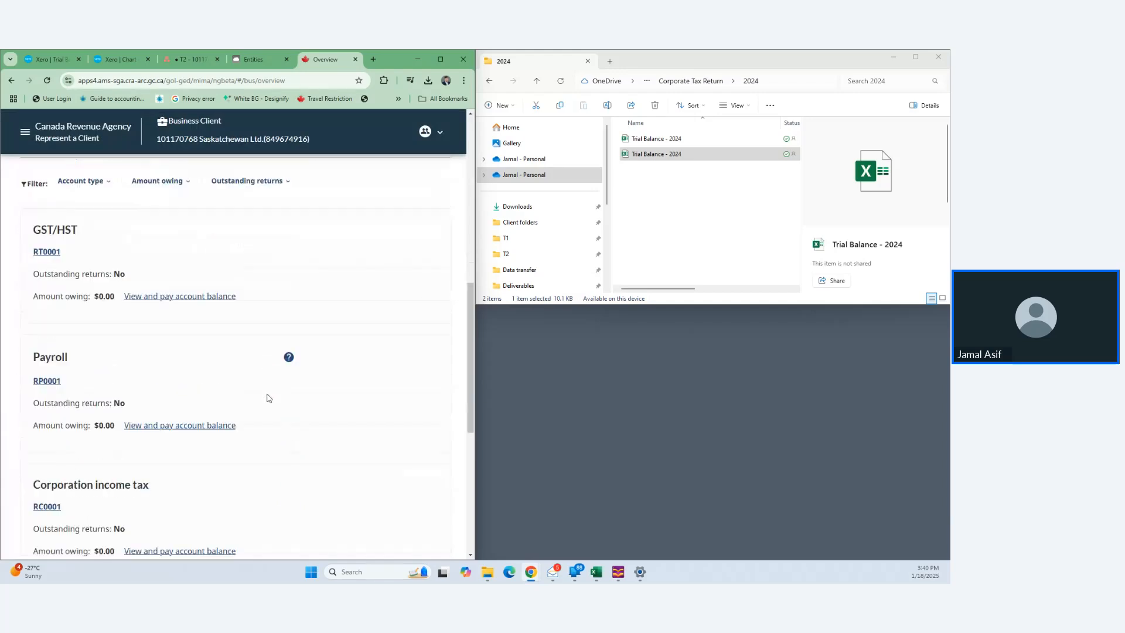
{"action": "scroll", "coordinate": [267, 398], "scroll_direction": "down", "scroll_amount": 3}
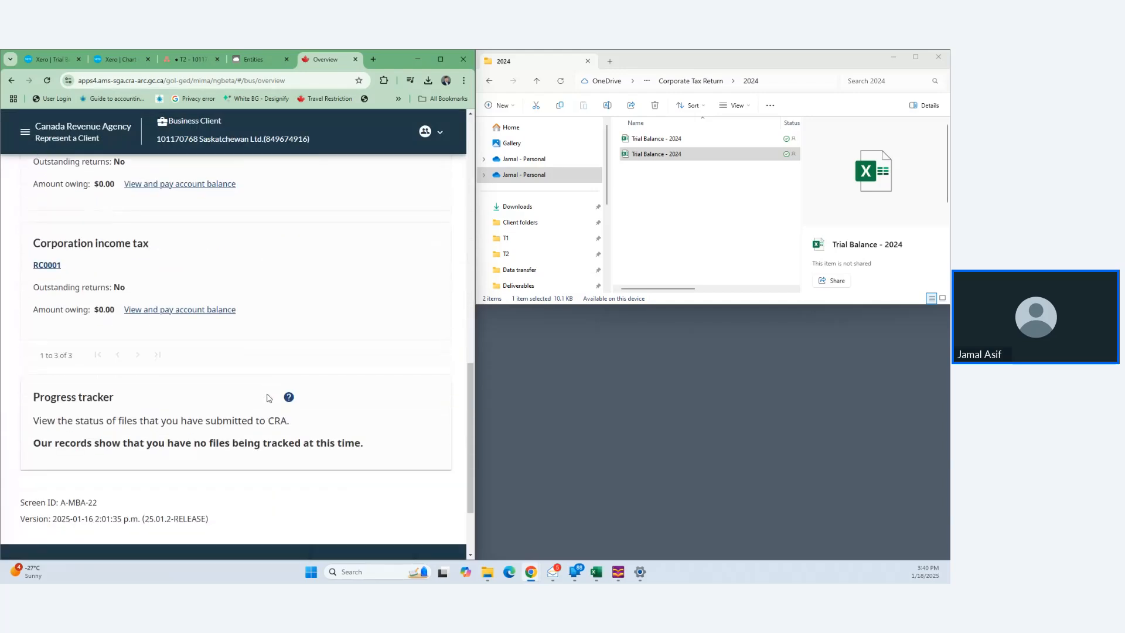
{"action": "scroll", "coordinate": [269, 399], "scroll_direction": "up", "scroll_amount": 13}
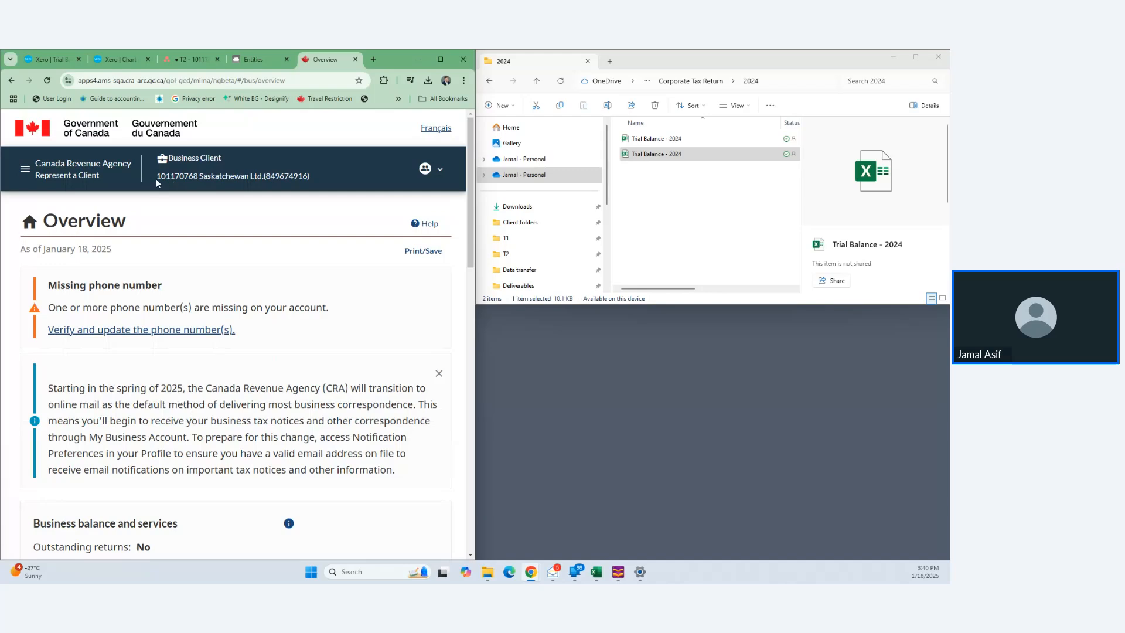
{"action": "left_click_drag", "start_coordinate": [157, 175], "coordinate": [265, 174]}
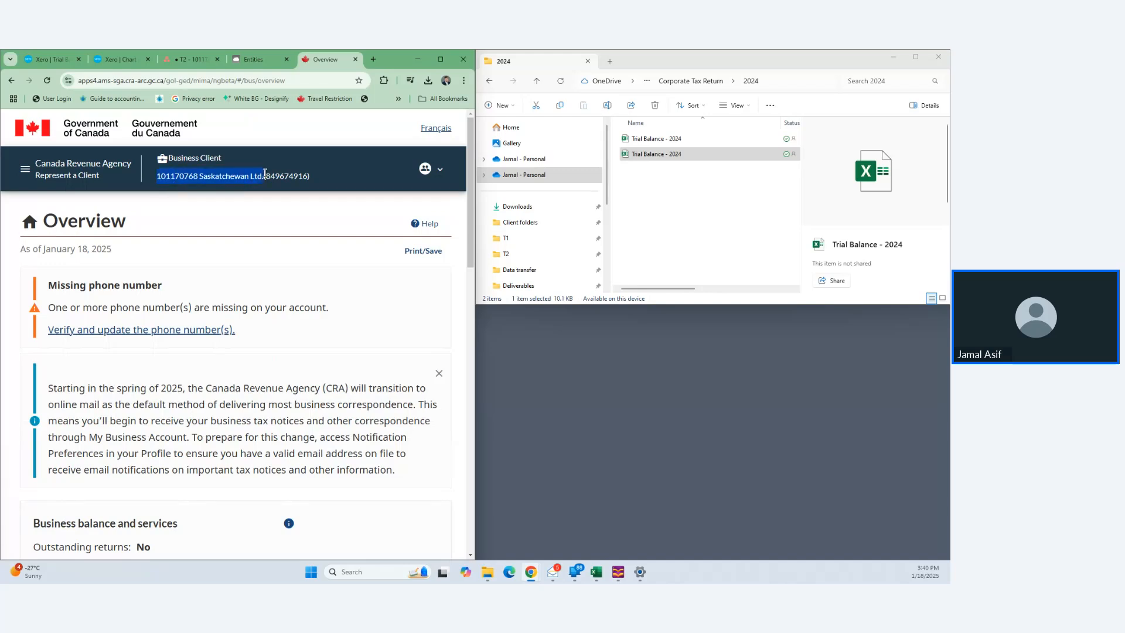
- Paste the company name as the entity Name and the business number as Entity Number
{"action": "left_click", "coordinate": [265, 59]}
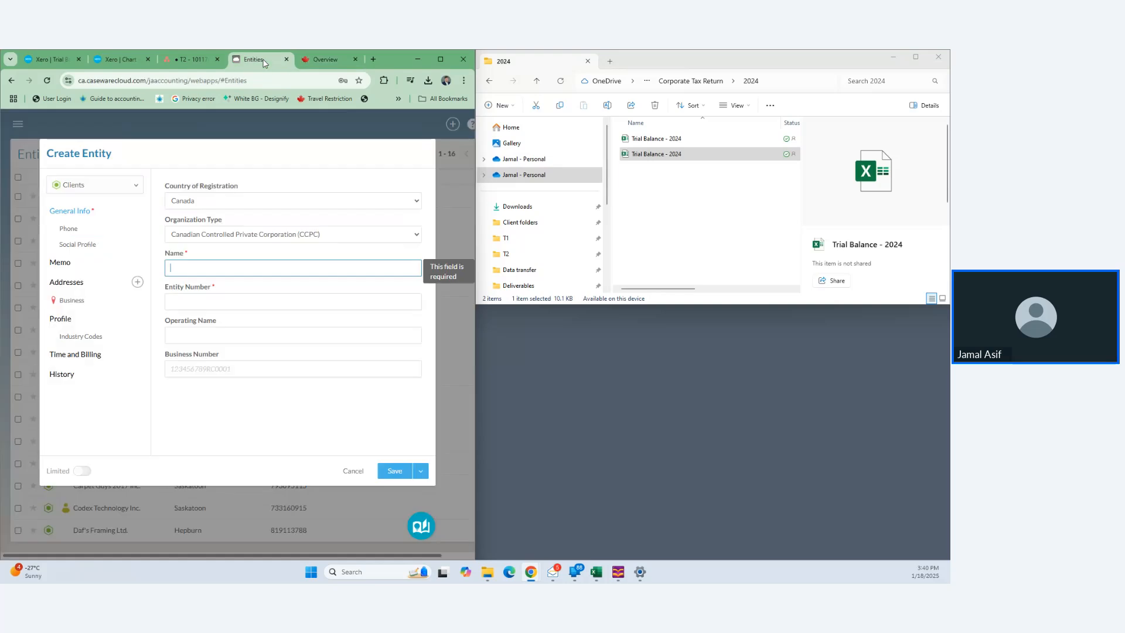
{"action": "key", "text": "ctrl+v"}
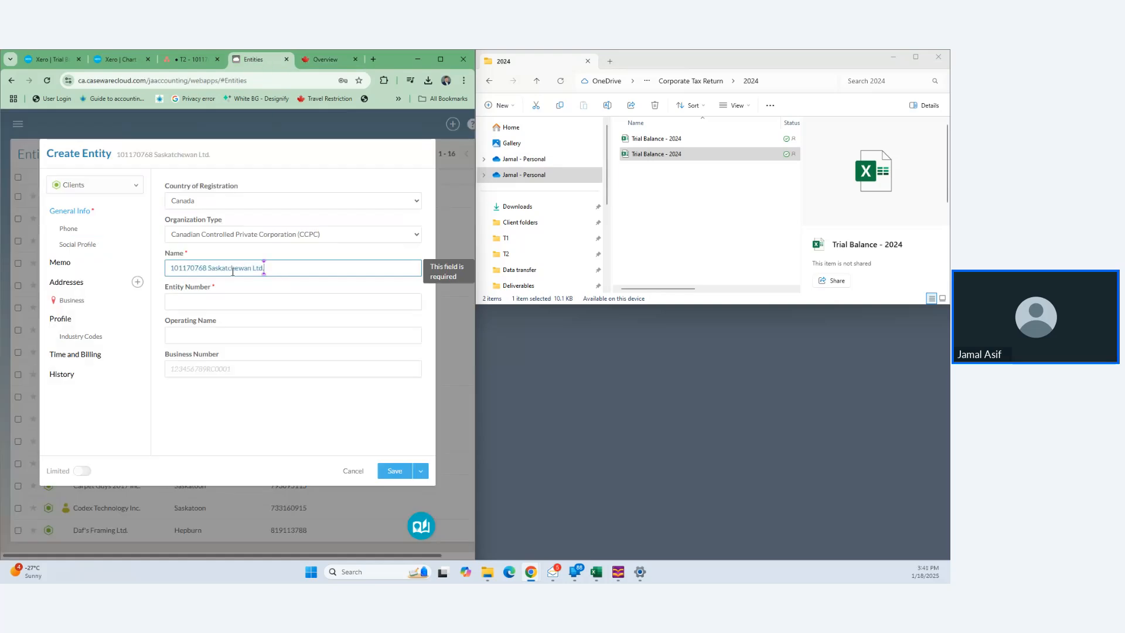
{"action": "left_click", "coordinate": [176, 59]}
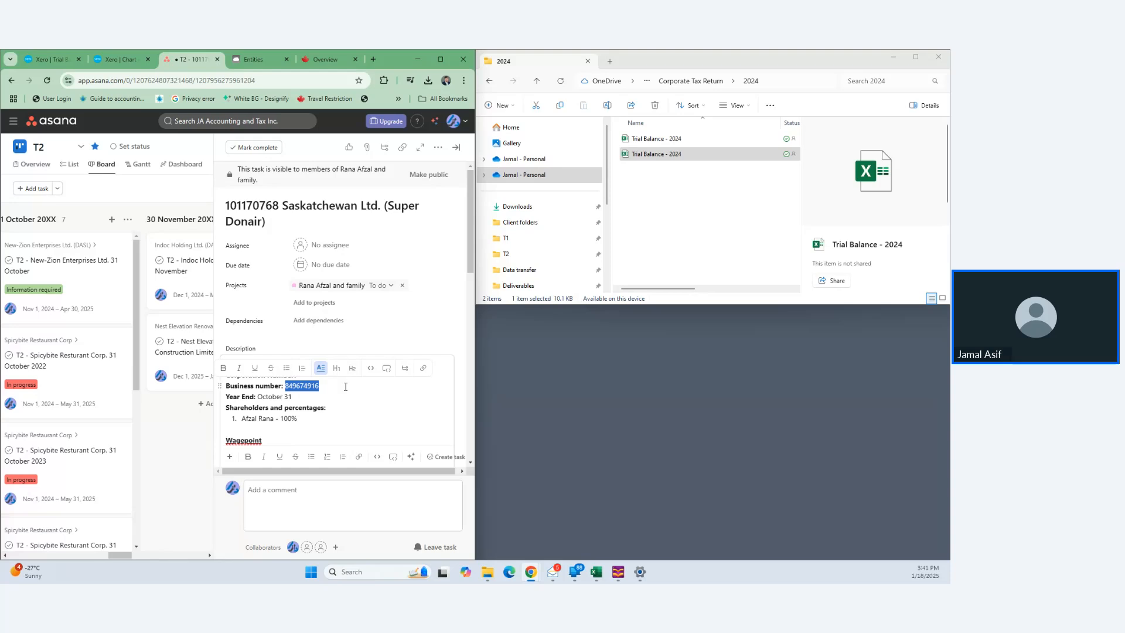
{"action": "left_click", "coordinate": [258, 58]}
{"action": "left_click", "coordinate": [248, 301]}
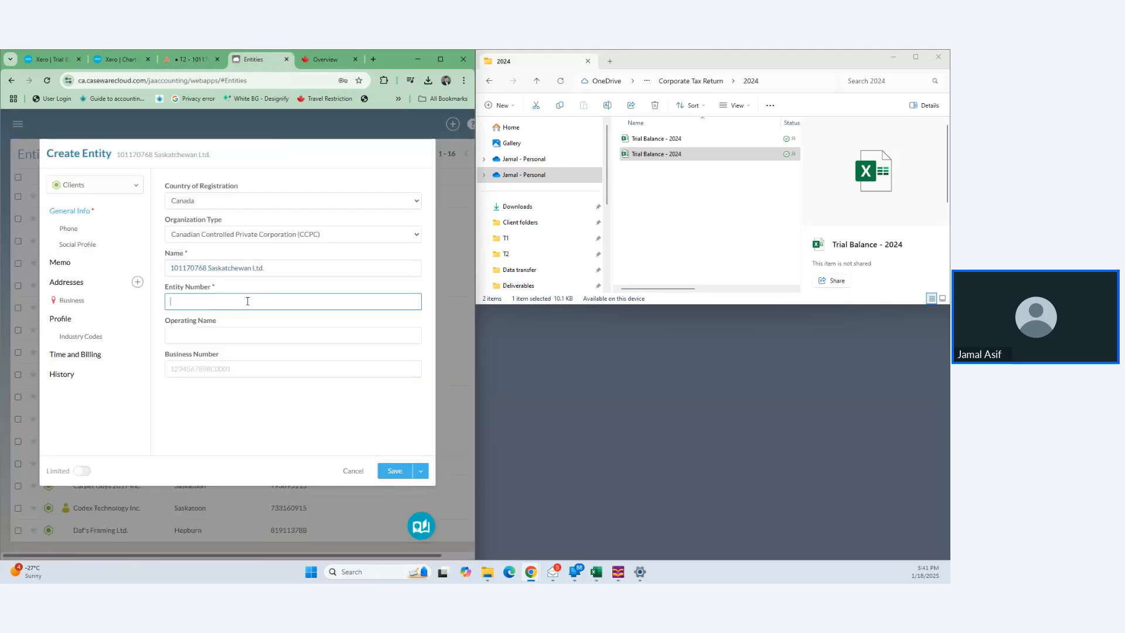
{"action": "key", "text": "ctrl+v"}
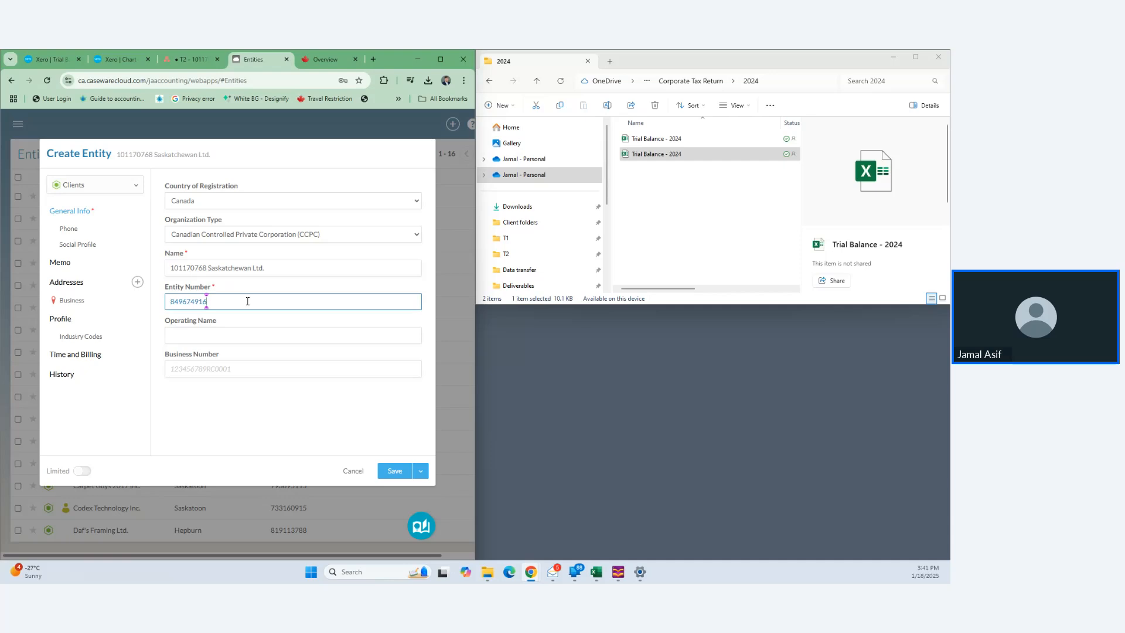
- Fill in Business Number with the business number followed by RC0001
{"action": "left_click", "coordinate": [202, 58]}
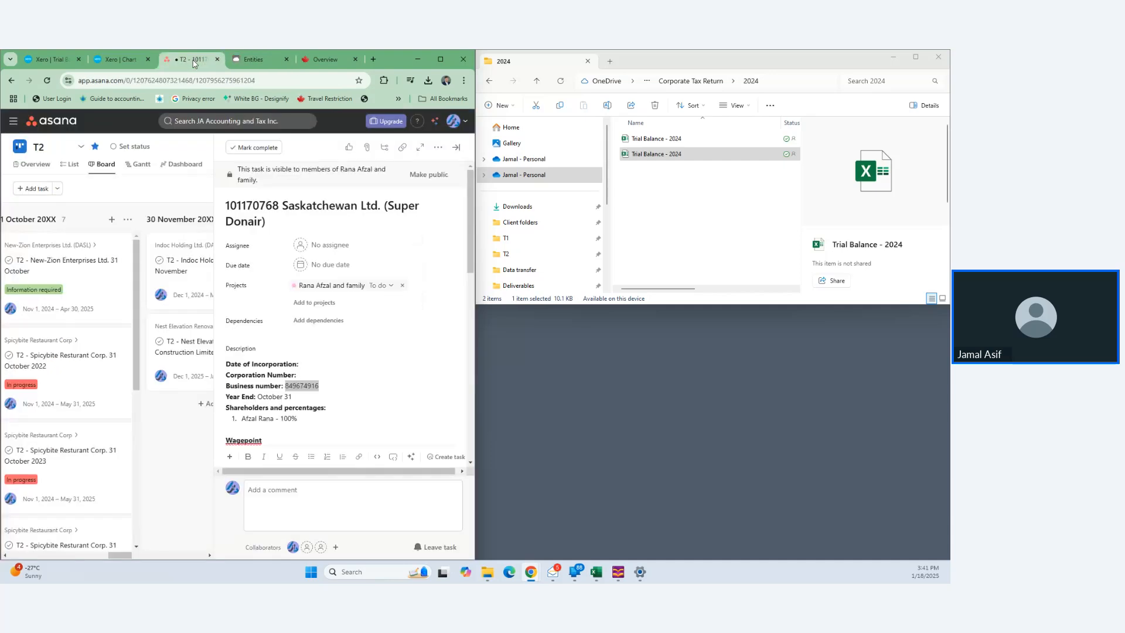
{"action": "left_click", "coordinate": [356, 406]}
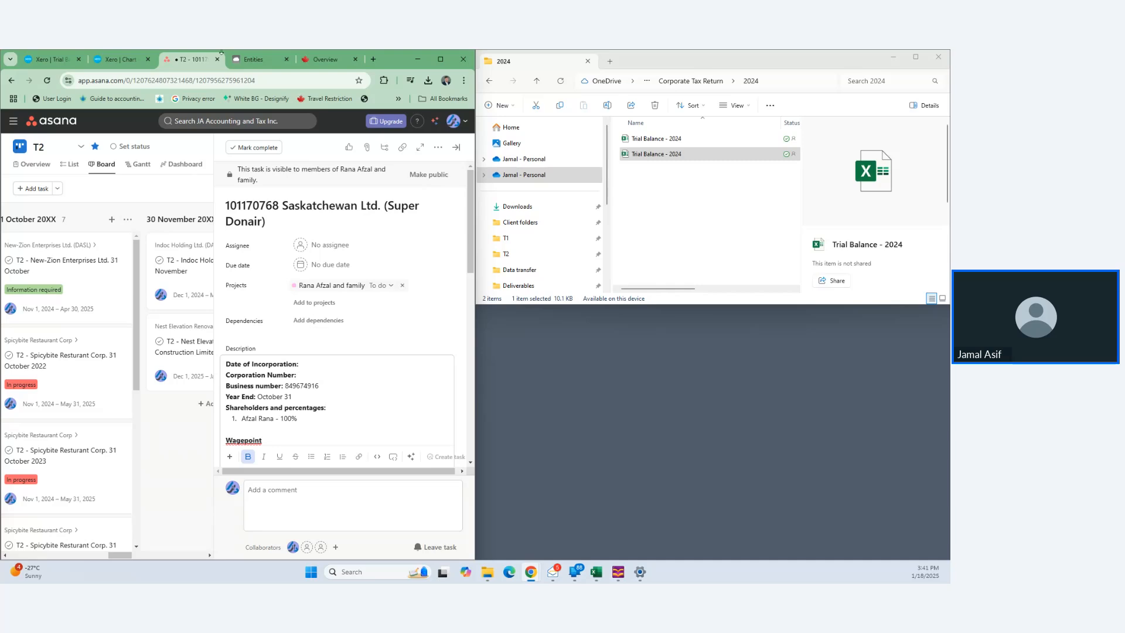
{"action": "left_click", "coordinate": [254, 59]}
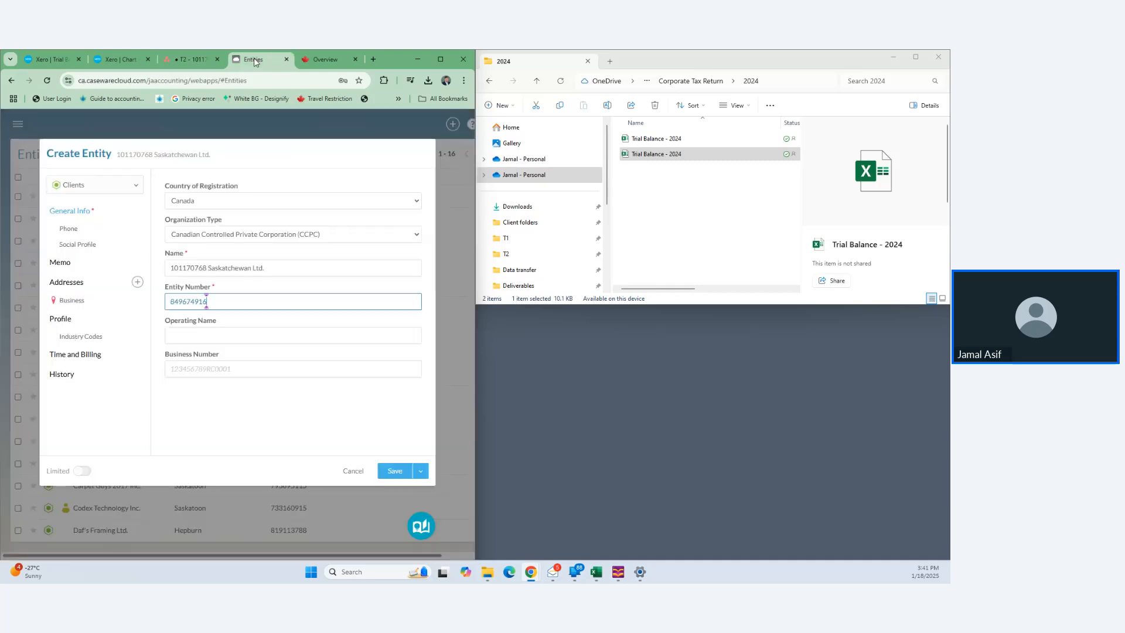
{"action": "left_click", "coordinate": [219, 371]}
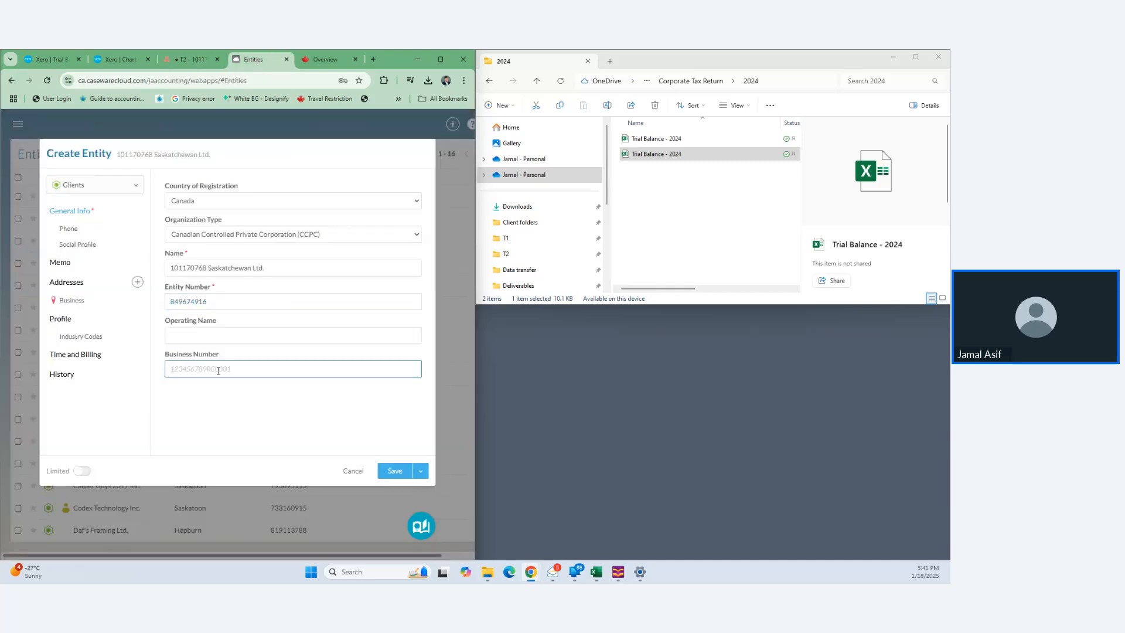
- Open the Business address details and look up the client's details in Asana and CRA
{"action": "left_click", "coordinate": [96, 303]}
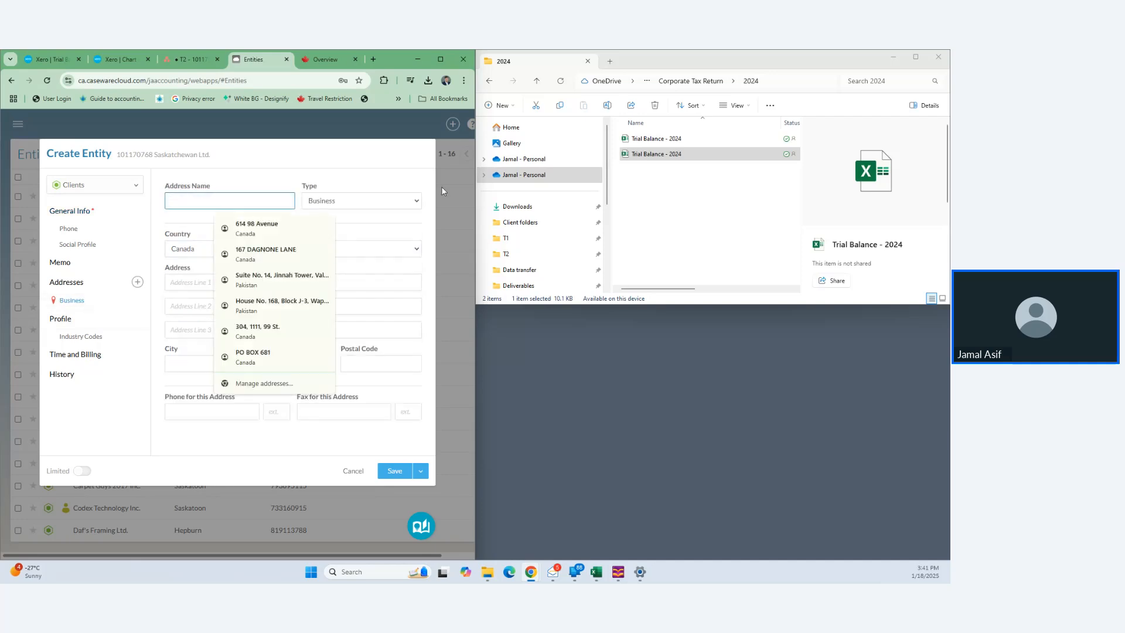
{"action": "left_click", "coordinate": [326, 171]}
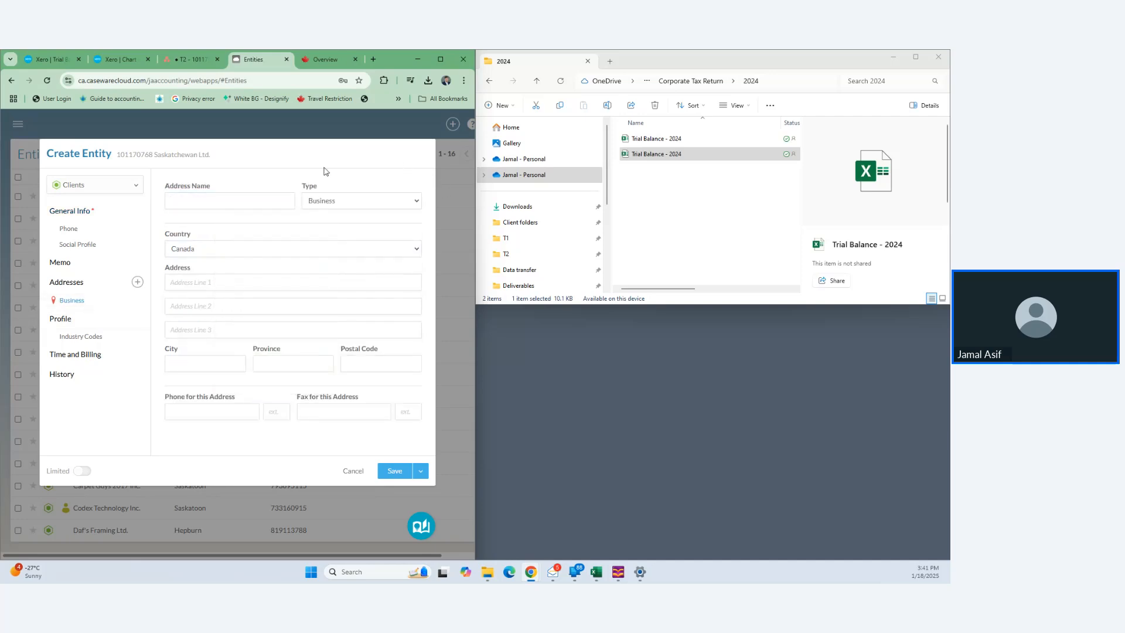
{"action": "left_click", "coordinate": [197, 58]}
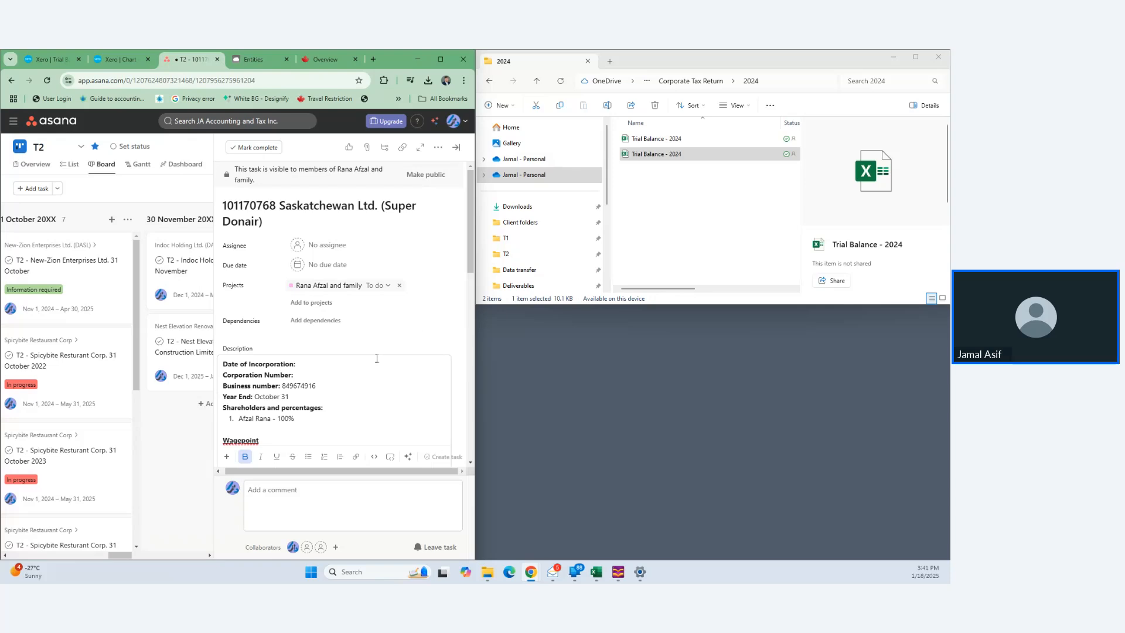
{"action": "scroll", "coordinate": [376, 359], "scroll_direction": "down", "scroll_amount": 3}
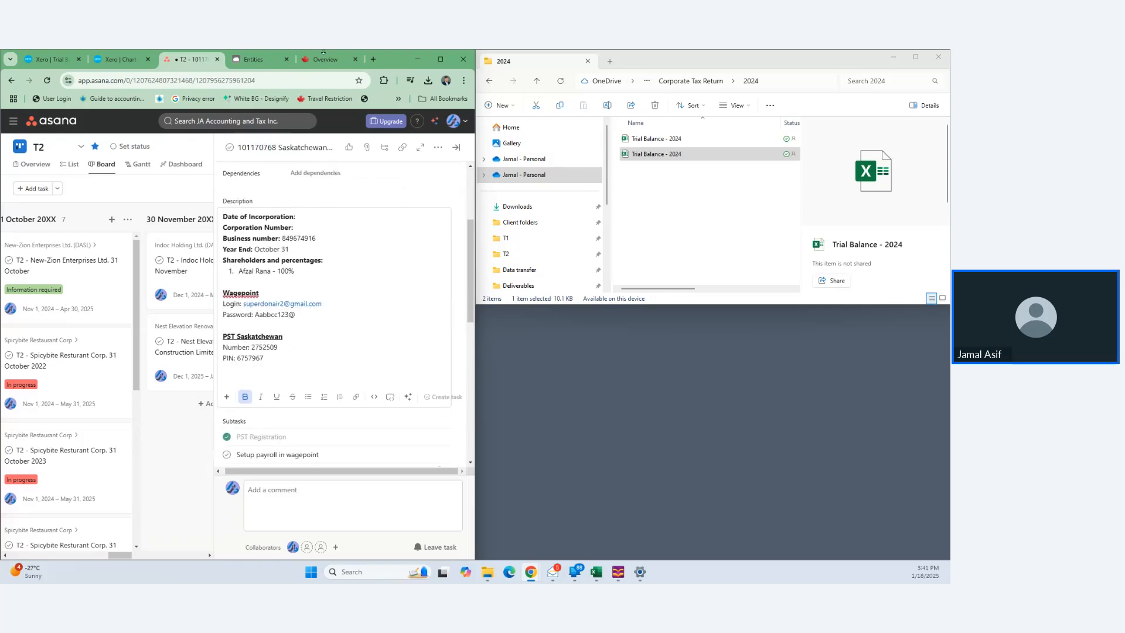
{"action": "left_click", "coordinate": [340, 59]}
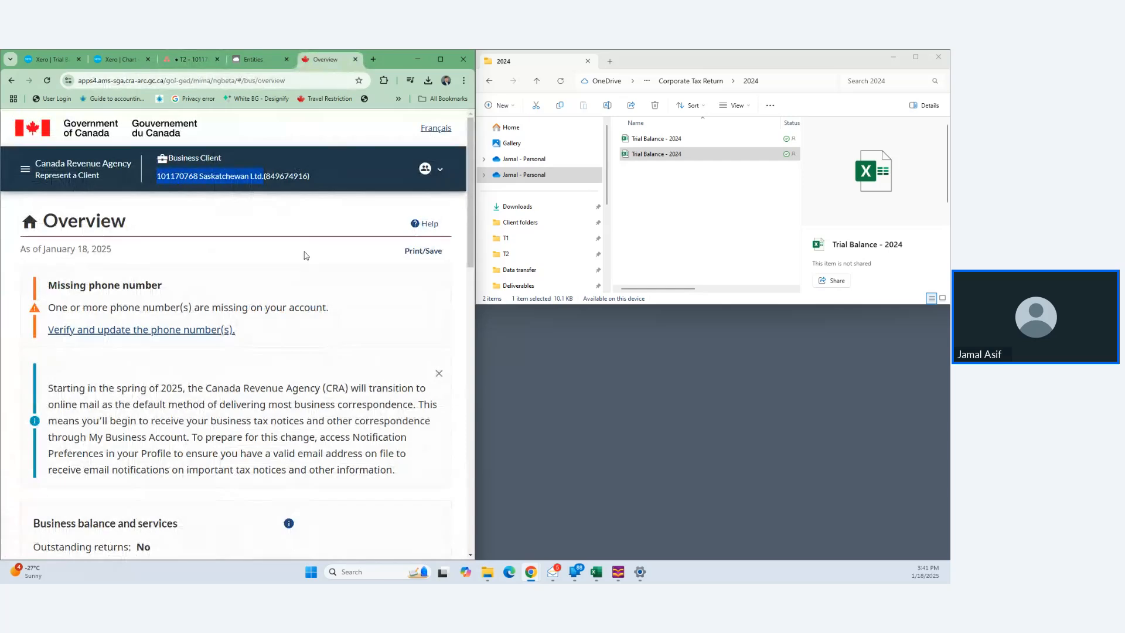
{"action": "scroll", "coordinate": [306, 256], "scroll_direction": "down", "scroll_amount": 3}
{"action": "scroll", "coordinate": [306, 253], "scroll_direction": "up", "scroll_amount": 3}
{"action": "scroll", "coordinate": [324, 272], "scroll_direction": "down", "scroll_amount": 10}
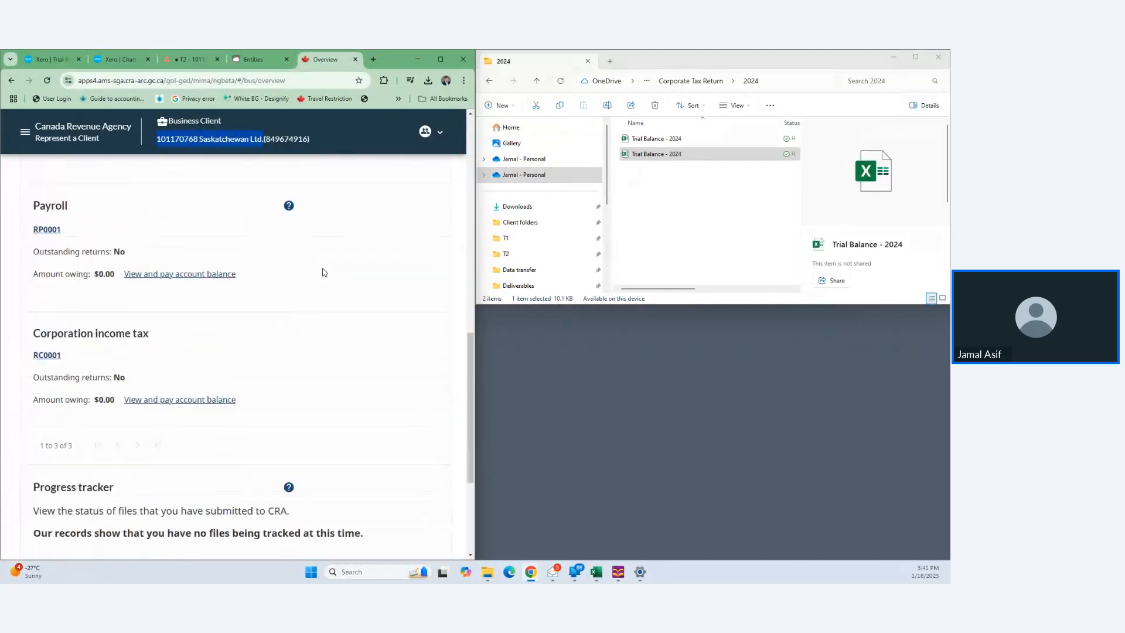
{"action": "scroll", "coordinate": [323, 272], "scroll_direction": "down", "scroll_amount": 4}
{"action": "scroll", "coordinate": [322, 271], "scroll_direction": "up", "scroll_amount": 5}
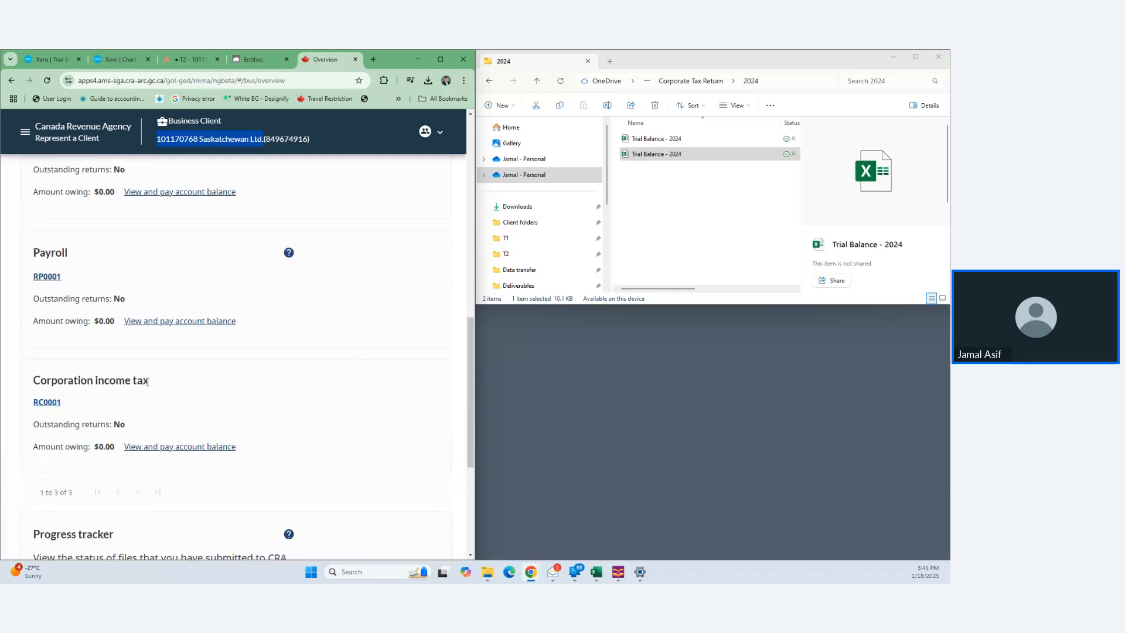
{"action": "scroll", "coordinate": [148, 382], "scroll_direction": "up", "scroll_amount": 4}
{"action": "scroll", "coordinate": [147, 382], "scroll_direction": "up", "scroll_amount": 1}
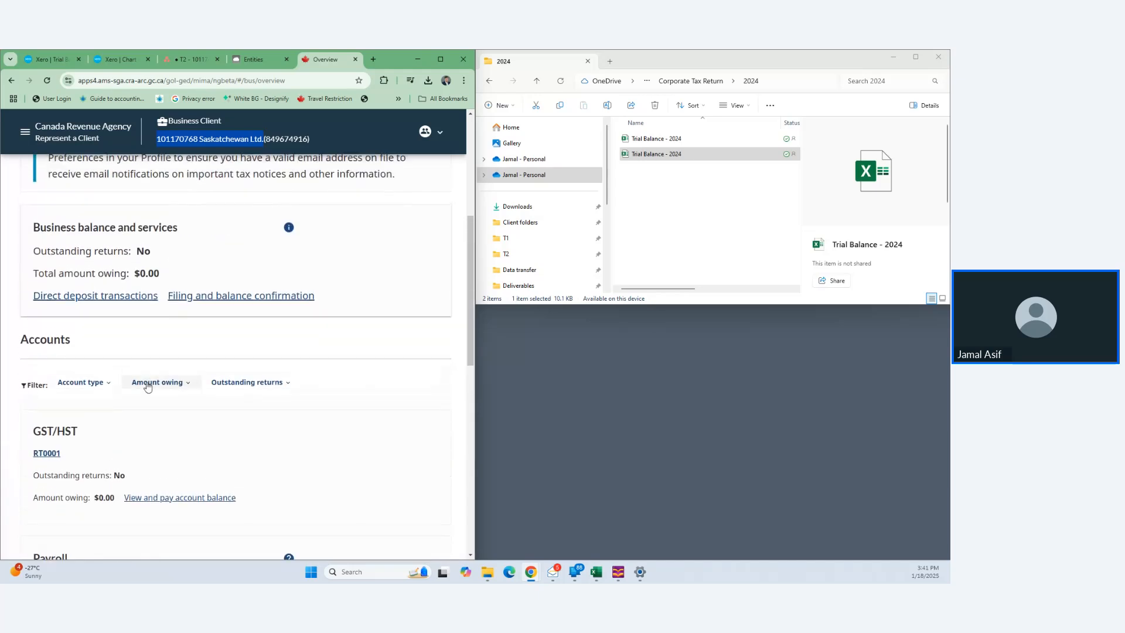
{"action": "scroll", "coordinate": [148, 384], "scroll_direction": "up", "scroll_amount": 6}
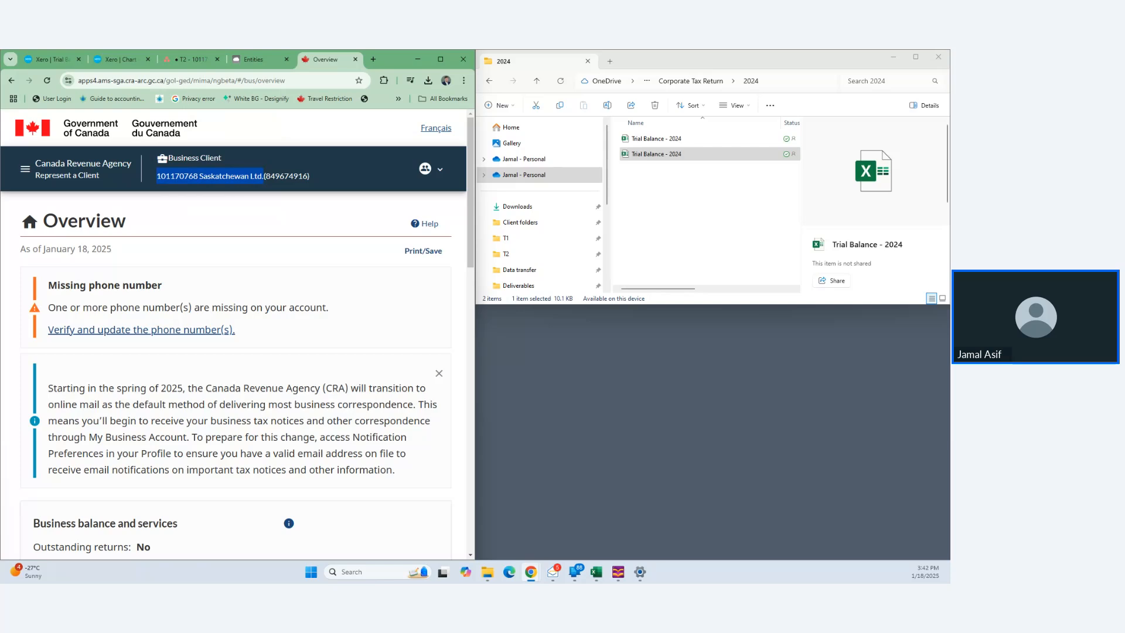
{"action": "key", "text": "alt+Tab"}
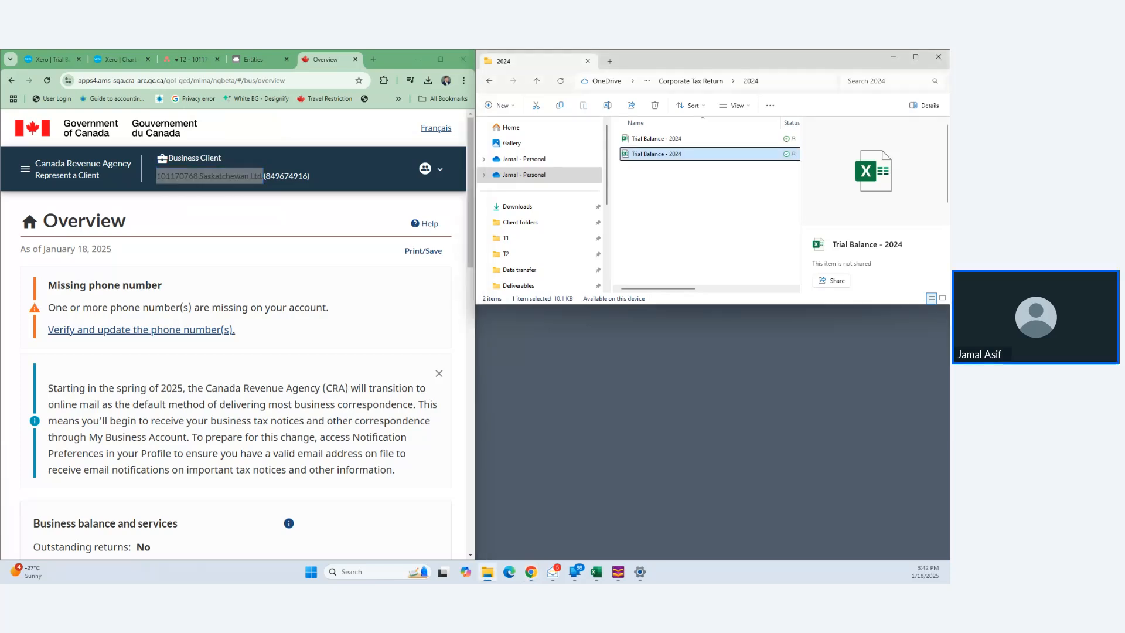
{"action": "left_click", "coordinate": [773, 218]}
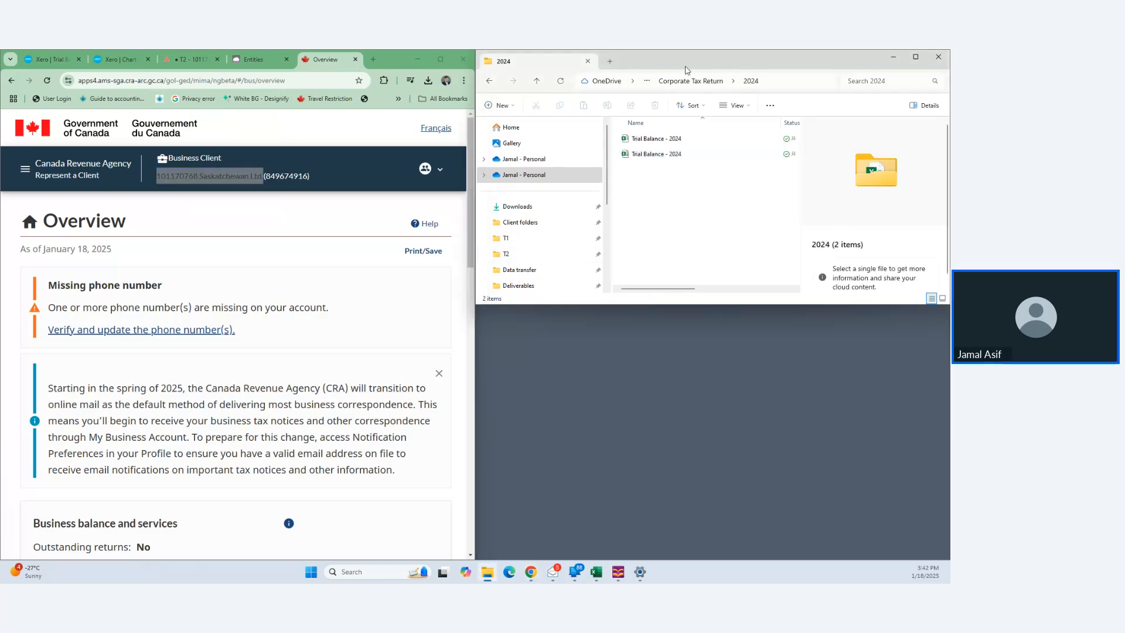
- Navigate up the File Explorer path from the 2024 tax-return folder to the client's main folder
{"action": "left_click", "coordinate": [689, 85]}
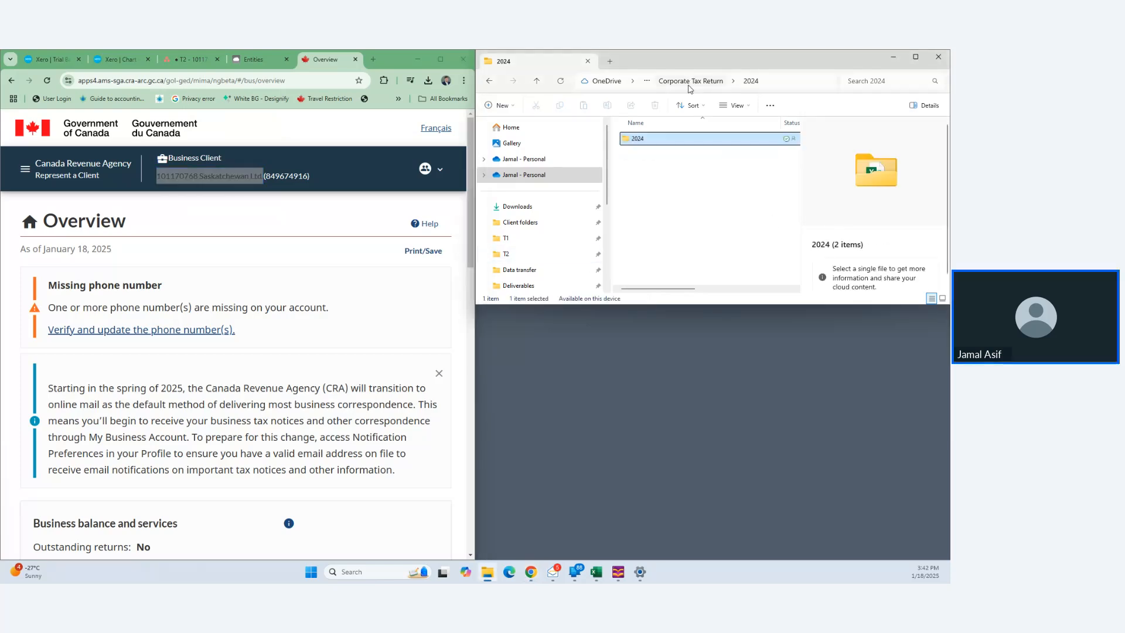
{"action": "left_click", "coordinate": [649, 83]}
{"action": "left_click", "coordinate": [679, 84]}
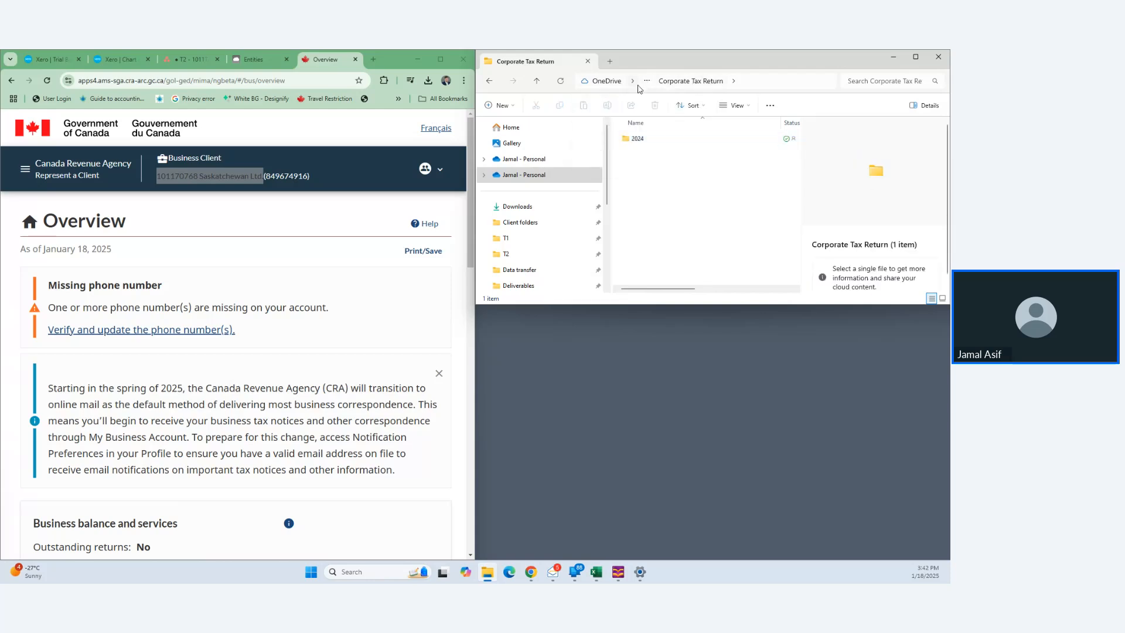
{"action": "left_click", "coordinate": [493, 82]}
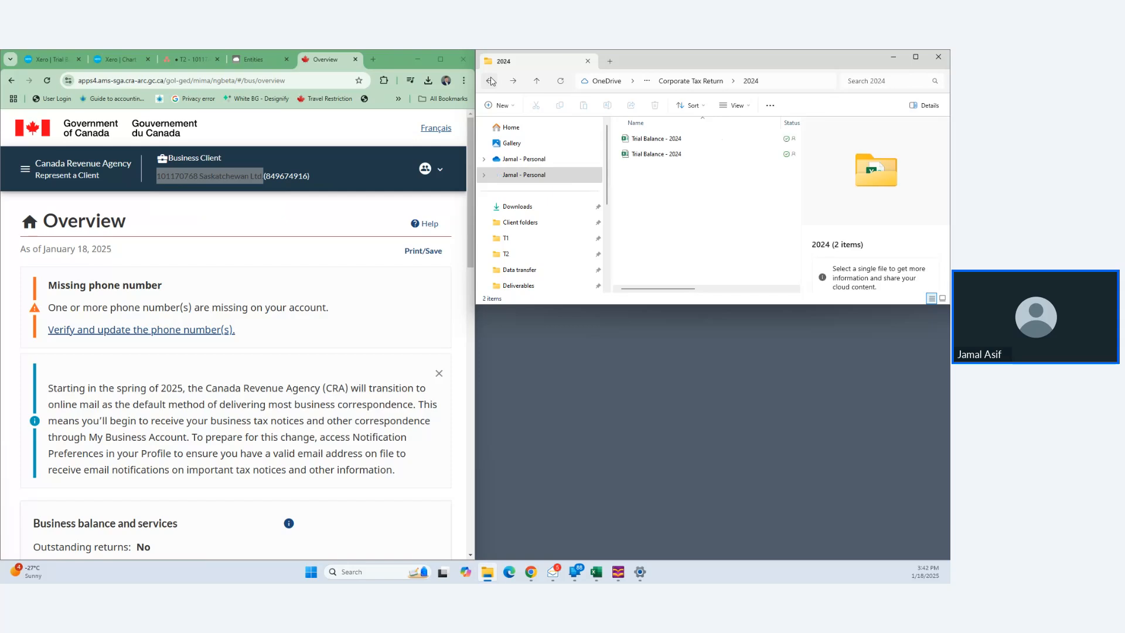
{"action": "left_click", "coordinate": [491, 81]}
{"action": "left_click", "coordinate": [491, 82]}
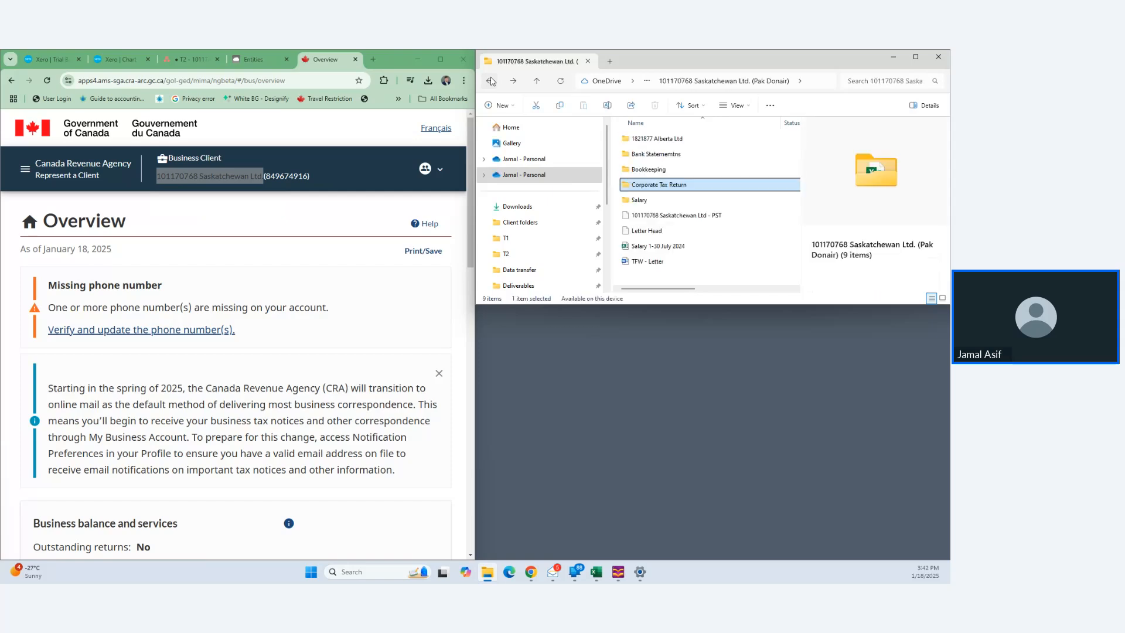
- Open the Salary folder and select the Payroll - 31 Oct 2024 PDF
{"action": "double_click", "coordinate": [682, 199]}
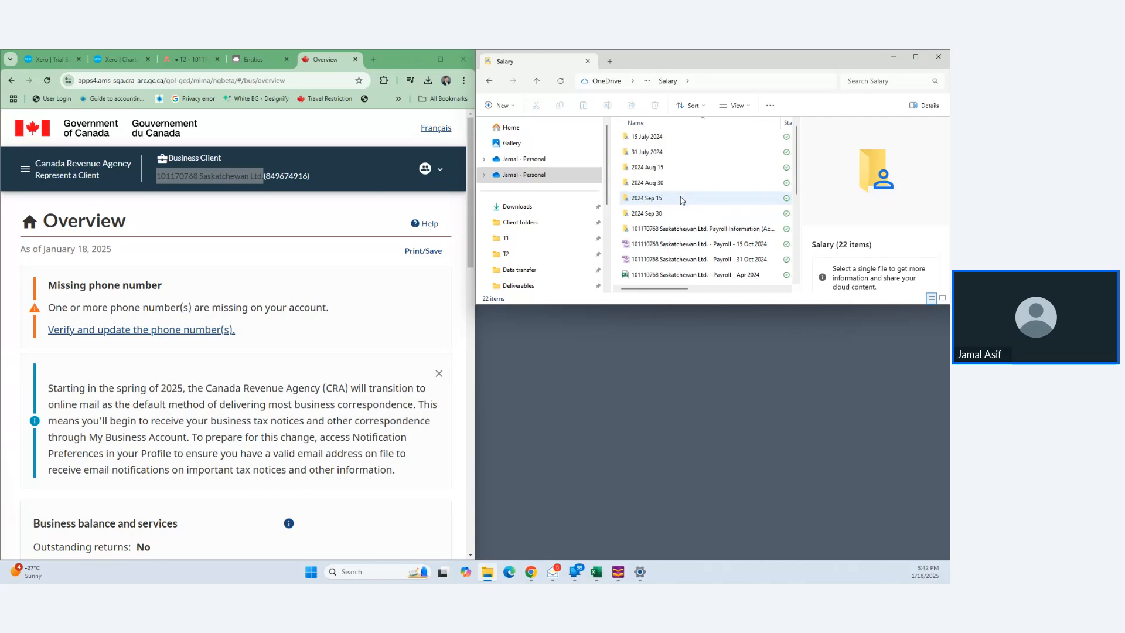
{"action": "scroll", "coordinate": [686, 223], "scroll_direction": "down", "scroll_amount": 2}
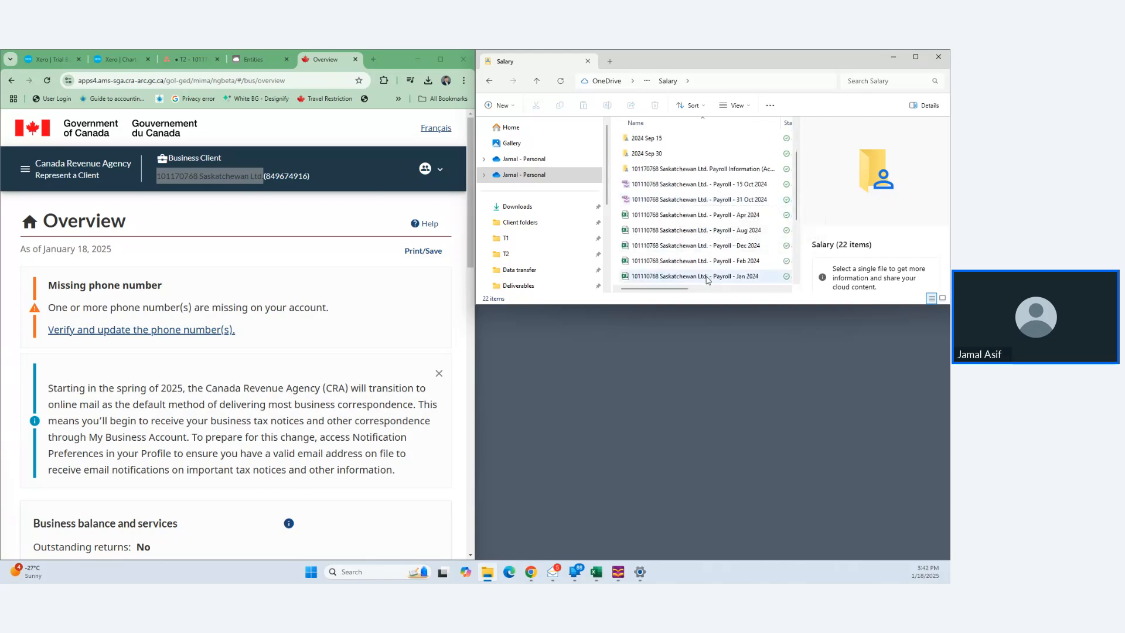
{"action": "left_click", "coordinate": [742, 200]}
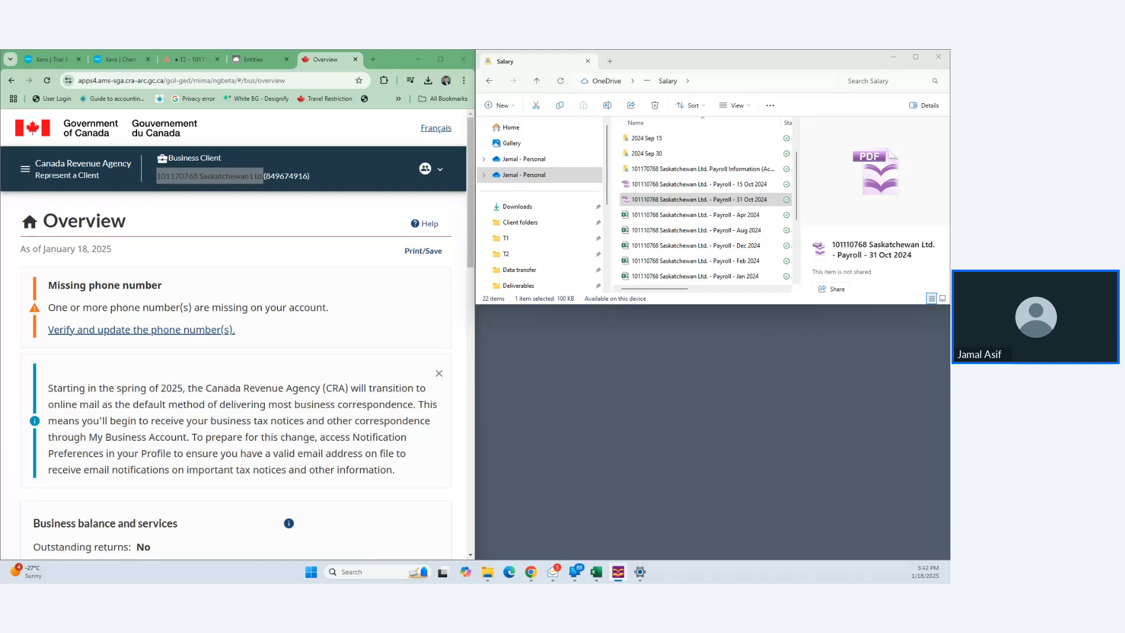
{"action": "left_click", "coordinate": [202, 53]}
- Add an 'Address:' line below Corporation Number in the Asana task and paste the business address
{"action": "left_click", "coordinate": [202, 54]}
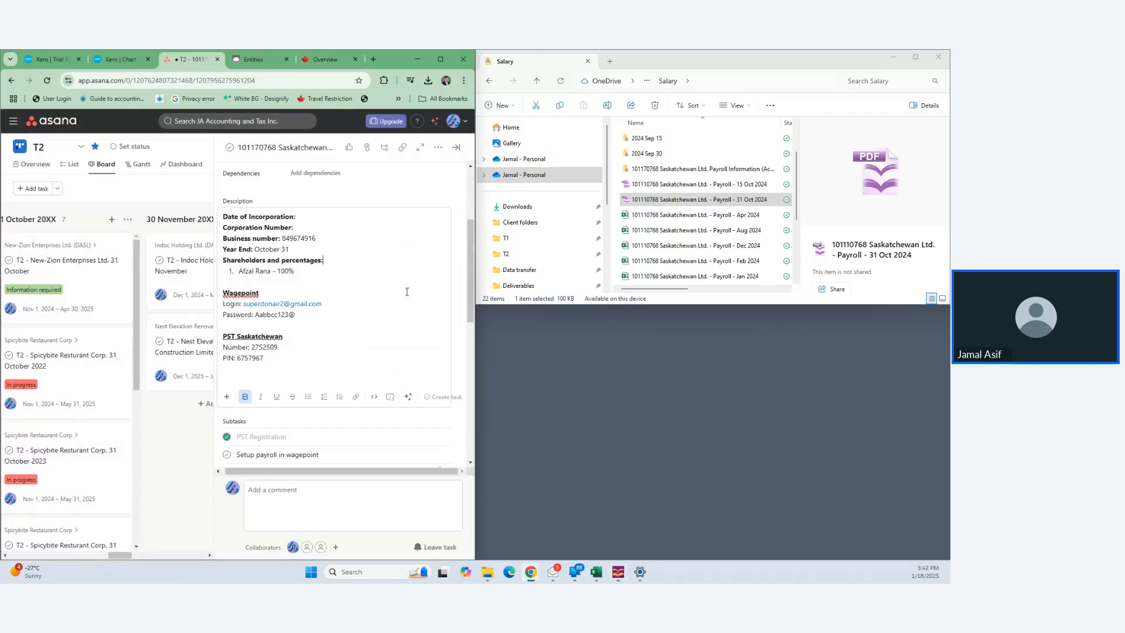
{"action": "left_click", "coordinate": [303, 226]}
{"action": "key", "text": "Return"}
{"action": "type", "text": "As"}
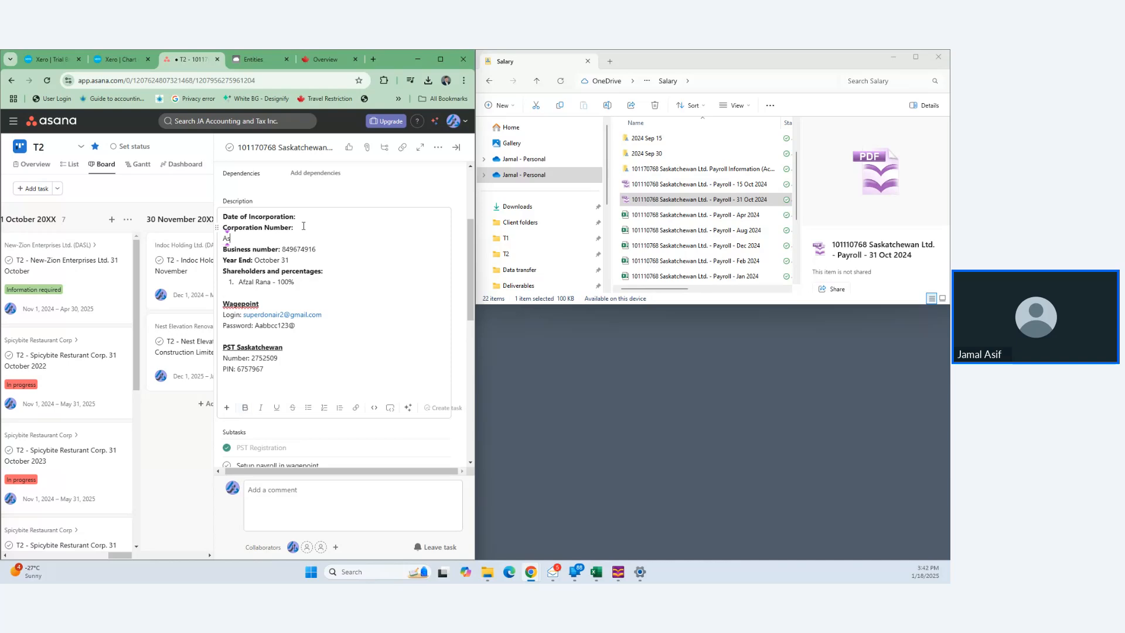
{"action": "key", "text": "BackSpace"}
{"action": "type", "text": "ddress:"}
- Bold the Address: label and select the street part of the address
{"action": "key", "text": "ctrl+Left"}
{"action": "key", "text": "ctrl+Left"}
{"action": "key", "text": "ctrl+Left"}
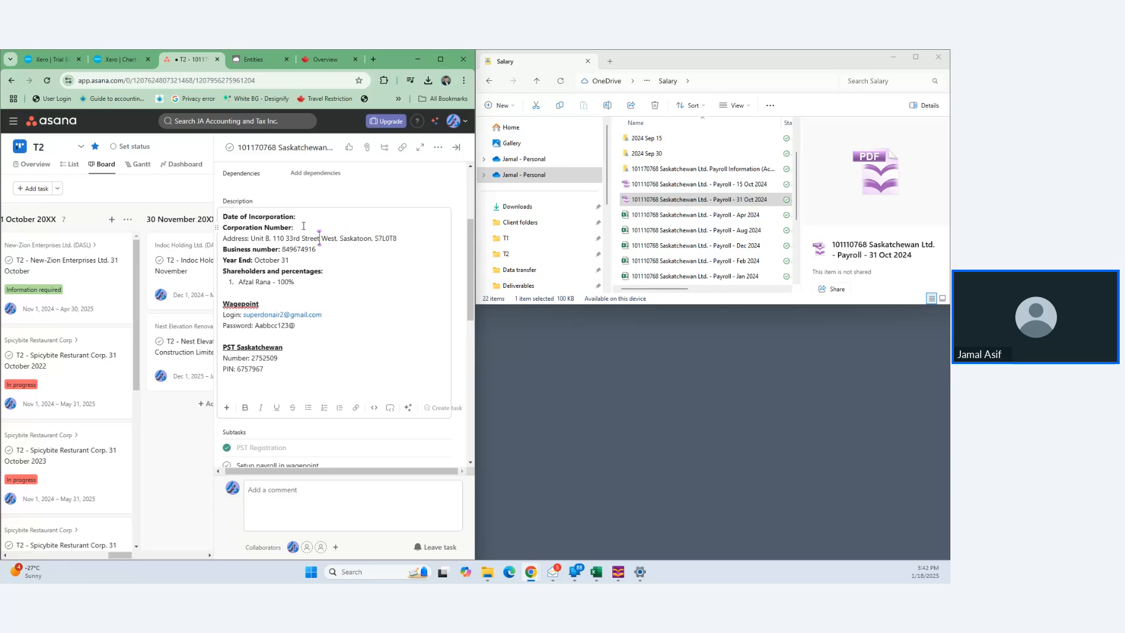
{"action": "key", "text": "Left"}
{"action": "key", "text": "Left"}
{"action": "key", "text": "Left"}
{"action": "key", "text": "Left"}
{"action": "key", "text": "Left"}
{"action": "key", "text": "Left"}
{"action": "key", "text": "Left"}
{"action": "key", "text": "Left"}
{"action": "key", "text": "Left"}
{"action": "key", "text": "Left"}
{"action": "key", "text": "Left"}
{"action": "key", "text": "Left"}
{"action": "key", "text": "Left"}
{"action": "key", "text": "Left"}
{"action": "key", "text": "Left"}
{"action": "key", "text": "Left"}
{"action": "key", "text": "Left"}
{"action": "key", "text": "Left"}
{"action": "key", "text": "Left"}
{"action": "key", "text": "Left"}
{"action": "key", "text": "shift+Left"}
{"action": "key", "text": "shift+Left"}
{"action": "key", "text": "shift+Left"}
{"action": "key", "text": "shift+Left"}
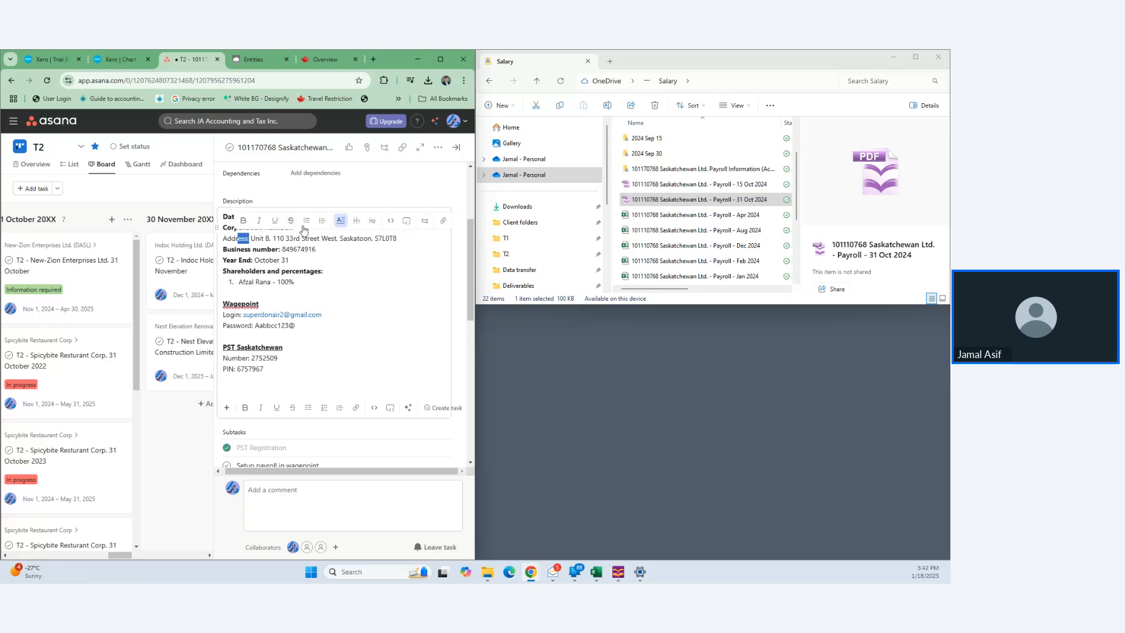
{"action": "key", "text": "shift+Left"}
{"action": "key", "text": "shift+Left"}
{"action": "key", "text": "shift+Left"}
{"action": "key", "text": "shift+Left"}
{"action": "key", "text": "ctrl+b"}
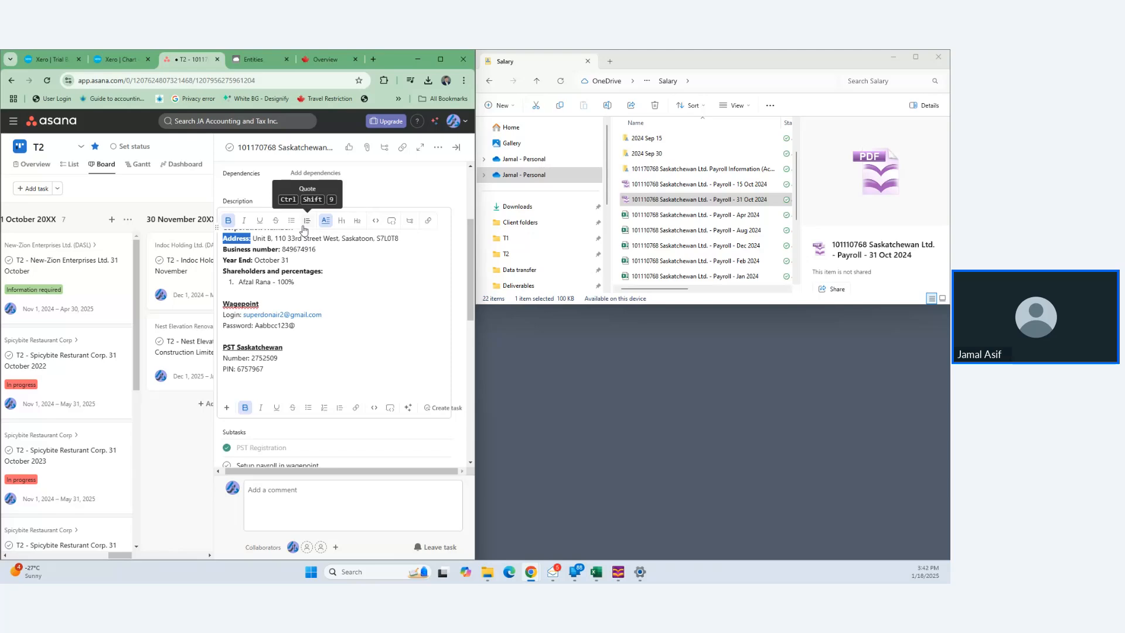
{"action": "key", "text": "Right"}
{"action": "key", "text": "Right"}
{"action": "key", "text": "shift+Right"}
{"action": "key", "text": "shift+Right"}
{"action": "key", "text": "shift+Right"}
{"action": "key", "text": "shift+Right"}
{"action": "key", "text": "shift+Right"}
{"action": "key", "text": "shift+Right"}
{"action": "key", "text": "shift+Right"}
{"action": "key", "text": "shift+Right"}
{"action": "key", "text": "shift+Right"}
{"action": "key", "text": "shift+Right"}
{"action": "key", "text": "shift+Right"}
{"action": "key", "text": "shift+Right"}
{"action": "key", "text": "shift+Right"}
{"action": "key", "text": "shift+Right"}
{"action": "key", "text": "shift+Right"}
{"action": "key", "text": "shift+Right"}
{"action": "key", "text": "shift+Right"}
{"action": "key", "text": "shift+Right"}
{"action": "key", "text": "shift+Right"}
{"action": "key", "text": "shift+Right"}
{"action": "key", "text": "shift+Right"}
{"action": "key", "text": "shift+Right"}
{"action": "key", "text": "shift+Right"}
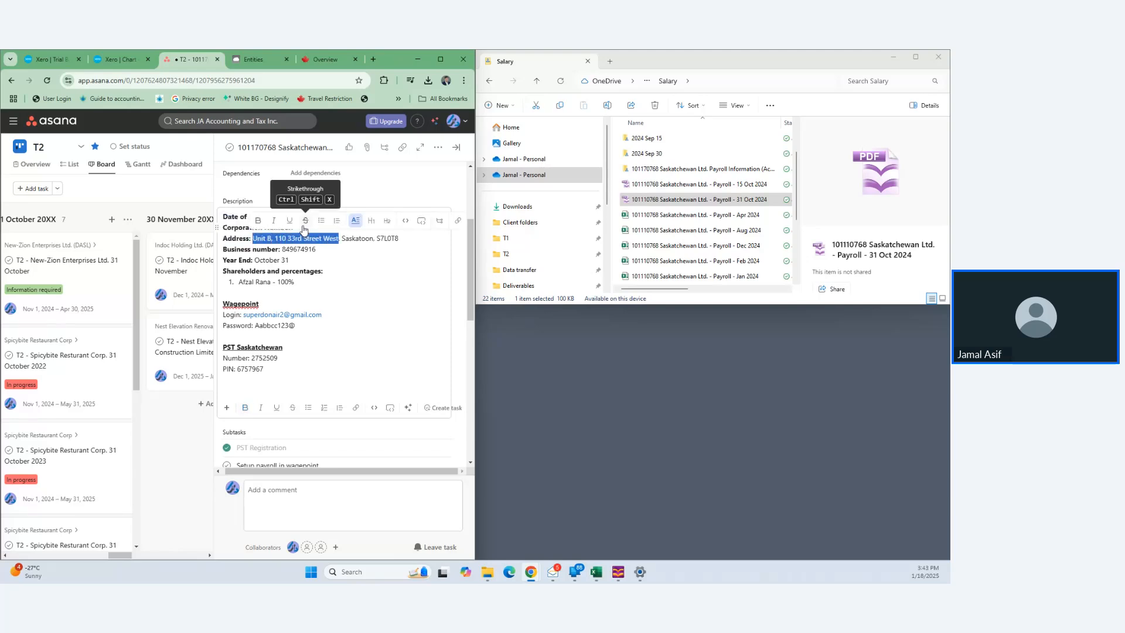
{"action": "left_click", "coordinate": [257, 59]}
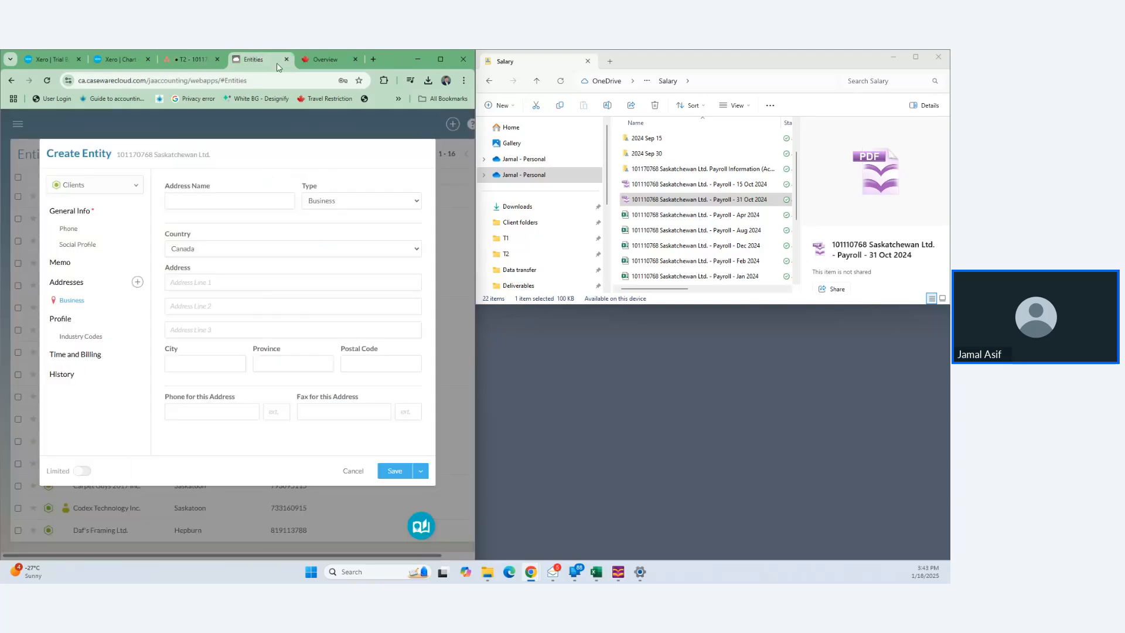
- Fill in Address Line 1 with the pasted street, city Saskatoon and province SK
{"action": "left_click", "coordinate": [218, 282]}
{"action": "key", "text": "Tab"}
{"action": "key", "text": "Tab"}
{"action": "key", "text": "Tab"}
{"action": "type", "text": "Saskato"}
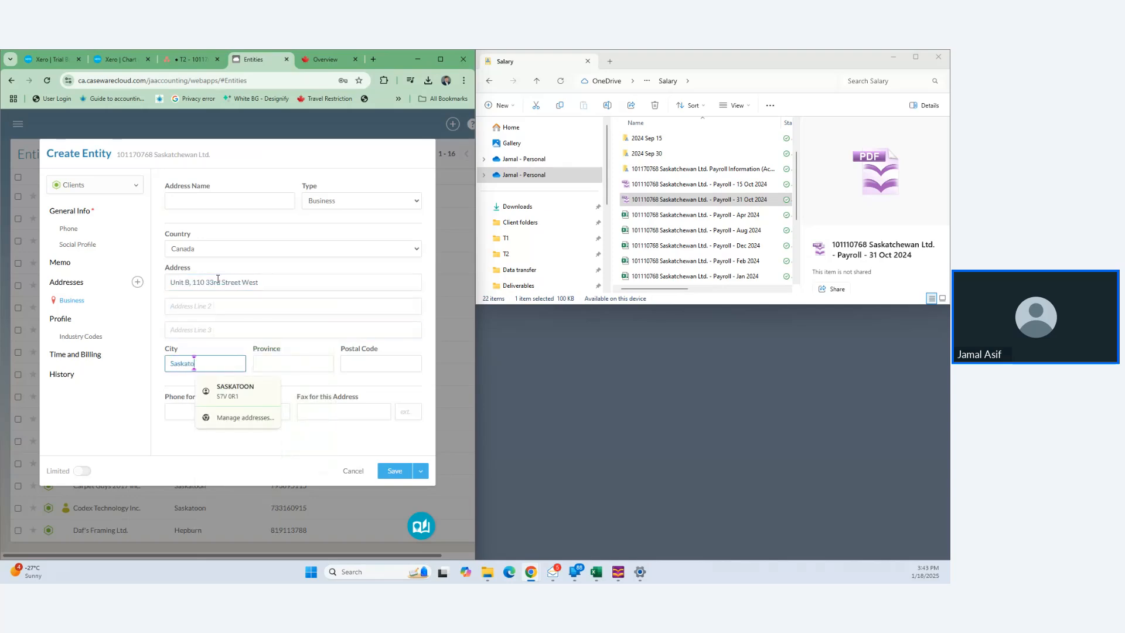
{"action": "type", "text": "on"}
{"action": "key", "text": "Tab"}
{"action": "type", "text": "SK"}
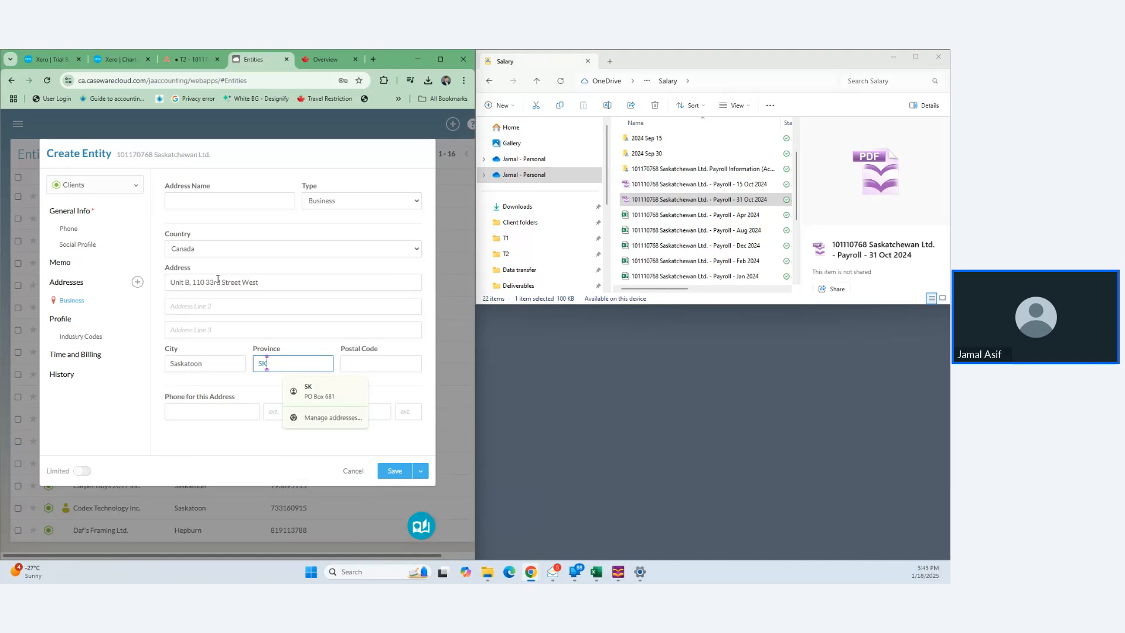
{"action": "key", "text": "Tab"}
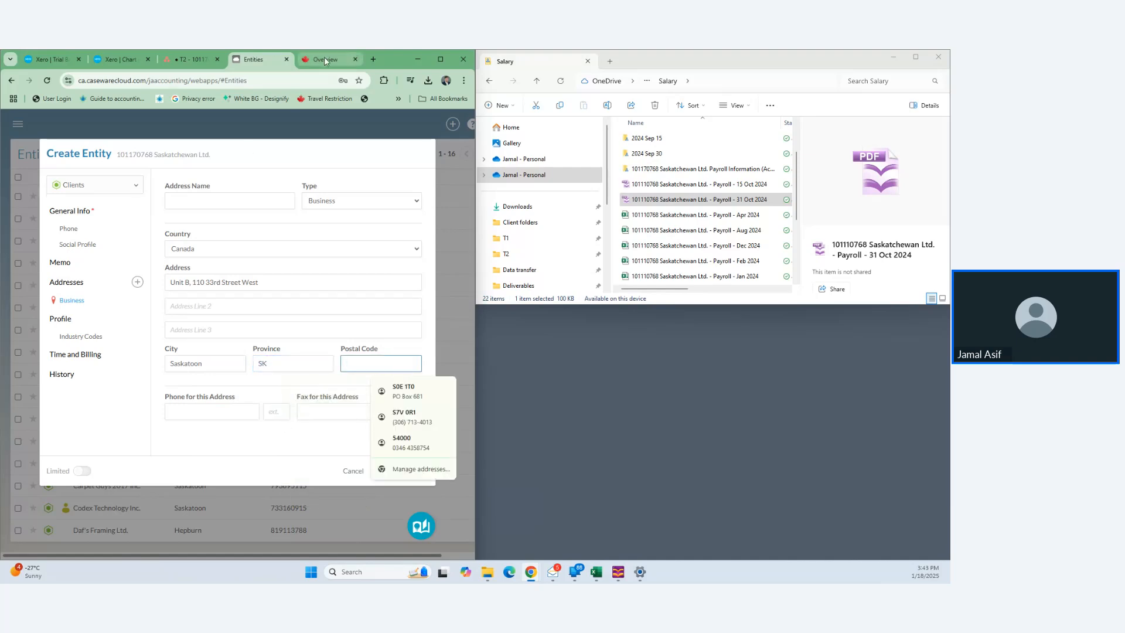
- Copy the postal code from the Asana task into Postal Code and save the entity
{"action": "left_click", "coordinate": [328, 59]}
{"action": "scroll", "coordinate": [277, 411], "scroll_direction": "down", "scroll_amount": 4}
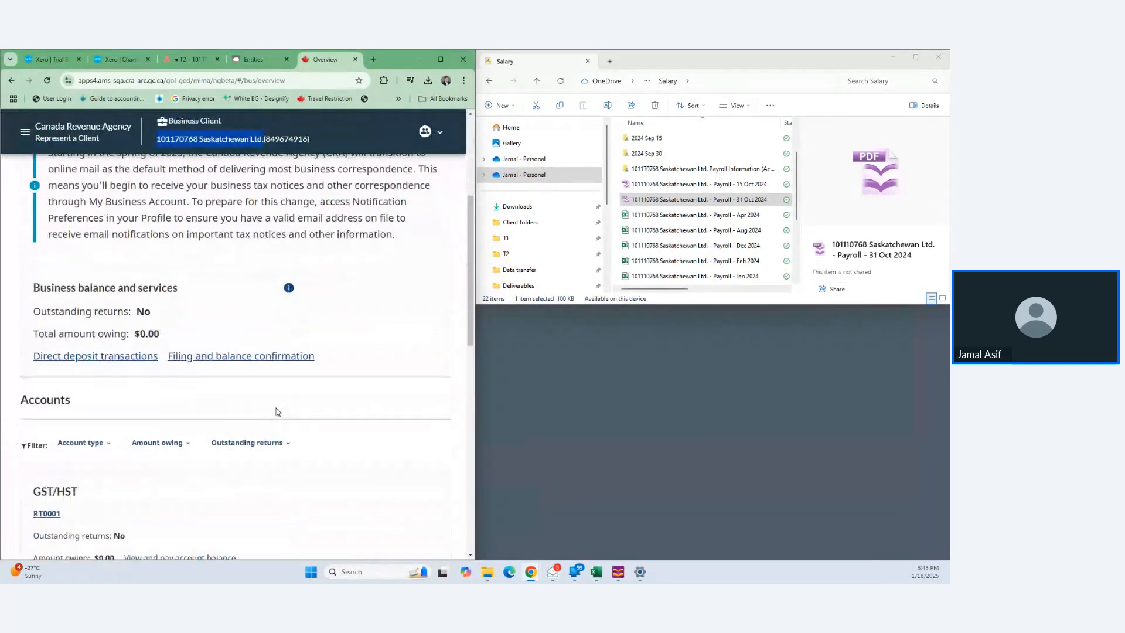
{"action": "scroll", "coordinate": [277, 411], "scroll_direction": "up", "scroll_amount": 4}
{"action": "scroll", "coordinate": [277, 412], "scroll_direction": "down", "scroll_amount": 10}
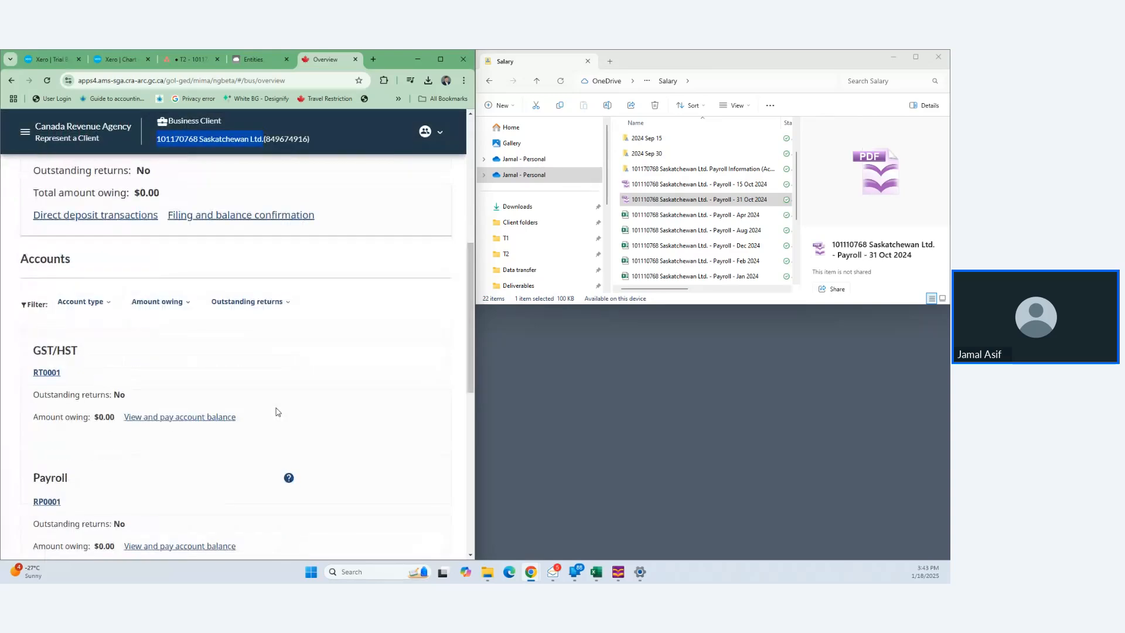
{"action": "scroll", "coordinate": [277, 412], "scroll_direction": "down", "scroll_amount": 3}
{"action": "scroll", "coordinate": [278, 412], "scroll_direction": "up", "scroll_amount": 6}
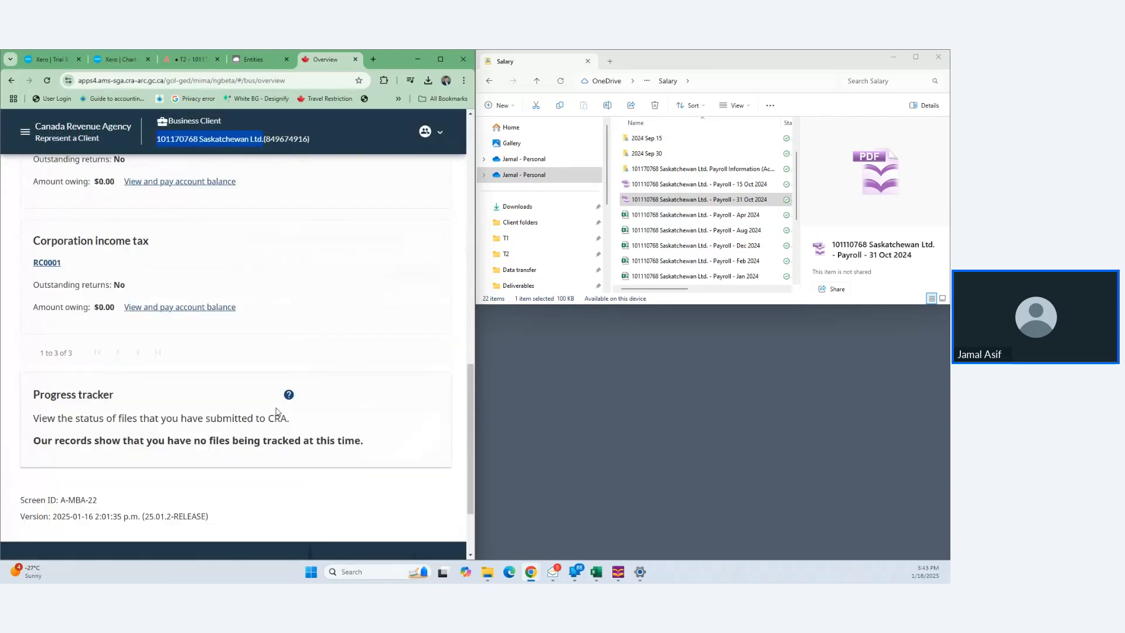
{"action": "scroll", "coordinate": [278, 412], "scroll_direction": "up", "scroll_amount": 4}
{"action": "left_click", "coordinate": [178, 59]}
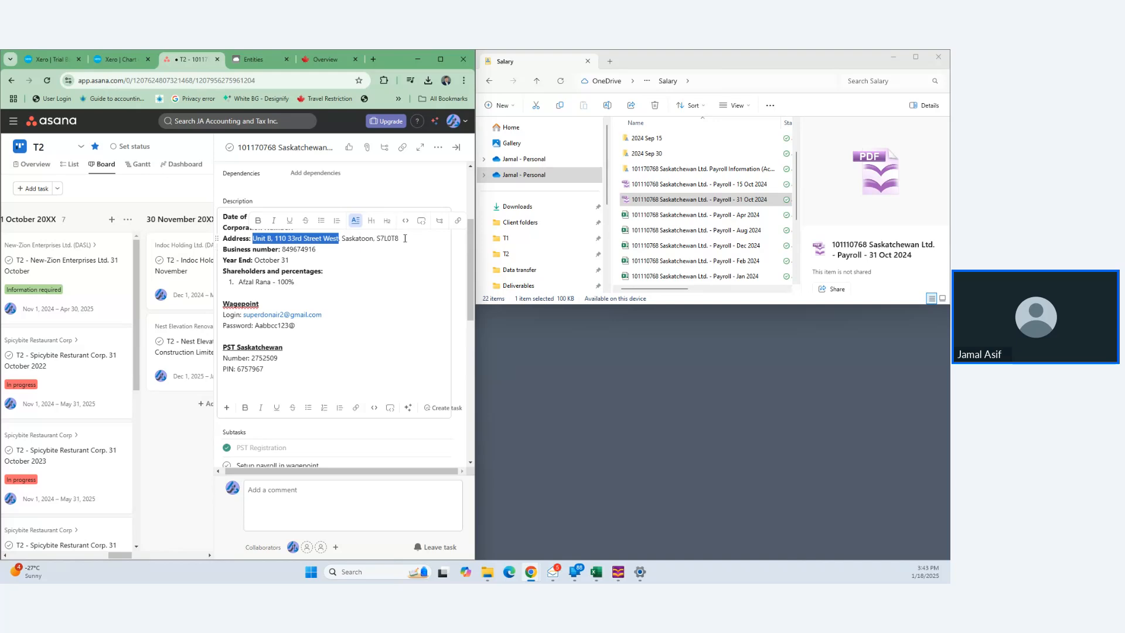
{"action": "left_click_drag", "start_coordinate": [400, 239], "coordinate": [381, 239]}
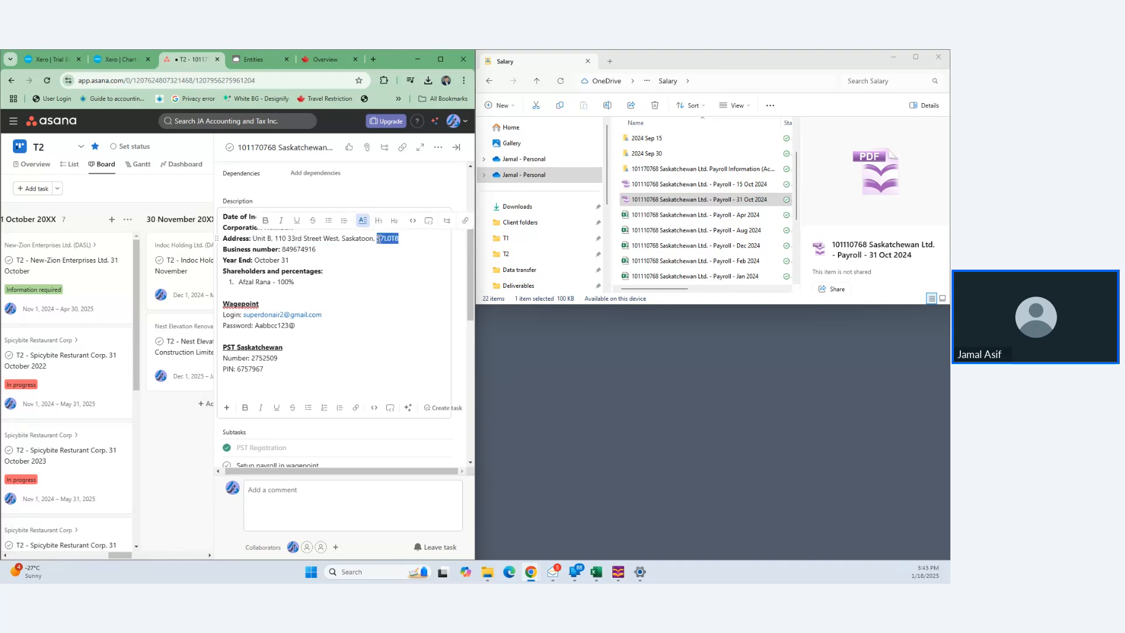
{"action": "left_click", "coordinate": [263, 61]}
{"action": "type", "text": "S7L0T8"}
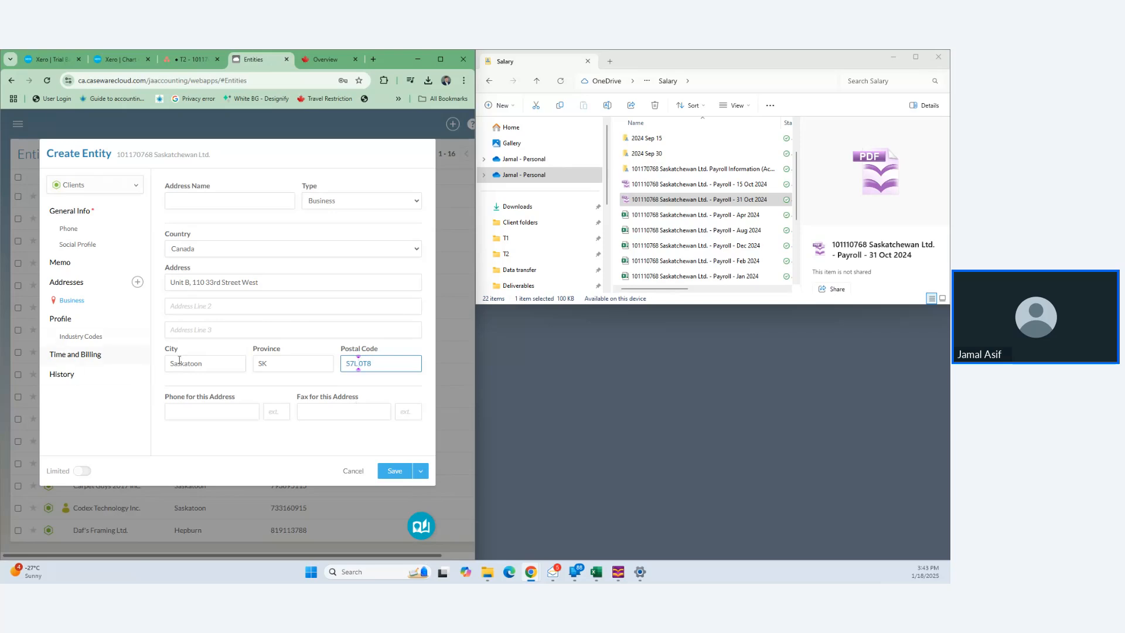
{"action": "left_click", "coordinate": [395, 472]}
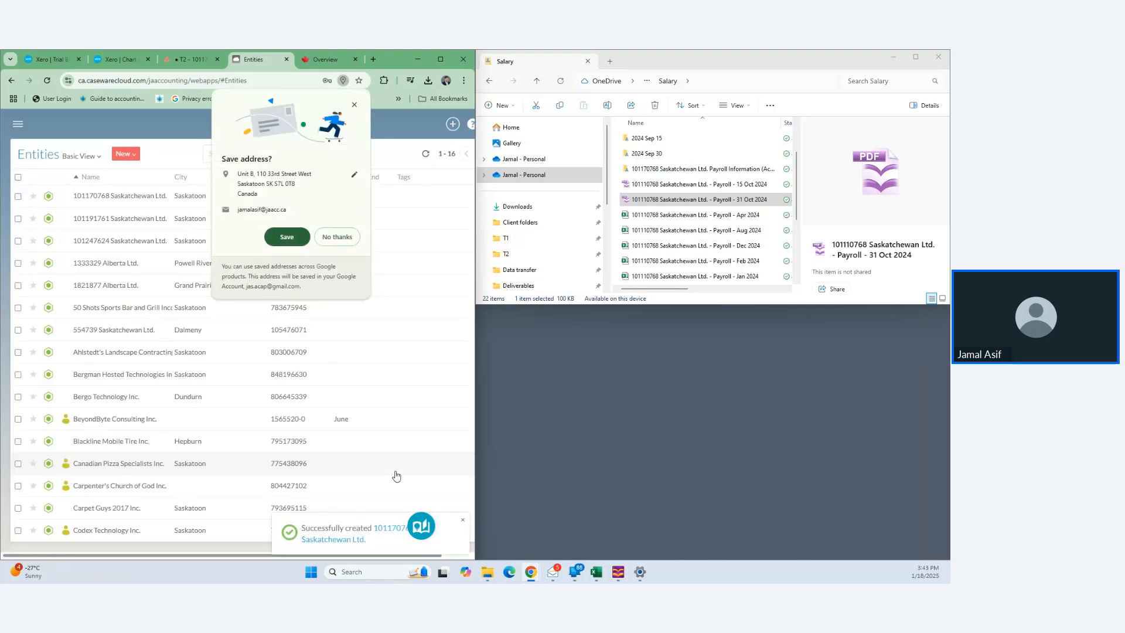
- Decline Chrome's save-address prompt, open the new entity's details page, and start adding a contact
{"action": "left_click", "coordinate": [344, 239]}
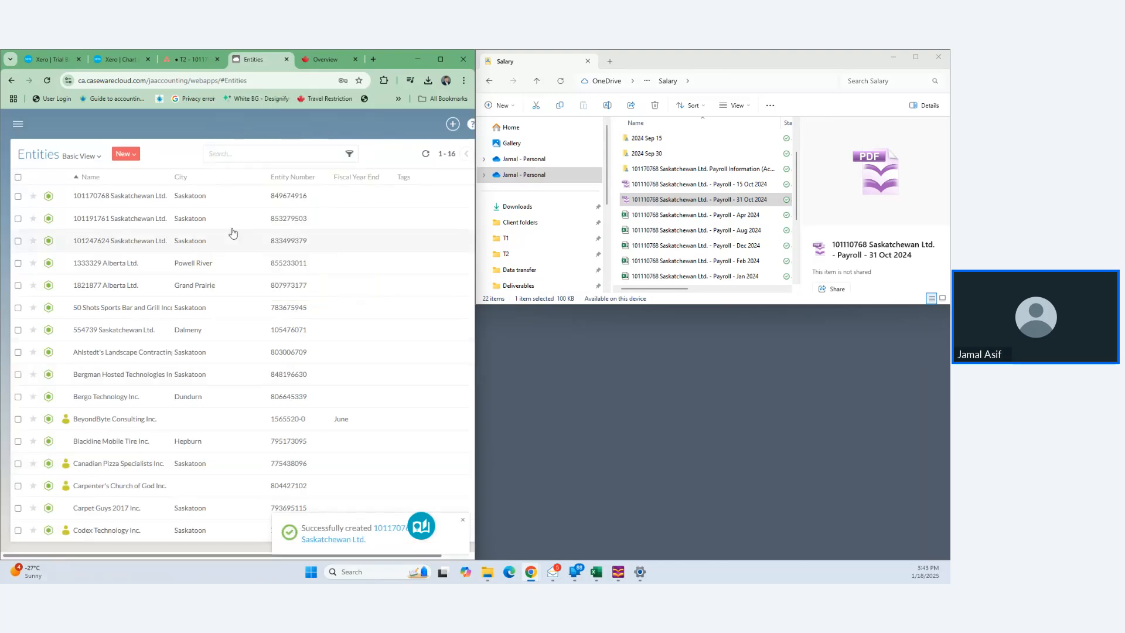
{"action": "left_click", "coordinate": [132, 196]}
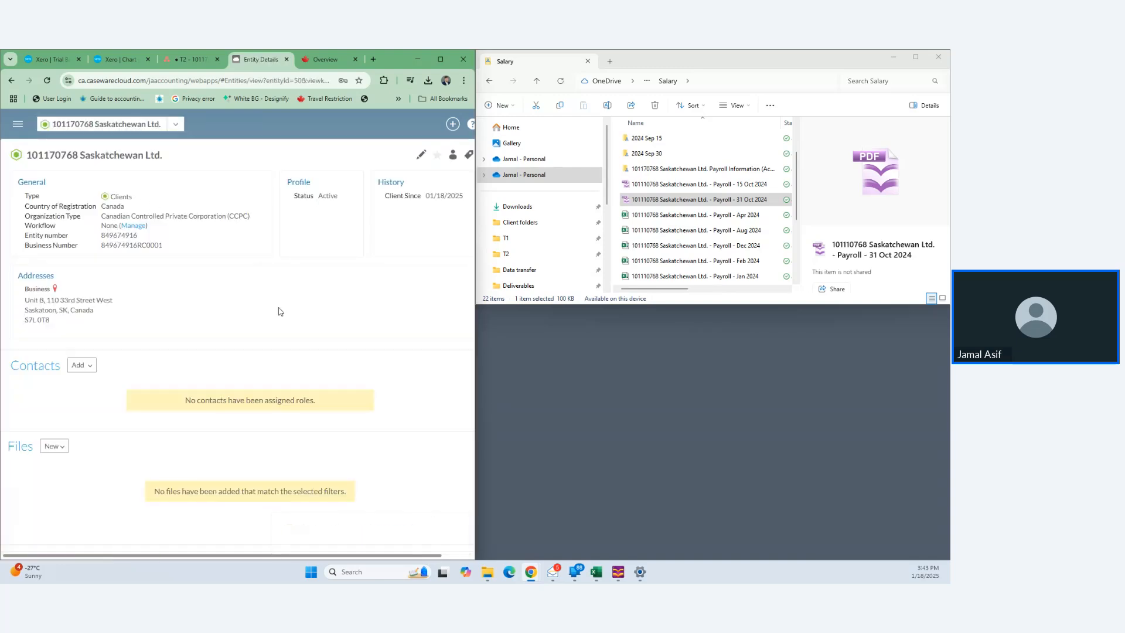
{"action": "left_click", "coordinate": [82, 365]}
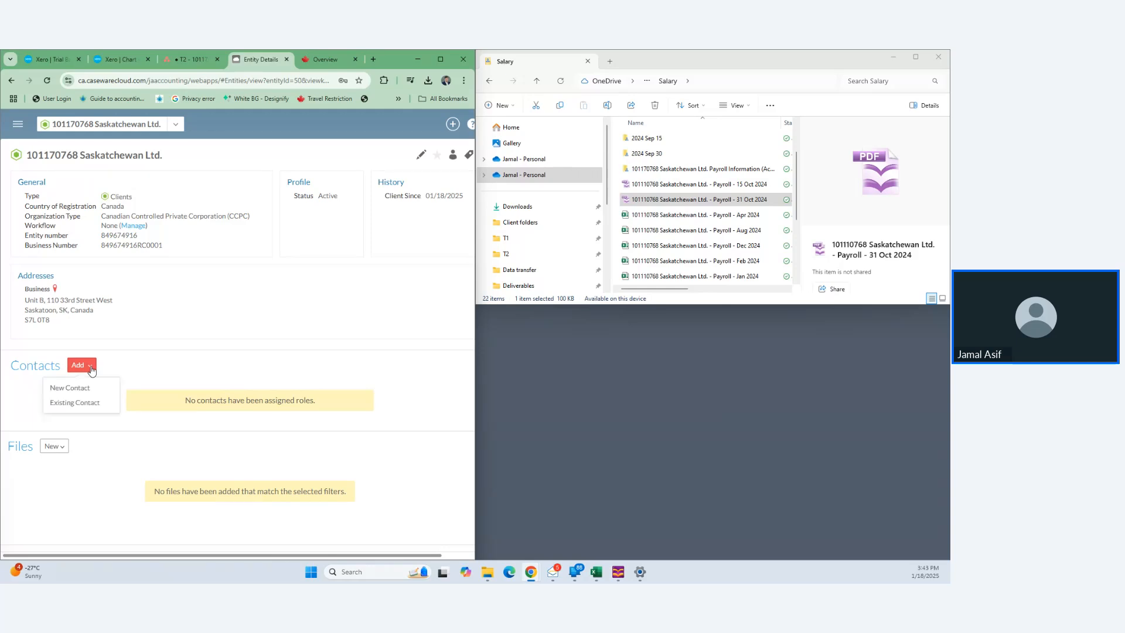
- Create a new contact with the director's first and last name and job title Director
{"action": "left_click", "coordinate": [85, 386]}
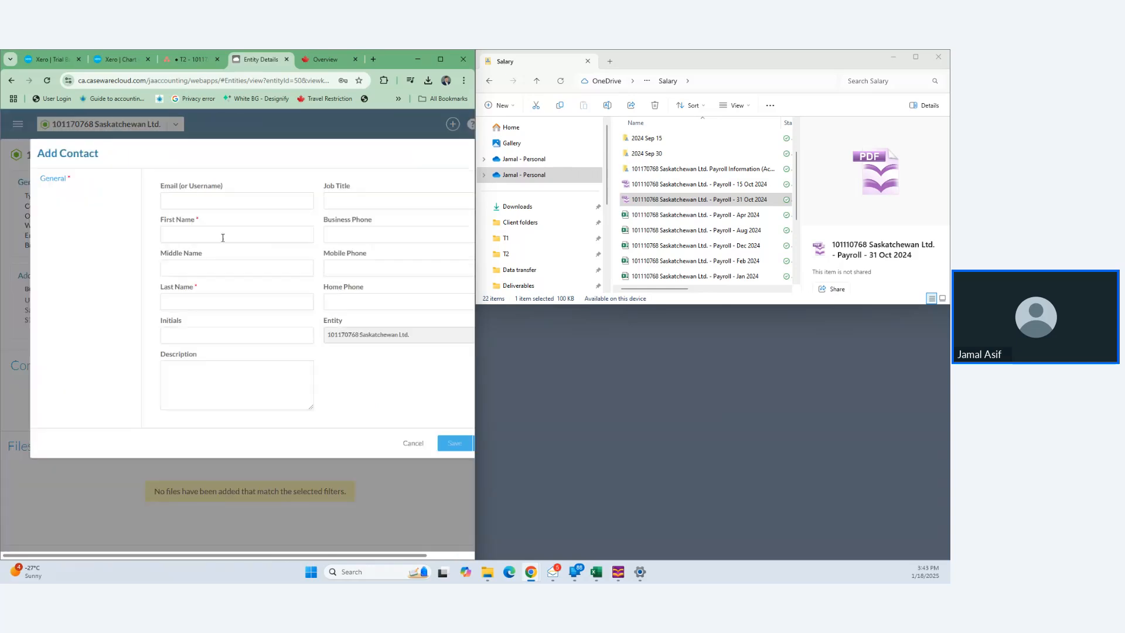
{"action": "left_click", "coordinate": [223, 237]}
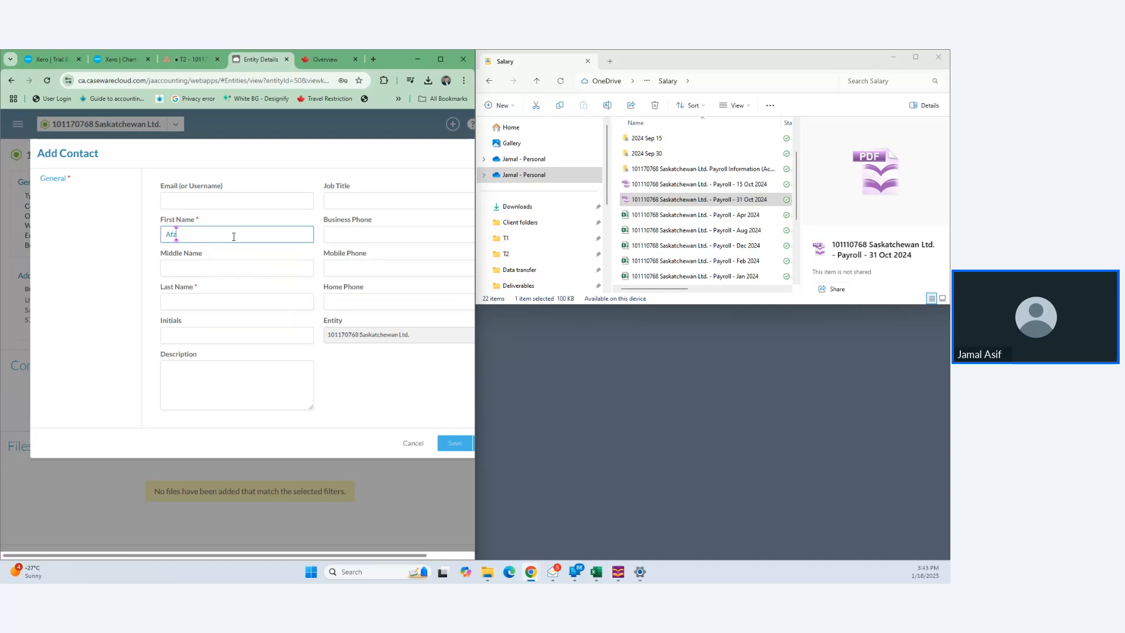
{"action": "key", "text": "Tab"}
{"action": "key", "text": "Tab"}
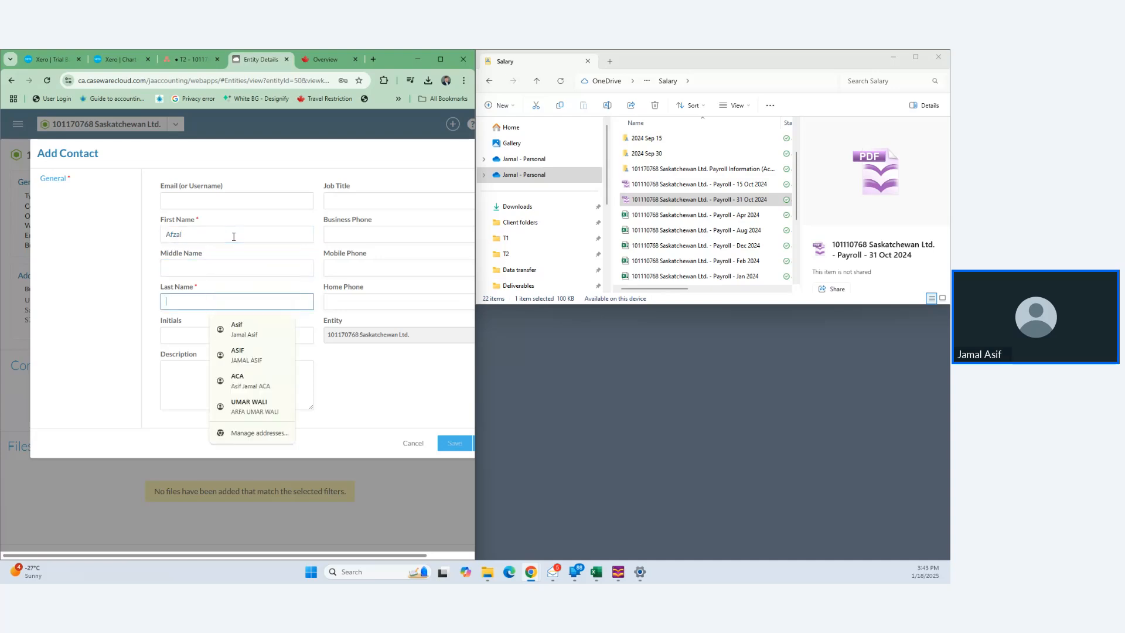
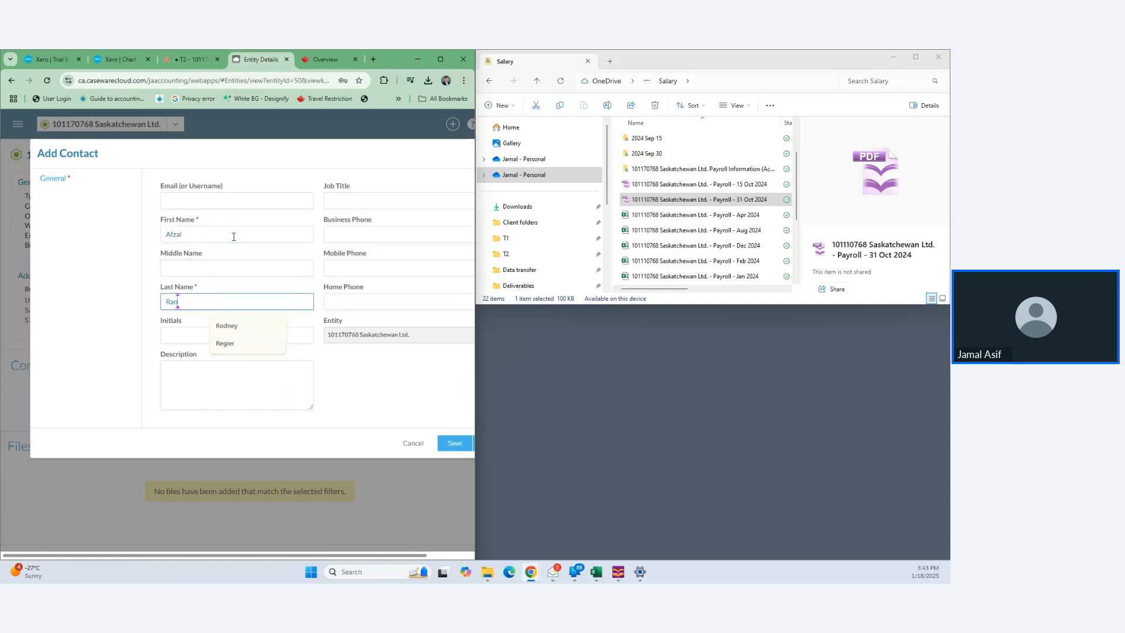
{"action": "key", "text": "Tab"}
{"action": "key", "text": "Tab"}
{"action": "key", "text": "Tab"}
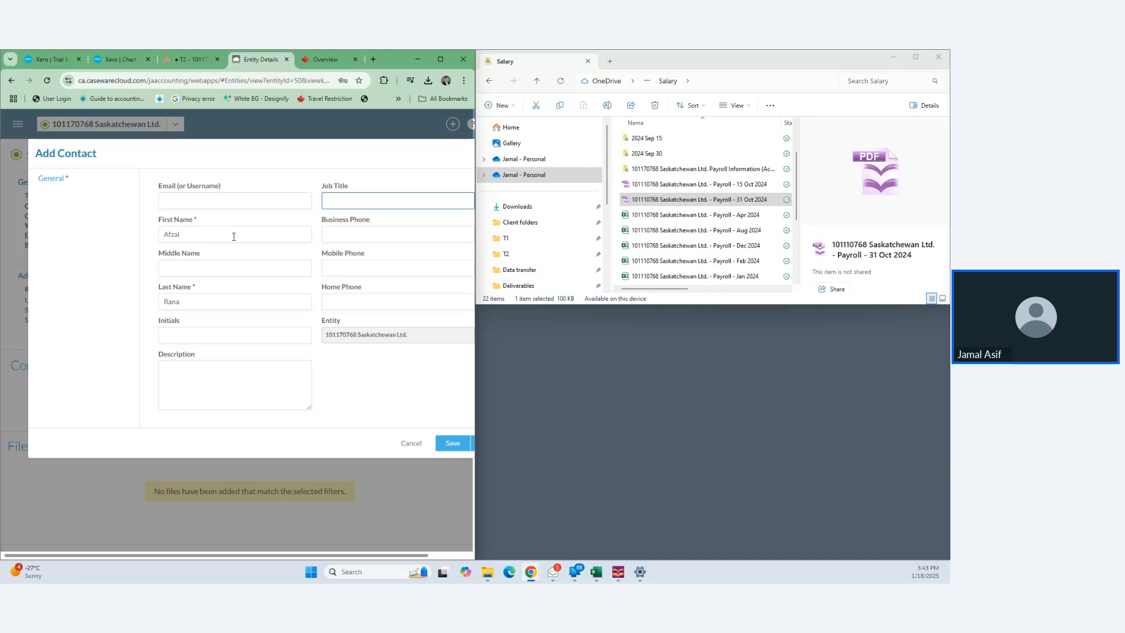
{"action": "type", "text": "Director"}
{"action": "left_click", "coordinate": [450, 444]}
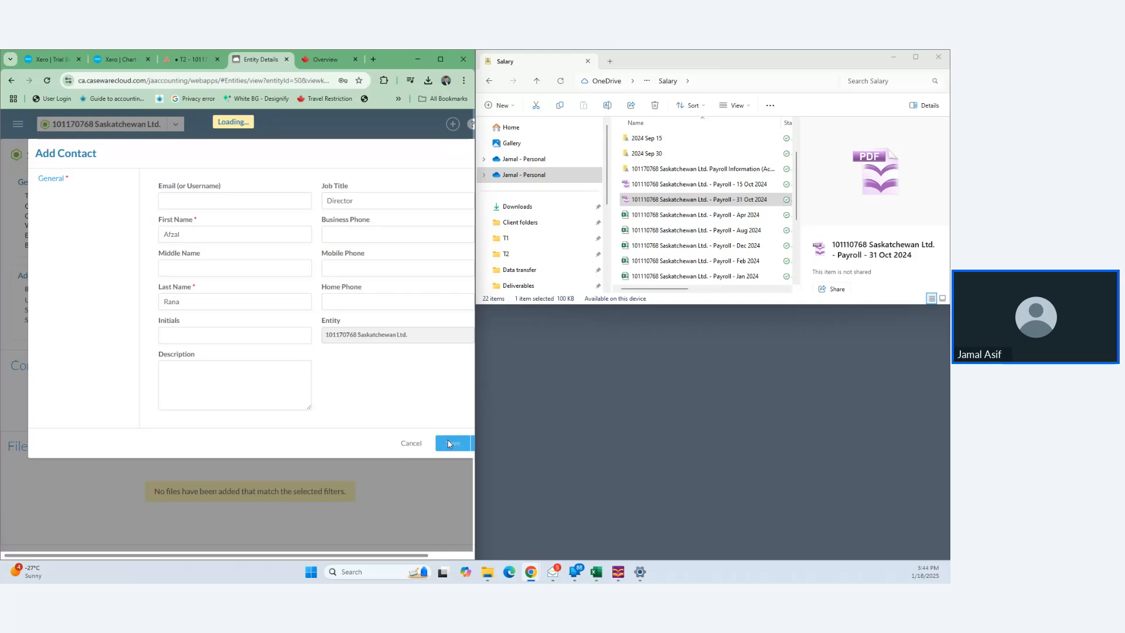
{"action": "scroll", "coordinate": [176, 428], "scroll_direction": "down", "scroll_amount": 2}
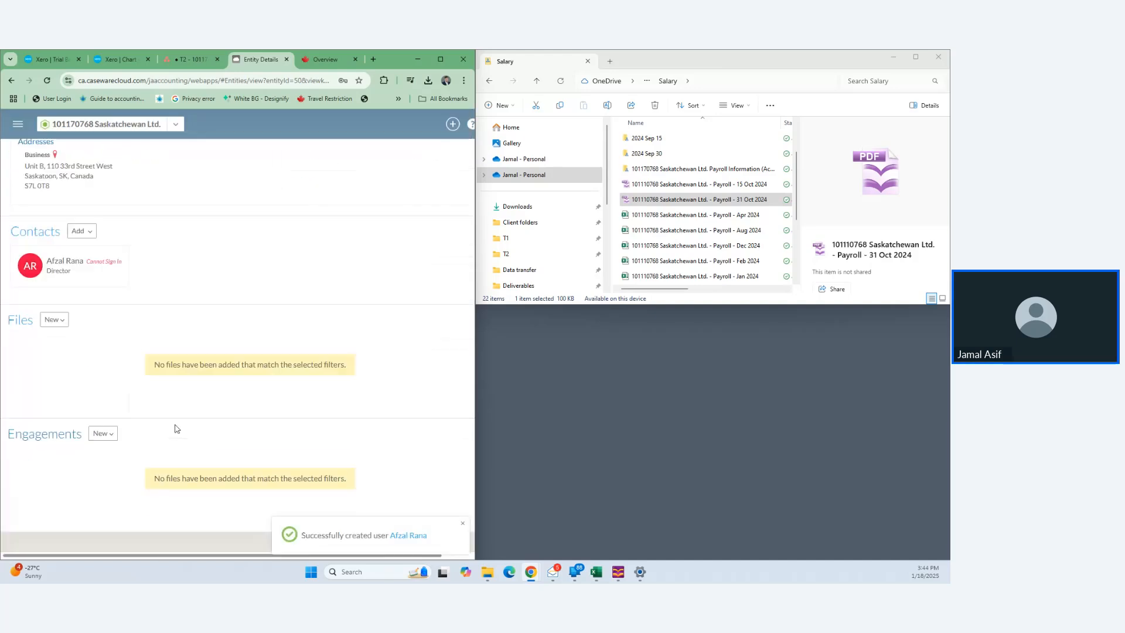
- Create a ReviewComp engagement named Annual Financial Statements 20241231 and save it
{"action": "left_click", "coordinate": [111, 436]}
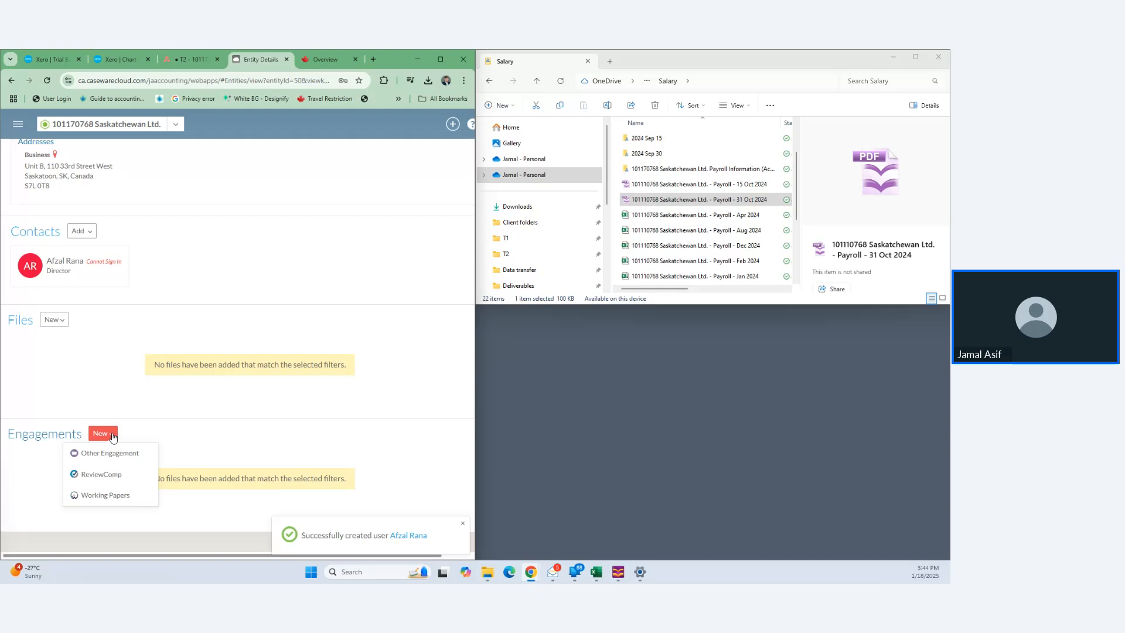
{"action": "left_click", "coordinate": [103, 475]}
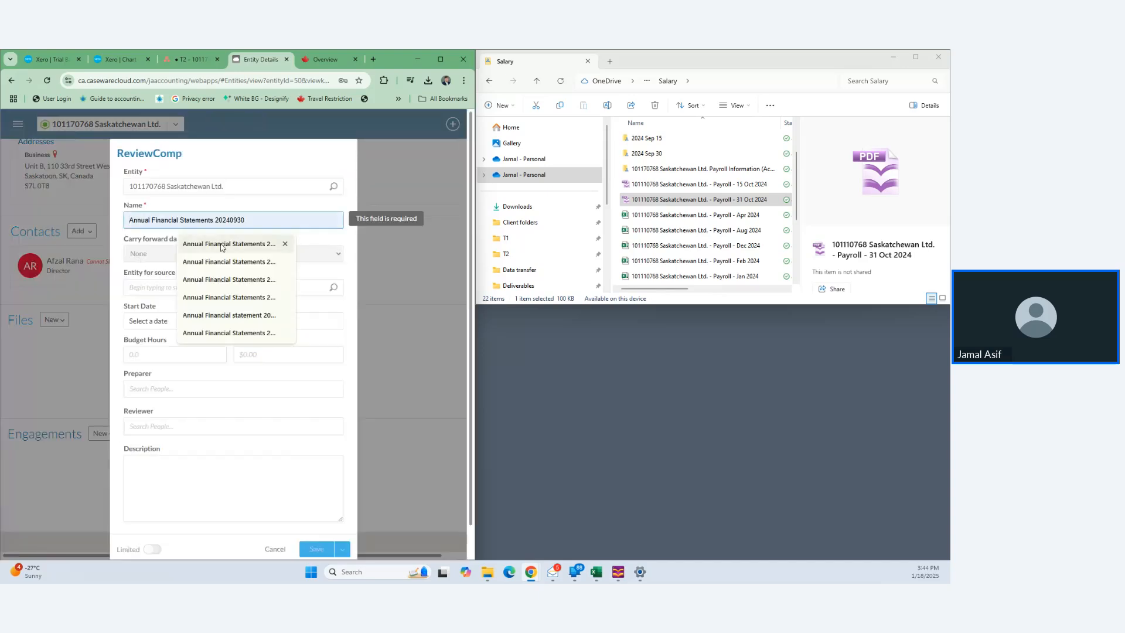
{"action": "left_click", "coordinate": [221, 245]}
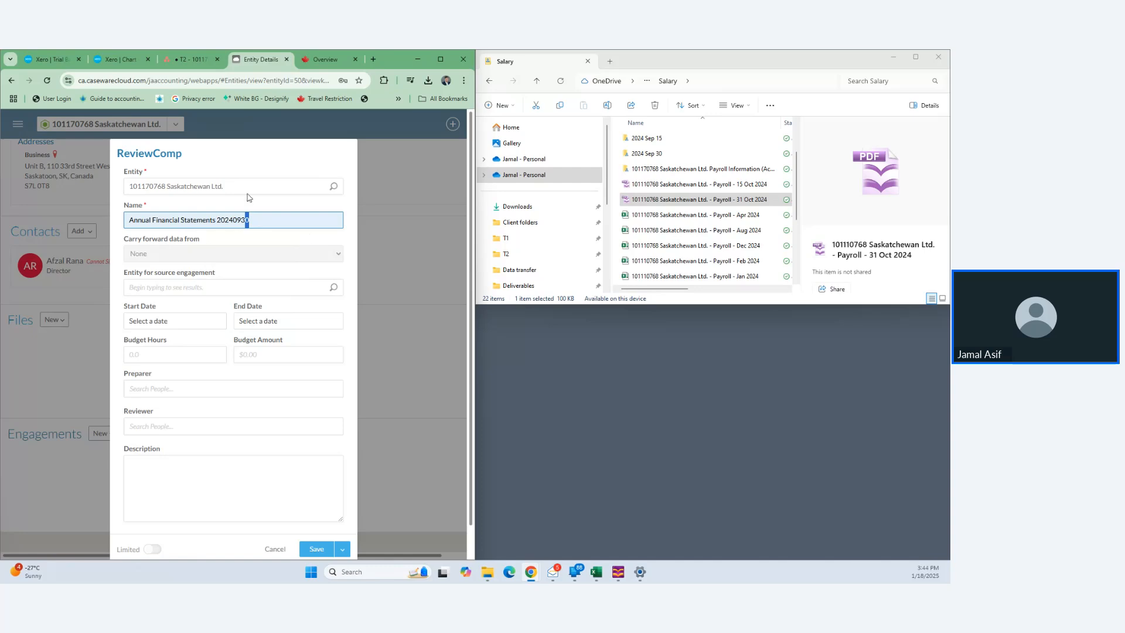
{"action": "type", "text": "1"}
{"action": "key", "text": "Left"}
{"action": "key", "text": "Left"}
{"action": "key", "text": "Left"}
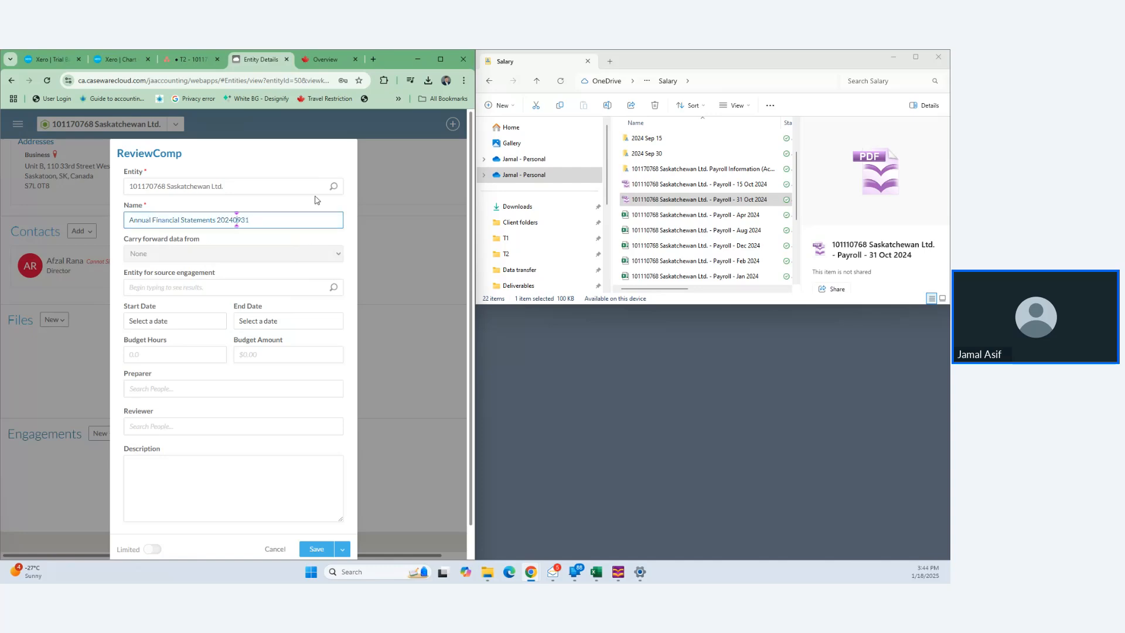
{"action": "key", "text": "shift+Left"}
{"action": "key", "text": "shift+Left"}
{"action": "type", "text": "12"}
{"action": "scroll", "coordinate": [300, 433], "scroll_direction": "down", "scroll_amount": 1}
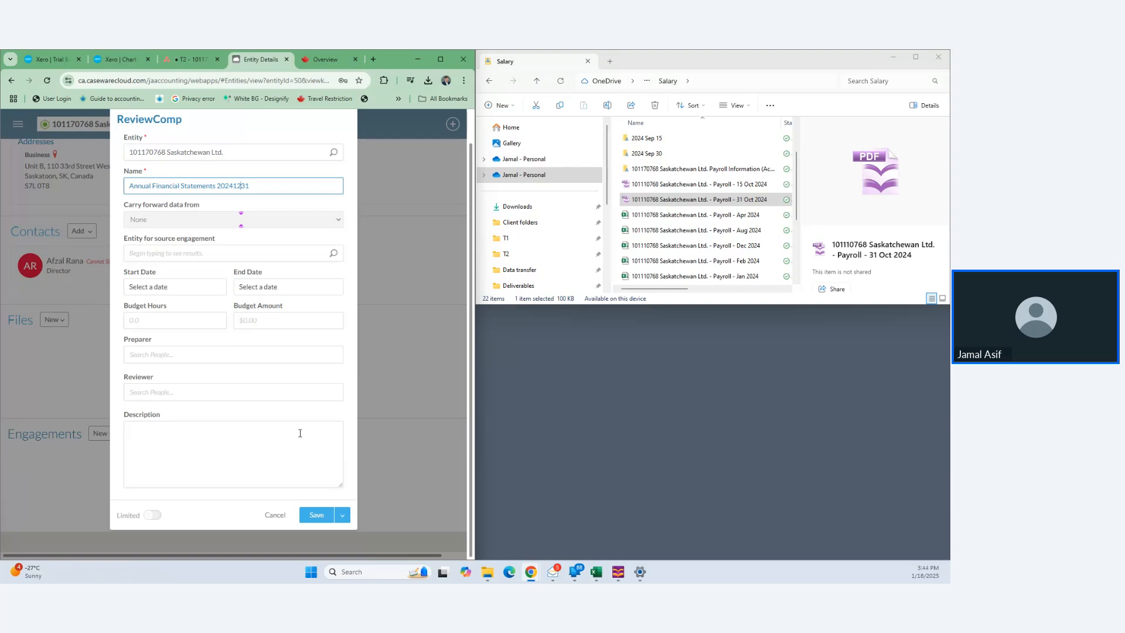
{"action": "left_click", "coordinate": [315, 516]}
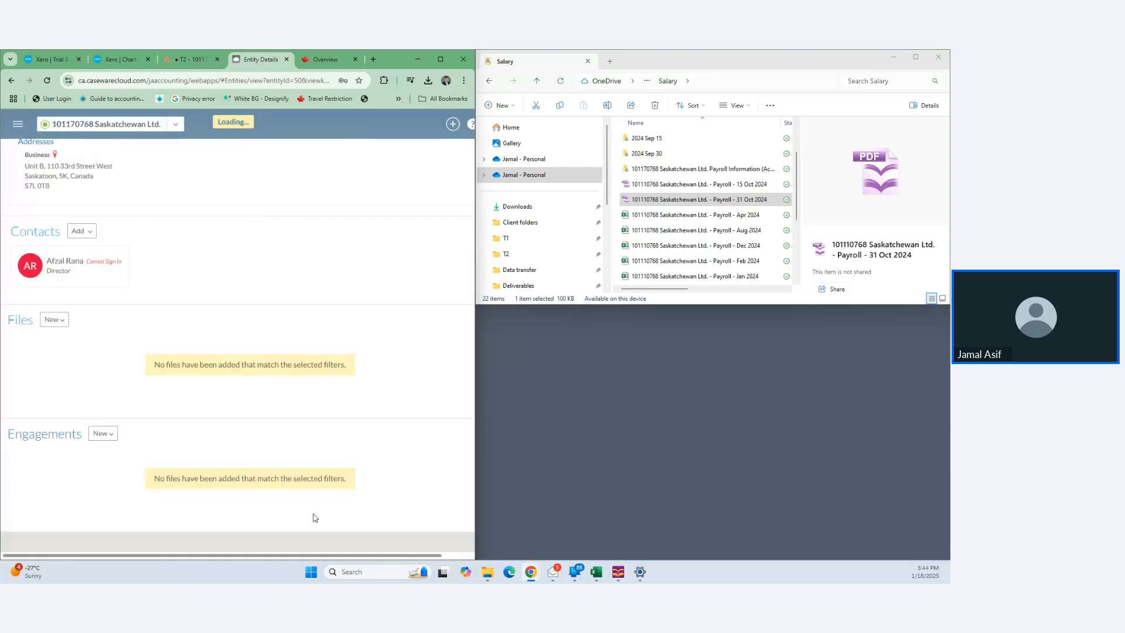
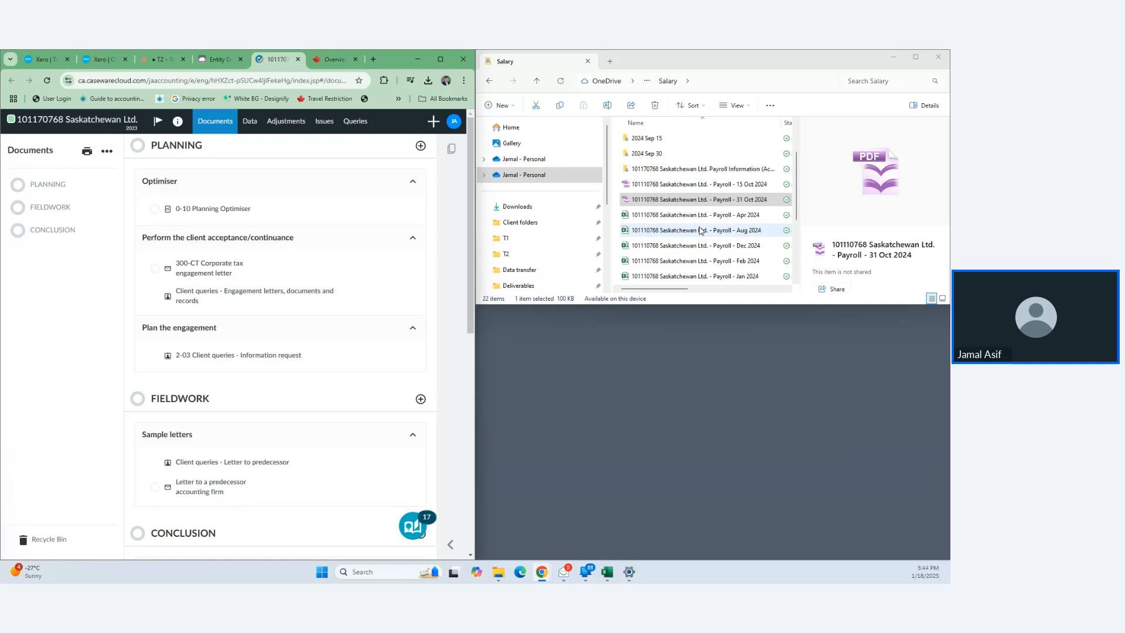
- In the entity properties, change the Year end date to December 31, 2024 and save
{"action": "left_click", "coordinate": [123, 125]}
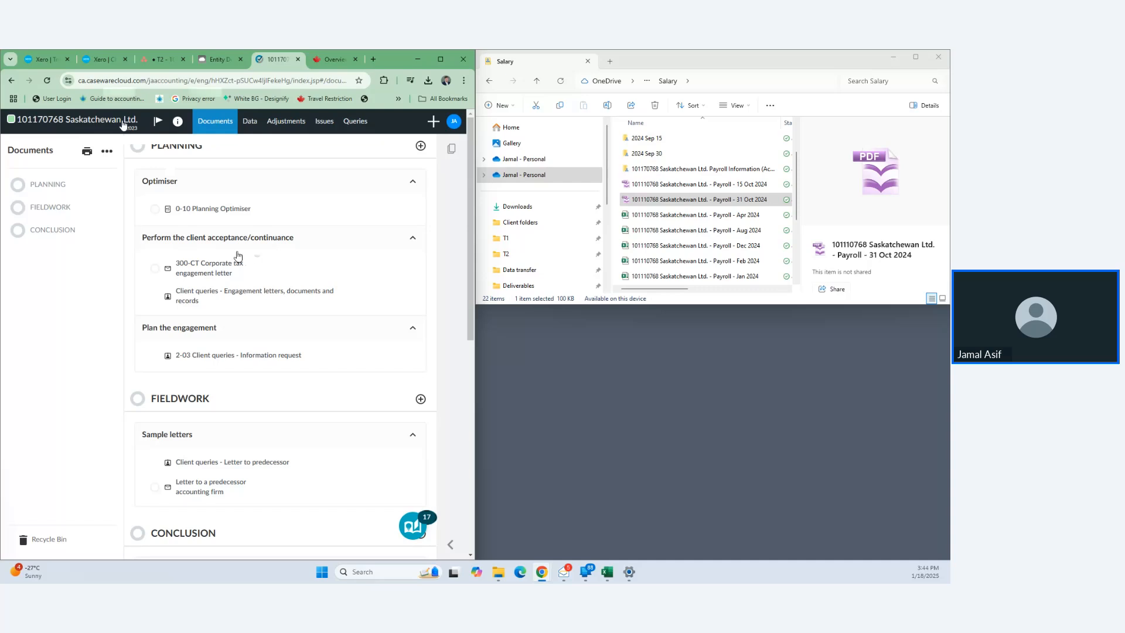
{"action": "left_click", "coordinate": [238, 253]}
{"action": "left_click", "coordinate": [291, 283]}
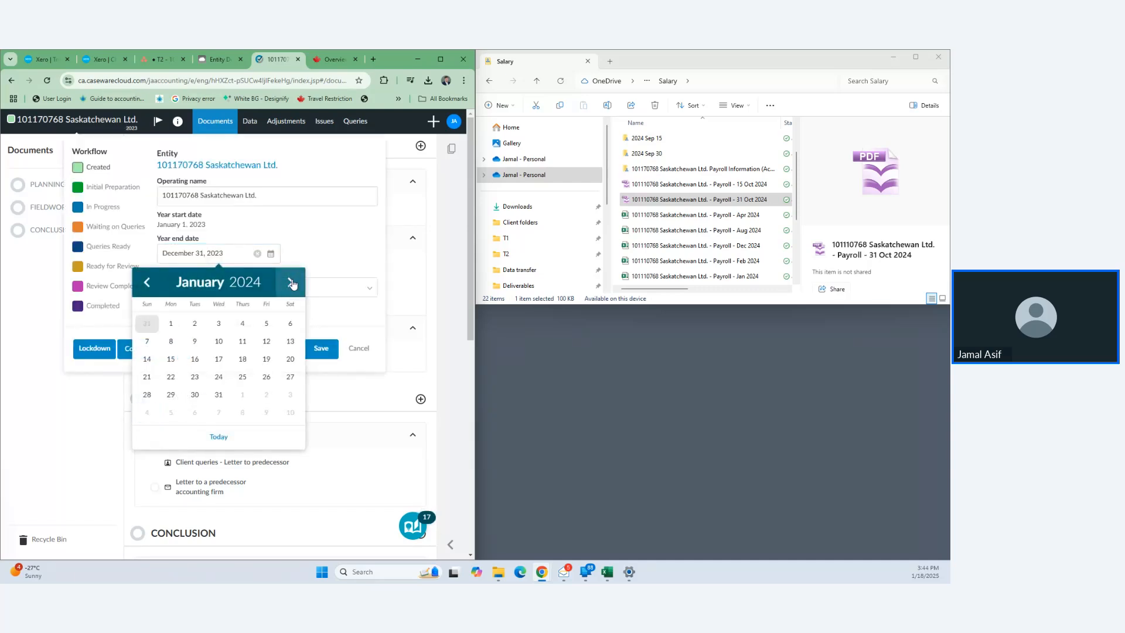
{"action": "left_click", "coordinate": [291, 282]}
{"action": "left_click", "coordinate": [291, 283]}
{"action": "left_click", "coordinate": [291, 283]}
{"action": "left_click", "coordinate": [291, 283]}
{"action": "left_click", "coordinate": [291, 283]}
{"action": "left_click", "coordinate": [291, 283]}
{"action": "left_click", "coordinate": [291, 283]}
{"action": "left_click", "coordinate": [291, 283]}
{"action": "left_click", "coordinate": [291, 283]}
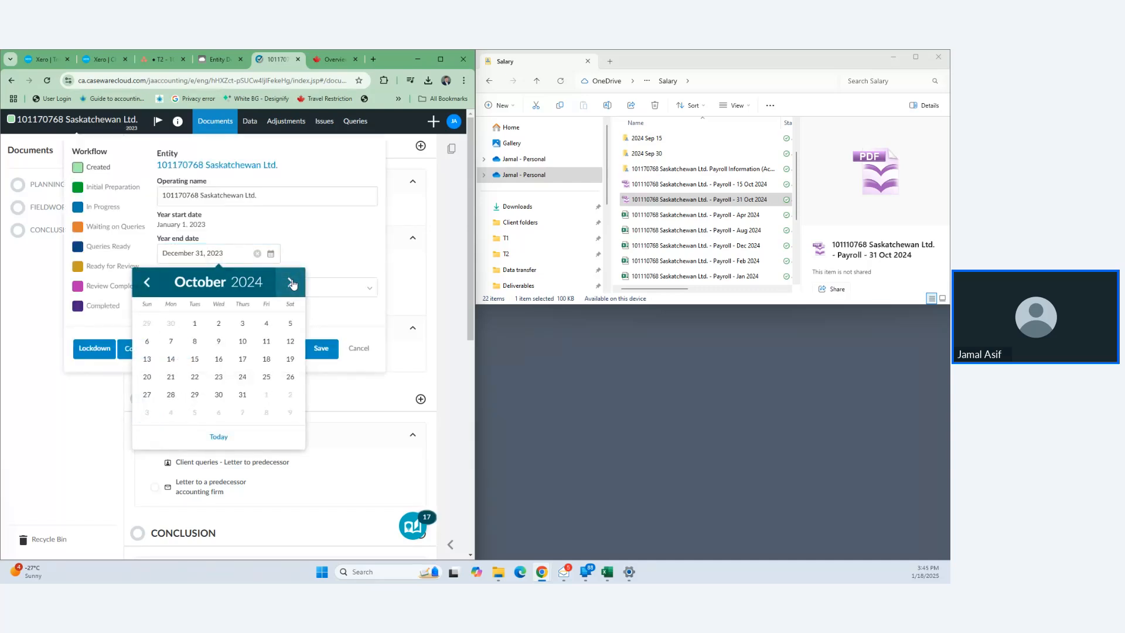
{"action": "left_click", "coordinate": [291, 283]}
{"action": "left_click", "coordinate": [291, 283]}
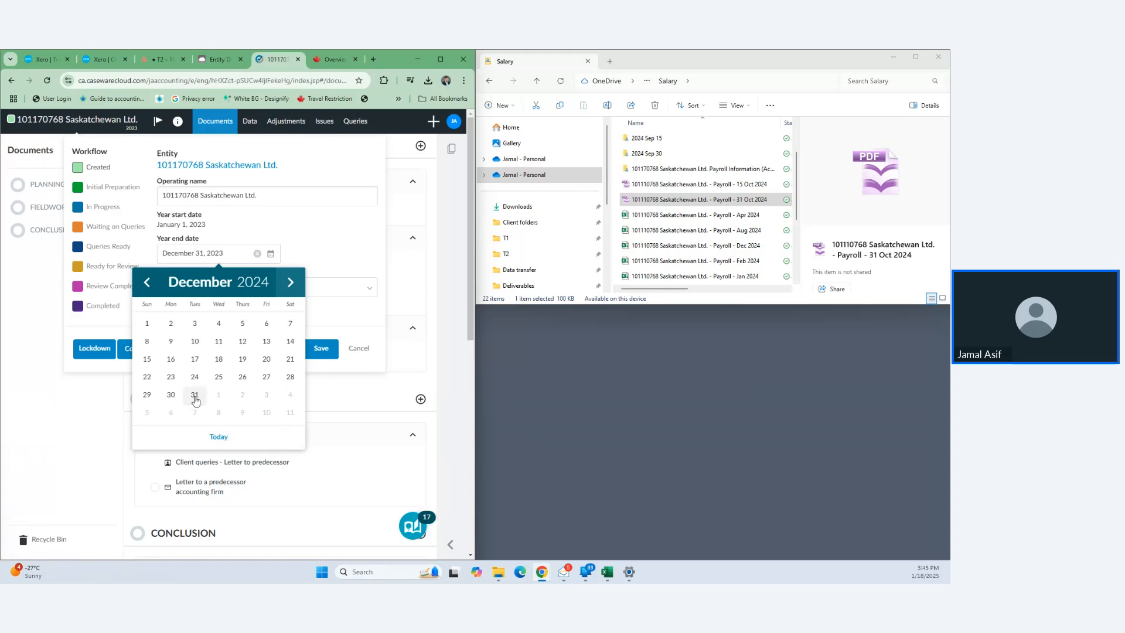
{"action": "left_click", "coordinate": [195, 395]}
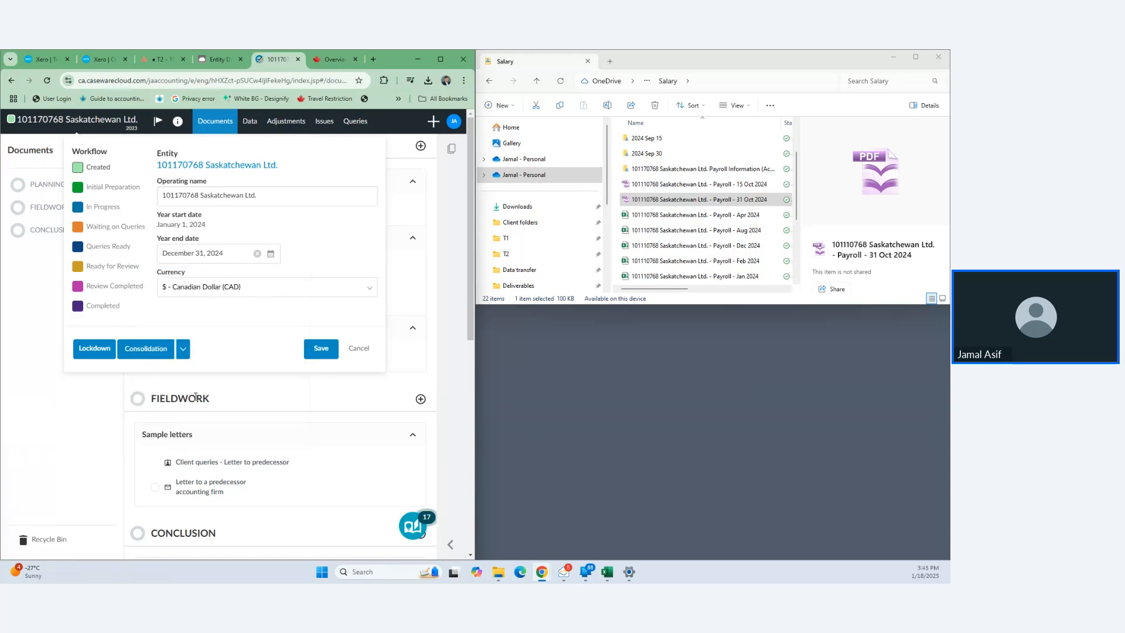
{"action": "left_click", "coordinate": [321, 349]}
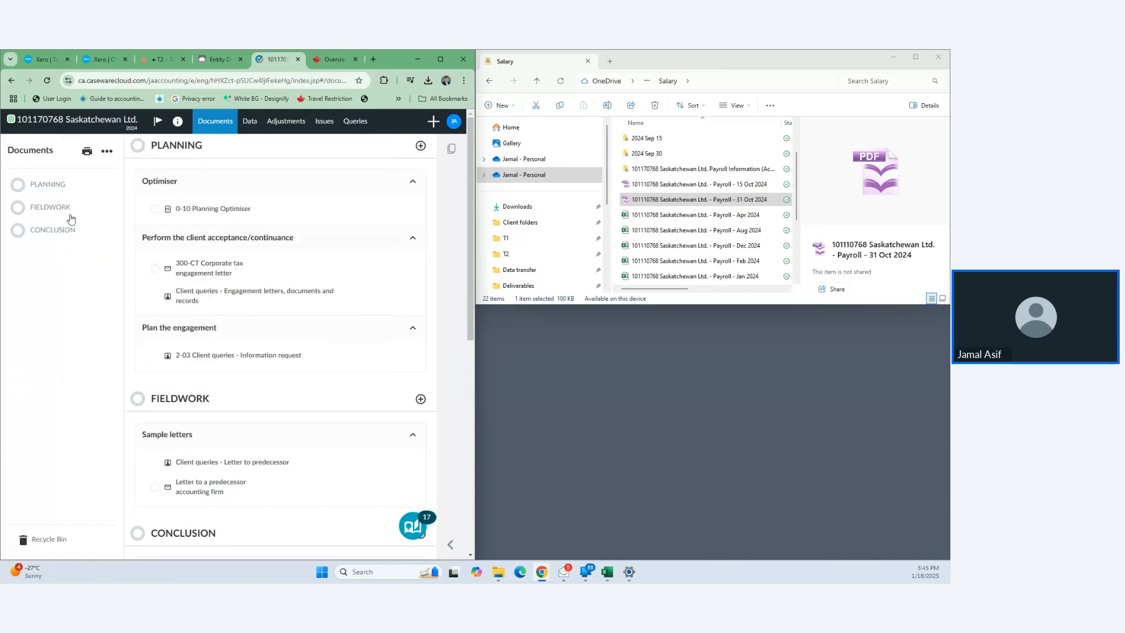
- Go to the engagement's Data section to add a new dataset
{"action": "left_click", "coordinate": [250, 121]}
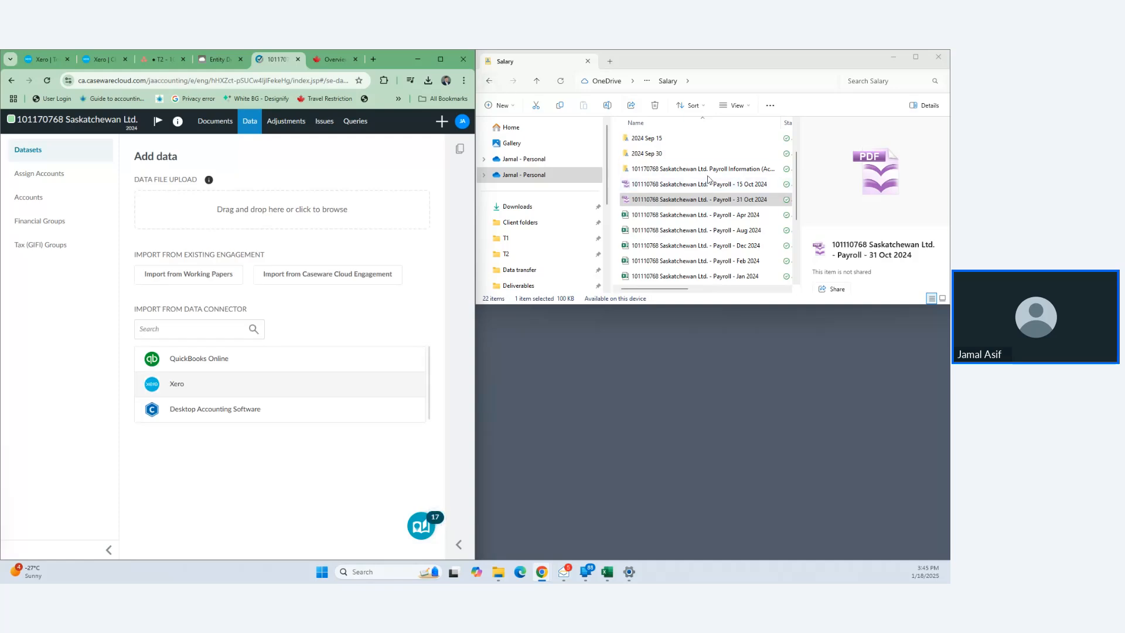
{"action": "scroll", "coordinate": [688, 173], "scroll_direction": "up", "scroll_amount": 2}
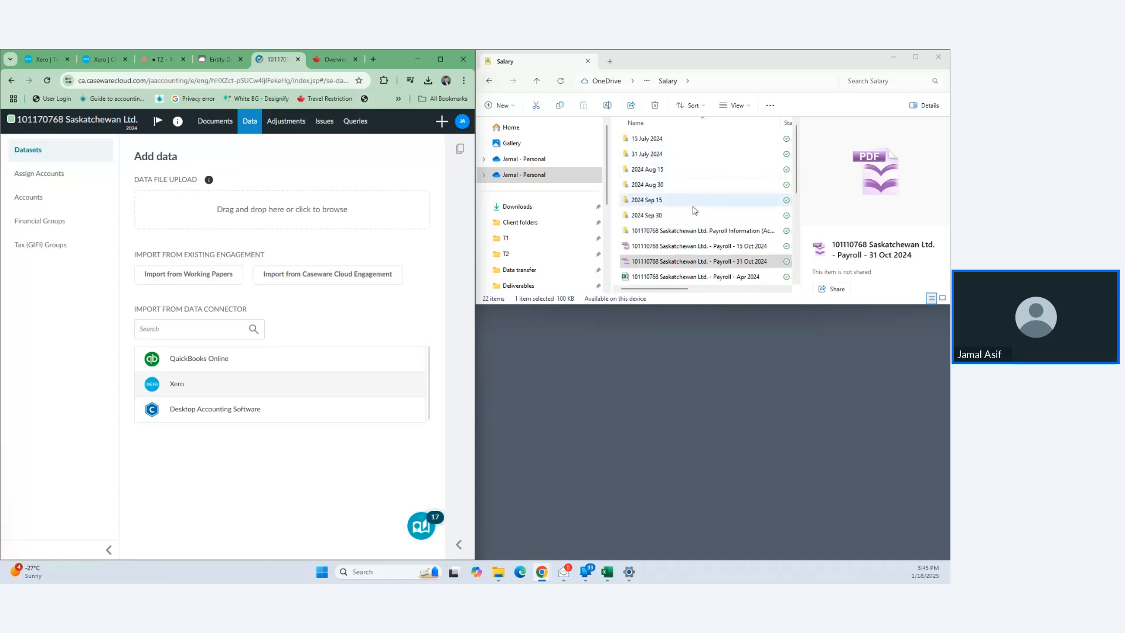
{"action": "scroll", "coordinate": [693, 211], "scroll_direction": "down", "scroll_amount": 3}
{"action": "scroll", "coordinate": [693, 210], "scroll_direction": "up", "scroll_amount": 3}
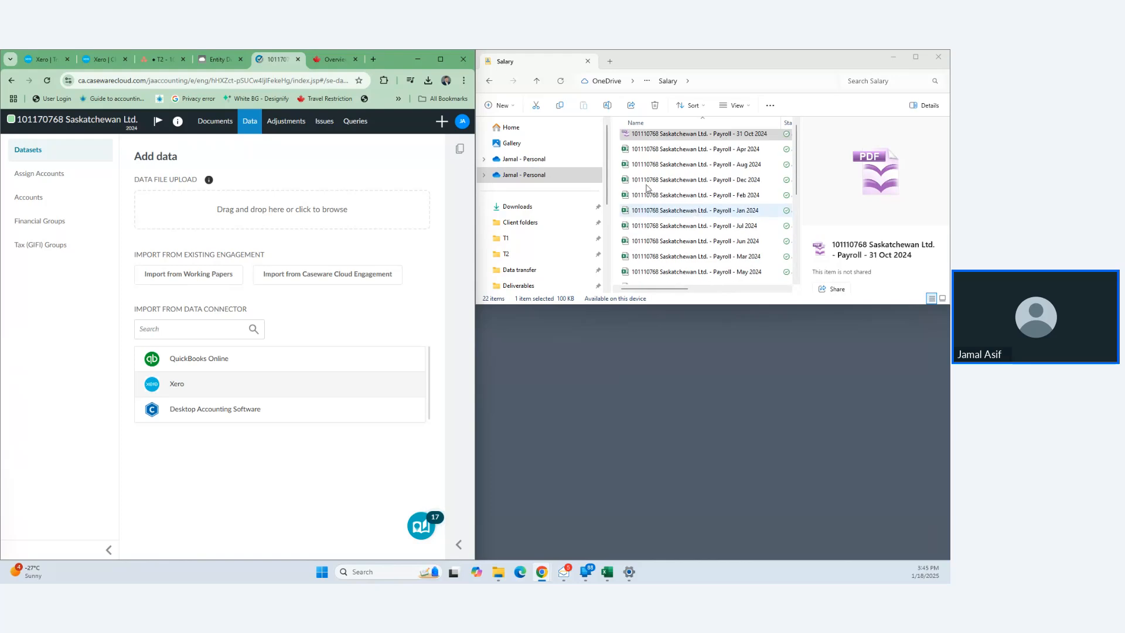
- In File Explorer, go to Corporate Tax Return > 2024 and select Trial Balance - 2024.csv
{"action": "left_click", "coordinate": [521, 100]}
{"action": "key", "text": "alt+Up"}
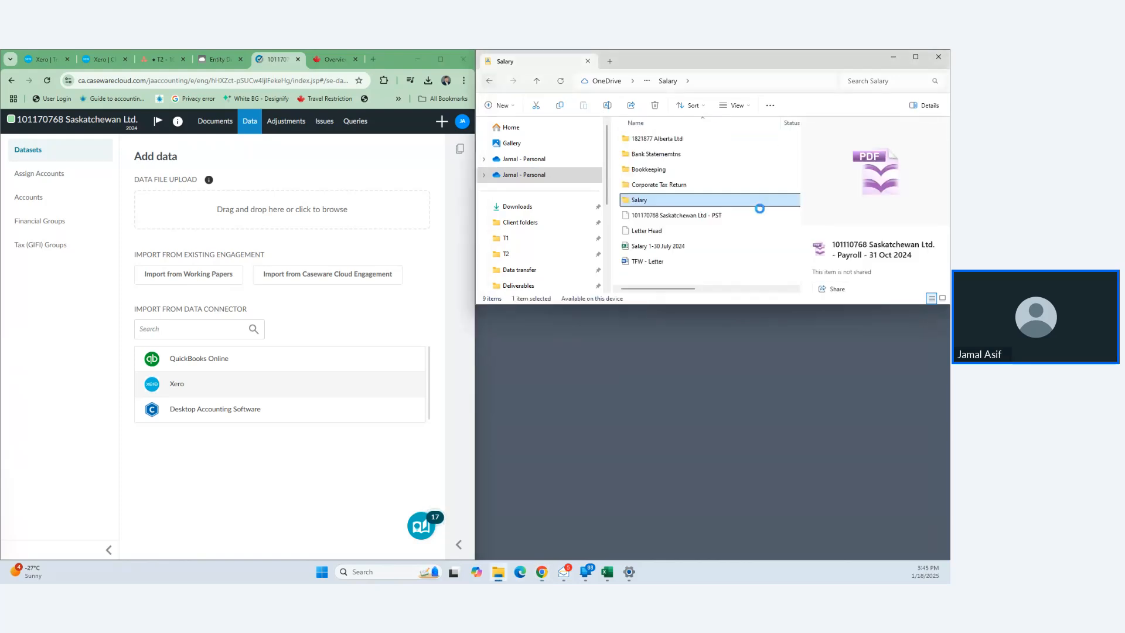
{"action": "left_click", "coordinate": [697, 192]}
{"action": "double_click", "coordinate": [697, 192]}
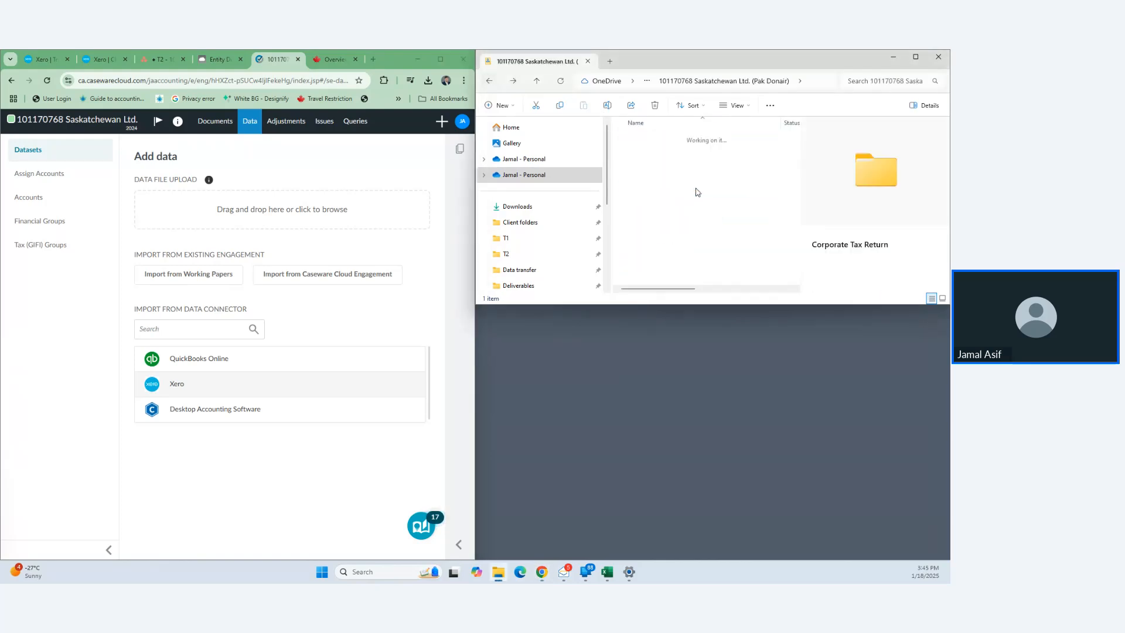
{"action": "left_click", "coordinate": [665, 138]}
{"action": "double_click", "coordinate": [665, 139]}
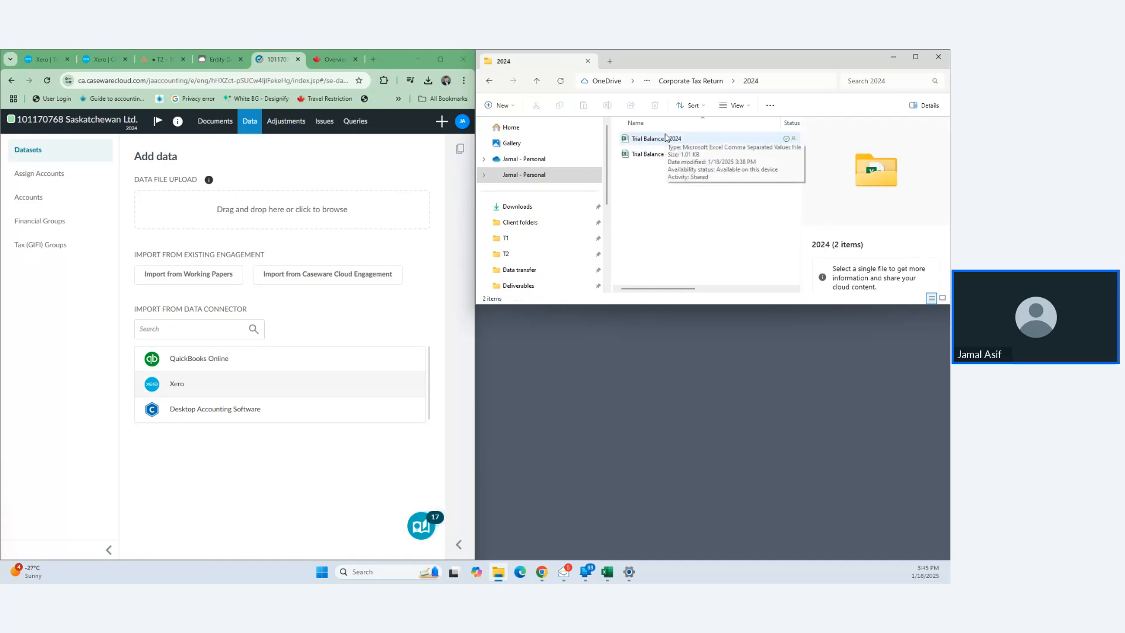
{"action": "left_click_drag", "start_coordinate": [683, 289], "coordinate": [786, 284]}
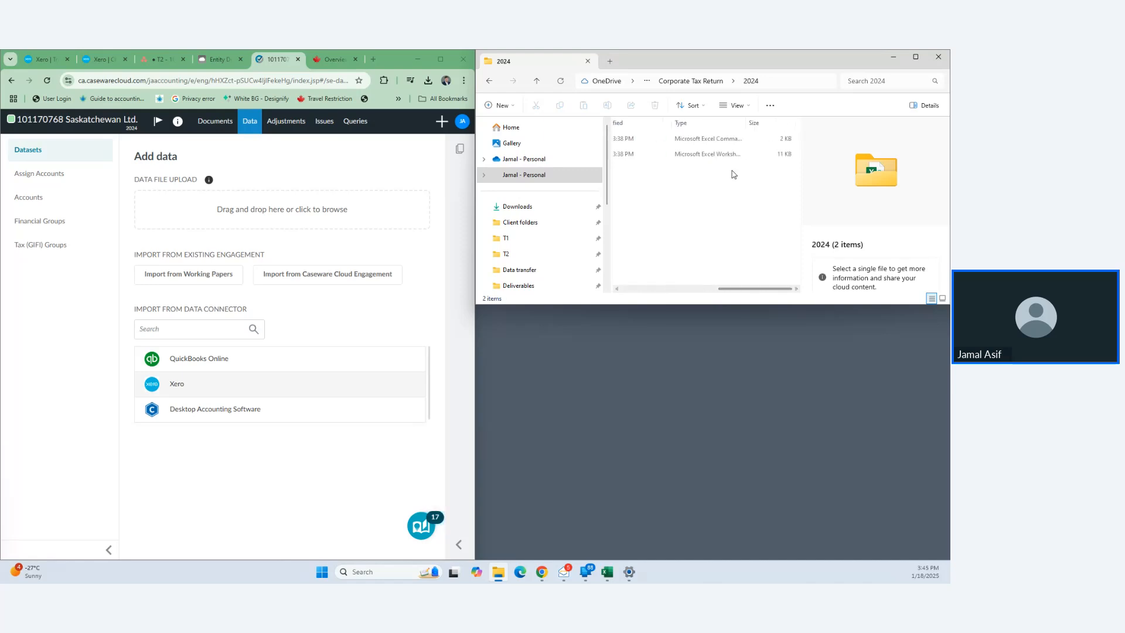
{"action": "left_click", "coordinate": [714, 141]}
- Upload Trial Balance - 2024.csv as a Trial balance dataset with row 1 as header
{"action": "left_click_drag", "start_coordinate": [713, 143], "coordinate": [288, 221]}
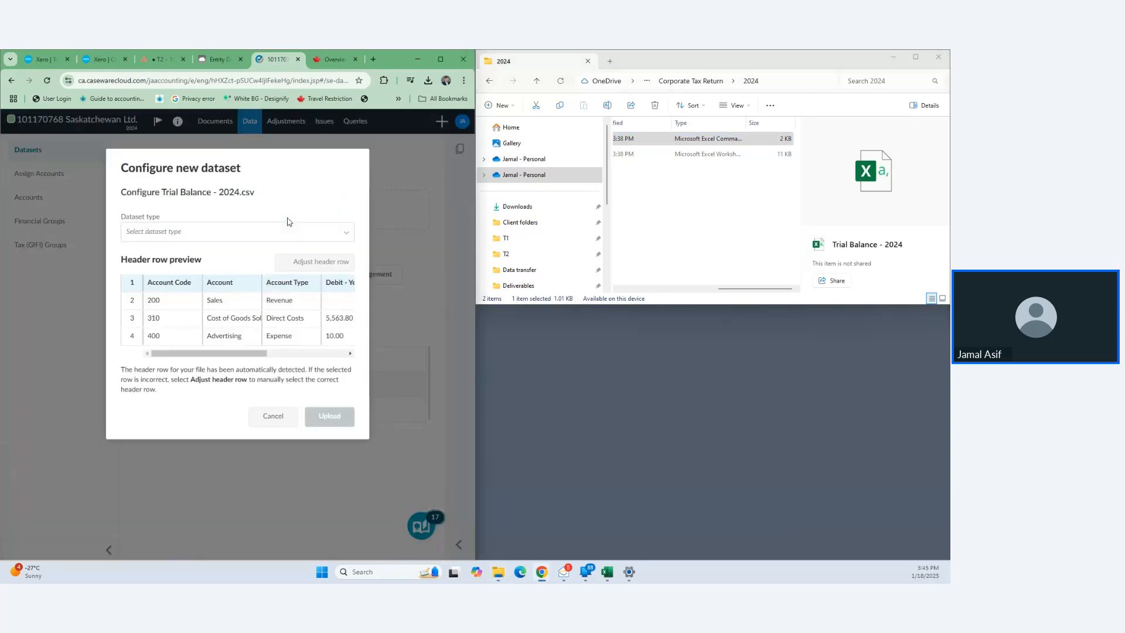
{"action": "left_click", "coordinate": [347, 233]}
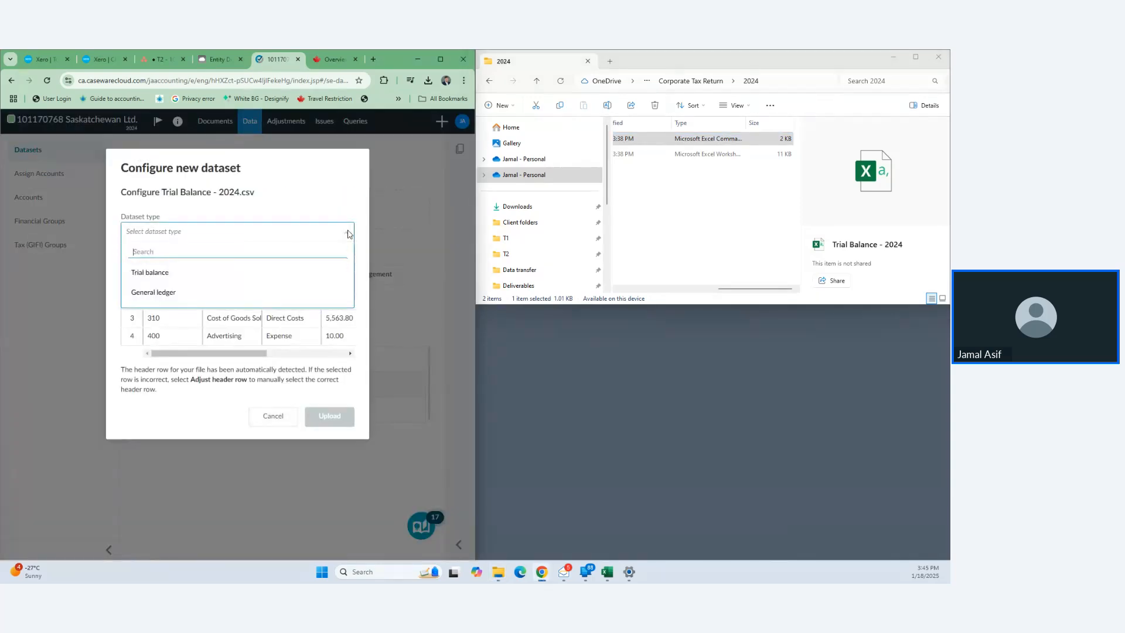
{"action": "left_click", "coordinate": [147, 274]}
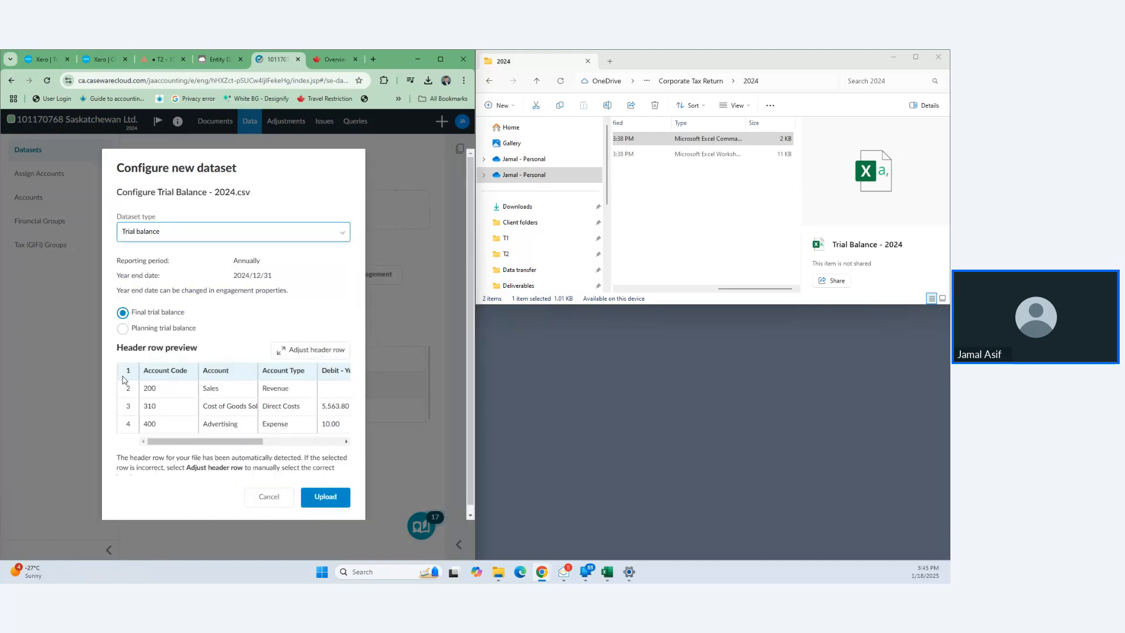
{"action": "scroll", "coordinate": [262, 377], "scroll_direction": "down", "scroll_amount": 1}
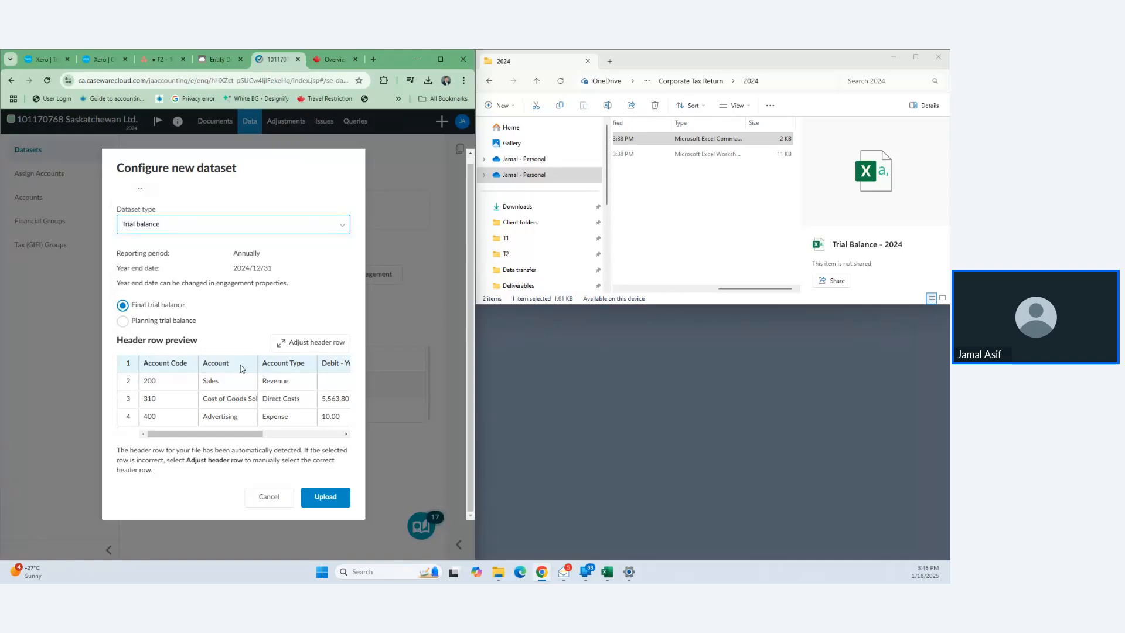
{"action": "left_click", "coordinate": [310, 342]}
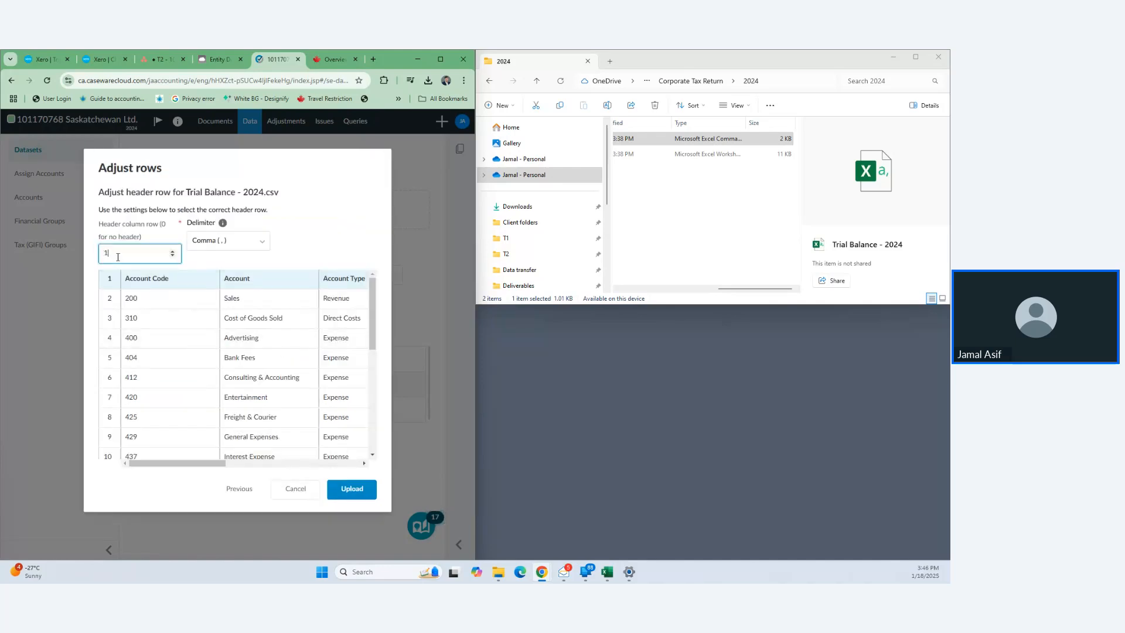
{"action": "type", "text": "5"}
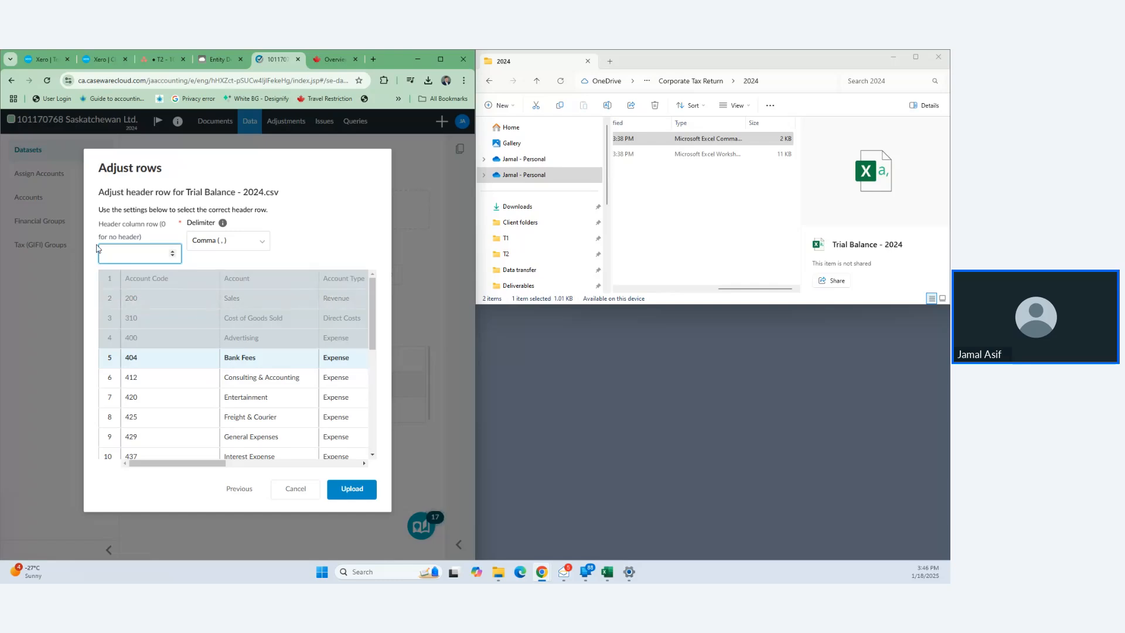
{"action": "type", "text": "1"}
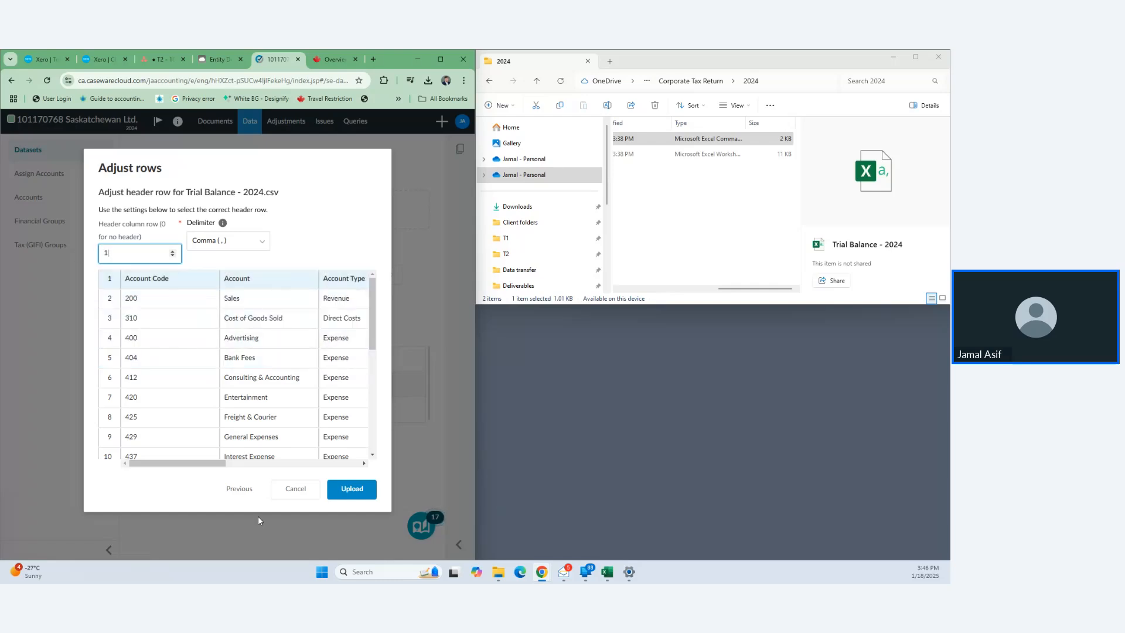
{"action": "left_click", "coordinate": [352, 490]}
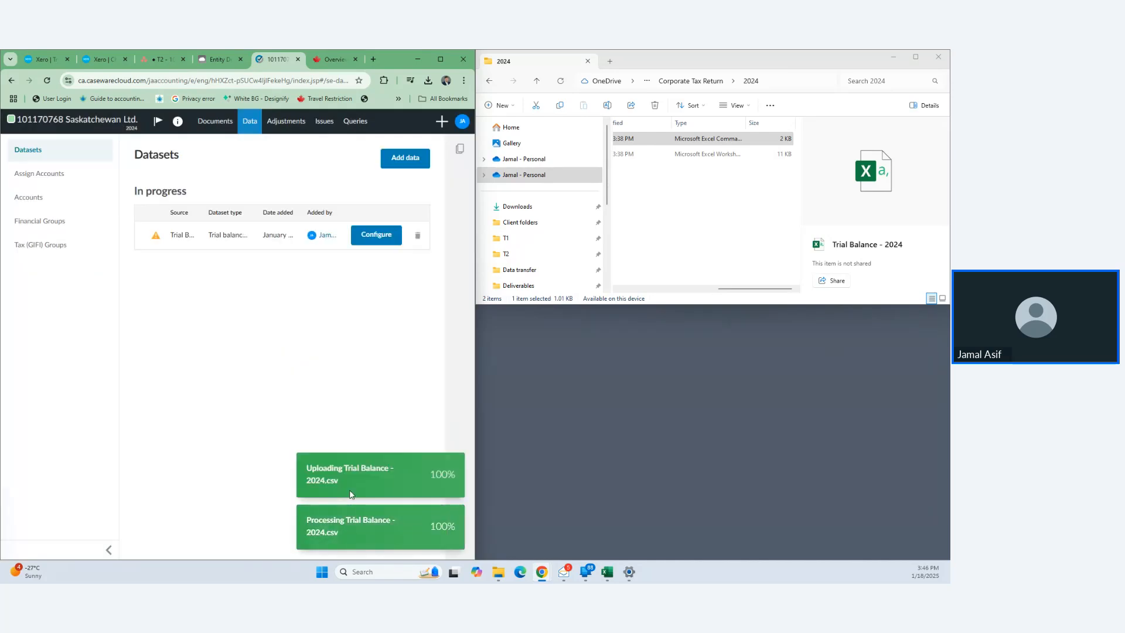
- Map Account Code as the account number and Account as the account name
{"action": "left_click", "coordinate": [387, 239]}
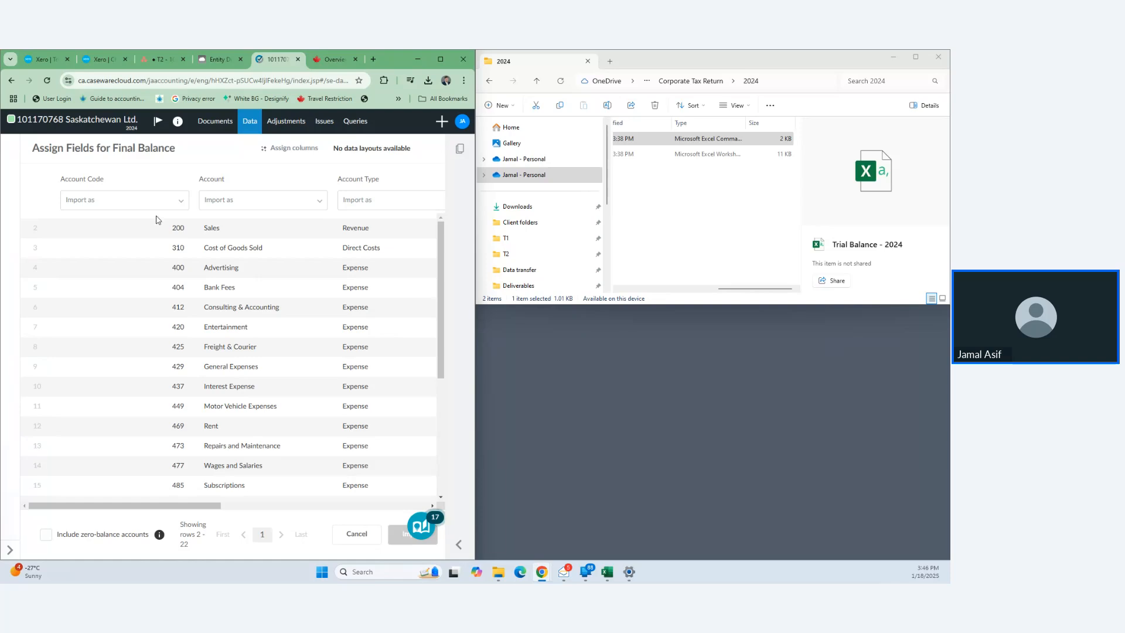
{"action": "left_click", "coordinate": [173, 203]}
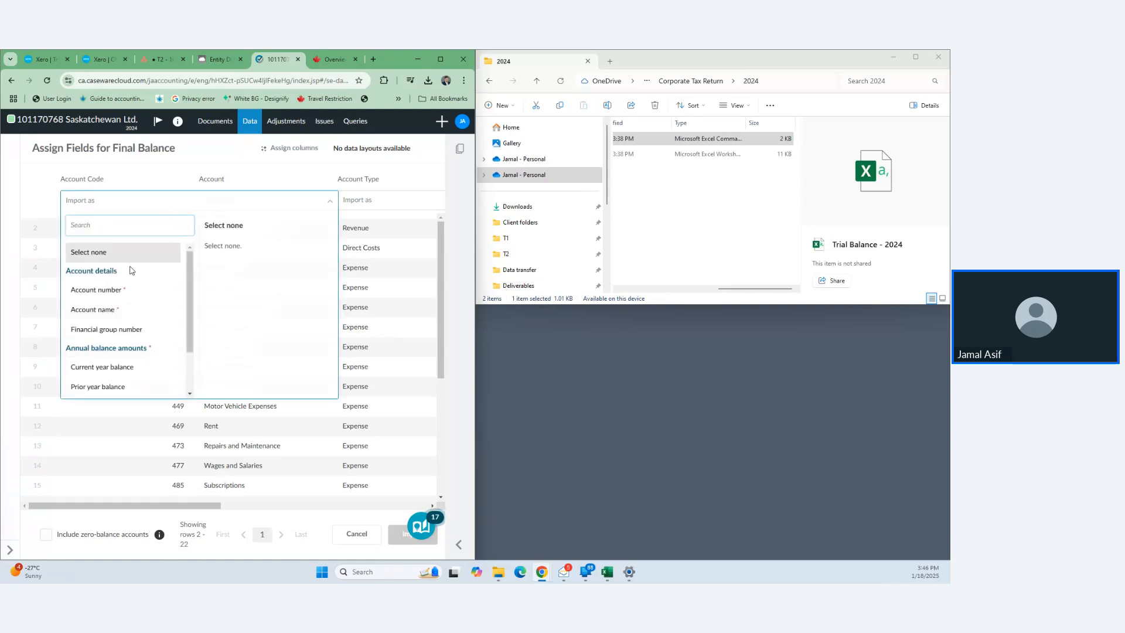
{"action": "left_click", "coordinate": [125, 291]}
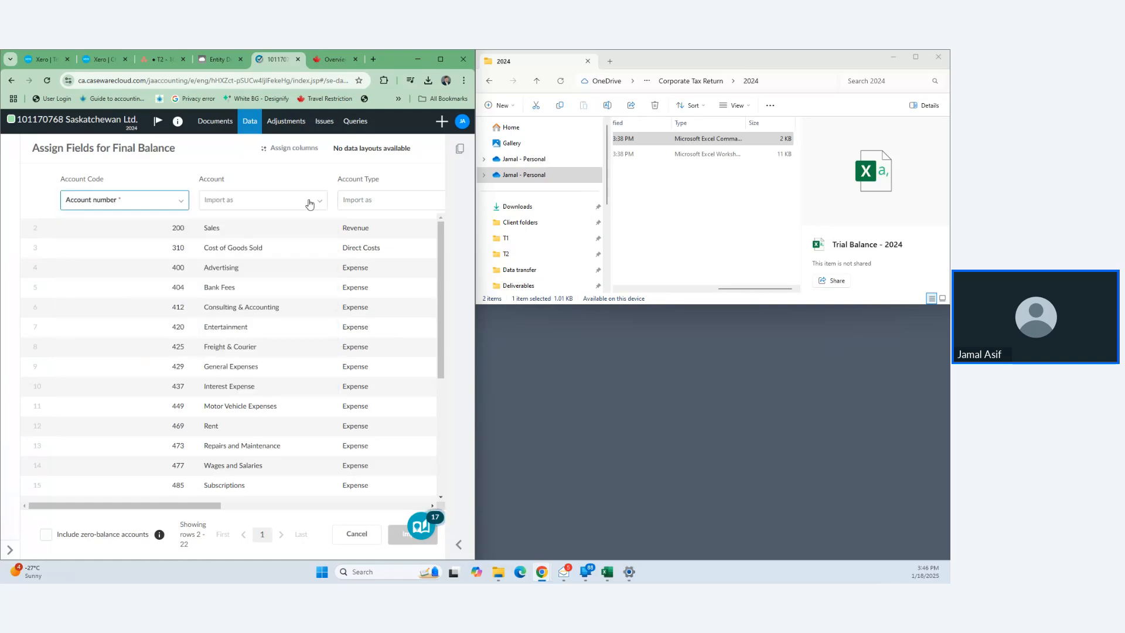
{"action": "left_click", "coordinate": [222, 208]}
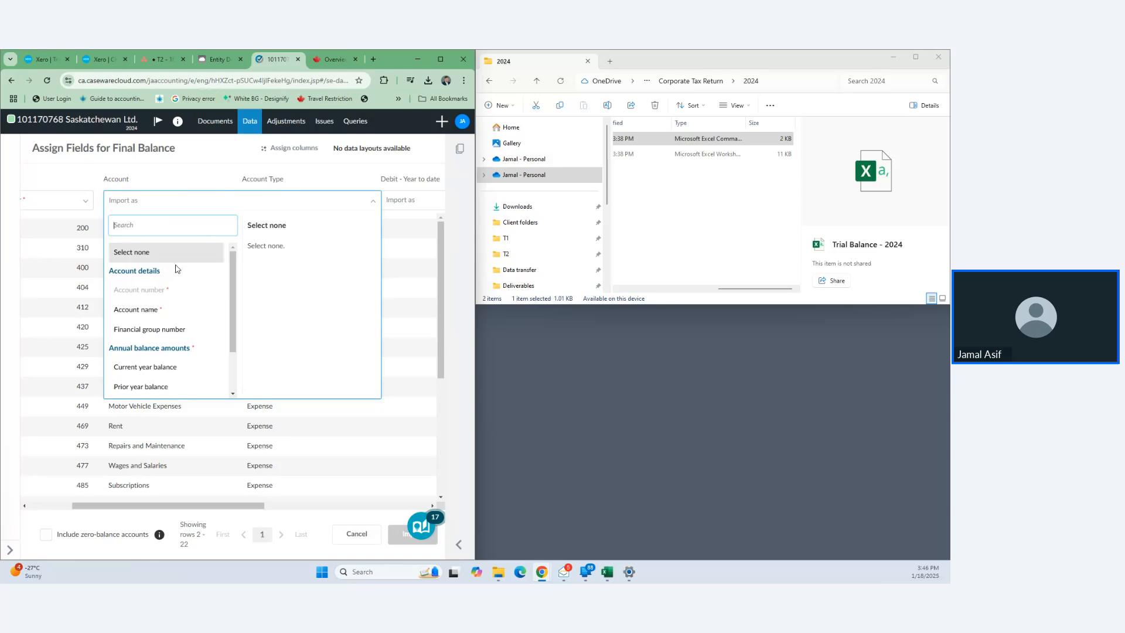
{"action": "left_click", "coordinate": [159, 316]}
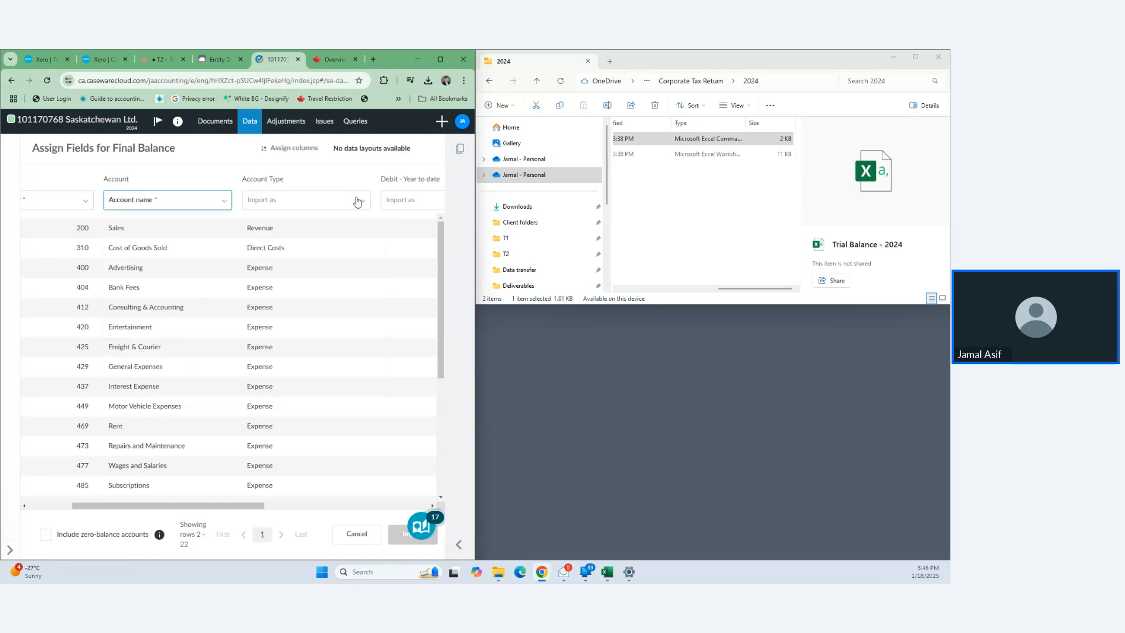
{"action": "scroll", "coordinate": [321, 286], "scroll_direction": "right", "scroll_amount": 5}
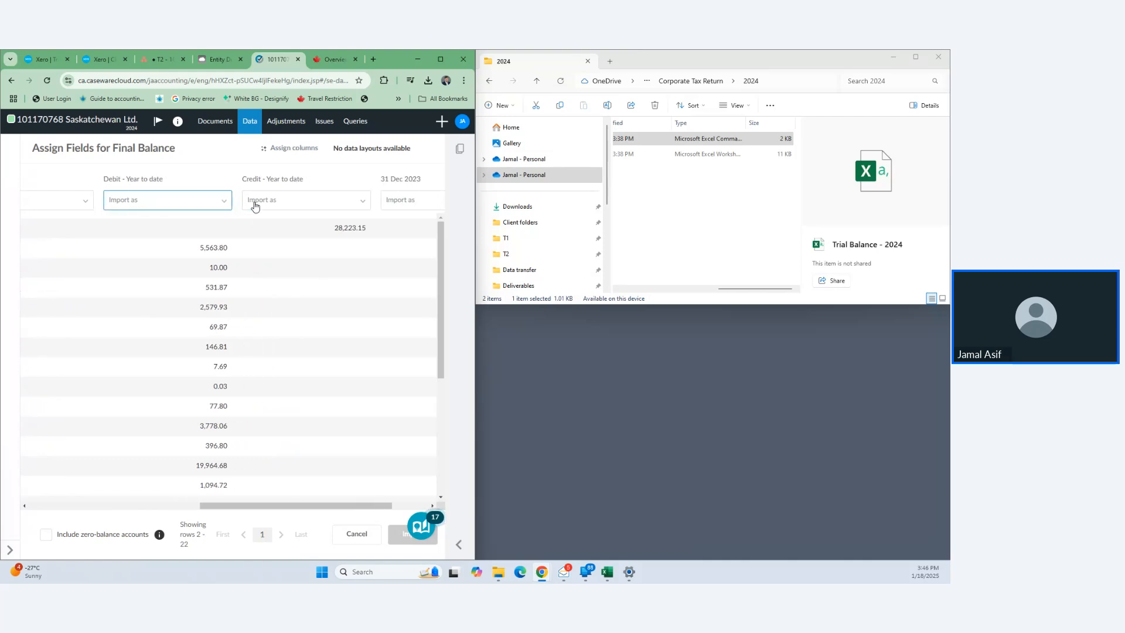
- Map Debit as current year balance (debits) and Credit - Year to date as current year balance
{"action": "left_click", "coordinate": [224, 202]}
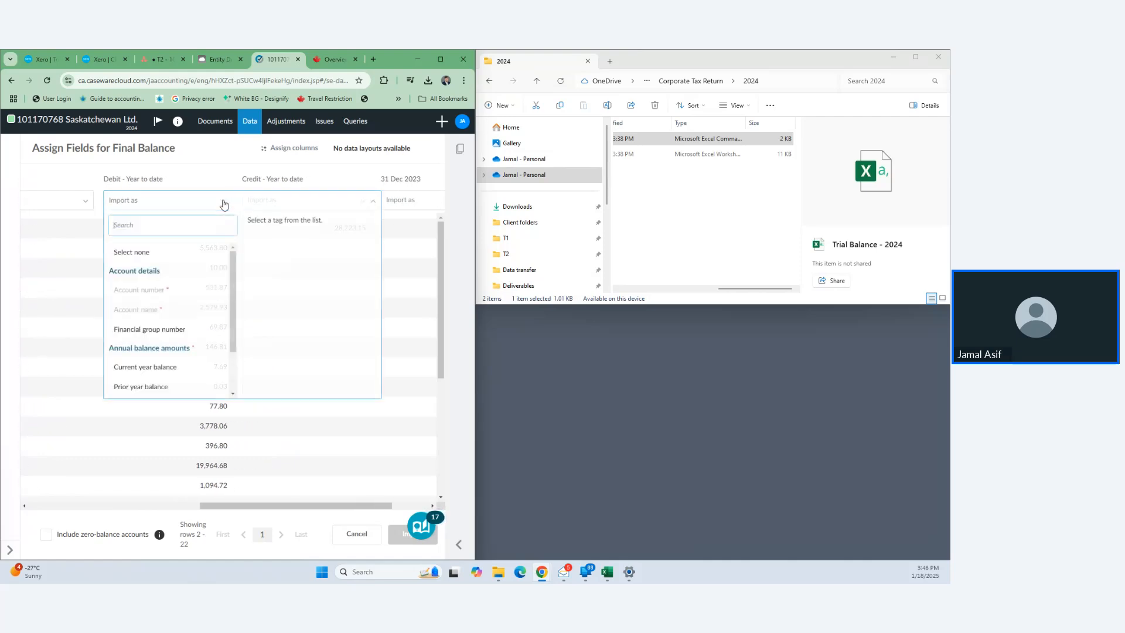
{"action": "left_click", "coordinate": [175, 367]}
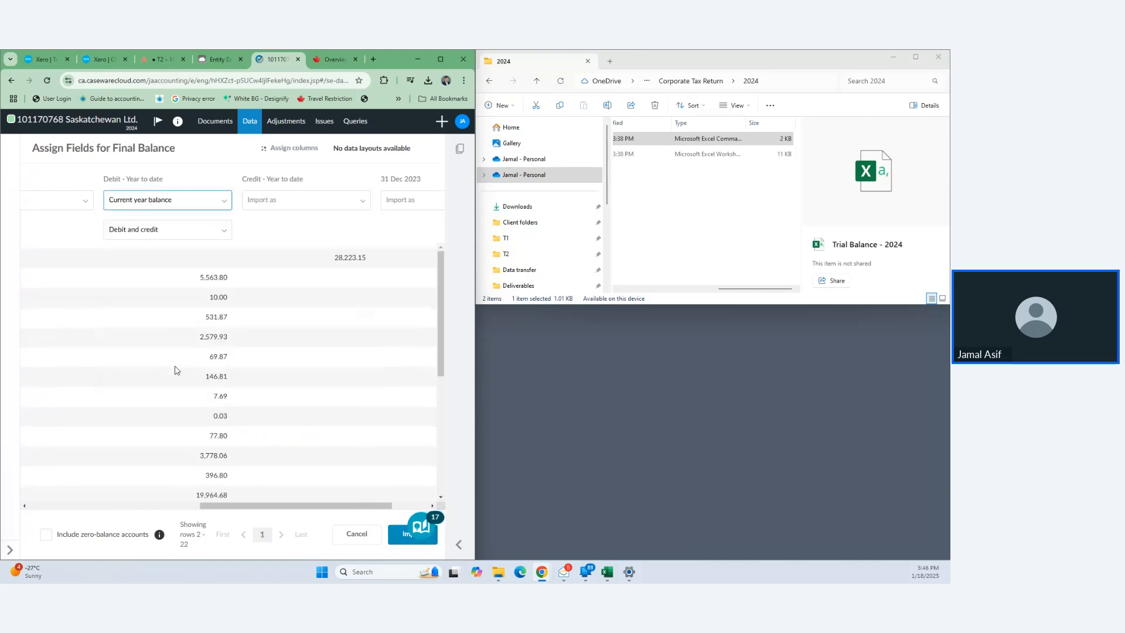
{"action": "left_click", "coordinate": [225, 230]}
{"action": "left_click", "coordinate": [115, 262]}
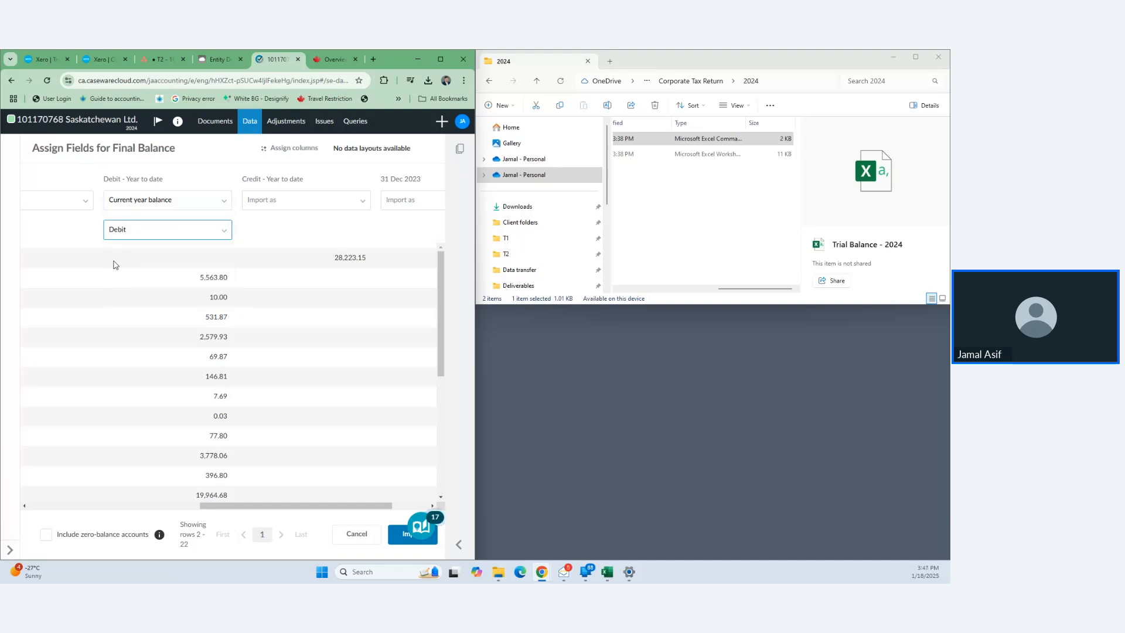
{"action": "left_click", "coordinate": [356, 201]}
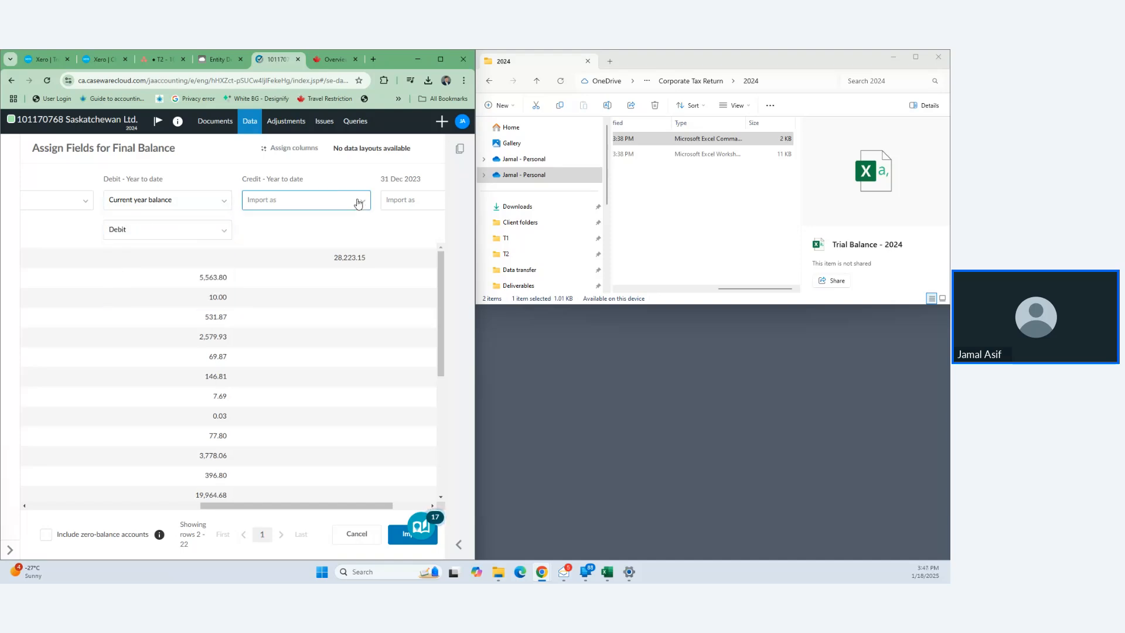
{"action": "left_click", "coordinate": [289, 208]}
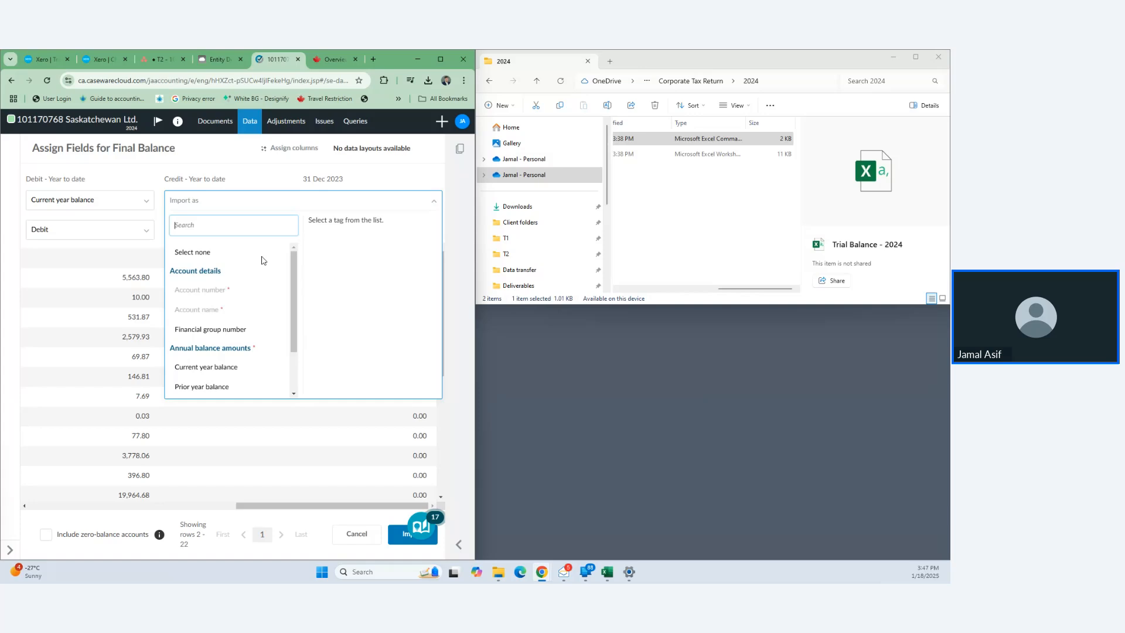
{"action": "left_click", "coordinate": [216, 365]}
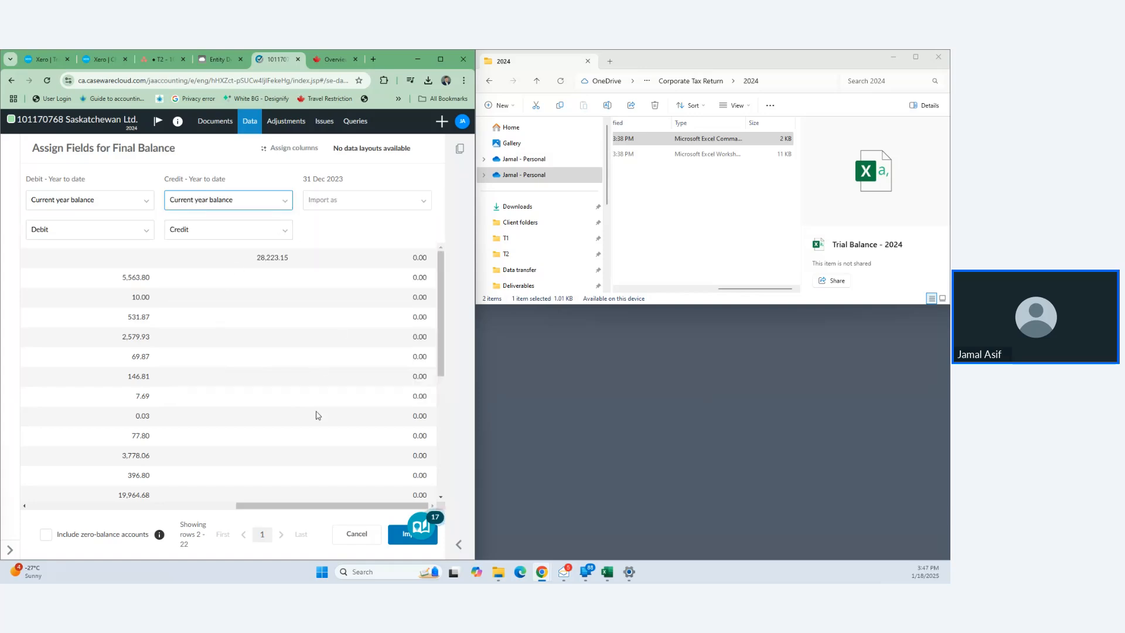
{"action": "scroll", "coordinate": [351, 434], "scroll_direction": "down", "scroll_amount": 5}
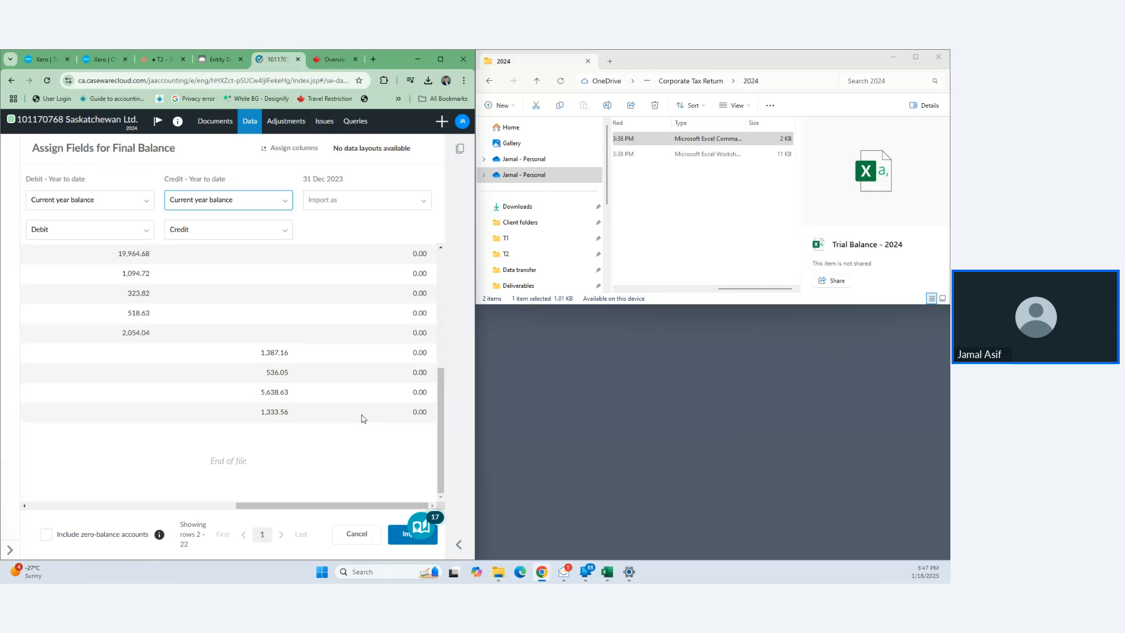
{"action": "scroll", "coordinate": [361, 417], "scroll_direction": "left", "scroll_amount": 5}
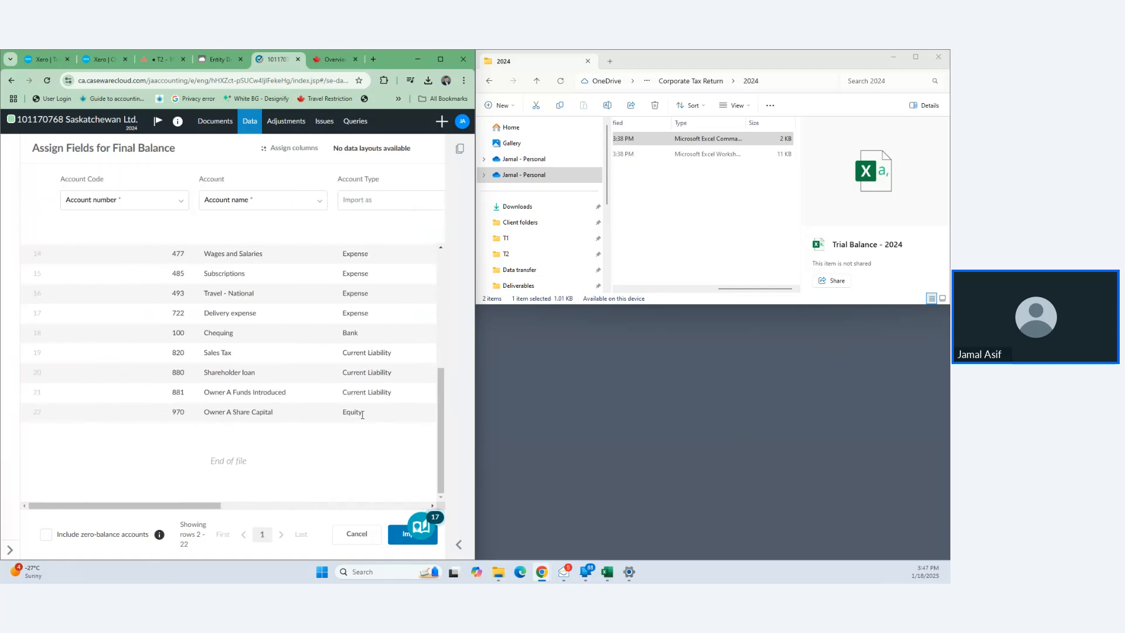
{"action": "scroll", "coordinate": [180, 274], "scroll_direction": "up", "scroll_amount": 5}
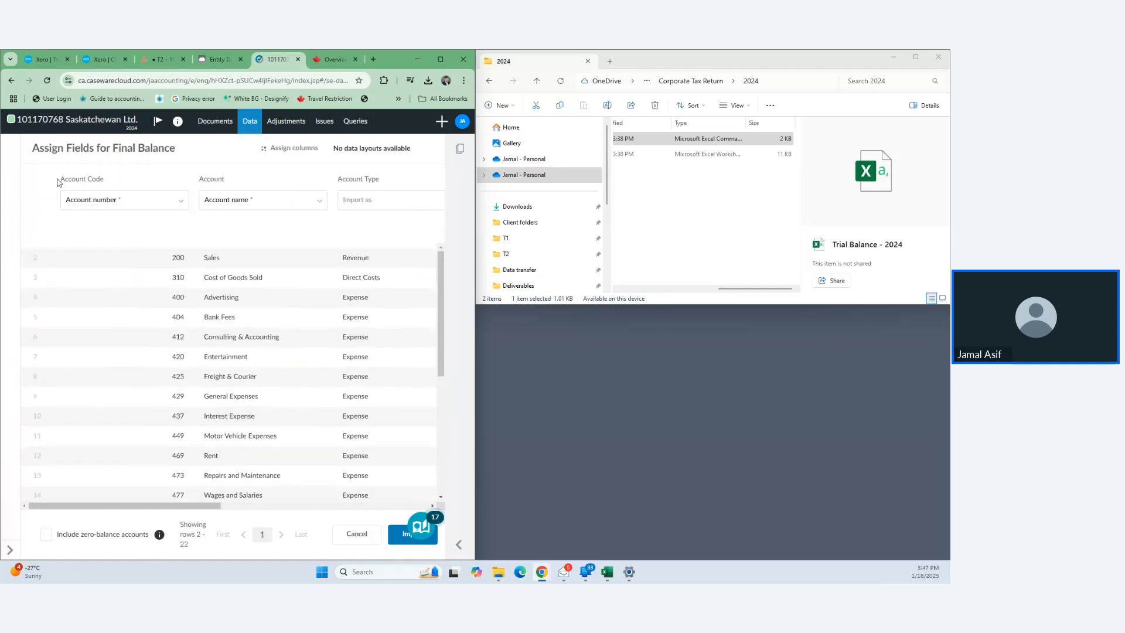
- Import the mapped trial balance, minimize File Explorer and maximize the browser
{"action": "left_click", "coordinate": [399, 539]}
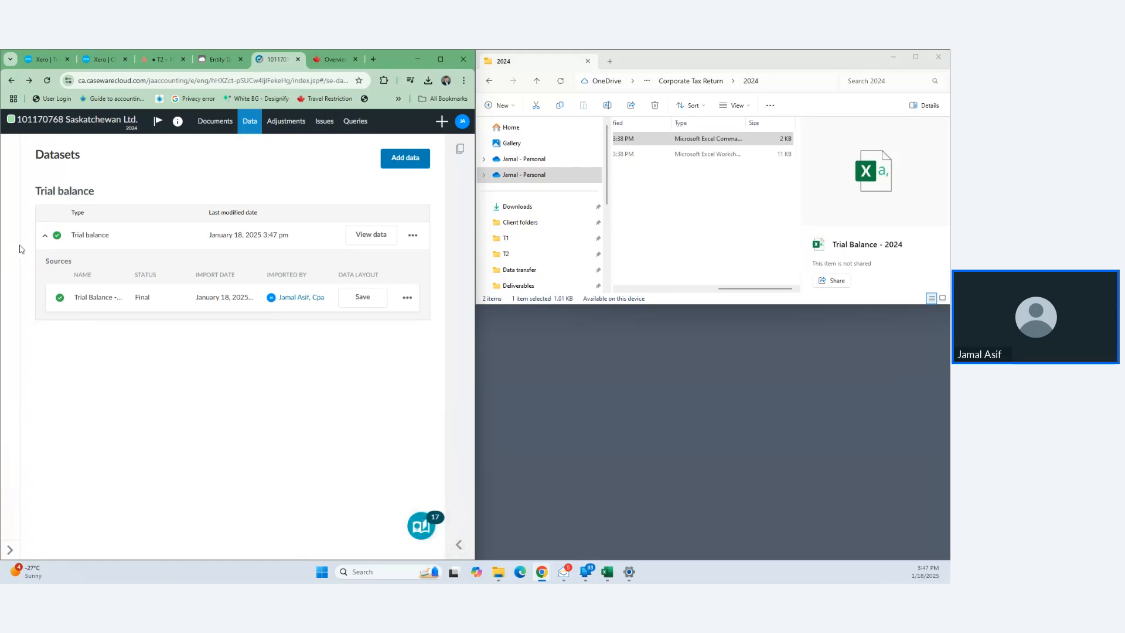
{"action": "left_click", "coordinate": [892, 57]}
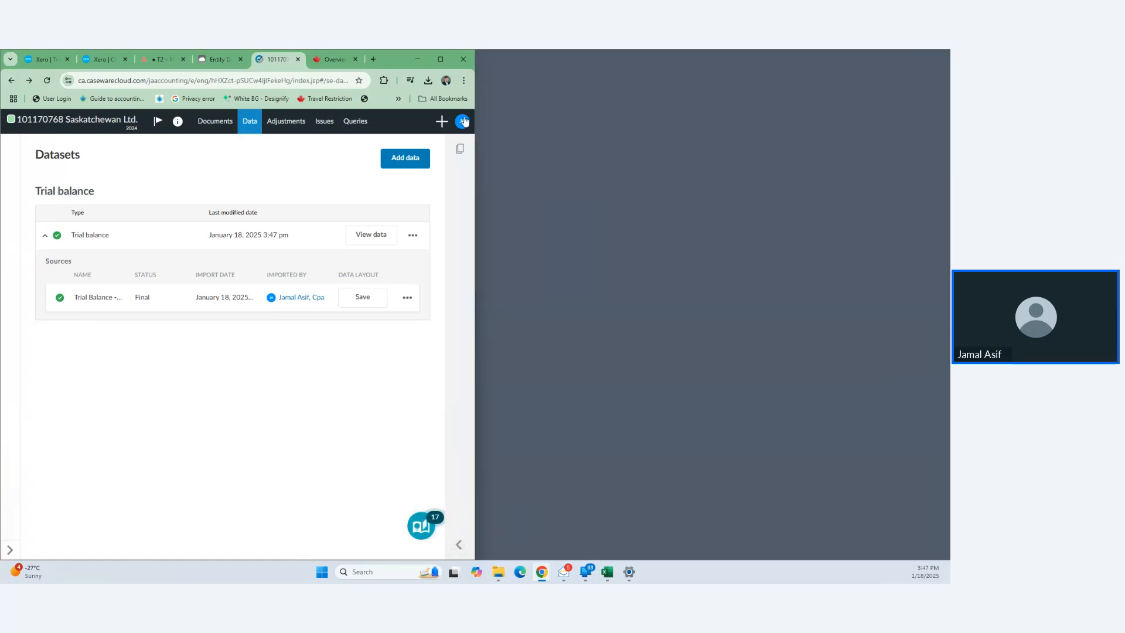
{"action": "left_click", "coordinate": [442, 59]}
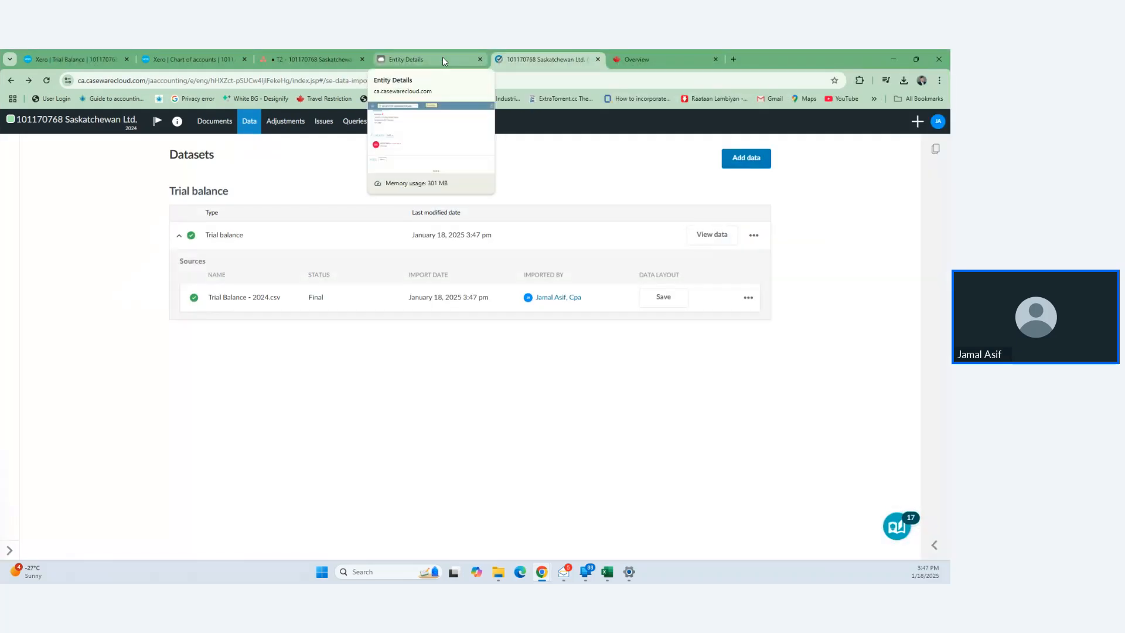
- Open the Trial Balance accounts table, reload it to show 2024 balances, and expand the Data sidebar
{"action": "left_click", "coordinate": [254, 133]}
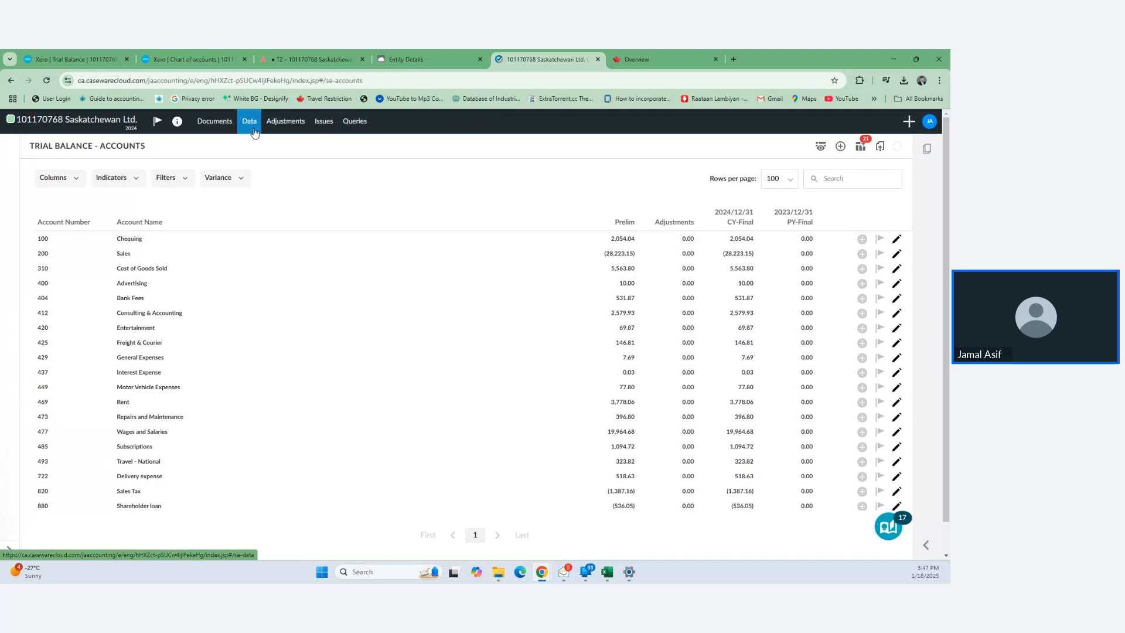
{"action": "left_click", "coordinate": [212, 123]}
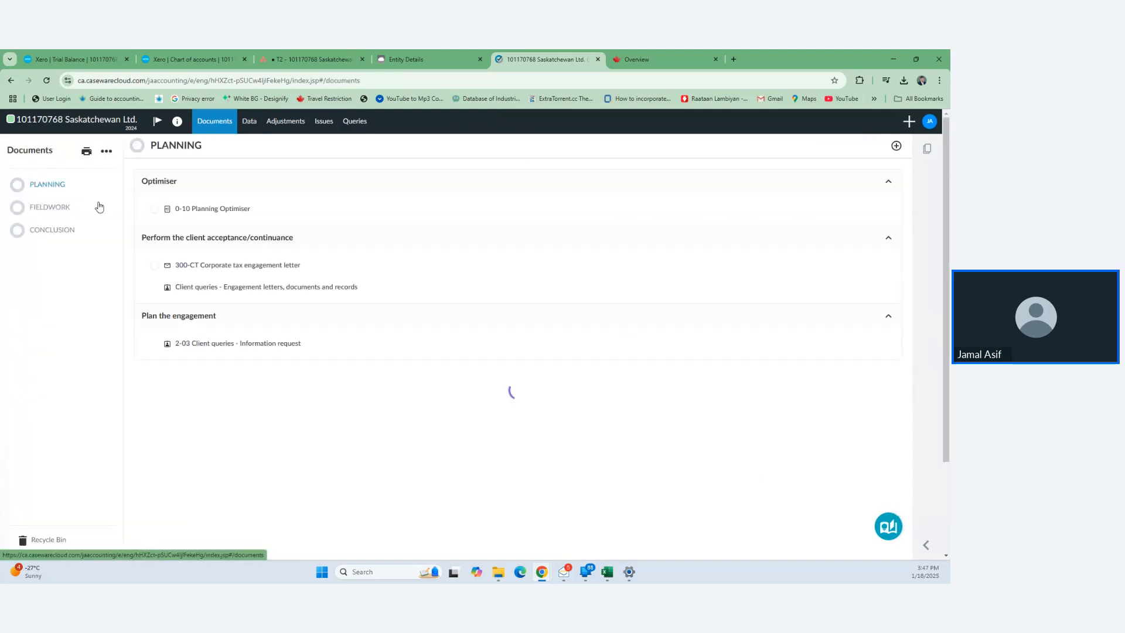
{"action": "left_click", "coordinate": [245, 121]}
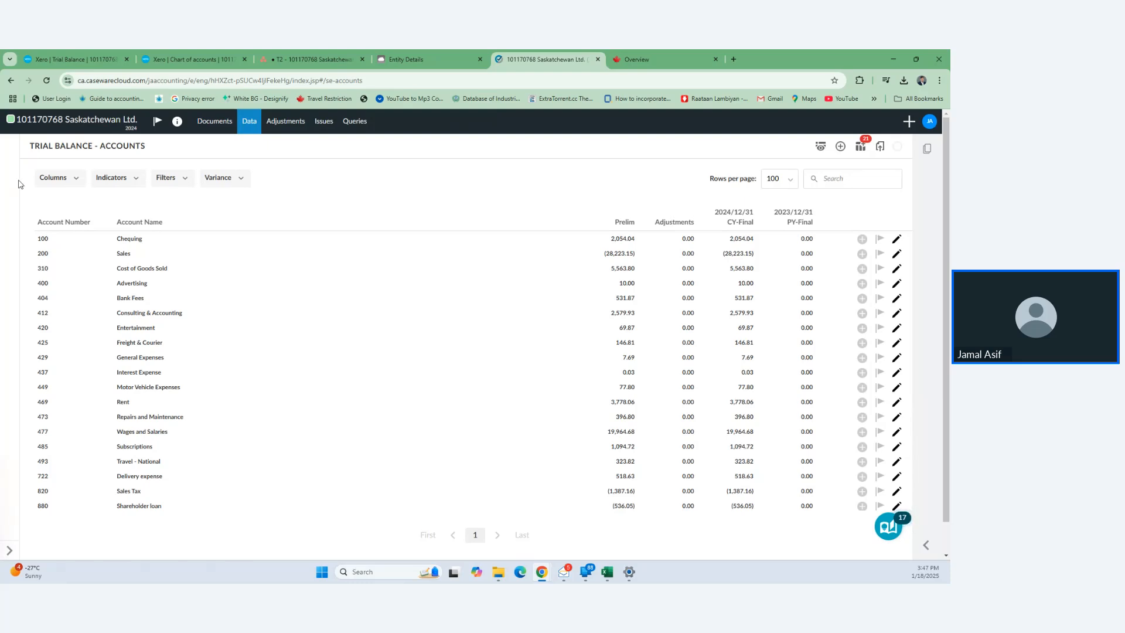
{"action": "key", "text": "F5"}
{"action": "scroll", "coordinate": [174, 305], "scroll_direction": "down", "scroll_amount": 1}
{"action": "scroll", "coordinate": [174, 305], "scroll_direction": "up", "scroll_amount": 1}
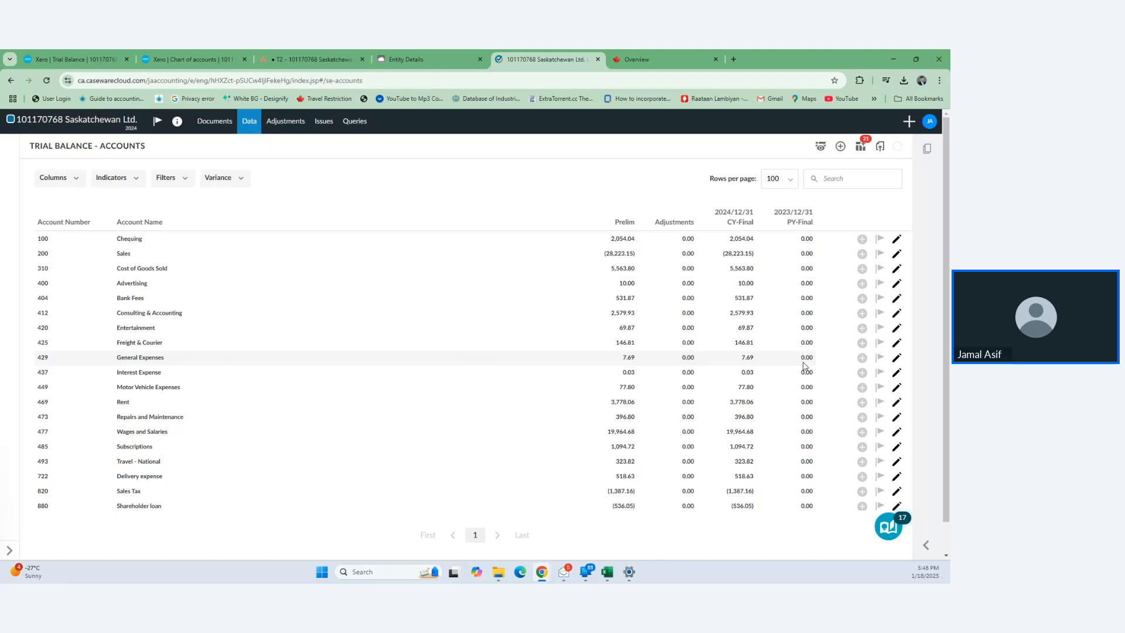
{"action": "left_click", "coordinate": [219, 125]}
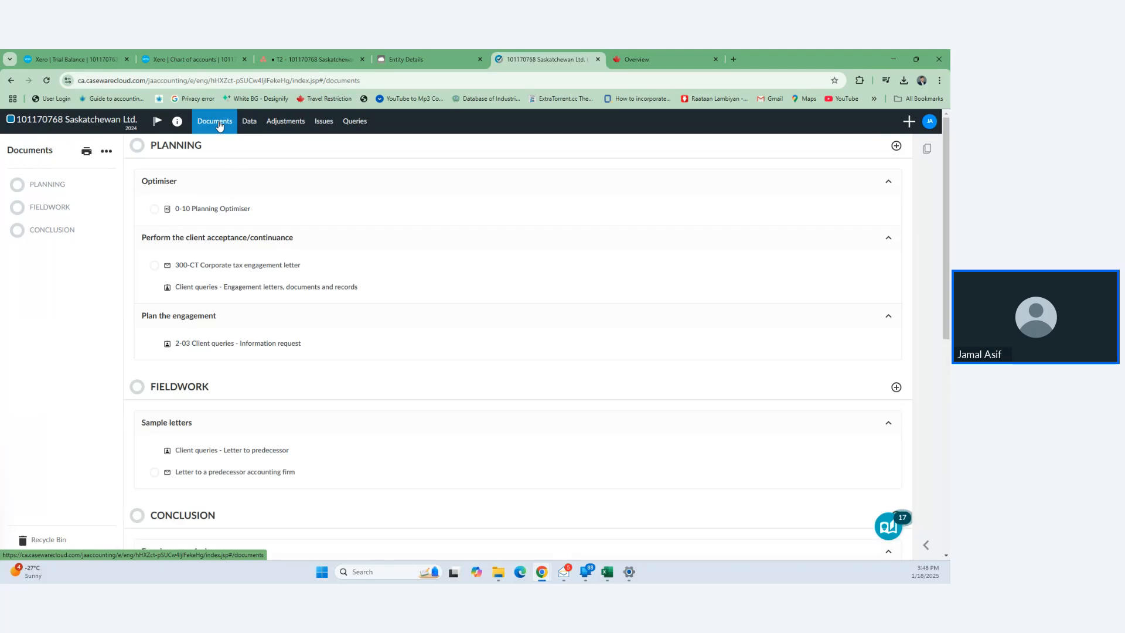
{"action": "left_click", "coordinate": [250, 122]}
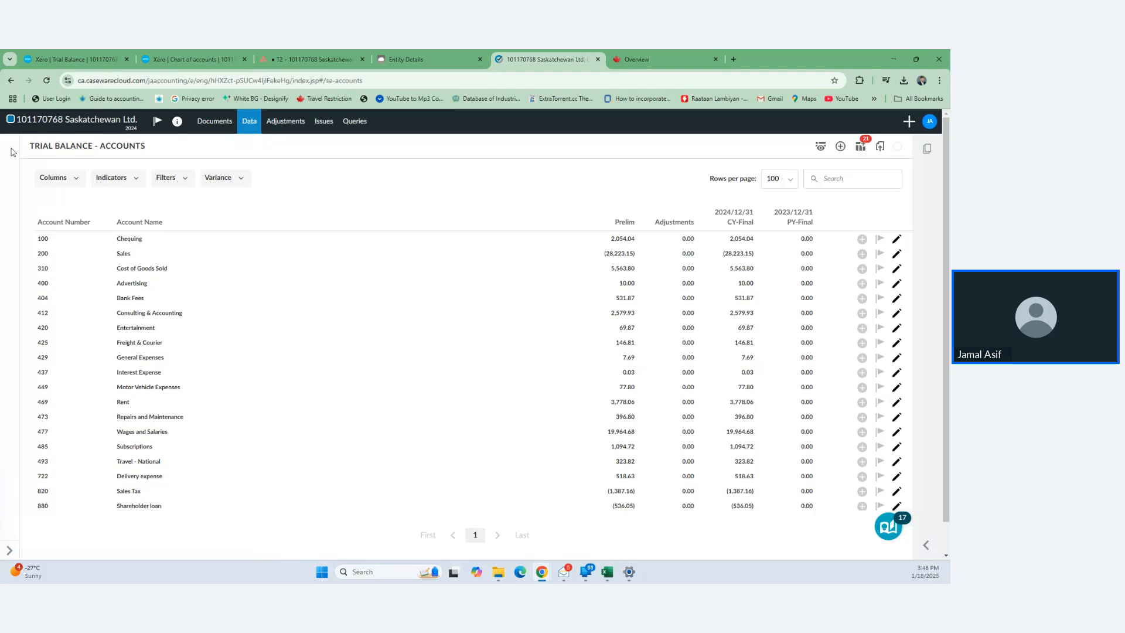
{"action": "left_click", "coordinate": [9, 550]}
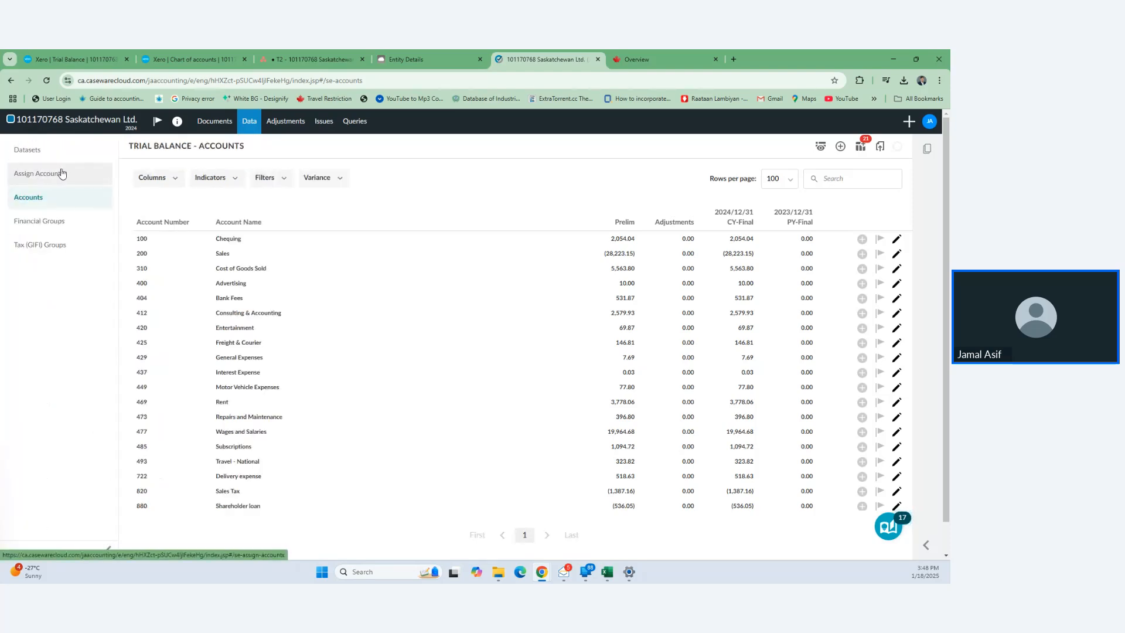
- In Assign Accounts, assign 100 Chequing to the Canadian-currency bank deposits group
{"action": "left_click", "coordinate": [61, 174]}
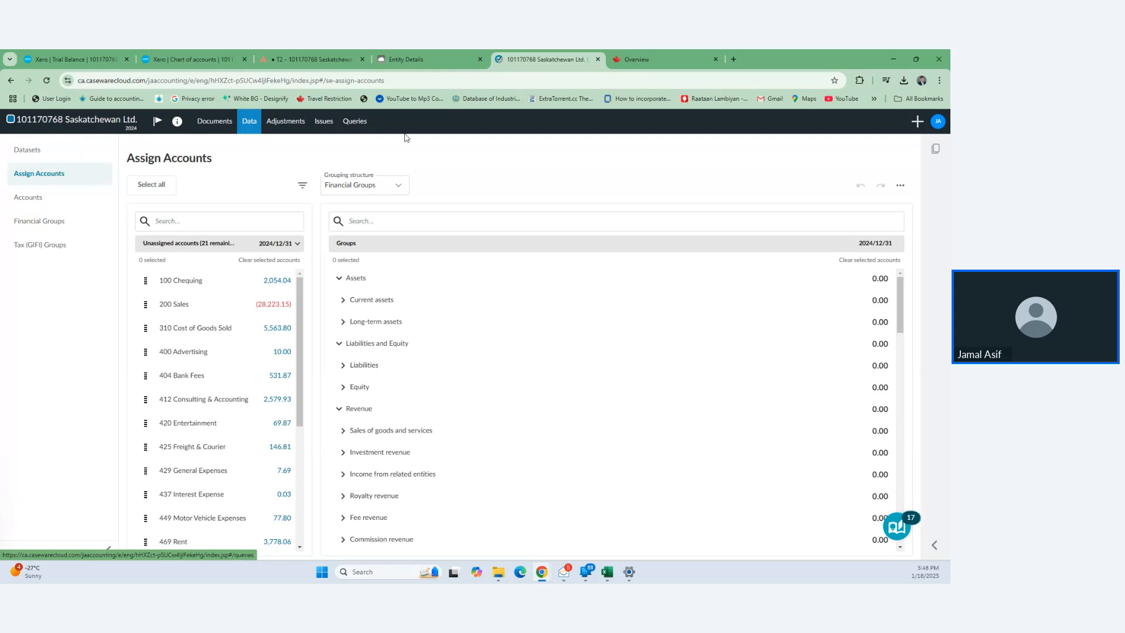
{"action": "left_click", "coordinate": [403, 225]}
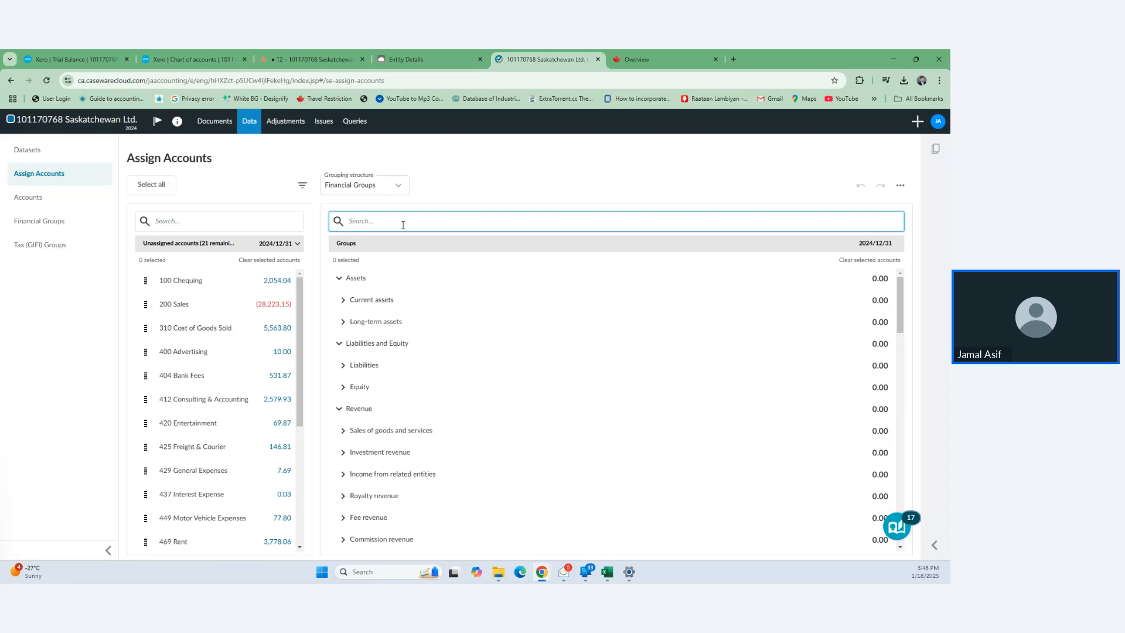
{"action": "type", "text": "bank"}
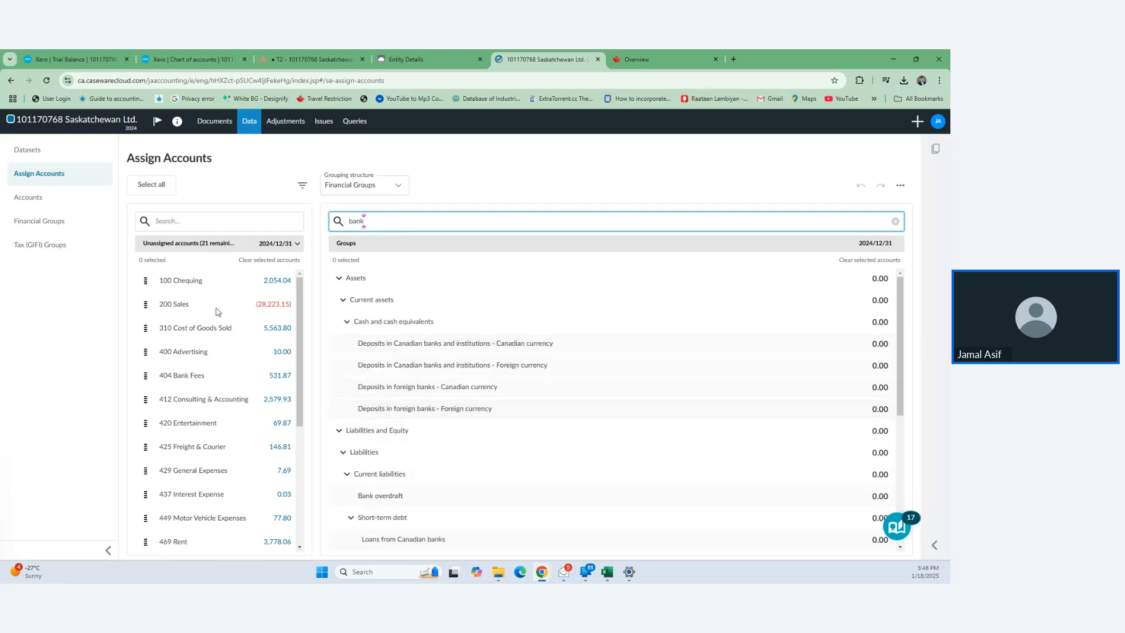
{"action": "left_click", "coordinate": [147, 281]}
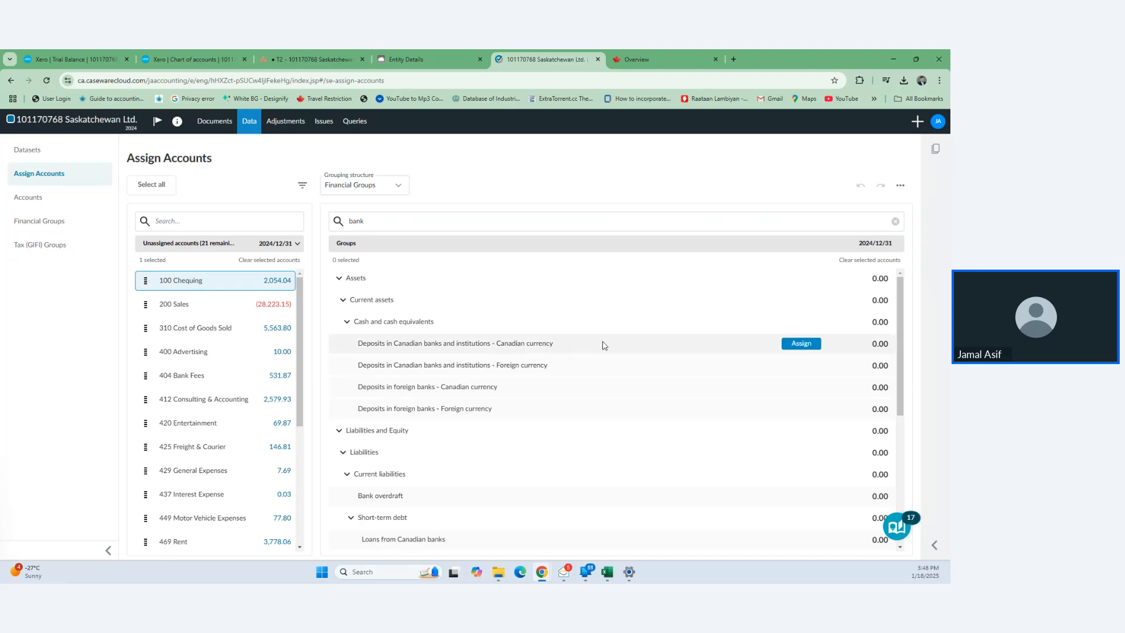
{"action": "left_click", "coordinate": [801, 344]}
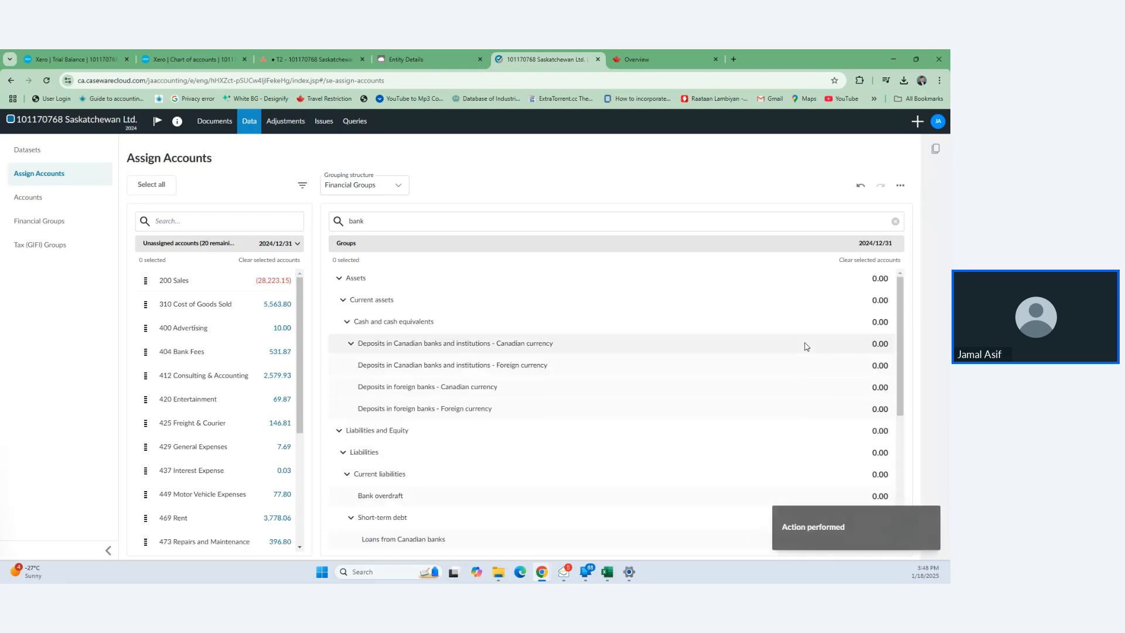
- Search groups for 'sales' and assign 200 Sales to Trade sales of goods and services
{"action": "double_click", "coordinate": [339, 226]}
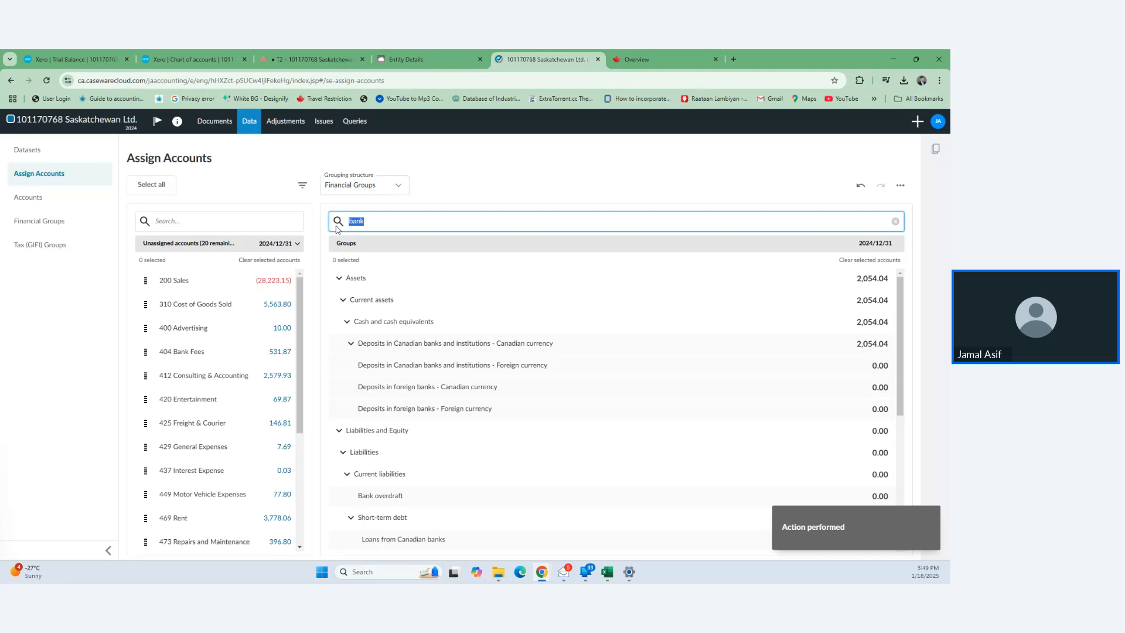
{"action": "type", "text": "sales"}
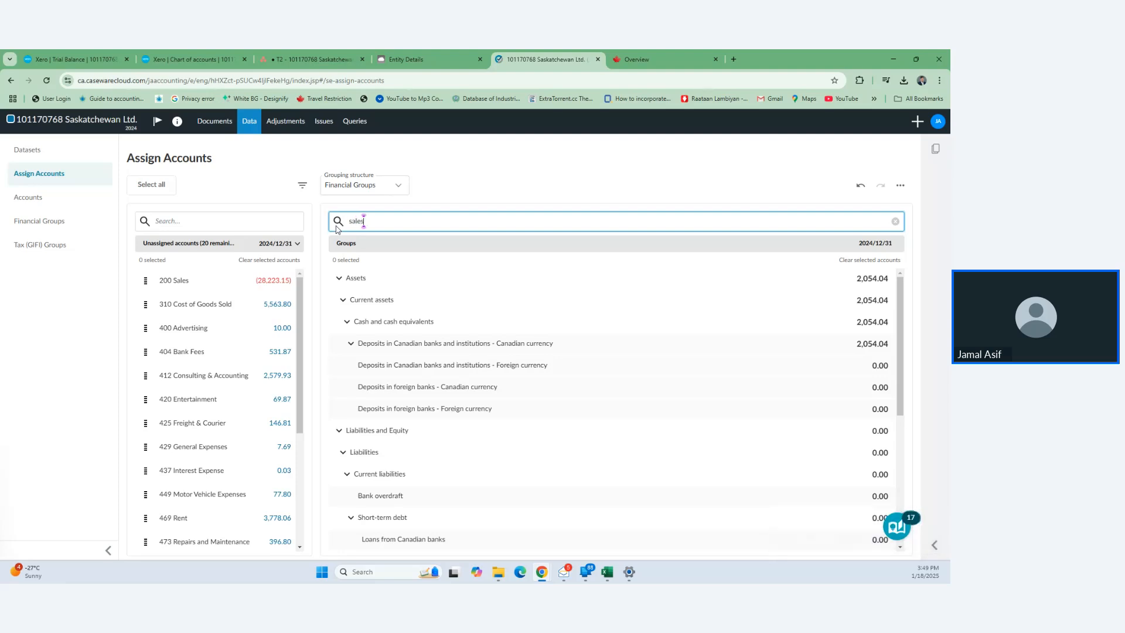
{"action": "scroll", "coordinate": [511, 354], "scroll_direction": "down", "scroll_amount": 1}
{"action": "scroll", "coordinate": [511, 354], "scroll_direction": "down", "scroll_amount": 1}
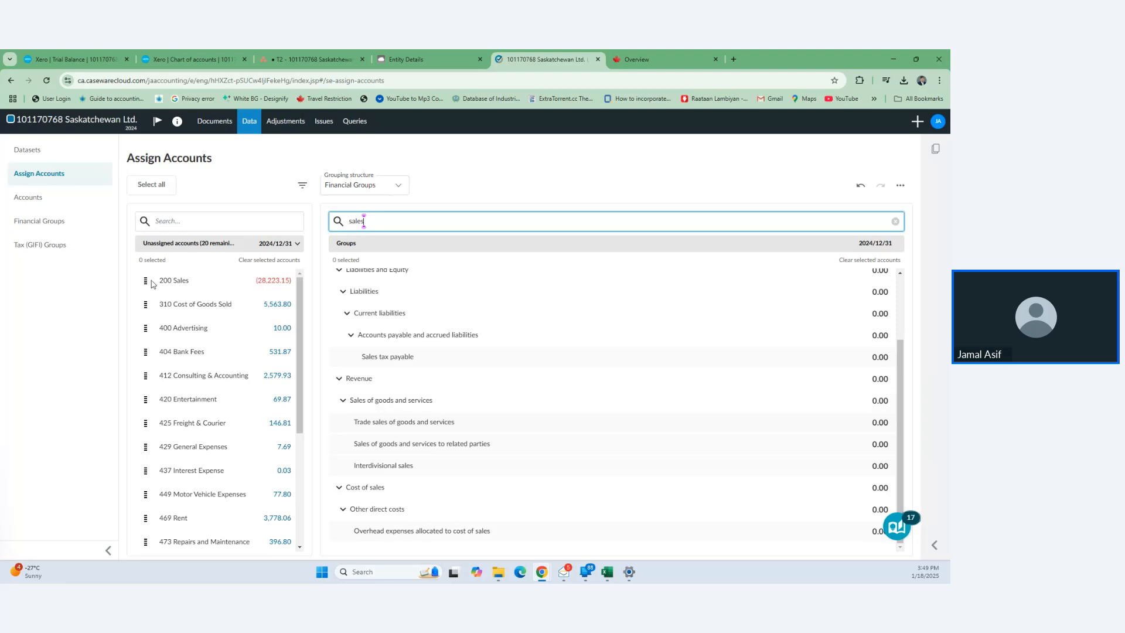
{"action": "left_click_drag", "start_coordinate": [151, 284], "coordinate": [560, 427]}
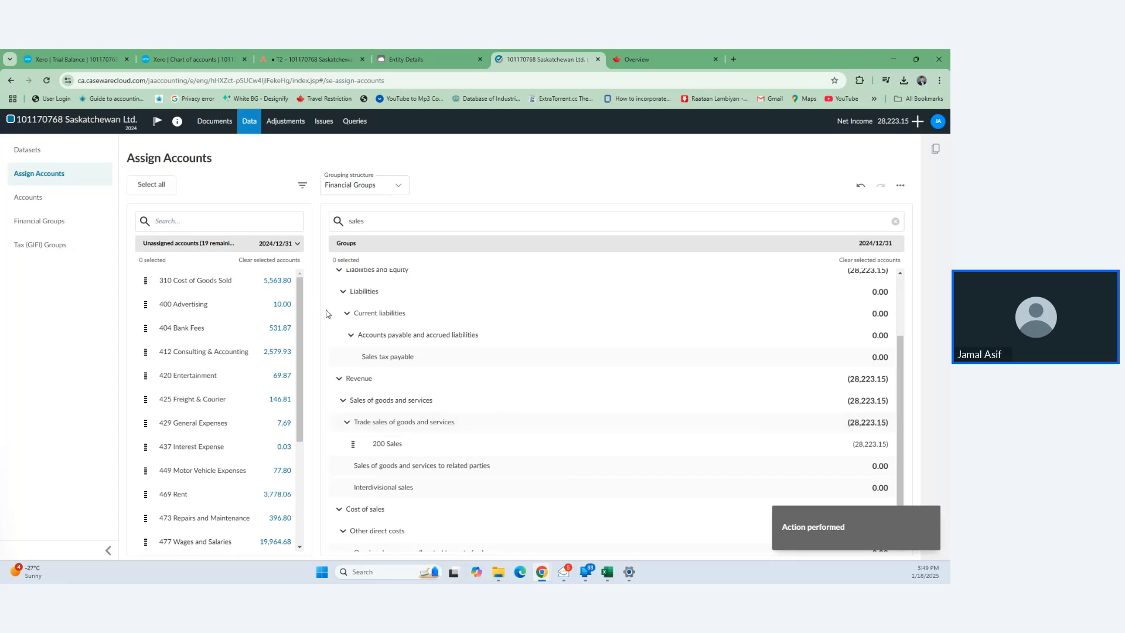
{"action": "left_click_drag", "start_coordinate": [377, 221], "coordinate": [331, 220]}
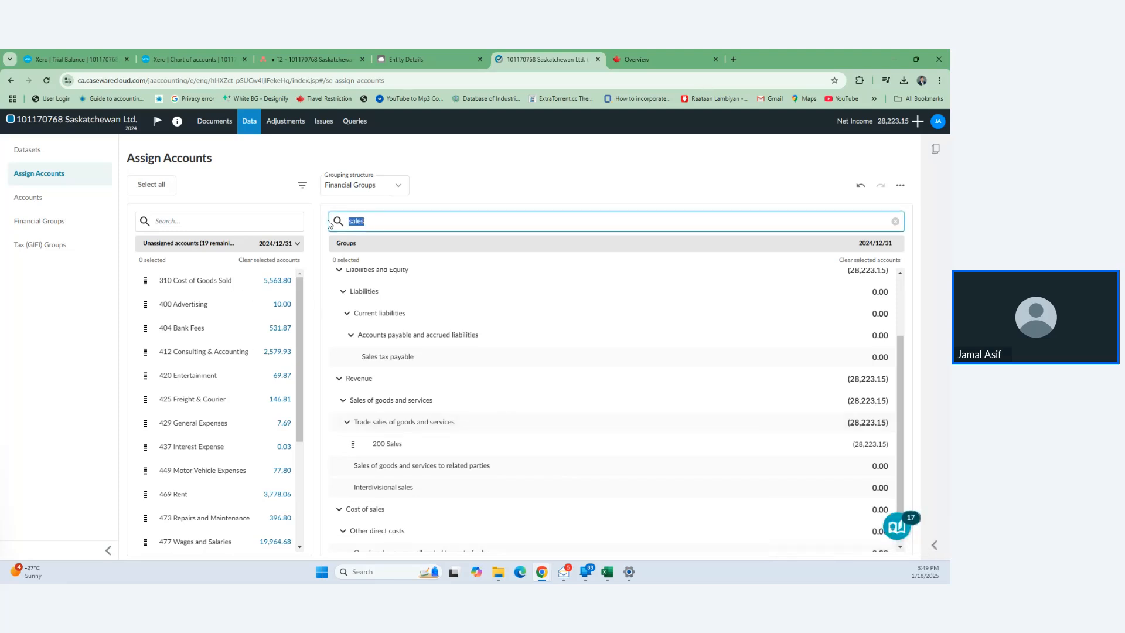
- Assign 310 Cost of Goods Sold to the Purchases/cost of materials group
{"action": "type", "text": "purchases"}
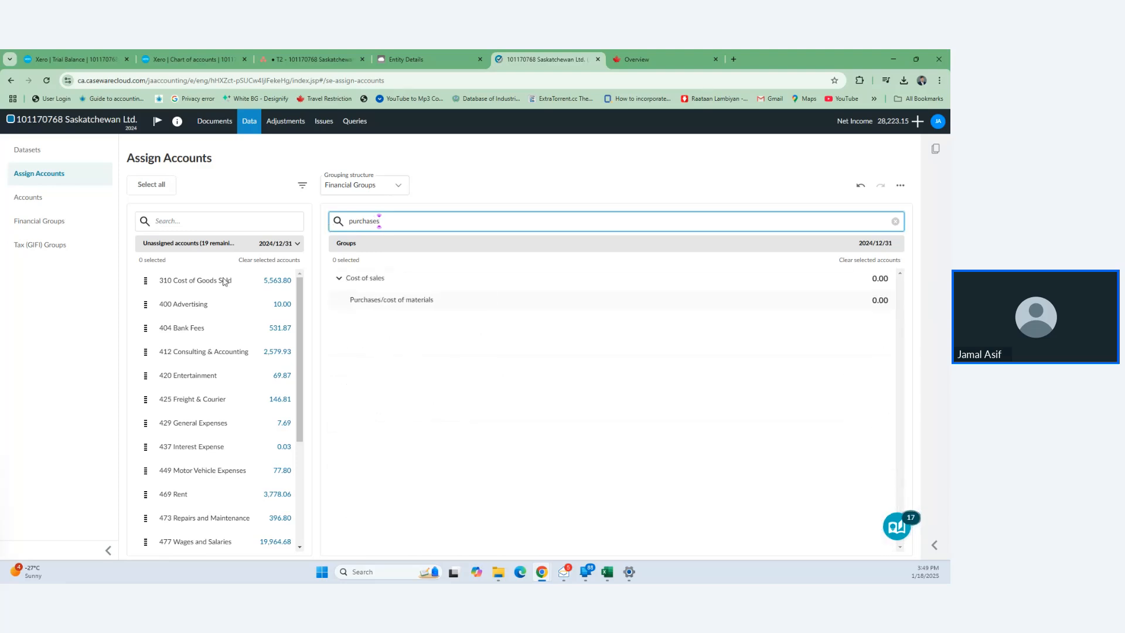
{"action": "left_click", "coordinate": [224, 280]}
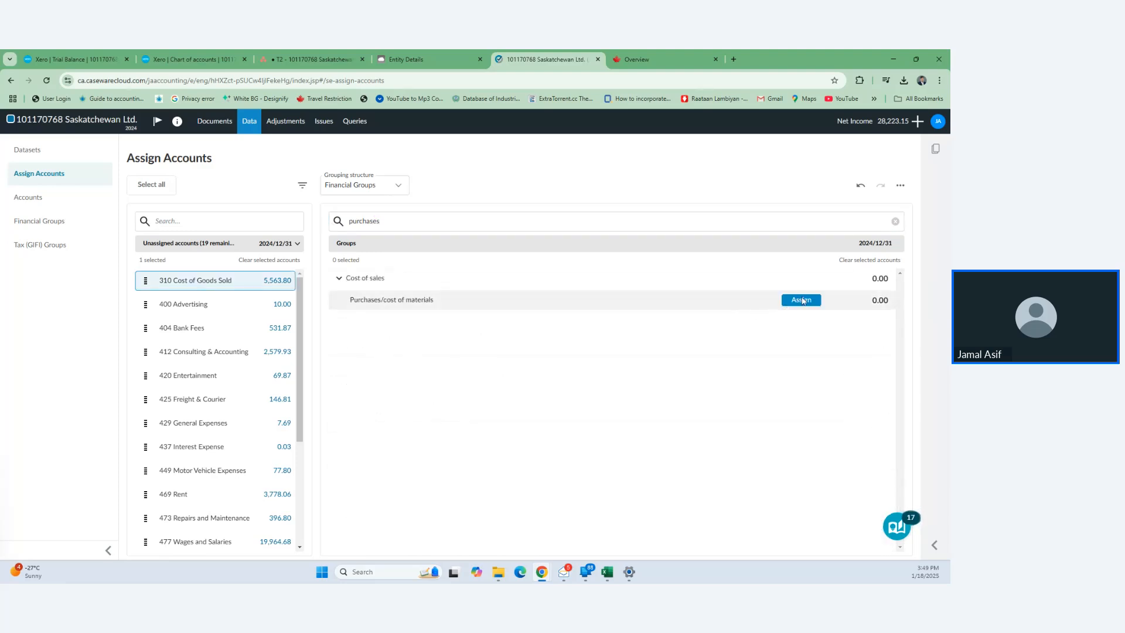
{"action": "left_click", "coordinate": [801, 300]}
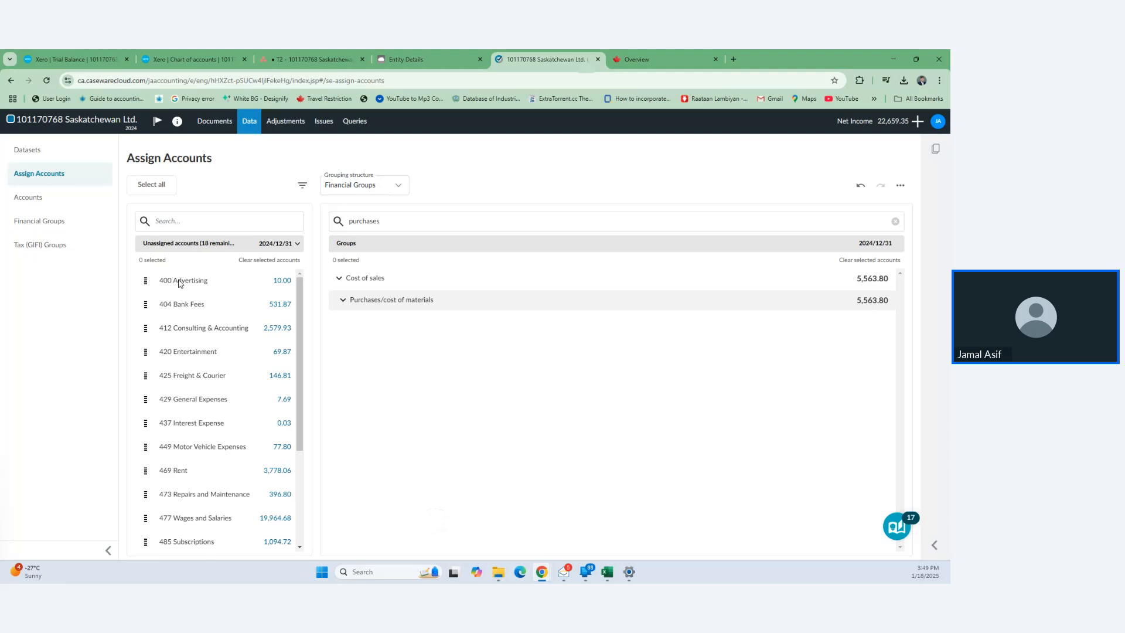
- Assign 400 Advertising alone to the Advertising group
{"action": "left_click_drag", "start_coordinate": [178, 284], "coordinate": [179, 336]}
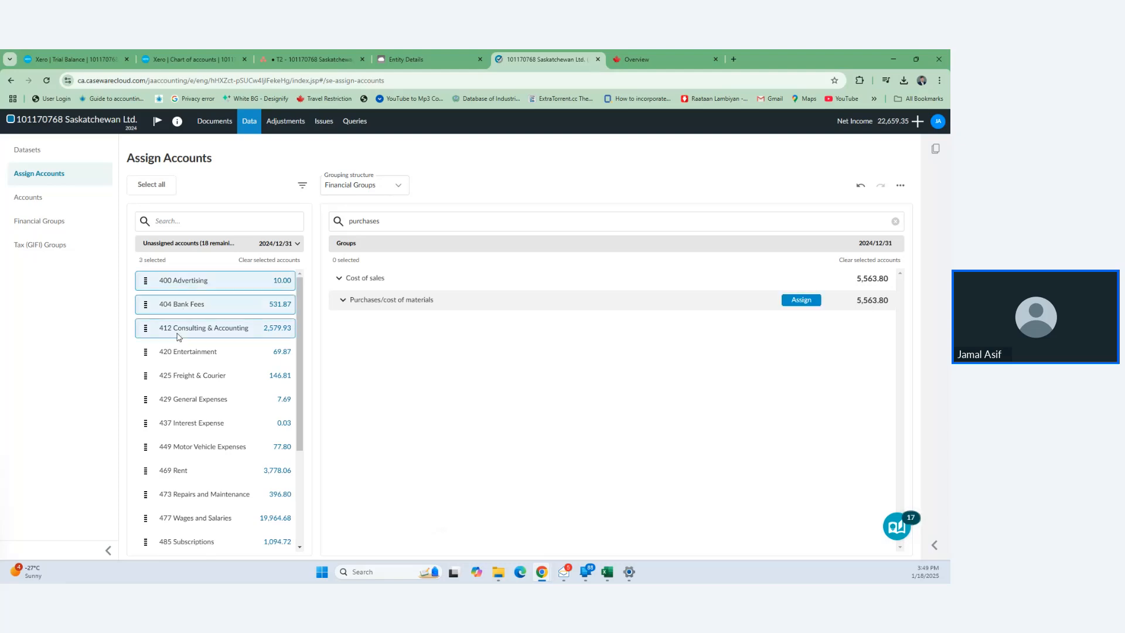
{"action": "left_click", "coordinate": [178, 352]}
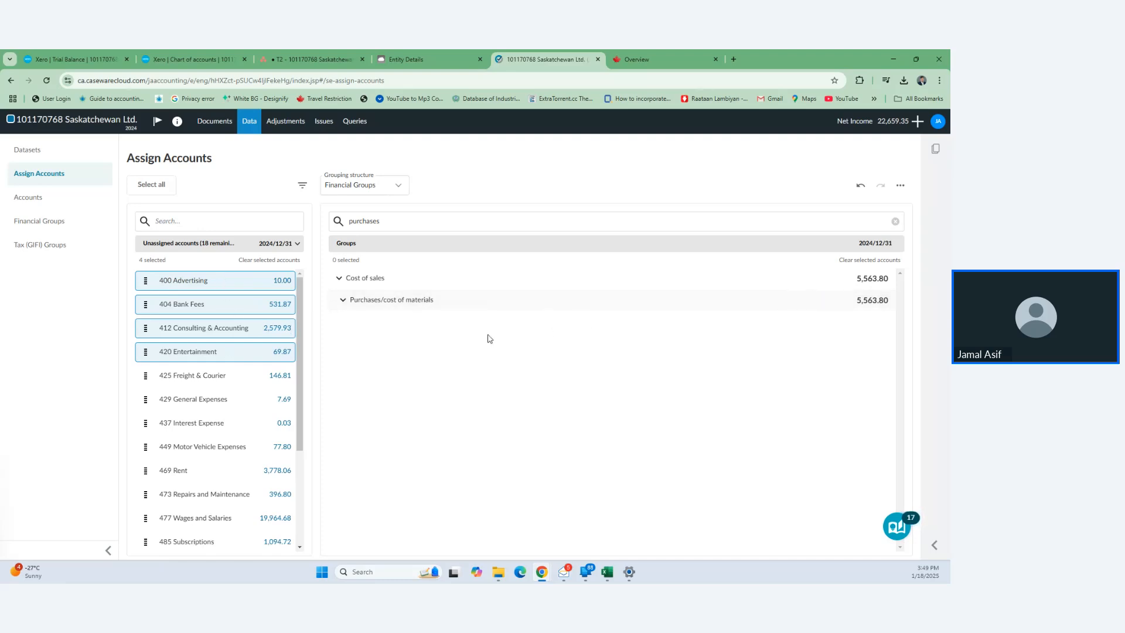
{"action": "left_click", "coordinate": [183, 357]}
{"action": "left_click", "coordinate": [196, 336]}
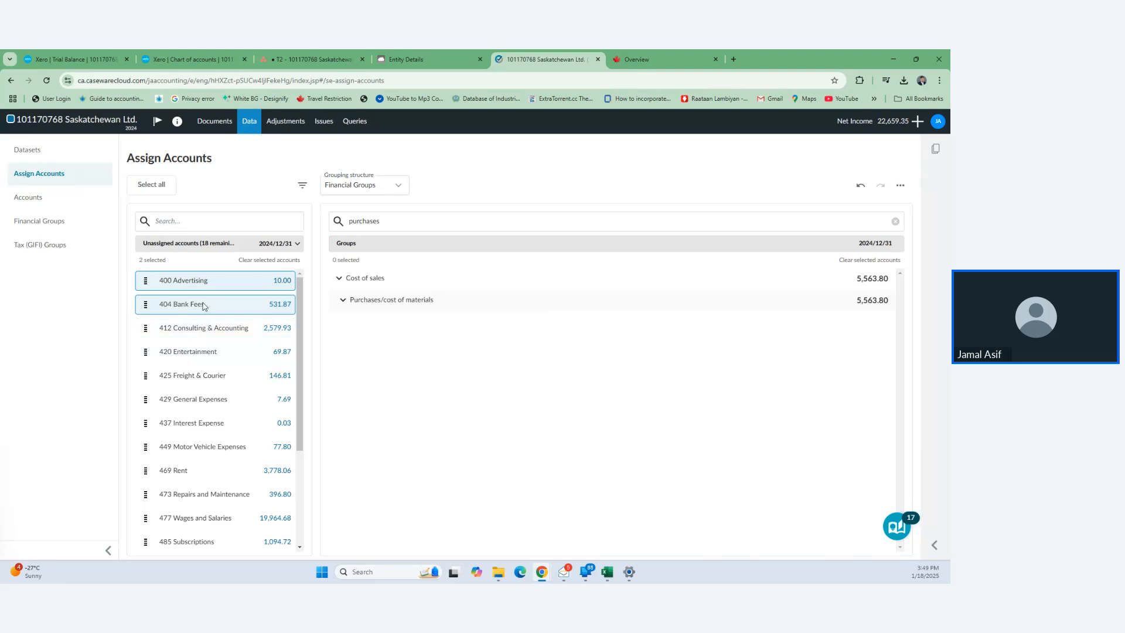
{"action": "left_click", "coordinate": [204, 304]}
{"action": "double_click", "coordinate": [363, 220]}
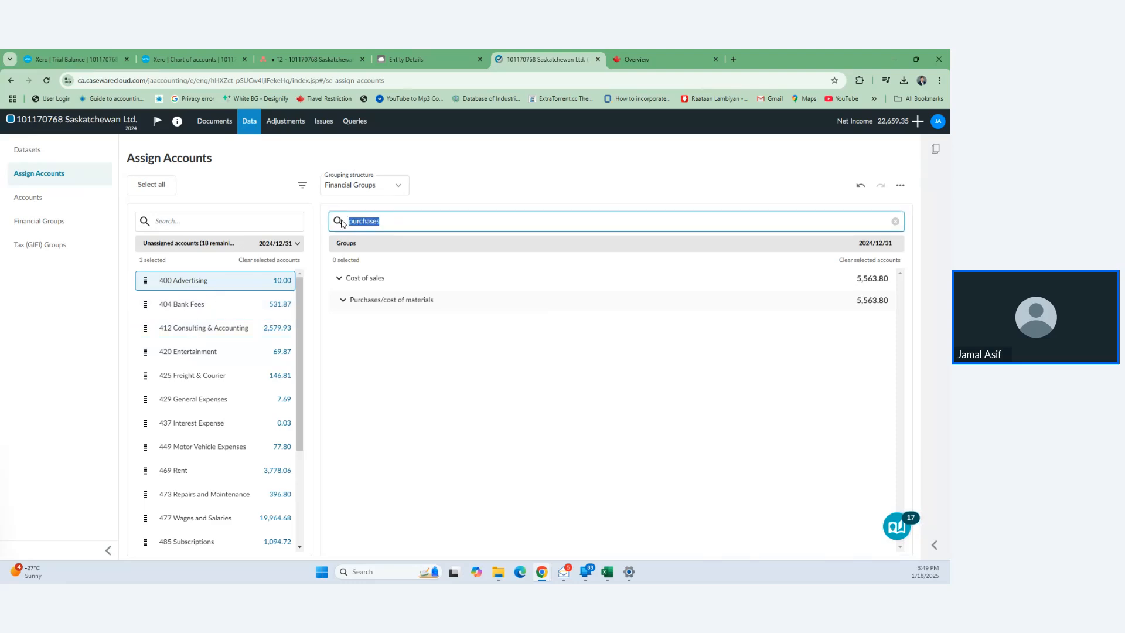
{"action": "type", "text": "advertis"}
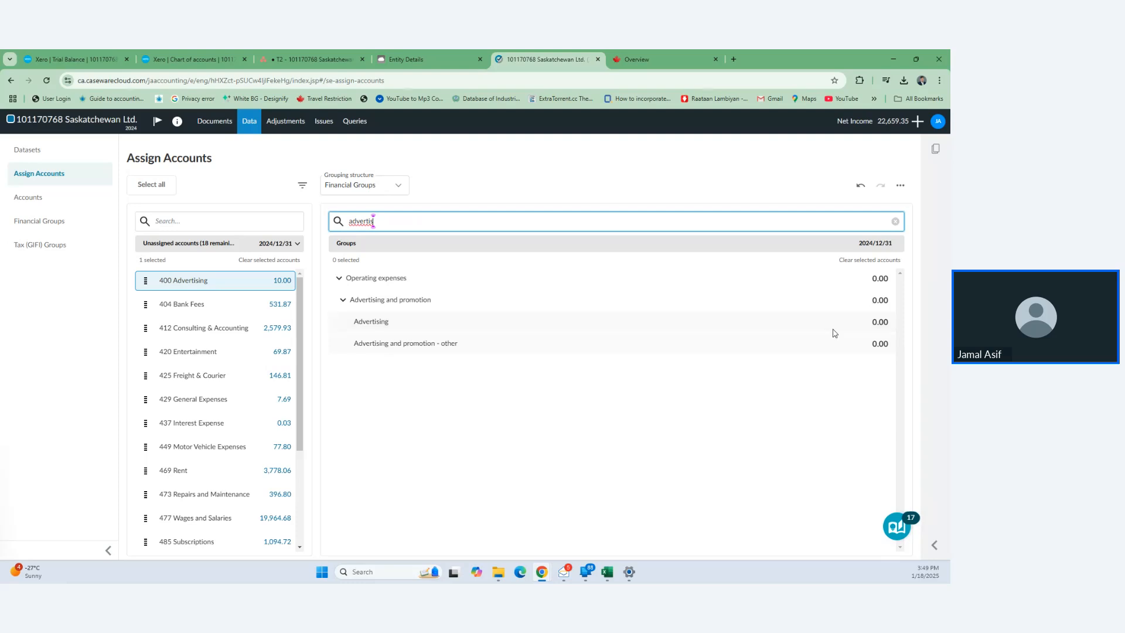
{"action": "left_click", "coordinate": [806, 322]}
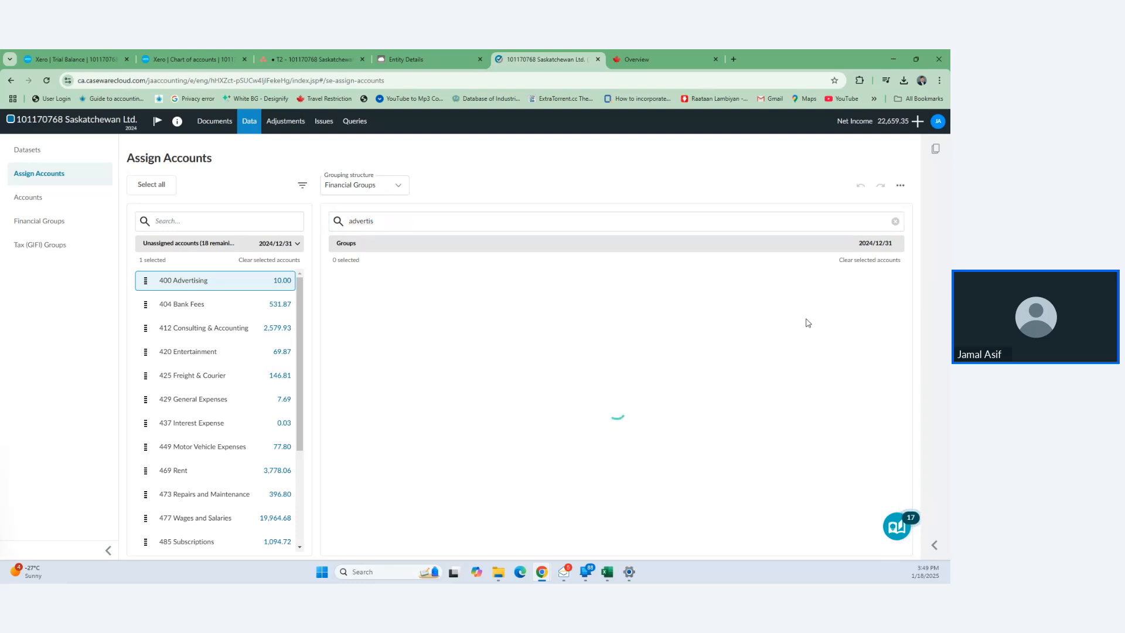
- Search groups for 'bank charges' and assign 404 Bank Fees to Bank charges
{"action": "left_click", "coordinate": [396, 220]}
{"action": "key", "text": "BackSpace"}
{"action": "key", "text": "BackSpace"}
{"action": "key", "text": "BackSpace"}
{"action": "key", "text": "BackSpace"}
{"action": "key", "text": "BackSpace"}
{"action": "key", "text": "BackSpace"}
{"action": "key", "text": "BackSpace"}
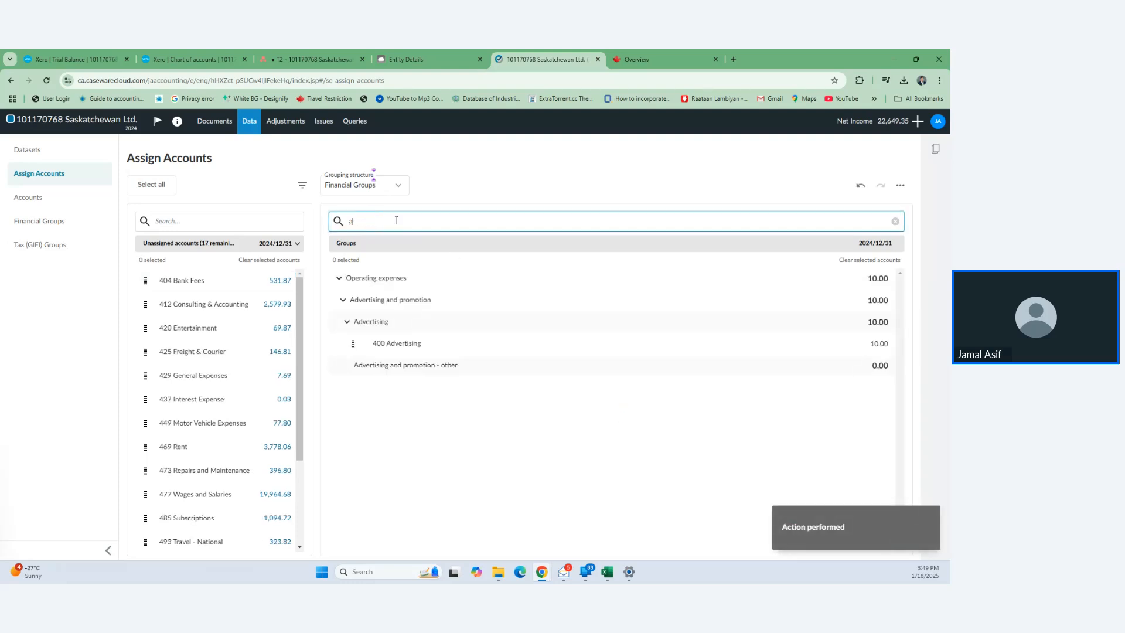
{"action": "type", "text": "bank fe"}
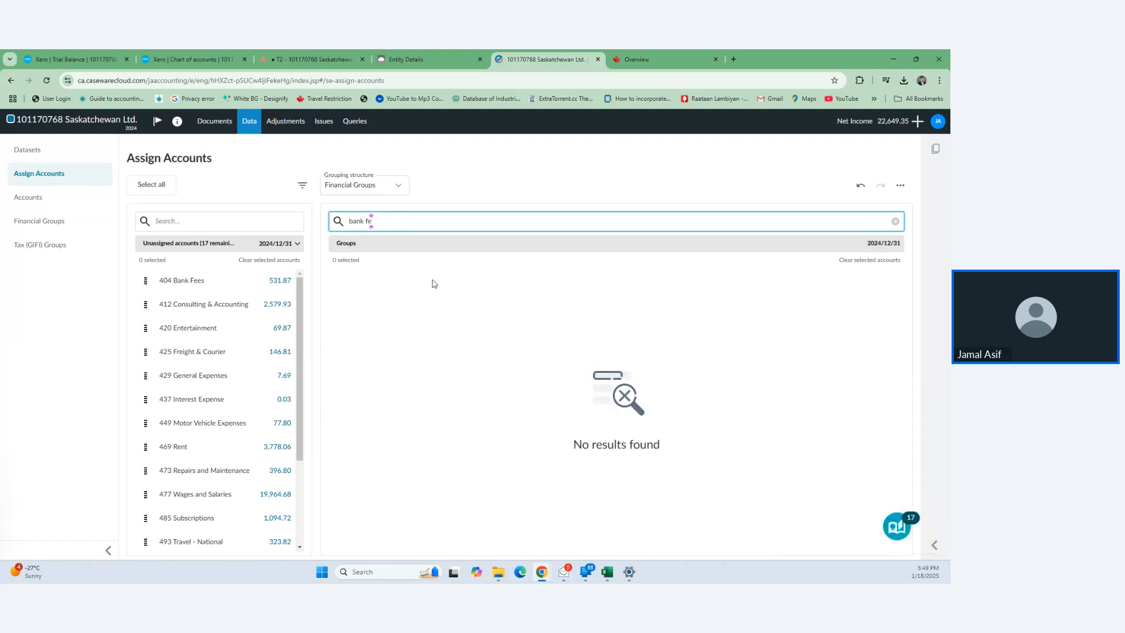
{"action": "type", "text": "eccharges"}
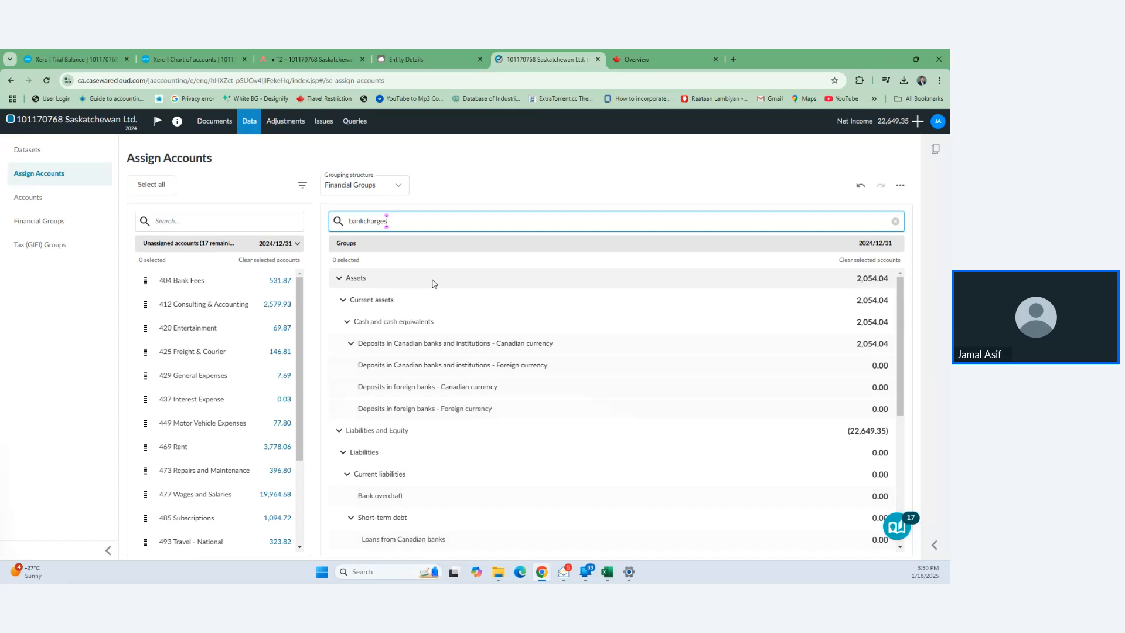
{"action": "key", "text": "Left"}
{"action": "key", "text": "Left"}
{"action": "key", "text": "Left"}
{"action": "key", "text": "Left"}
{"action": "key", "text": "Left"}
{"action": "key", "text": "Left"}
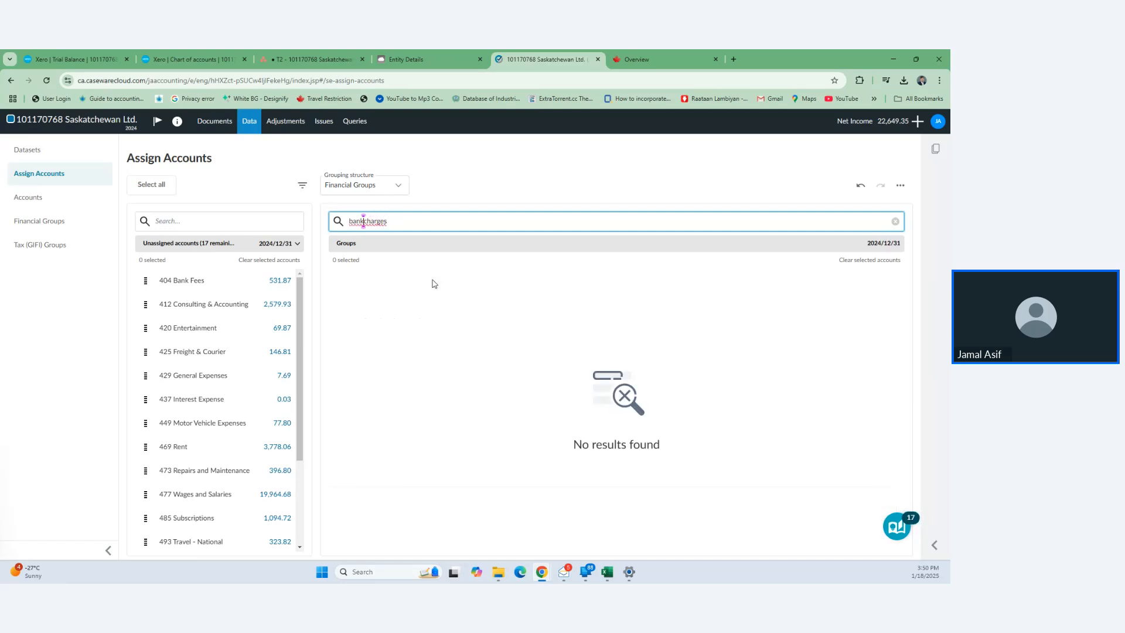
{"action": "left_click", "coordinate": [202, 287]}
{"action": "mouse_move", "coordinate": [572, 326]}
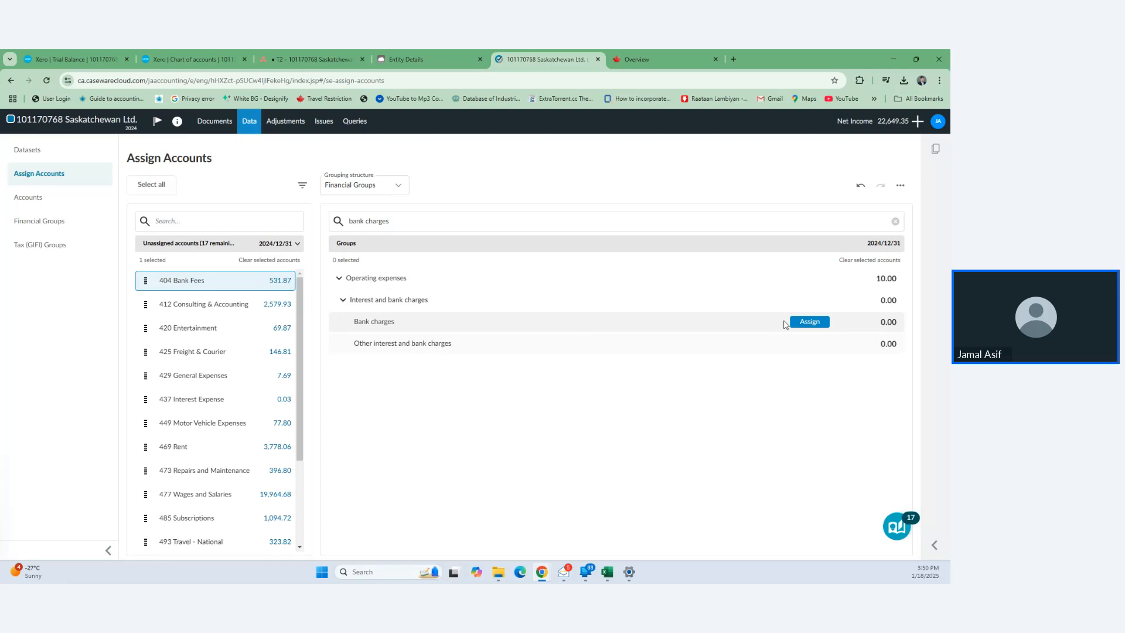
{"action": "left_click", "coordinate": [805, 323]}
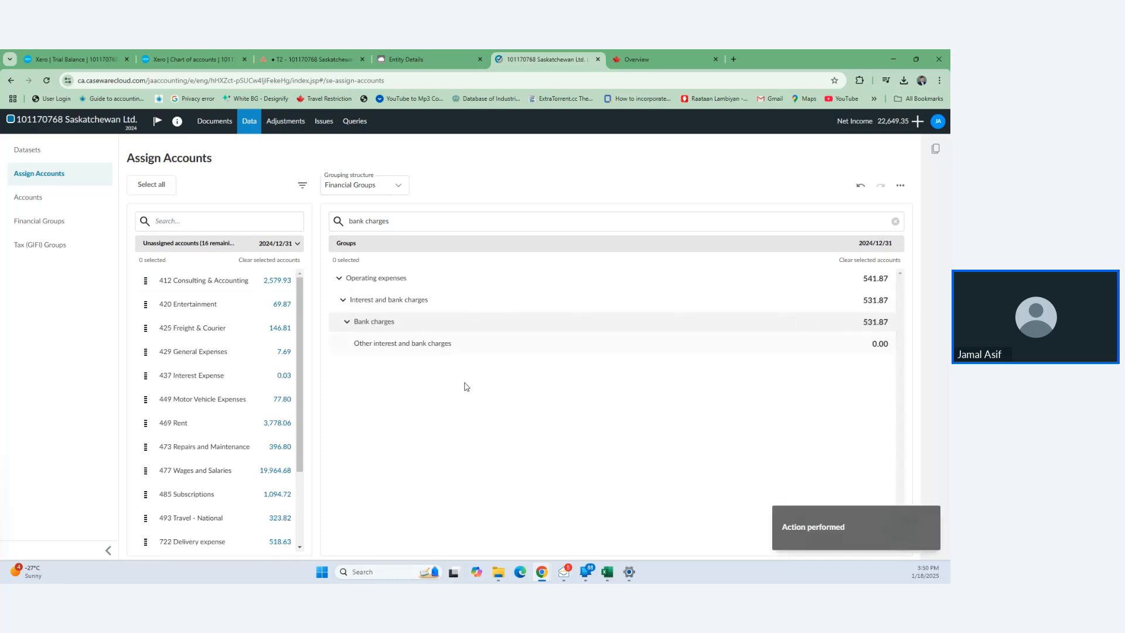
- Assign 412 Consulting & Accounting to Accounting fees and 420 Entertainment to Meals and entertainment
{"action": "left_click", "coordinate": [391, 224]}
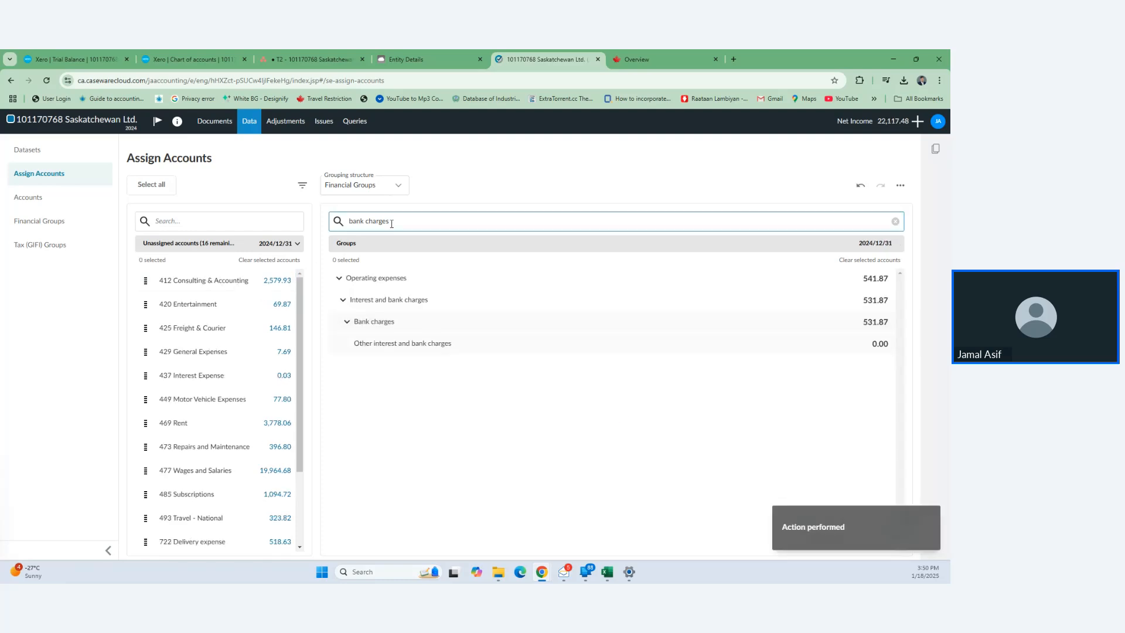
{"action": "left_click_drag", "start_coordinate": [391, 223], "coordinate": [344, 229]}
{"action": "key", "text": "BackSpace"}
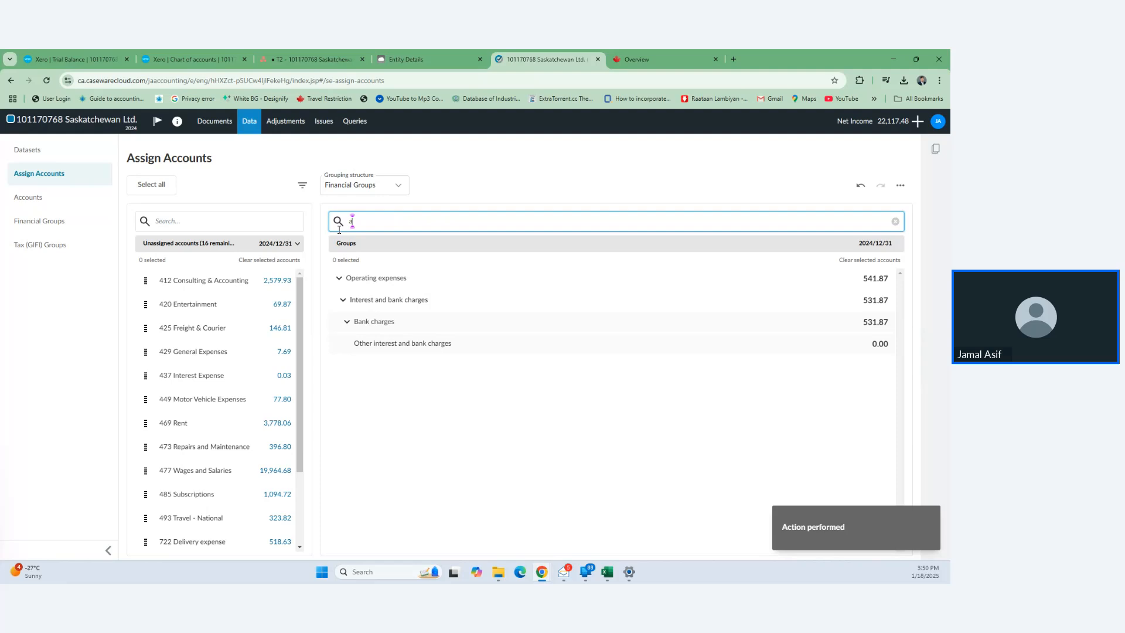
{"action": "type", "text": "accounting"}
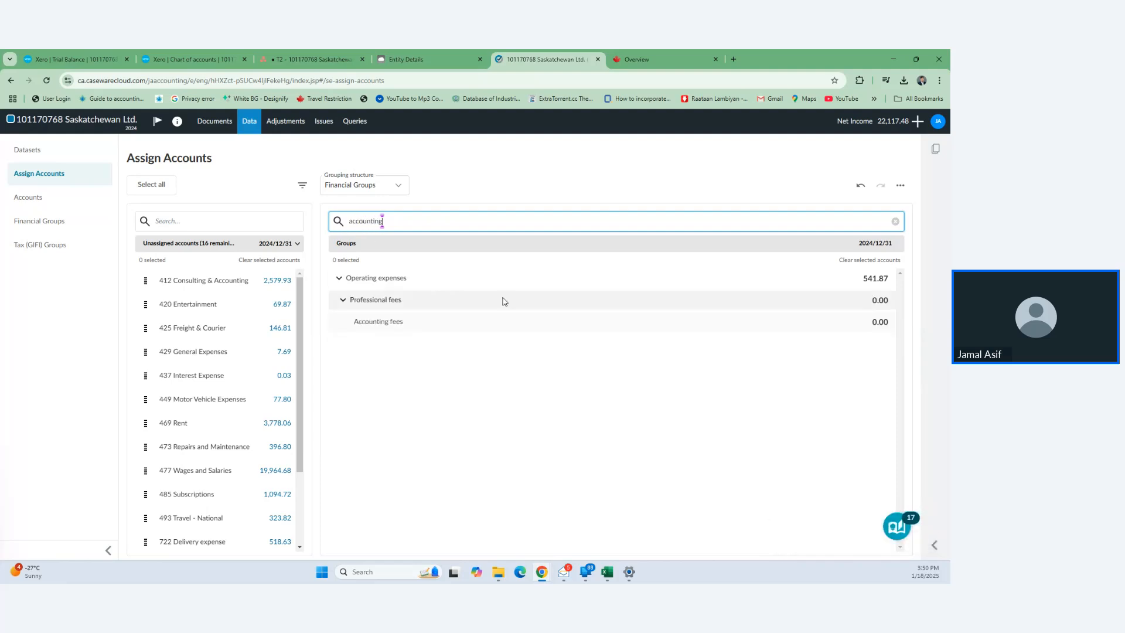
{"action": "left_click", "coordinate": [198, 282]}
{"action": "left_click", "coordinate": [795, 323]}
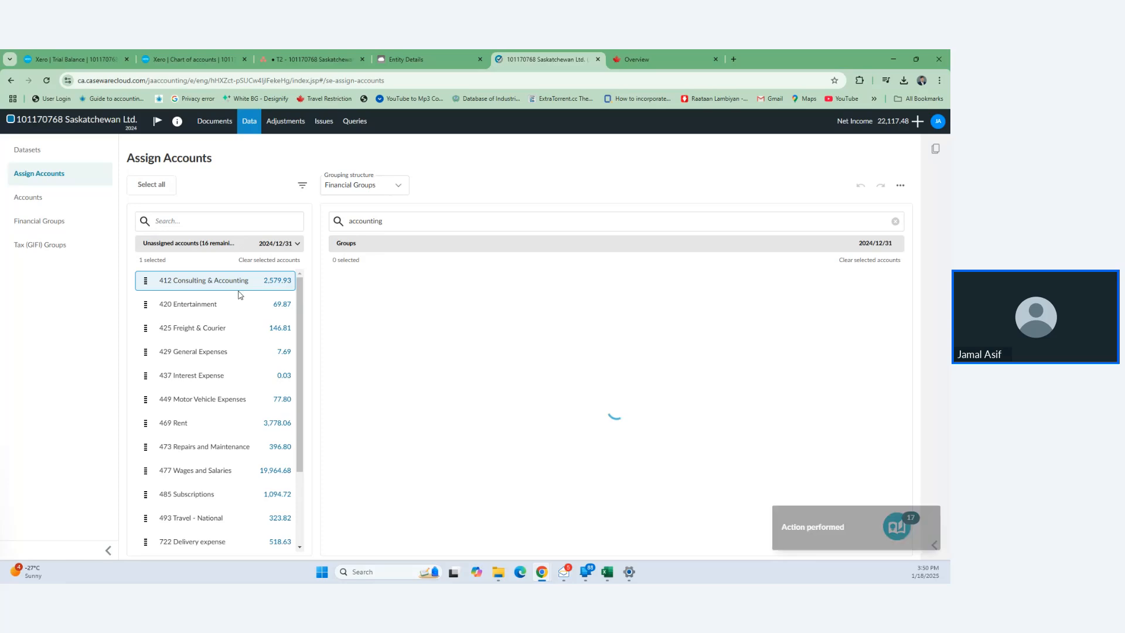
{"action": "left_click", "coordinate": [387, 217]}
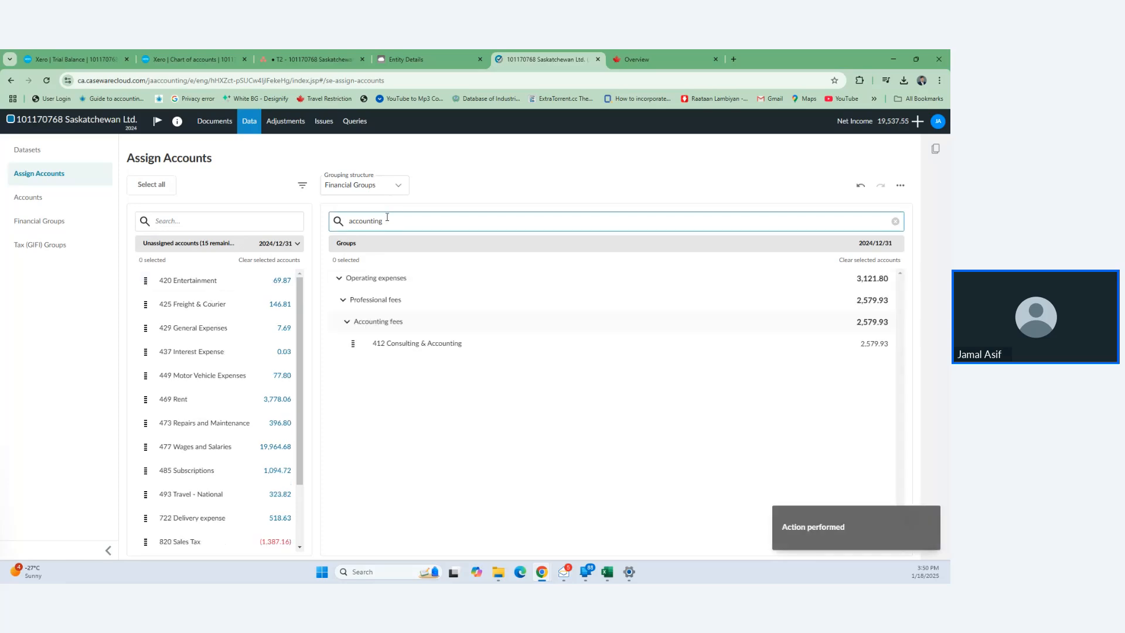
{"action": "double_click", "coordinate": [387, 217]}
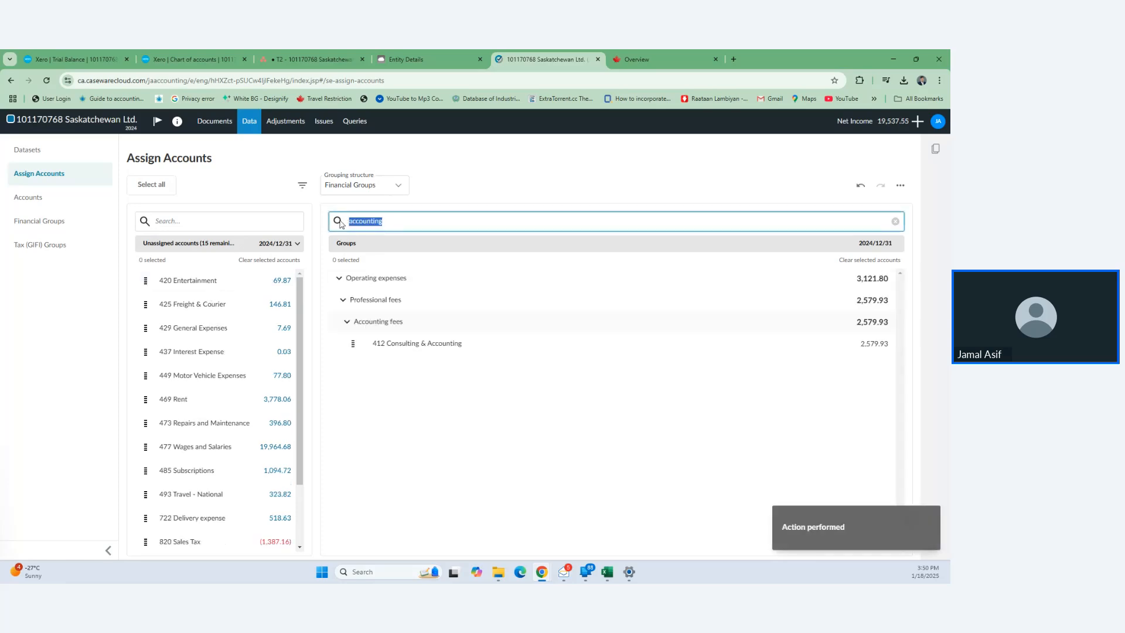
{"action": "type", "text": "meals"}
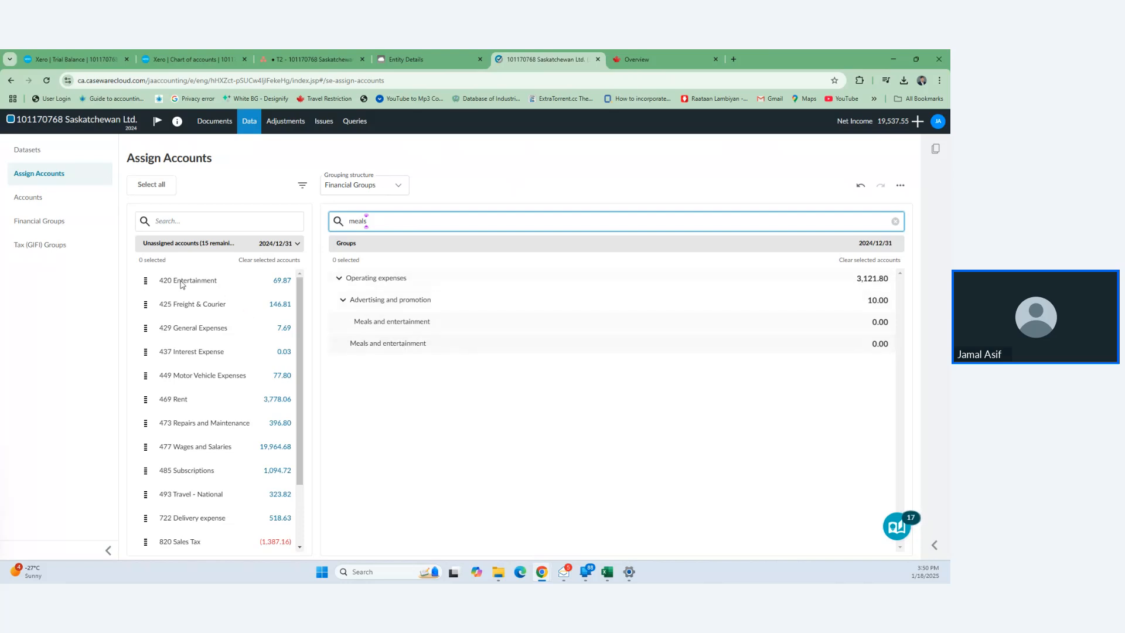
{"action": "left_click", "coordinate": [182, 285]}
{"action": "mouse_move", "coordinate": [805, 349]}
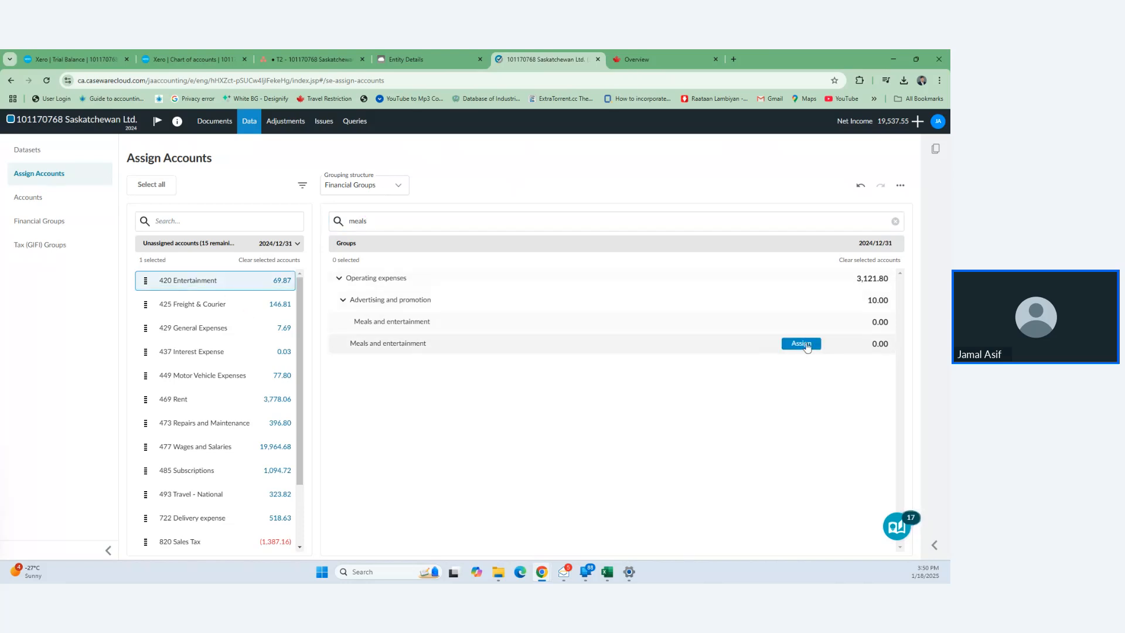
{"action": "left_click", "coordinate": [801, 344]}
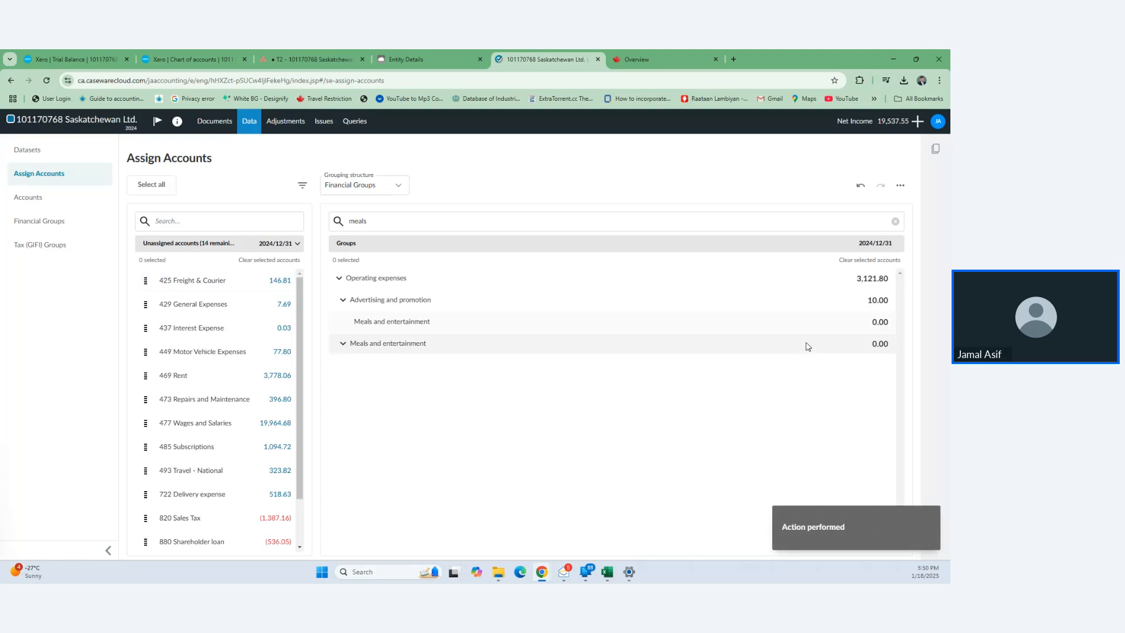
- Assign 425 Freight & Courier to Delivery, freight and express, and 429 General Expenses to Other office expenses
{"action": "left_click", "coordinate": [183, 281]}
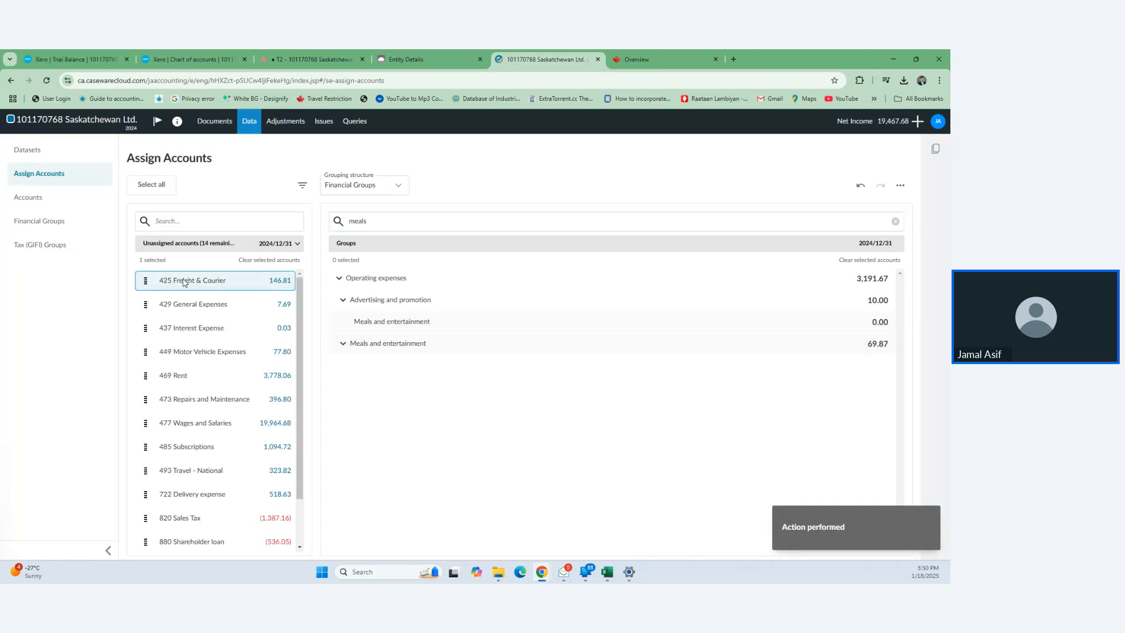
{"action": "left_click", "coordinate": [375, 221]}
{"action": "double_click", "coordinate": [357, 221]}
{"action": "type", "text": "f"}
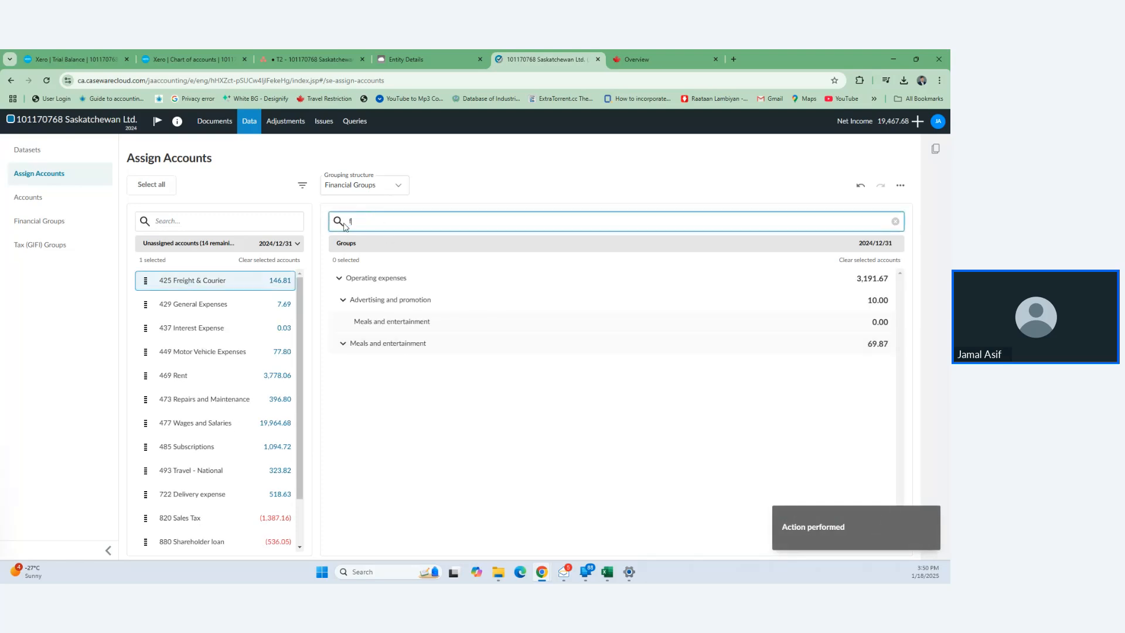
{"action": "type", "text": "reight"}
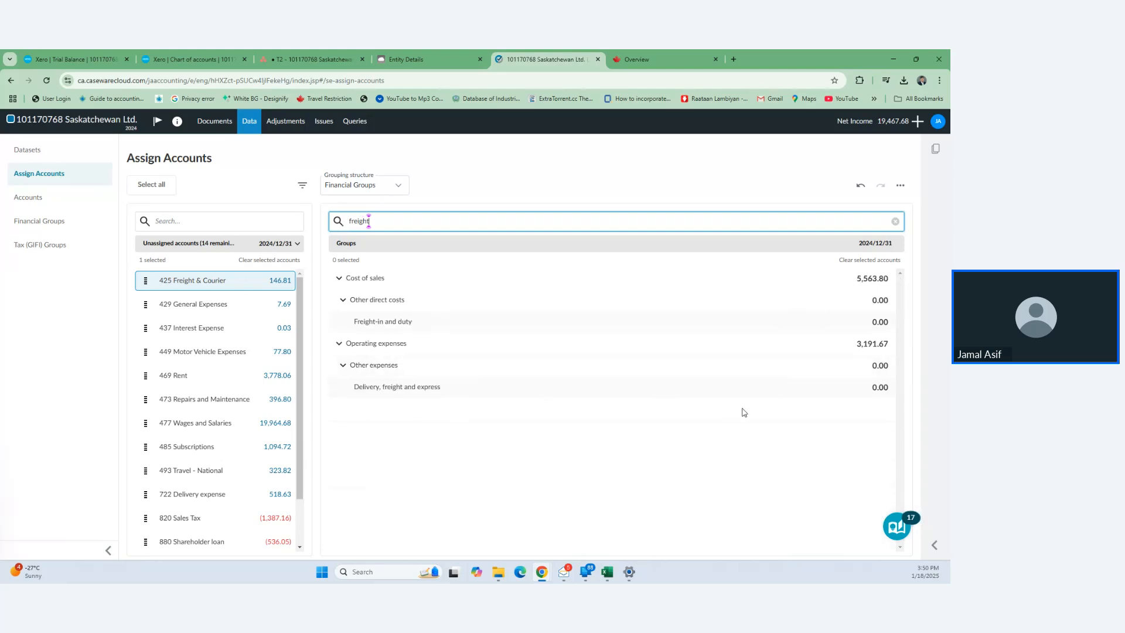
{"action": "left_click", "coordinate": [818, 386]}
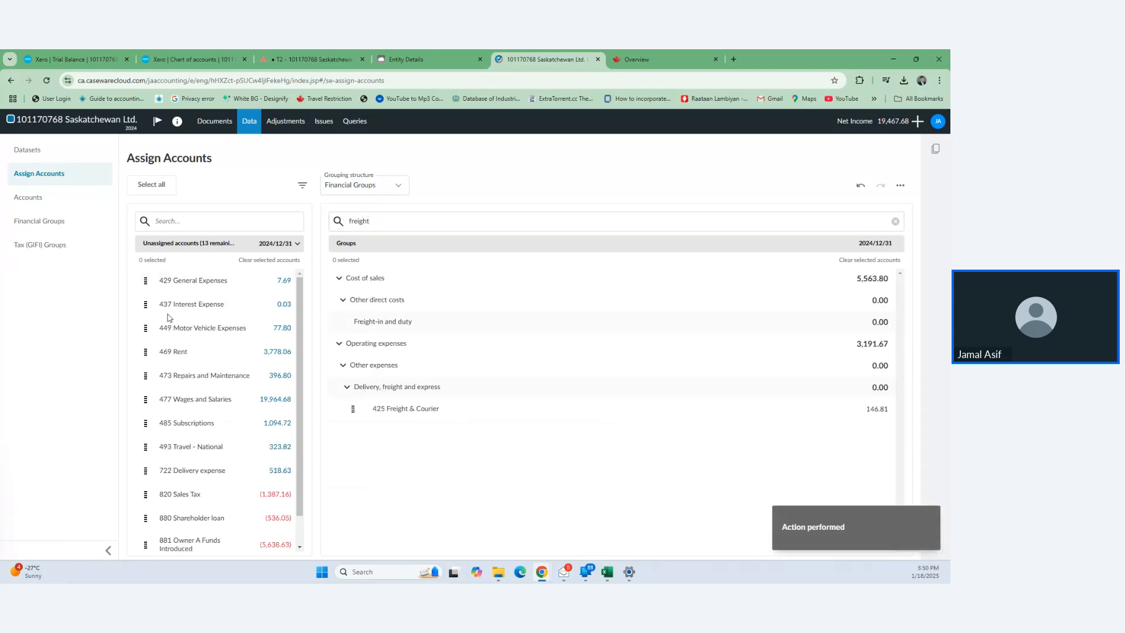
{"action": "left_click", "coordinate": [216, 282]}
{"action": "left_click_drag", "start_coordinate": [389, 221], "coordinate": [331, 224]}
{"action": "type", "text": "office"}
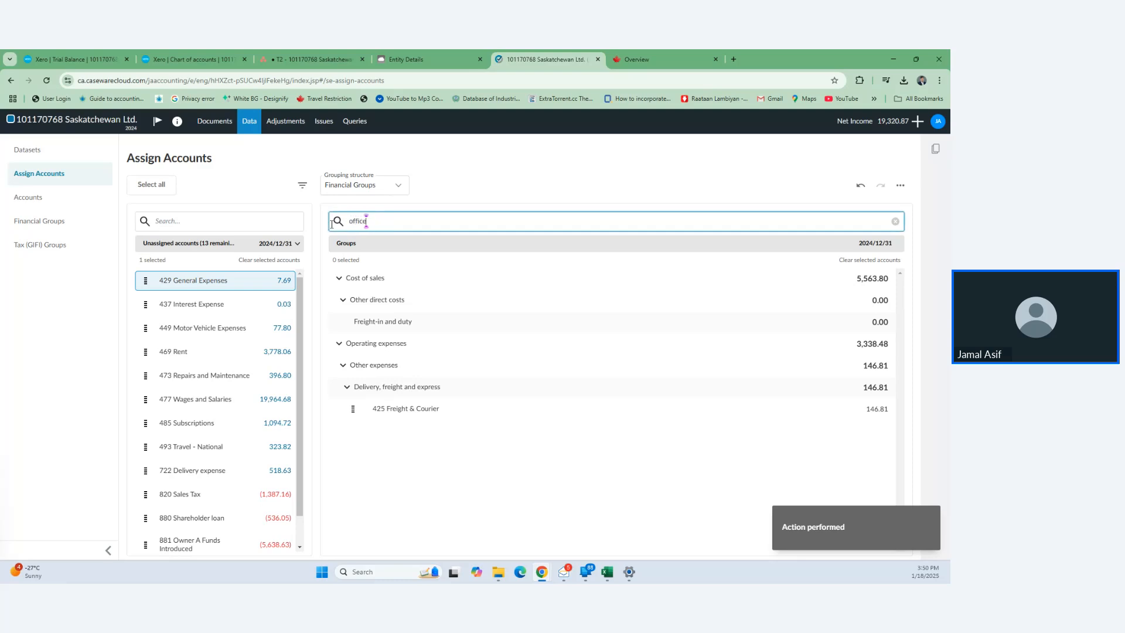
{"action": "mouse_move", "coordinate": [371, 417]}
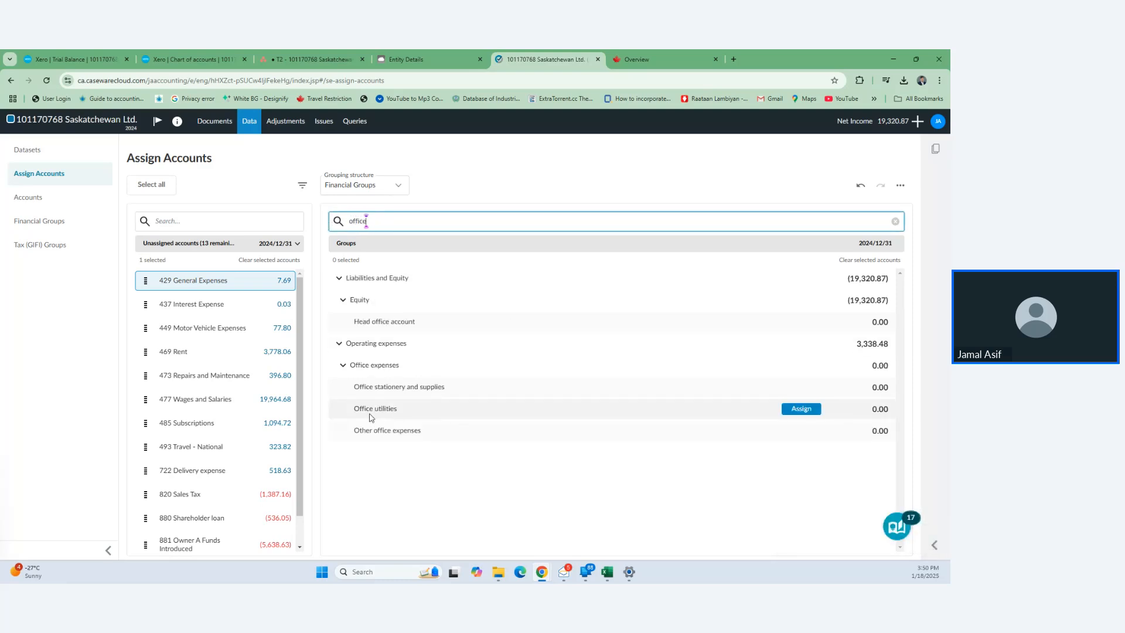
{"action": "left_click", "coordinate": [806, 431]}
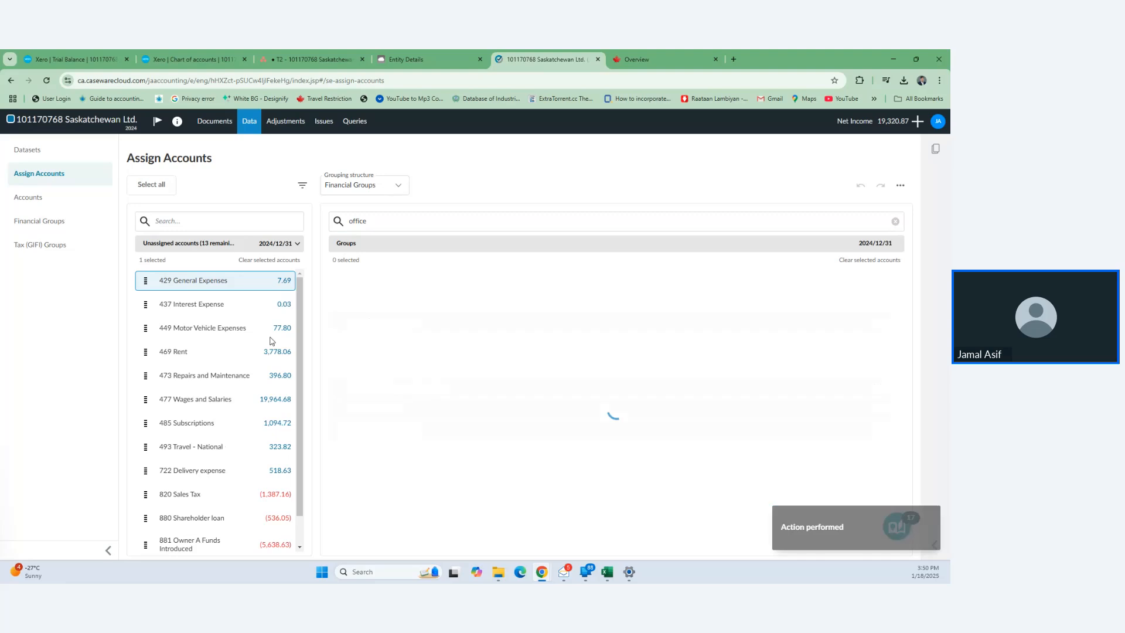
- Assign 437 Interest Expense to Bank charges and Motor Vehicle Expenses to Vehicle expenses
{"action": "left_click", "coordinate": [216, 280]}
{"action": "double_click", "coordinate": [346, 221]}
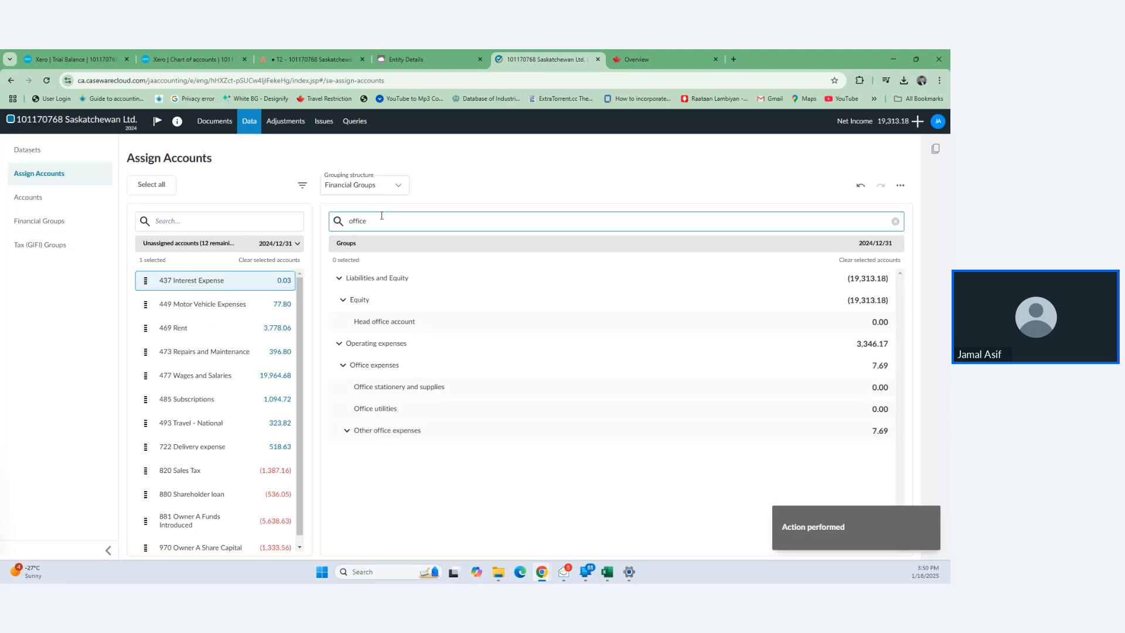
{"action": "type", "text": "ban"}
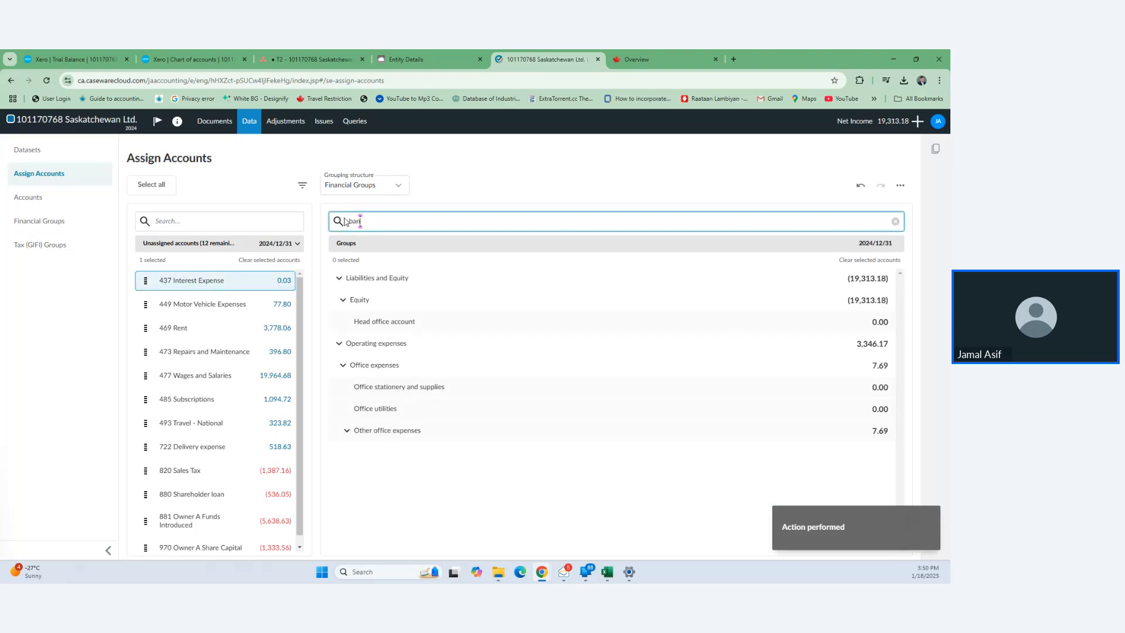
{"action": "type", "text": "k charges"}
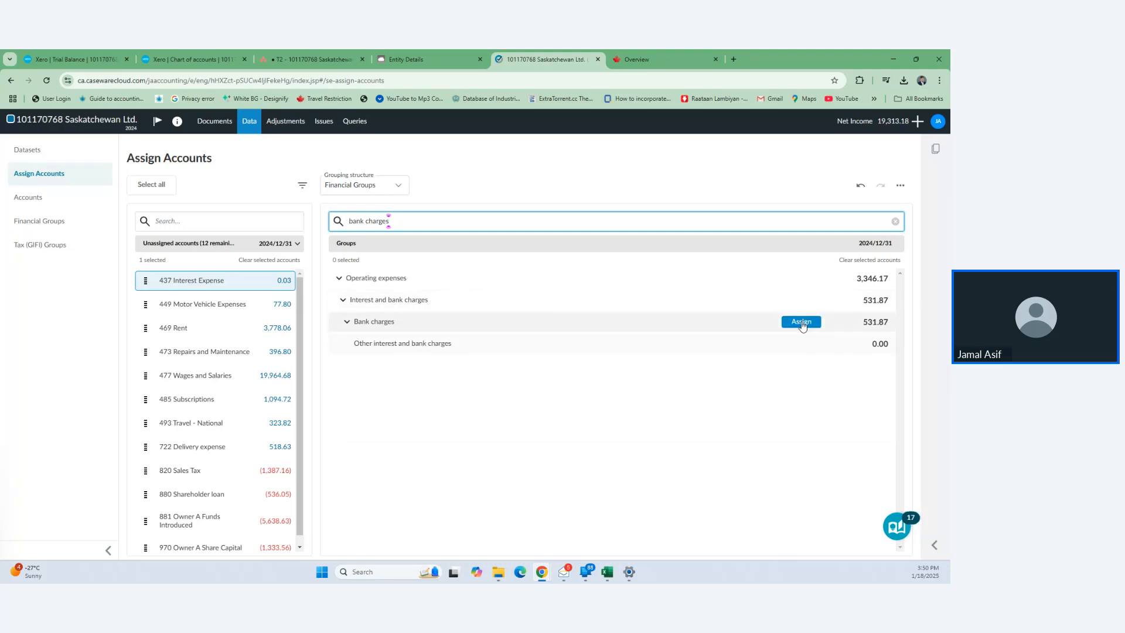
{"action": "left_click", "coordinate": [801, 322]}
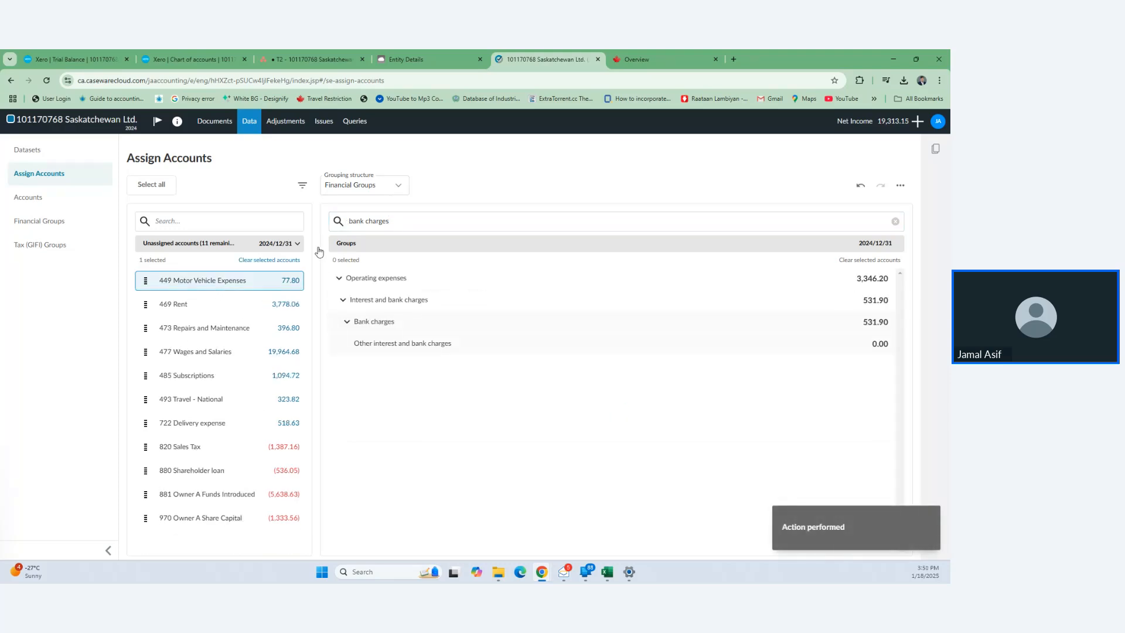
{"action": "left_click_drag", "start_coordinate": [391, 221], "coordinate": [342, 227]}
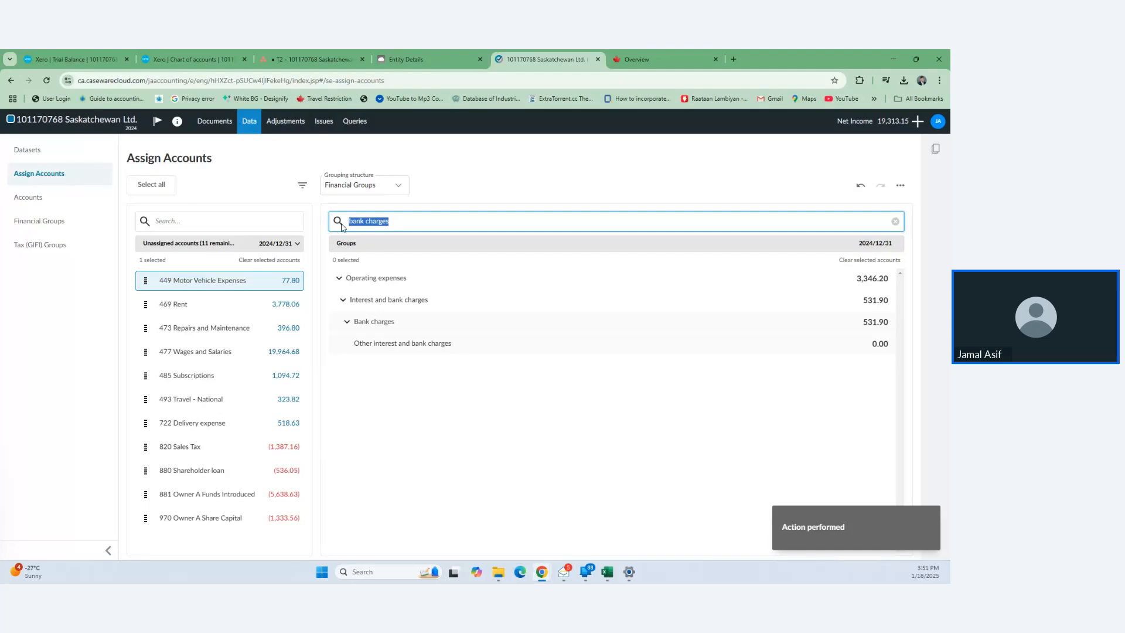
{"action": "type", "text": "vehicle"}
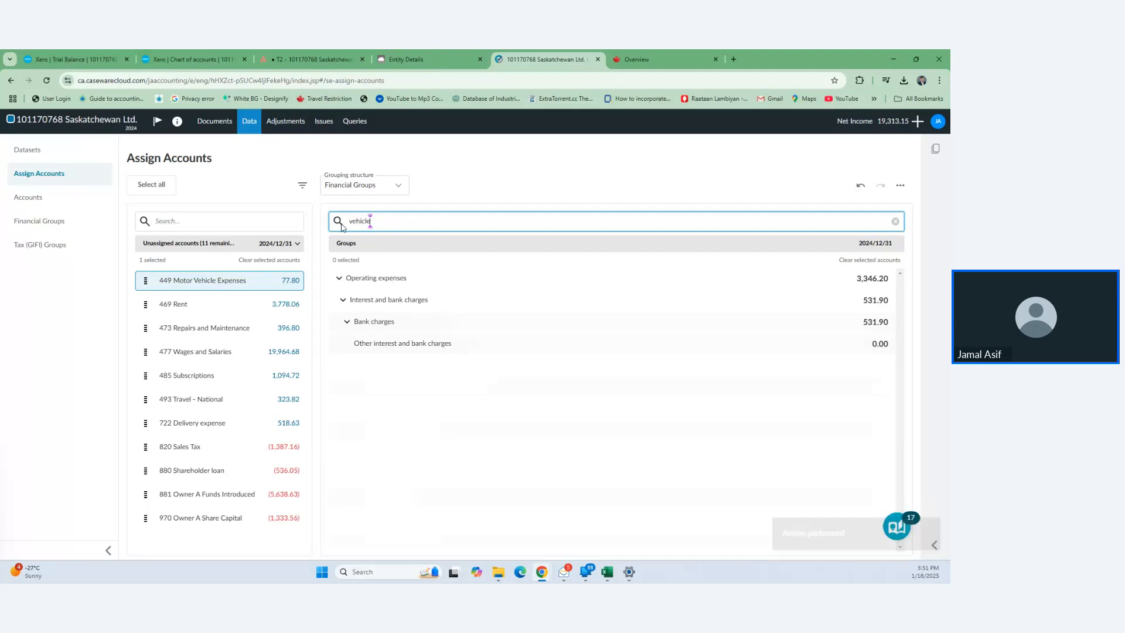
{"action": "scroll", "coordinate": [483, 479], "scroll_direction": "down", "scroll_amount": 4}
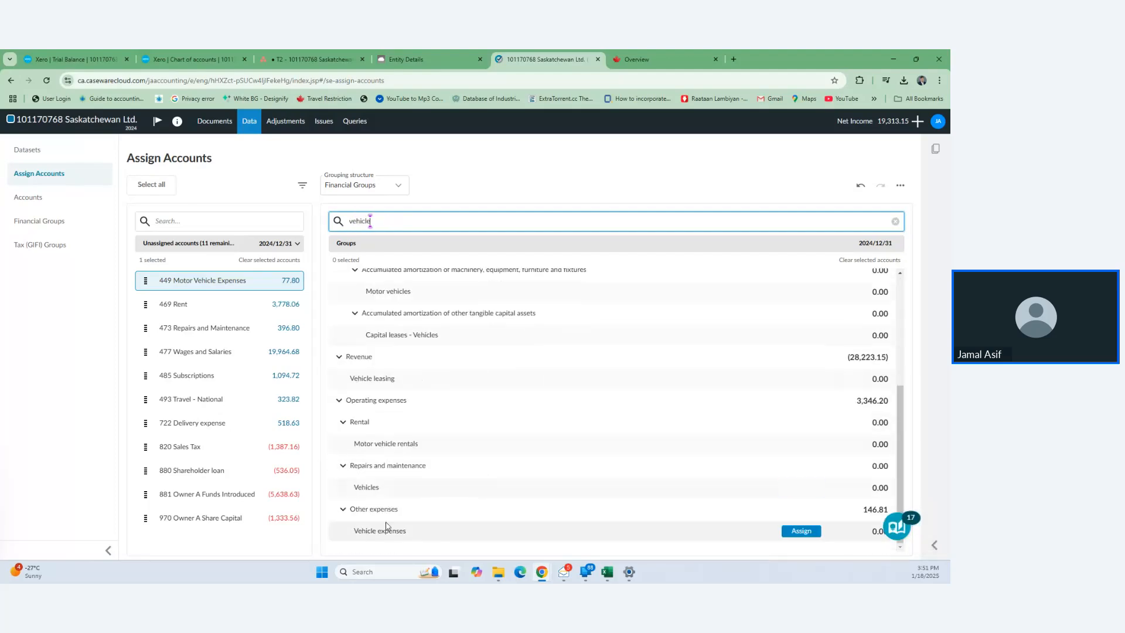
{"action": "left_click", "coordinate": [801, 531]}
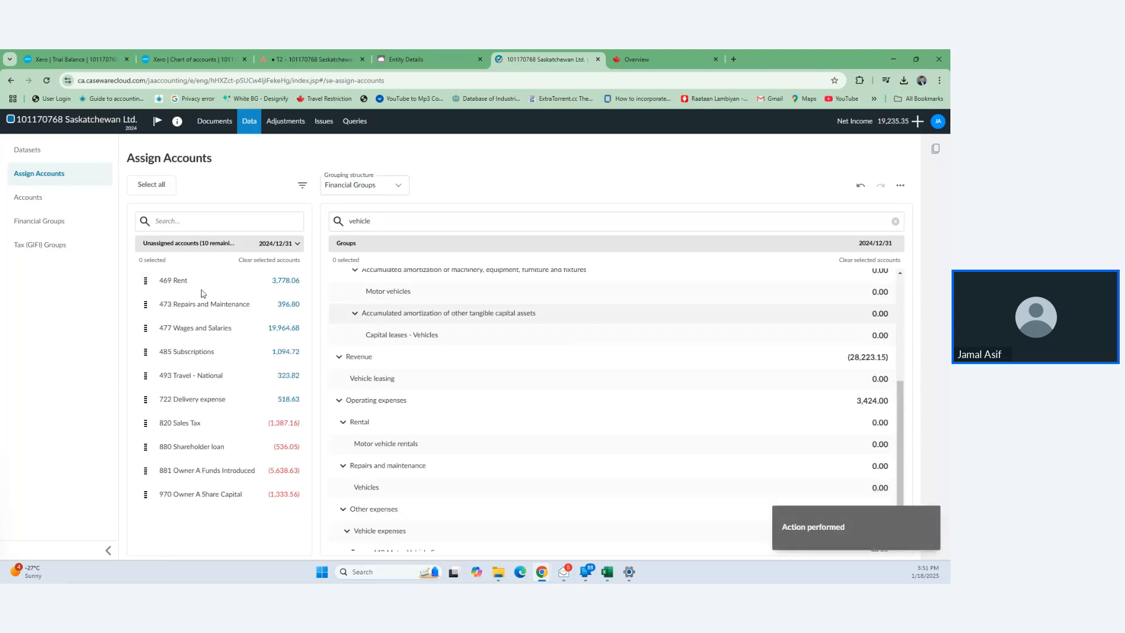
- Assign 469 Rent to Real estate rental and Repairs and Maintenance to Other repairs and maintenance
{"action": "left_click", "coordinate": [231, 285]}
{"action": "left_click", "coordinate": [404, 221]}
{"action": "double_click", "coordinate": [359, 221]}
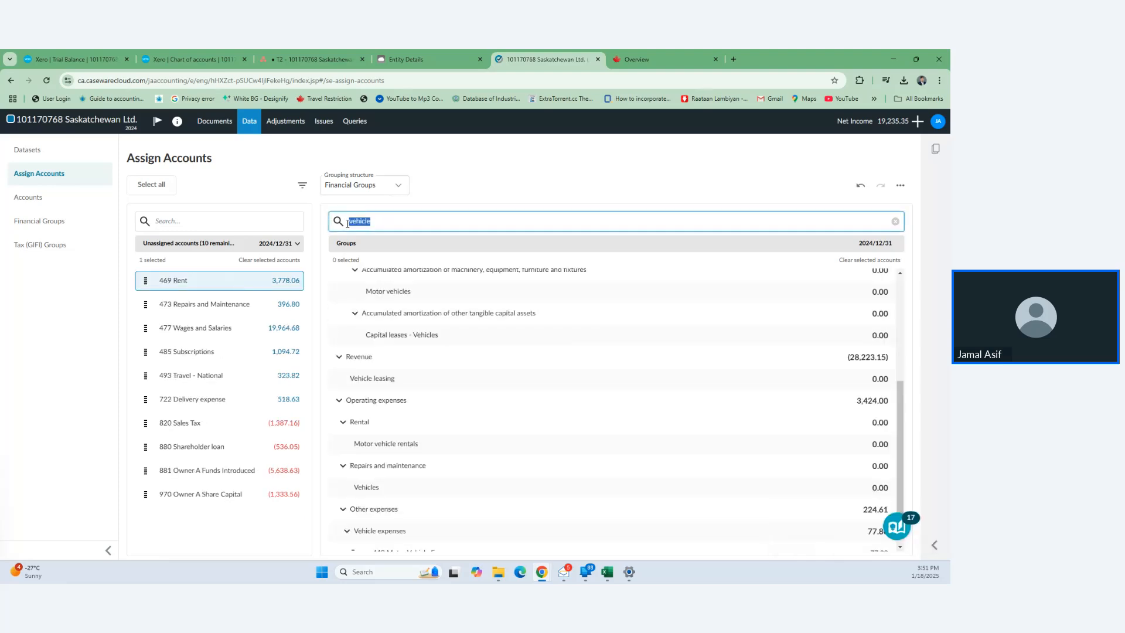
{"action": "type", "text": "rent"}
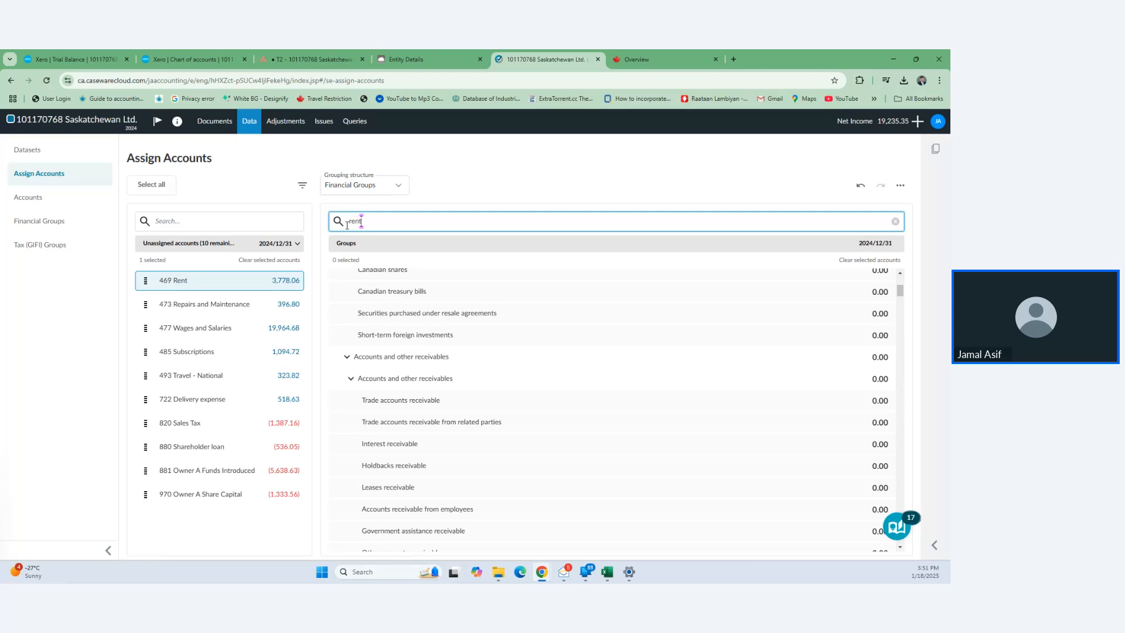
{"action": "scroll", "coordinate": [556, 411], "scroll_direction": "down", "scroll_amount": 4}
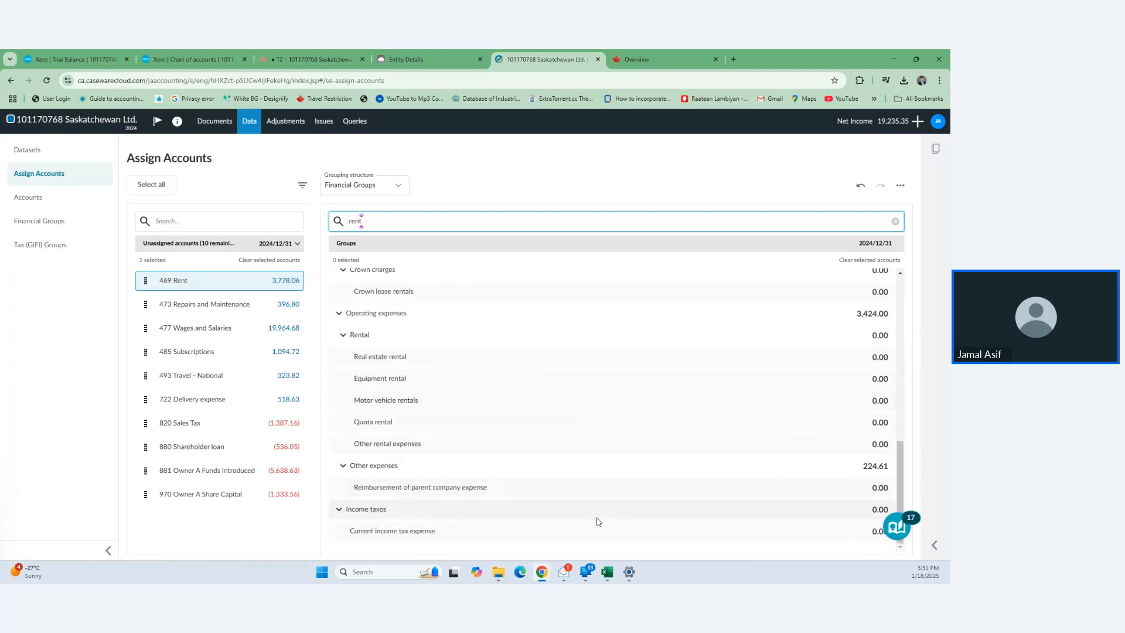
{"action": "mouse_move", "coordinate": [557, 360]}
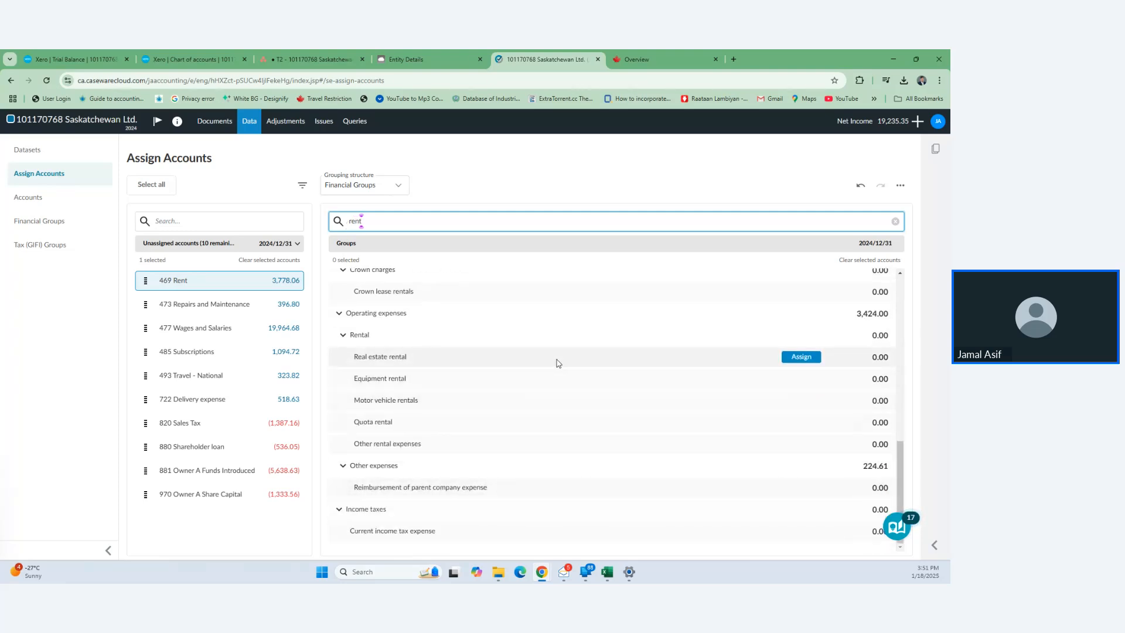
{"action": "left_click", "coordinate": [801, 356]}
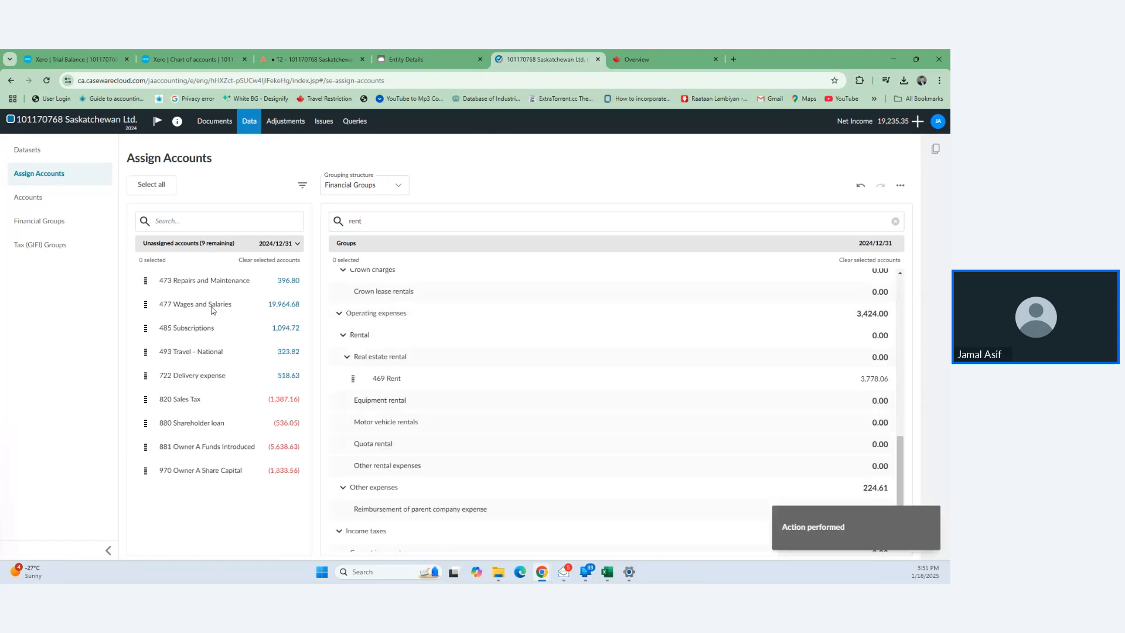
{"action": "left_click_drag", "start_coordinate": [378, 225], "coordinate": [353, 221]}
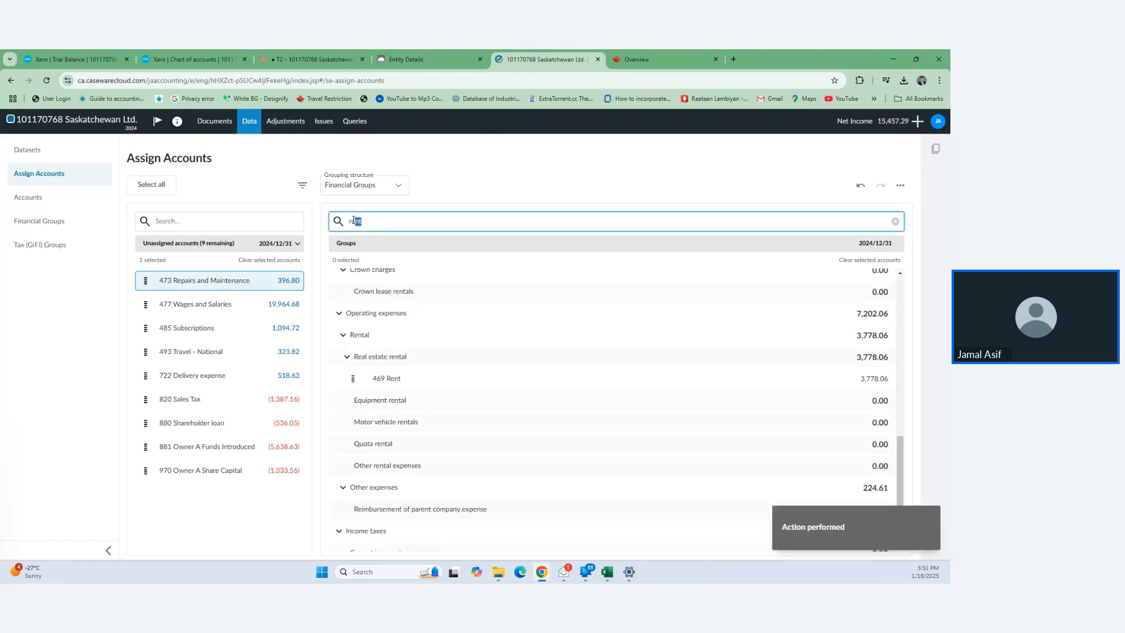
{"action": "type", "text": "repairs"}
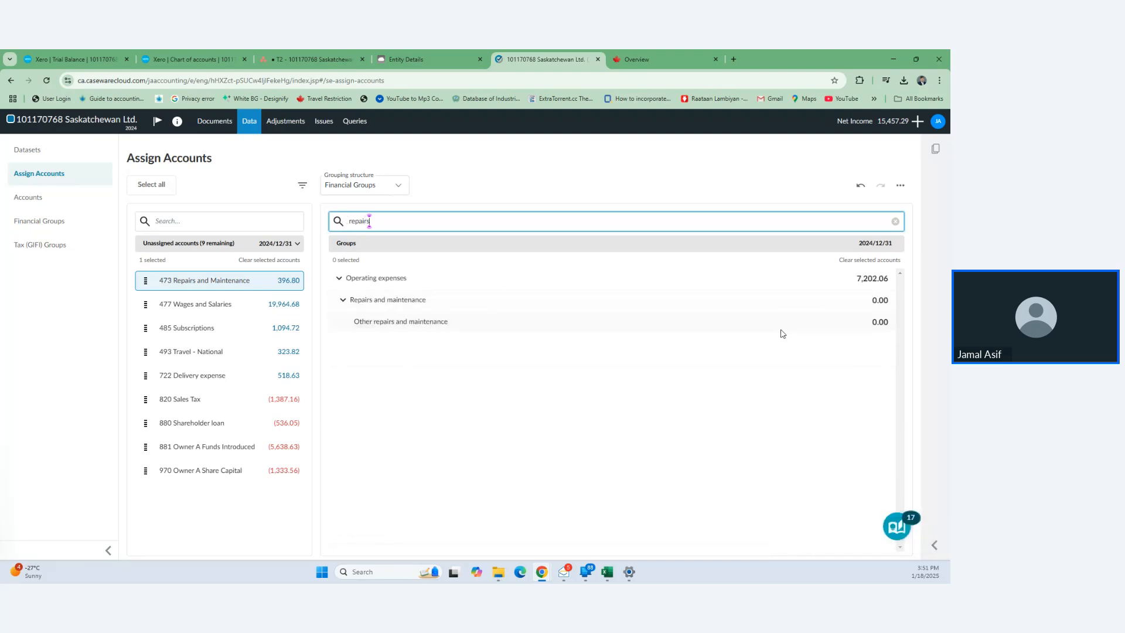
{"action": "left_click", "coordinate": [798, 322]}
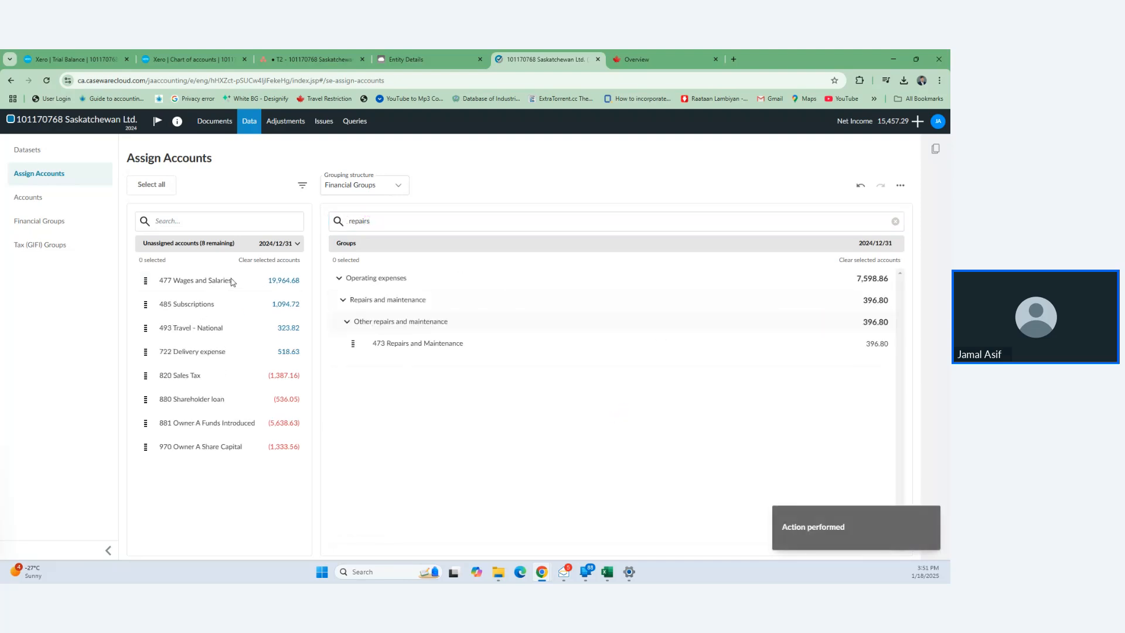
- Assign 477 Wages and Salaries to Other salaries and wages
{"action": "left_click", "coordinate": [234, 280]}
{"action": "left_click_drag", "start_coordinate": [380, 220], "coordinate": [340, 226]}
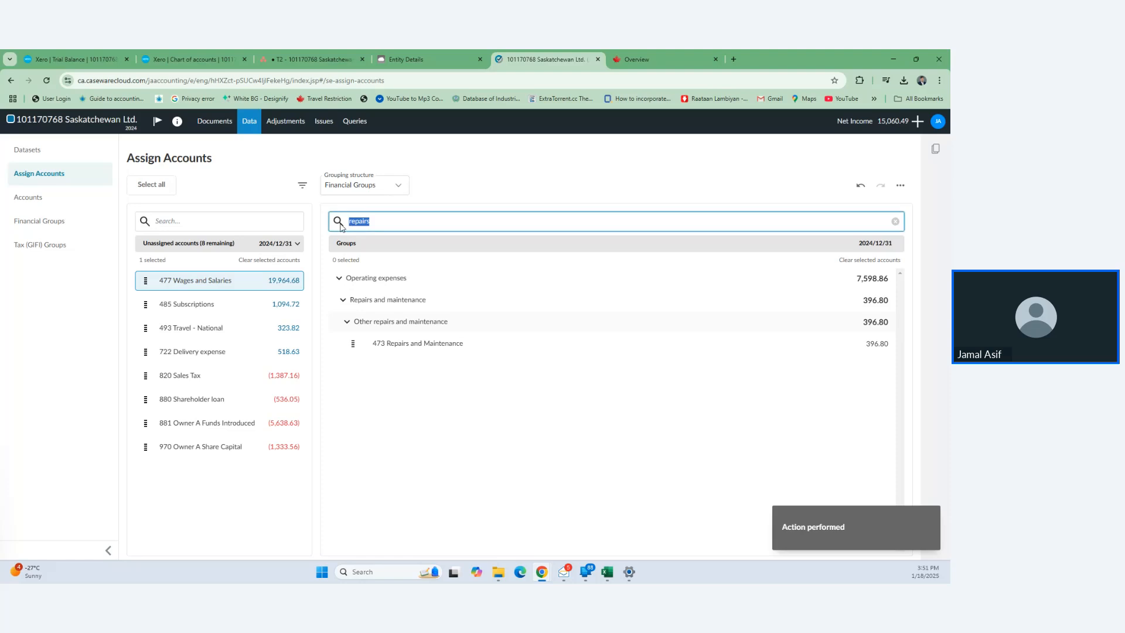
{"action": "type", "text": "wages"}
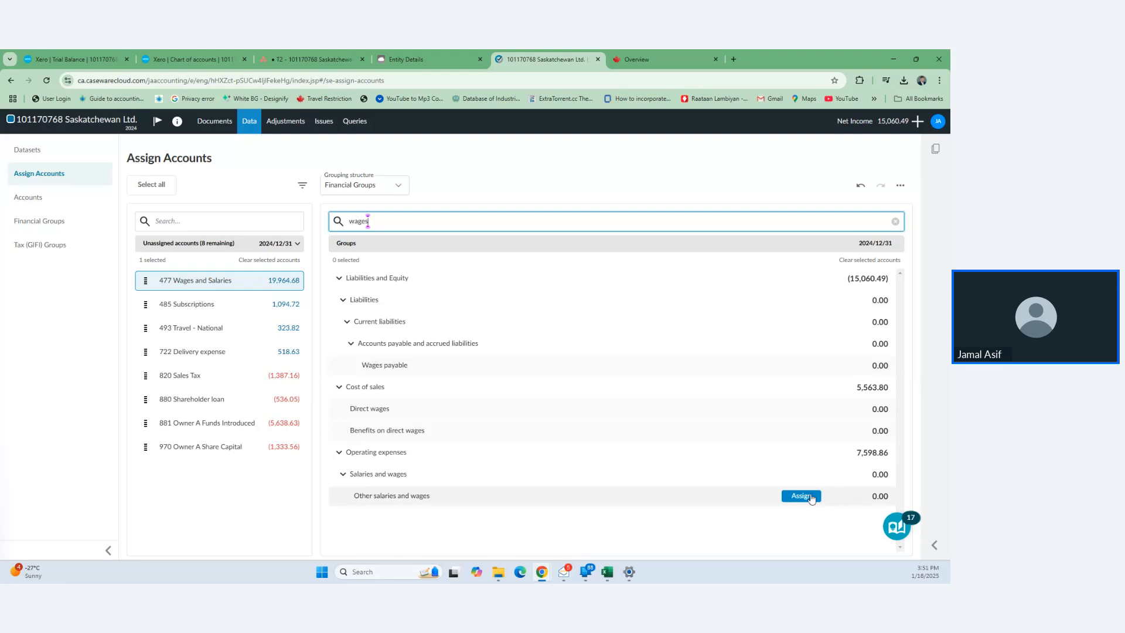
{"action": "left_click", "coordinate": [810, 496]}
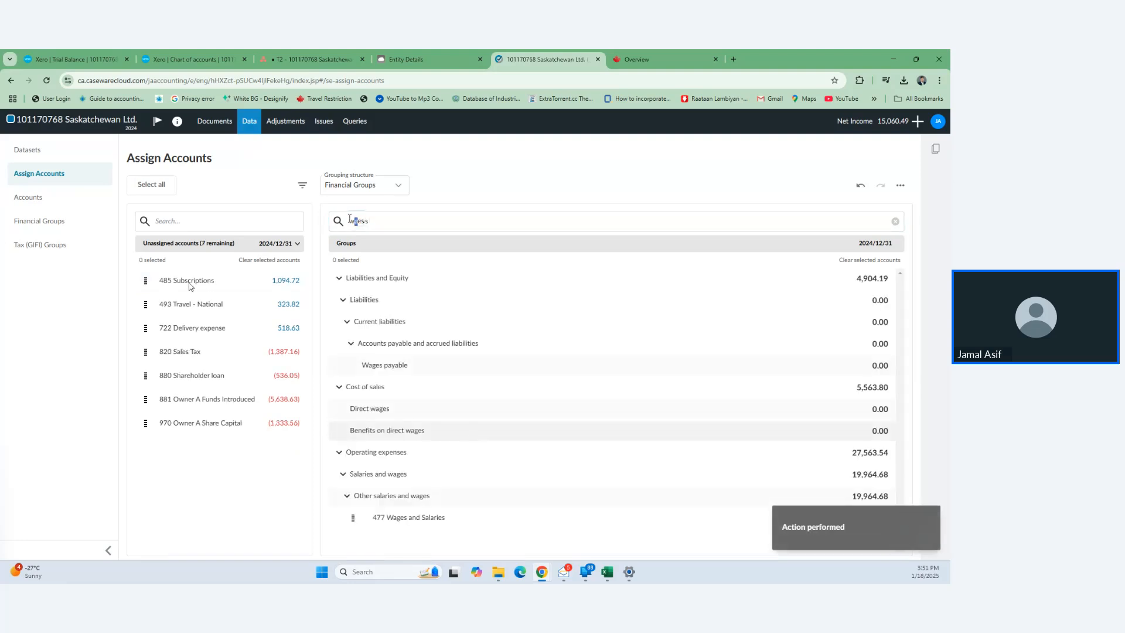
{"action": "left_click_drag", "start_coordinate": [350, 219], "coordinate": [346, 221]}
- Assign account 485 Subscriptions to the Other business taxes, licenses and memberships group
{"action": "type", "text": "subsc"}
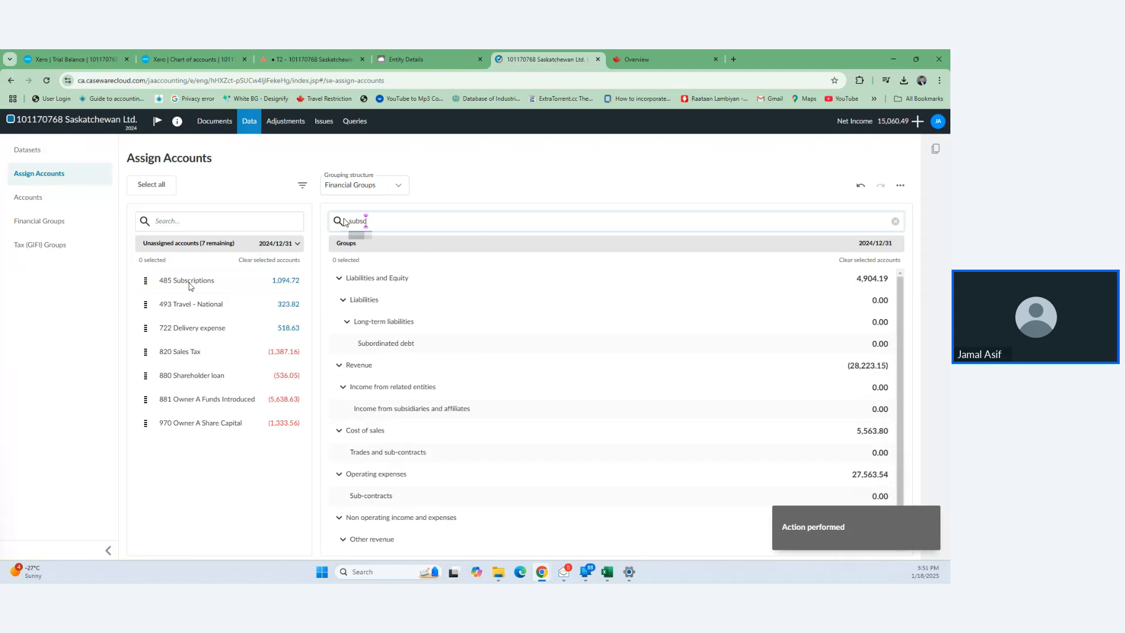
{"action": "left_click", "coordinate": [191, 281]}
{"action": "type", "text": "r"}
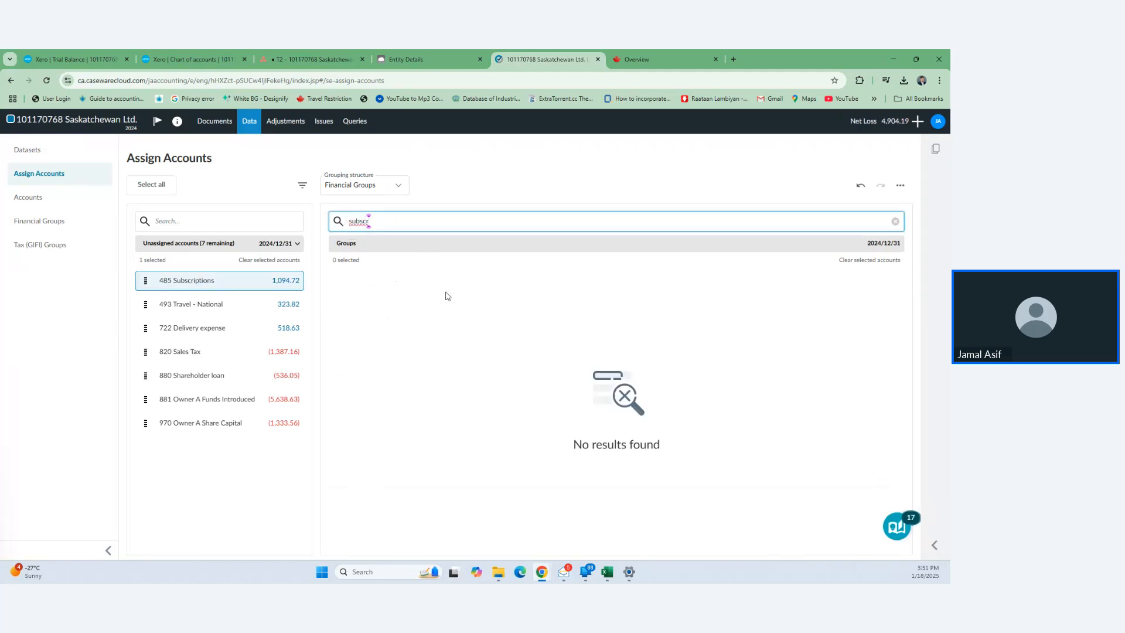
{"action": "type", "text": "ii"}
{"action": "key", "text": "BackSpace"}
{"action": "key", "text": "BackSpace"}
{"action": "key", "text": "BackSpace"}
{"action": "key", "text": "BackSpace"}
{"action": "key", "text": "BackSpace"}
{"action": "key", "text": "BackSpace"}
{"action": "key", "text": "BackSpace"}
{"action": "type", "text": "bus"}
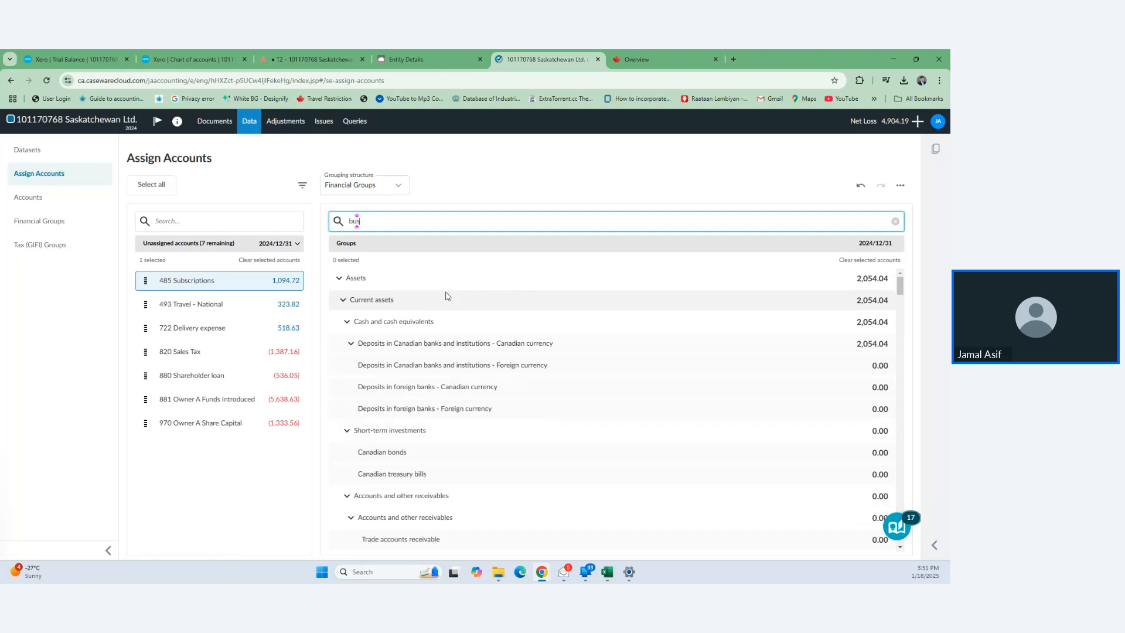
{"action": "type", "text": "ines"}
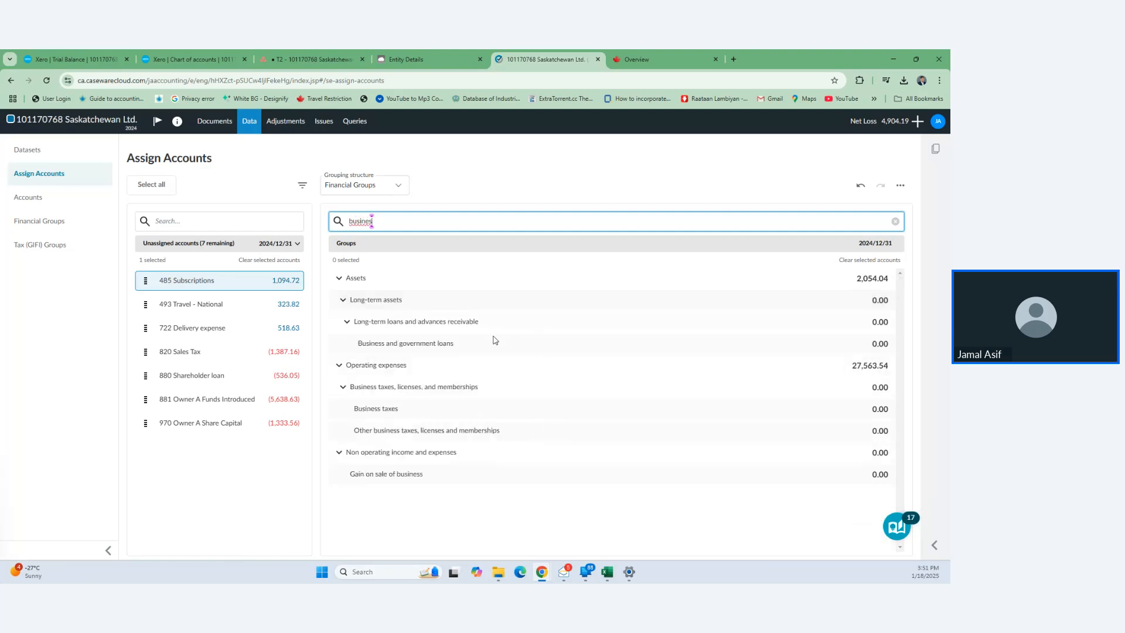
{"action": "mouse_move", "coordinate": [528, 480]}
{"action": "mouse_move", "coordinate": [552, 432]}
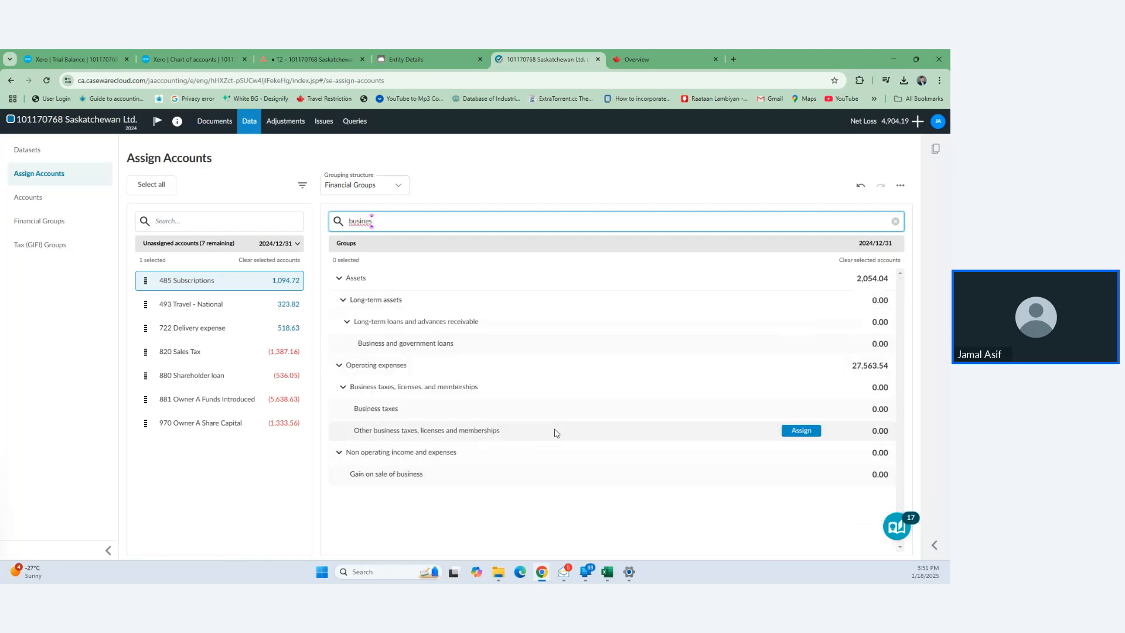
{"action": "left_click", "coordinate": [801, 431]}
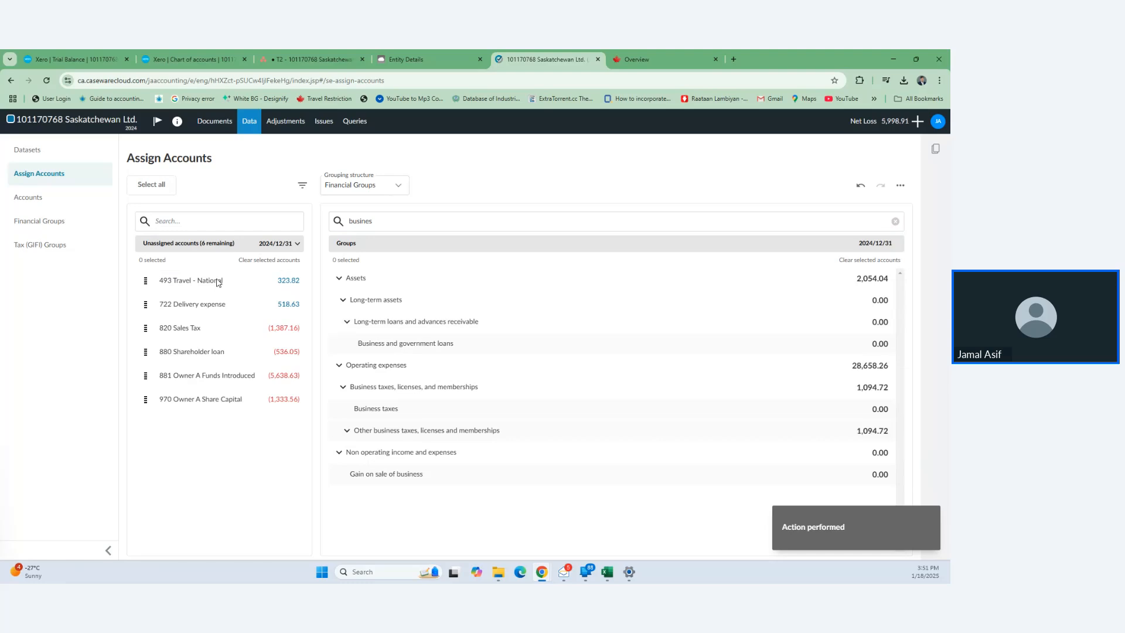
- Assign 493 Travel - National and 722 Delivery expense to Delivery, freight and express
{"action": "left_click", "coordinate": [218, 283]}
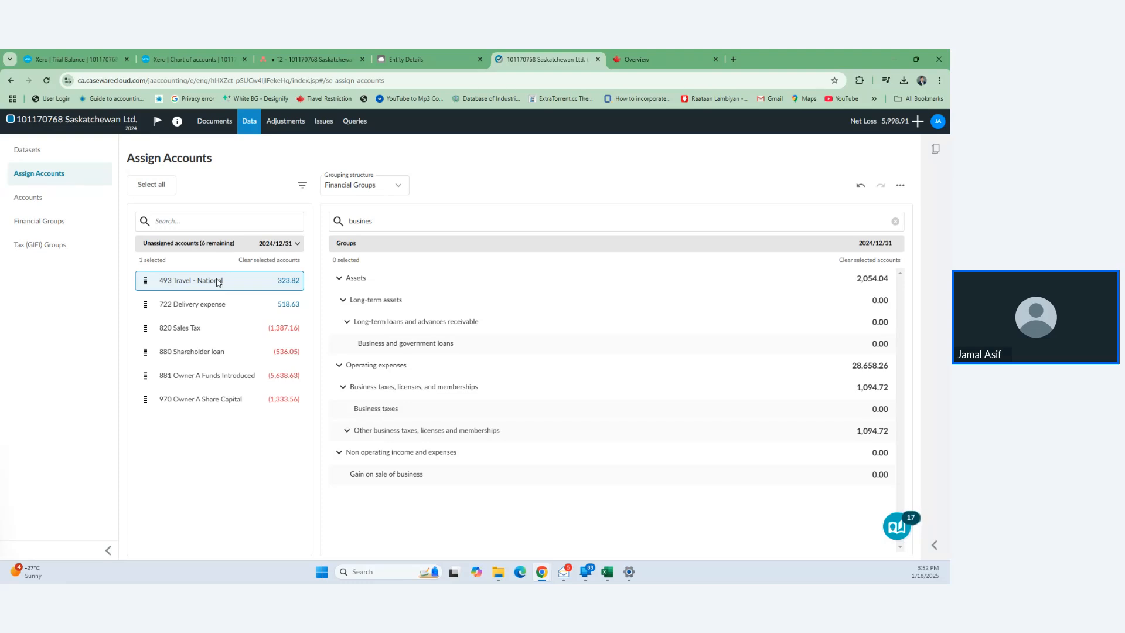
{"action": "double_click", "coordinate": [360, 221]}
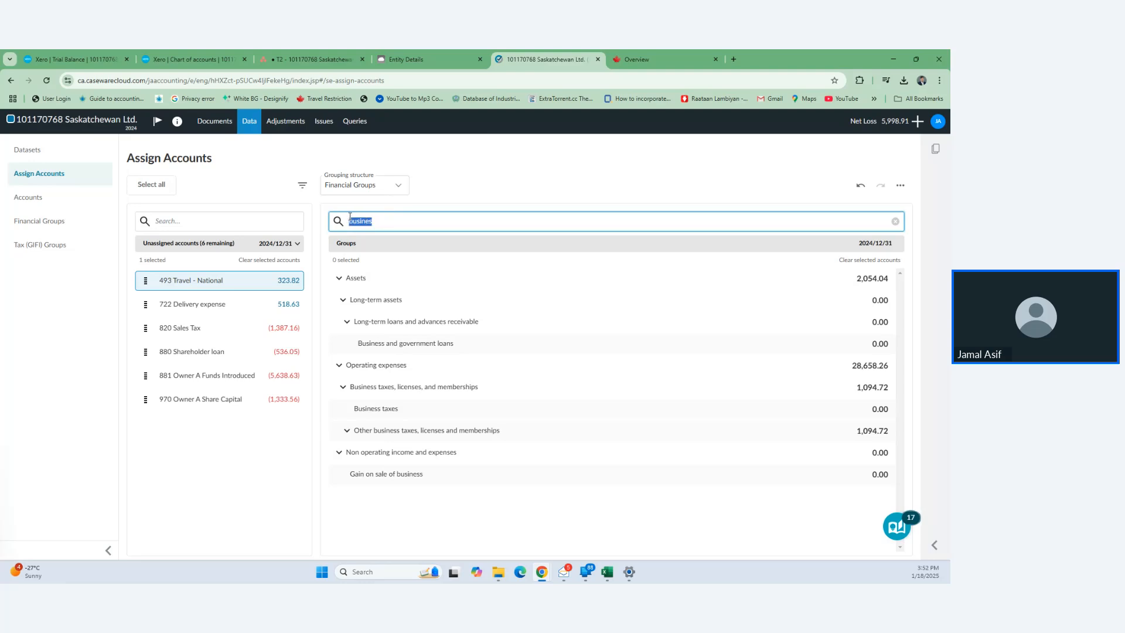
{"action": "type", "text": "Deli"}
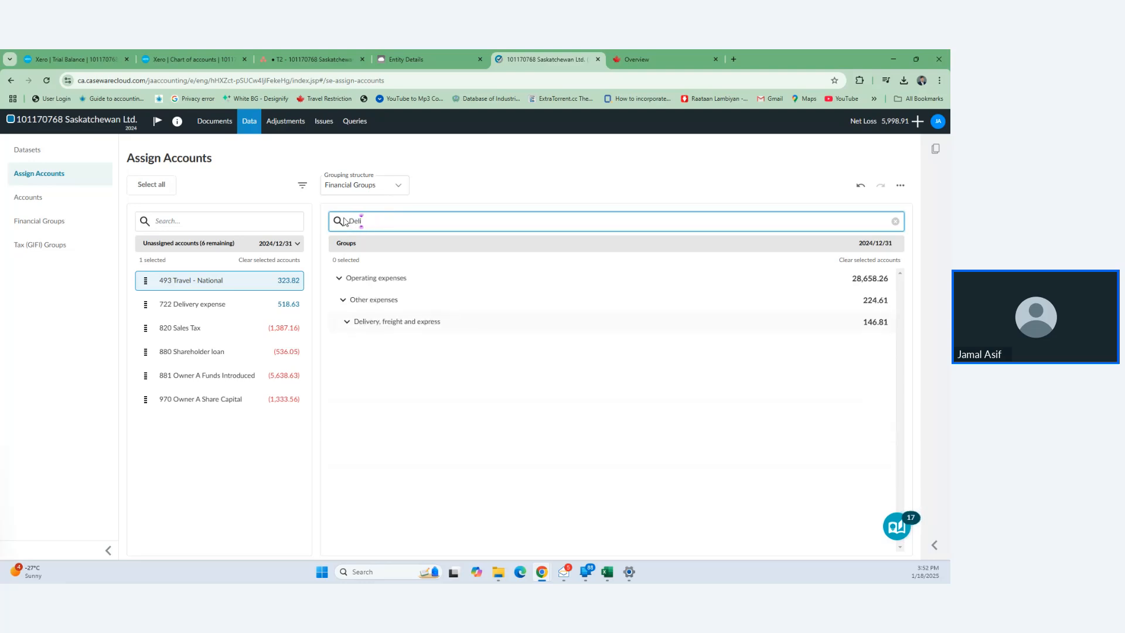
{"action": "left_click", "coordinate": [147, 309]}
{"action": "mouse_move", "coordinate": [484, 328]}
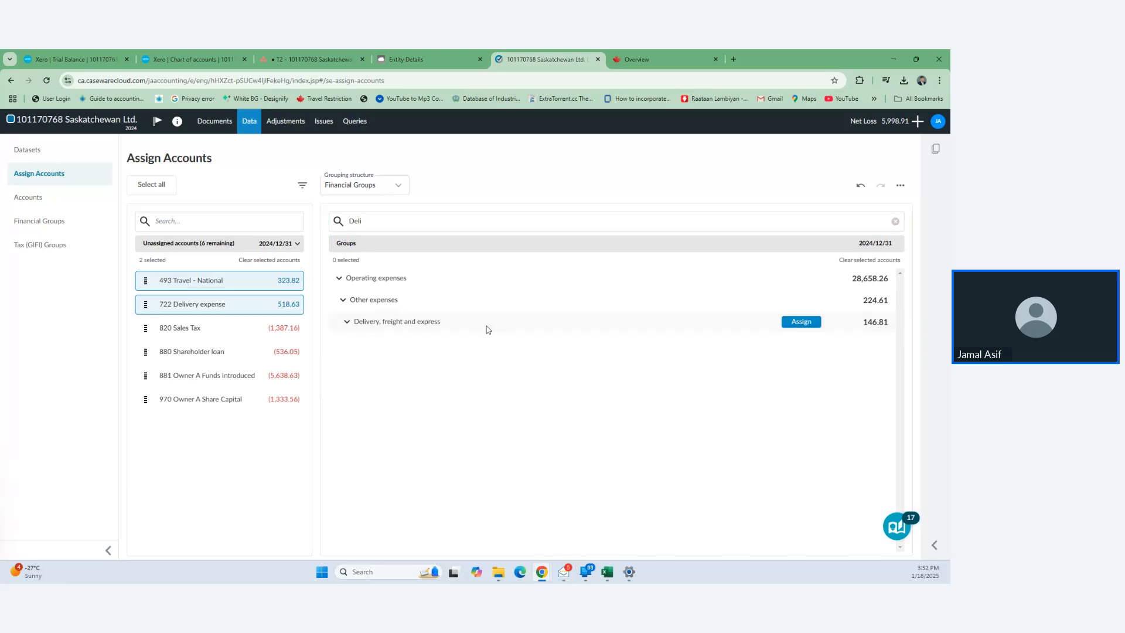
{"action": "left_click", "coordinate": [800, 322]}
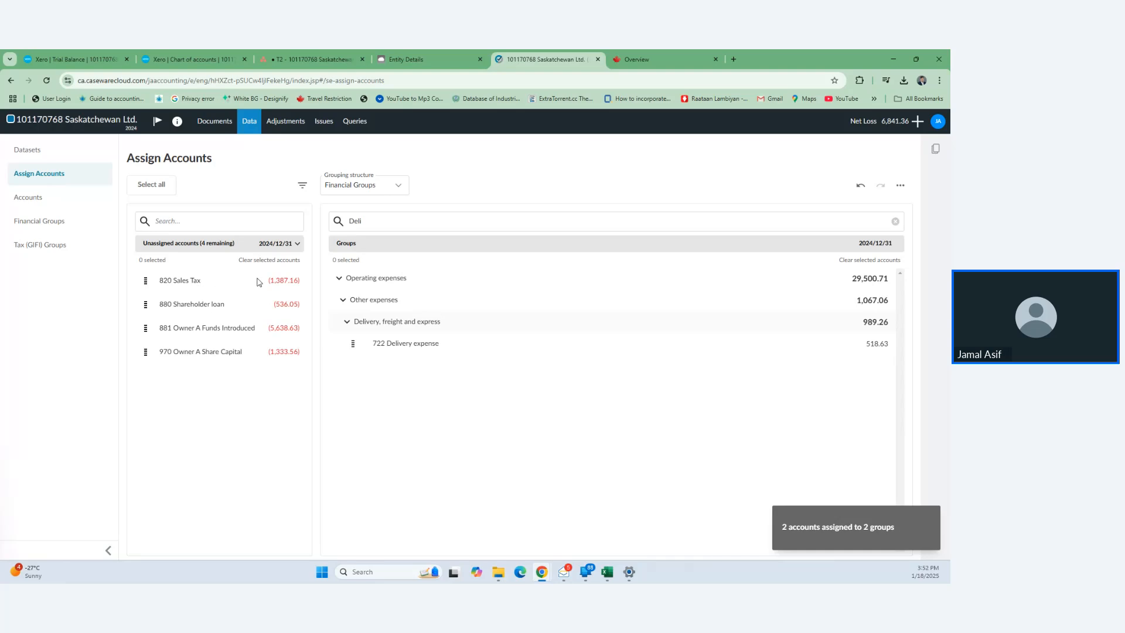
- Search for the sales tax group and assign account 820 Sales Tax to Sales tax payable
{"action": "left_click_drag", "start_coordinate": [374, 224], "coordinate": [340, 229]}
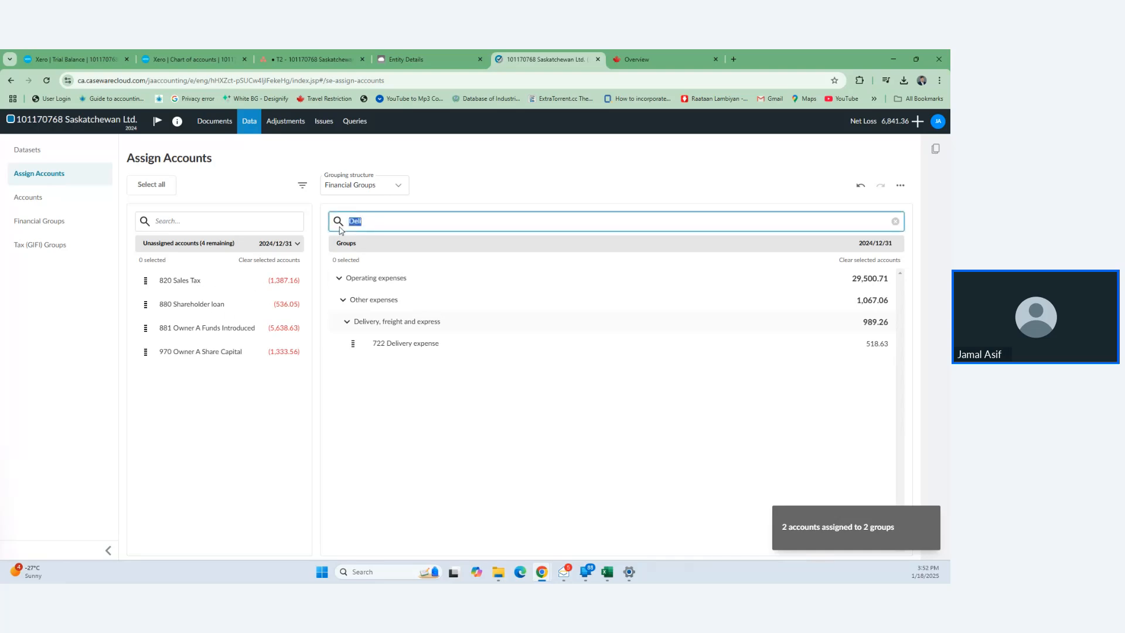
{"action": "key", "text": "BackSpace"}
{"action": "type", "text": "sales"}
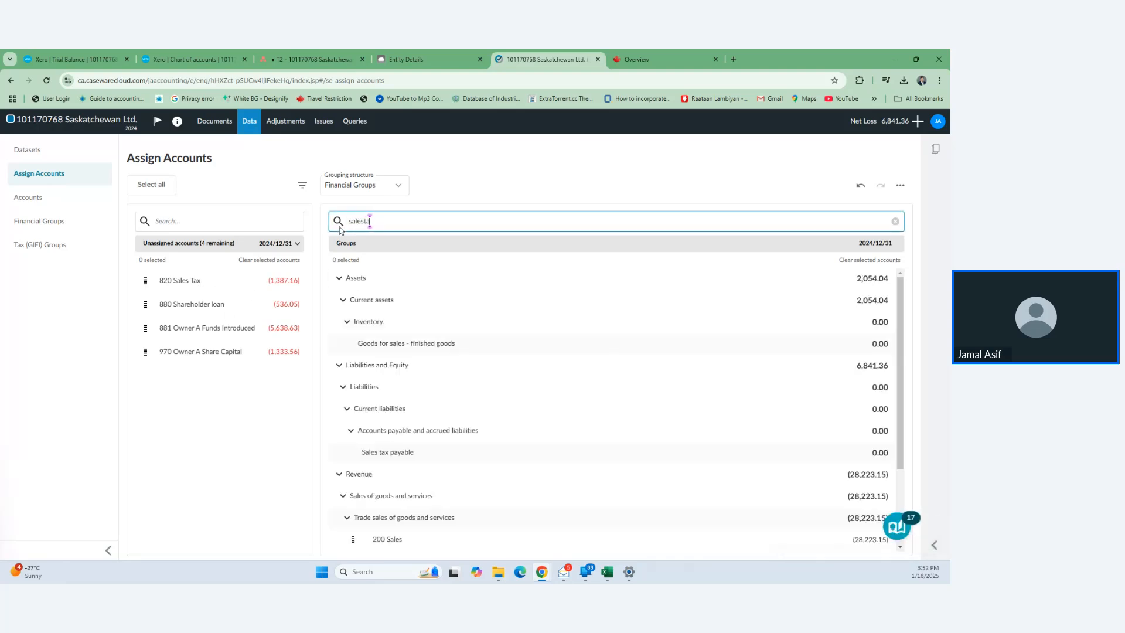
{"action": "type", "text": "ta"}
{"action": "key", "text": "BackSpace"}
{"action": "key", "text": "BackSpace"}
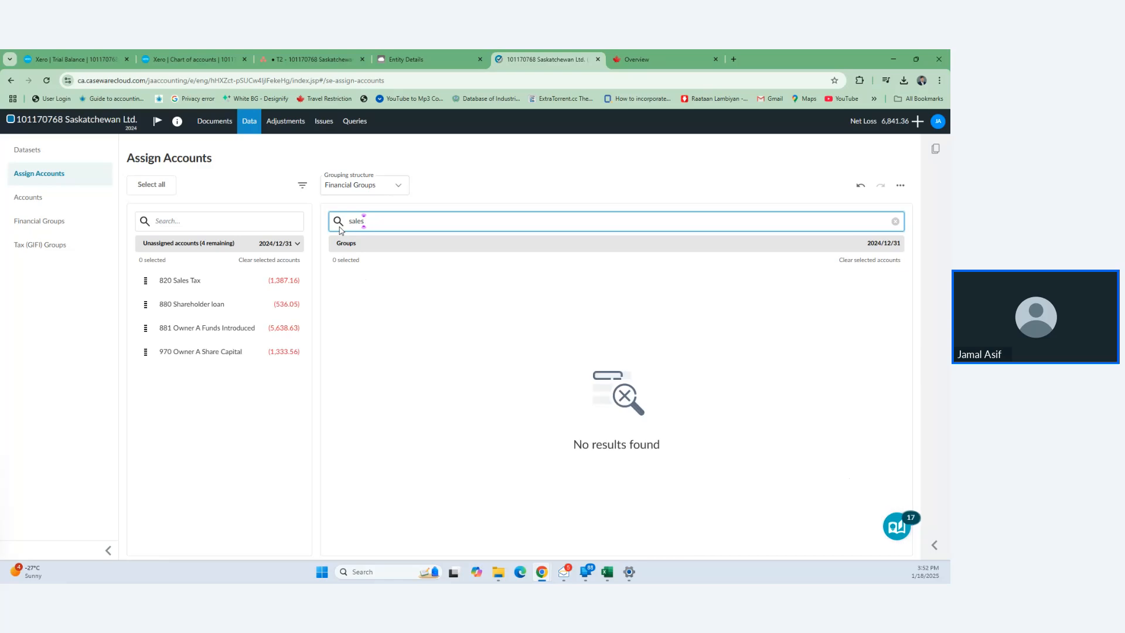
{"action": "type", "text": "tax"}
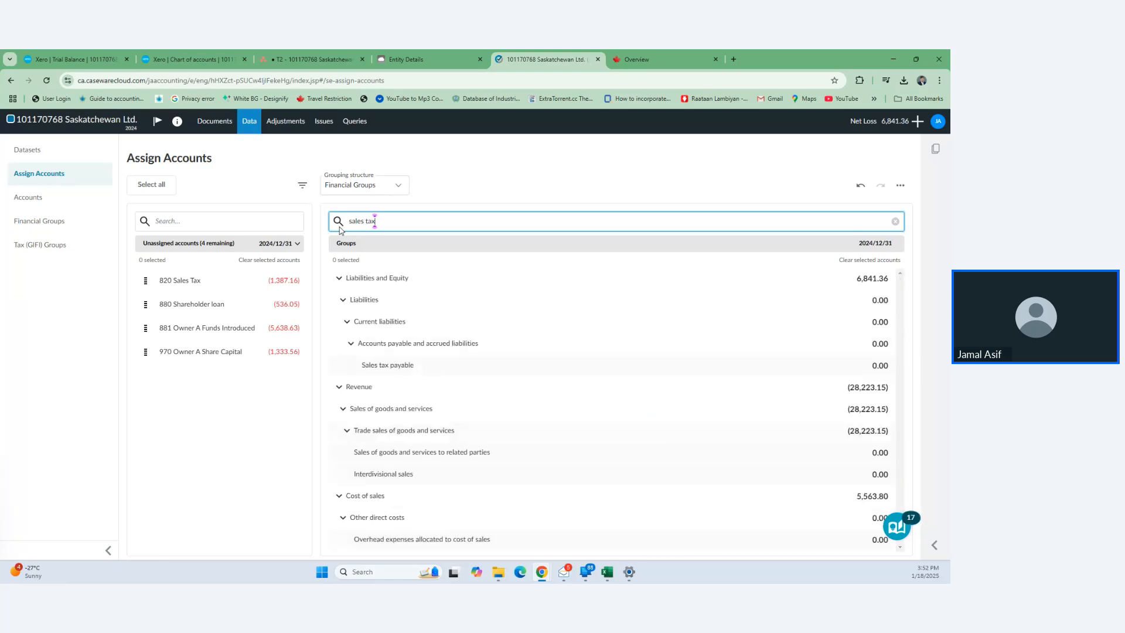
{"action": "left_click", "coordinate": [161, 284]}
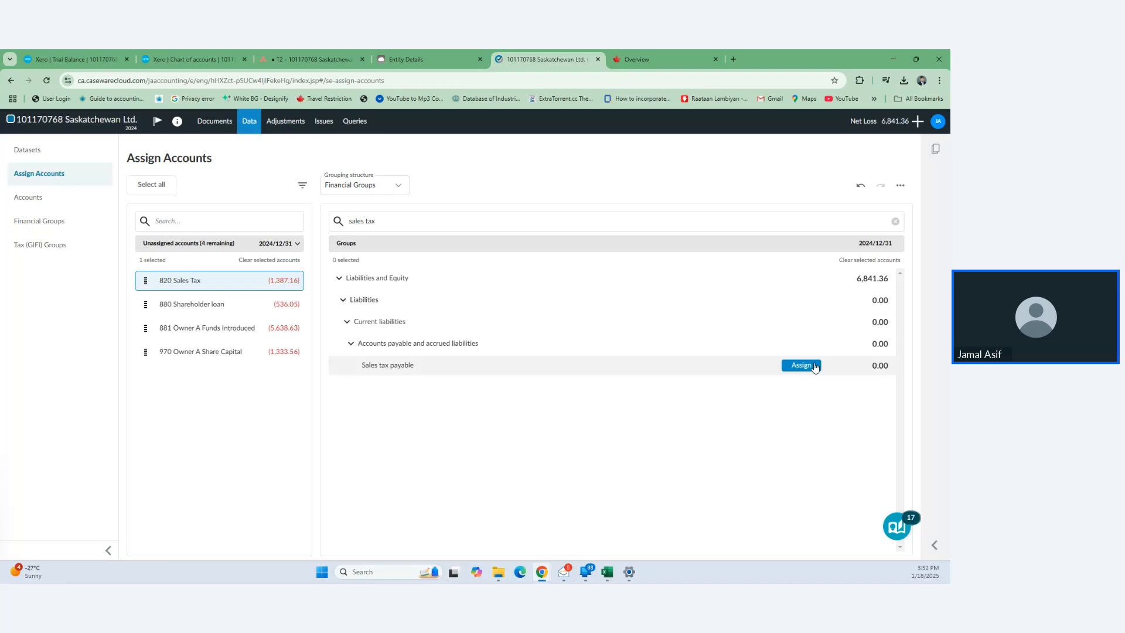
{"action": "left_click", "coordinate": [801, 365]}
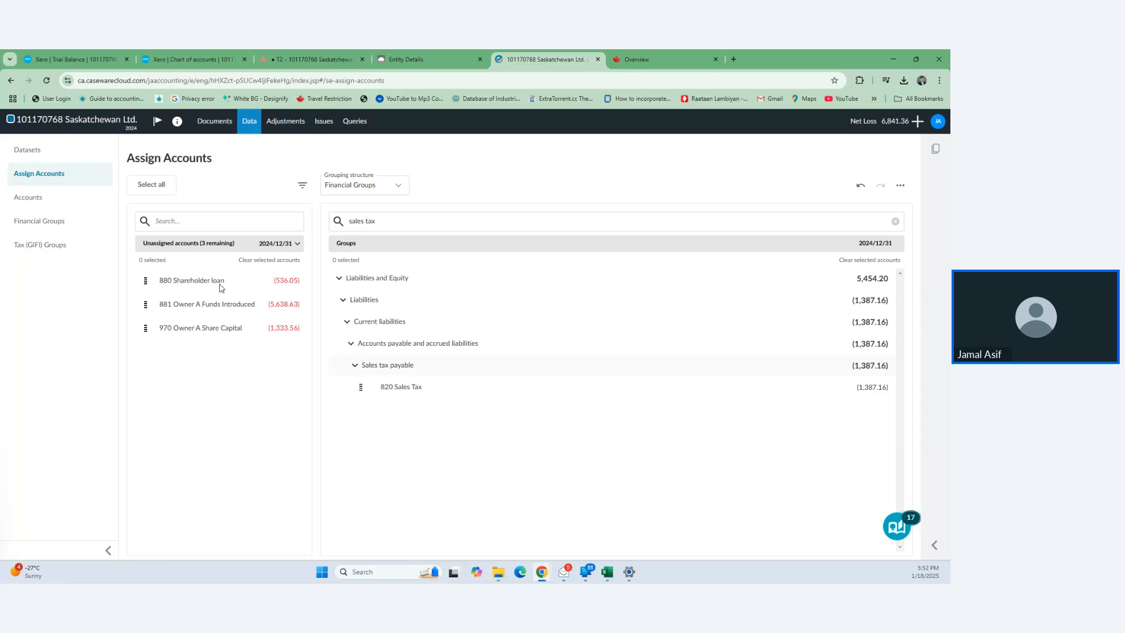
- Assign 880 Shareholder loan, 881 Owner A Funds Introduced and 970 Owner A Share Capital to Due to directors
{"action": "left_click", "coordinate": [375, 228]}
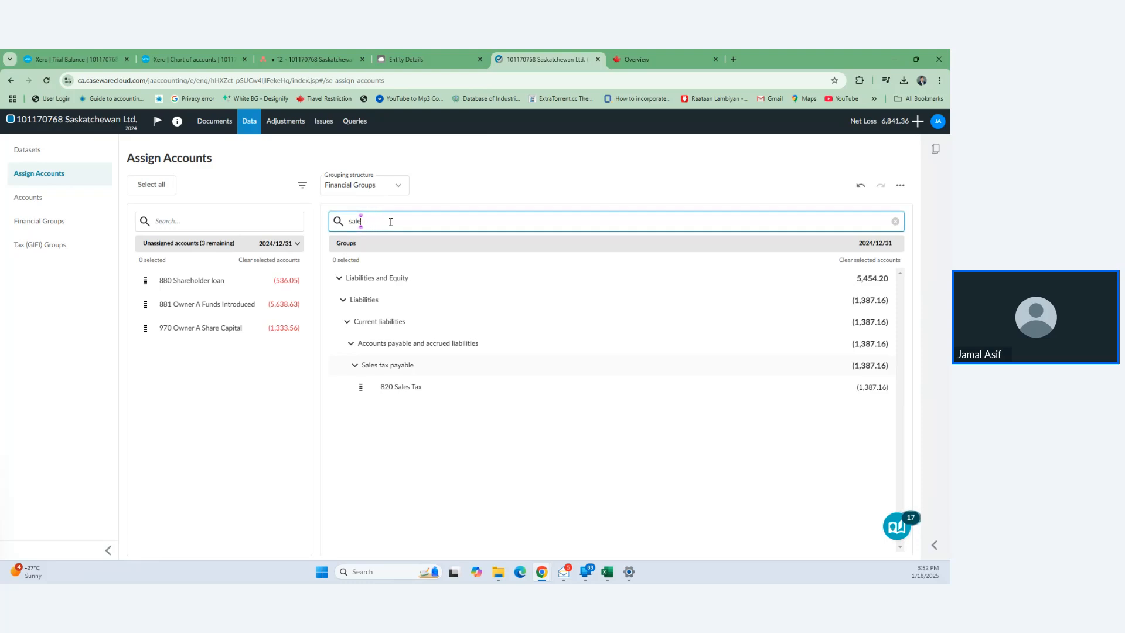
{"action": "key", "text": "BackSpace"}
{"action": "key", "text": "BackSpace"}
{"action": "key", "text": "BackSpace"}
{"action": "key", "text": "BackSpace"}
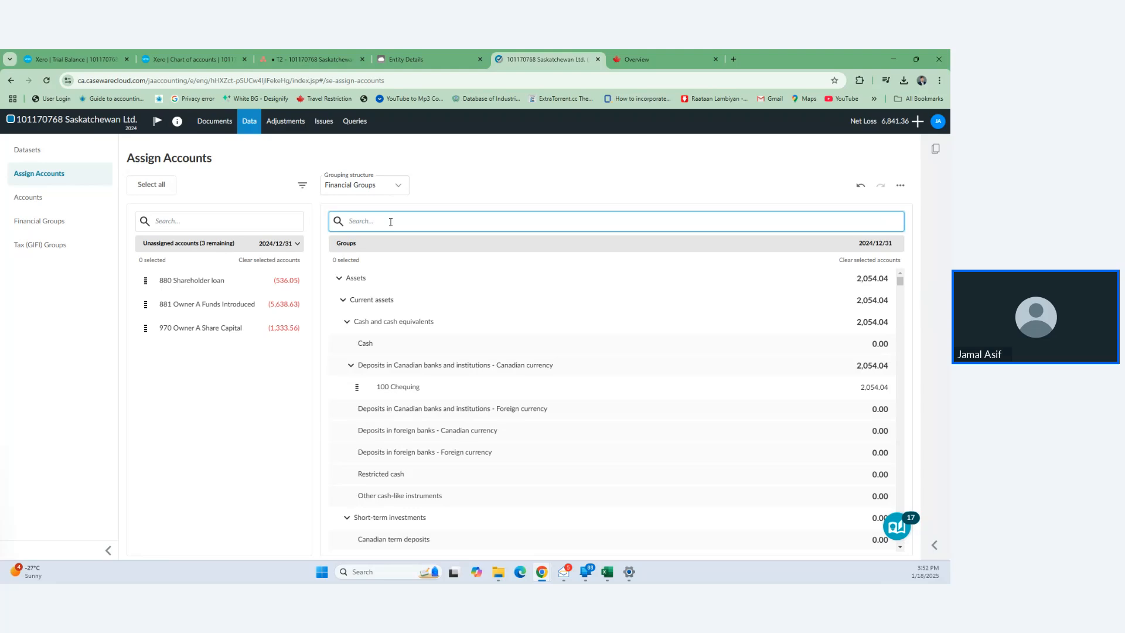
{"action": "type", "text": "die to direc"}
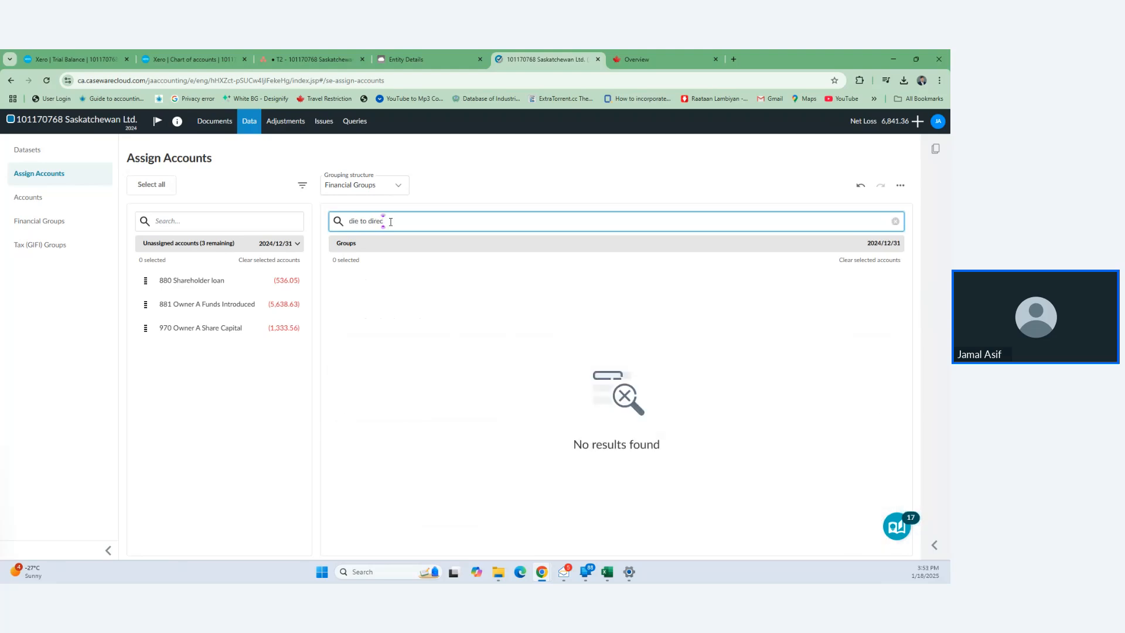
{"action": "key", "text": "BackSpace"}
{"action": "key", "text": "BackSpace"}
{"action": "key", "text": "BackSpace"}
{"action": "key", "text": "BackSpace"}
{"action": "key", "text": "BackSpace"}
{"action": "key", "text": "BackSpace"}
{"action": "type", "text": "ue to"}
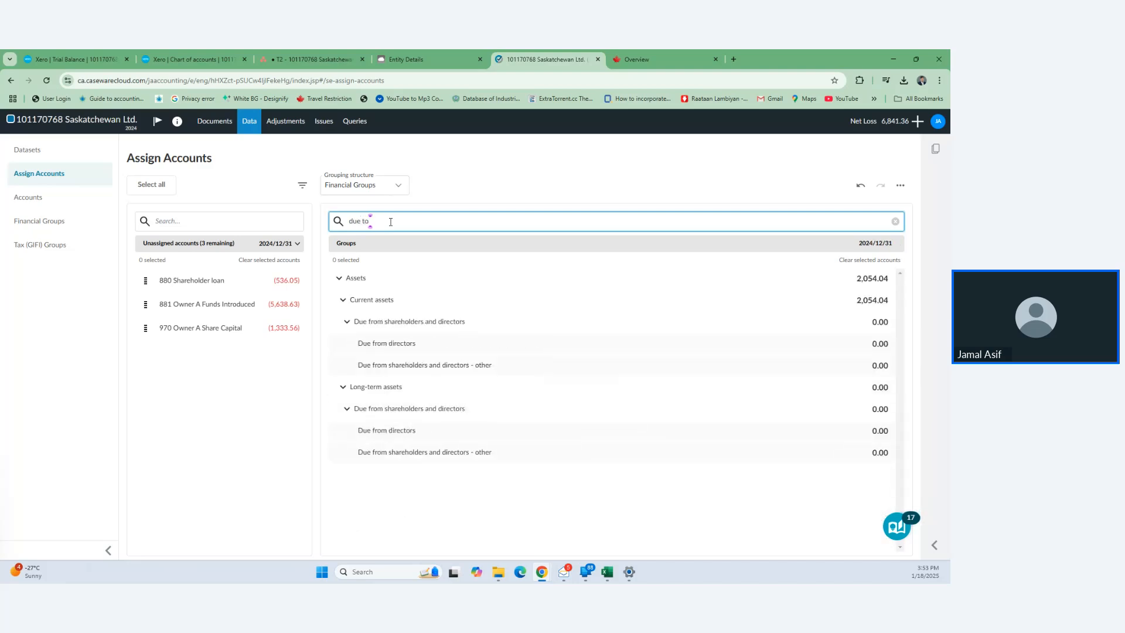
{"action": "type", "text": "irecto"}
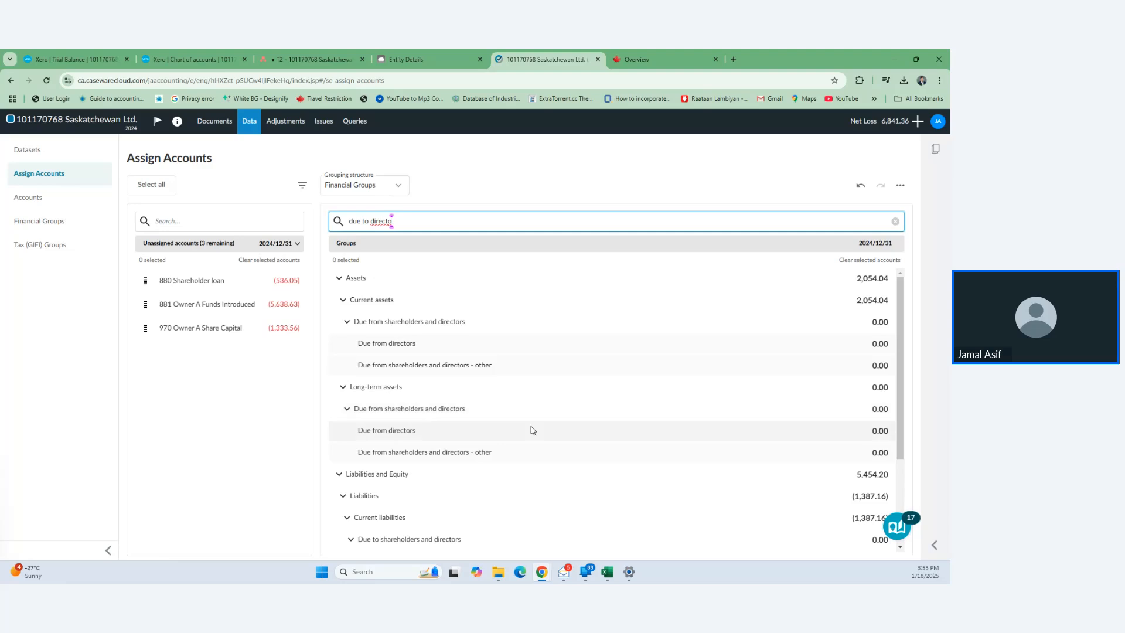
{"action": "scroll", "coordinate": [532, 430], "scroll_direction": "down", "scroll_amount": 3}
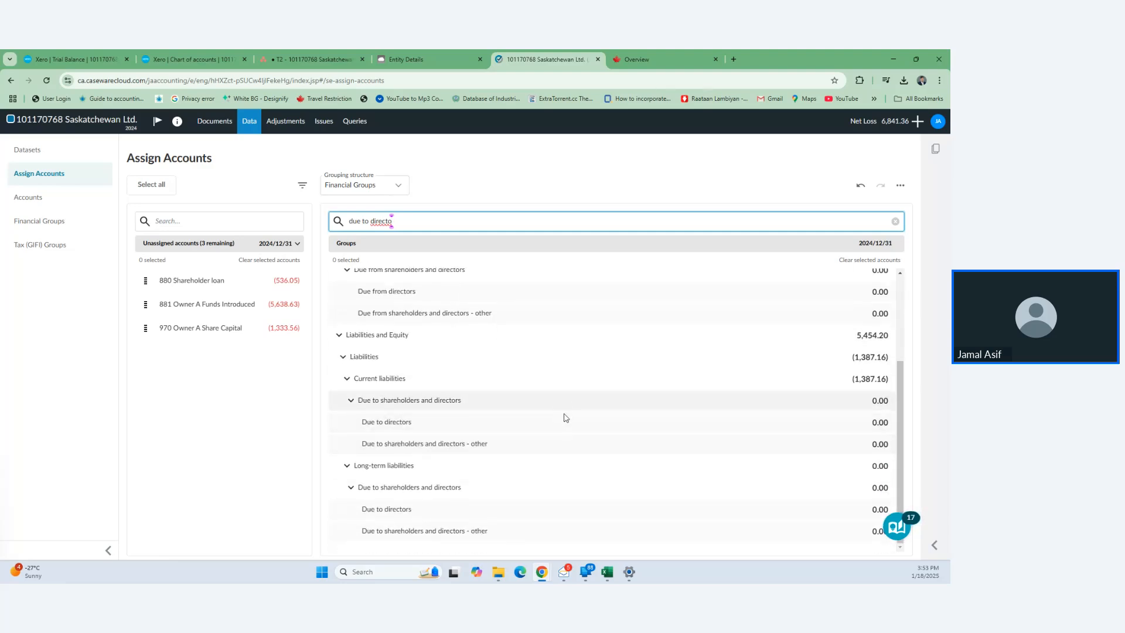
{"action": "left_click", "coordinate": [144, 280]}
{"action": "left_click", "coordinate": [144, 305]}
{"action": "left_click", "coordinate": [145, 328]}
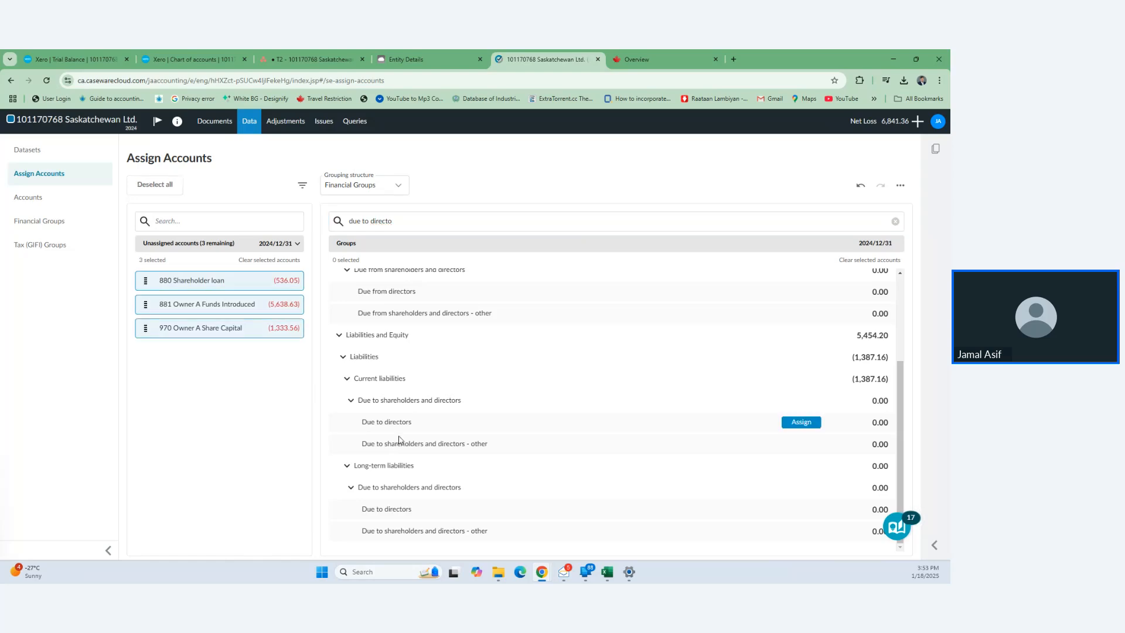
{"action": "left_click", "coordinate": [805, 423]}
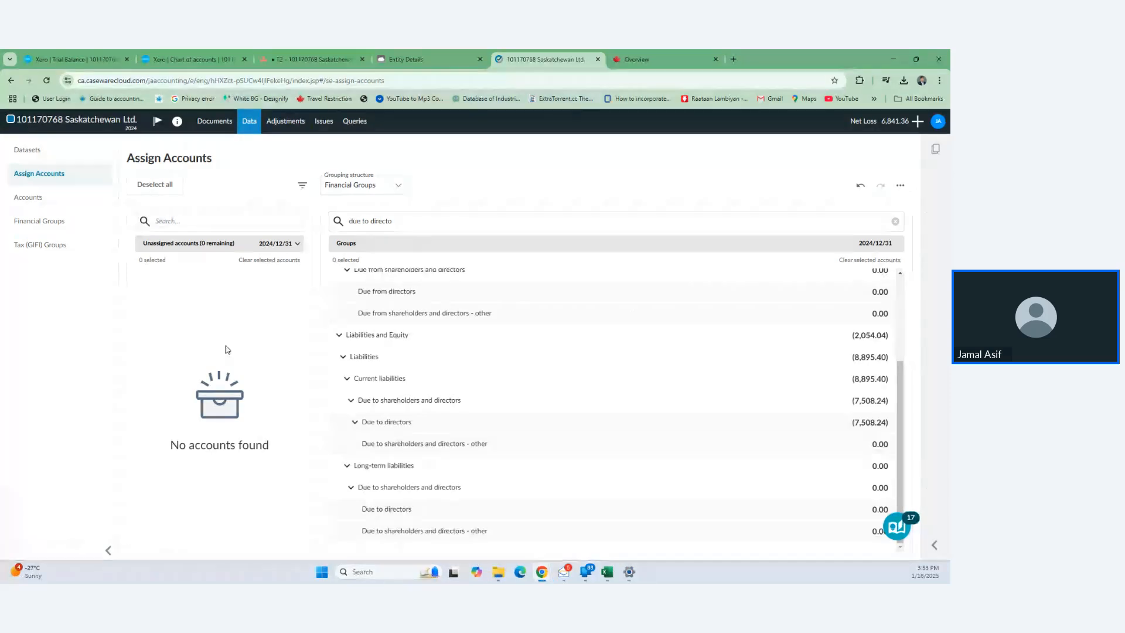
- Review the Financial Groups trial balance: Assets 2,054.04, Operating expenses 29,500.71, net loss 6,841.36
{"action": "left_click", "coordinate": [46, 227]}
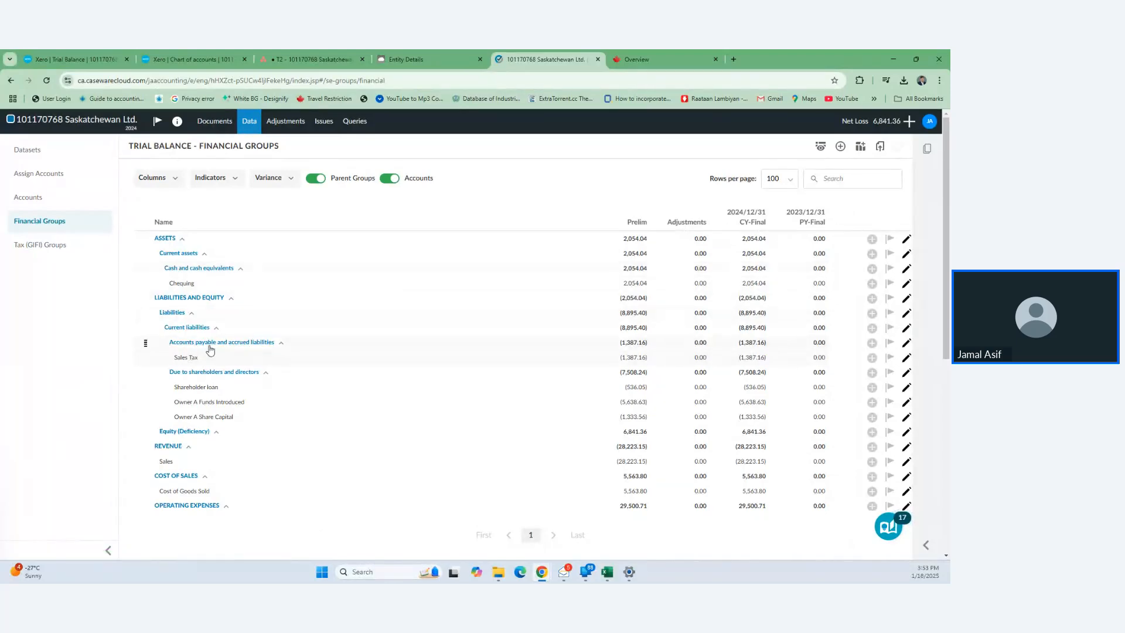
{"action": "scroll", "coordinate": [281, 349], "scroll_direction": "down", "scroll_amount": 1}
{"action": "scroll", "coordinate": [282, 349], "scroll_direction": "down", "scroll_amount": 1}
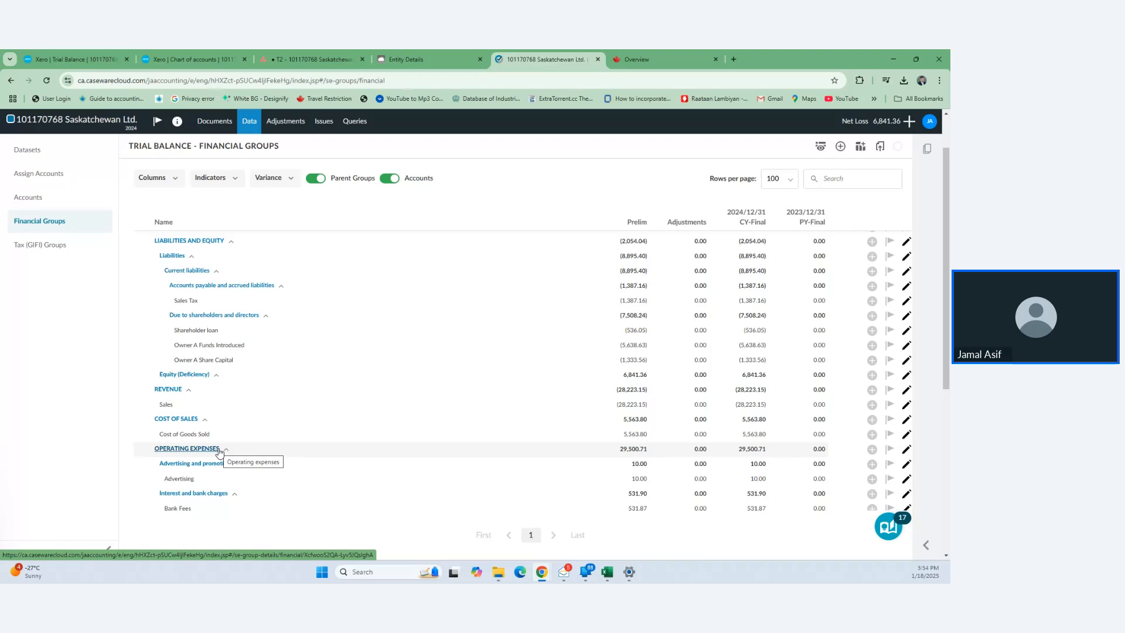
{"action": "scroll", "coordinate": [284, 448], "scroll_direction": "down", "scroll_amount": 2}
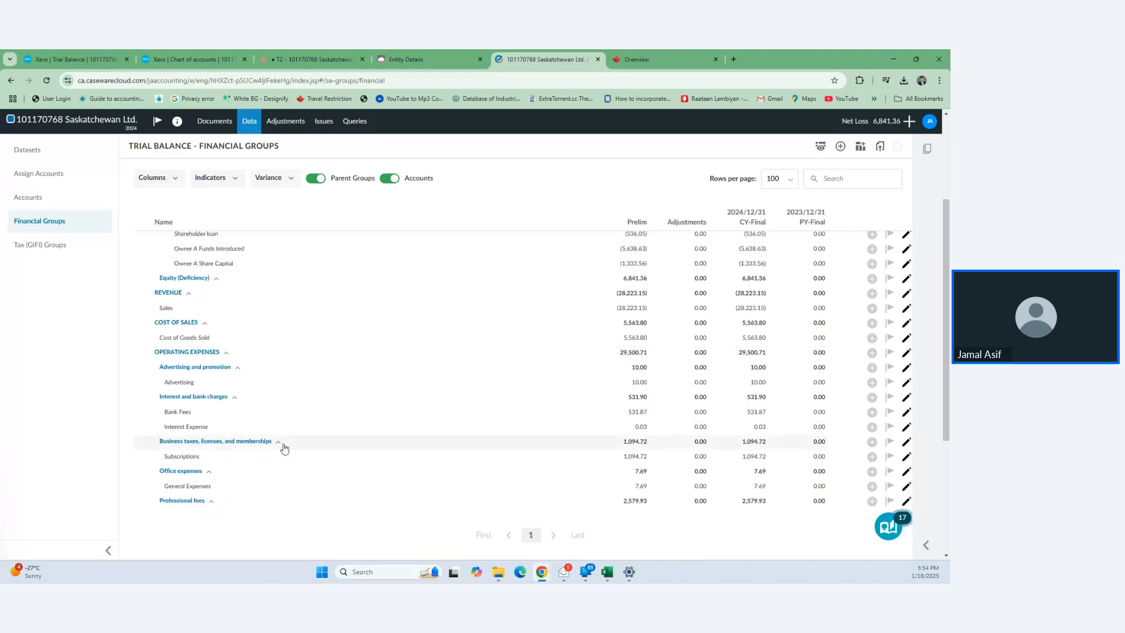
{"action": "scroll", "coordinate": [284, 448], "scroll_direction": "down", "scroll_amount": 3}
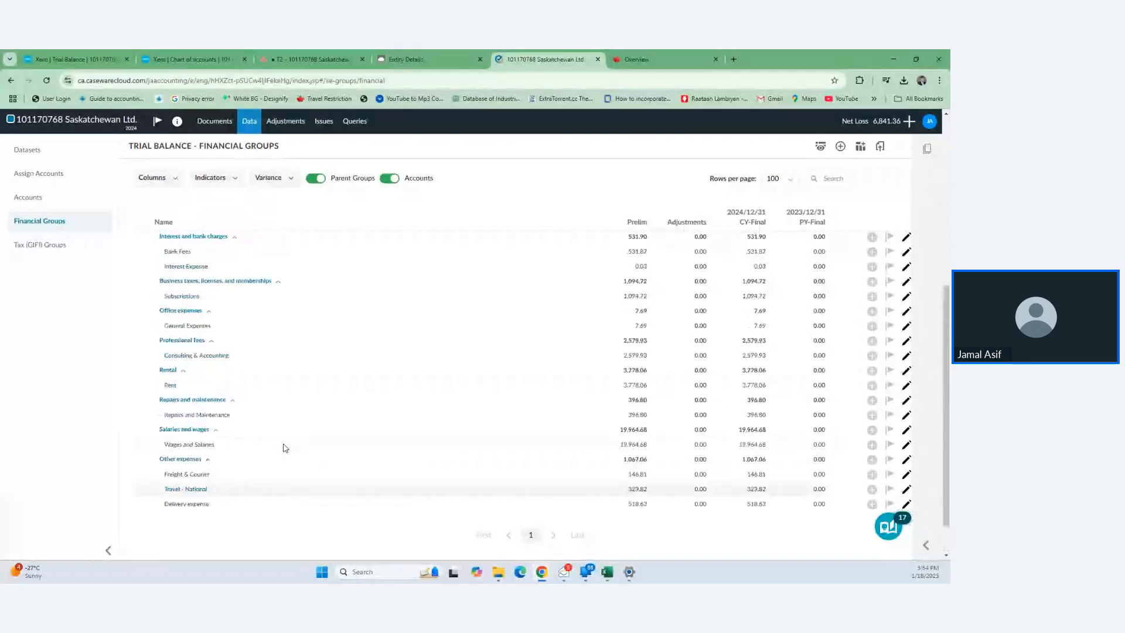
{"action": "scroll", "coordinate": [284, 448], "scroll_direction": "up", "scroll_amount": 5}
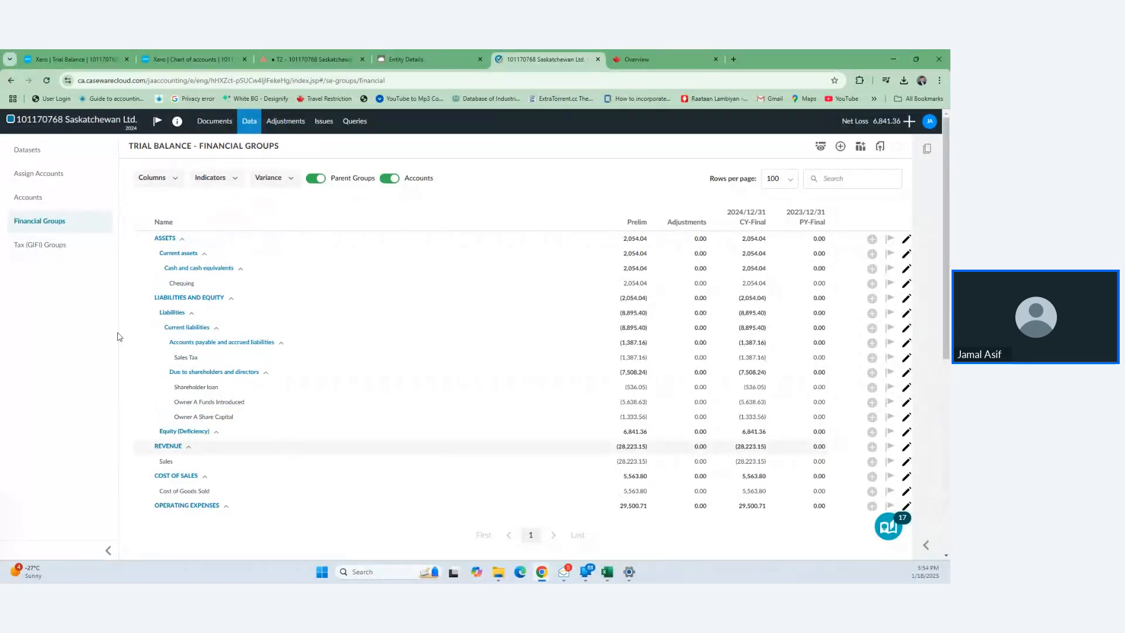
- From the Documents list, open the 0-10 Planning Optimiser in a new browser tab and switch to it
{"action": "left_click", "coordinate": [219, 126]}
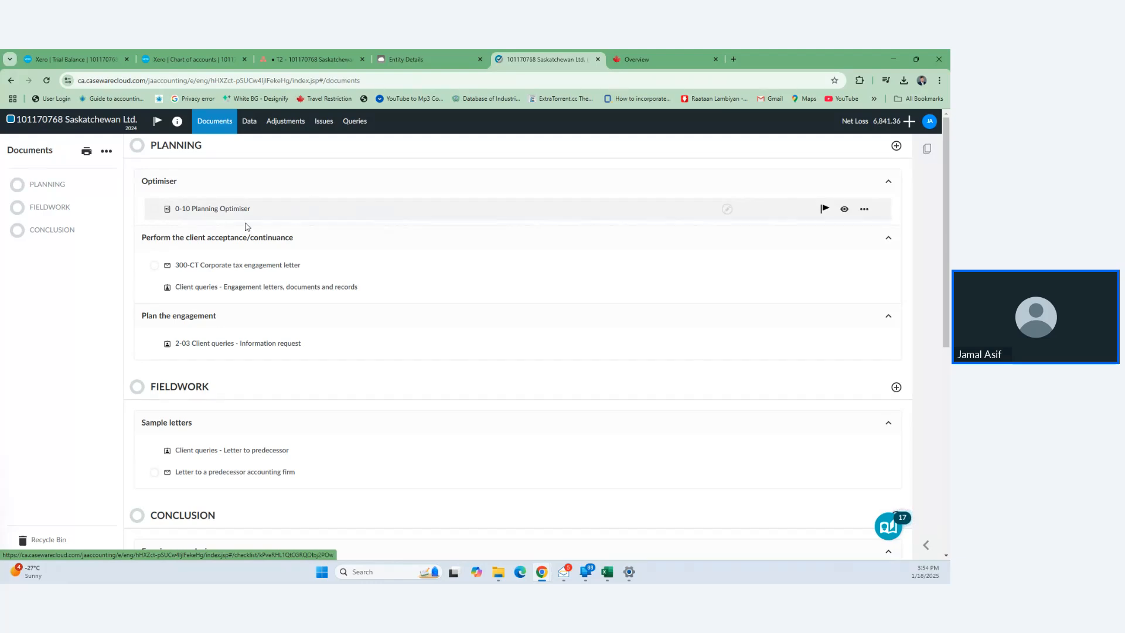
{"action": "right_click", "coordinate": [210, 209]}
{"action": "left_click", "coordinate": [234, 219]}
{"action": "left_click", "coordinate": [640, 59]}
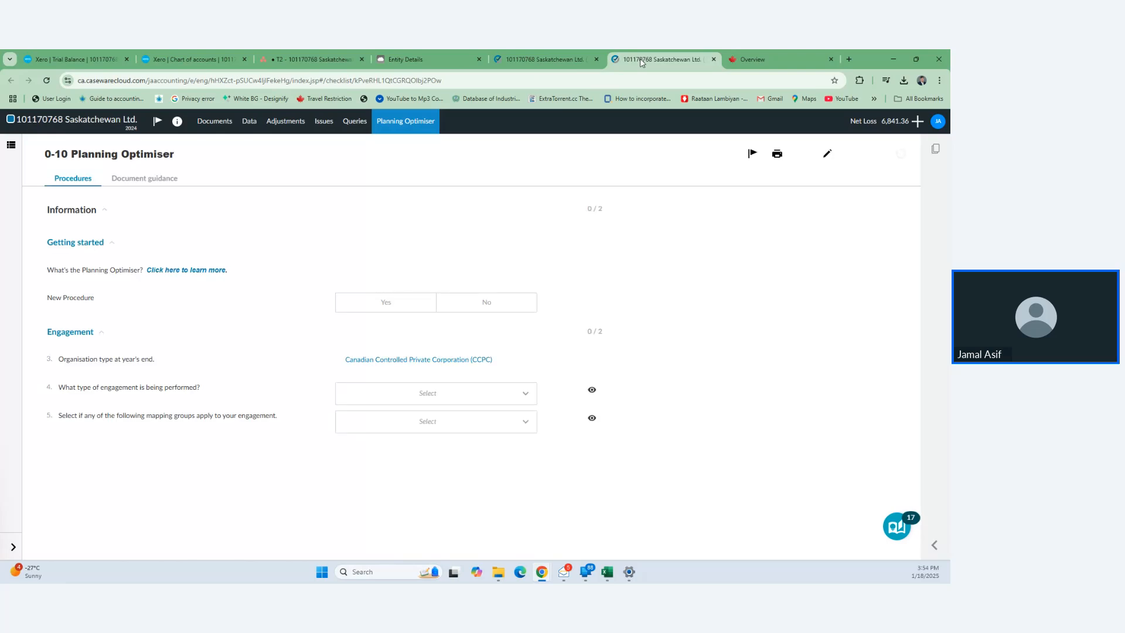
- Answer No to New Procedure, set engagement type to Professional accounting services, and choose Saskatchewan mapping
{"action": "left_click", "coordinate": [475, 300]}
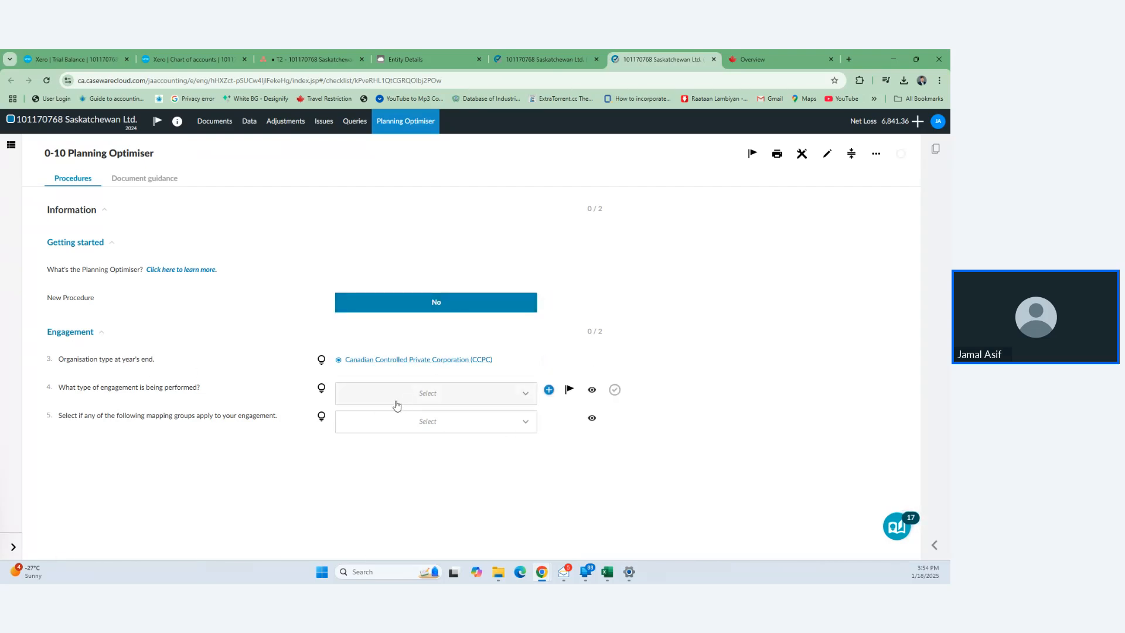
{"action": "left_click", "coordinate": [440, 398]}
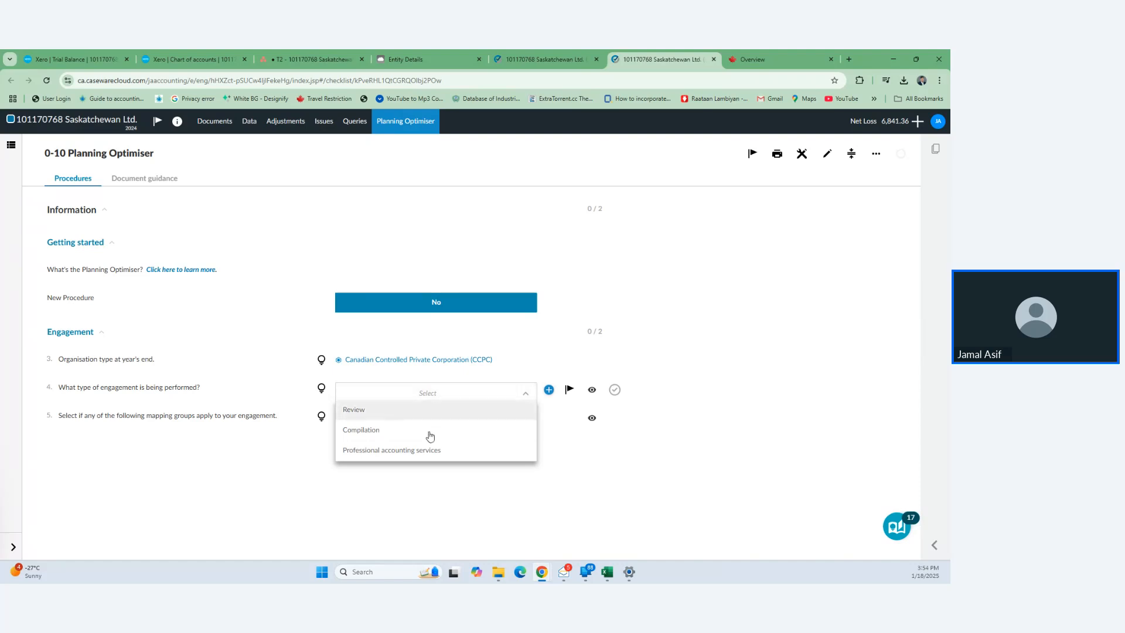
{"action": "left_click", "coordinate": [424, 452]}
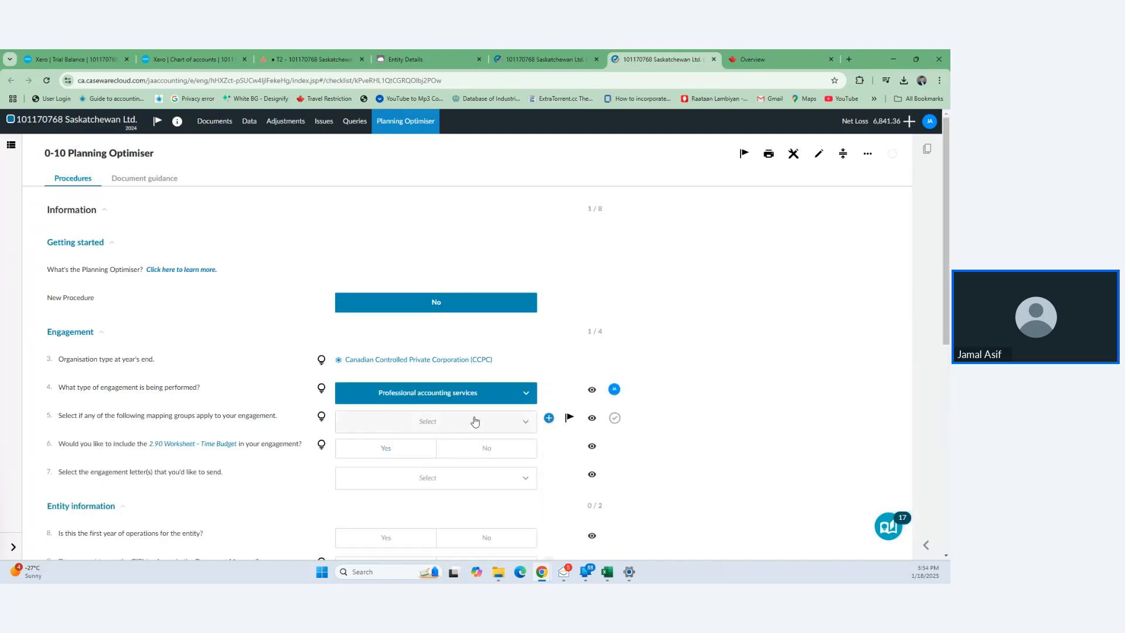
{"action": "left_click", "coordinate": [436, 431]}
{"action": "scroll", "coordinate": [359, 492], "scroll_direction": "down", "scroll_amount": 3}
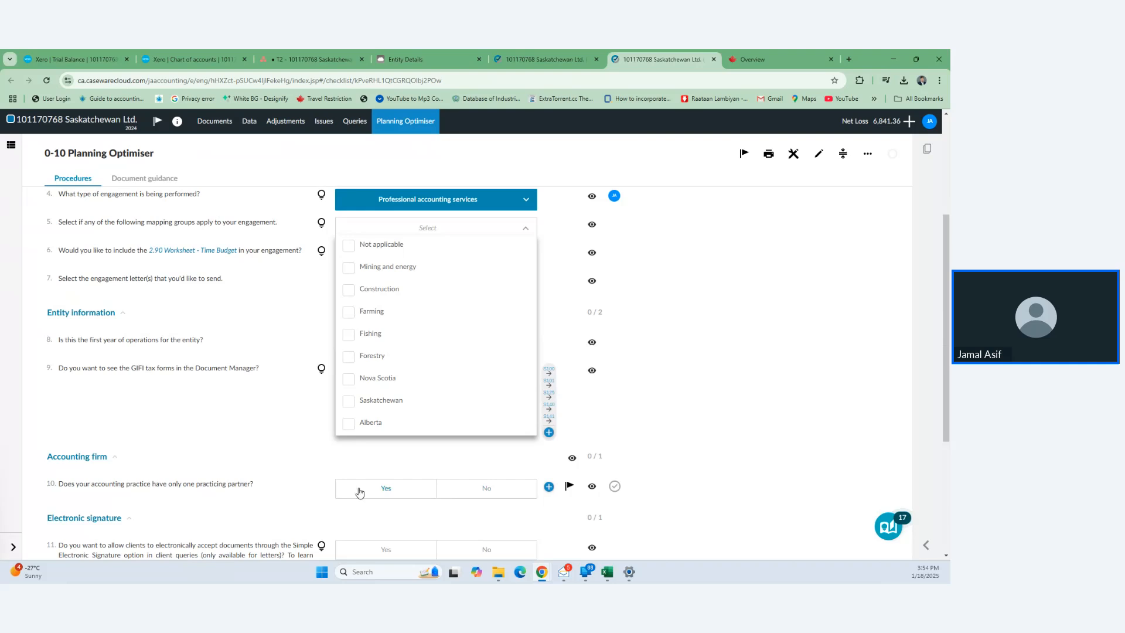
{"action": "left_click", "coordinate": [348, 402]}
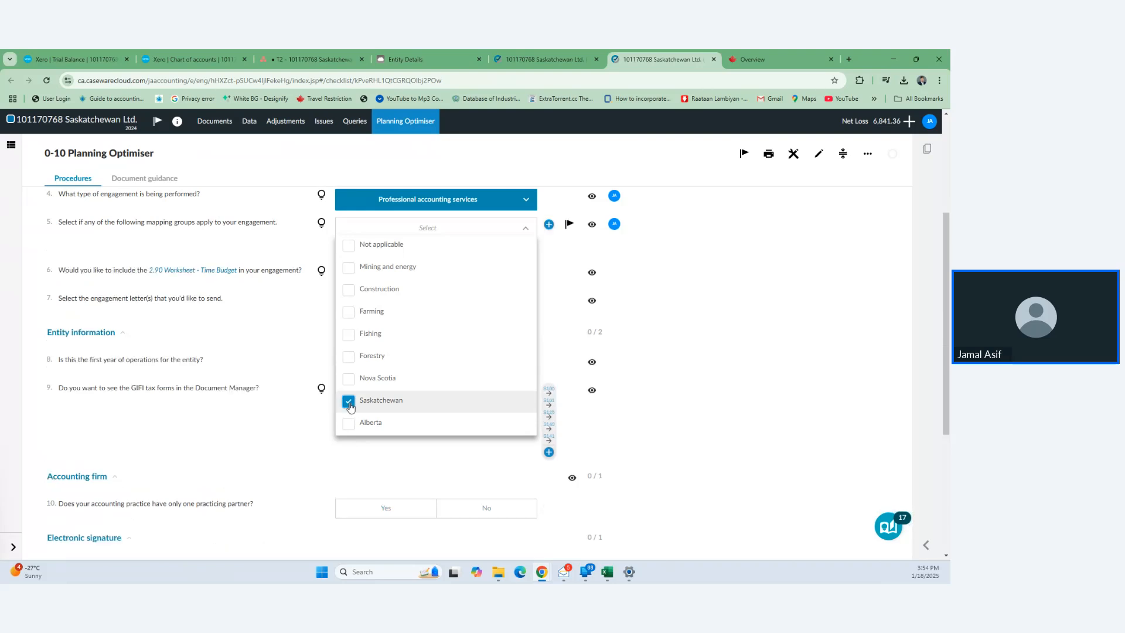
{"action": "left_click", "coordinate": [859, 382]}
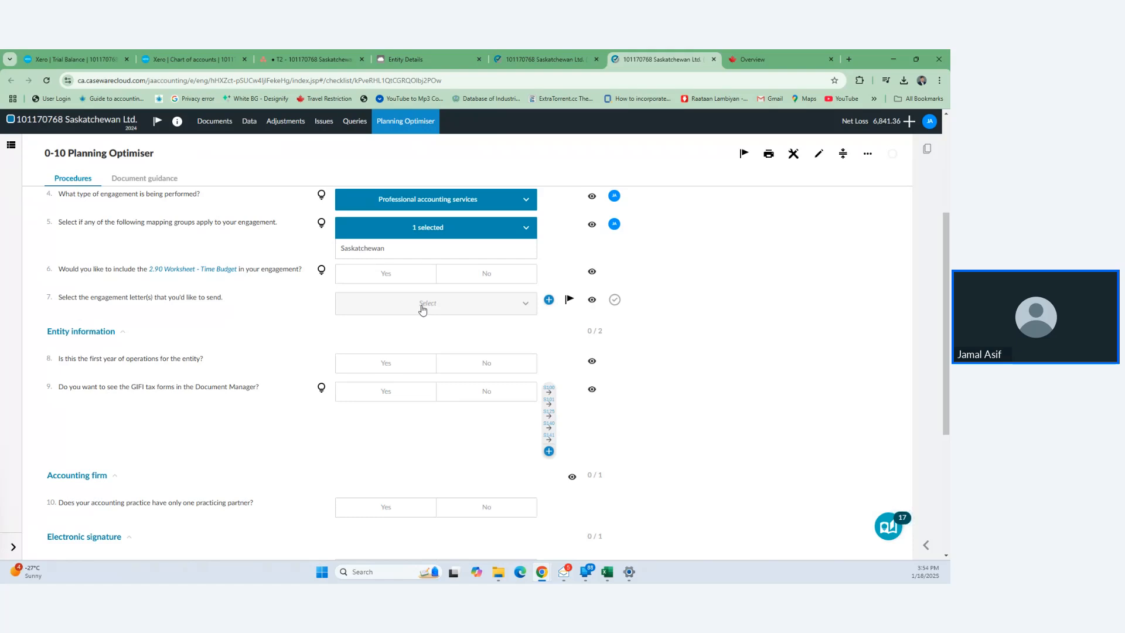
- Answer time budget No, Corporate tax only letter, first year Yes, GIFI No, one partner Yes, e-signature Yes
{"action": "left_click", "coordinate": [482, 275]}
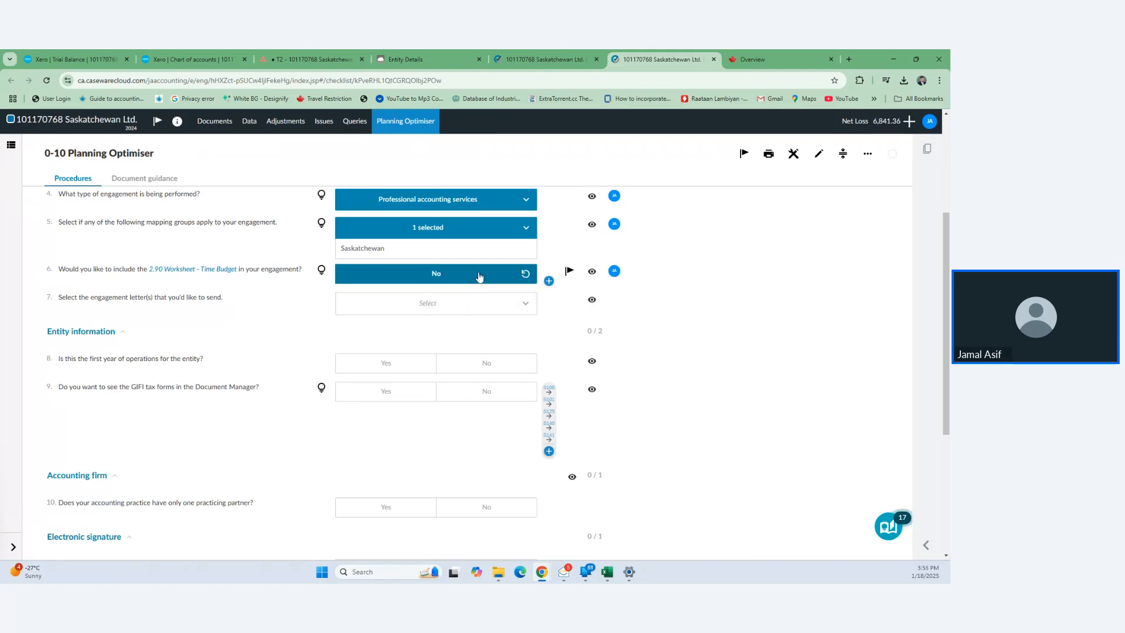
{"action": "left_click", "coordinate": [494, 307]}
{"action": "left_click", "coordinate": [445, 338]}
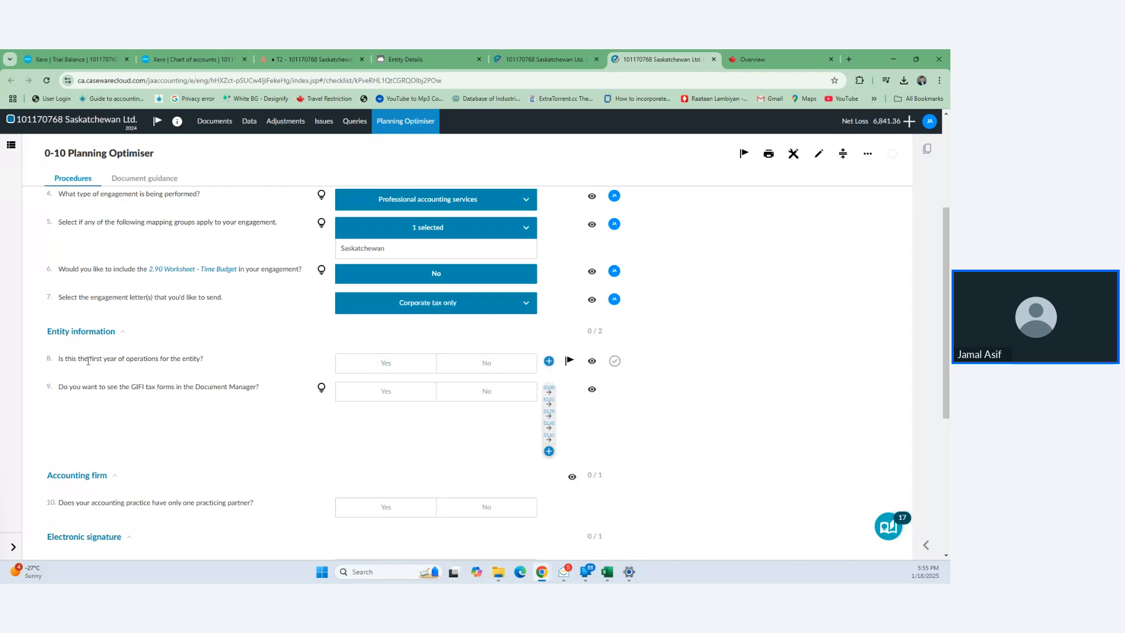
{"action": "left_click", "coordinate": [385, 365]}
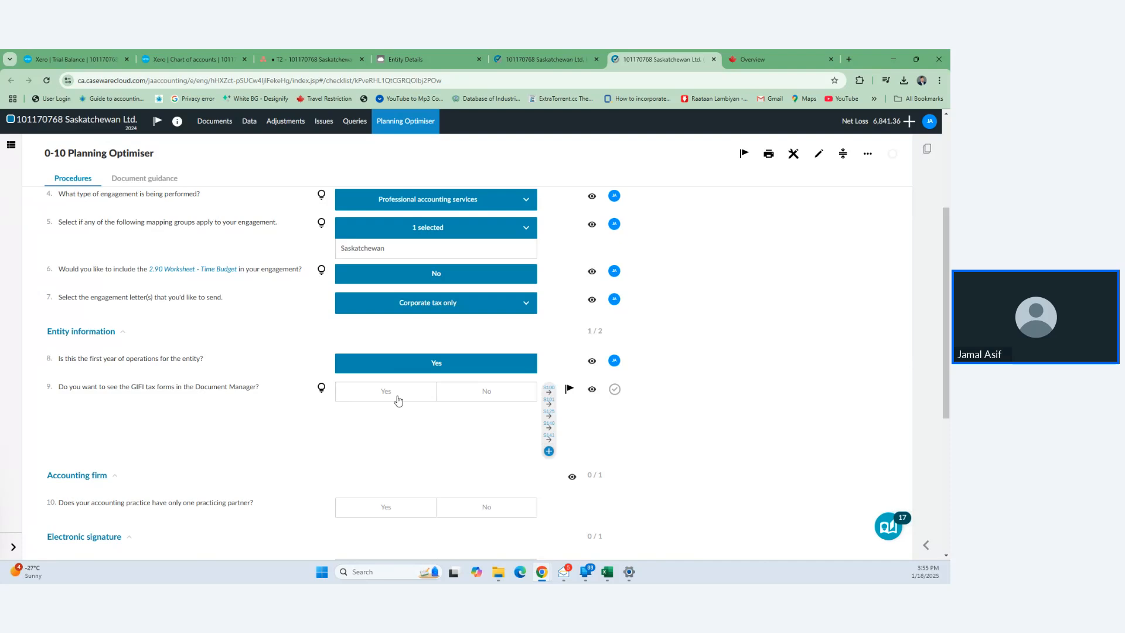
{"action": "left_click", "coordinate": [481, 393]}
{"action": "scroll", "coordinate": [481, 394], "scroll_direction": "down", "scroll_amount": 3}
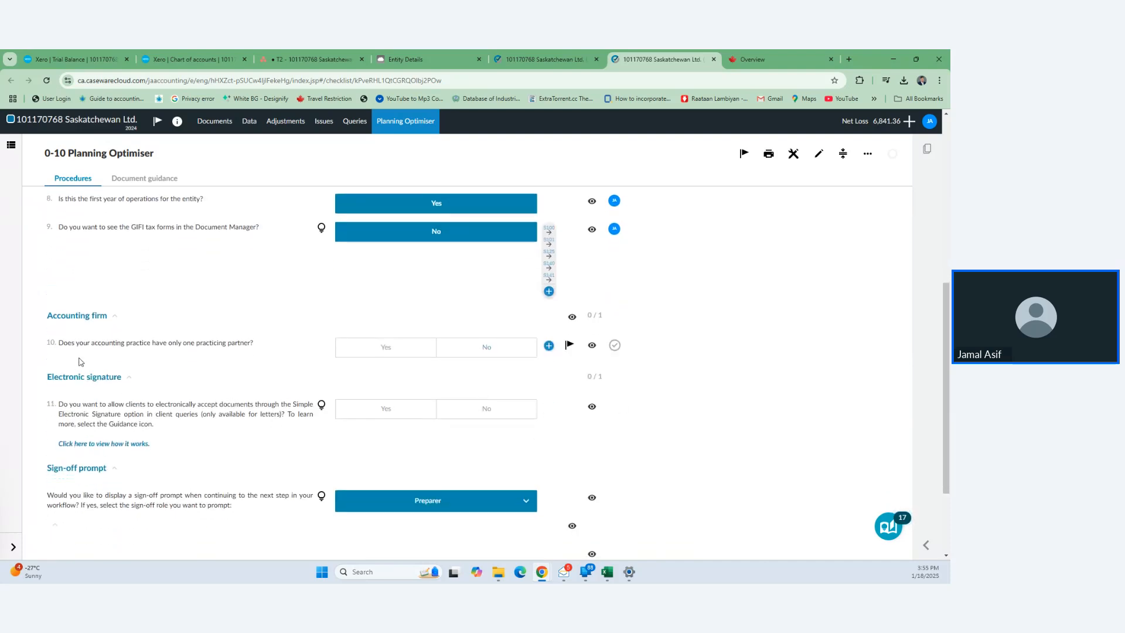
{"action": "left_click", "coordinate": [385, 352]}
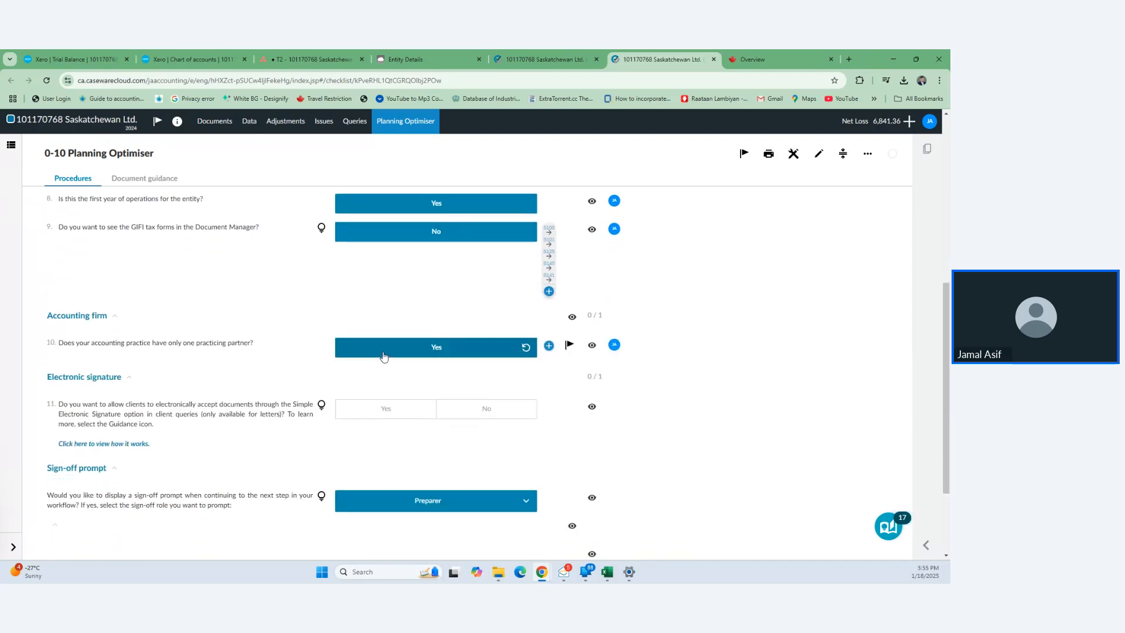
{"action": "left_click", "coordinate": [424, 416]}
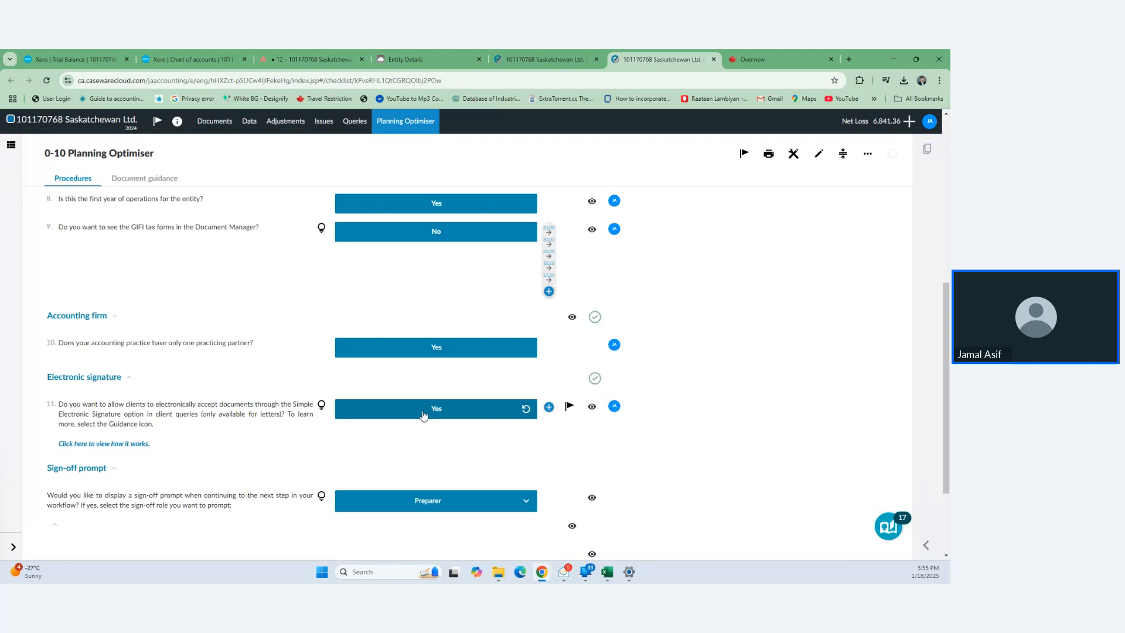
{"action": "scroll", "coordinate": [423, 416], "scroll_direction": "down", "scroll_amount": 2}
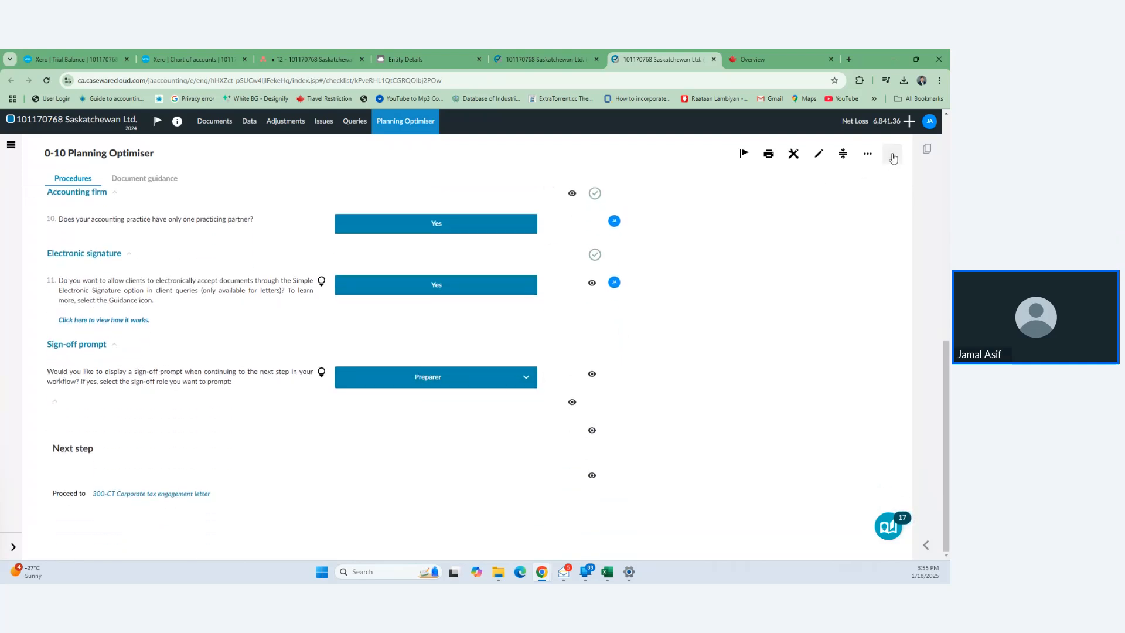
- Sign off the Planning Optimiser as preparer and open the 300-CT Corporate tax engagement letter
{"action": "left_click", "coordinate": [893, 158]}
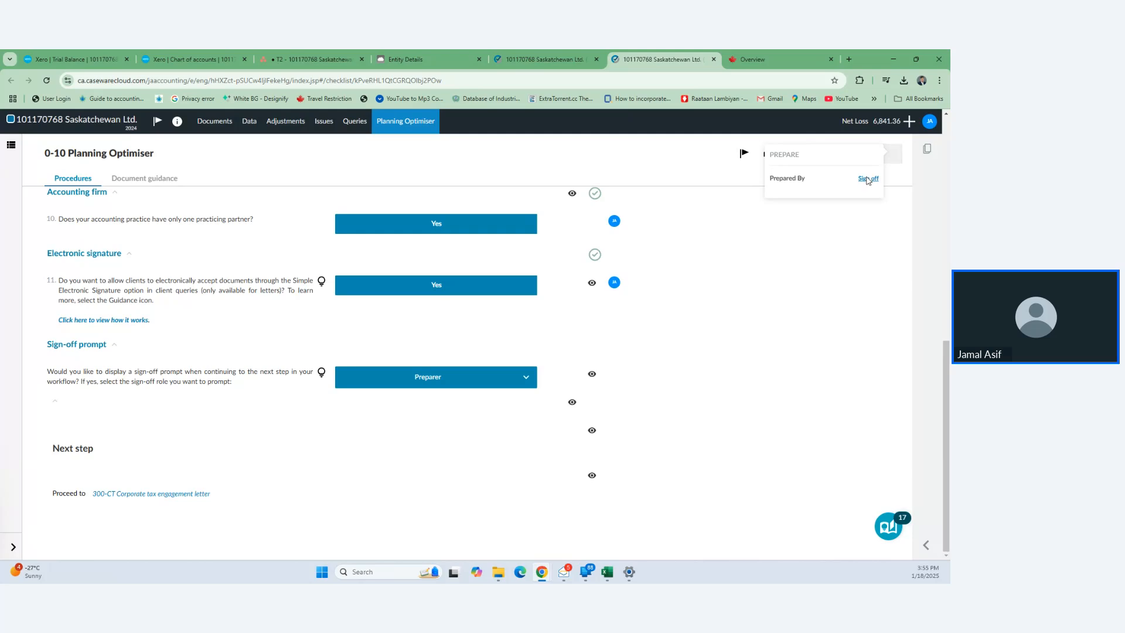
{"action": "left_click", "coordinate": [868, 181]}
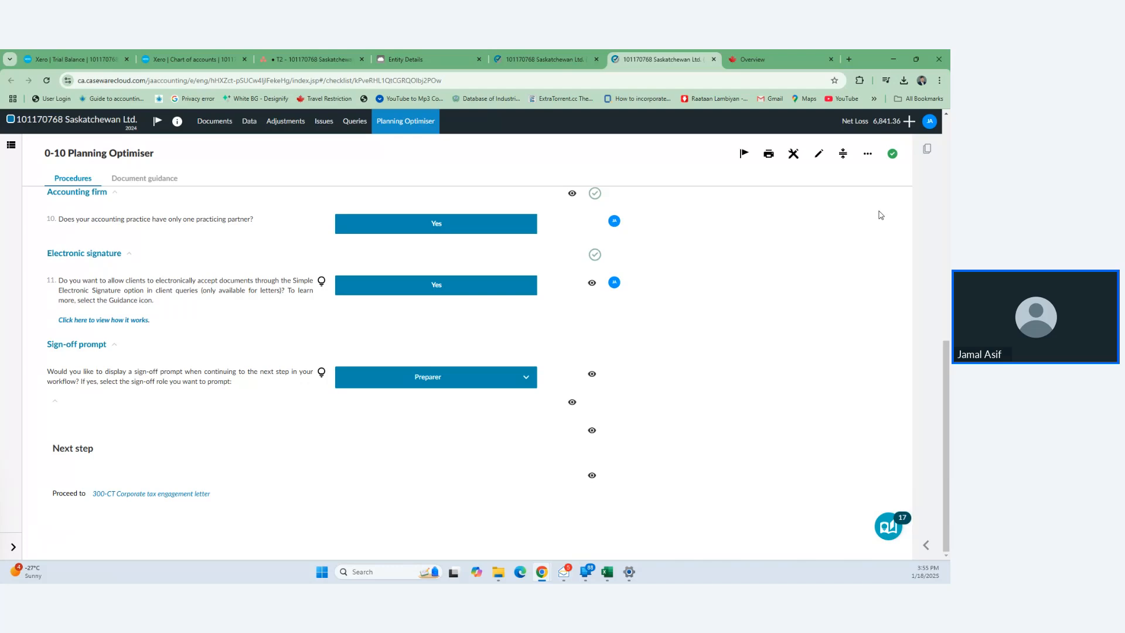
{"action": "left_click", "coordinate": [144, 494]}
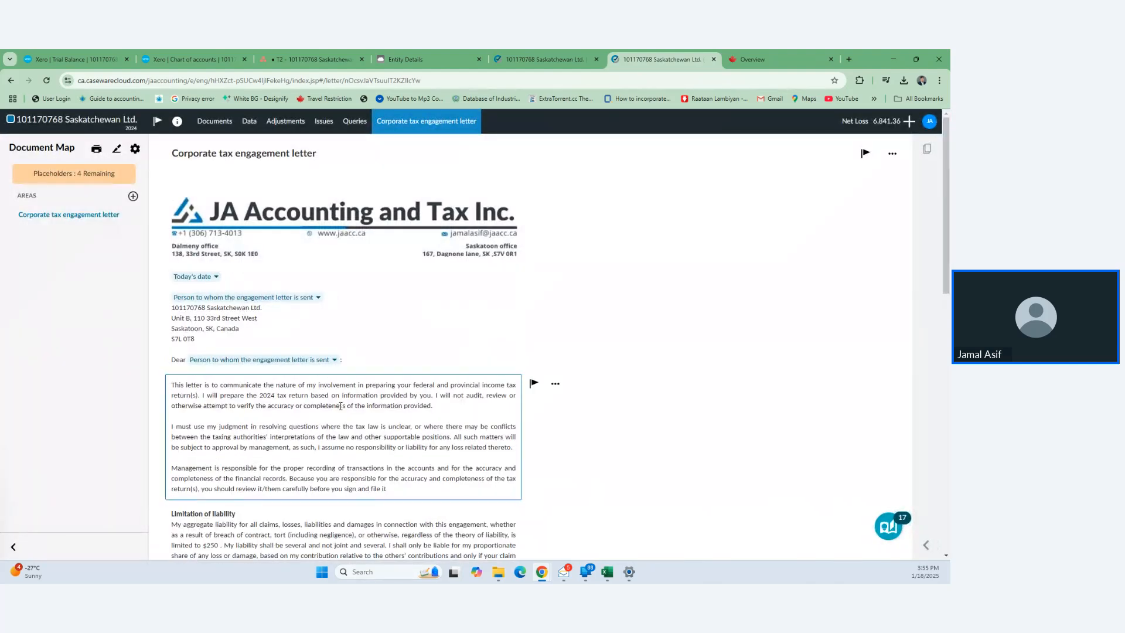
- Date the engagement letter today, January 18, 2025
{"action": "scroll", "coordinate": [328, 387], "scroll_direction": "down", "scroll_amount": 15}
{"action": "scroll", "coordinate": [342, 410], "scroll_direction": "up", "scroll_amount": 15}
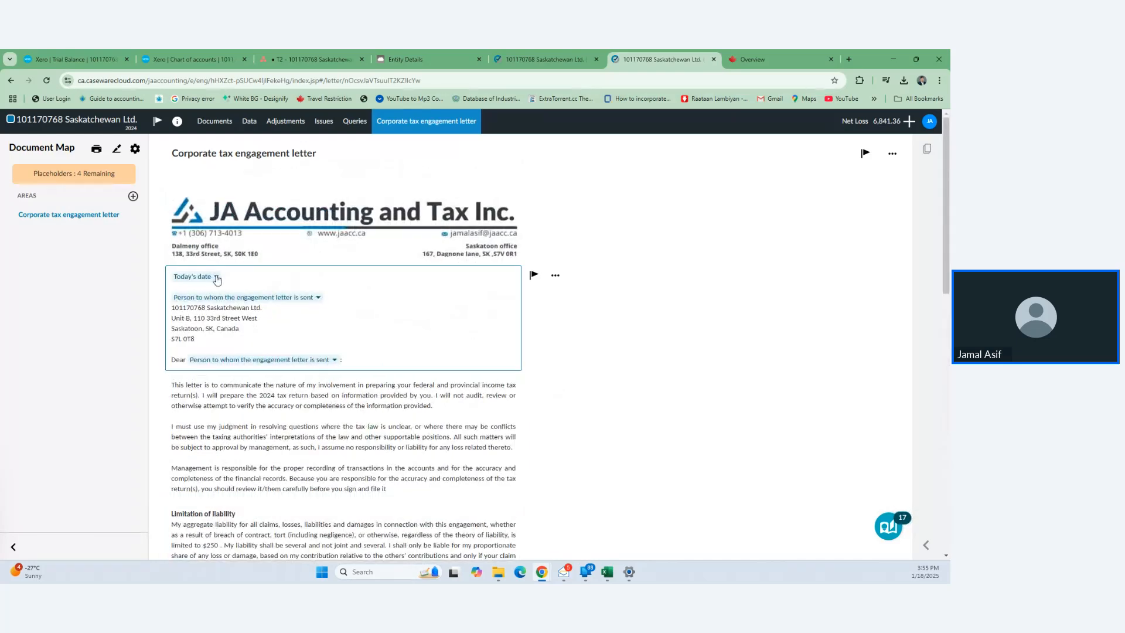
{"action": "left_click", "coordinate": [216, 279]}
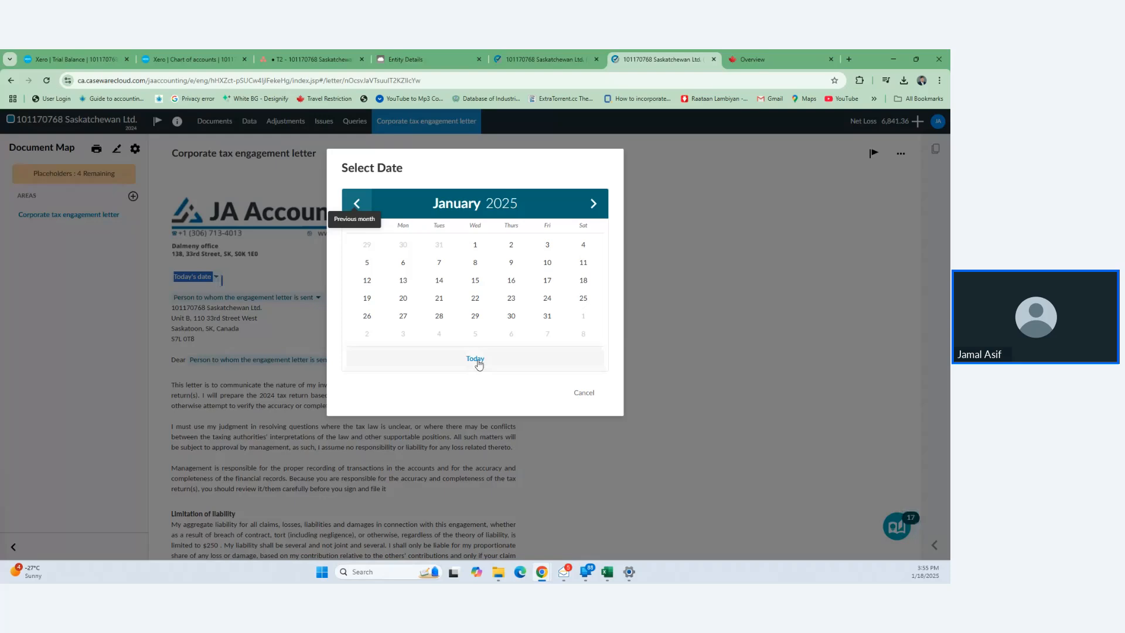
{"action": "left_click", "coordinate": [476, 360]}
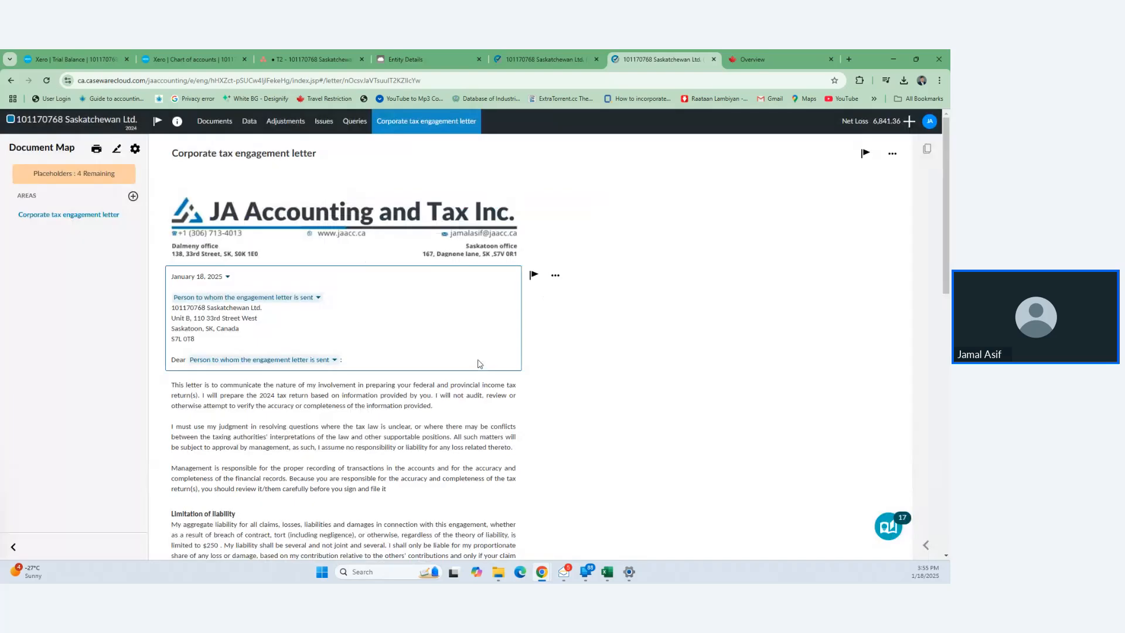
{"action": "left_click", "coordinate": [224, 278]}
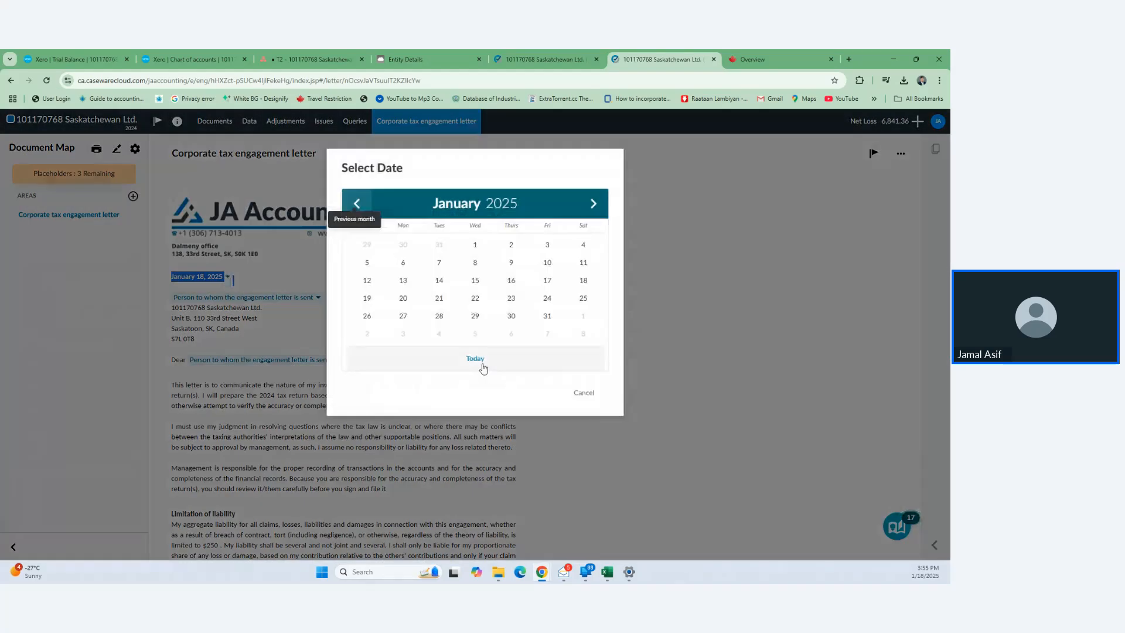
{"action": "left_click", "coordinate": [484, 367]}
- Fill the letter's recipient and Dear salutation placeholders with the company director contact
{"action": "left_click", "coordinate": [320, 298]}
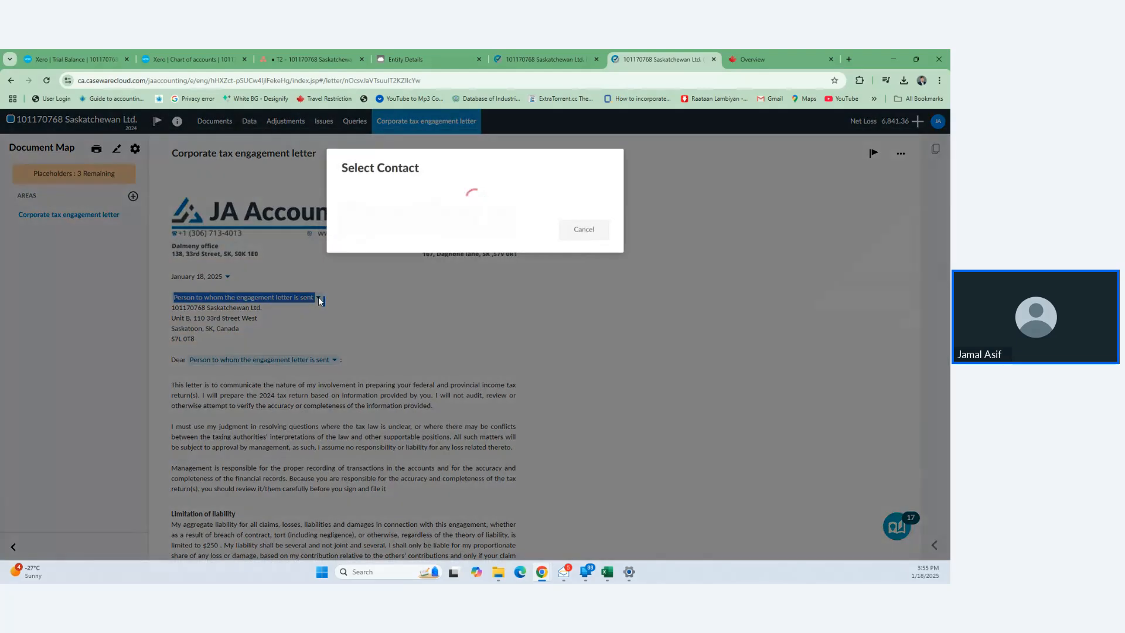
{"action": "left_click", "coordinate": [491, 198]}
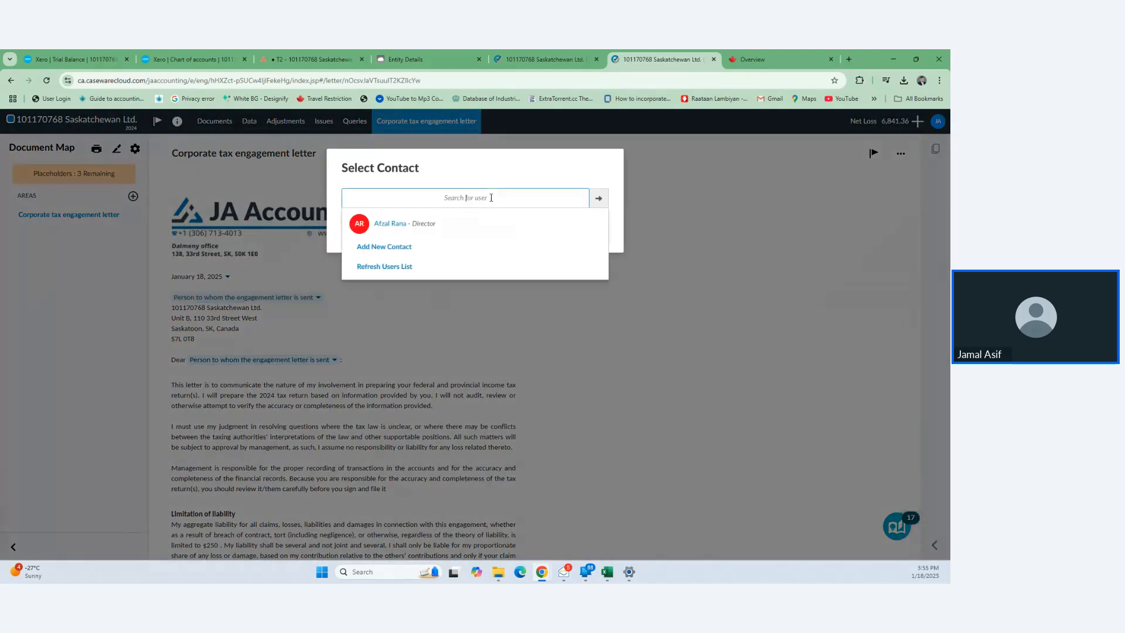
{"action": "left_click", "coordinate": [394, 233]}
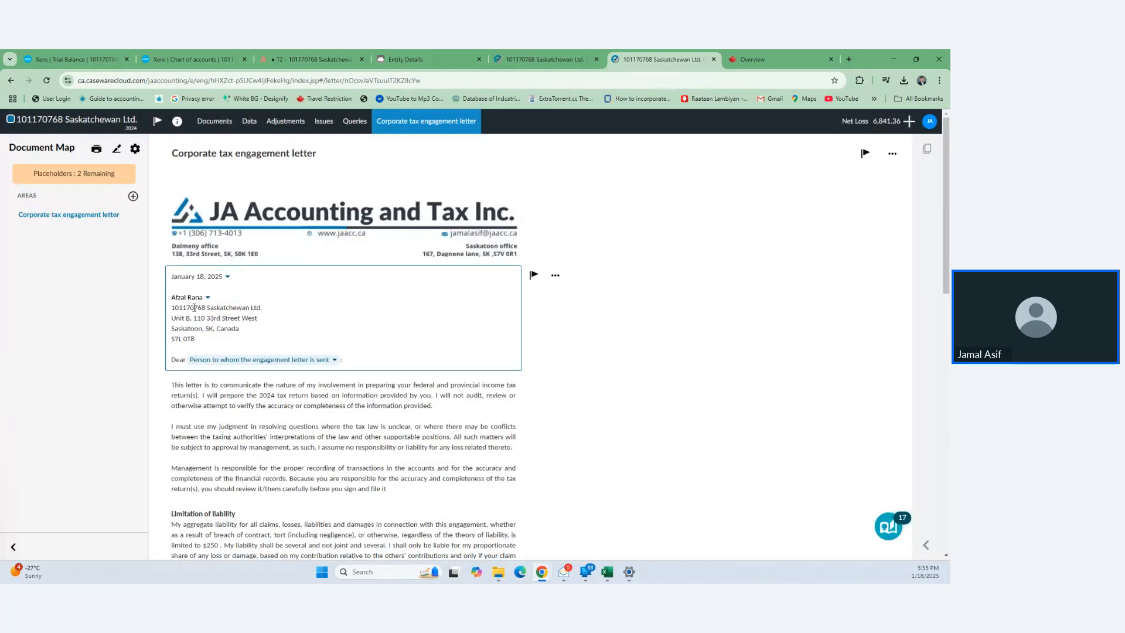
{"action": "left_click", "coordinate": [337, 362]}
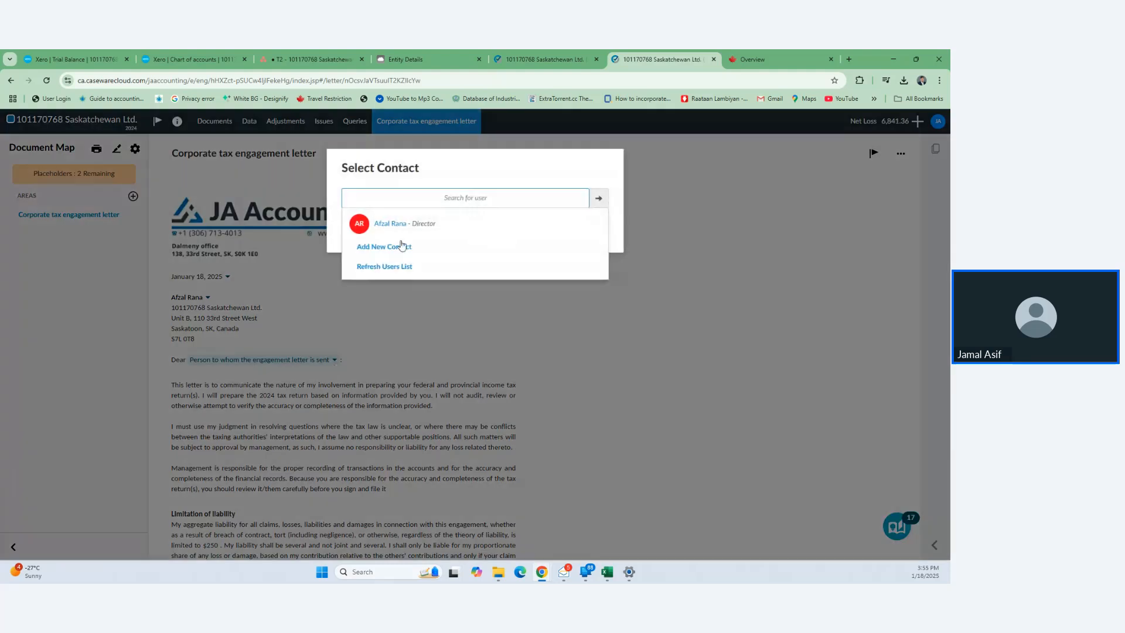
{"action": "left_click", "coordinate": [409, 228]}
{"action": "scroll", "coordinate": [332, 406], "scroll_direction": "down", "scroll_amount": 4}
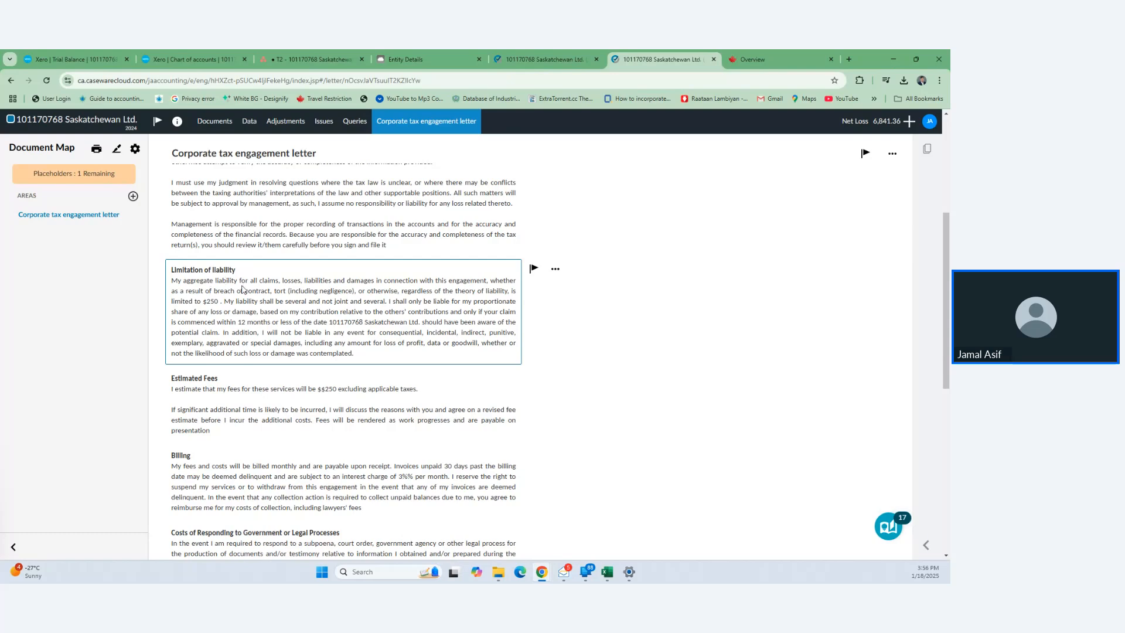
- Replace the $250 liability limit with 'up to the fee for this engagement' and save
{"action": "left_click", "coordinate": [212, 301]}
{"action": "left_click_drag", "start_coordinate": [379, 216], "coordinate": [339, 224]}
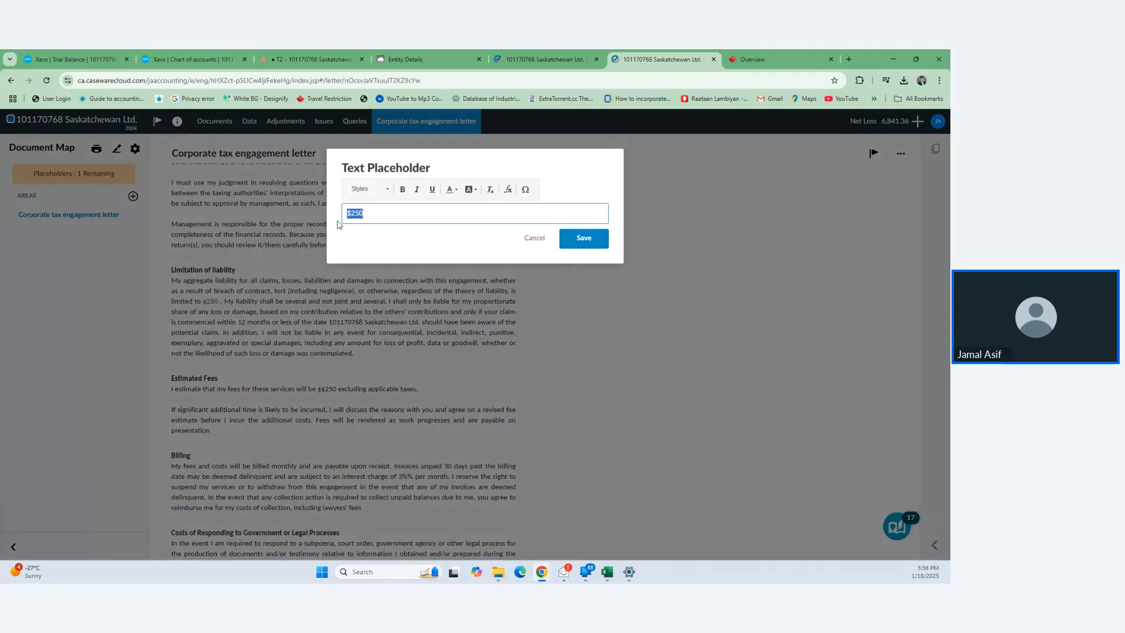
{"action": "key", "text": "BackSpace"}
{"action": "type", "text": "up to the fee for this engagm"}
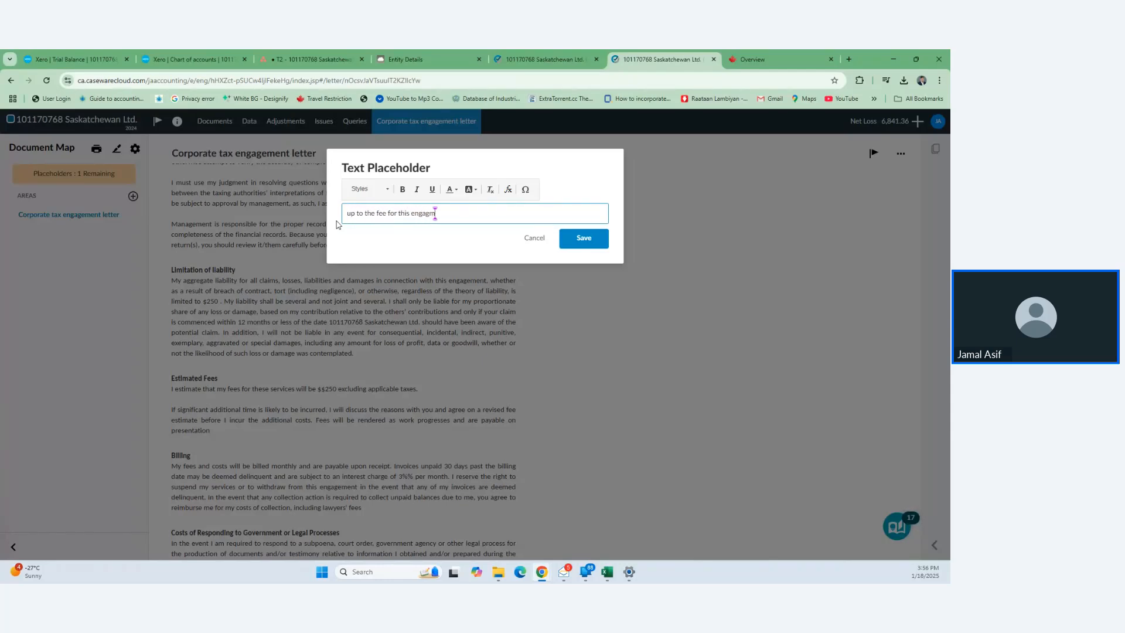
{"action": "key", "text": "BackSpace"}
{"action": "type", "text": "ement"}
{"action": "left_click", "coordinate": [583, 238]}
- Exclude the Estimated Fees section from the engagement letter
{"action": "scroll", "coordinate": [408, 397], "scroll_direction": "down", "scroll_amount": 1}
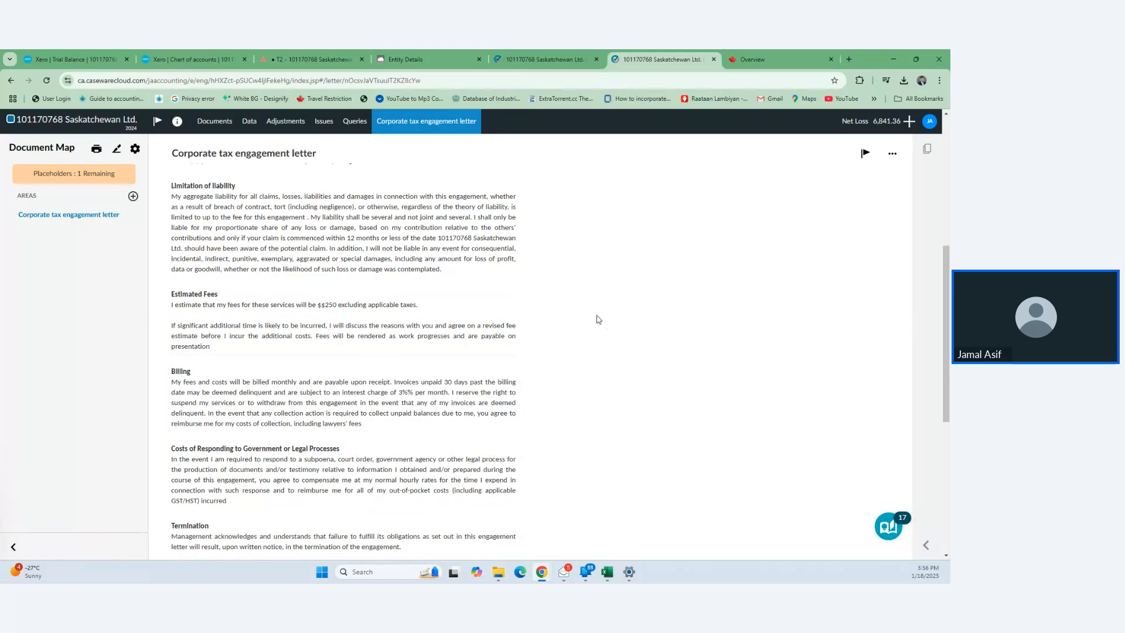
{"action": "left_click", "coordinate": [555, 292]}
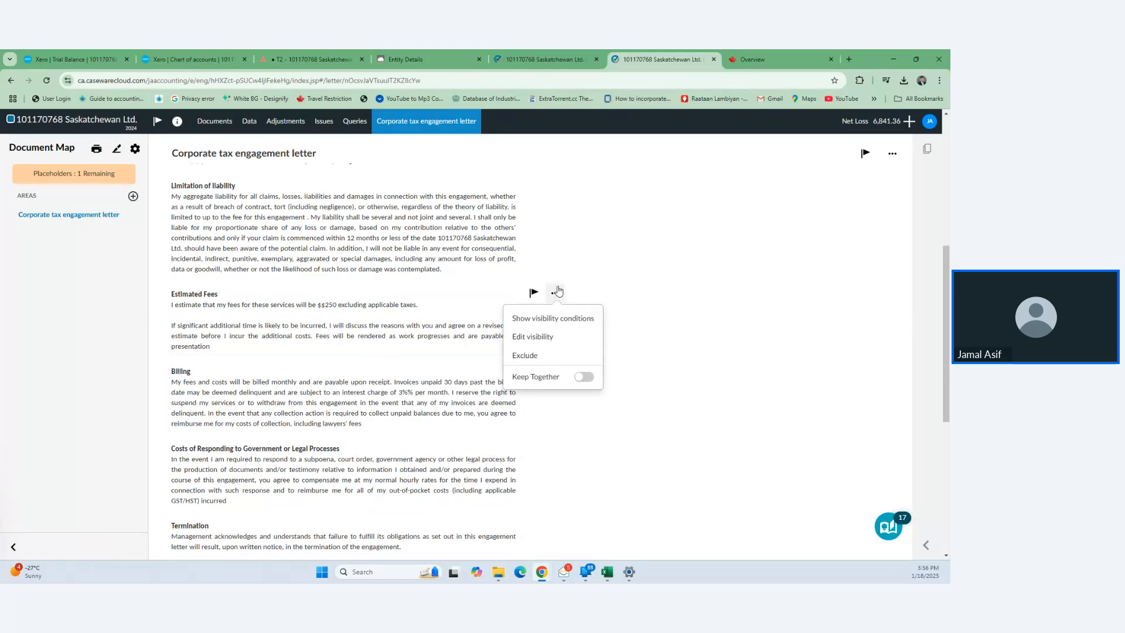
{"action": "left_click", "coordinate": [524, 356]}
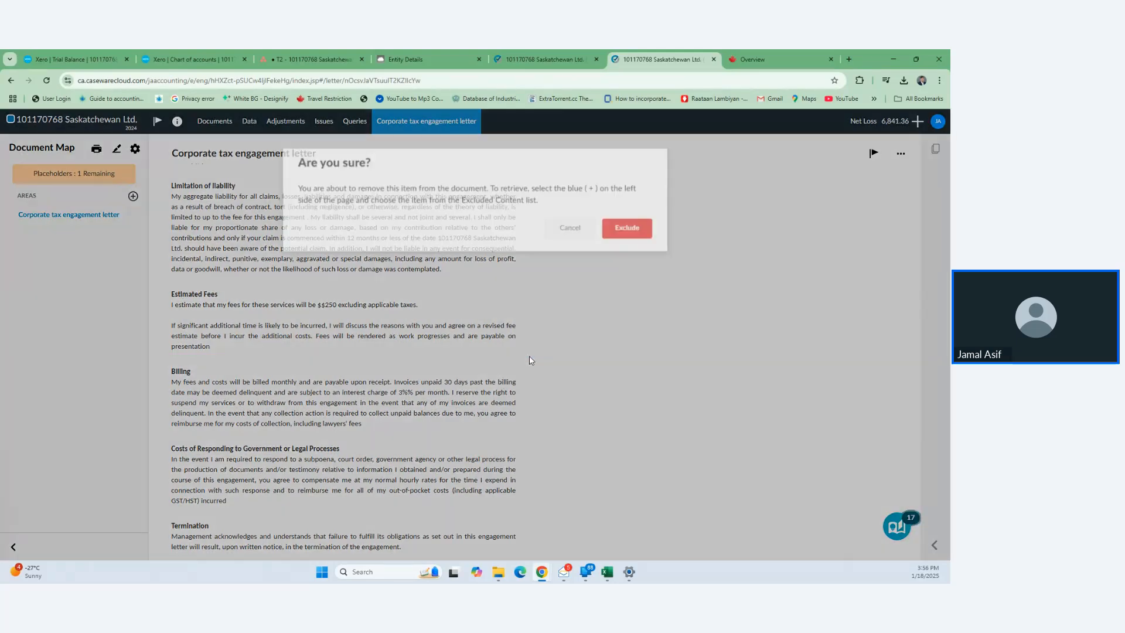
{"action": "left_click", "coordinate": [625, 233]}
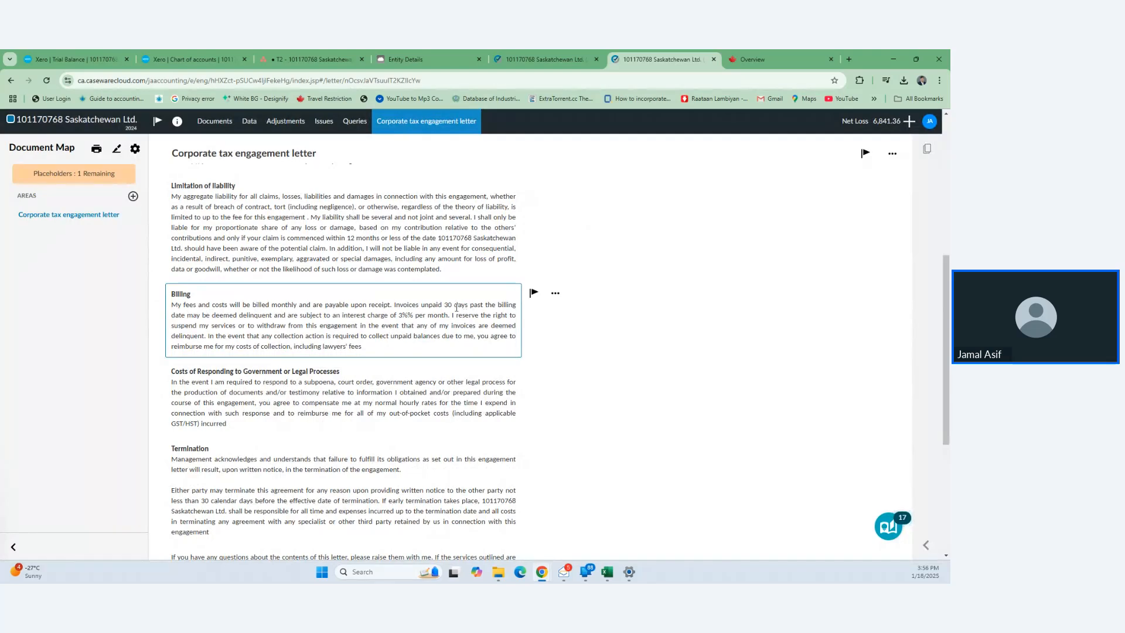
- Change the Billing paragraph from 30 to 15 days and correct the interest rate to 3%
{"action": "left_click", "coordinate": [451, 305]}
{"action": "left_click_drag", "start_coordinate": [448, 306], "coordinate": [452, 305]}
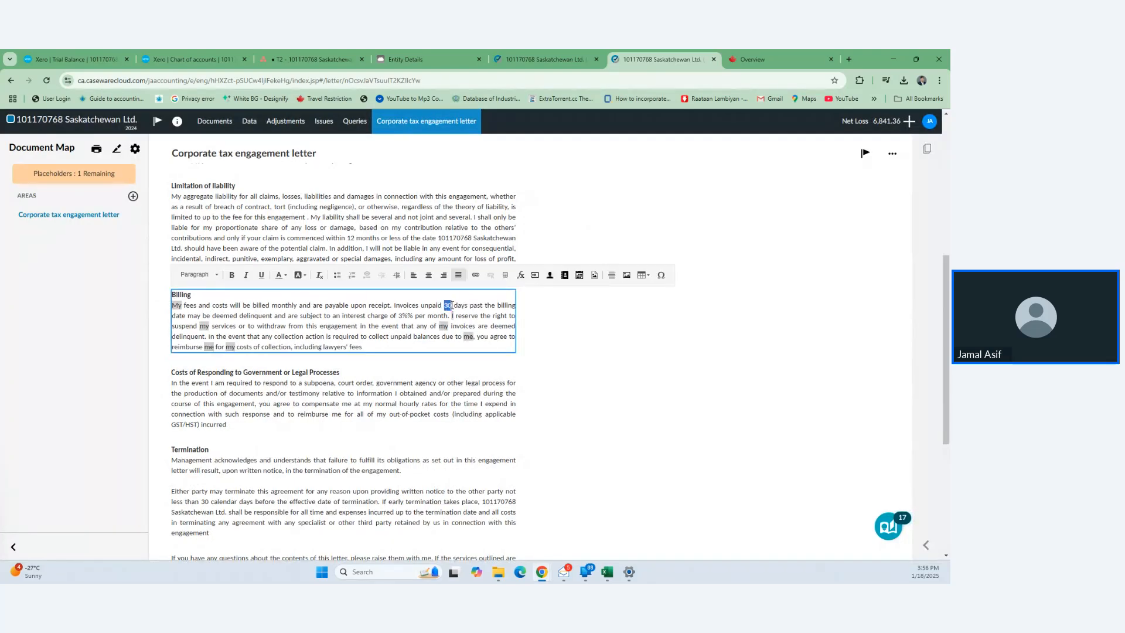
{"action": "type", "text": "15"}
{"action": "key", "text": "BackSpace"}
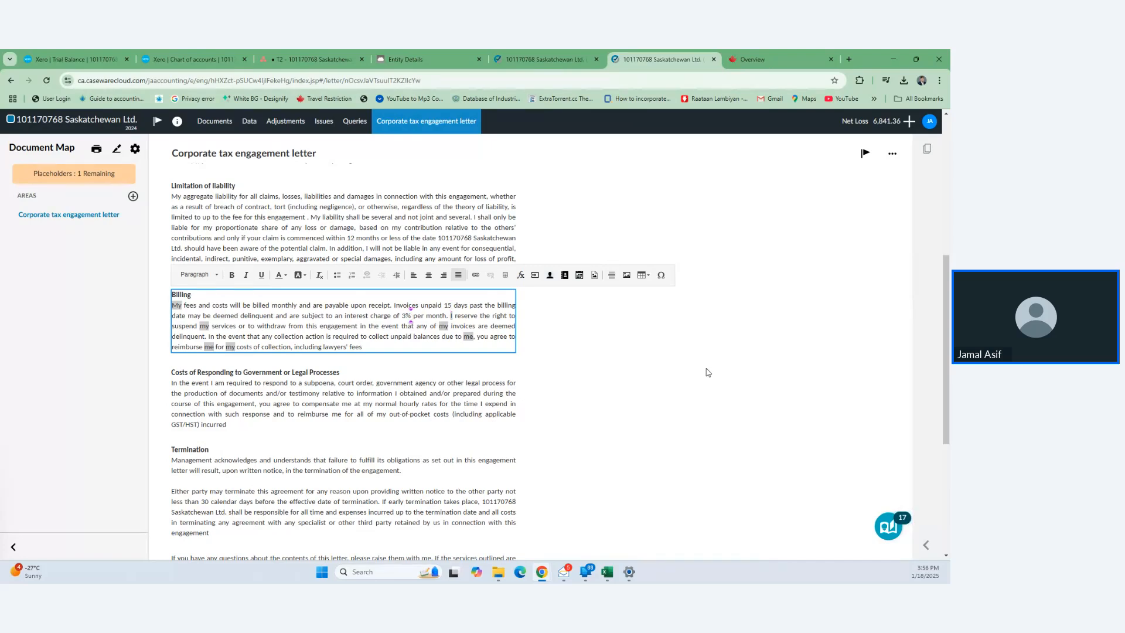
{"action": "left_click", "coordinate": [708, 372]}
{"action": "scroll", "coordinate": [433, 404], "scroll_direction": "down", "scroll_amount": 5}
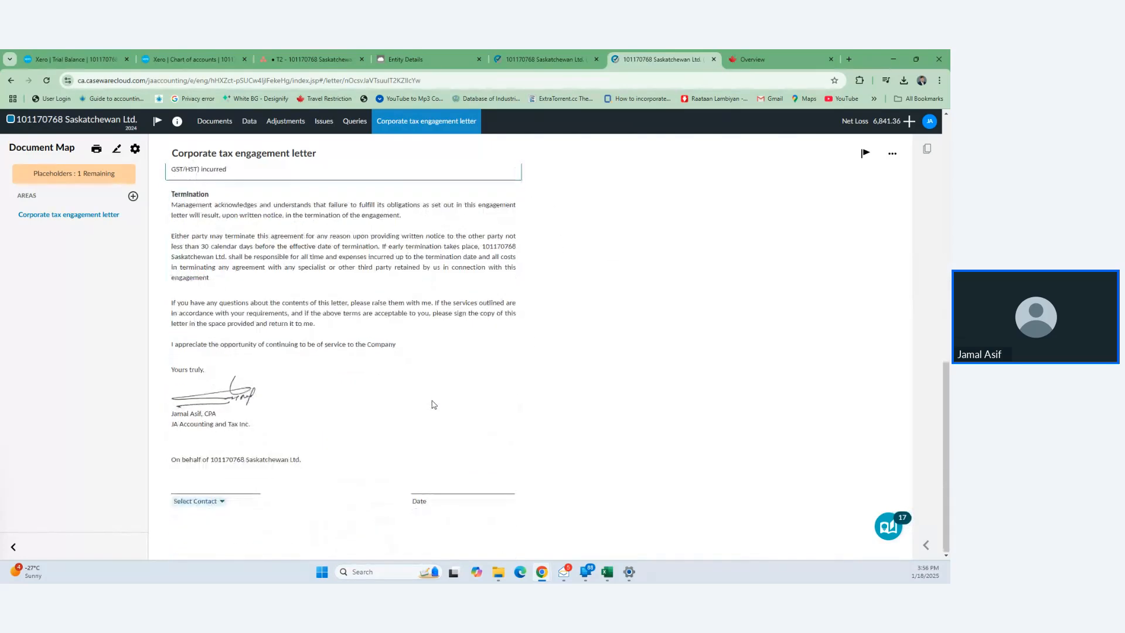
- Put the company director on the client signature line and close the engagement letter tab
{"action": "left_click", "coordinate": [222, 502]}
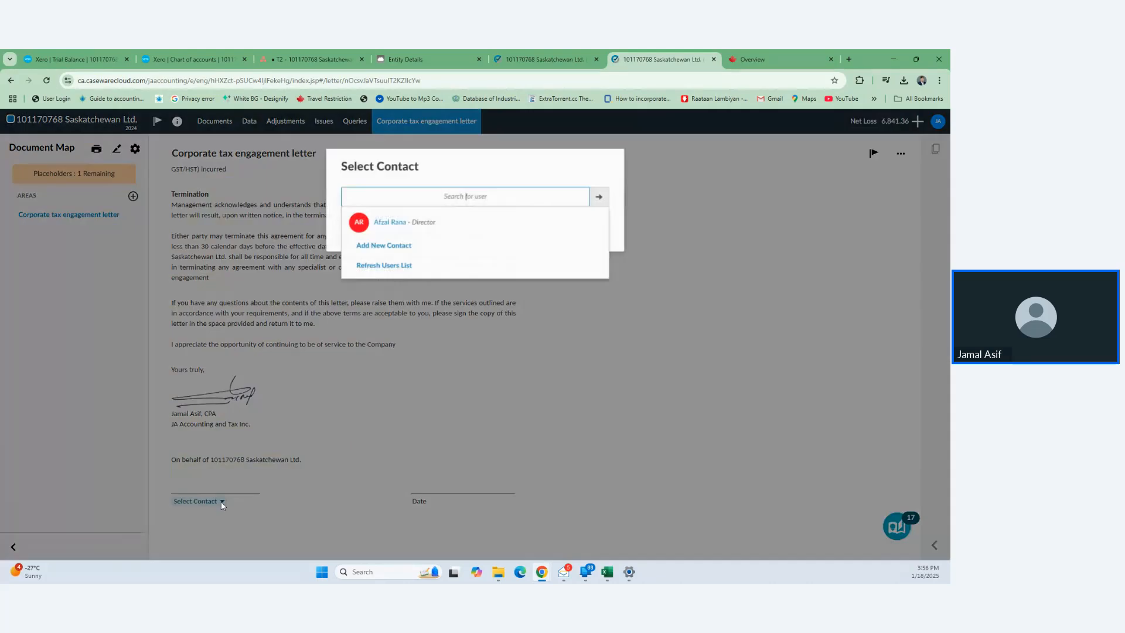
{"action": "left_click", "coordinate": [393, 227]}
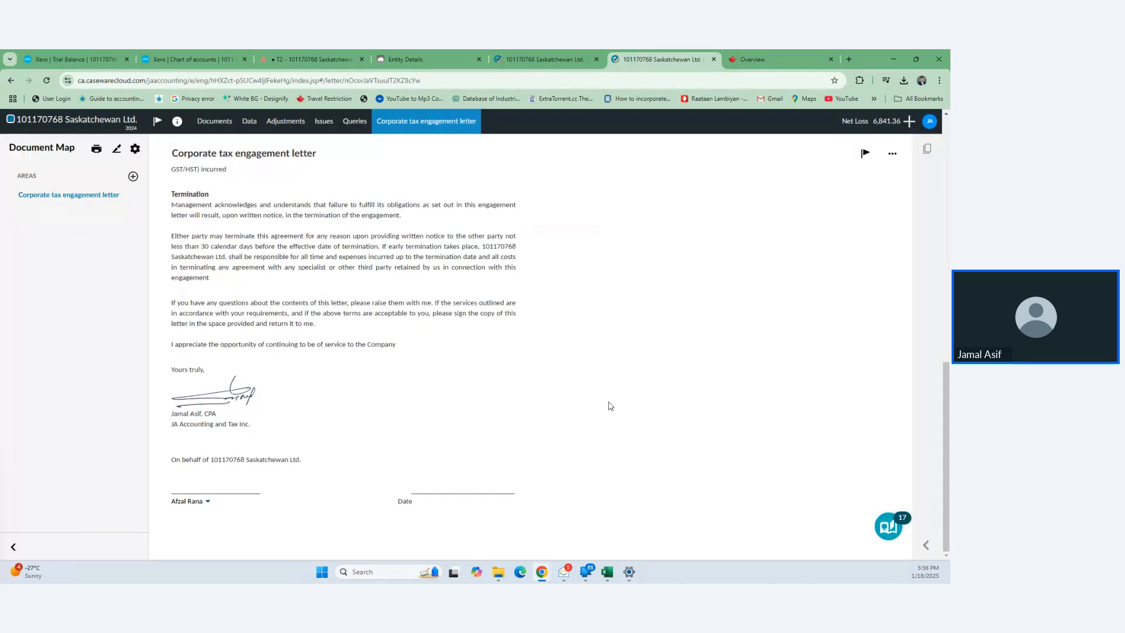
{"action": "scroll", "coordinate": [611, 406], "scroll_direction": "up", "scroll_amount": 10}
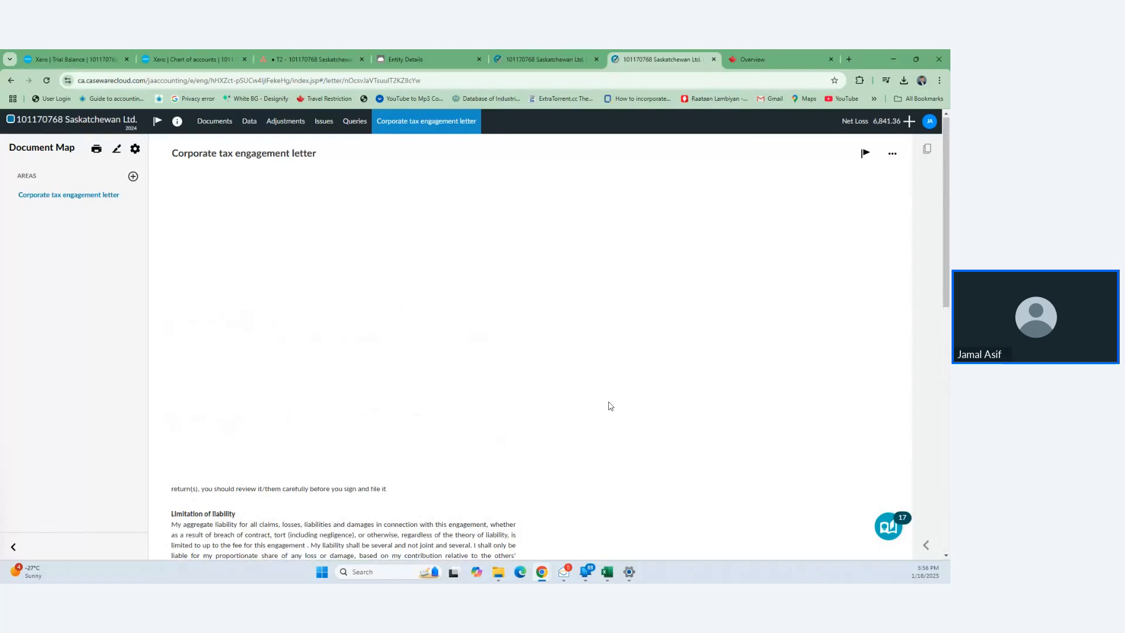
{"action": "left_click", "coordinate": [714, 60]}
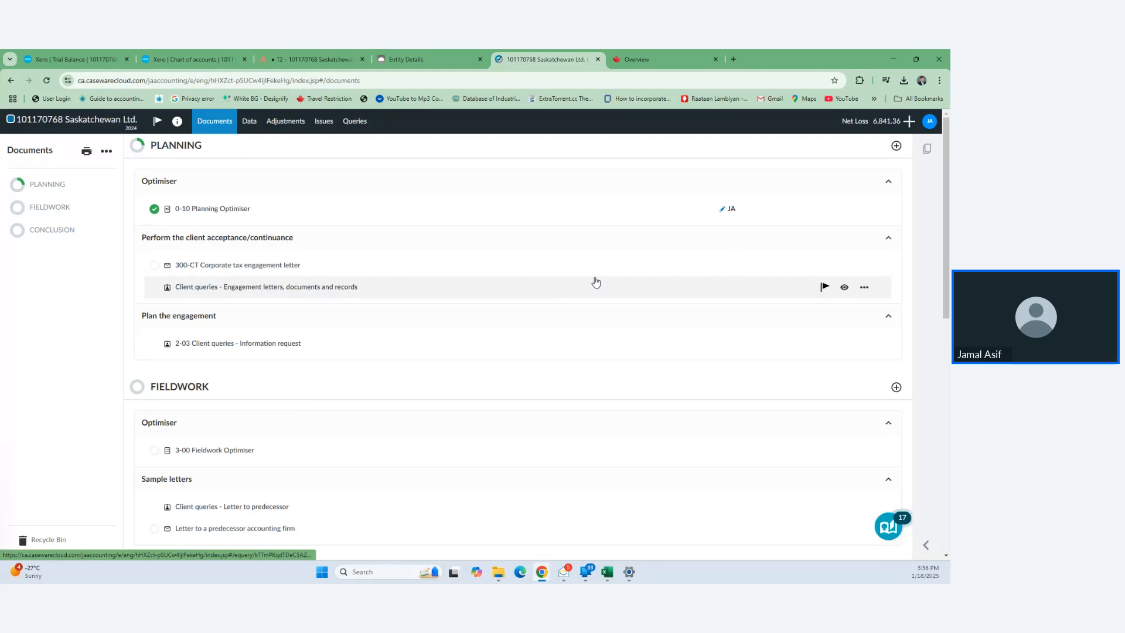
- Sign off the 300-CT engagement letter as both prepared and reviewed
{"action": "mouse_move", "coordinate": [725, 266]}
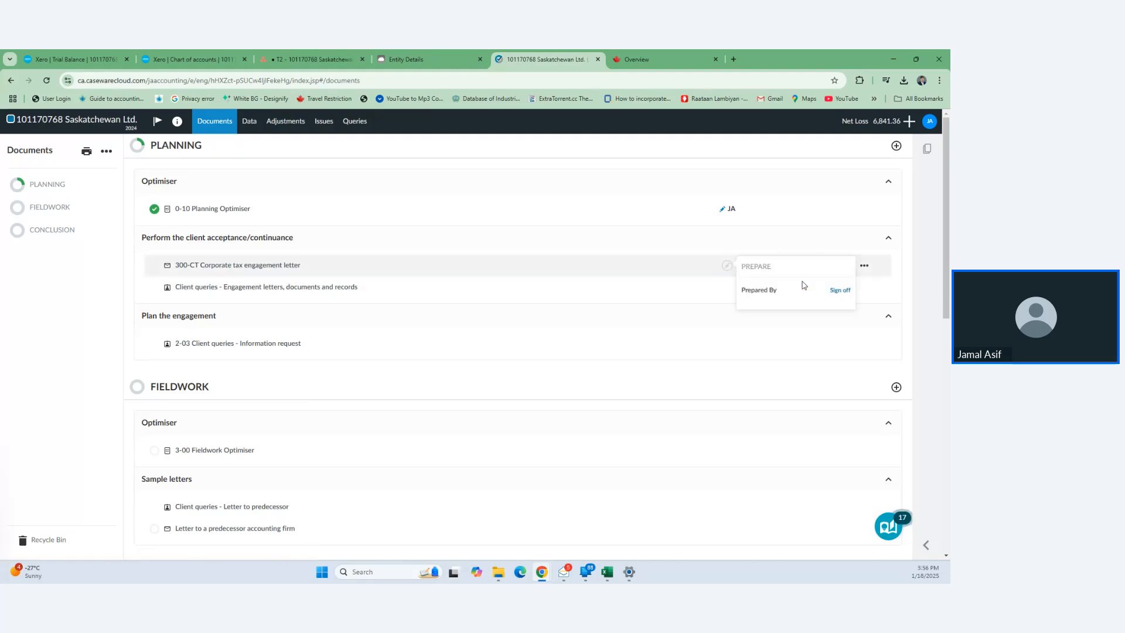
{"action": "left_click", "coordinate": [840, 290]}
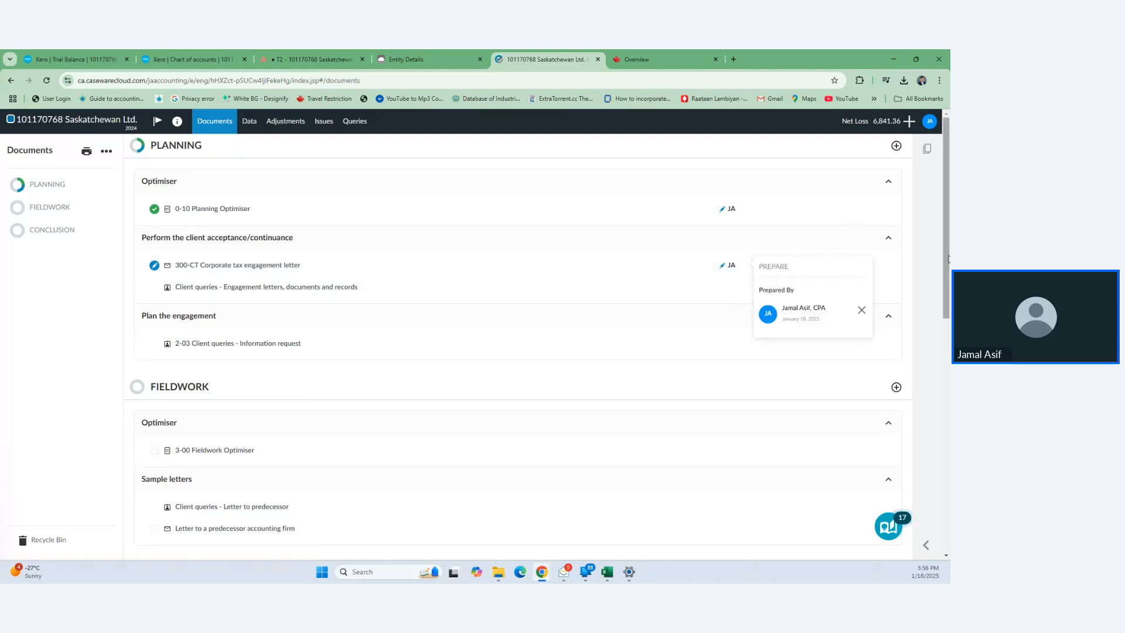
{"action": "mouse_move", "coordinate": [783, 266]}
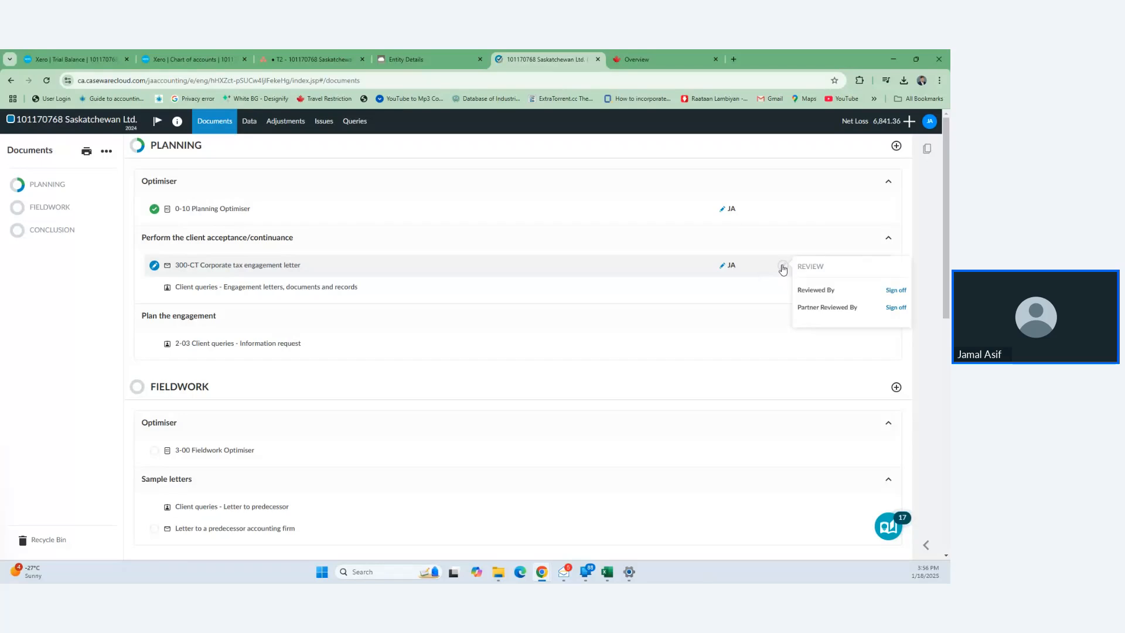
{"action": "left_click", "coordinate": [896, 292]}
{"action": "scroll", "coordinate": [528, 352], "scroll_direction": "down", "scroll_amount": 2}
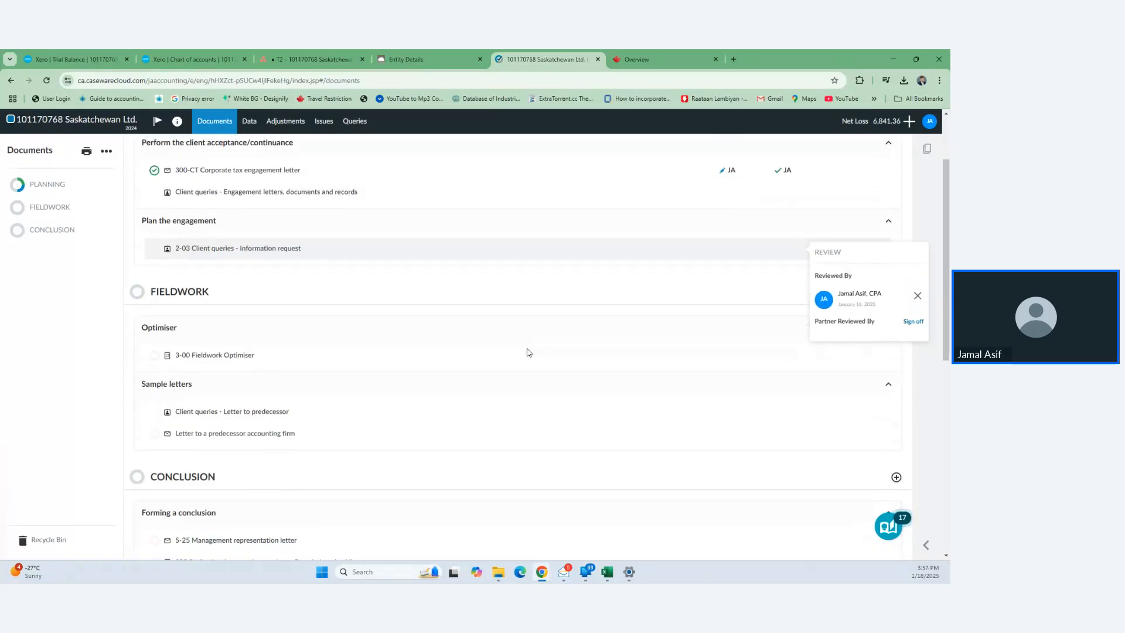
{"action": "scroll", "coordinate": [462, 258], "scroll_direction": "up", "scroll_amount": 2}
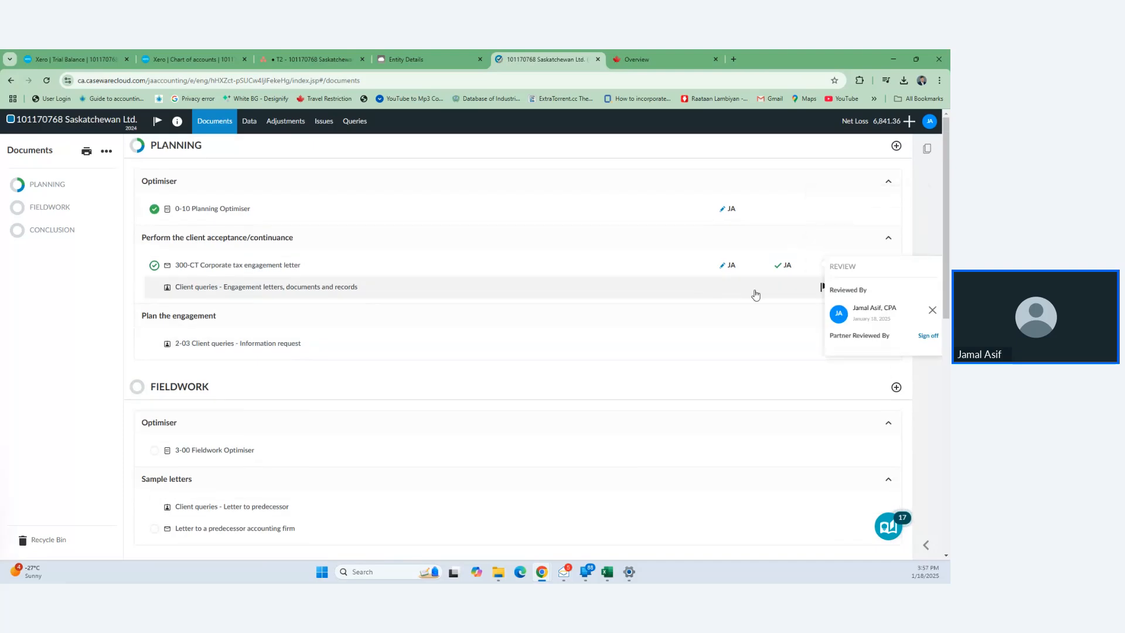
{"action": "left_click", "coordinate": [933, 230]}
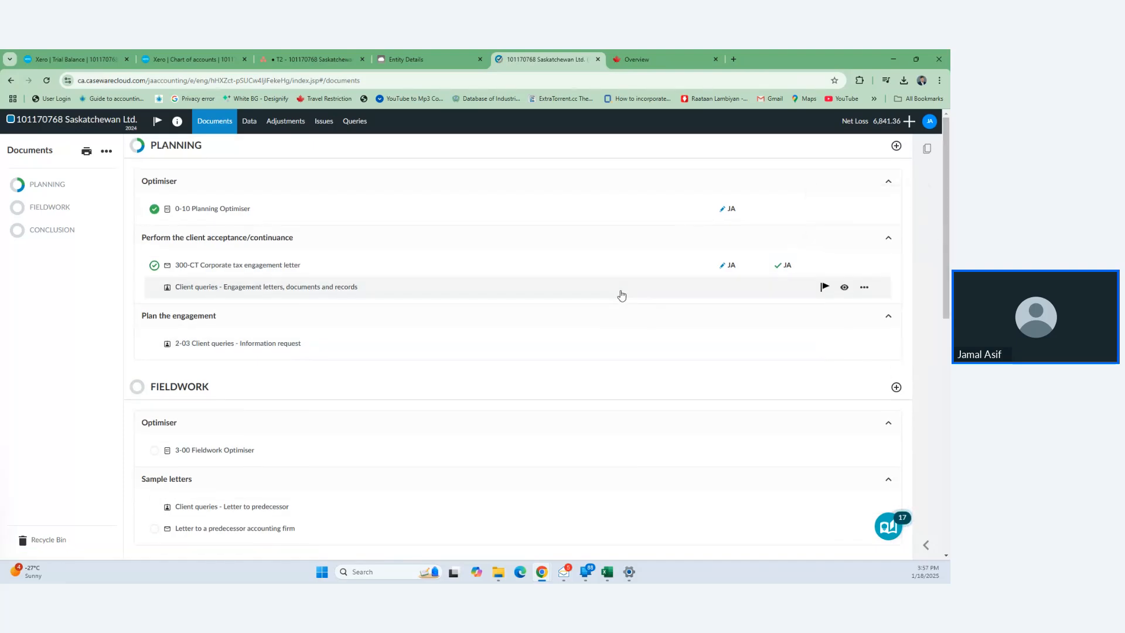
- Hide the engagement letters client queries and 2-03 information request rows, then open 3-00 Fieldwork Optimiser
{"action": "left_click", "coordinate": [845, 287]}
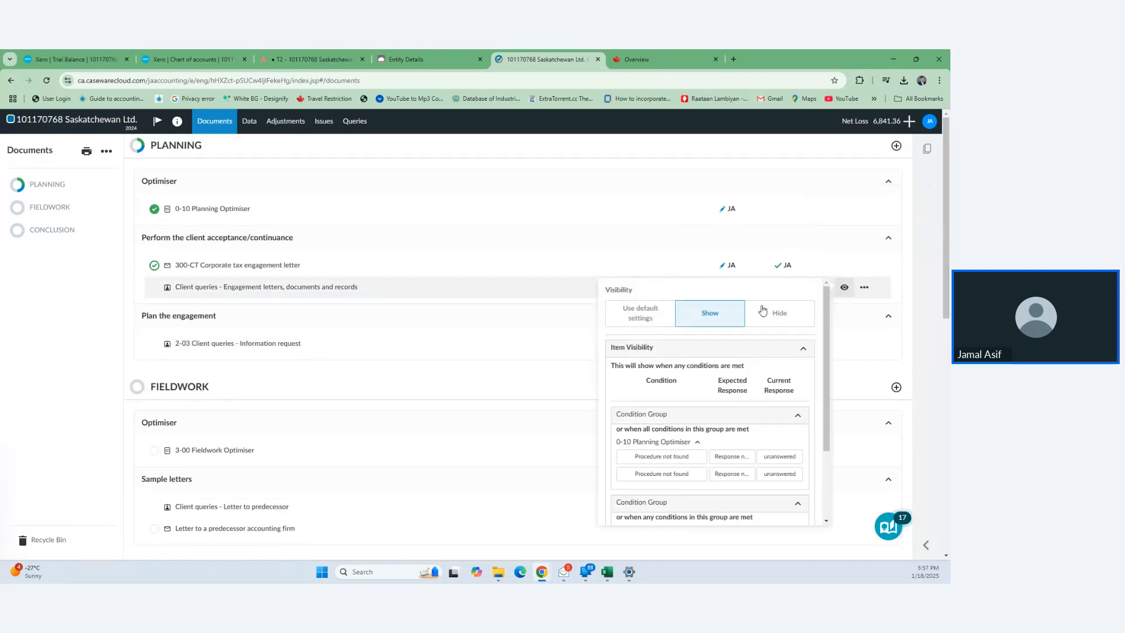
{"action": "left_click", "coordinate": [762, 311]}
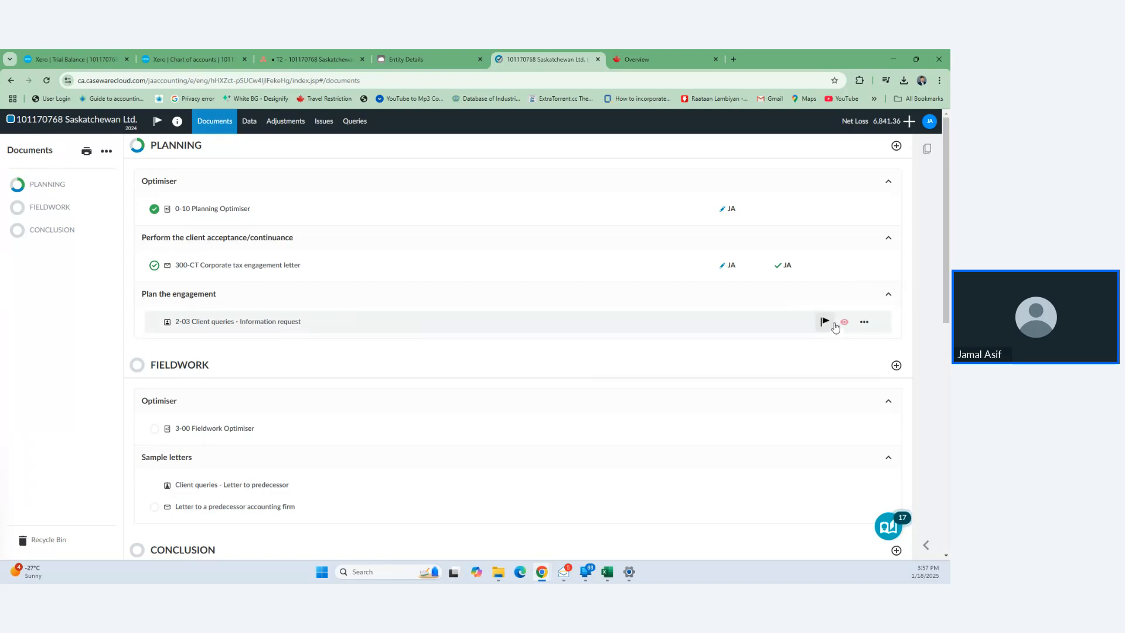
{"action": "left_click", "coordinate": [843, 322]}
{"action": "left_click", "coordinate": [780, 346]}
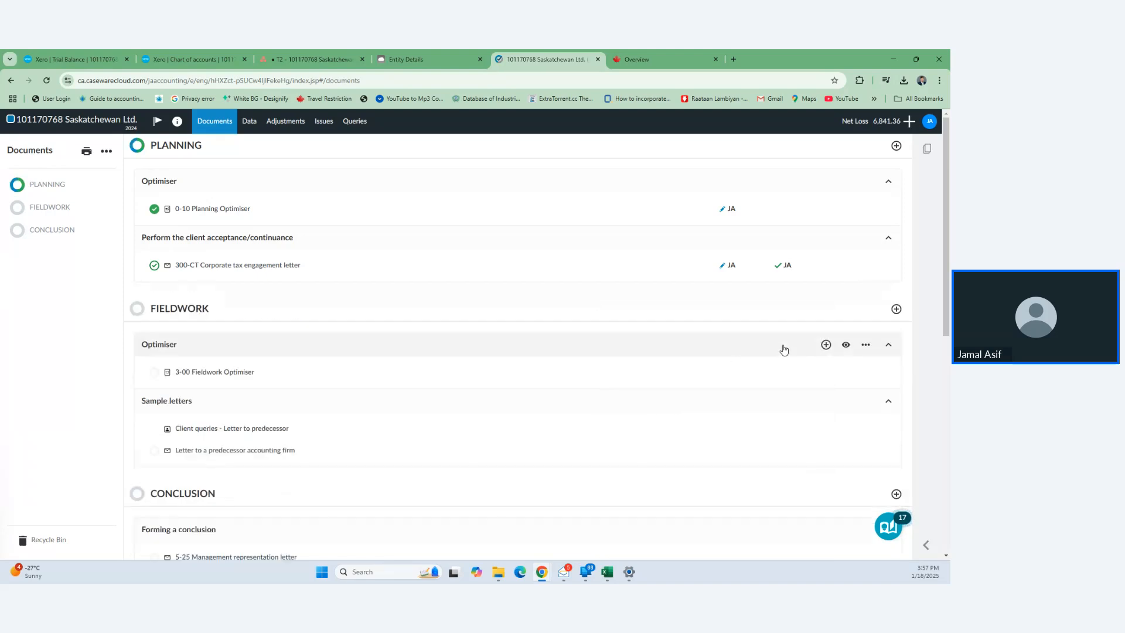
{"action": "scroll", "coordinate": [519, 379], "scroll_direction": "down", "scroll_amount": 2}
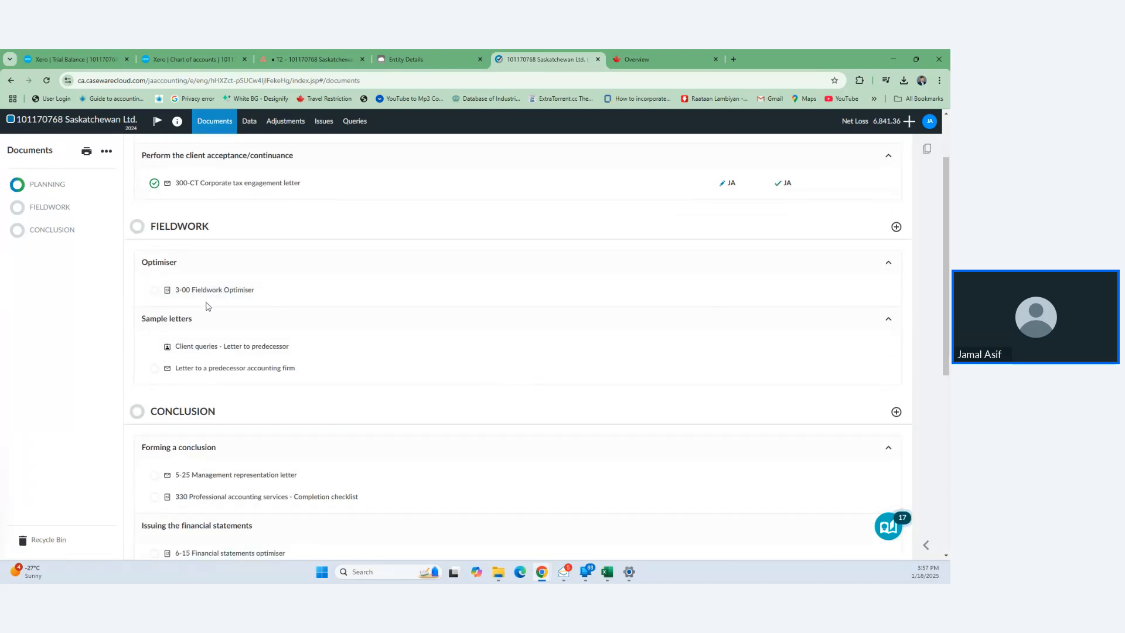
{"action": "left_click", "coordinate": [228, 288]}
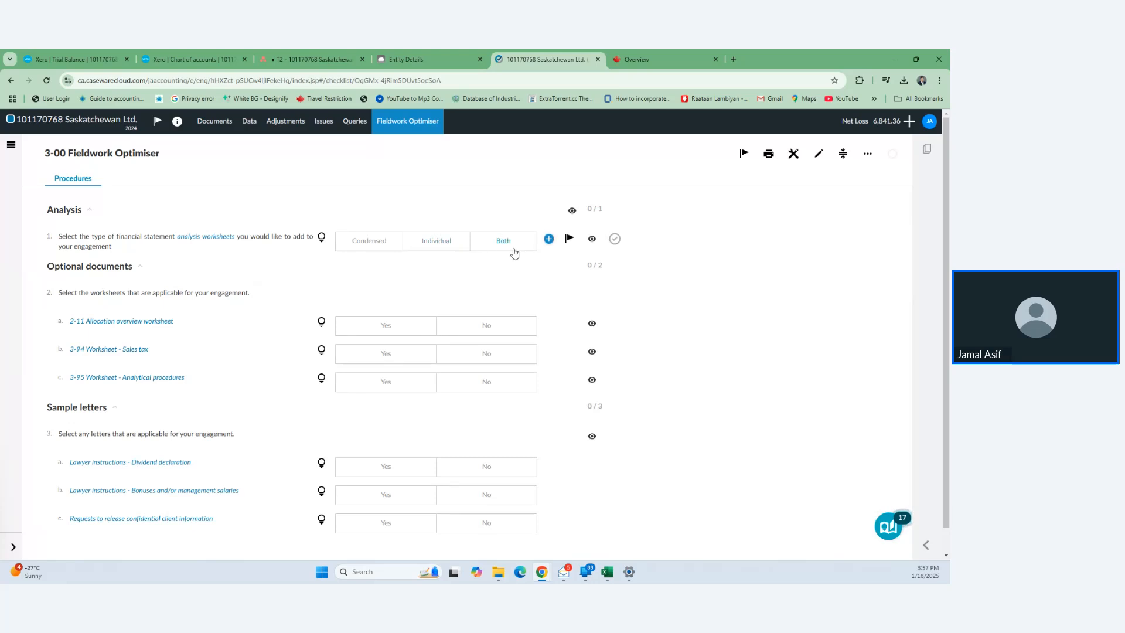
- Choose Individual worksheets and answer No to the 2-11, 3-94 and 3-95 worksheets and all three letters
{"action": "left_click", "coordinate": [443, 249]}
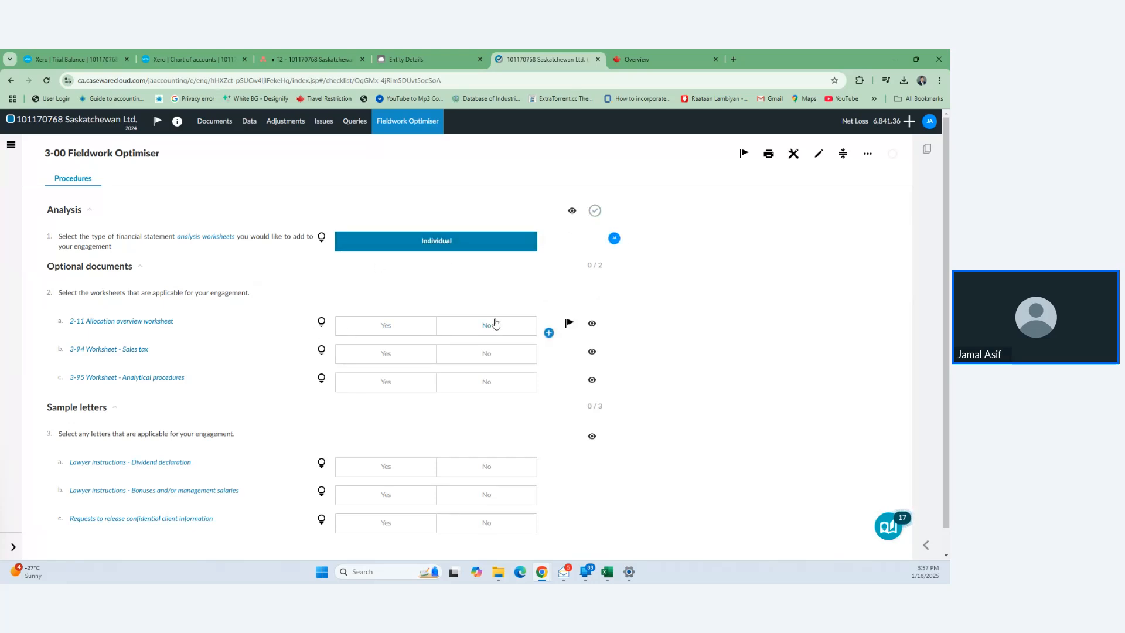
{"action": "left_click", "coordinate": [493, 324]}
{"action": "left_click", "coordinate": [499, 349]}
{"action": "left_click", "coordinate": [492, 382]}
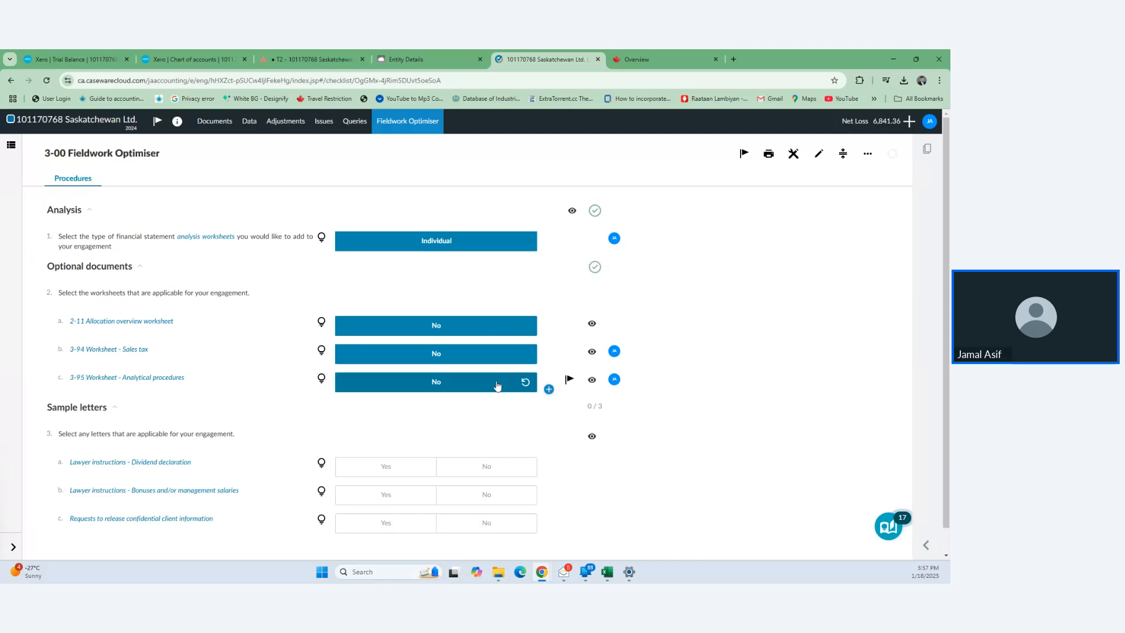
{"action": "left_click", "coordinate": [491, 445]}
{"action": "left_click", "coordinate": [486, 469]}
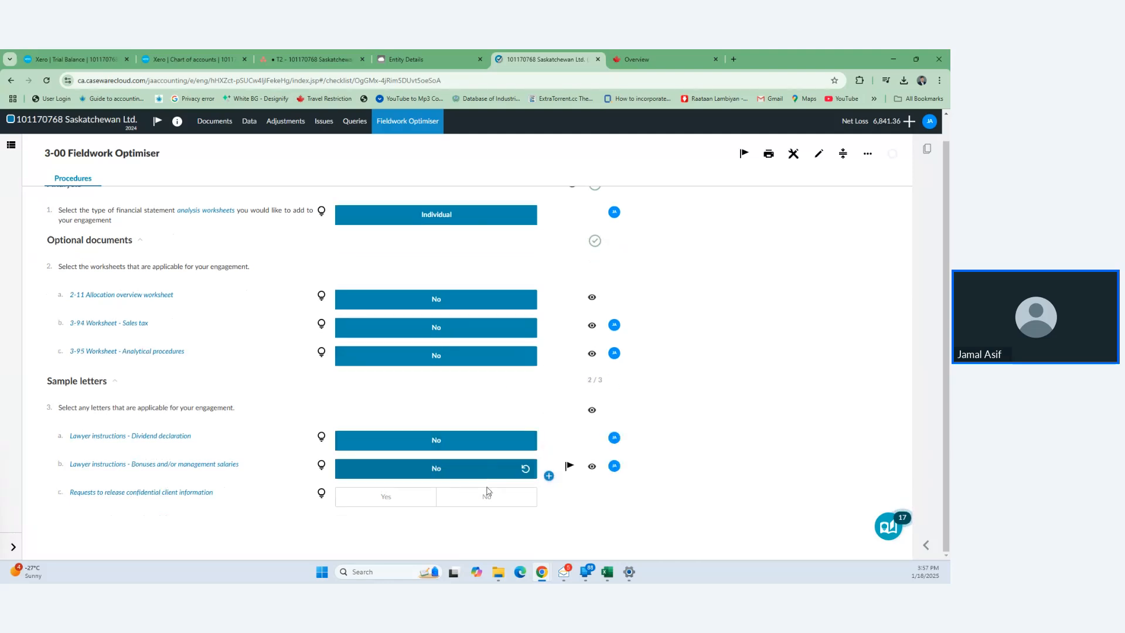
{"action": "left_click", "coordinate": [486, 500]}
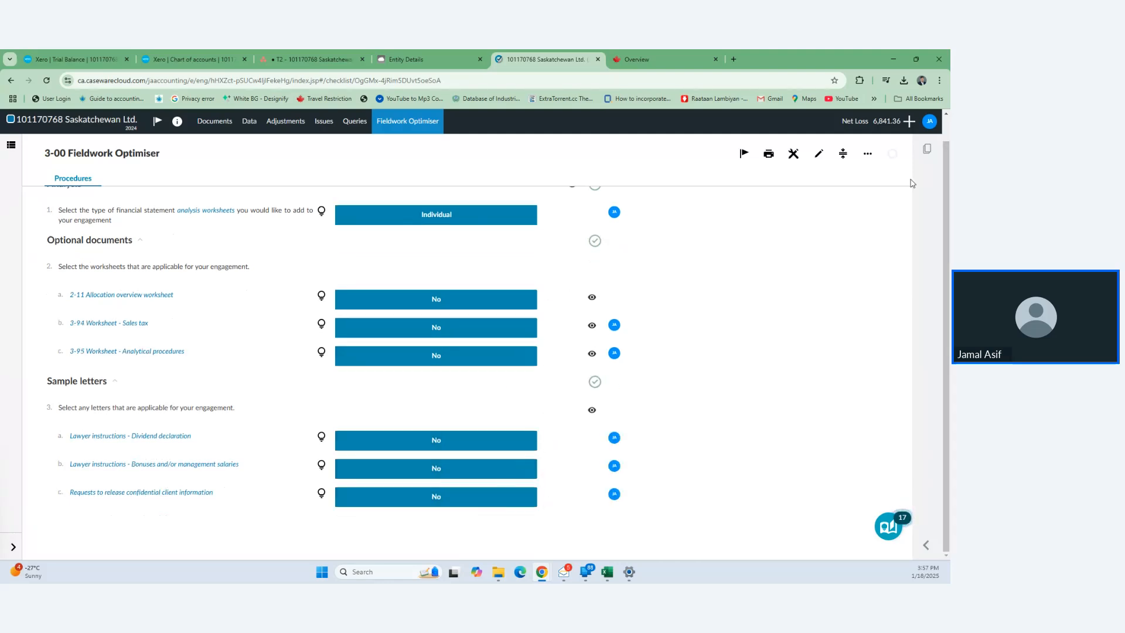
- Sign off the Fieldwork Optimiser as preparer and go to the Documents list
{"action": "left_click", "coordinate": [891, 154]}
{"action": "left_click", "coordinate": [868, 178]}
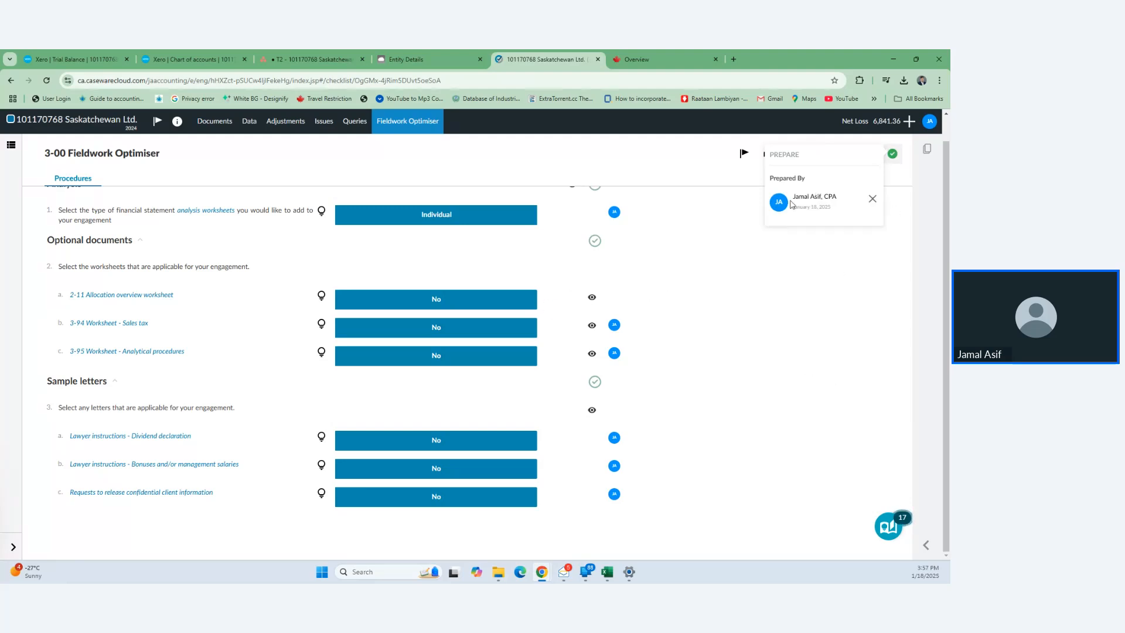
{"action": "scroll", "coordinate": [467, 170], "scroll_direction": "up", "scroll_amount": 1}
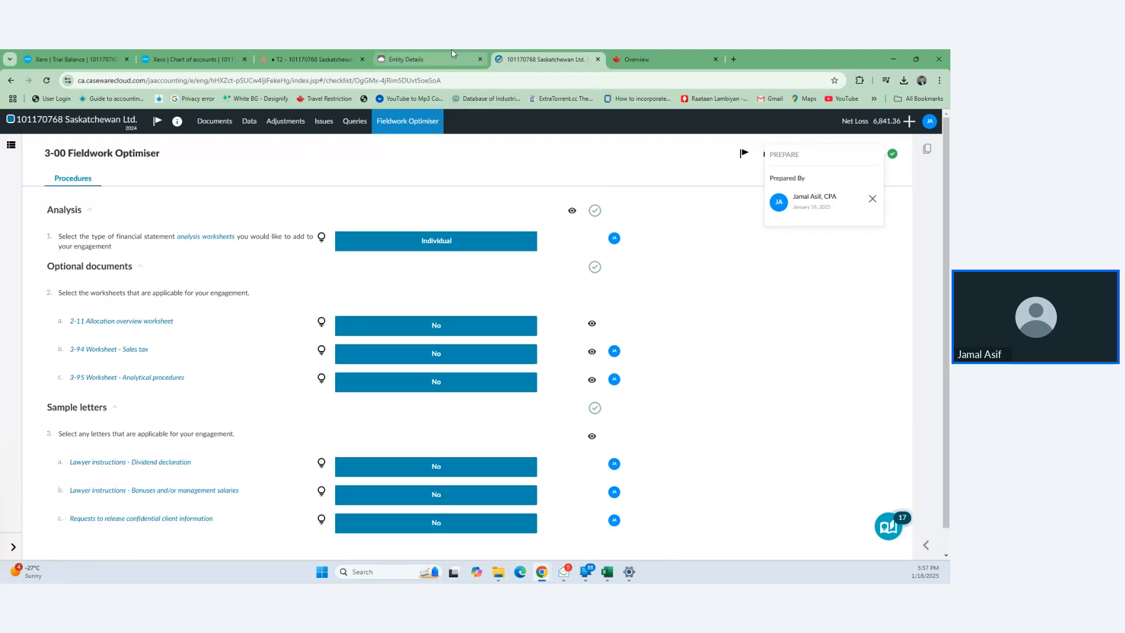
{"action": "left_click", "coordinate": [215, 122]}
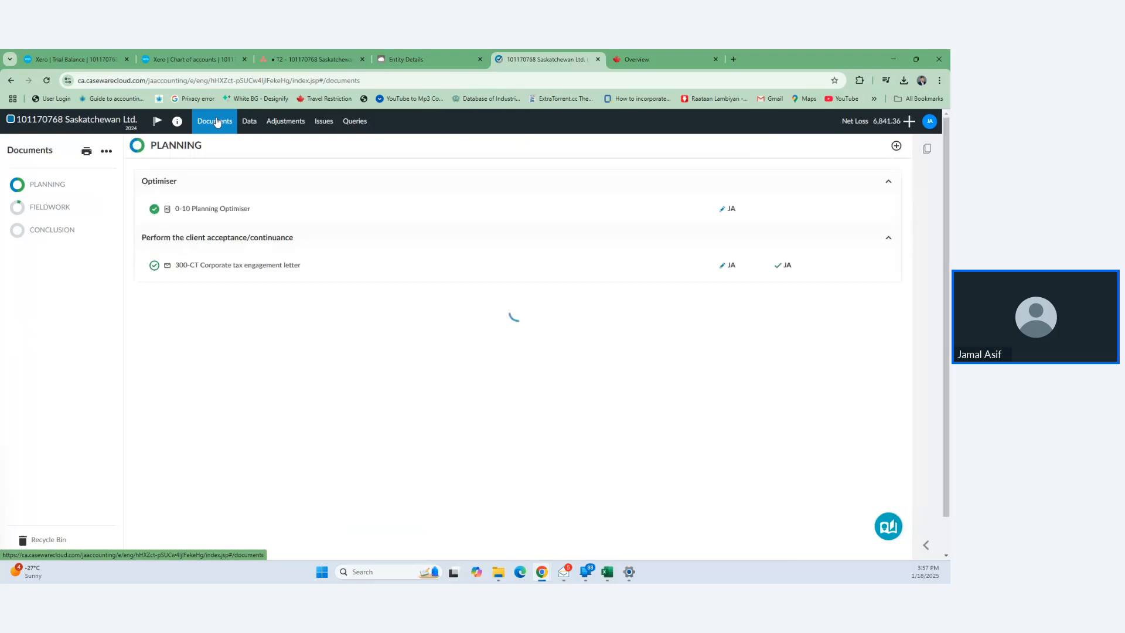
- Hide the 3-01 Analytical overview, 3.A Cash and accounts payable documents
{"action": "scroll", "coordinate": [244, 369], "scroll_direction": "down", "scroll_amount": 2}
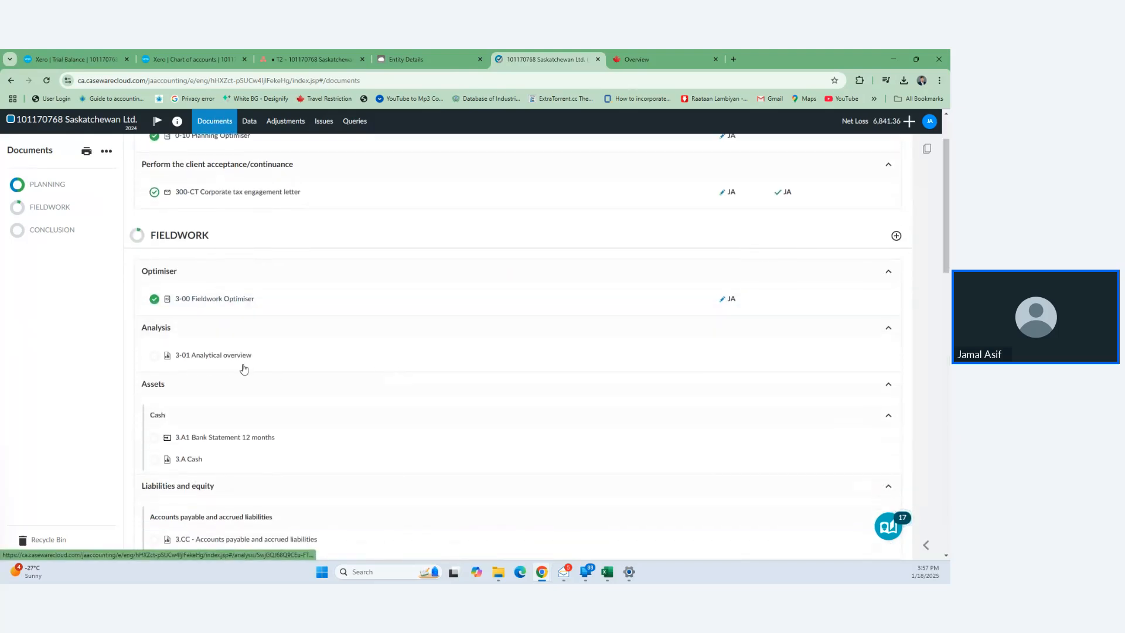
{"action": "left_click", "coordinate": [844, 356]}
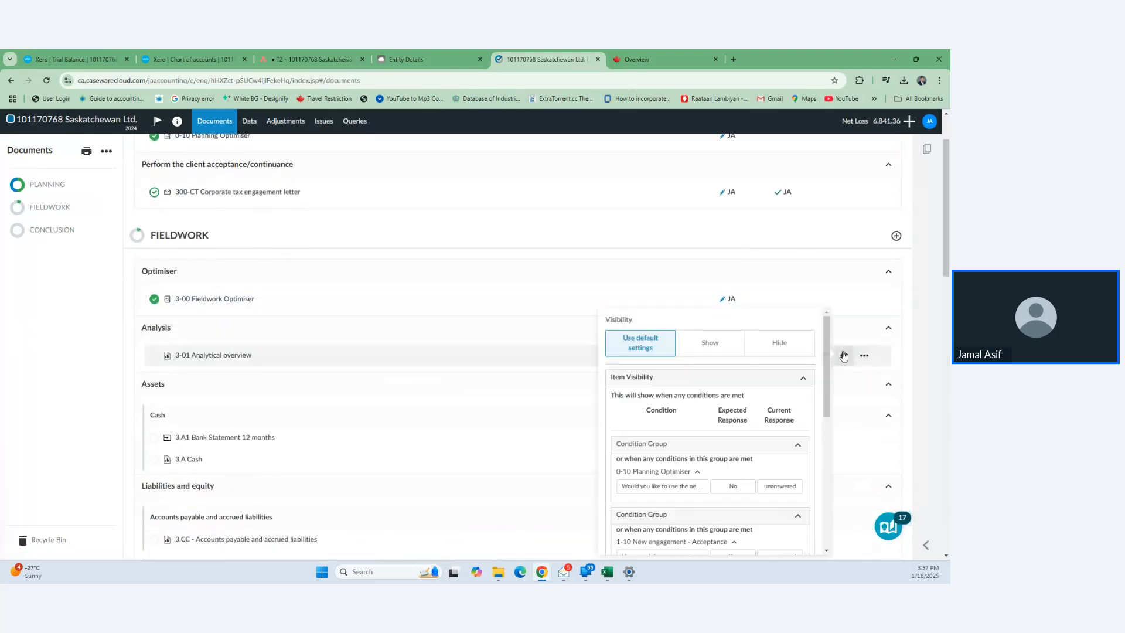
{"action": "left_click", "coordinate": [771, 344]}
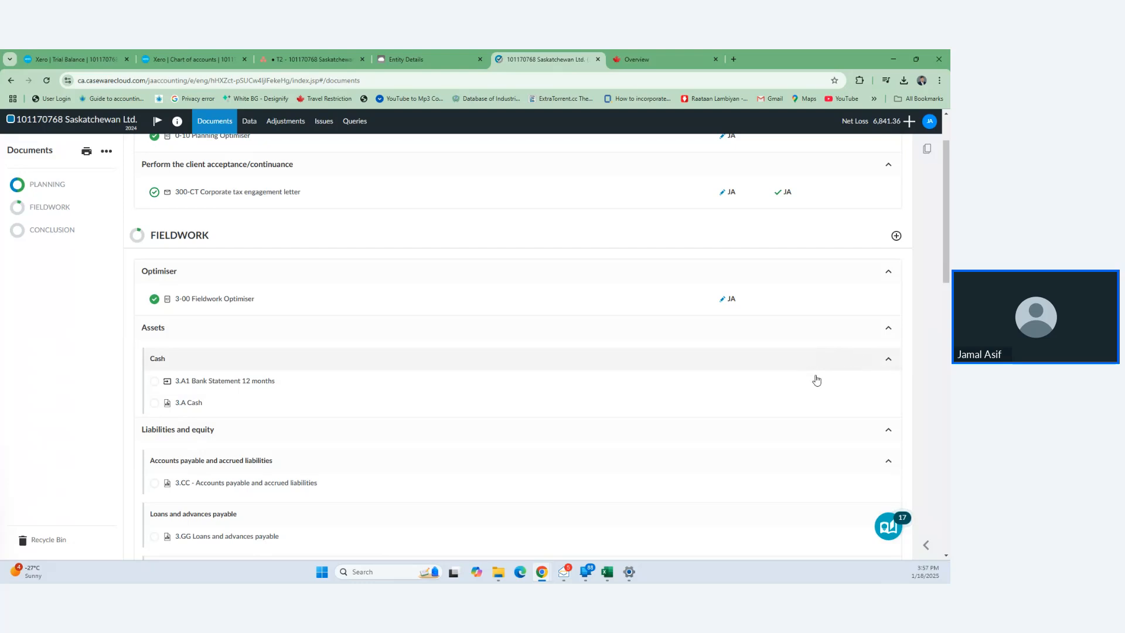
{"action": "scroll", "coordinate": [817, 375], "scroll_direction": "down", "scroll_amount": 2}
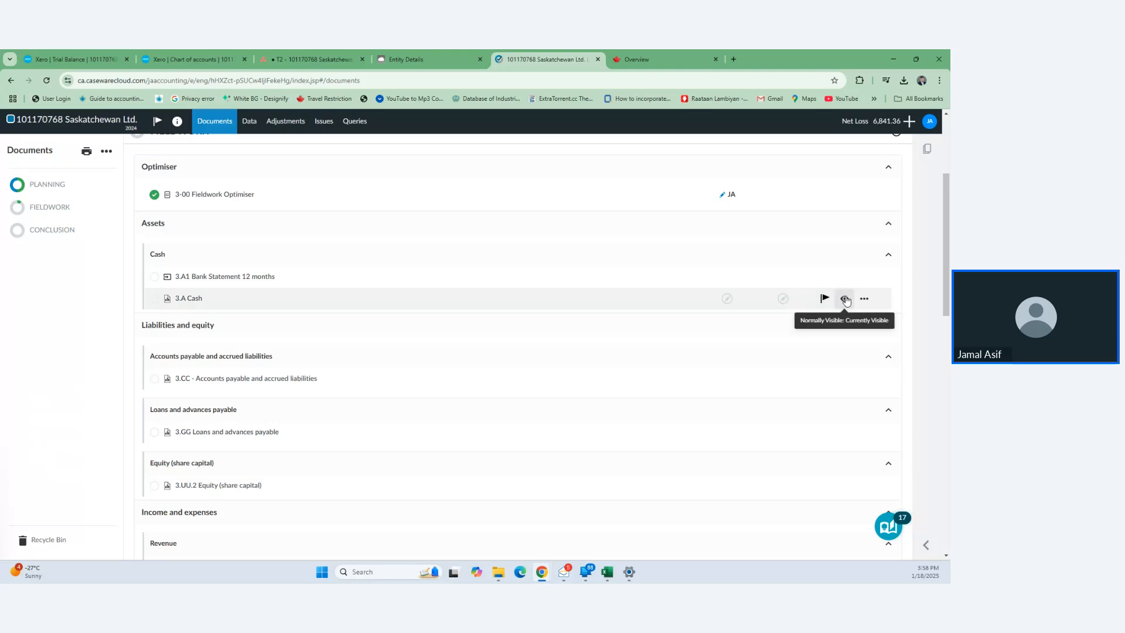
{"action": "left_click", "coordinate": [844, 298]}
{"action": "left_click", "coordinate": [784, 321]}
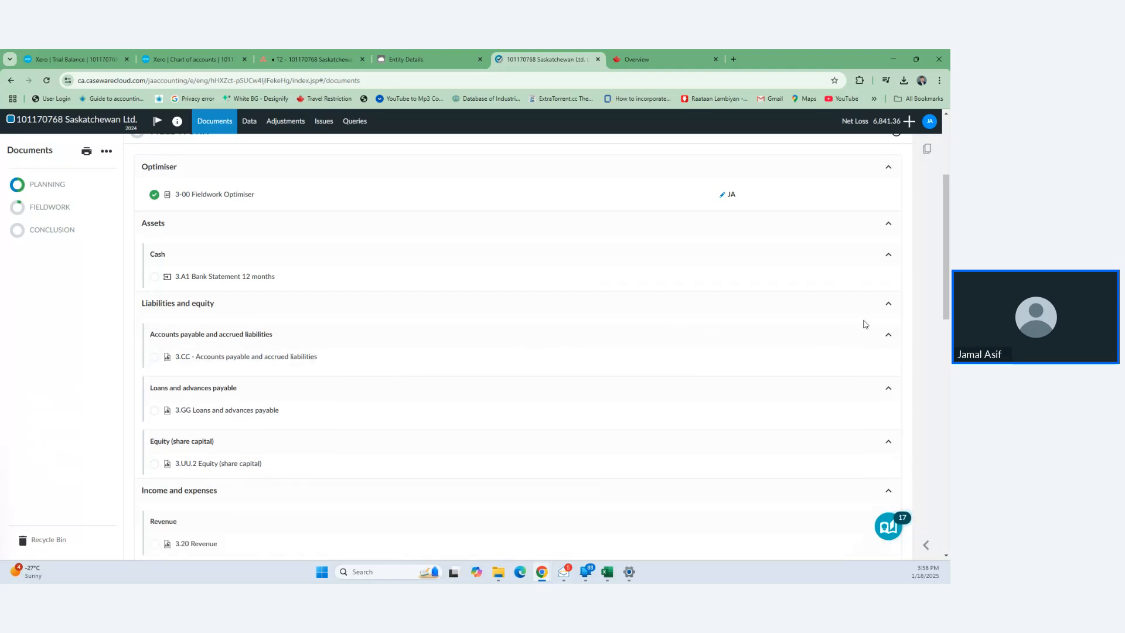
{"action": "left_click", "coordinate": [847, 335]}
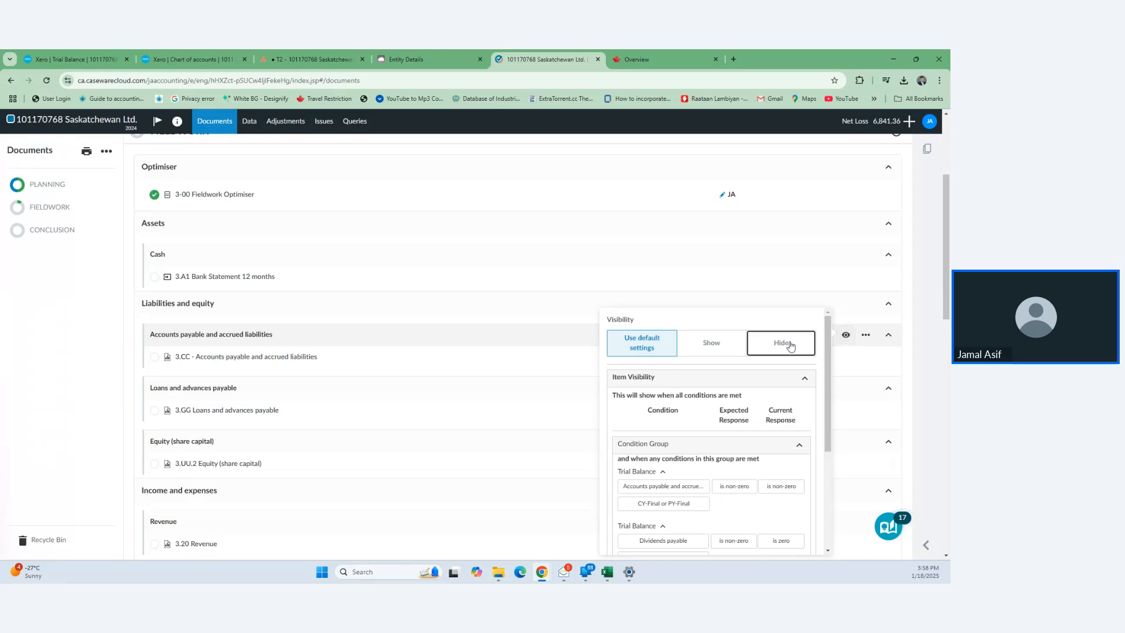
{"action": "left_click", "coordinate": [786, 343]}
- Hide the loans payable, equity, revenue, cost of sales and operating expenses documents
{"action": "left_click", "coordinate": [846, 336]}
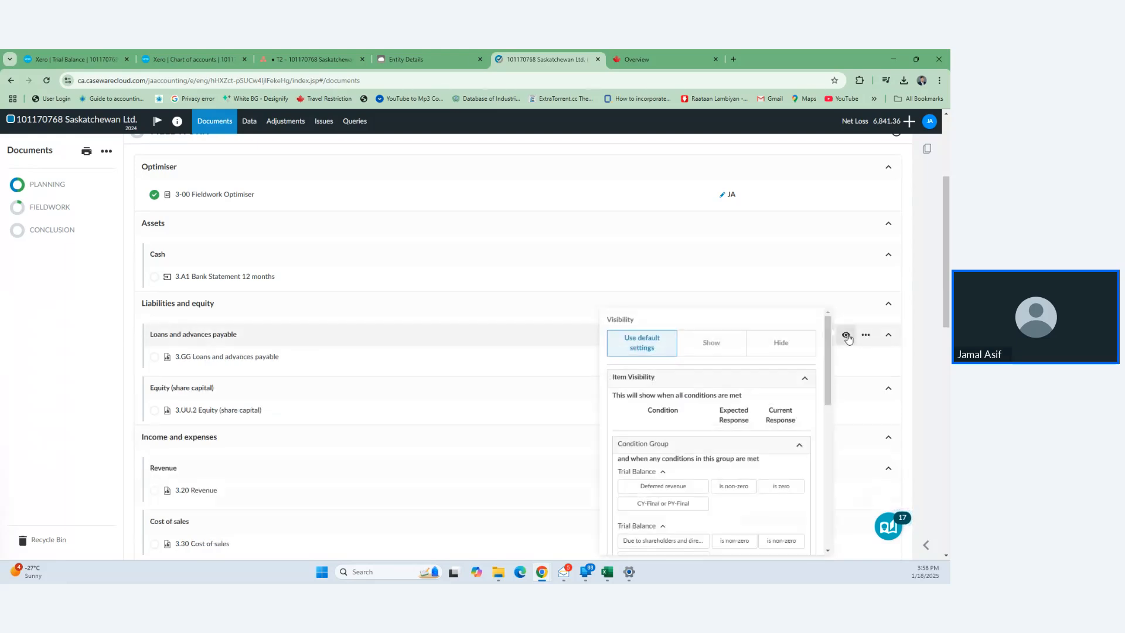
{"action": "left_click", "coordinate": [794, 348]}
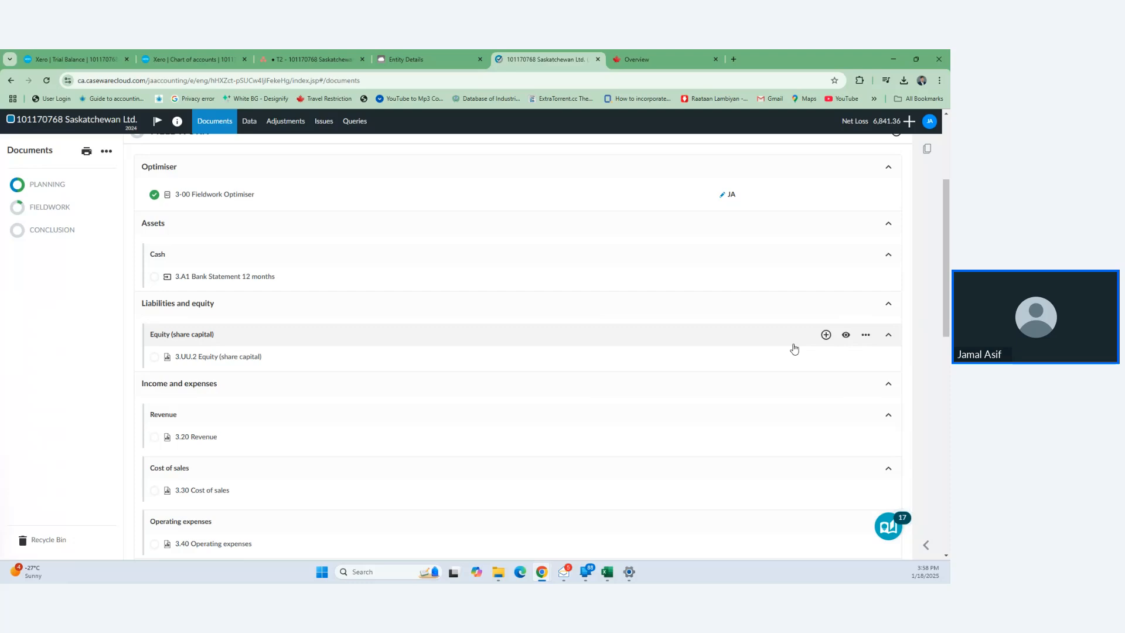
{"action": "left_click", "coordinate": [845, 335]}
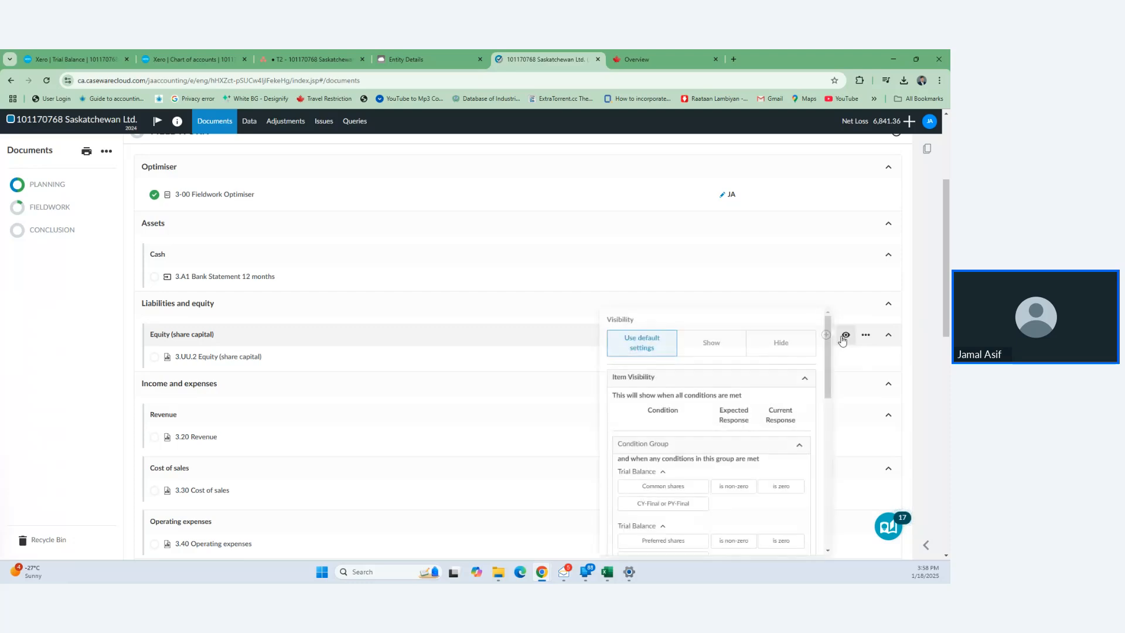
{"action": "left_click", "coordinate": [792, 350]}
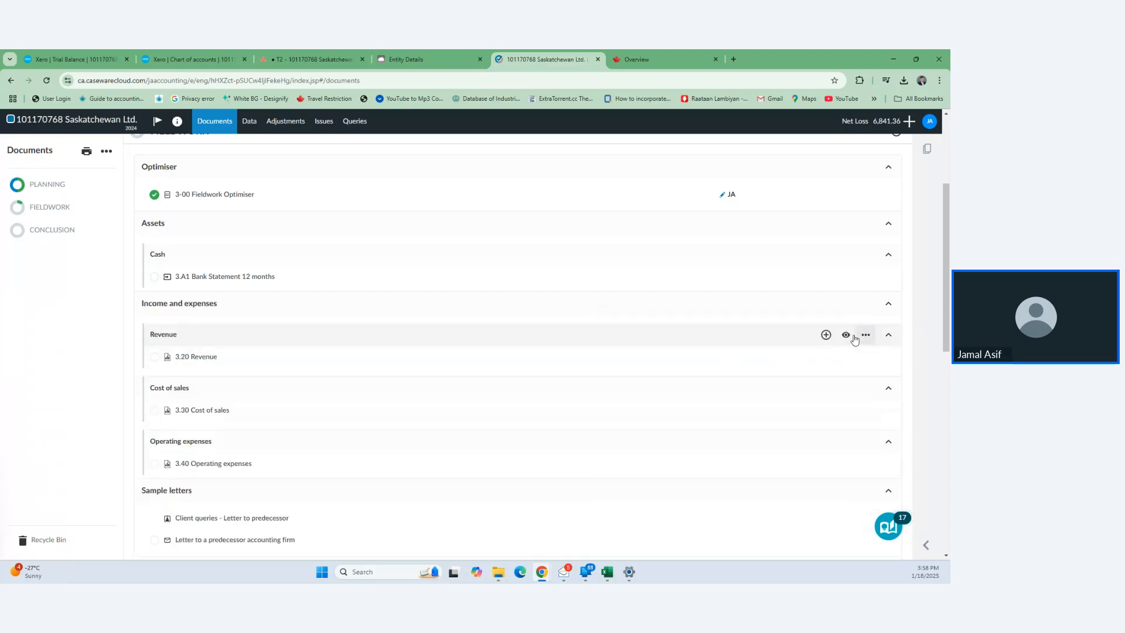
{"action": "left_click", "coordinate": [845, 335]}
{"action": "left_click", "coordinate": [782, 347]}
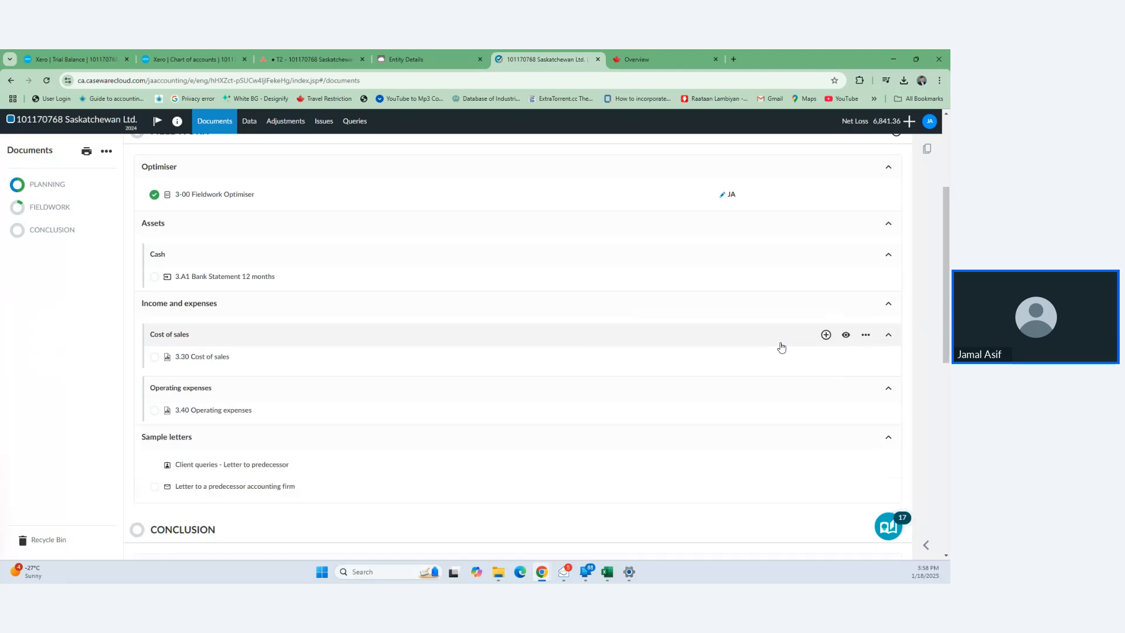
{"action": "left_click", "coordinate": [845, 334]}
{"action": "left_click", "coordinate": [783, 347]}
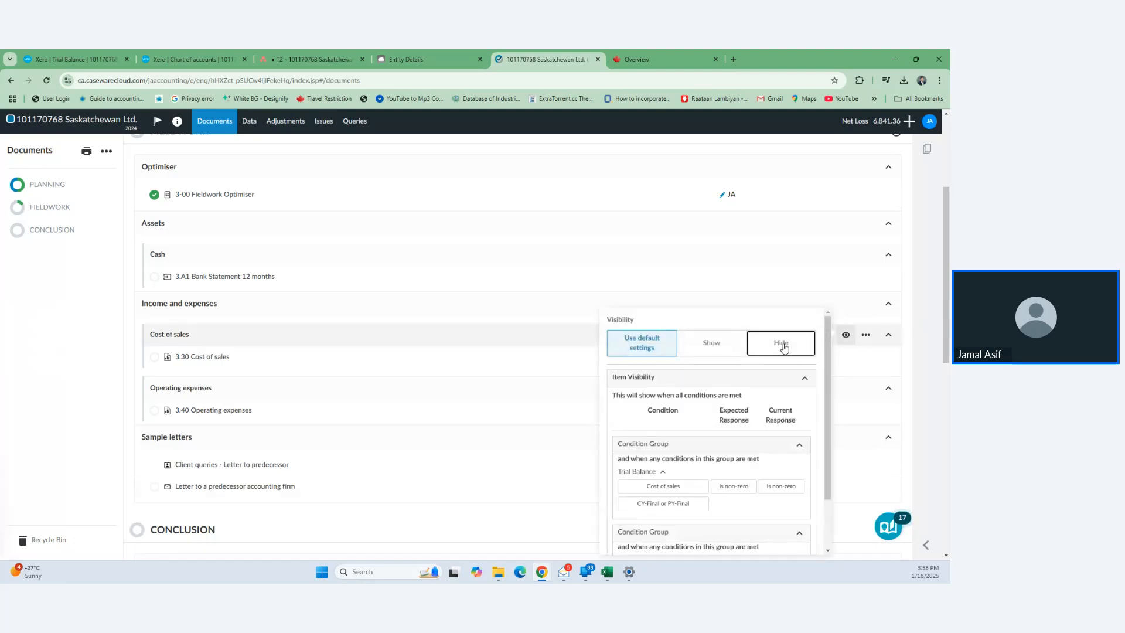
{"action": "left_click", "coordinate": [845, 335]}
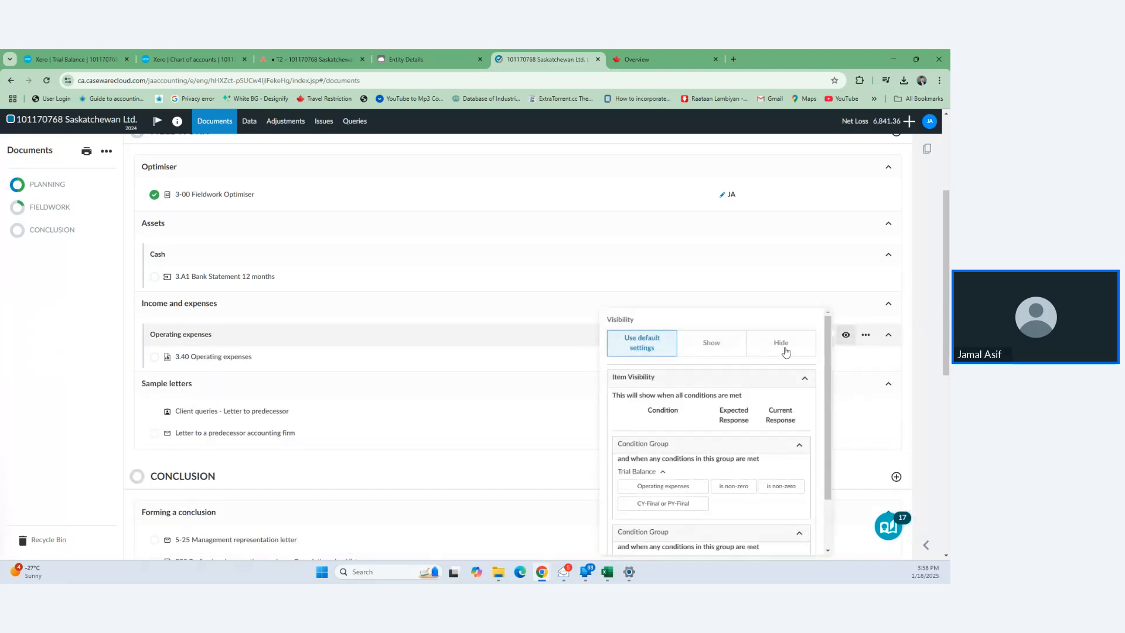
{"action": "left_click", "coordinate": [784, 348]}
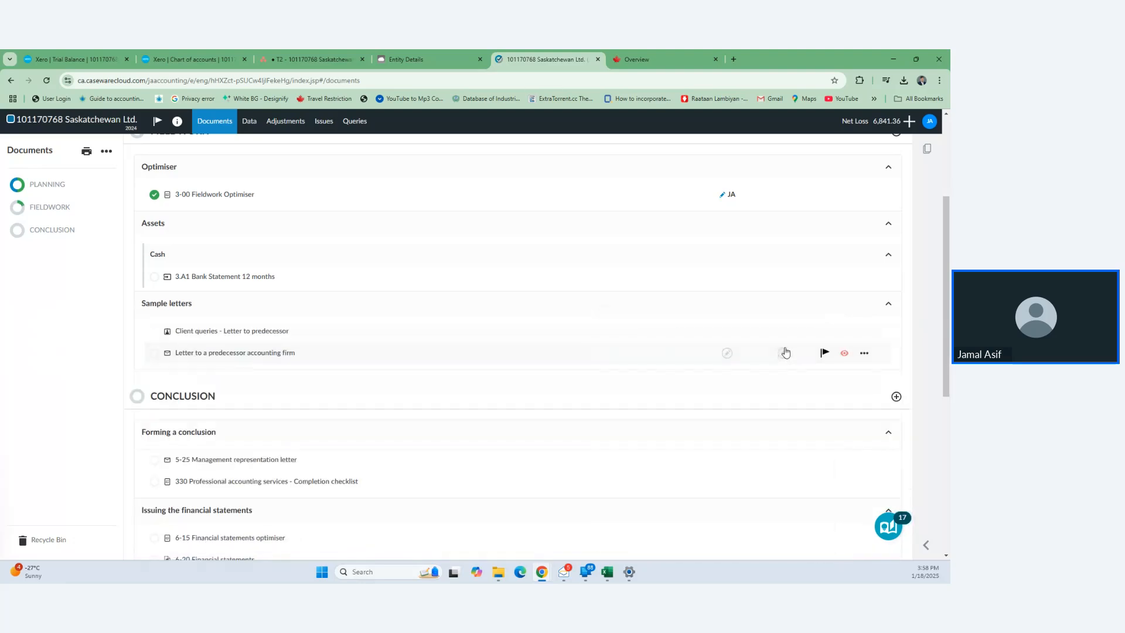
- Hide both predecessor letters, the 5-25 Management representation letter and the 330 completion checklist
{"action": "left_click", "coordinate": [844, 331]}
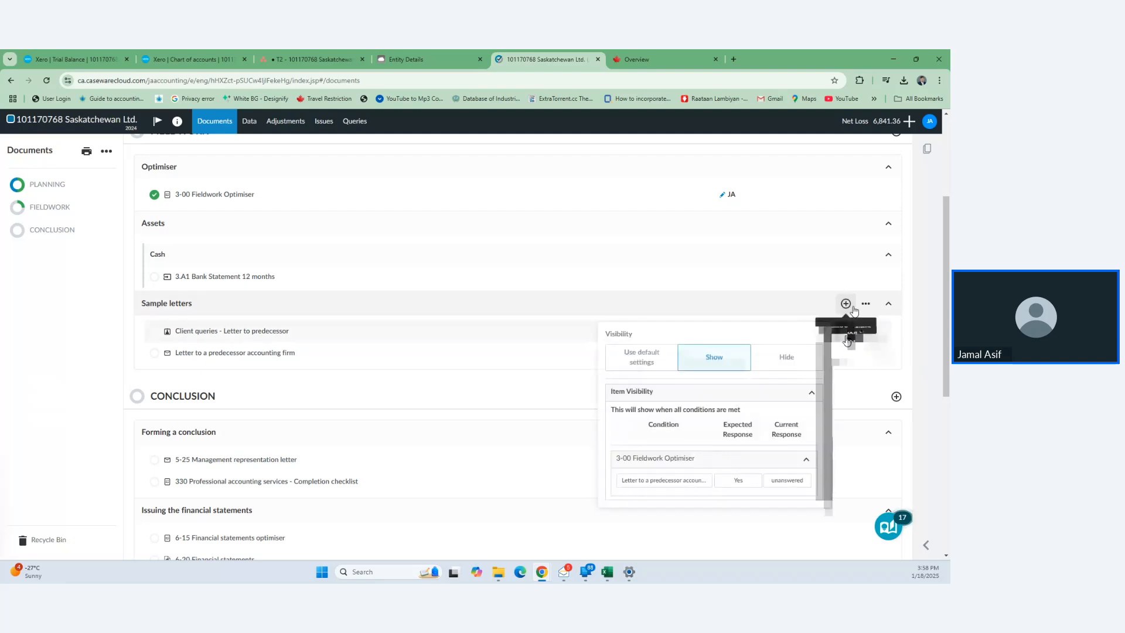
{"action": "left_click", "coordinate": [794, 359]}
{"action": "left_click", "coordinate": [844, 331]}
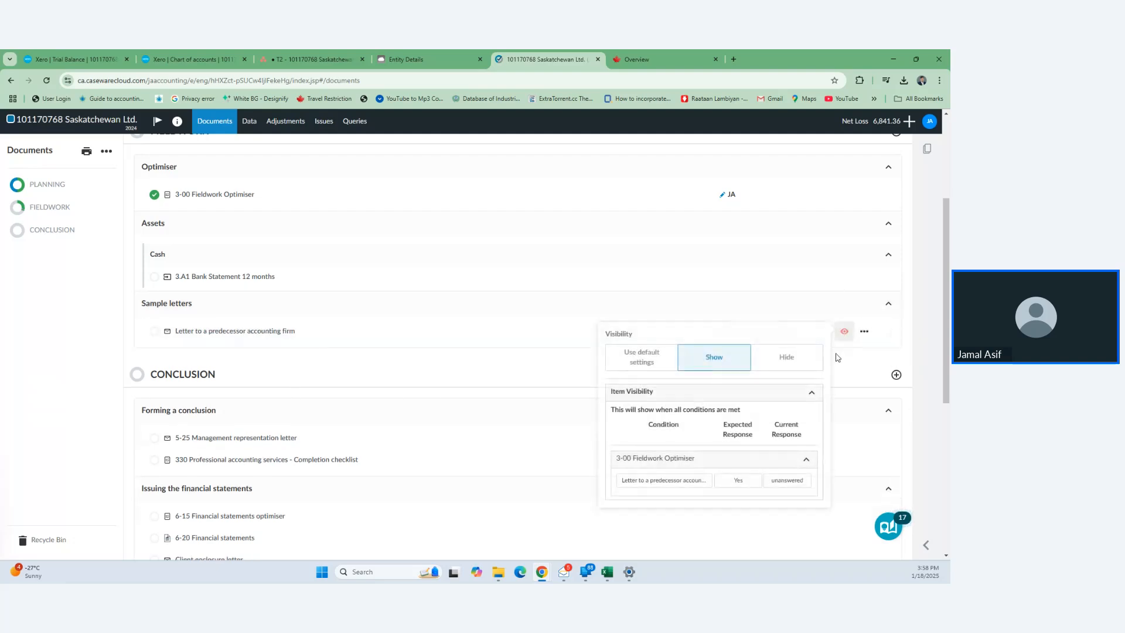
{"action": "left_click", "coordinate": [795, 359]}
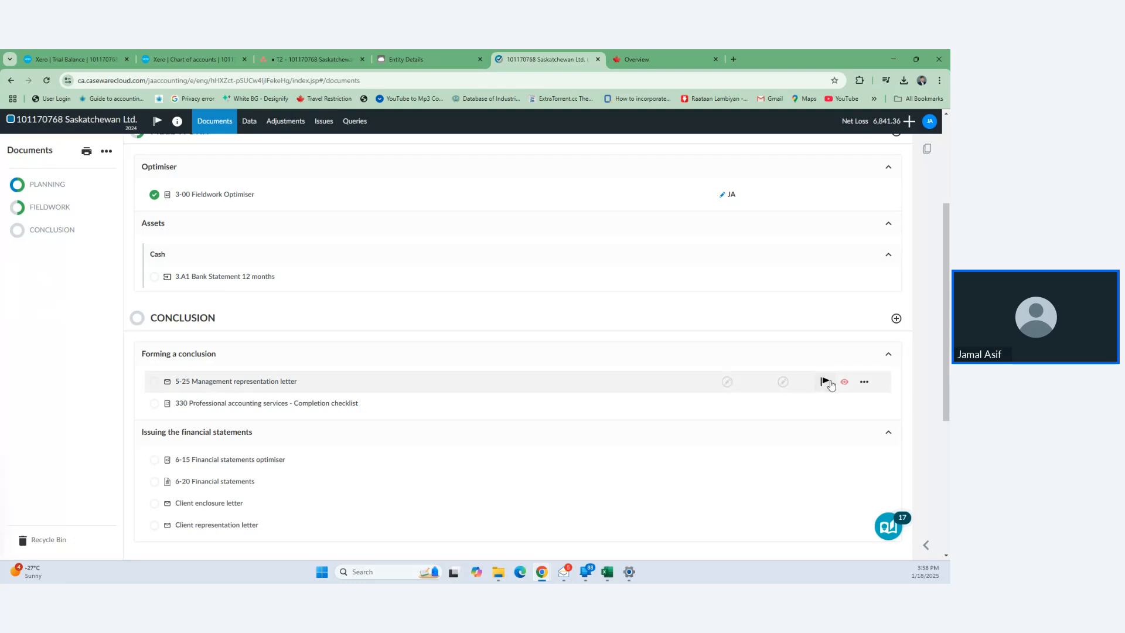
{"action": "left_click", "coordinate": [843, 382]}
{"action": "left_click", "coordinate": [787, 345]}
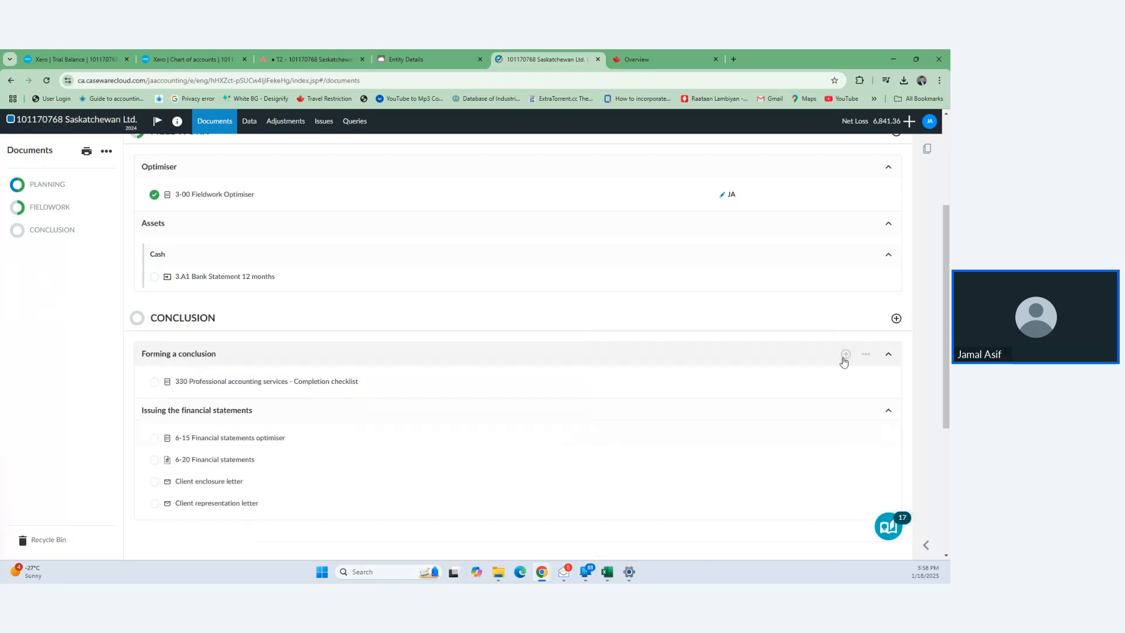
{"action": "left_click", "coordinate": [844, 382]}
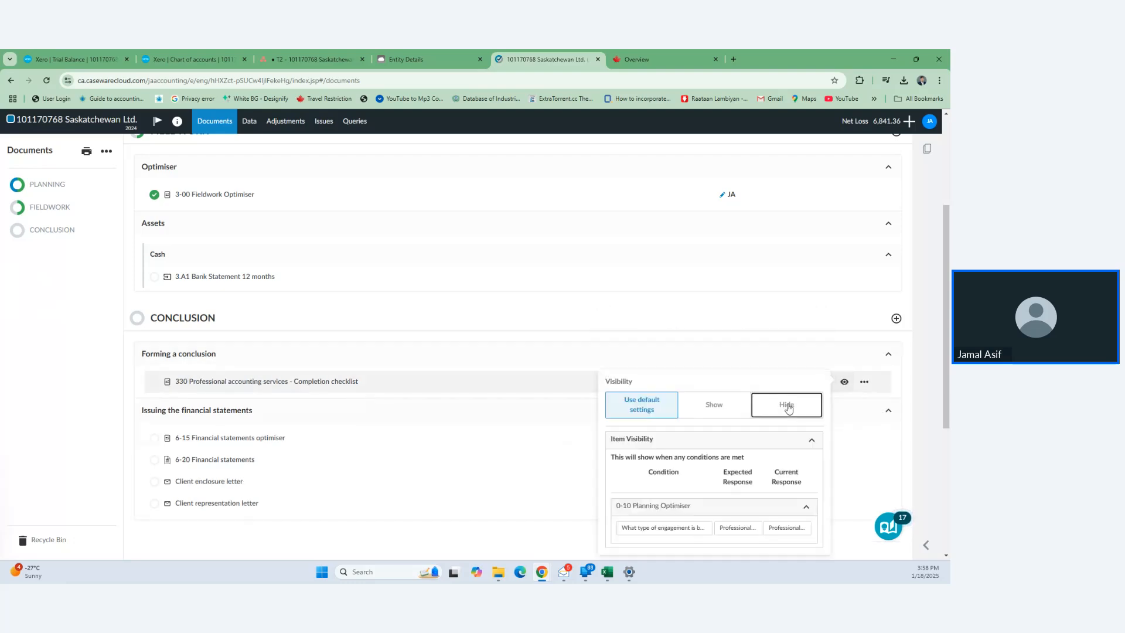
{"action": "left_click", "coordinate": [787, 404]}
{"action": "scroll", "coordinate": [567, 357], "scroll_direction": "up", "scroll_amount": 3}
{"action": "mouse_move", "coordinate": [375, 441]}
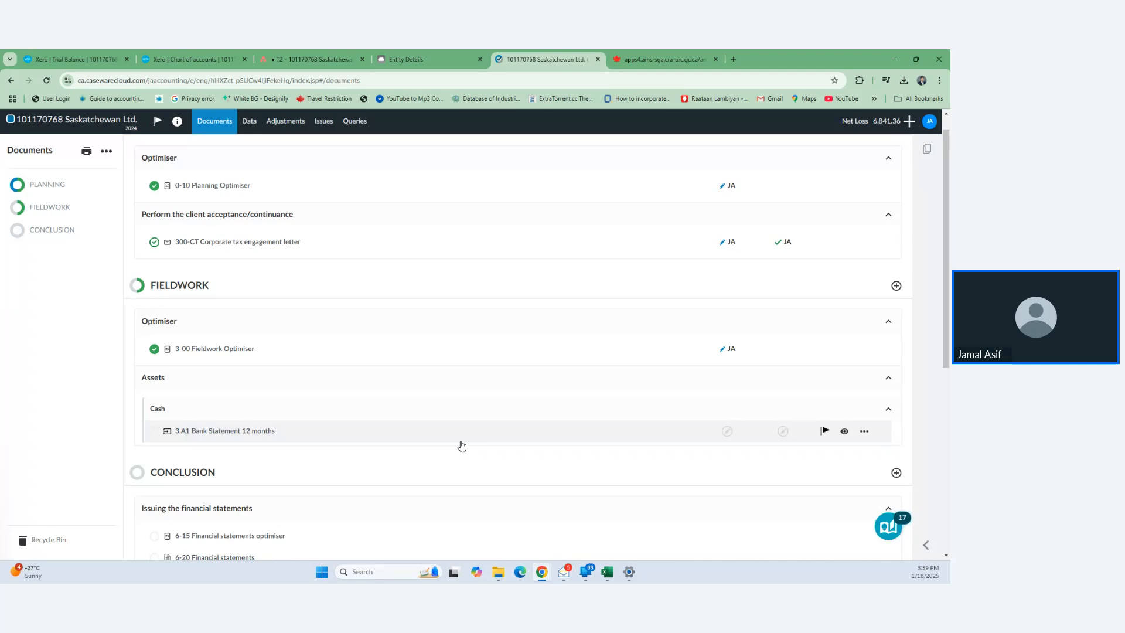
{"action": "scroll", "coordinate": [461, 446], "scroll_direction": "down", "scroll_amount": 2}
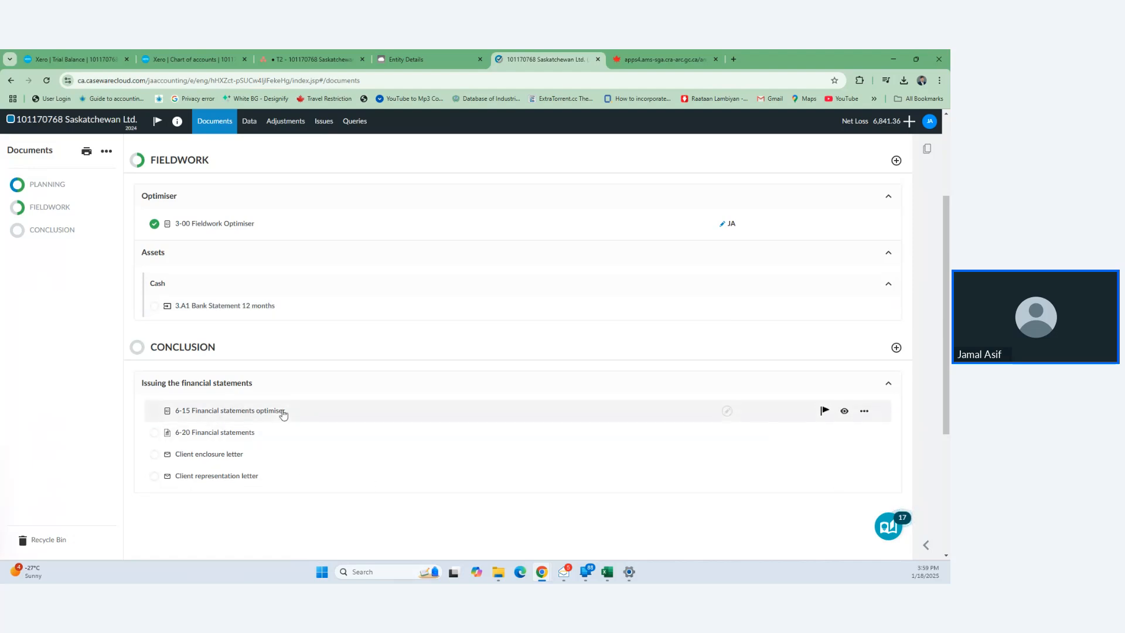
- Open the 6-15 Financial statements optimiser in a separate tab
{"action": "right_click", "coordinate": [222, 412]}
{"action": "left_click", "coordinate": [241, 421]}
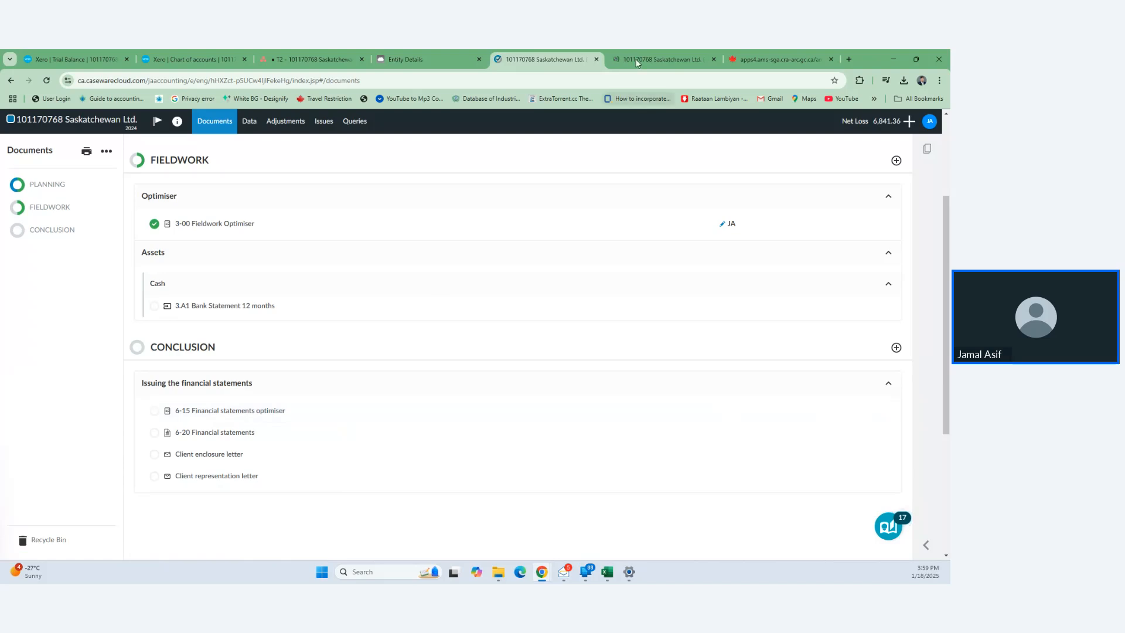
{"action": "left_click", "coordinate": [647, 54]}
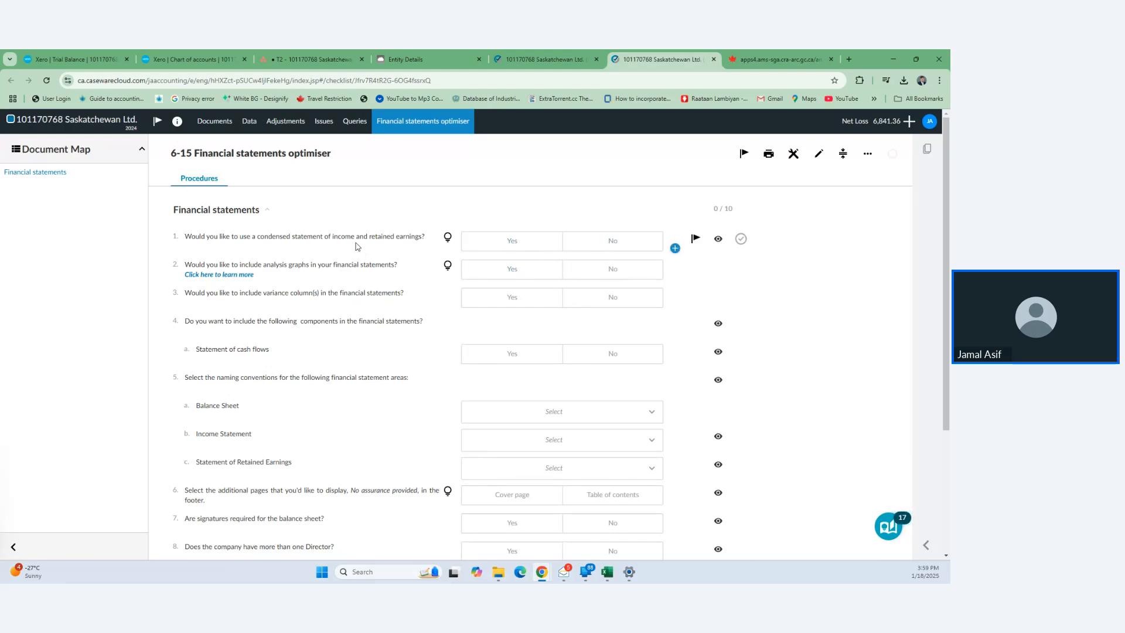
- Answer condensed statement, no graphs or variance columns, Balance Sheet / Income Statement and Retained Earnings naming, signatures required, one director
{"action": "left_click", "coordinate": [533, 247]}
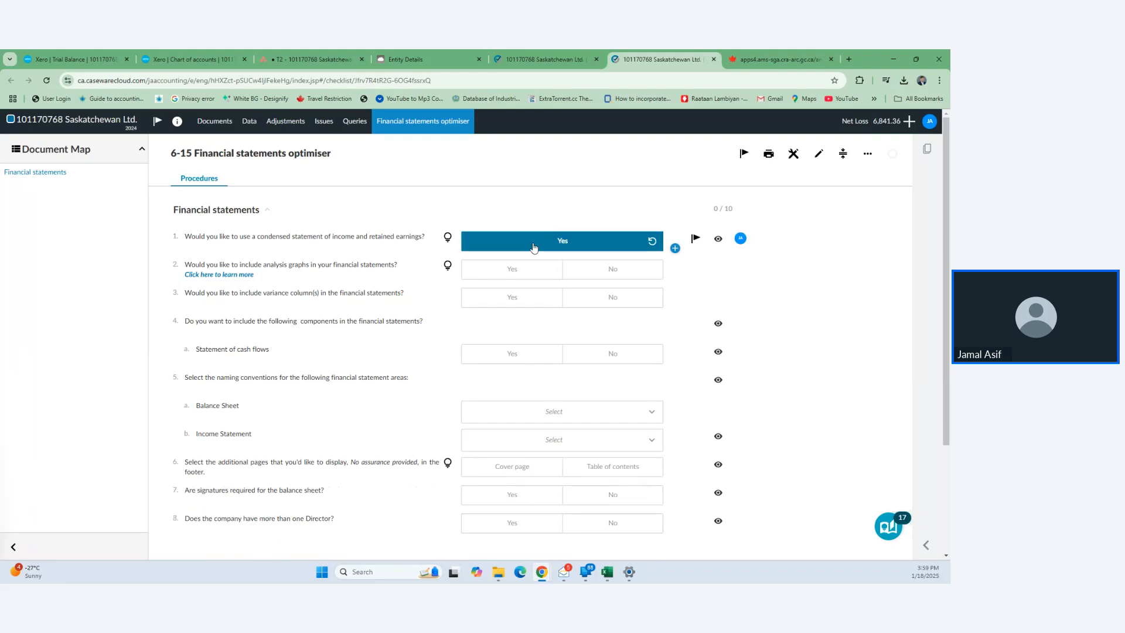
{"action": "left_click", "coordinate": [608, 272]}
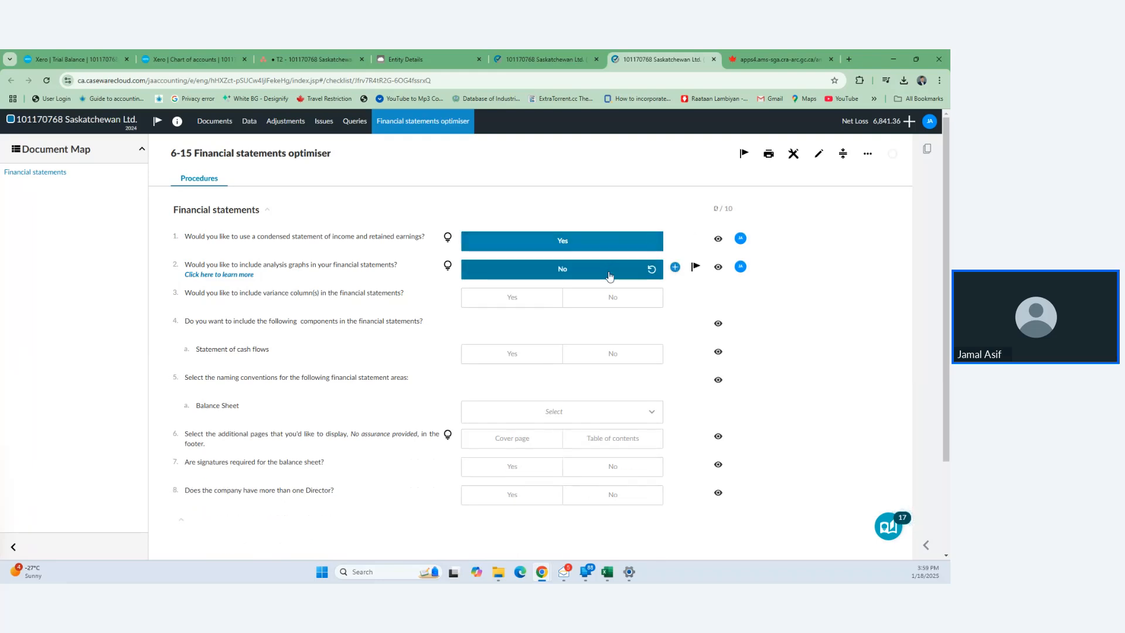
{"action": "left_click", "coordinate": [611, 300]}
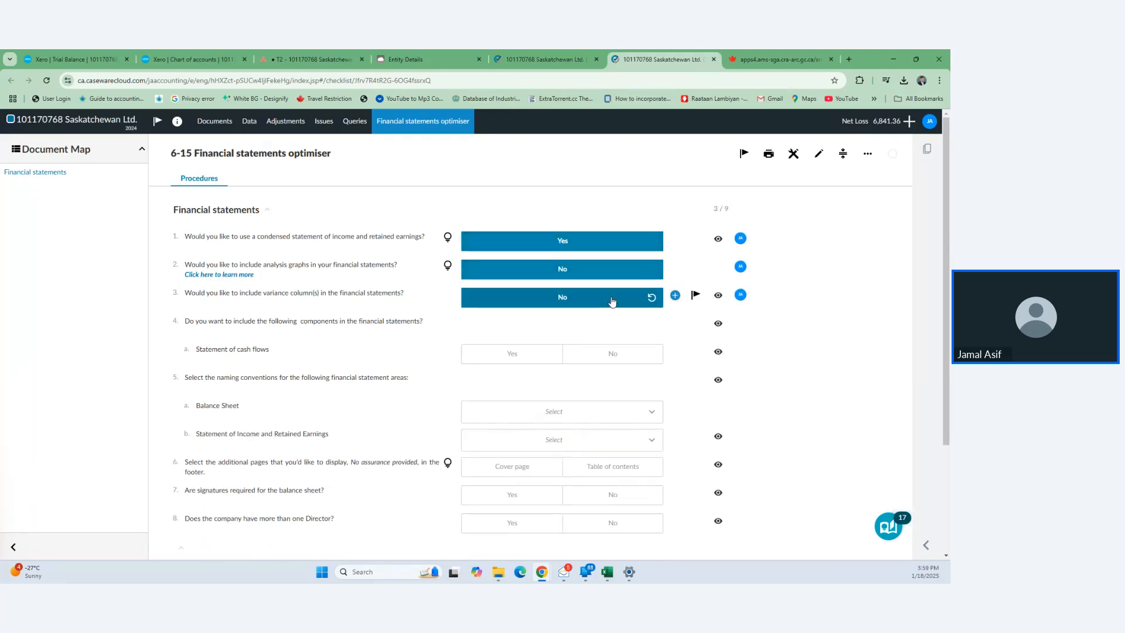
{"action": "scroll", "coordinate": [625, 363], "scroll_direction": "down", "scroll_amount": 2}
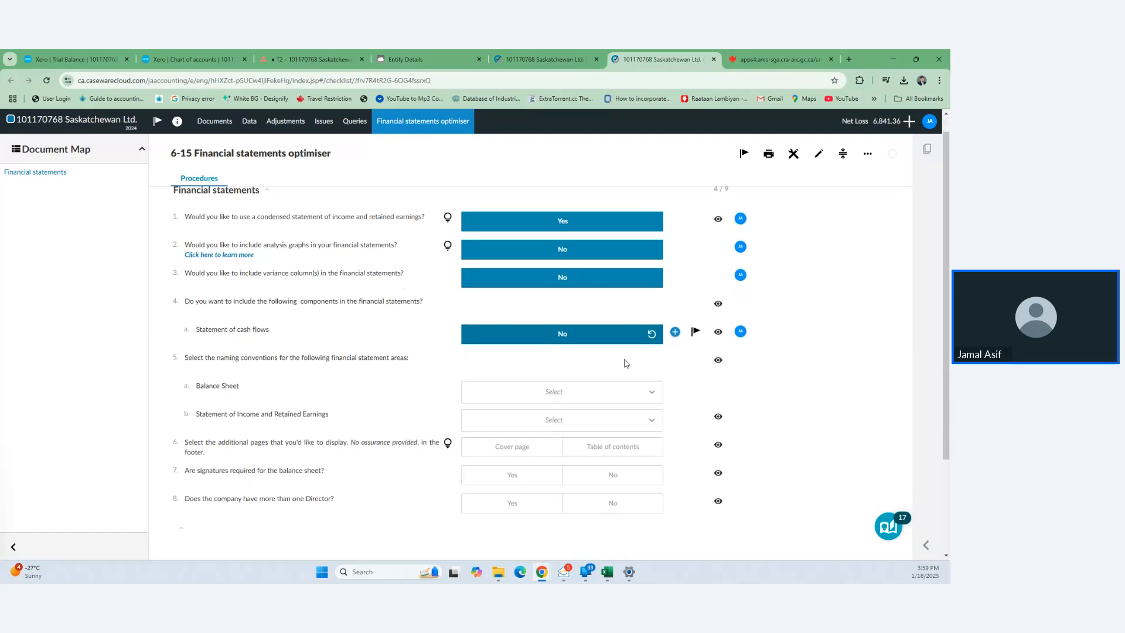
{"action": "left_click", "coordinate": [635, 308]}
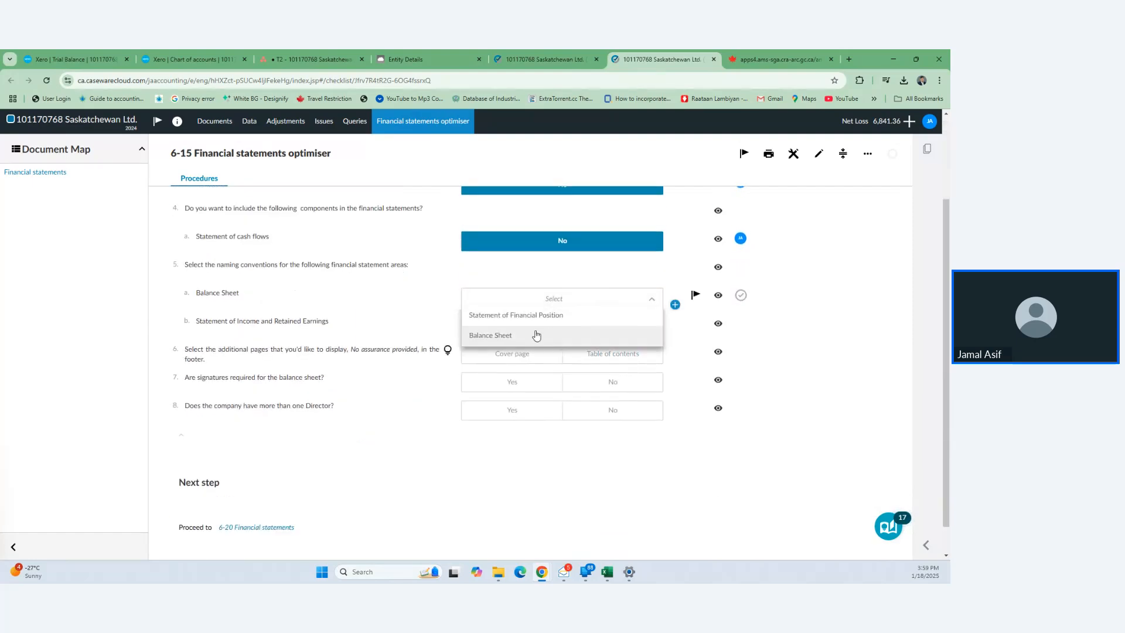
{"action": "left_click", "coordinate": [515, 335]}
{"action": "left_click", "coordinate": [567, 331]}
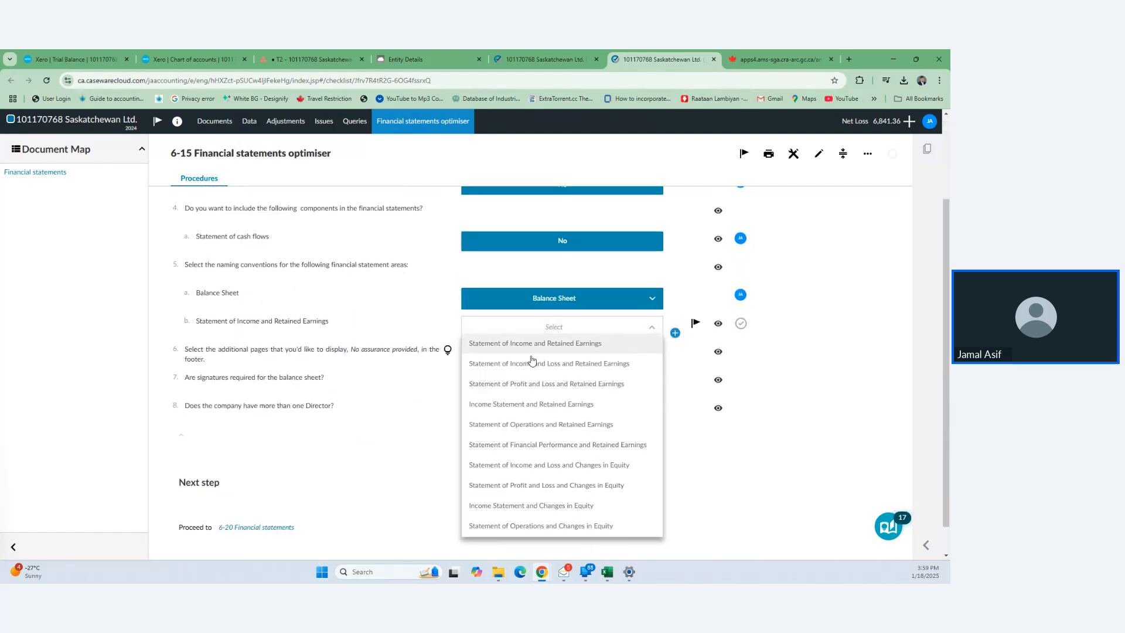
{"action": "left_click", "coordinate": [505, 405]}
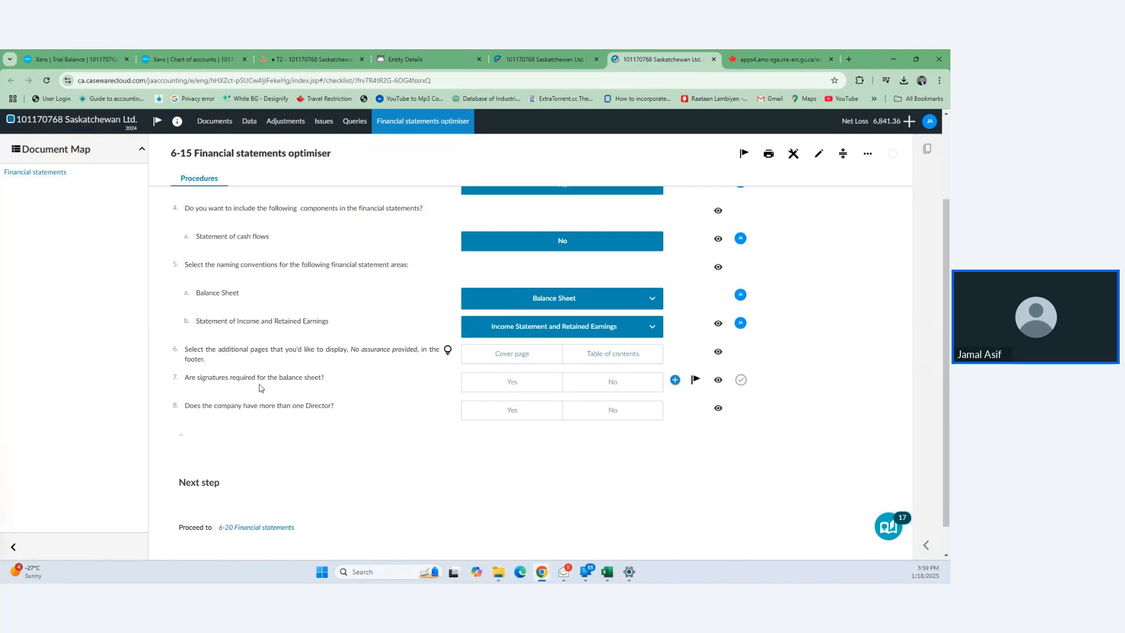
{"action": "left_click", "coordinate": [499, 390]}
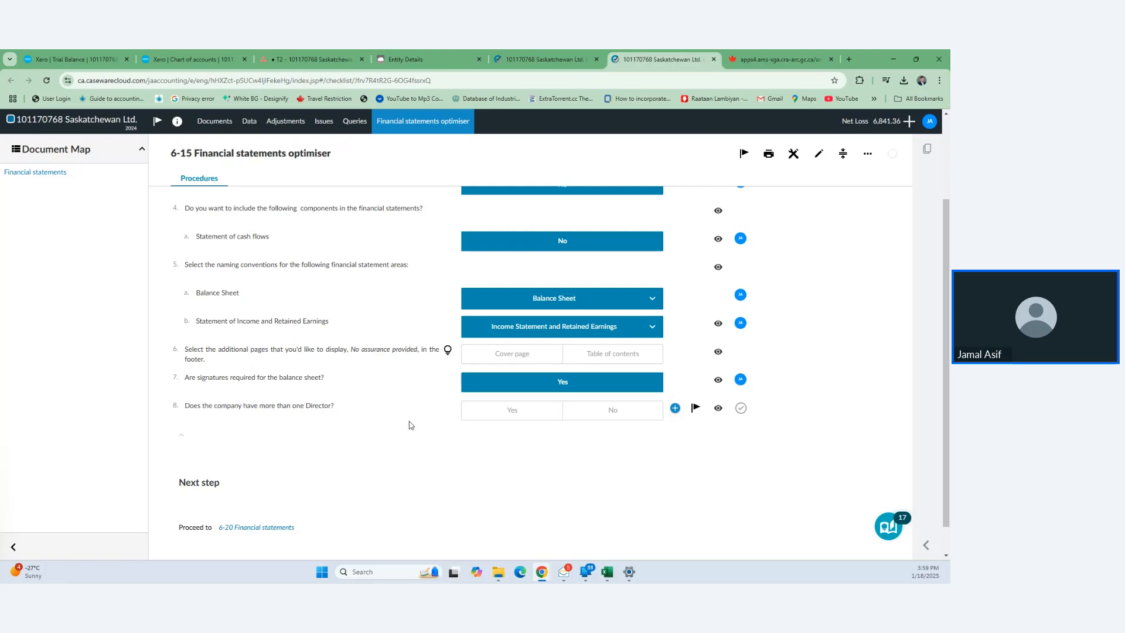
{"action": "left_click", "coordinate": [604, 410]}
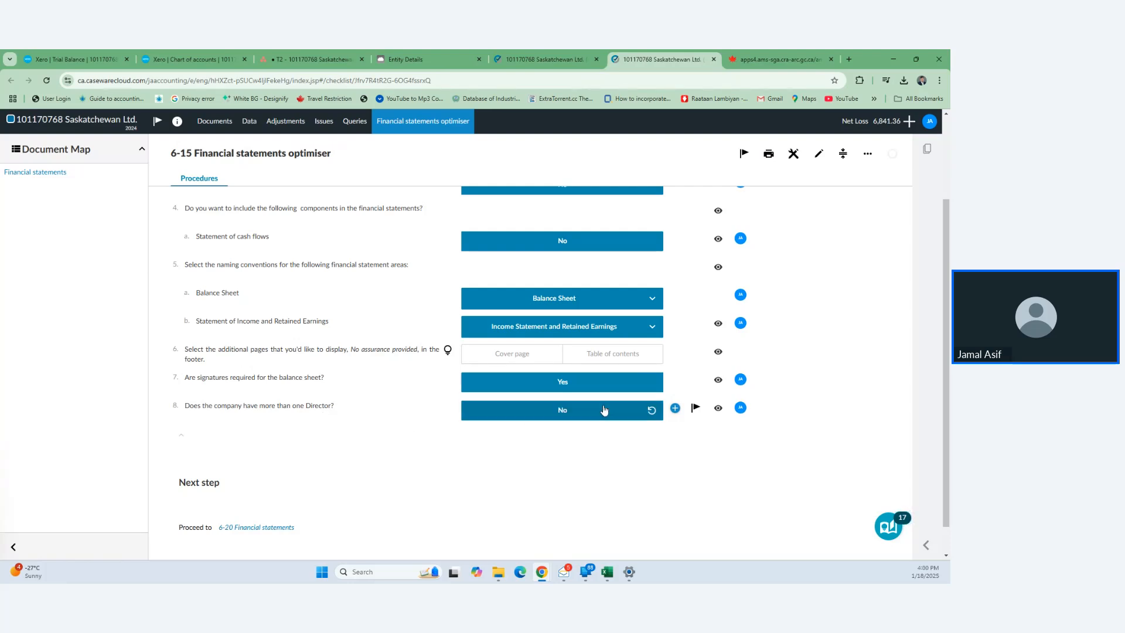
- Sign off the optimiser as preparer and open 6-20 Financial statements
{"action": "scroll", "coordinate": [471, 490], "scroll_direction": "down", "scroll_amount": 1}
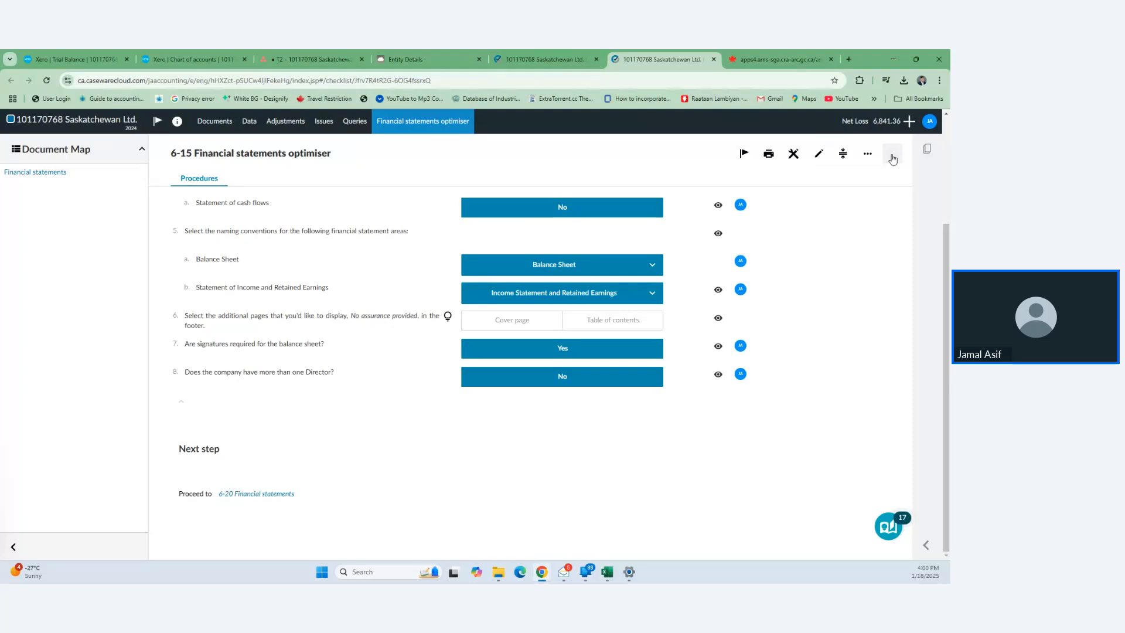
{"action": "mouse_move", "coordinate": [892, 158]}
{"action": "left_click", "coordinate": [866, 182]}
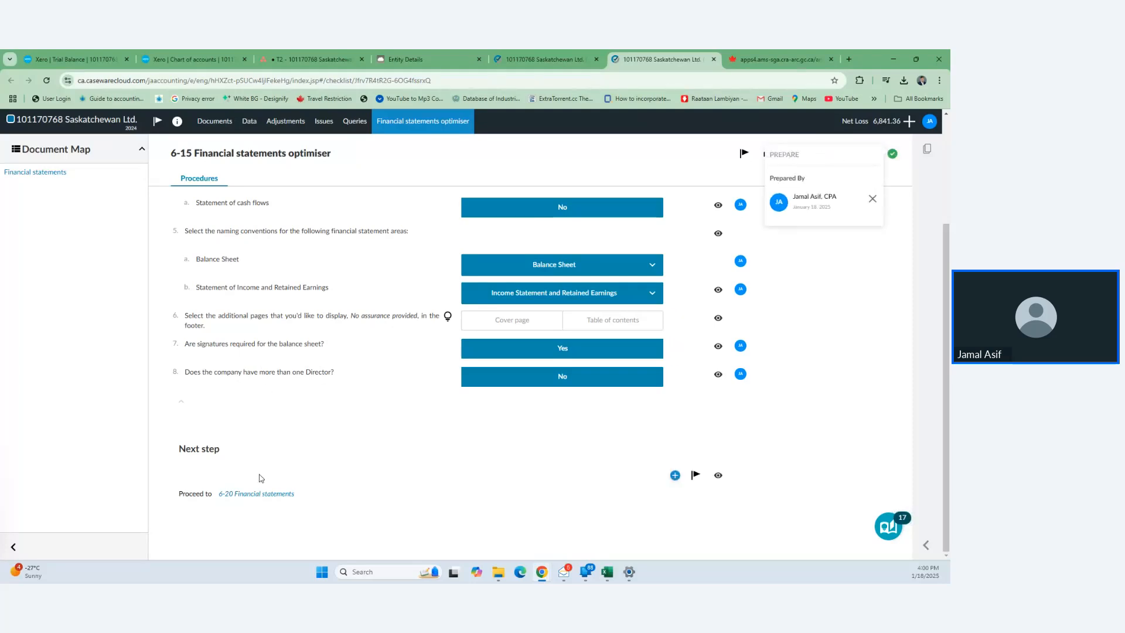
{"action": "left_click", "coordinate": [255, 495]}
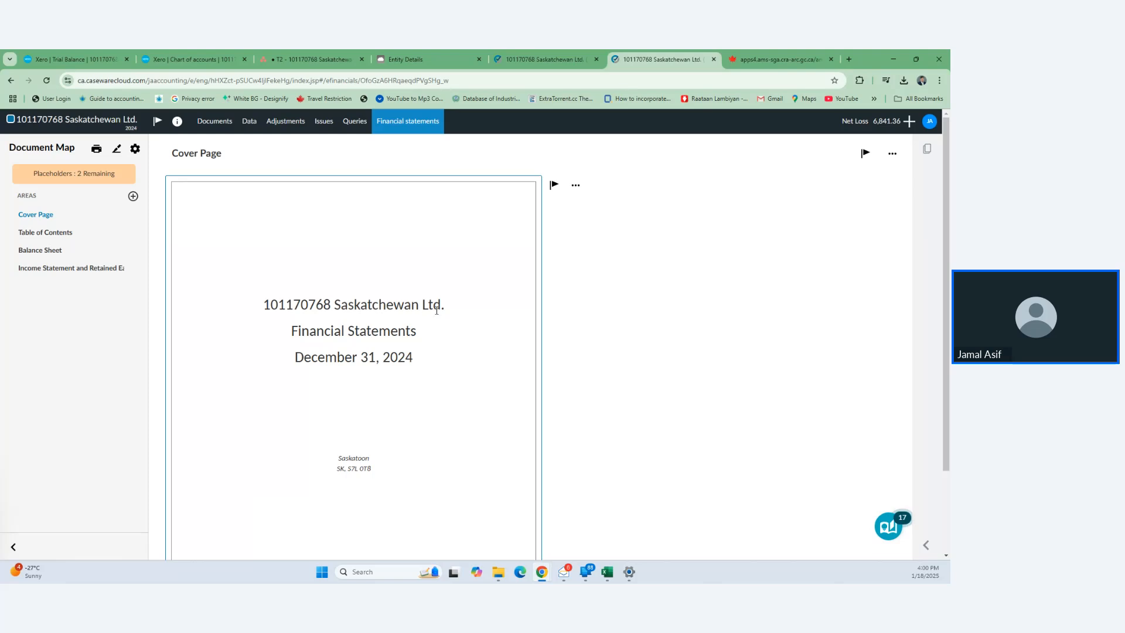
- Make the company name on the cover page bold
{"action": "left_click", "coordinate": [420, 317]}
{"action": "left_click", "coordinate": [452, 251]}
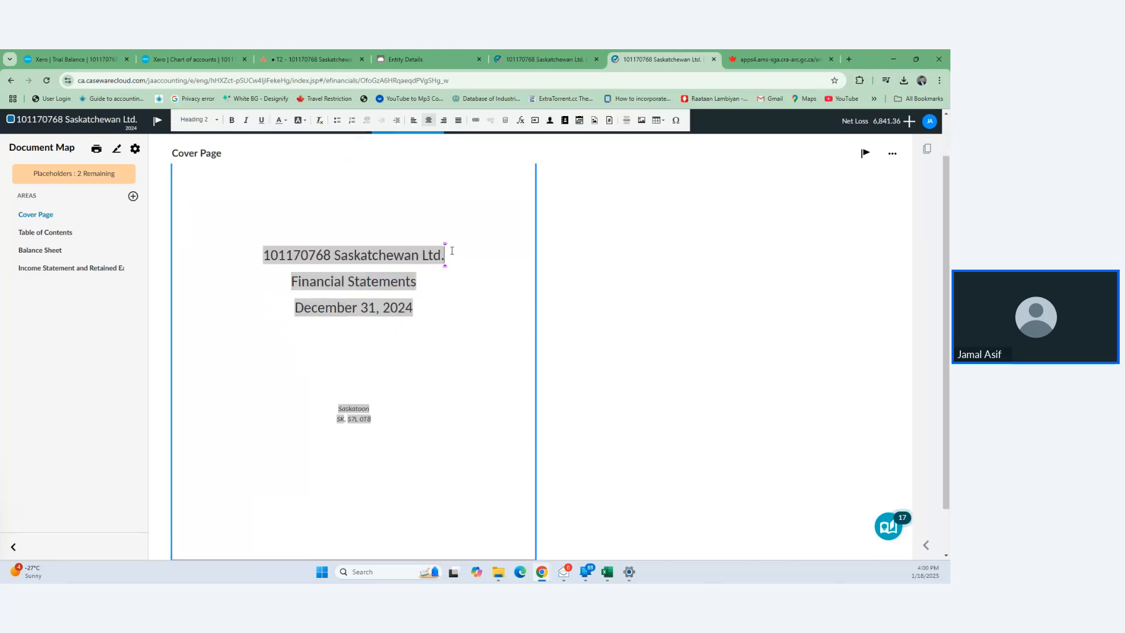
{"action": "left_click_drag", "start_coordinate": [290, 256], "coordinate": [262, 262]}
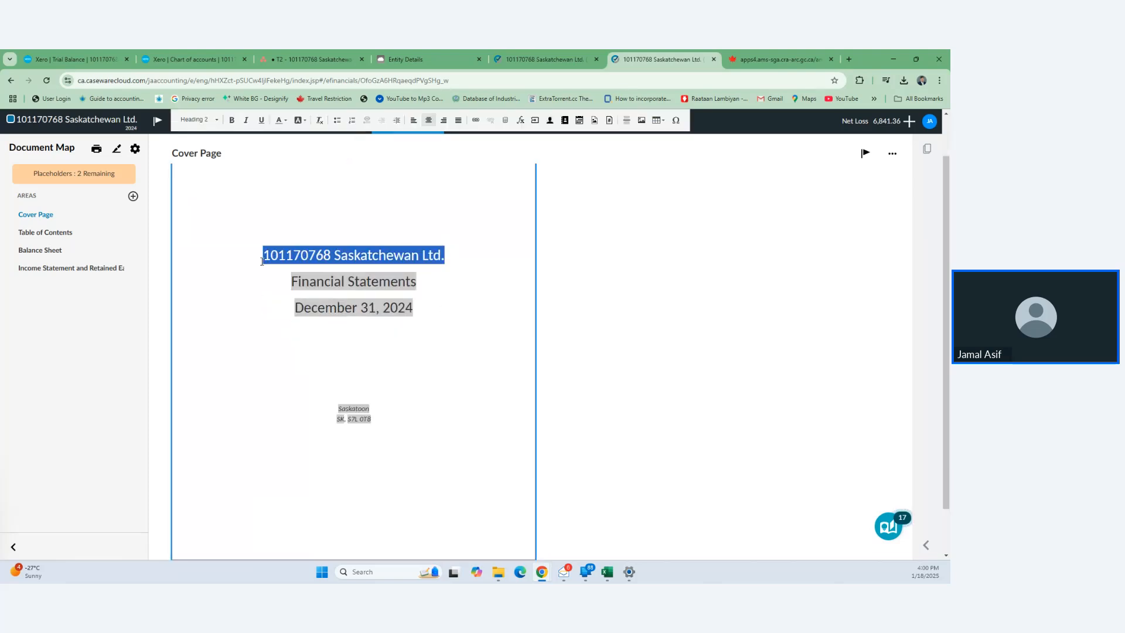
{"action": "key", "text": "ctrl+b"}
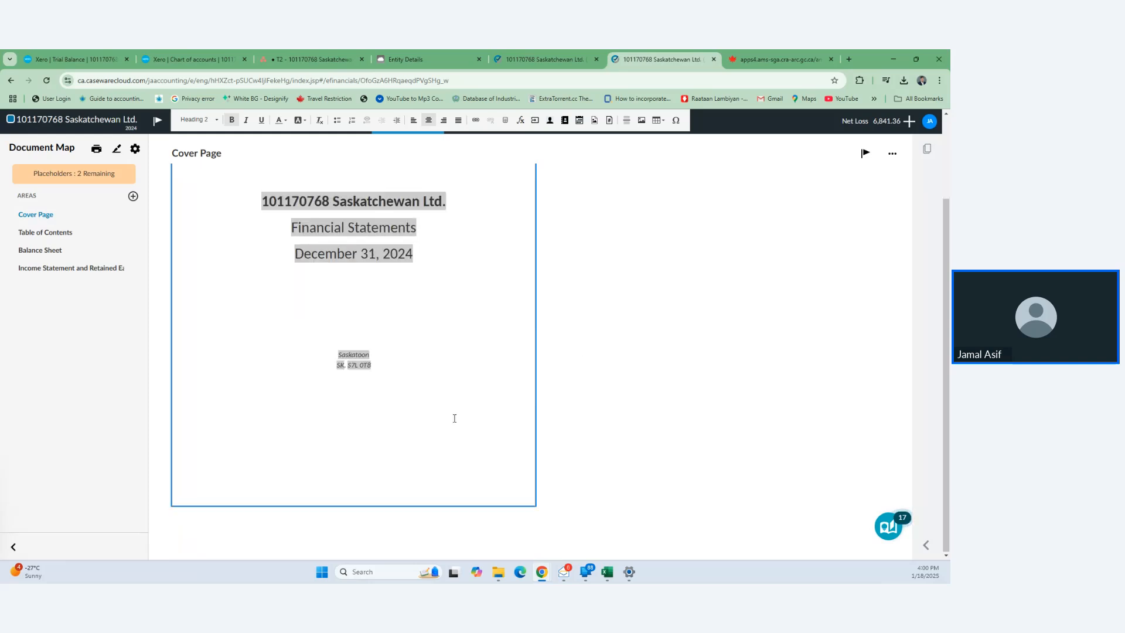
- Exclude the Table of Contents from the financial statements
{"action": "left_click", "coordinate": [55, 232]}
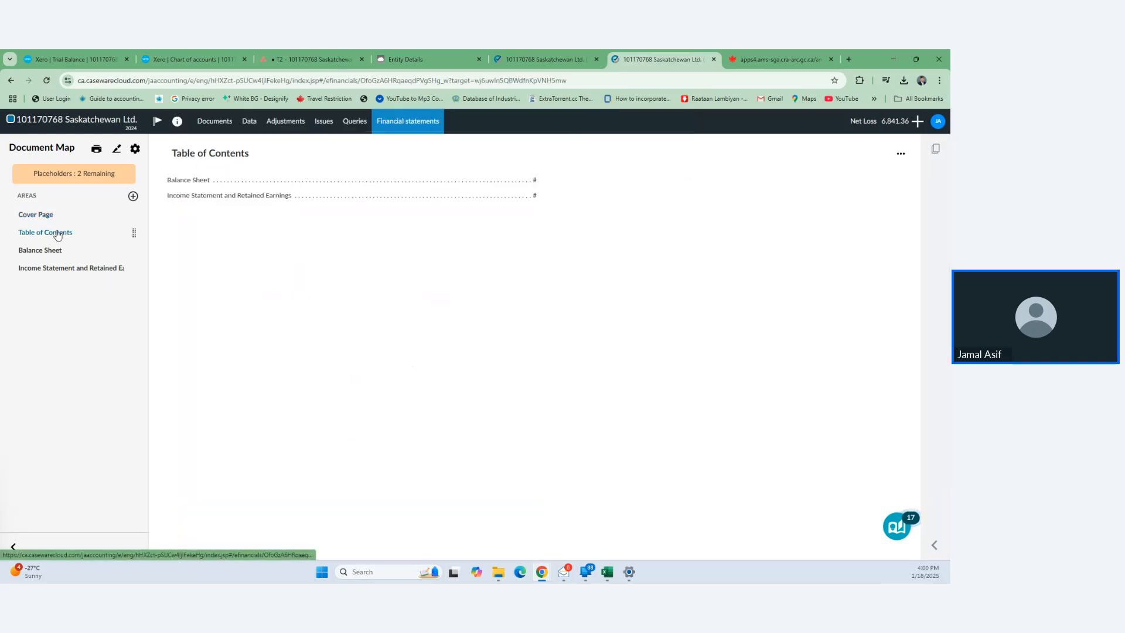
{"action": "left_click", "coordinate": [901, 153]}
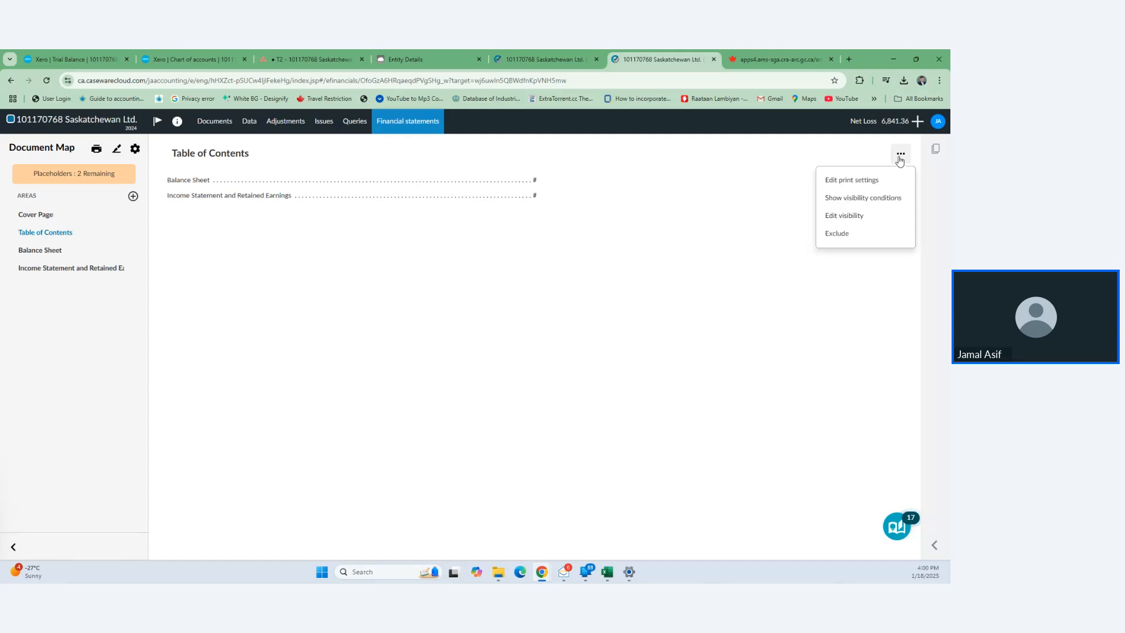
{"action": "left_click", "coordinate": [845, 236]}
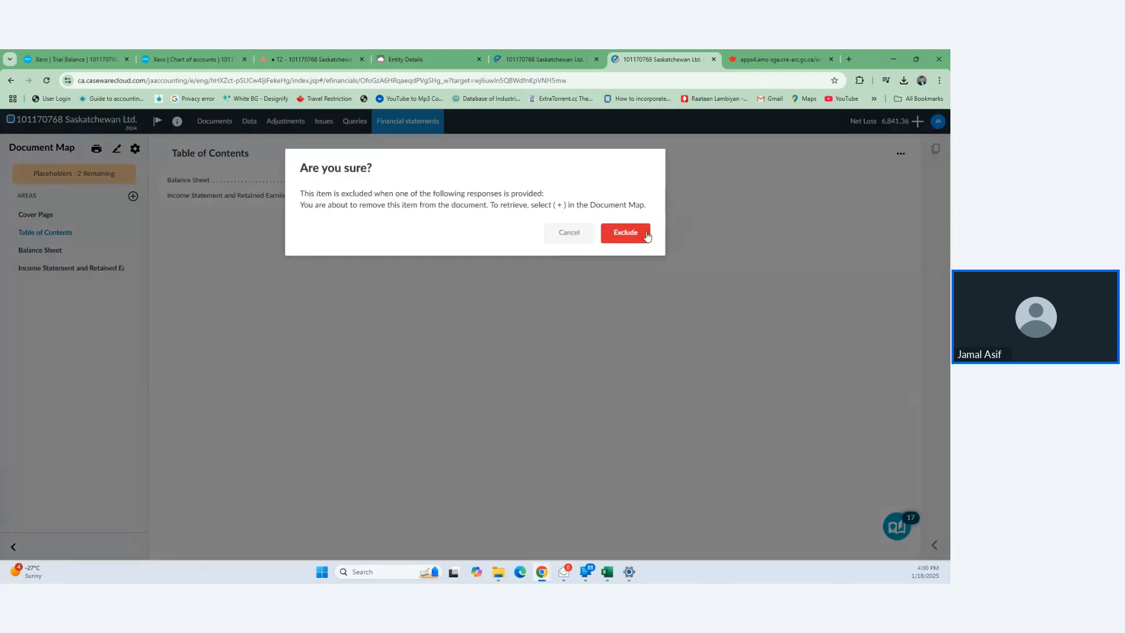
{"action": "left_click", "coordinate": [647, 235]}
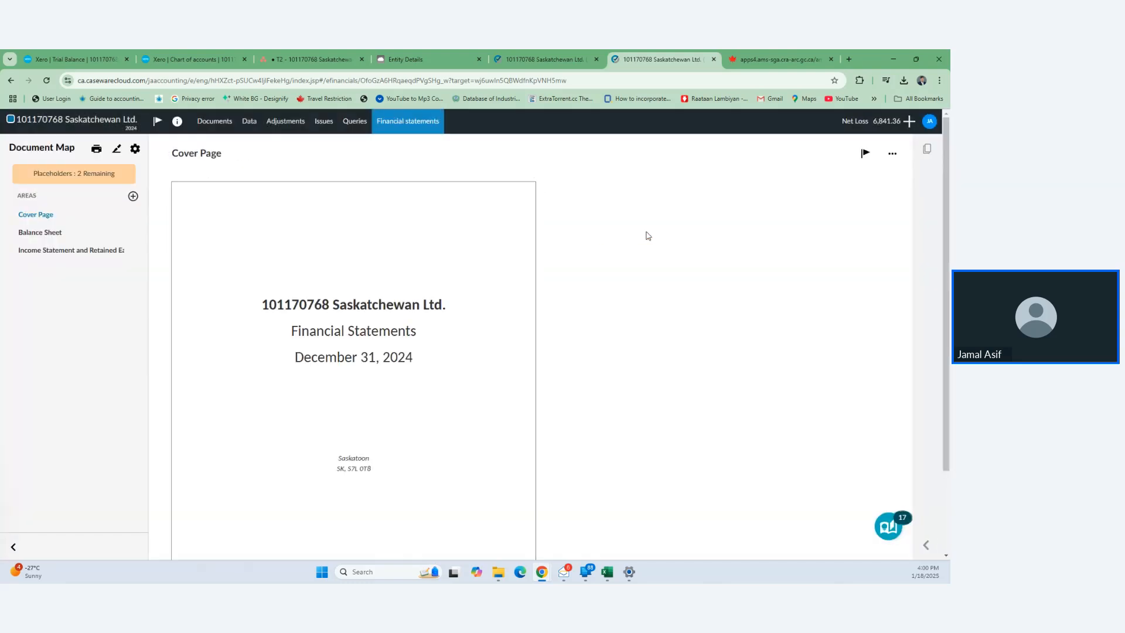
- On the Balance Sheet, fill the approval placeholder with 'Board of Director'
{"action": "left_click", "coordinate": [54, 233]}
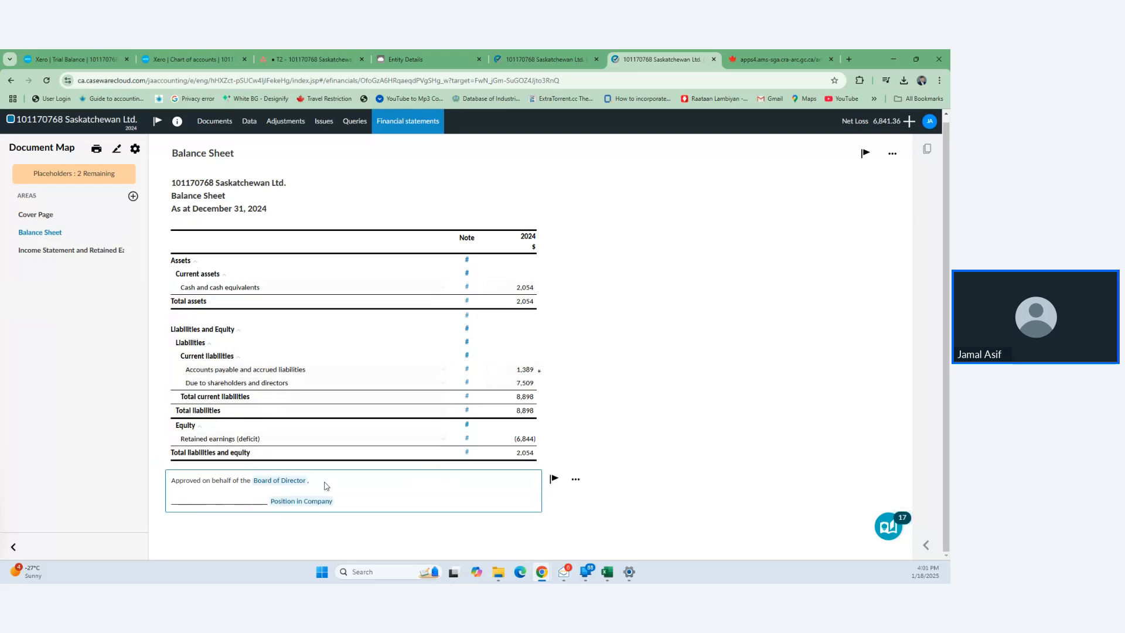
{"action": "left_click", "coordinate": [285, 481]}
{"action": "left_click", "coordinate": [376, 212]}
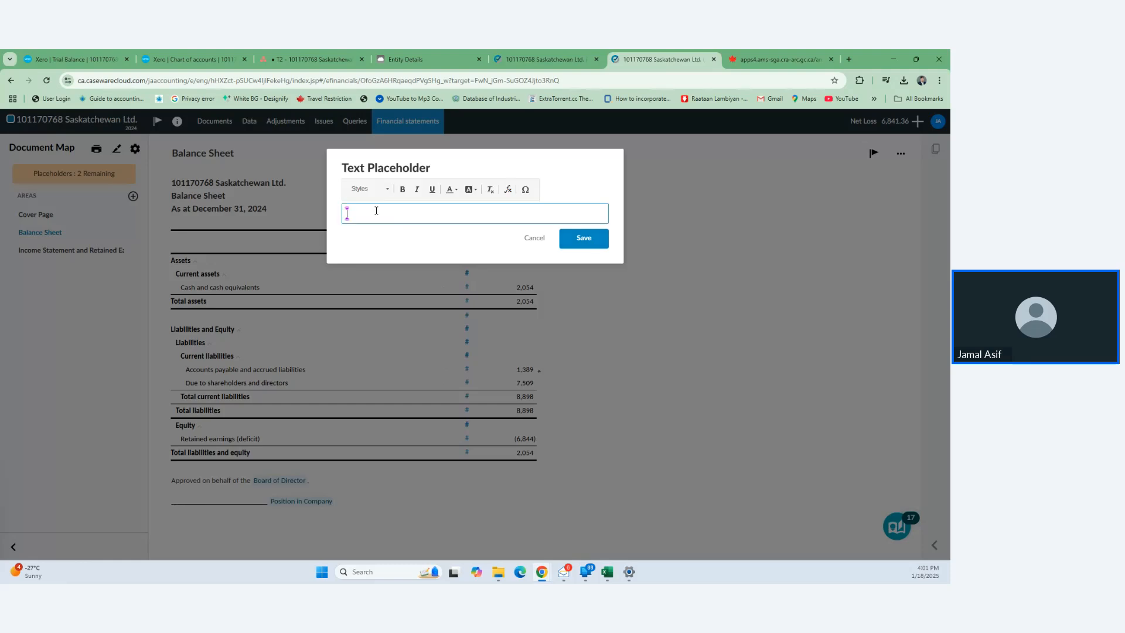
{"action": "type", "text": "Board of Director"}
{"action": "left_click", "coordinate": [597, 241]}
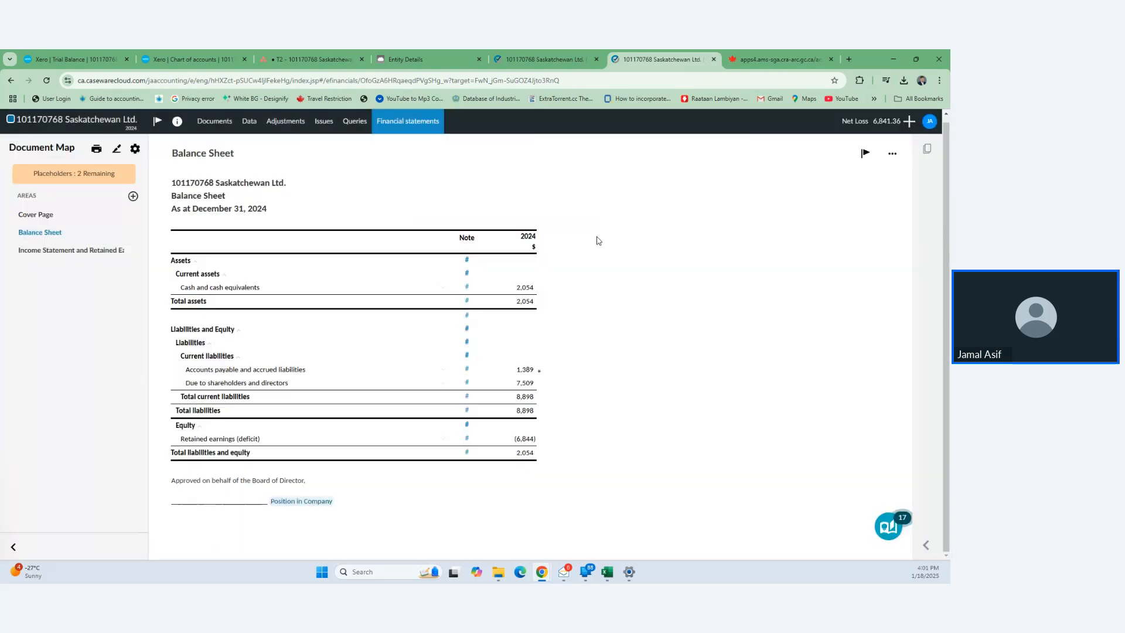
- Set the signatory position placeholder to 'Director', then show the Income Statement page
{"action": "left_click", "coordinate": [301, 501]}
{"action": "type", "text": "Position"}
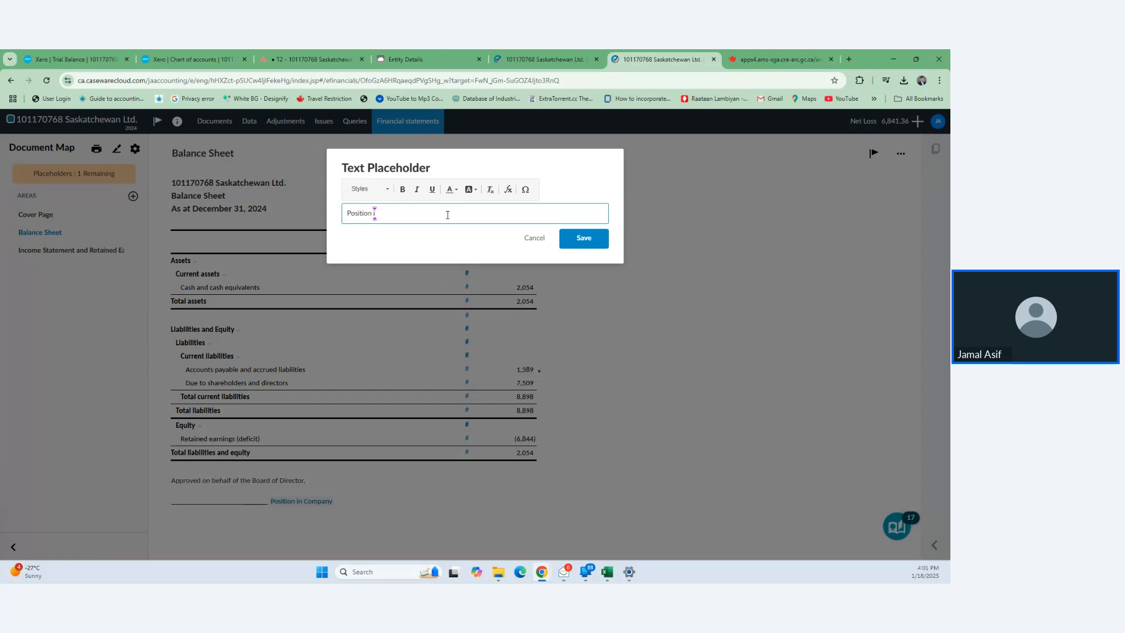
{"action": "type", "text": " i"}
{"action": "key", "text": "BackSpace"}
{"action": "key", "text": "BackSpace"}
{"action": "key", "text": "BackSpace"}
{"action": "key", "text": "BackSpace"}
{"action": "key", "text": "BackSpace"}
{"action": "key", "text": "BackSpace"}
{"action": "key", "text": "BackSpace"}
{"action": "key", "text": "BackSpace"}
{"action": "key", "text": "BackSpace"}
{"action": "key", "text": "BackSpace"}
{"action": "type", "text": "Director"}
{"action": "left_click", "coordinate": [585, 240]}
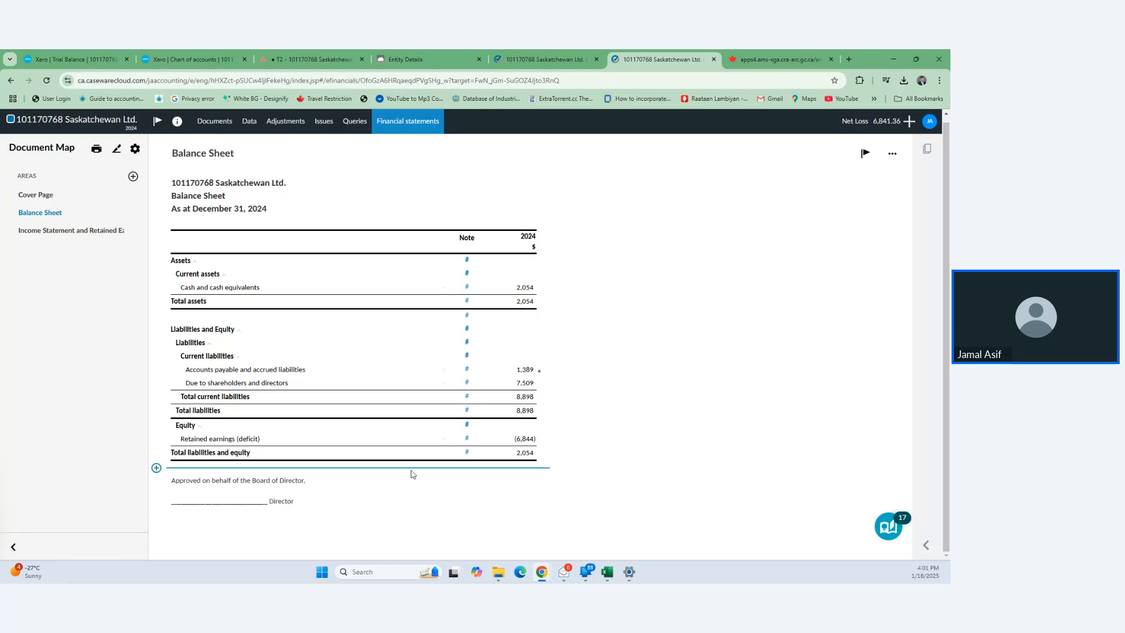
{"action": "left_click", "coordinate": [48, 231]}
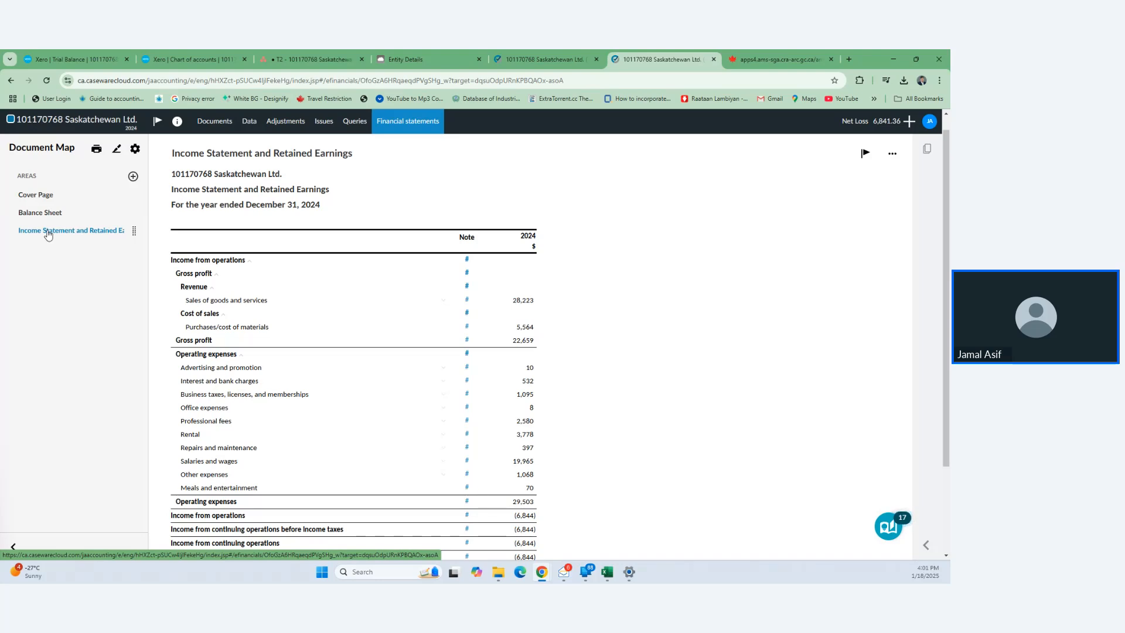
- Open the Income Statement and Retained Earnings dynamic table in the table editor
{"action": "scroll", "coordinate": [320, 341], "scroll_direction": "down", "scroll_amount": 2}
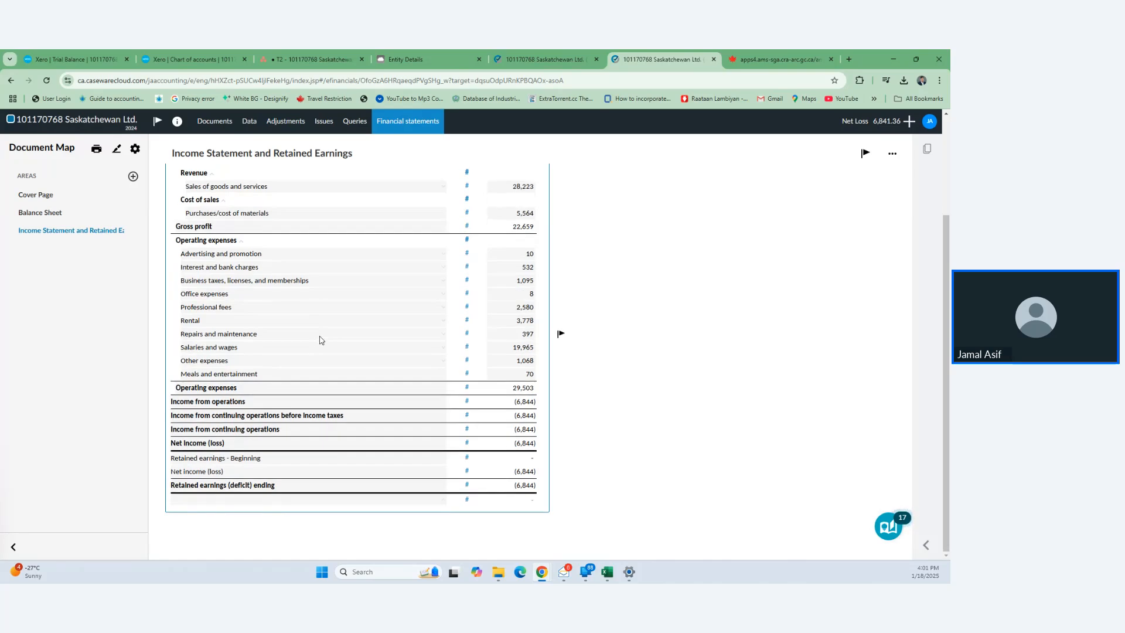
{"action": "scroll", "coordinate": [320, 341], "scroll_direction": "up", "scroll_amount": 2}
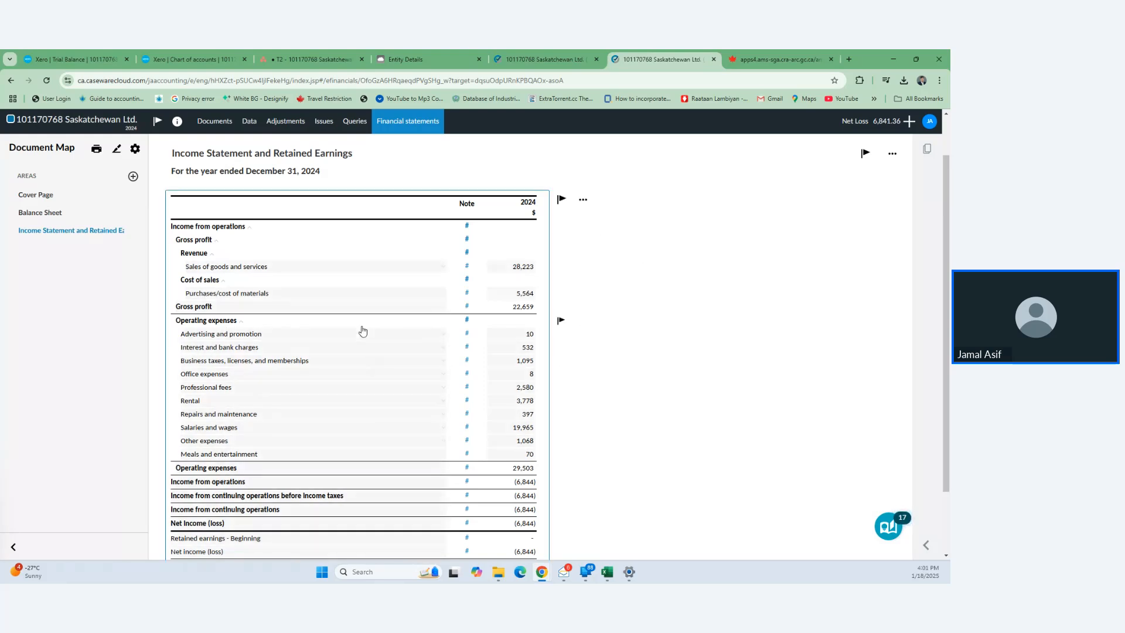
{"action": "scroll", "coordinate": [389, 399], "scroll_direction": "down", "scroll_amount": 1}
{"action": "scroll", "coordinate": [389, 399], "scroll_direction": "up", "scroll_amount": 1}
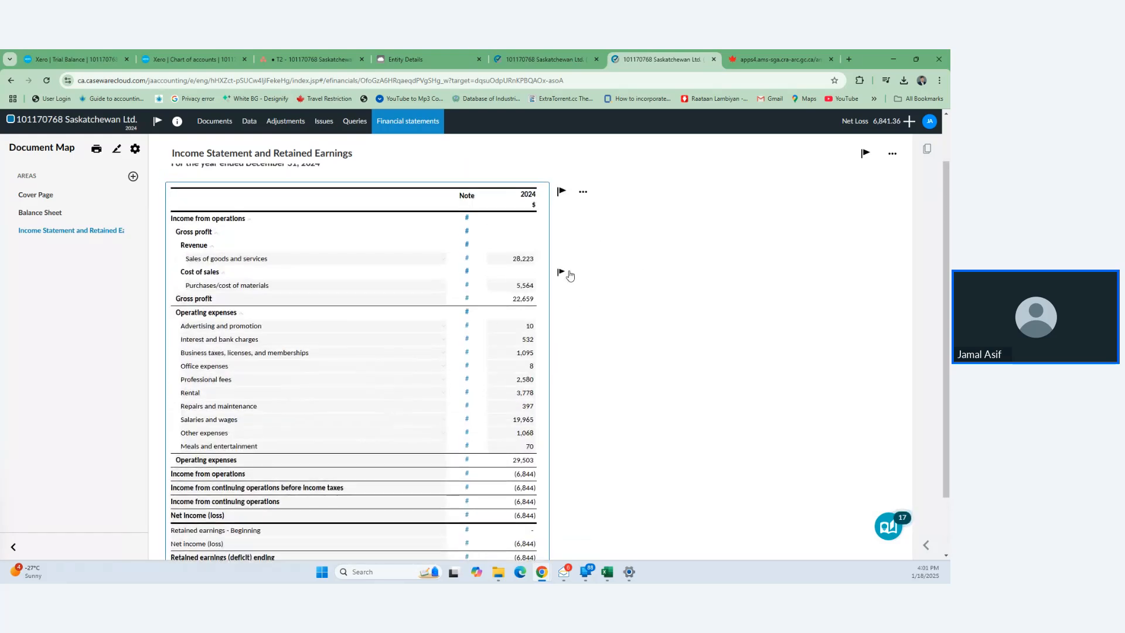
{"action": "left_click", "coordinate": [583, 193]}
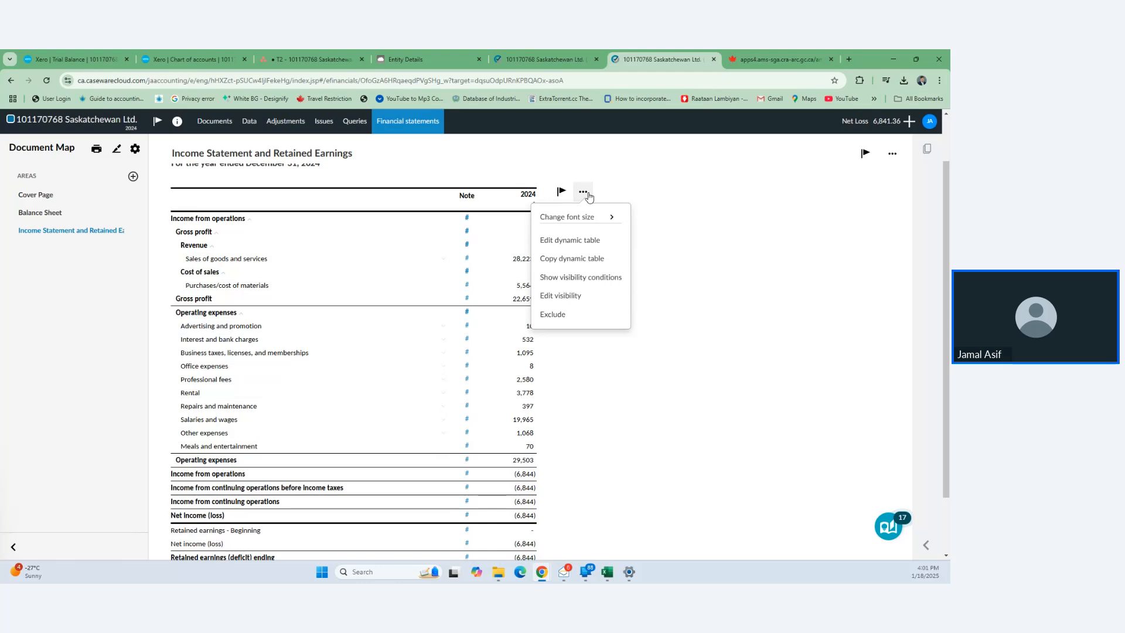
{"action": "left_click", "coordinate": [579, 241]}
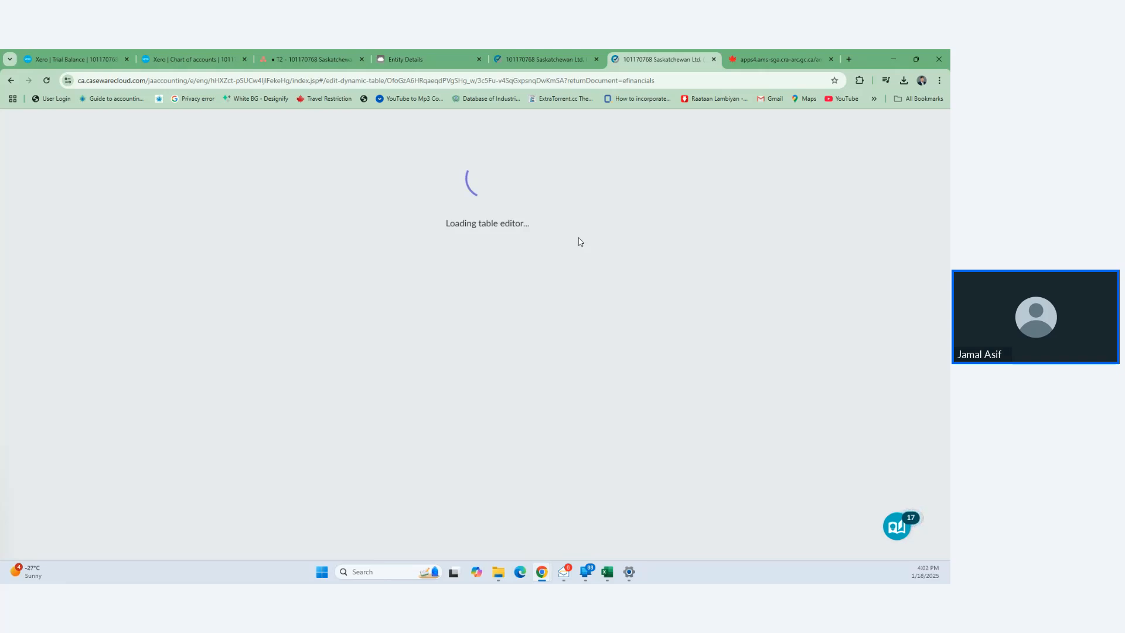
- Briefly switch to the CRA tab, then return to CaseWare while the table editor loads
{"action": "left_click", "coordinate": [779, 59]}
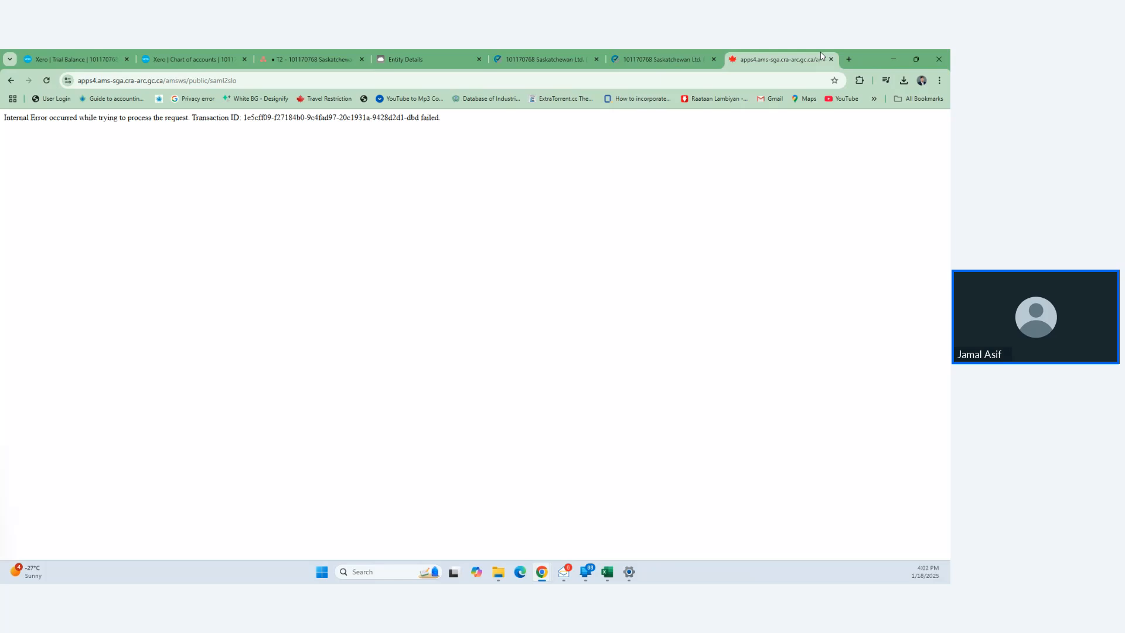
{"action": "left_click", "coordinate": [678, 54]}
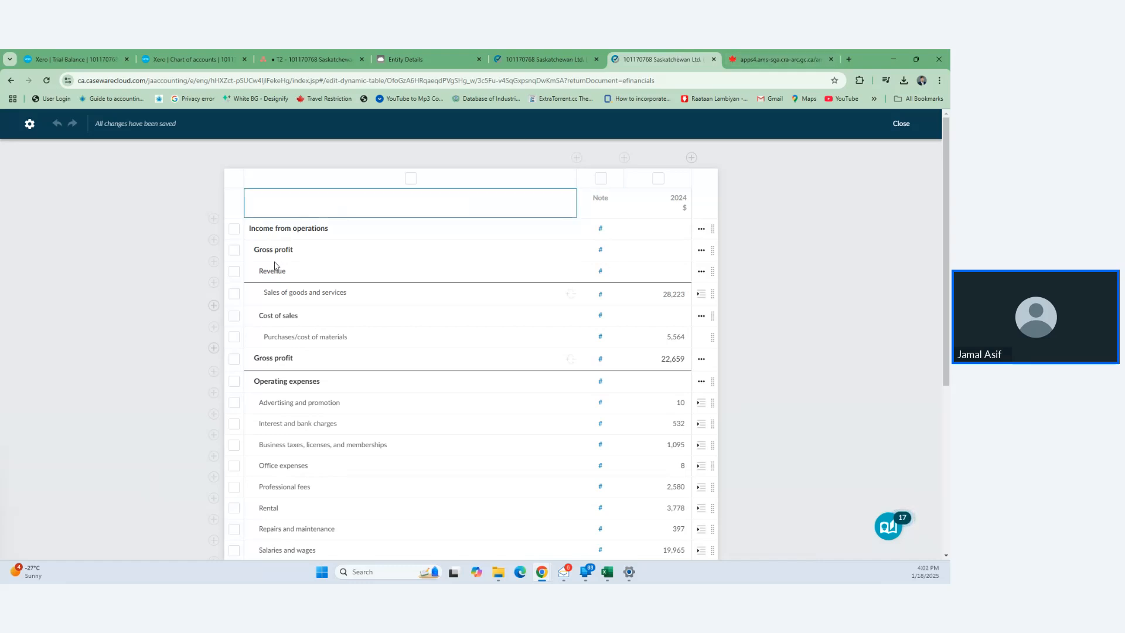
- Always hide the Gross profit heading, Other expenses and Total other expenses rows
{"action": "left_click", "coordinate": [234, 250]}
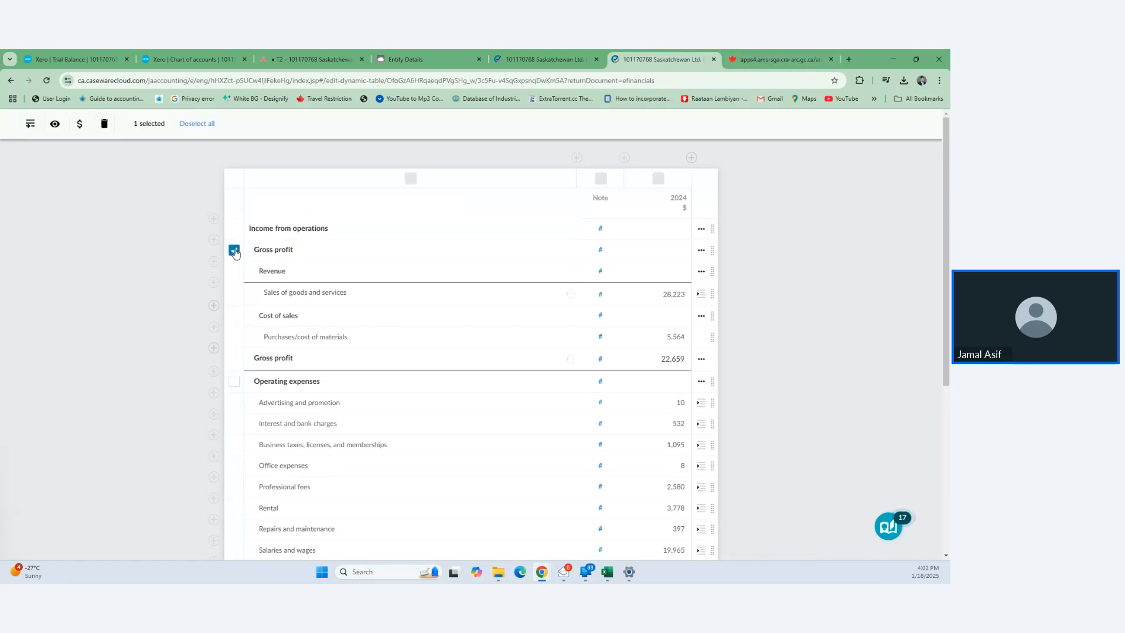
{"action": "left_click", "coordinate": [55, 123]}
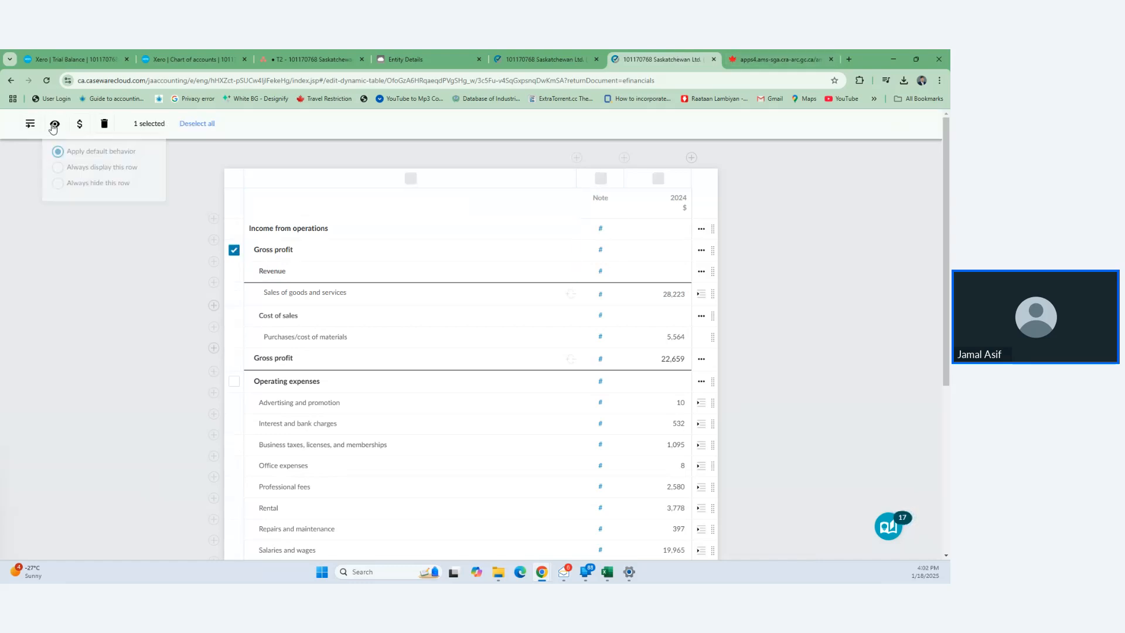
{"action": "left_click", "coordinate": [57, 184]}
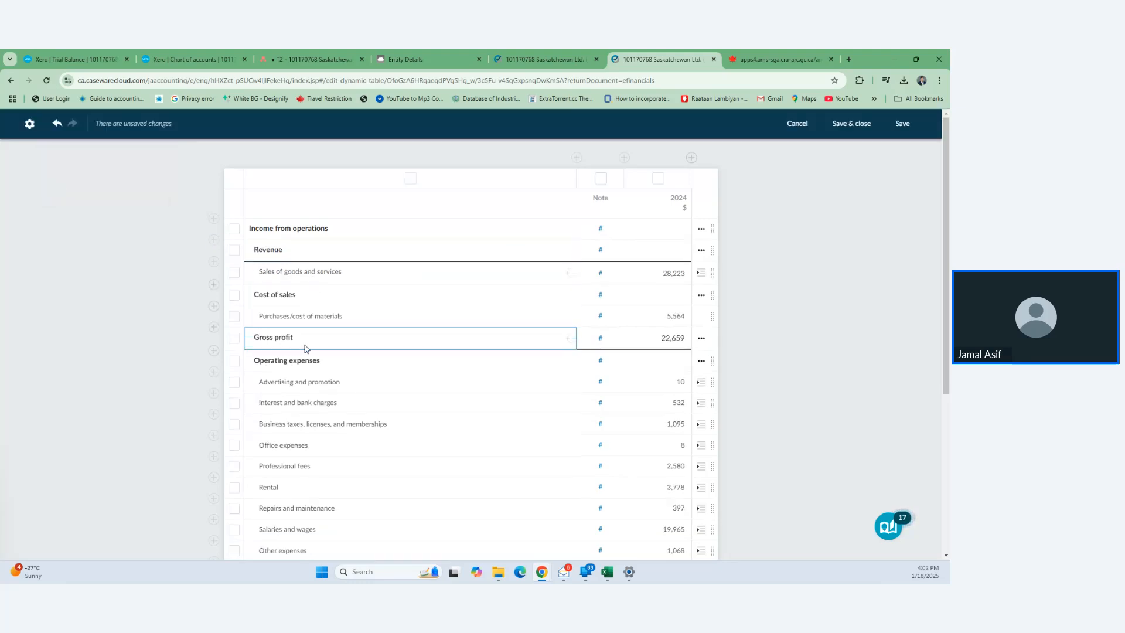
{"action": "scroll", "coordinate": [316, 382], "scroll_direction": "down", "scroll_amount": 3}
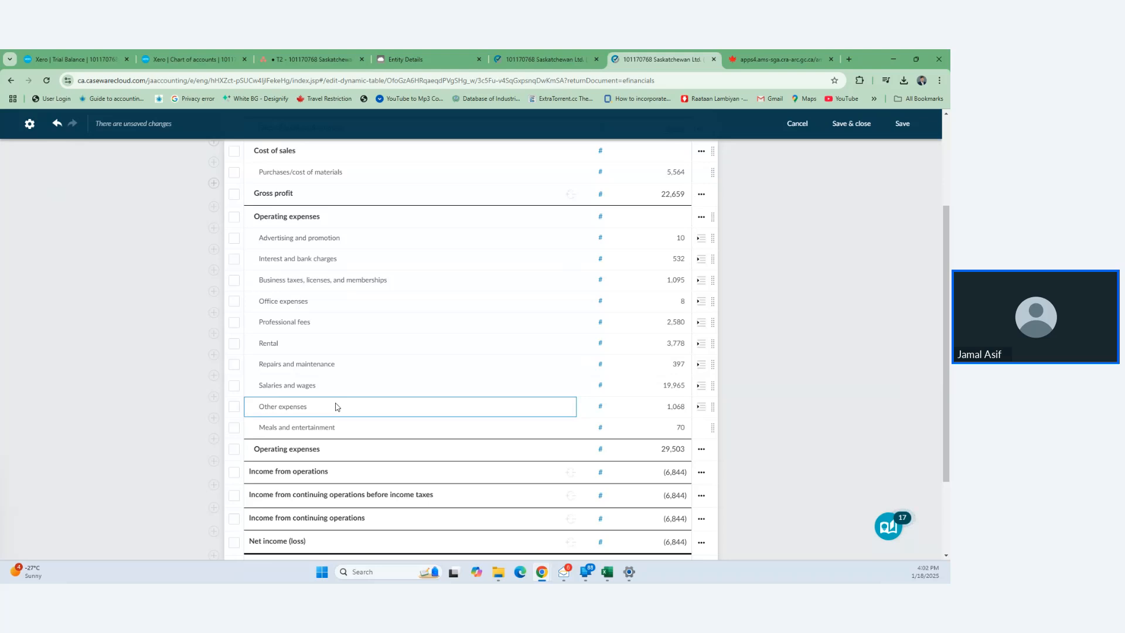
{"action": "left_click", "coordinate": [700, 409]}
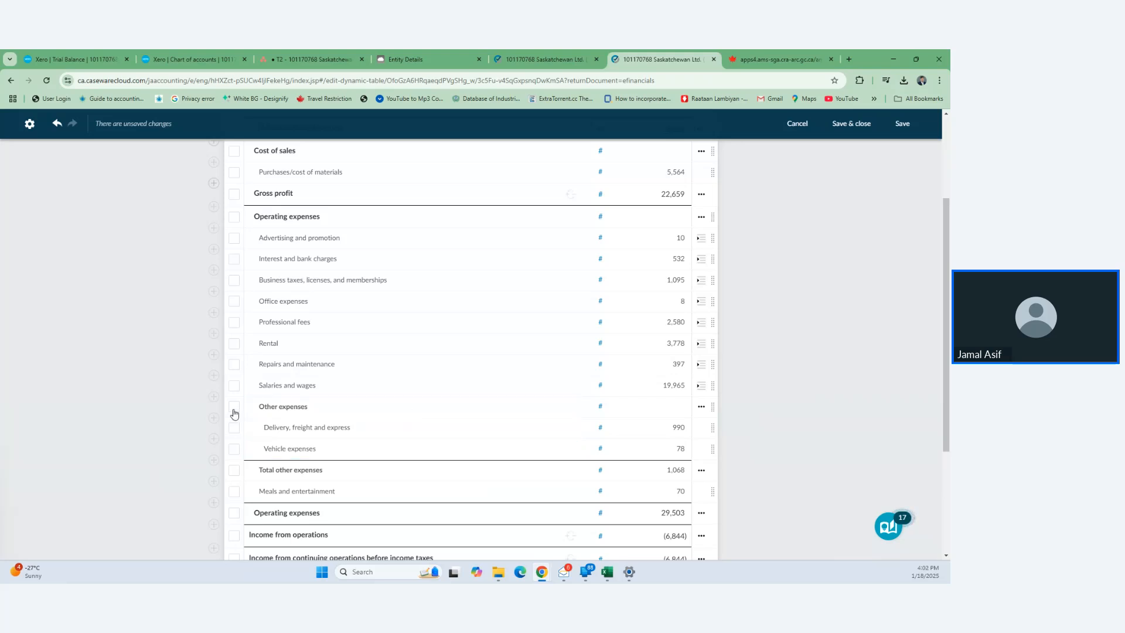
{"action": "left_click", "coordinate": [234, 407]}
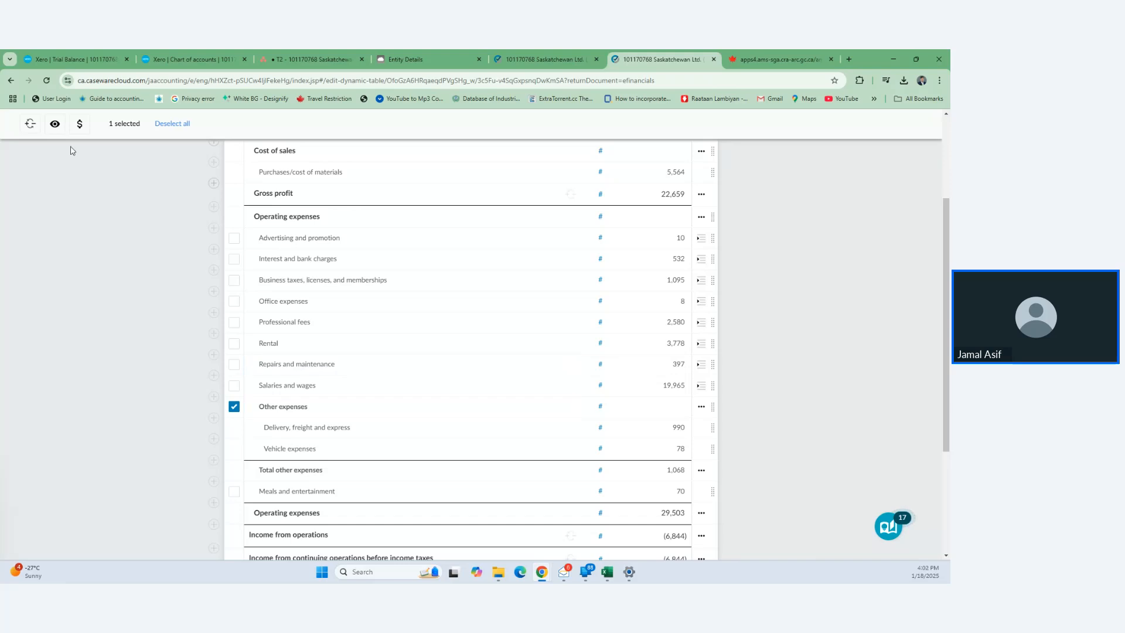
{"action": "left_click", "coordinate": [55, 126]}
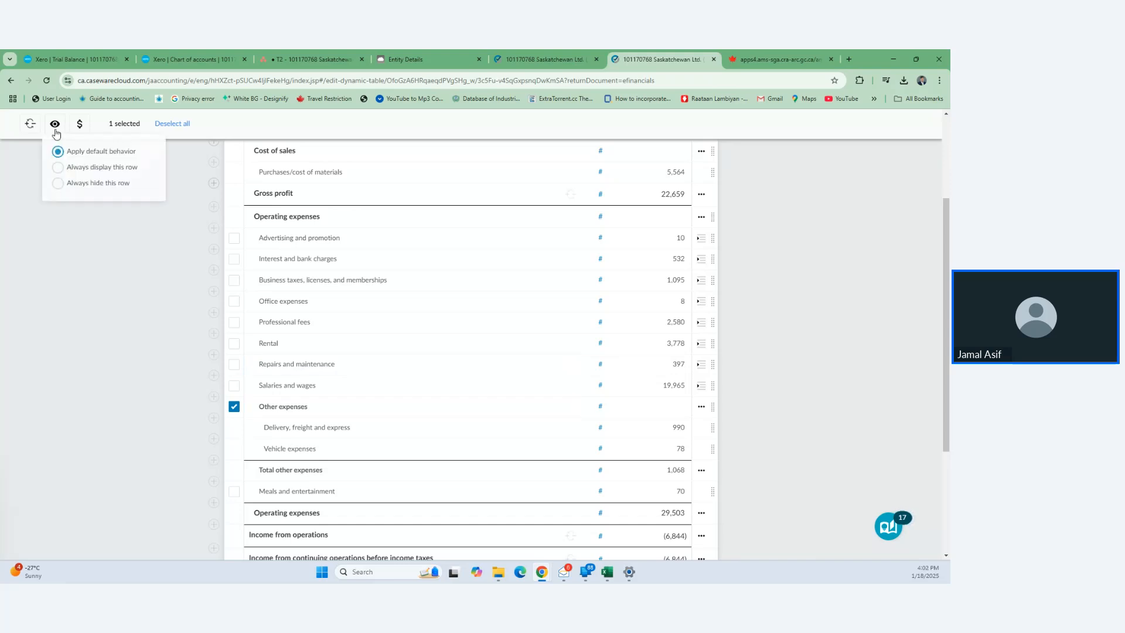
{"action": "left_click", "coordinate": [59, 184]}
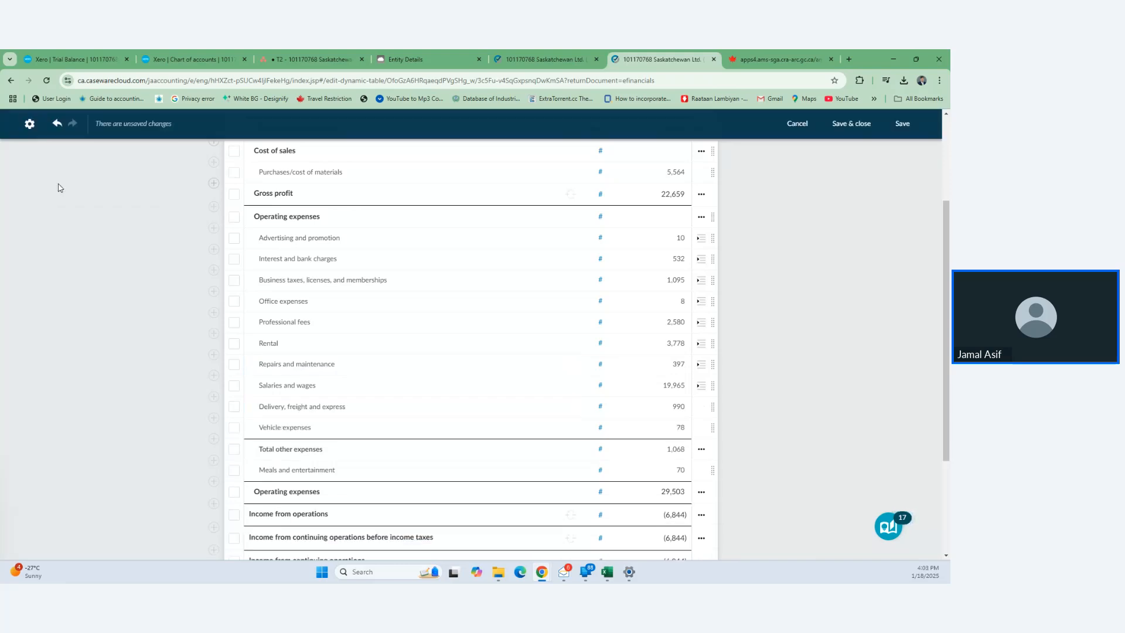
{"action": "left_click", "coordinate": [234, 450]}
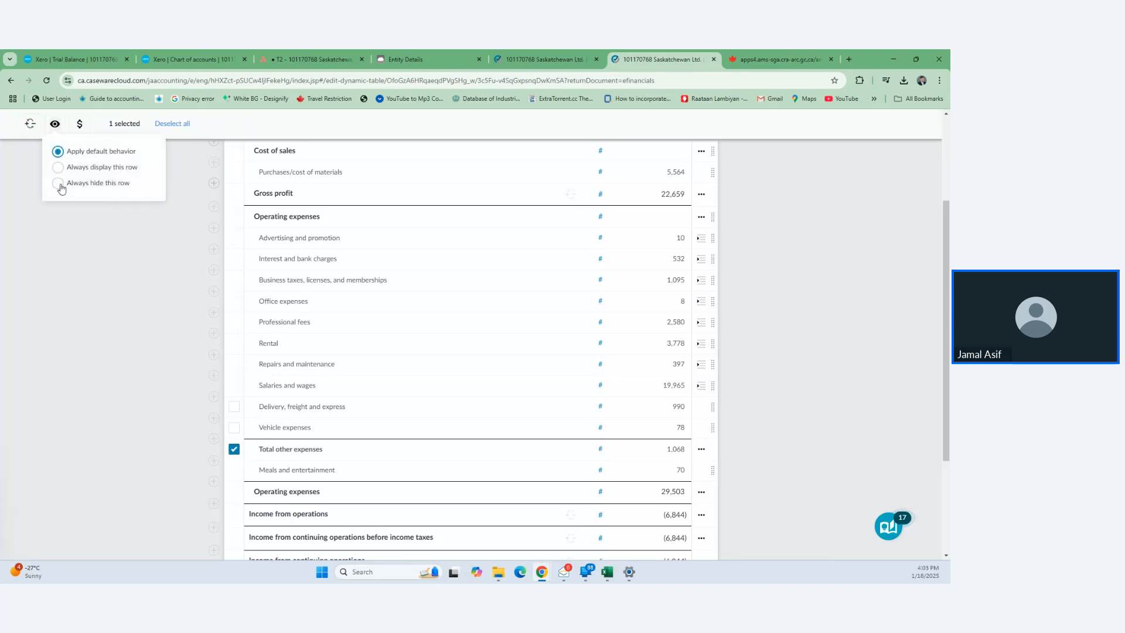
{"action": "left_click", "coordinate": [60, 184]}
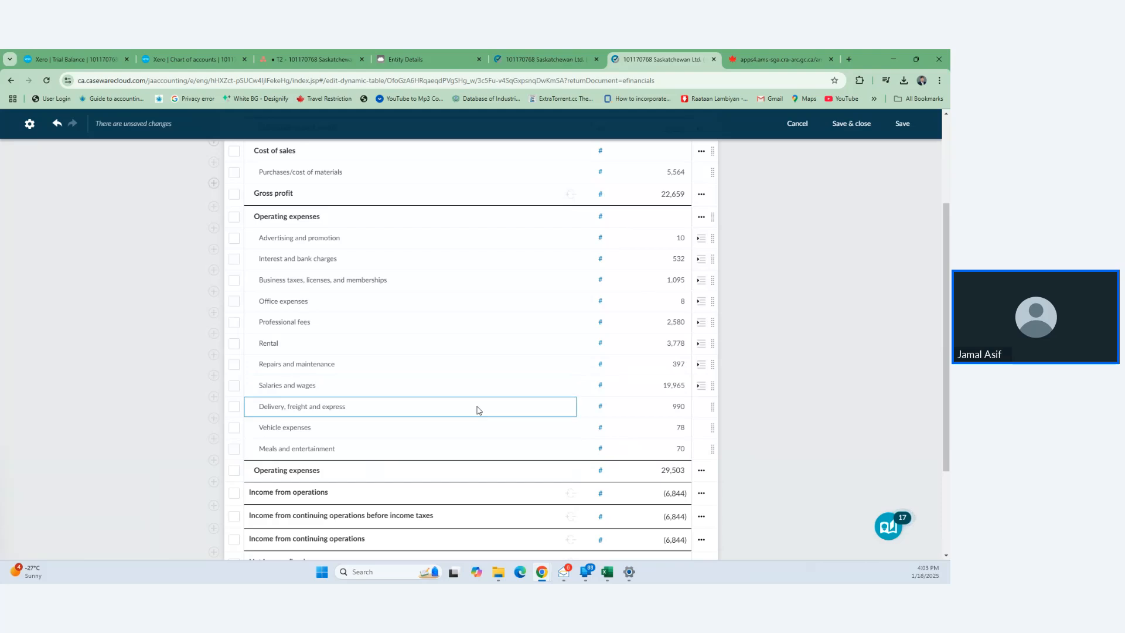
- Always hide both Income from continuing operations rows, including the before-income-taxes one
{"action": "scroll", "coordinate": [365, 478], "scroll_direction": "down", "scroll_amount": 3}
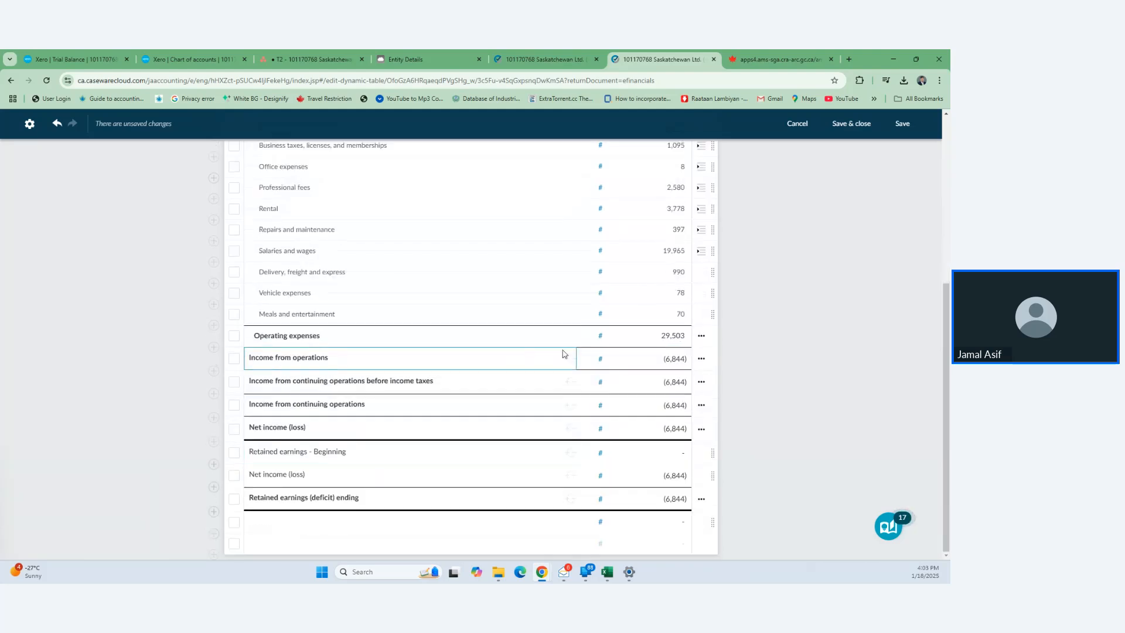
{"action": "scroll", "coordinate": [616, 251], "scroll_direction": "up", "scroll_amount": 1}
{"action": "scroll", "coordinate": [615, 251], "scroll_direction": "up", "scroll_amount": 5}
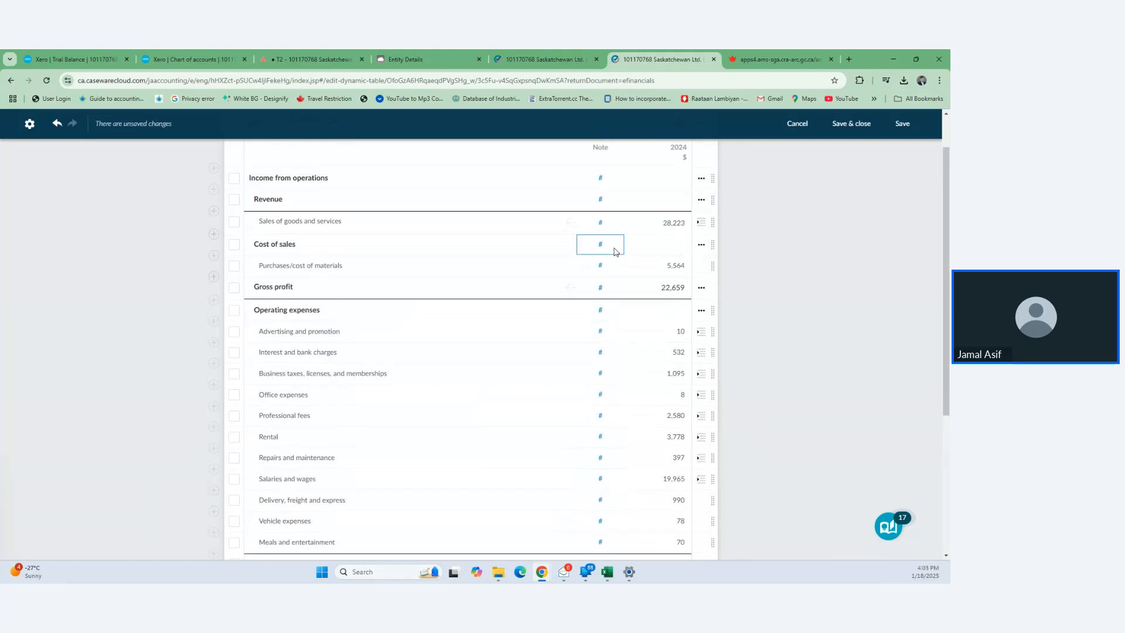
{"action": "scroll", "coordinate": [615, 252], "scroll_direction": "down", "scroll_amount": 4}
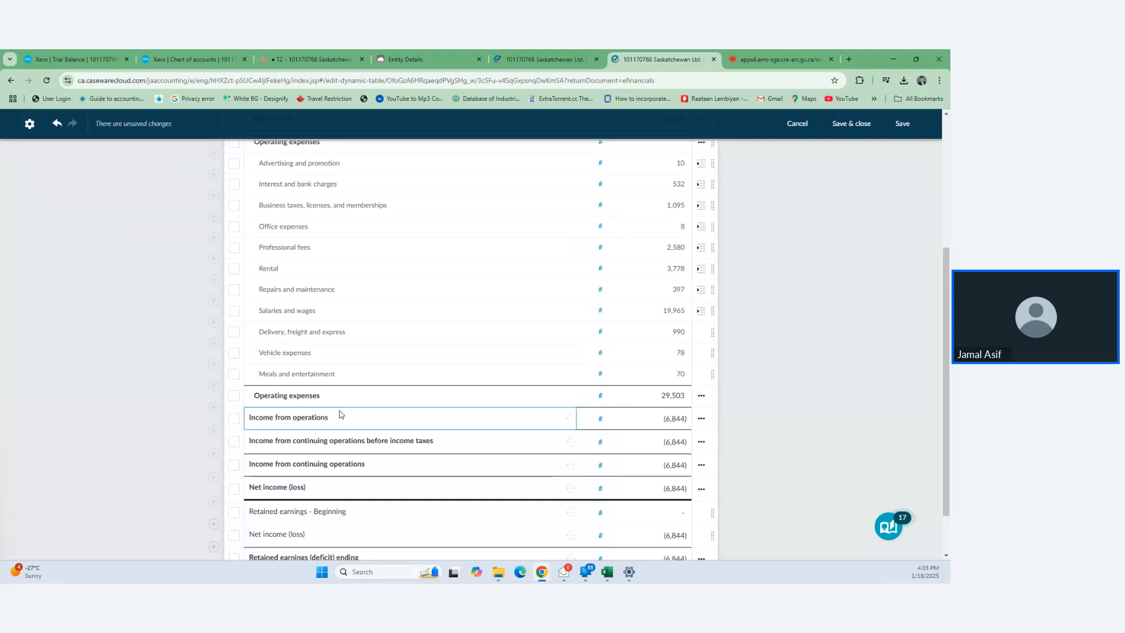
{"action": "left_click", "coordinate": [234, 447]}
{"action": "left_click", "coordinate": [79, 124]}
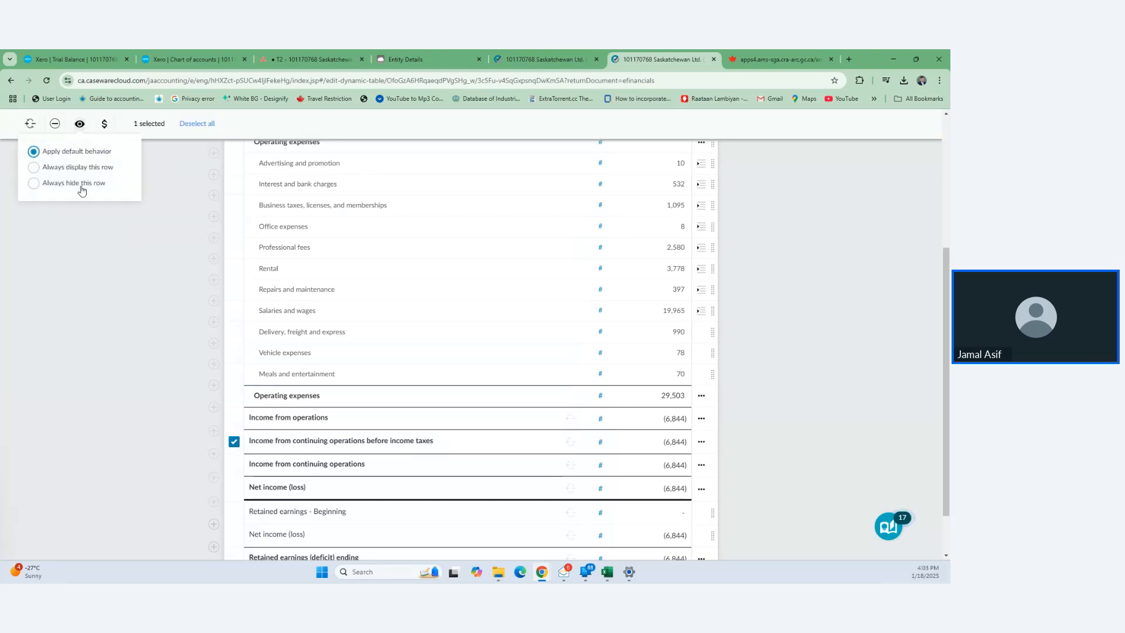
{"action": "left_click", "coordinate": [33, 183]}
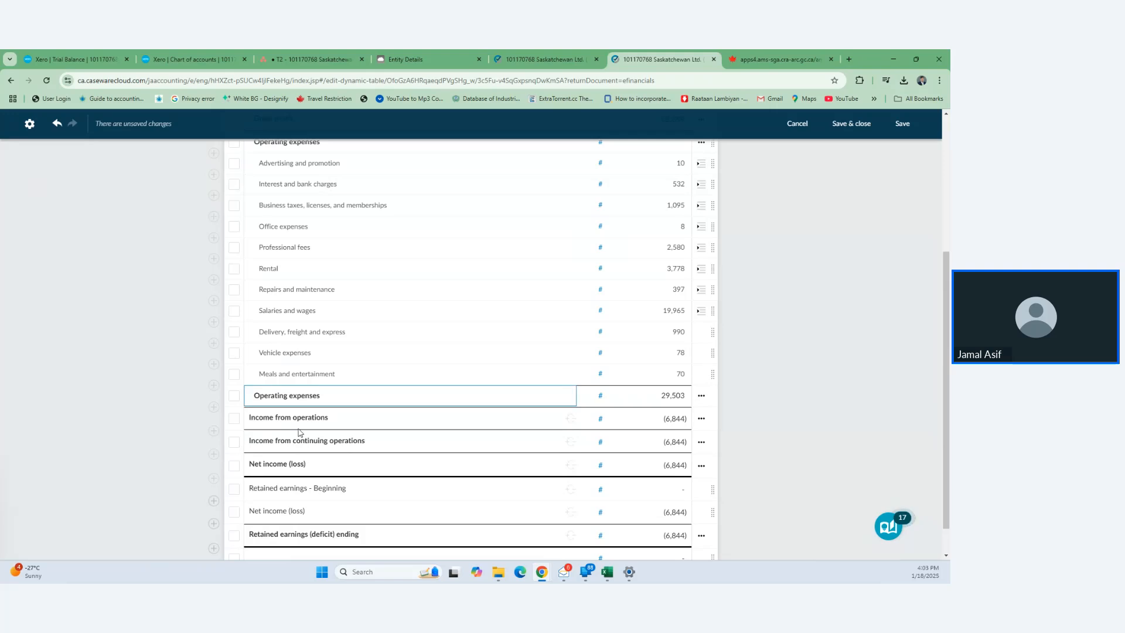
{"action": "left_click", "coordinate": [233, 447]}
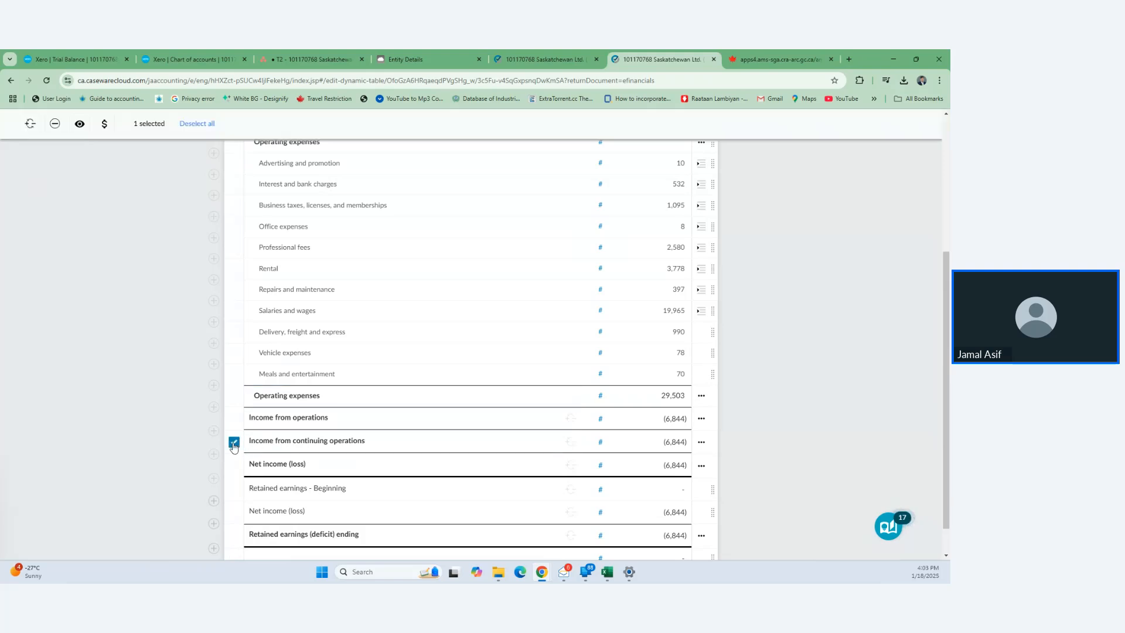
{"action": "left_click", "coordinate": [80, 123]}
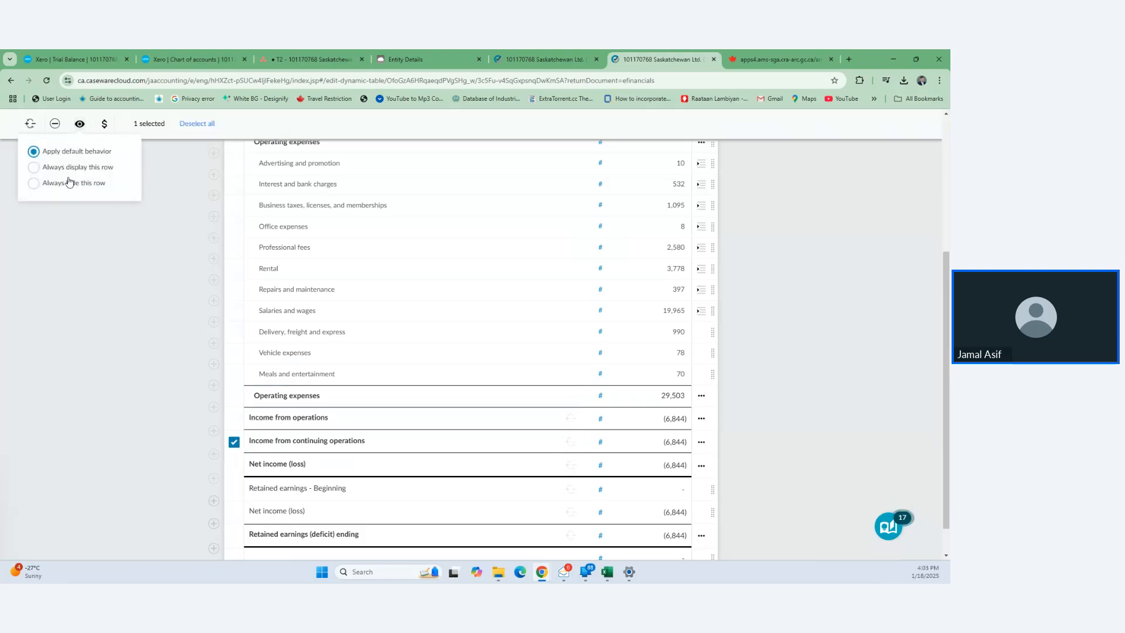
{"action": "left_click", "coordinate": [33, 183]}
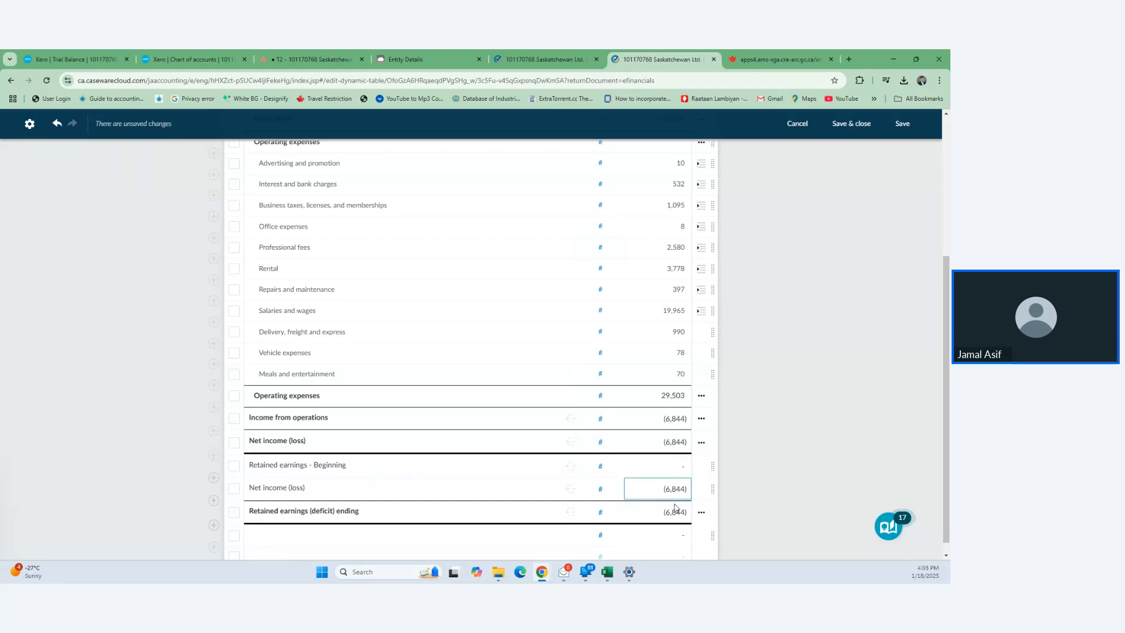
- Save the income statement table edits and close the editor
{"action": "scroll", "coordinate": [495, 529], "scroll_direction": "up", "scroll_amount": 1}
{"action": "scroll", "coordinate": [496, 529], "scroll_direction": "down", "scroll_amount": 1}
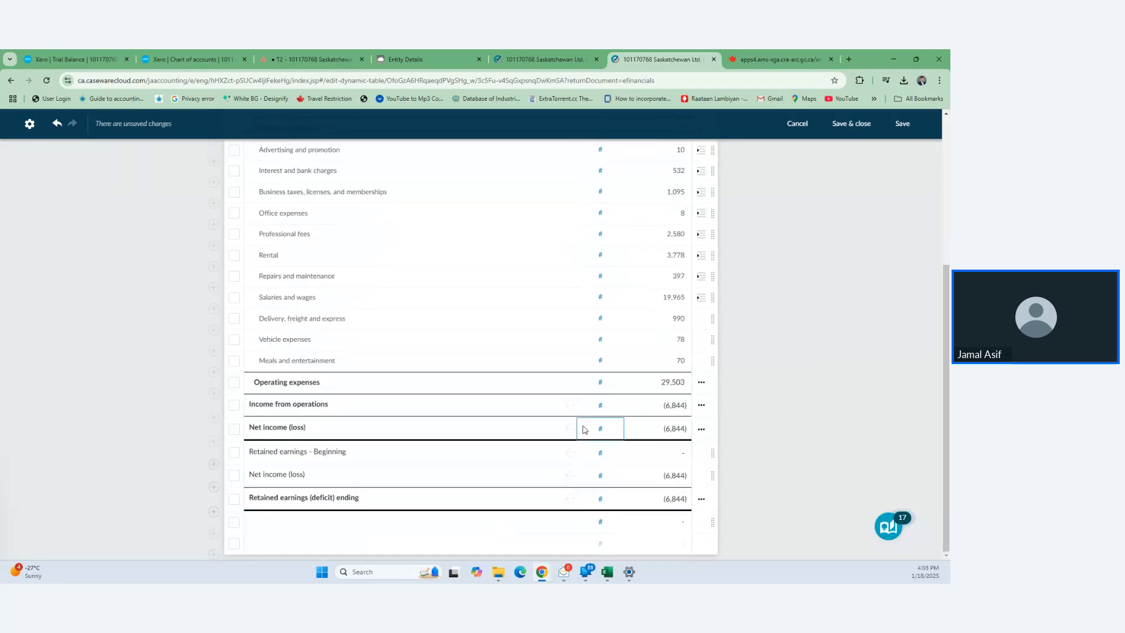
{"action": "scroll", "coordinate": [583, 430], "scroll_direction": "up", "scroll_amount": 4}
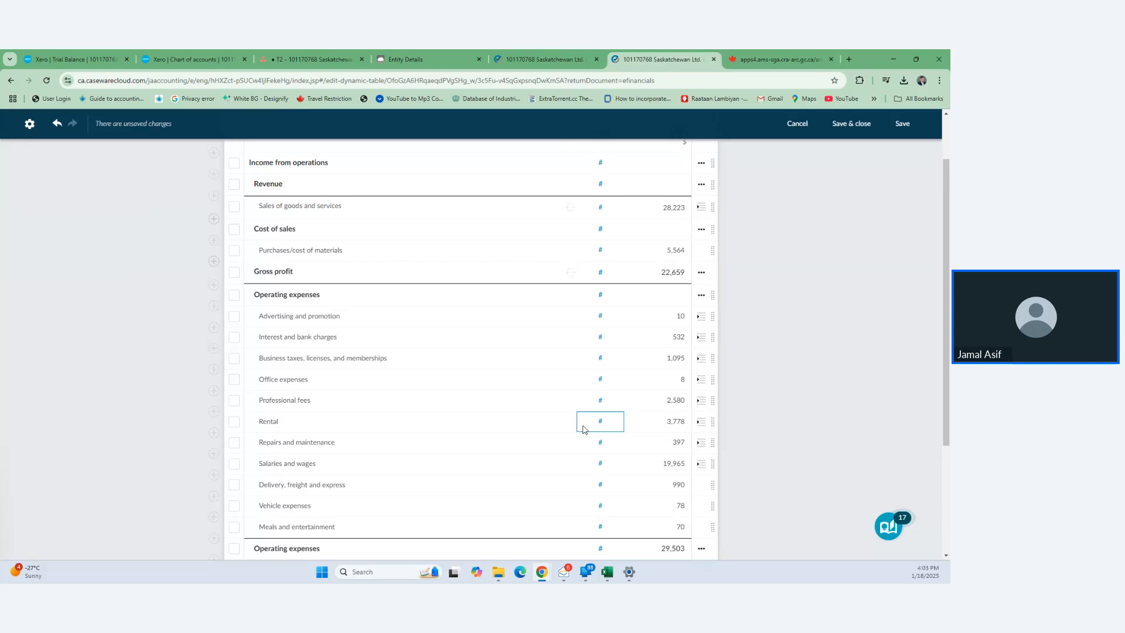
{"action": "scroll", "coordinate": [583, 428], "scroll_direction": "down", "scroll_amount": 4}
{"action": "scroll", "coordinate": [583, 428], "scroll_direction": "up", "scroll_amount": 5}
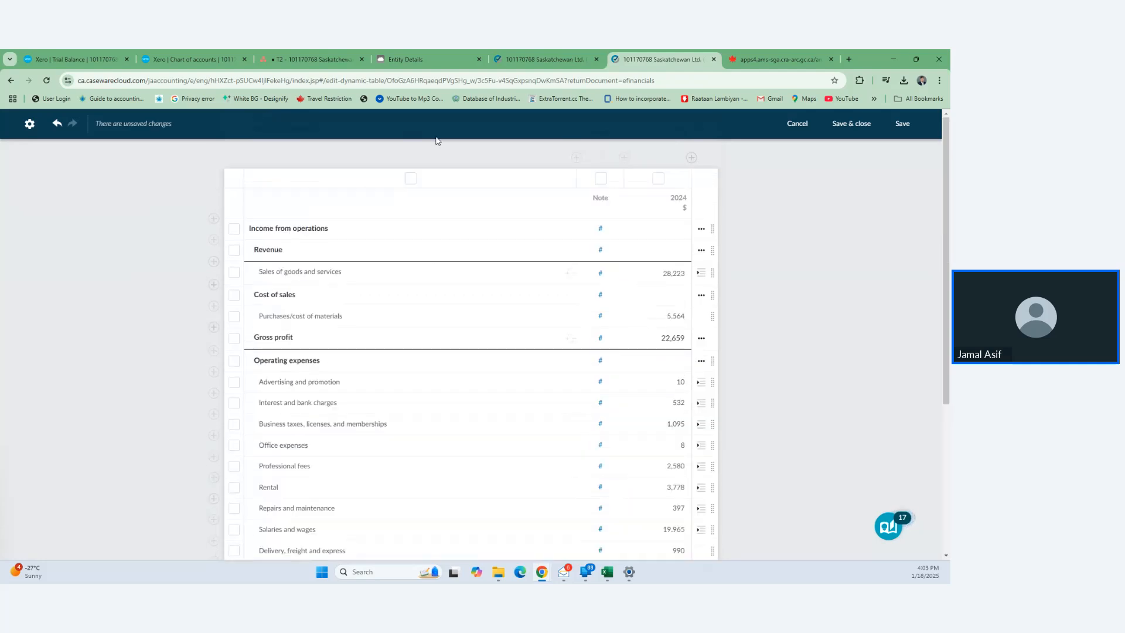
{"action": "left_click", "coordinate": [852, 124]}
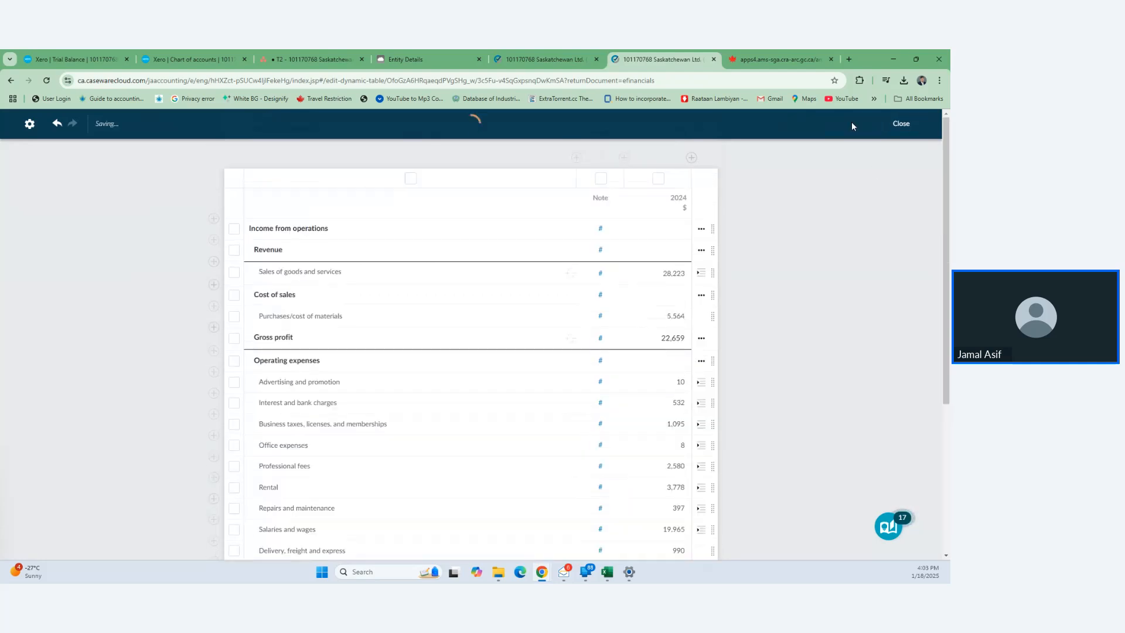
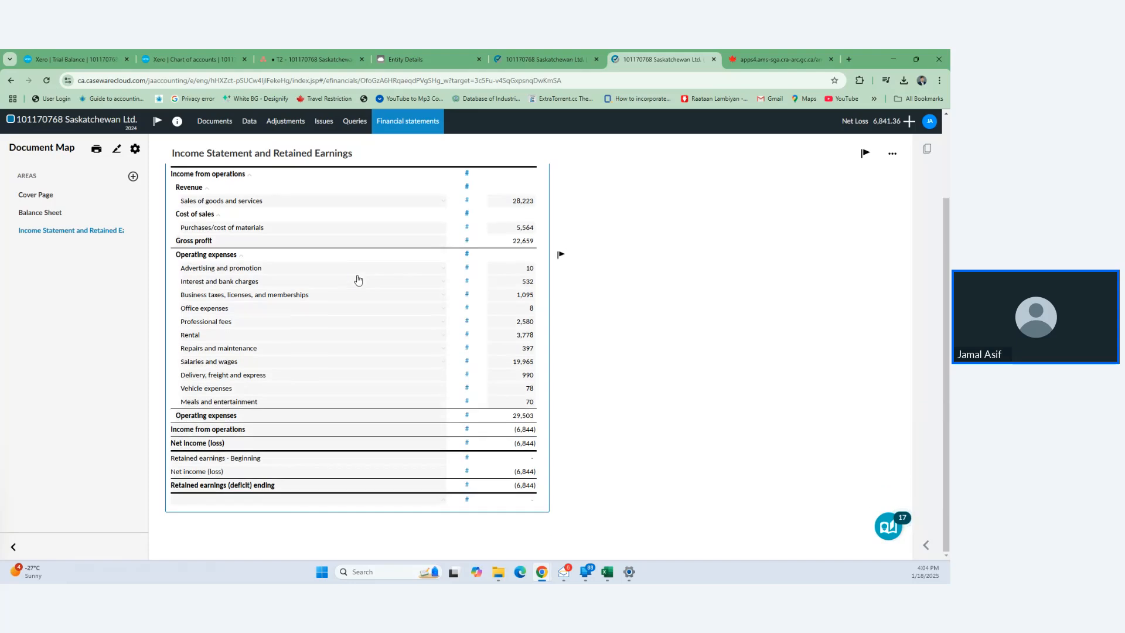
- Add a Notes to the Financial Statements area with note 1, Summary of accounting policies
{"action": "left_click", "coordinate": [359, 281]}
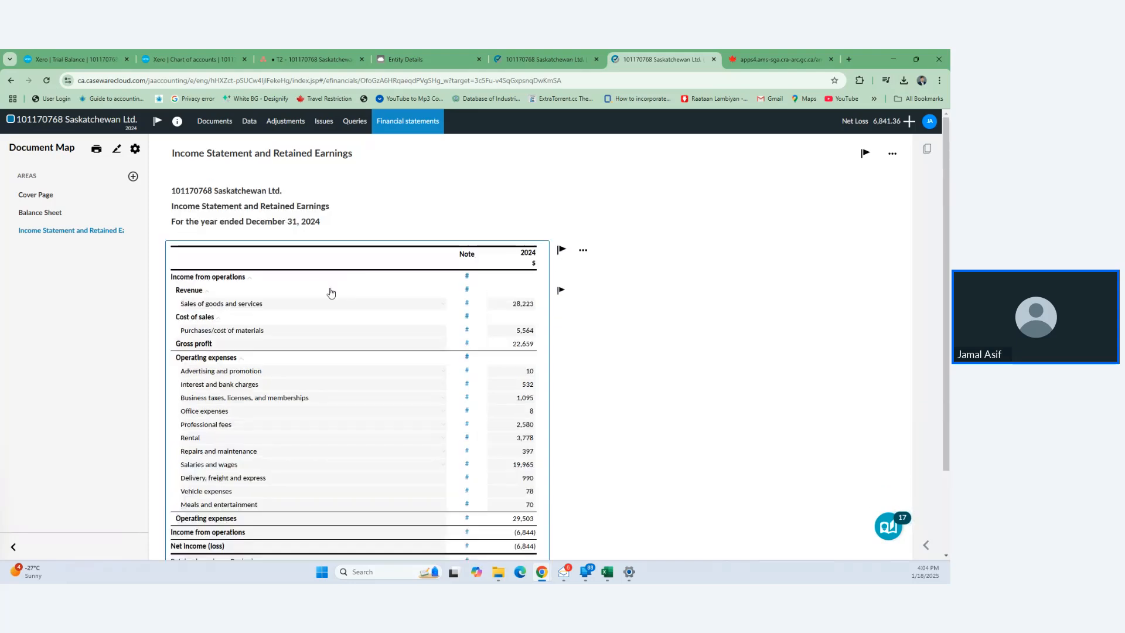
{"action": "scroll", "coordinate": [363, 291], "scroll_direction": "down", "scroll_amount": 2}
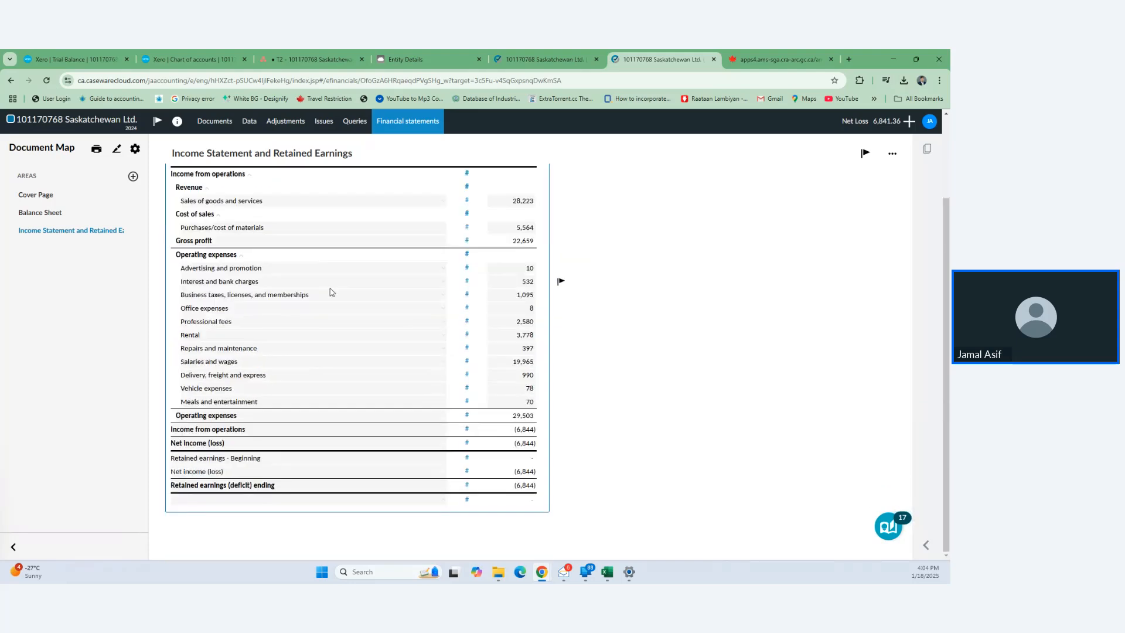
{"action": "left_click", "coordinate": [133, 178]}
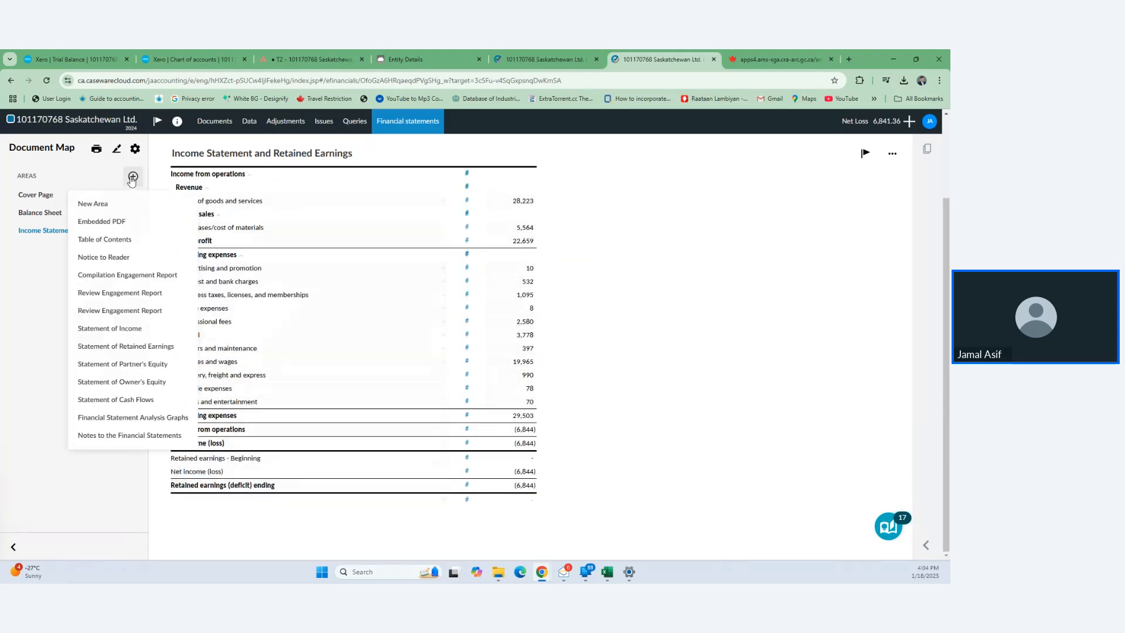
{"action": "left_click", "coordinate": [131, 437]}
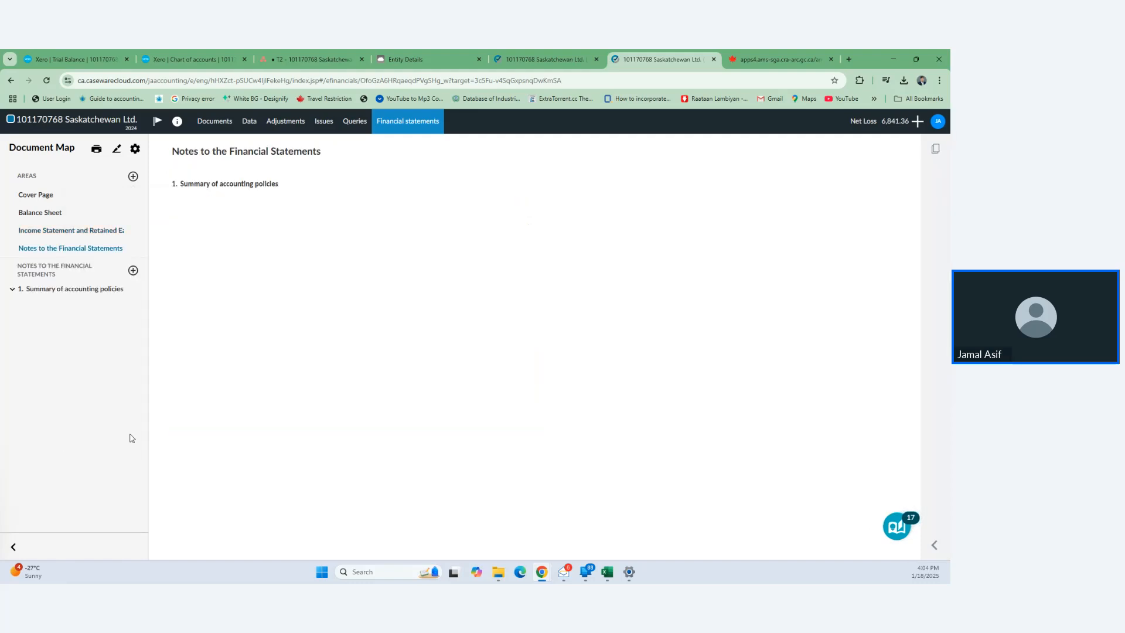
{"action": "left_click", "coordinate": [134, 271]}
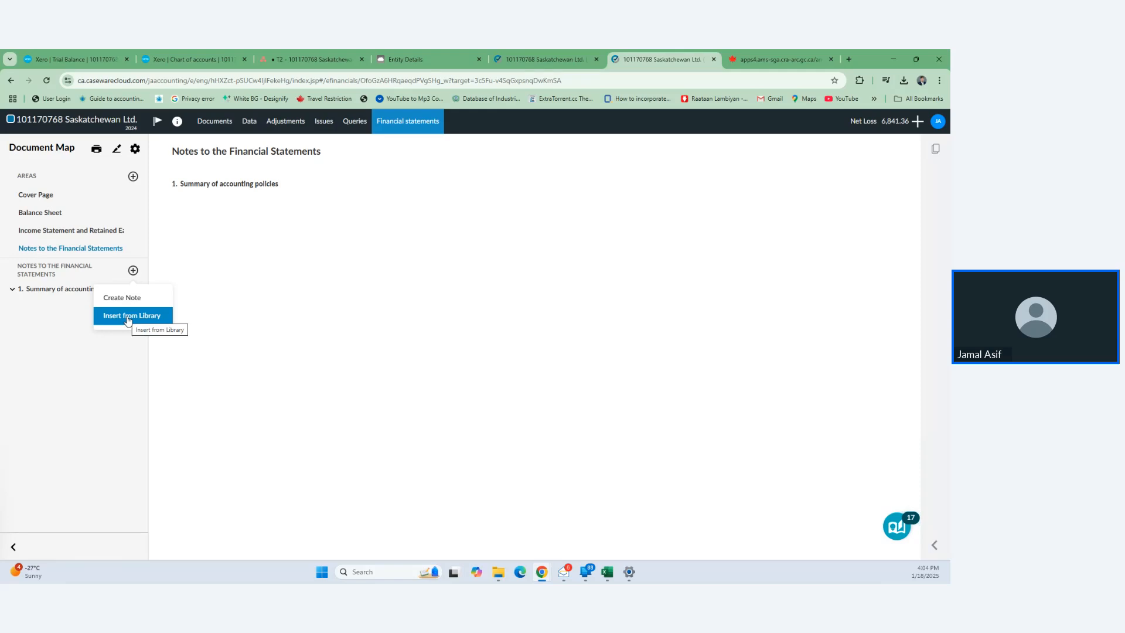
- Insert the library's Basis of Accounting note 'Historical cost and cash basis with exceptions' into note 1
{"action": "left_click", "coordinate": [128, 320]}
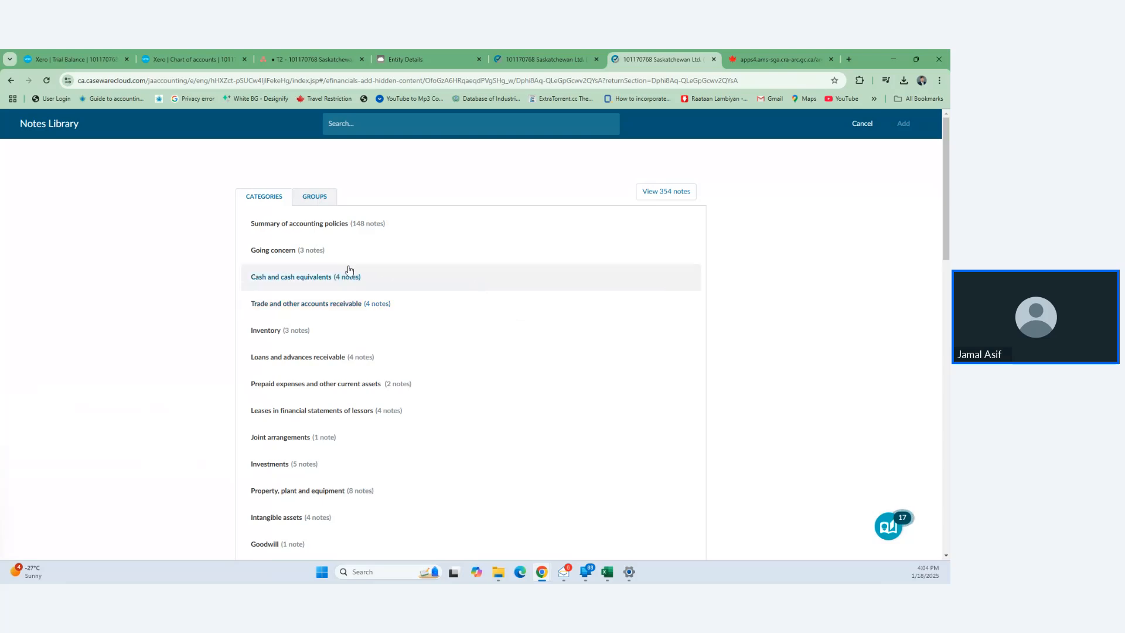
{"action": "left_click", "coordinate": [343, 228]}
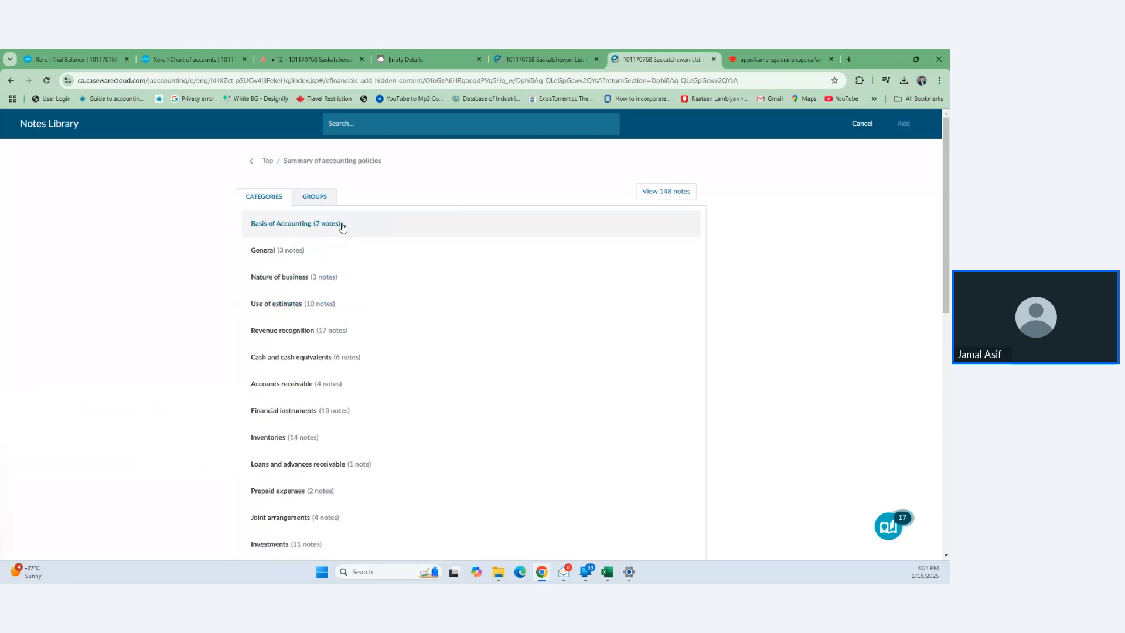
{"action": "left_click", "coordinate": [322, 226]}
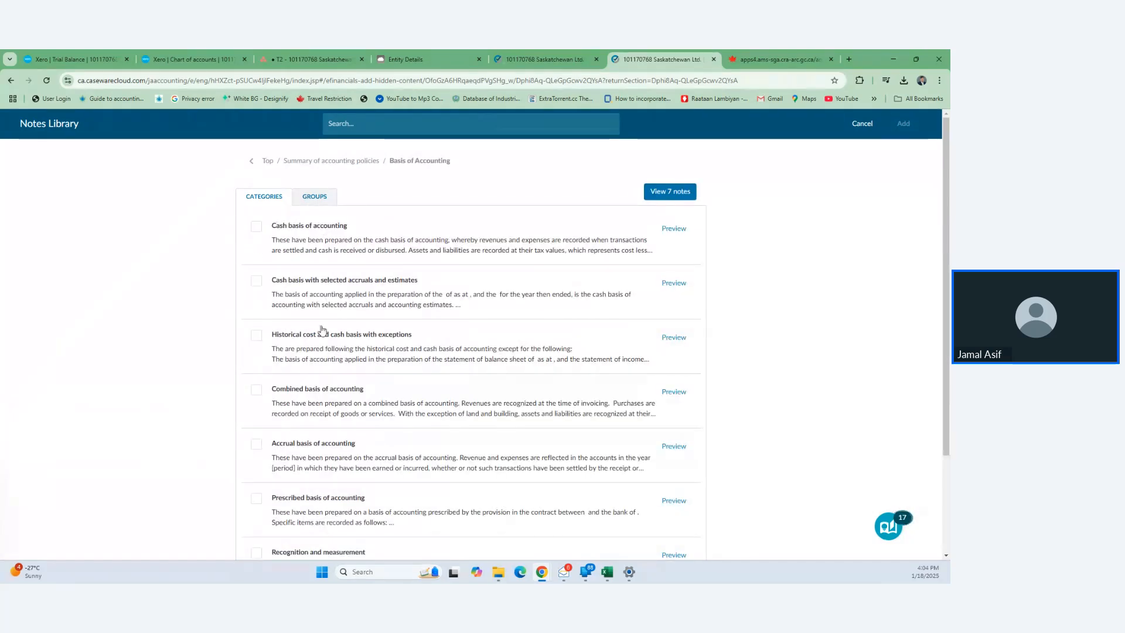
{"action": "left_click", "coordinate": [267, 161]}
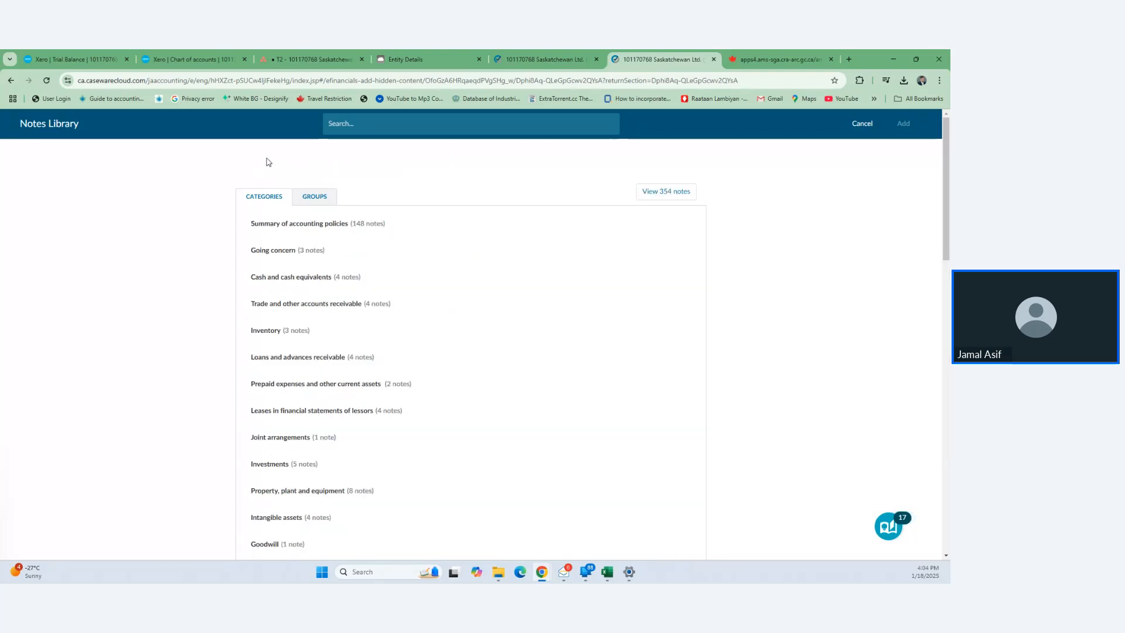
{"action": "left_click", "coordinate": [315, 229]}
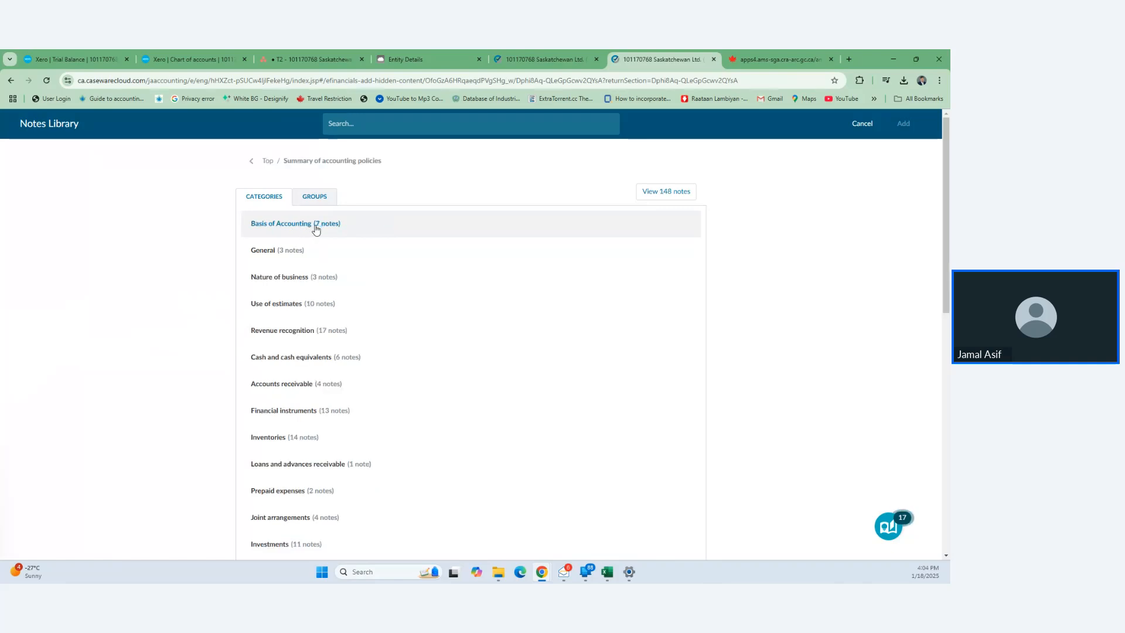
{"action": "left_click", "coordinate": [295, 230]}
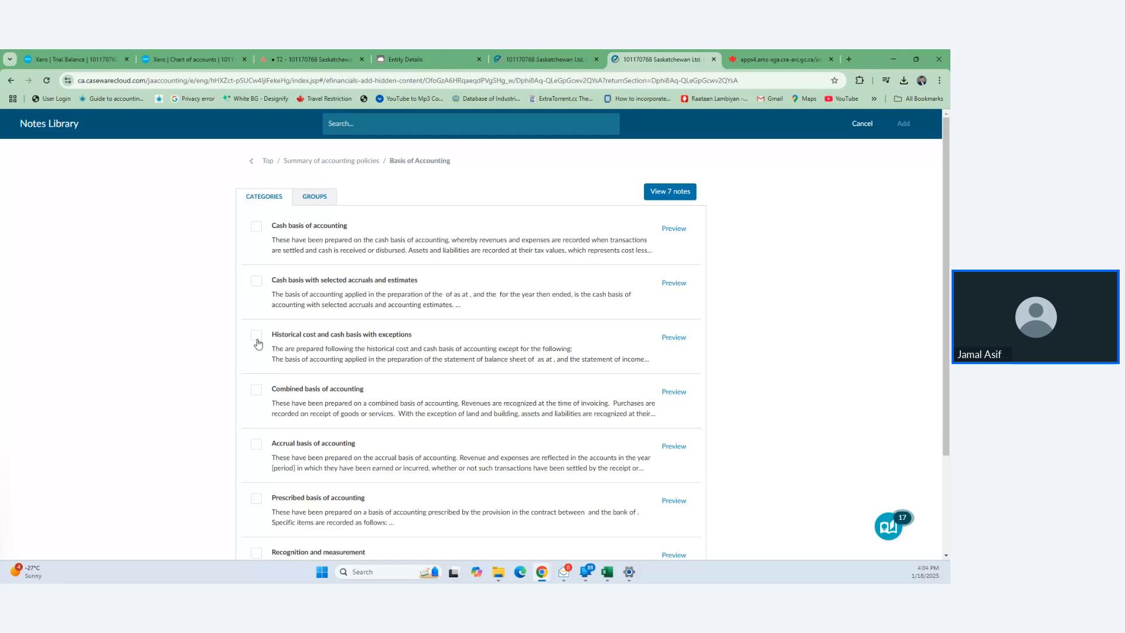
{"action": "left_click", "coordinate": [257, 338]}
{"action": "left_click", "coordinate": [903, 125]}
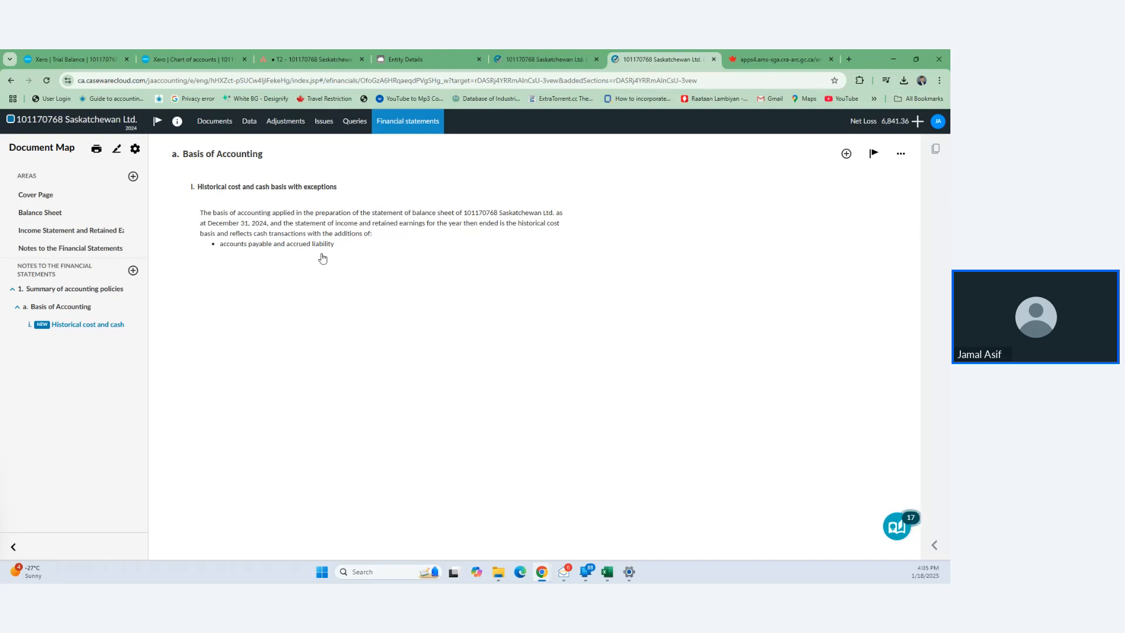
{"action": "left_click", "coordinate": [133, 271]}
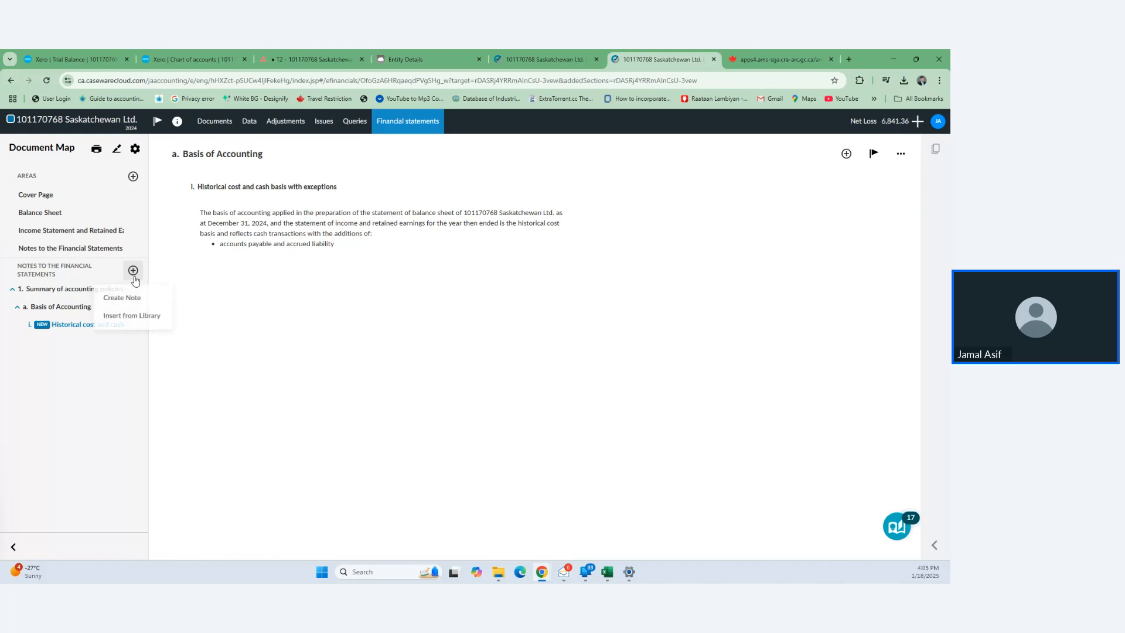
{"action": "left_click", "coordinate": [131, 317]}
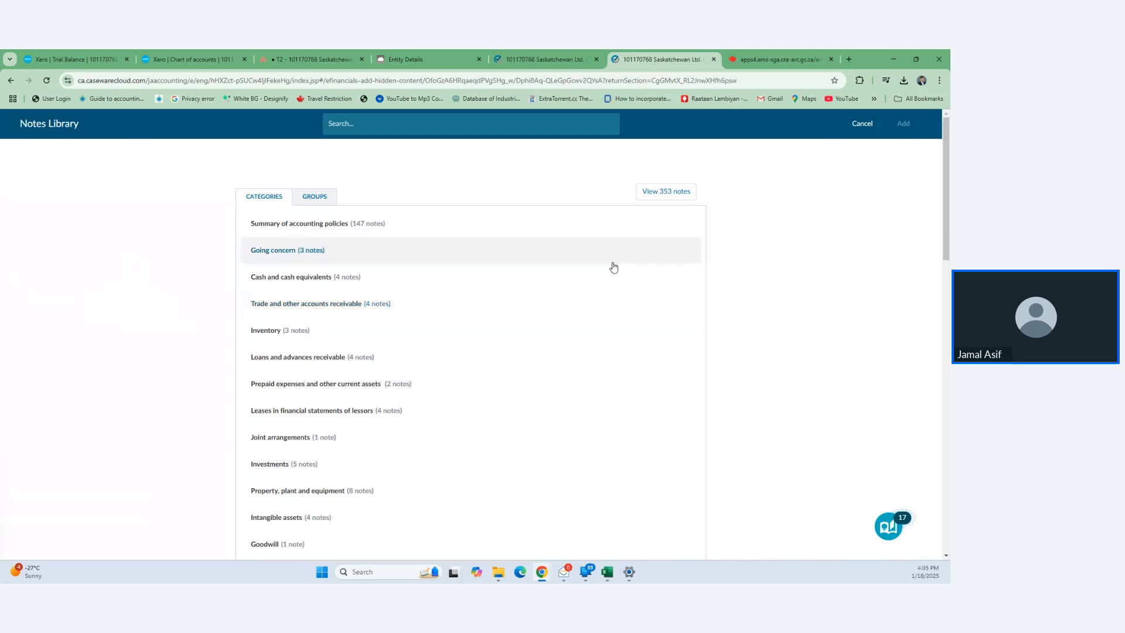
{"action": "left_click", "coordinate": [862, 124]}
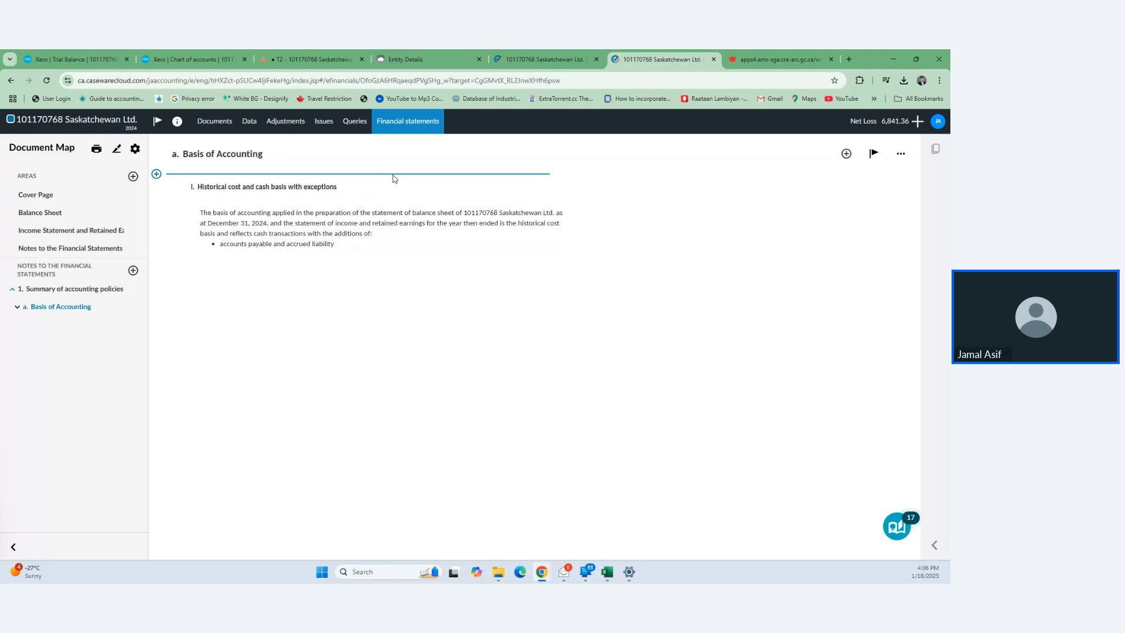
- Open Adjustments in a new tab, start New Adjustment 1, then go to the CRA tab
{"action": "right_click", "coordinate": [290, 126]}
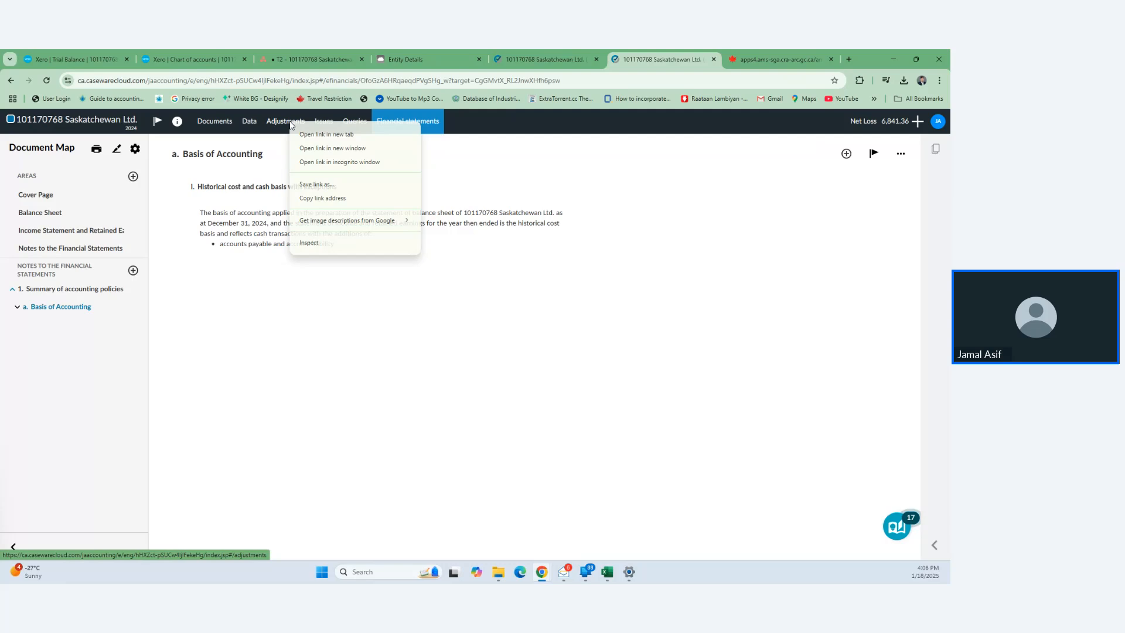
{"action": "left_click", "coordinate": [318, 133]}
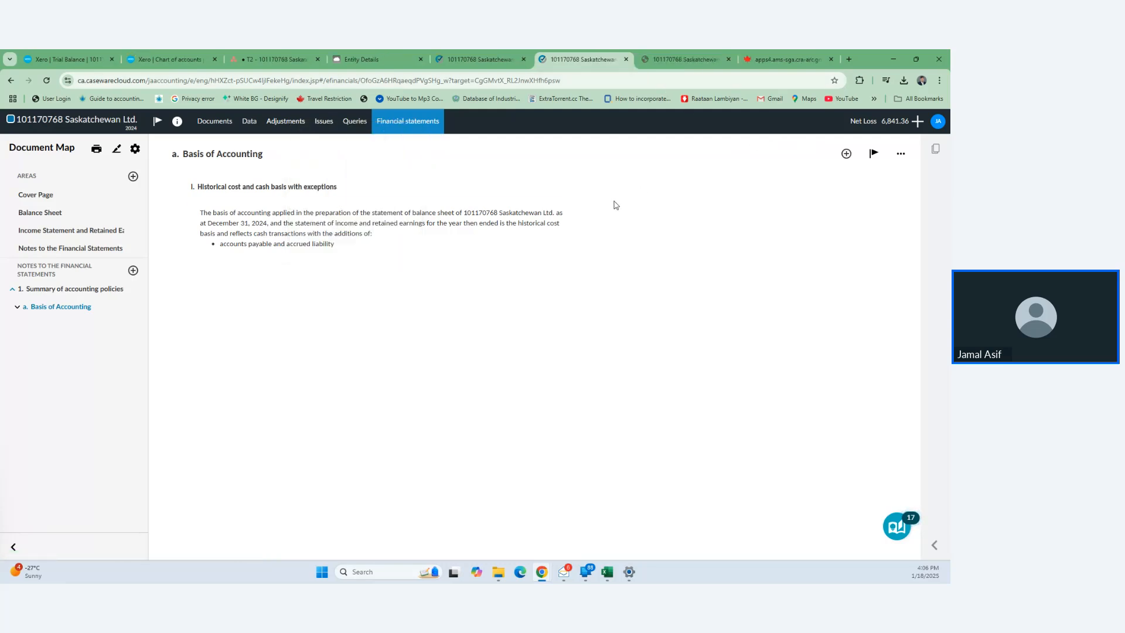
{"action": "left_click", "coordinate": [674, 59]}
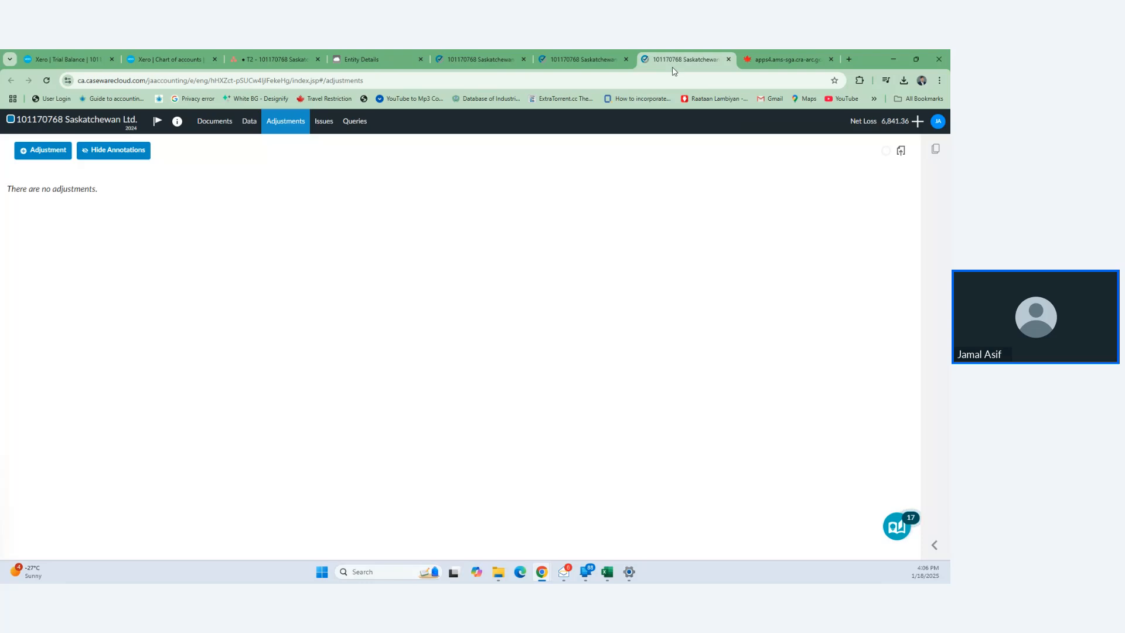
{"action": "left_click", "coordinate": [24, 157]}
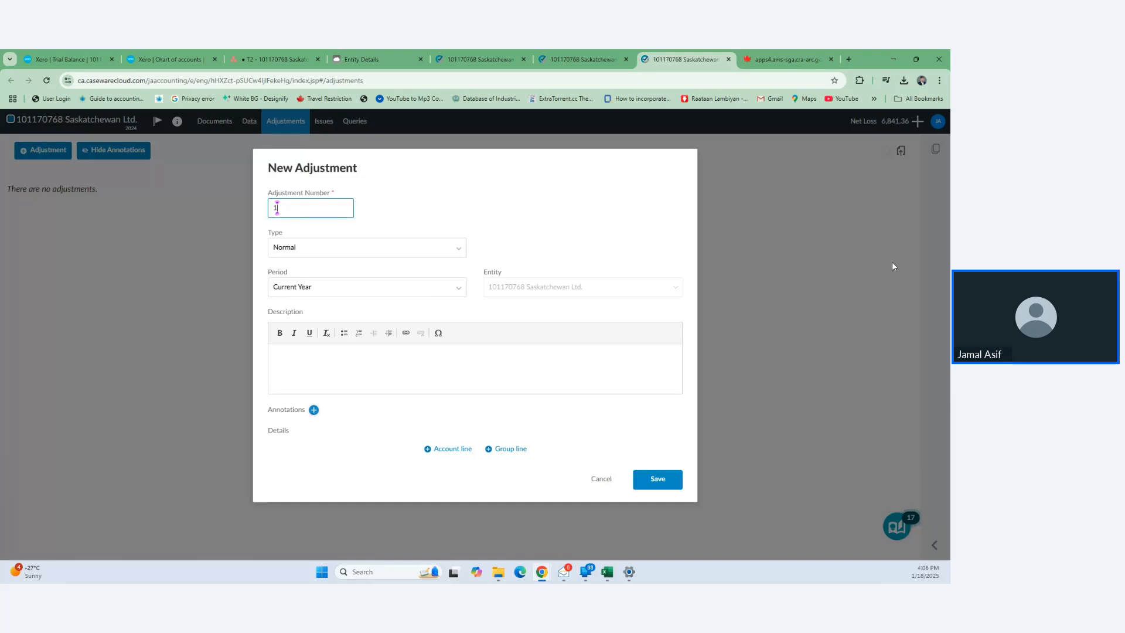
{"action": "left_click", "coordinate": [755, 53]}
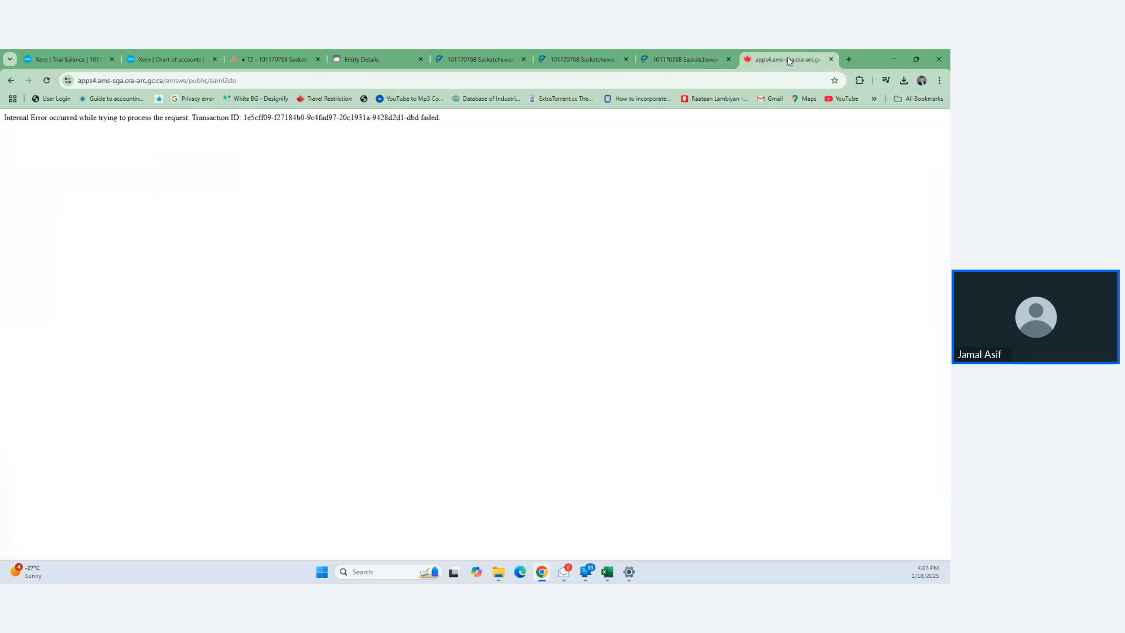
- Search Google for 'cra represent a client' and open the Sign in to your CRA account page
{"action": "left_click", "coordinate": [253, 77]}
{"action": "type", "text": "c"}
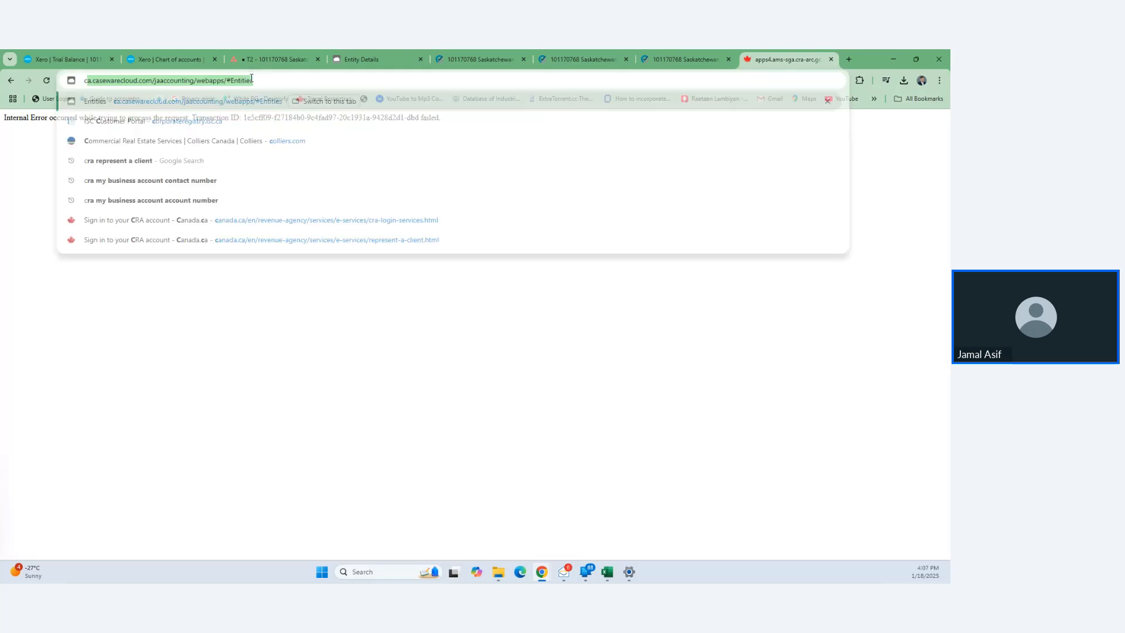
{"action": "type", "text": "ra repres"}
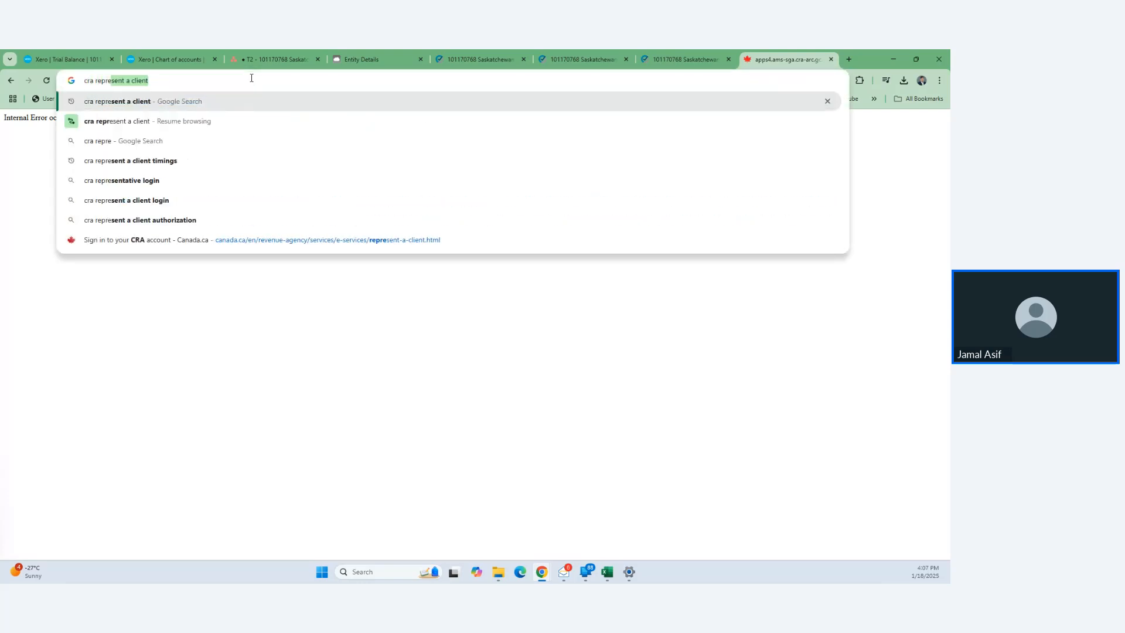
{"action": "type", "text": "ent a client"}
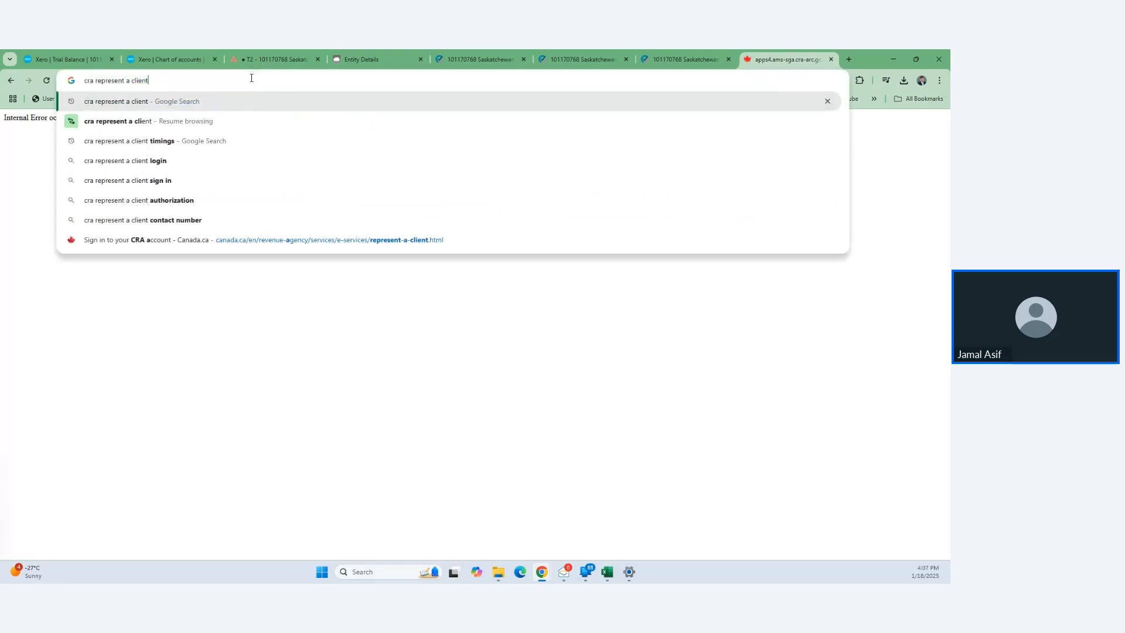
{"action": "key", "text": "Return"}
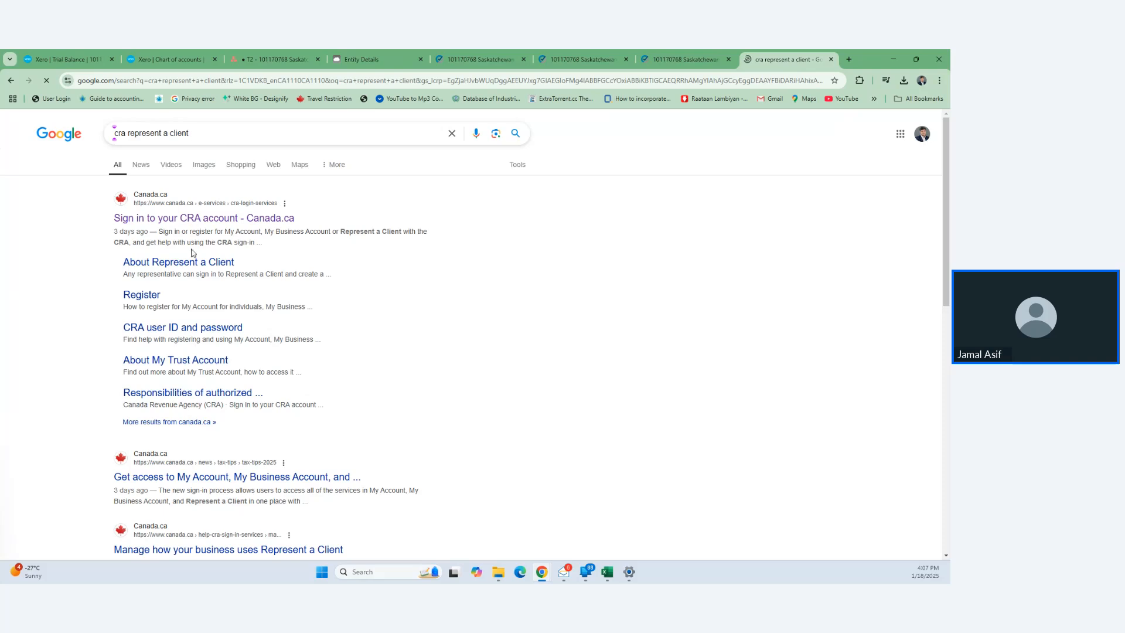
{"action": "left_click", "coordinate": [238, 218]}
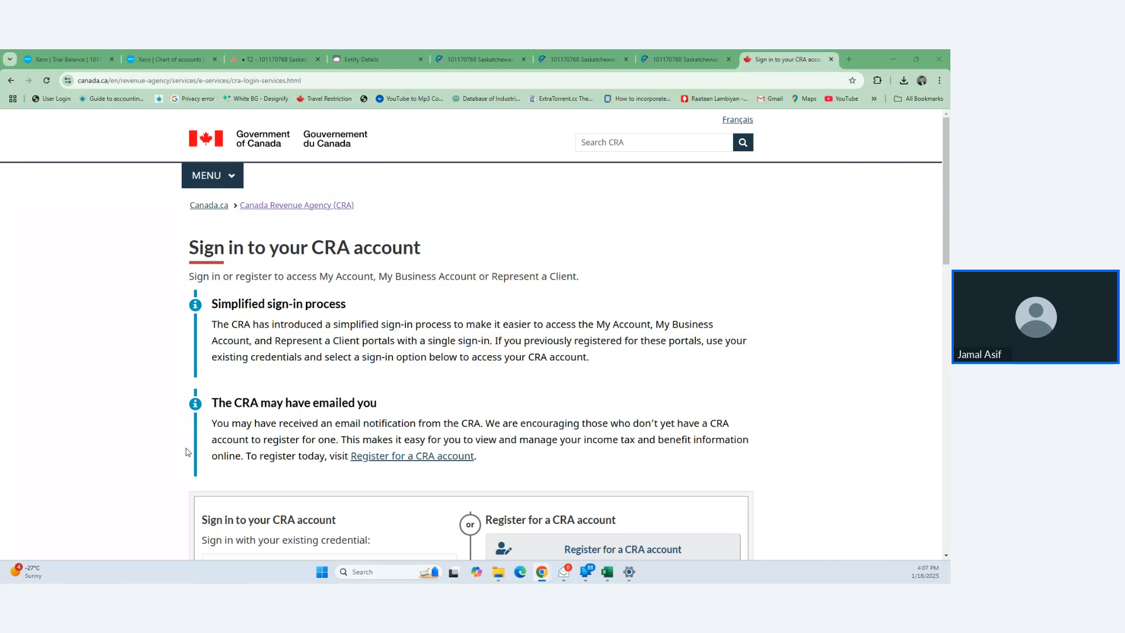
- Sign in to CRA and open the representative account, then view the client's Asana T2 task
{"action": "scroll", "coordinate": [265, 453], "scroll_direction": "down", "scroll_amount": 3}
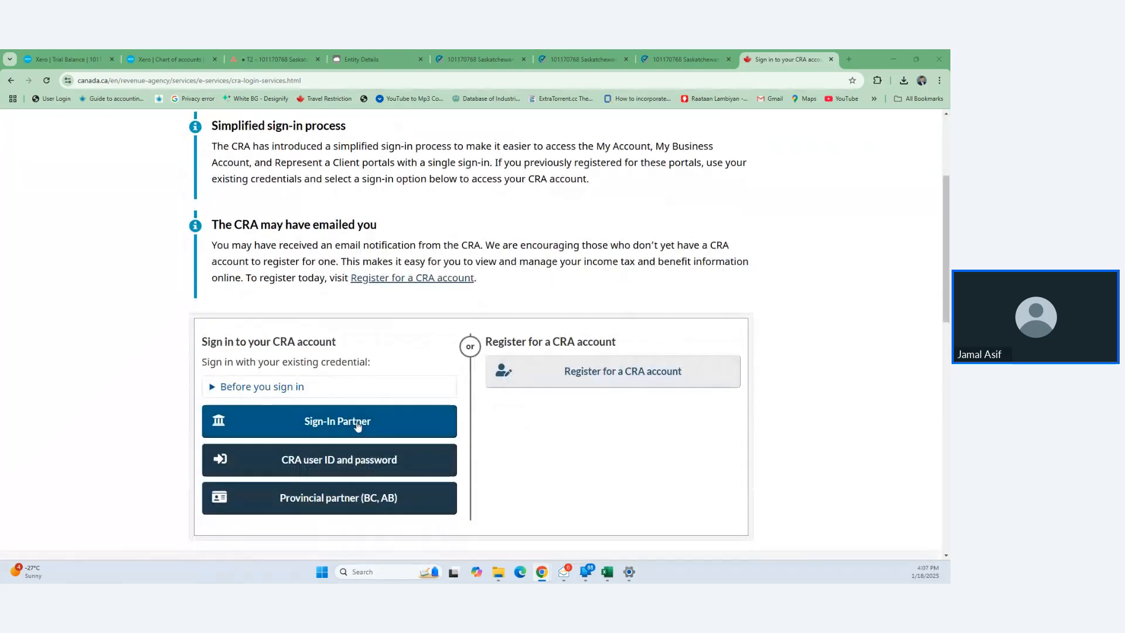
{"action": "left_click", "coordinate": [368, 460]}
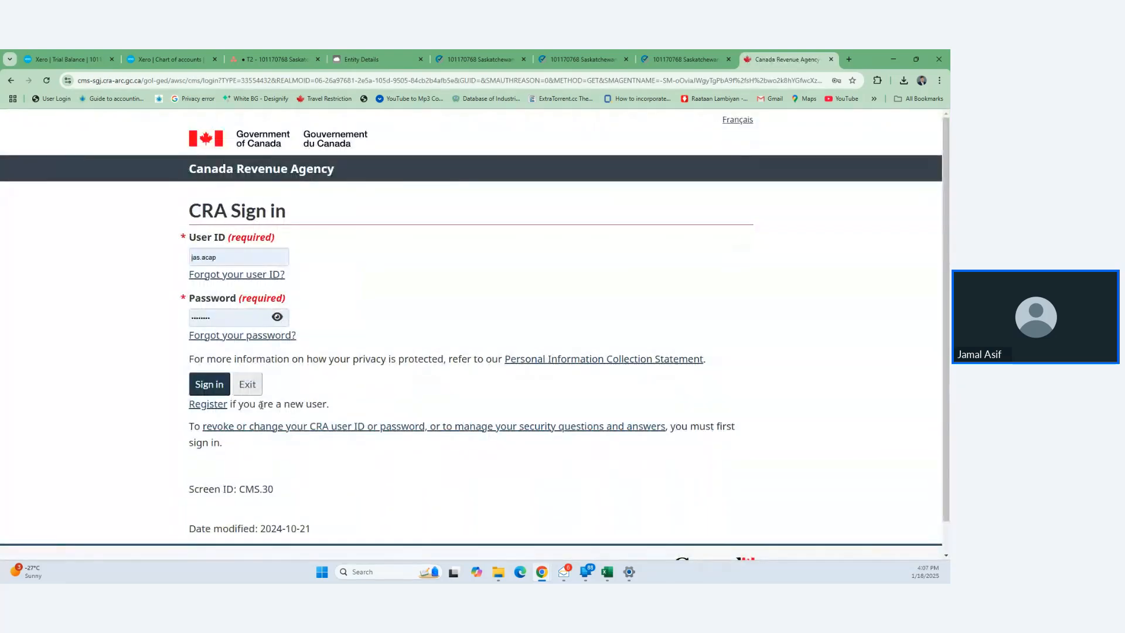
{"action": "left_click", "coordinate": [211, 386]}
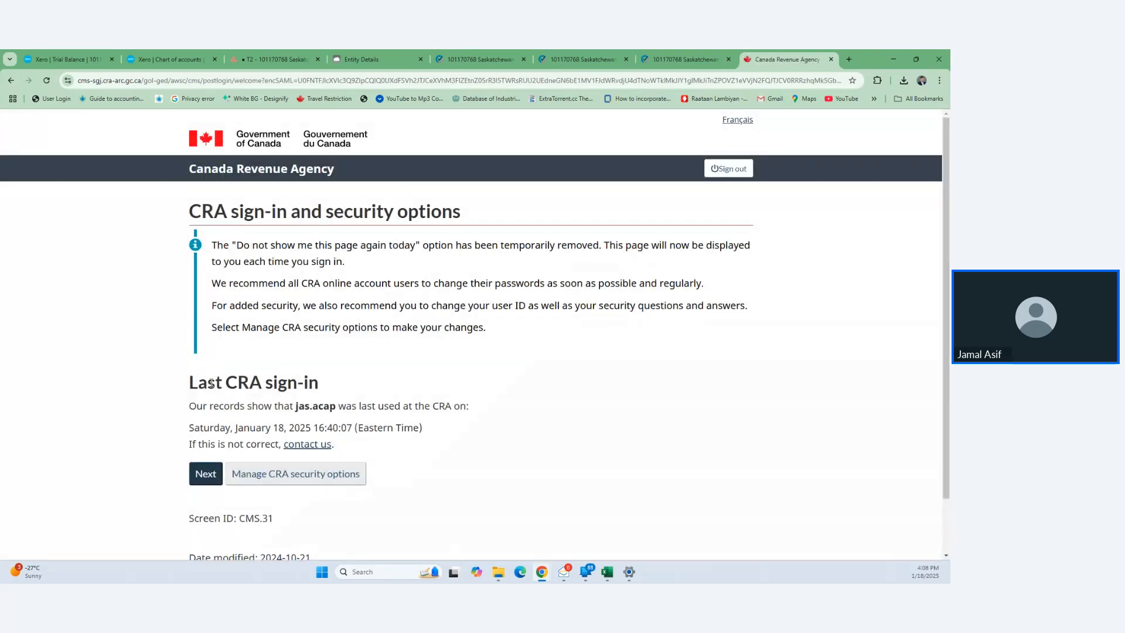
{"action": "left_click", "coordinate": [205, 478]}
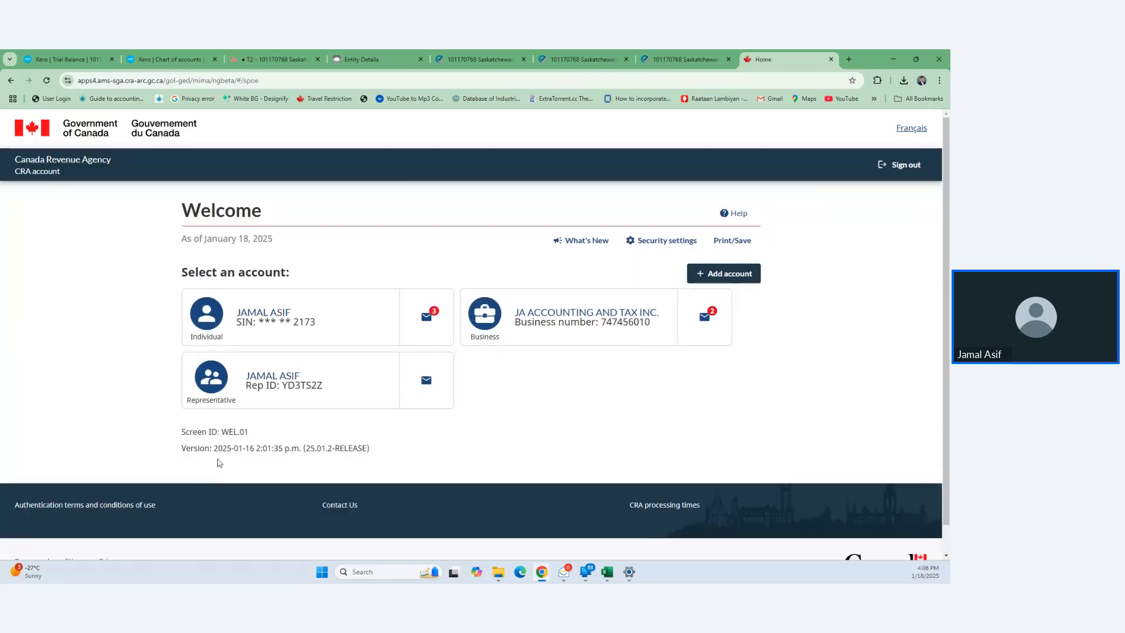
{"action": "left_click", "coordinate": [314, 381]}
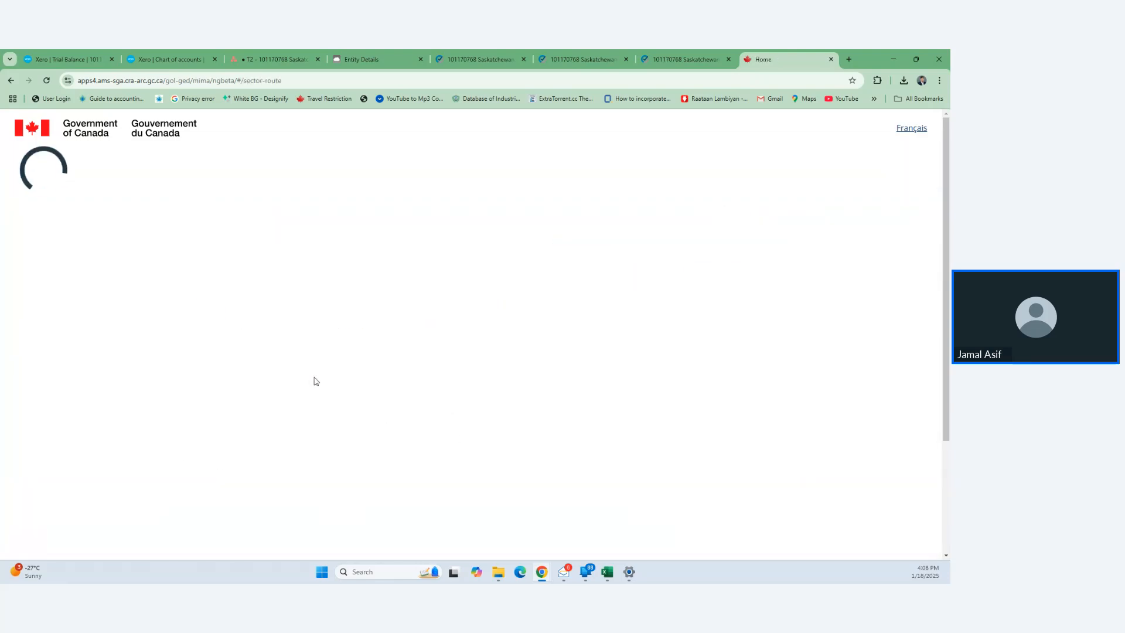
{"action": "left_click", "coordinate": [293, 57]}
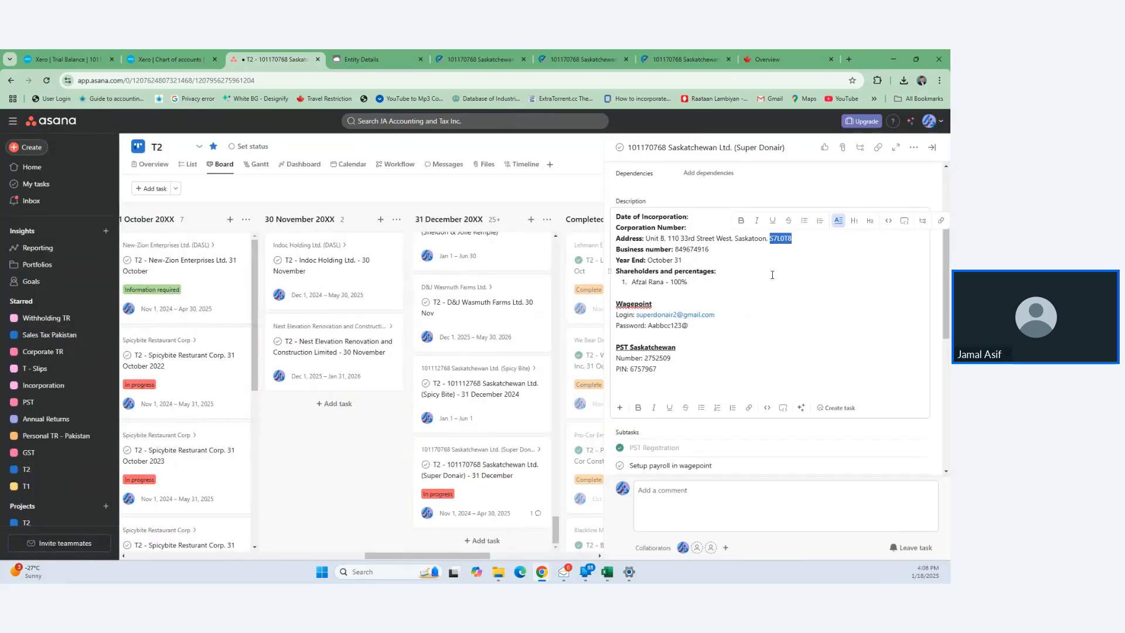
- Copy the corporation's business number from the Asana task description and return to CRA
{"action": "scroll", "coordinate": [750, 319], "scroll_direction": "up", "scroll_amount": 2}
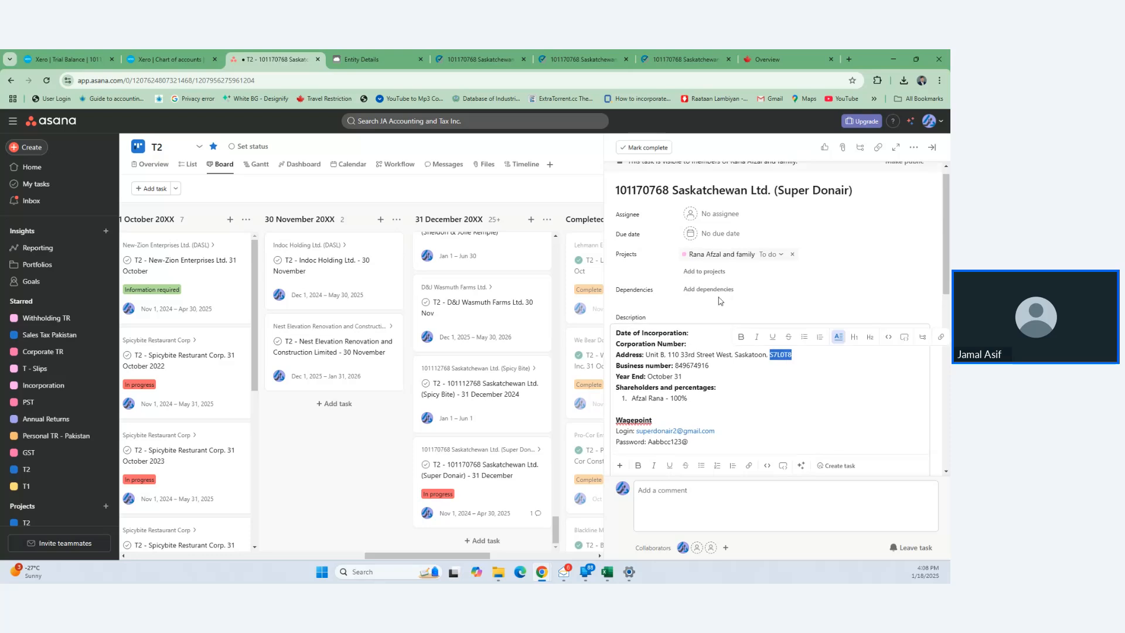
{"action": "left_click_drag", "start_coordinate": [712, 365], "coordinate": [677, 366]}
{"action": "key", "text": "ctrl+c"}
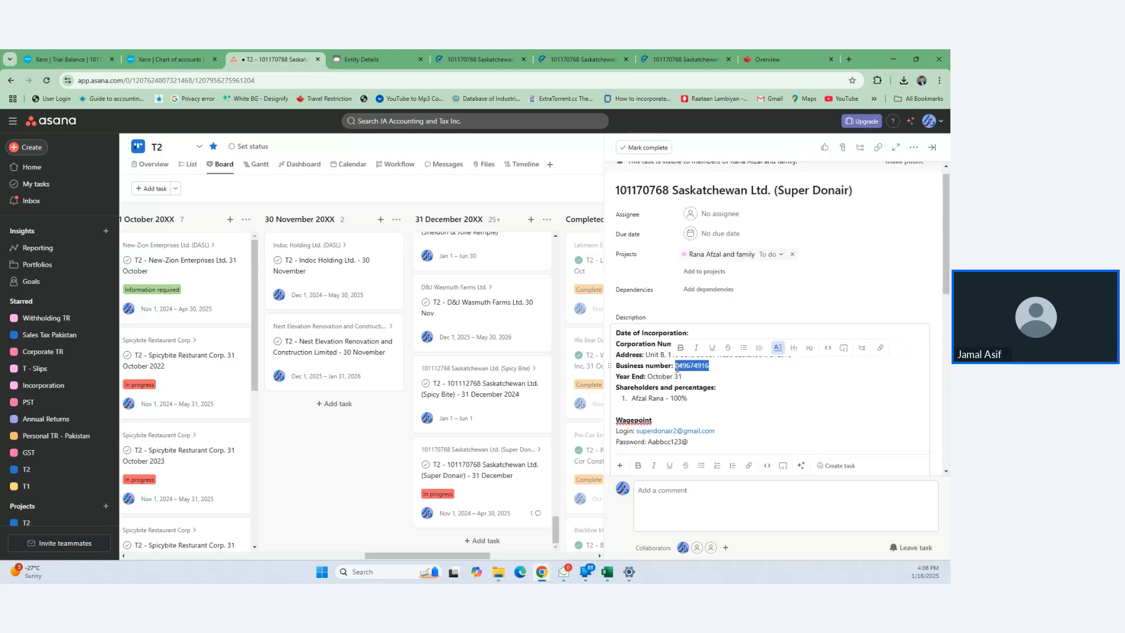
{"action": "left_click", "coordinate": [779, 59]}
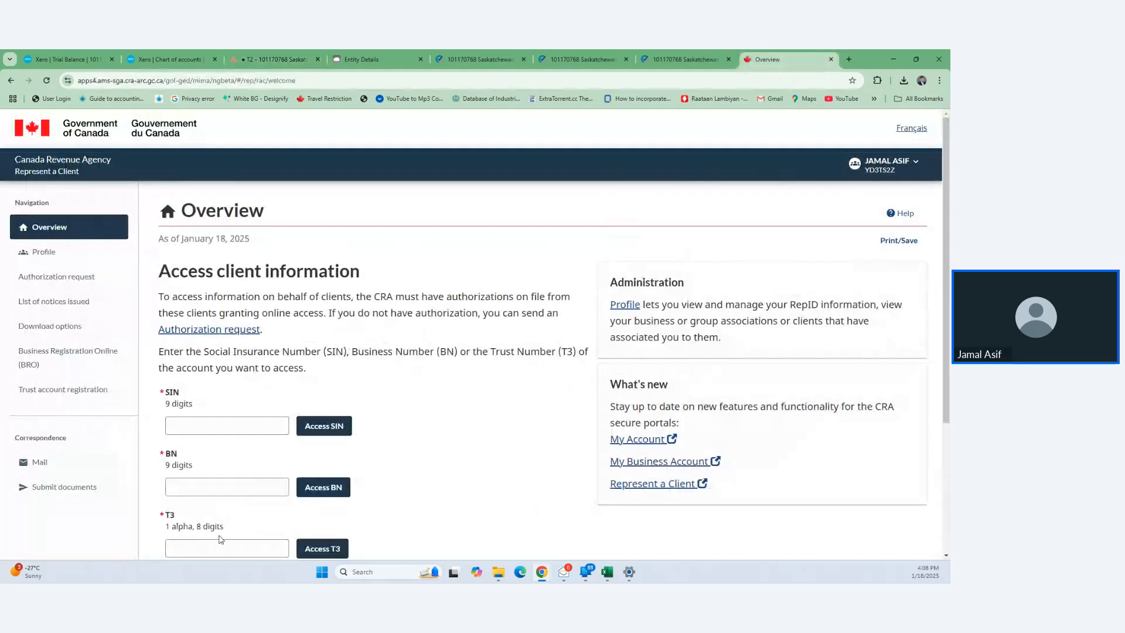
- Access the client corporation's business account by pasting its business number
{"action": "left_click", "coordinate": [221, 425]}
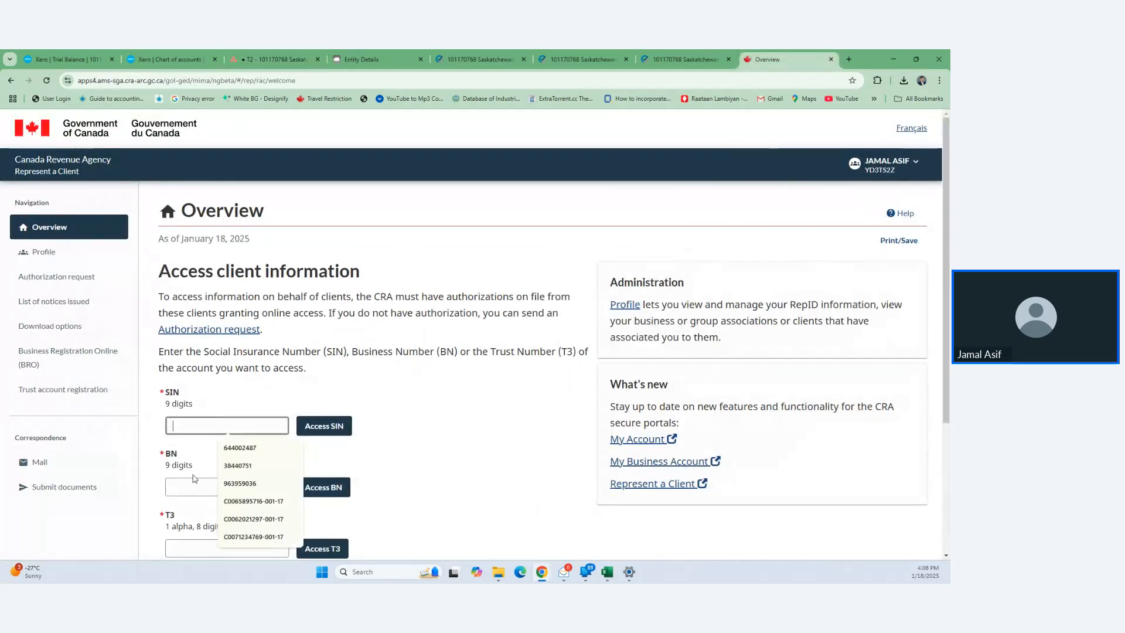
{"action": "left_click", "coordinate": [187, 492]}
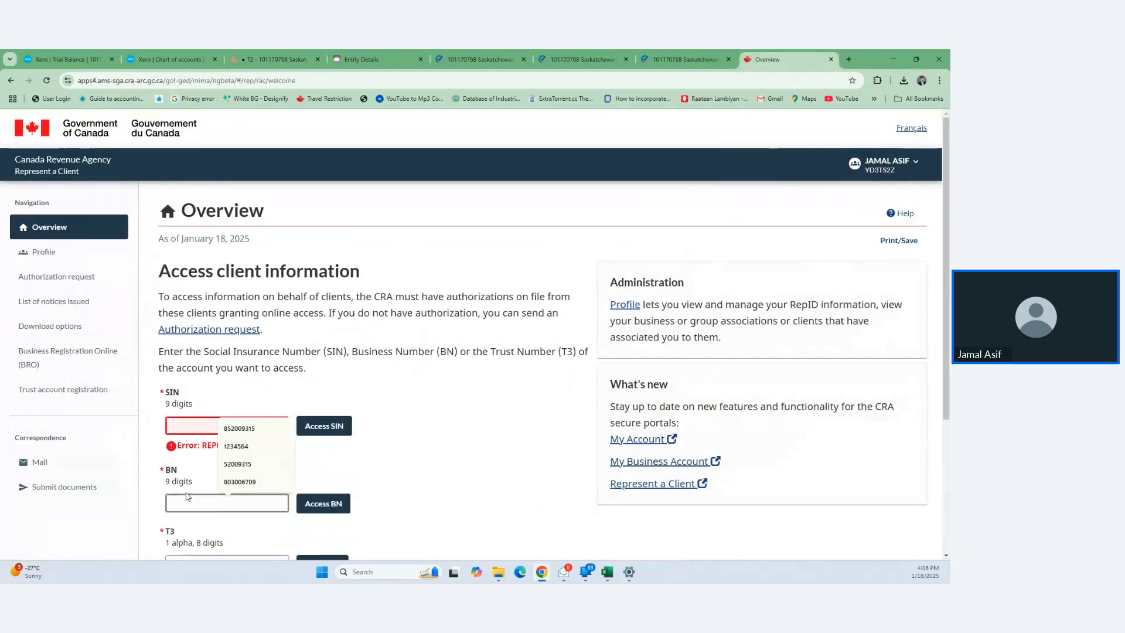
{"action": "key", "text": "ctrl+v"}
{"action": "left_click", "coordinate": [319, 504]}
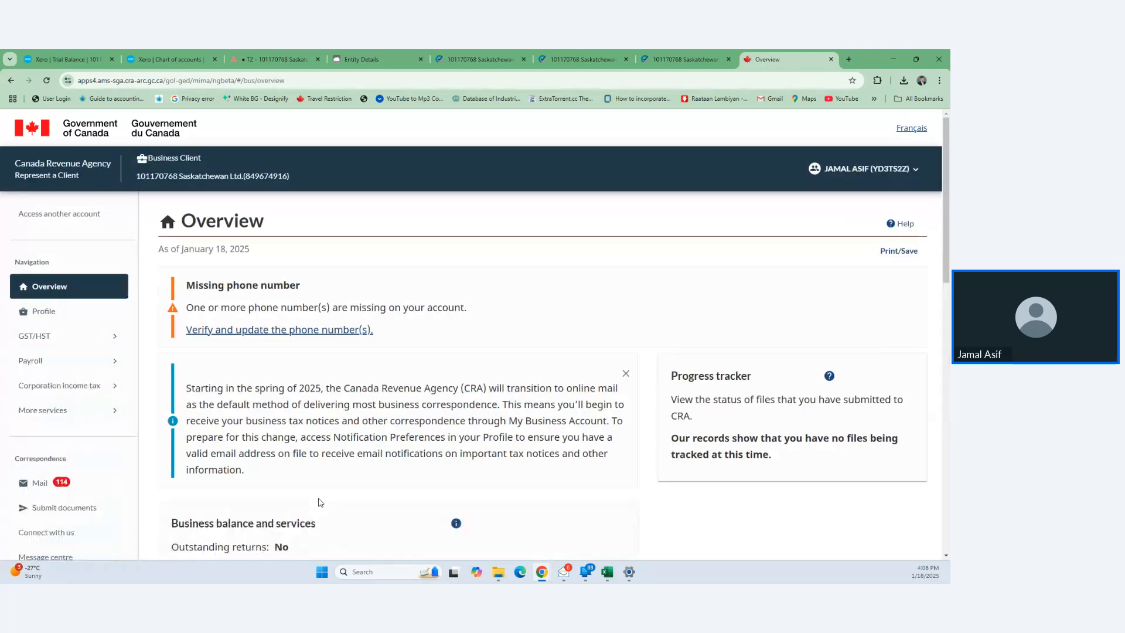
- Review the client's CRA mail: the 2024-11-21 statement of account and Canada Carbon Rebate notice
{"action": "scroll", "coordinate": [320, 502], "scroll_direction": "down", "scroll_amount": 15}
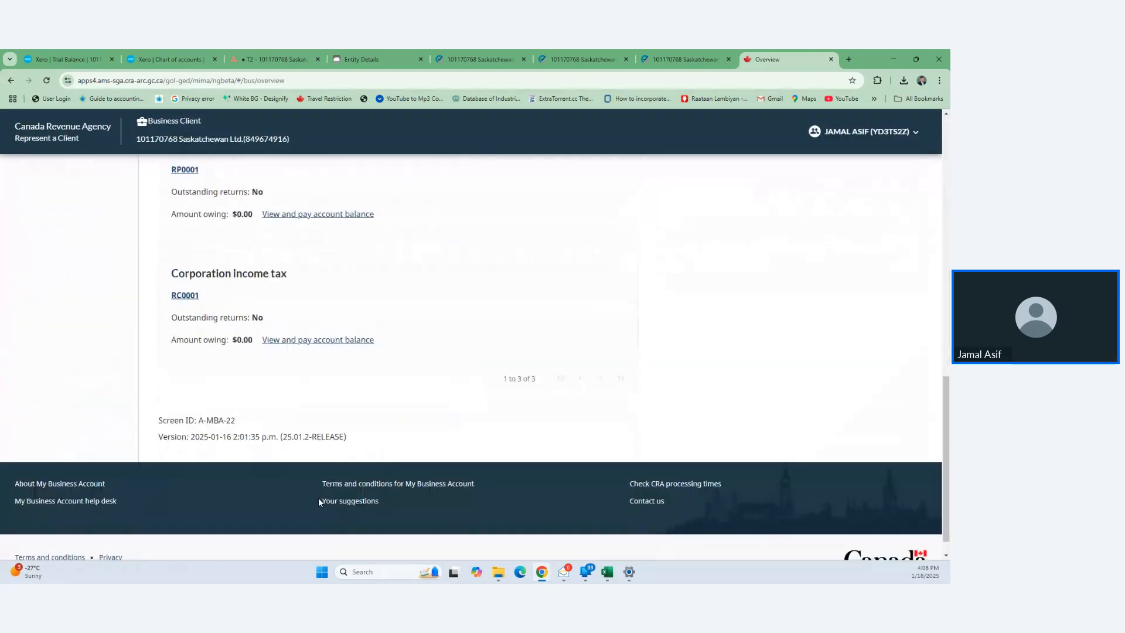
{"action": "scroll", "coordinate": [319, 501], "scroll_direction": "up", "scroll_amount": 10}
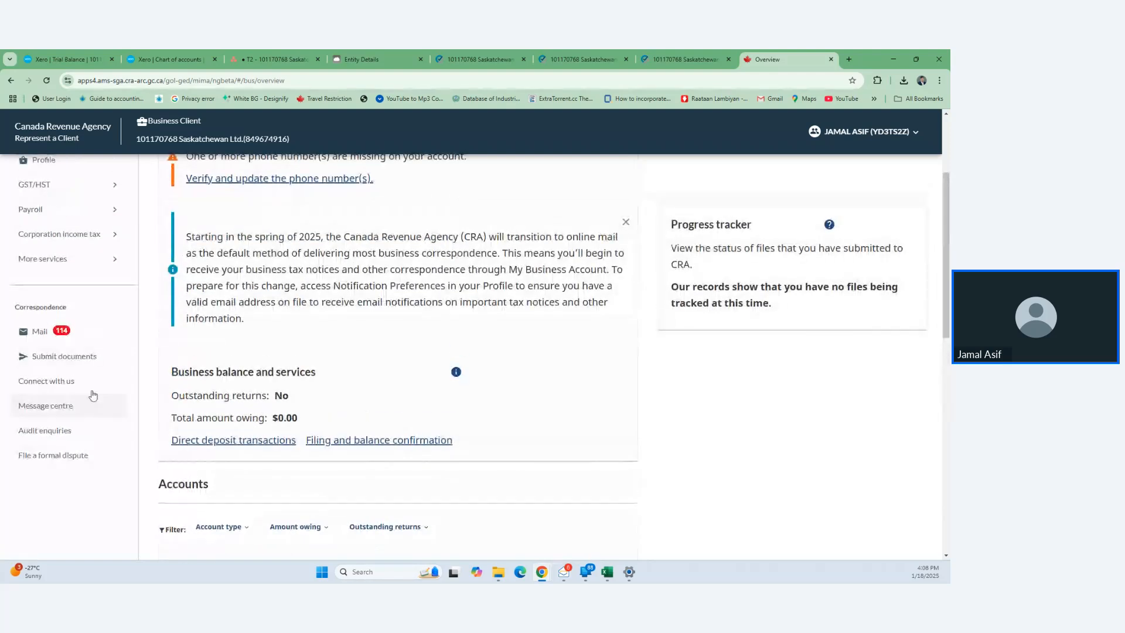
{"action": "left_click", "coordinate": [40, 331]}
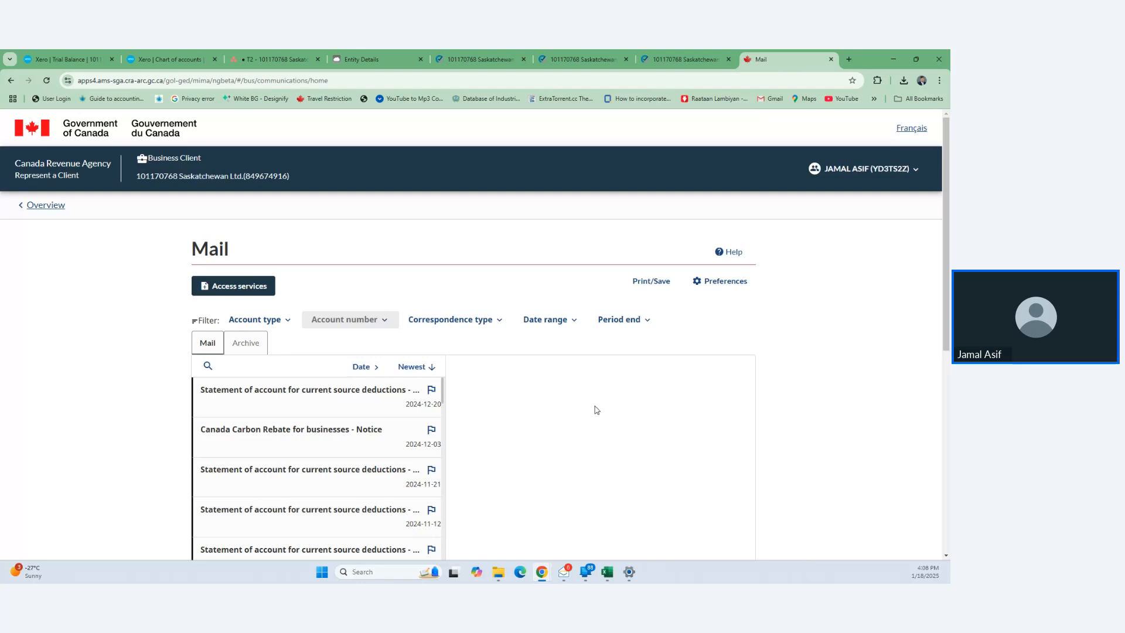
{"action": "scroll", "coordinate": [603, 411], "scroll_direction": "down", "scroll_amount": 1}
{"action": "scroll", "coordinate": [603, 410], "scroll_direction": "down", "scroll_amount": 2}
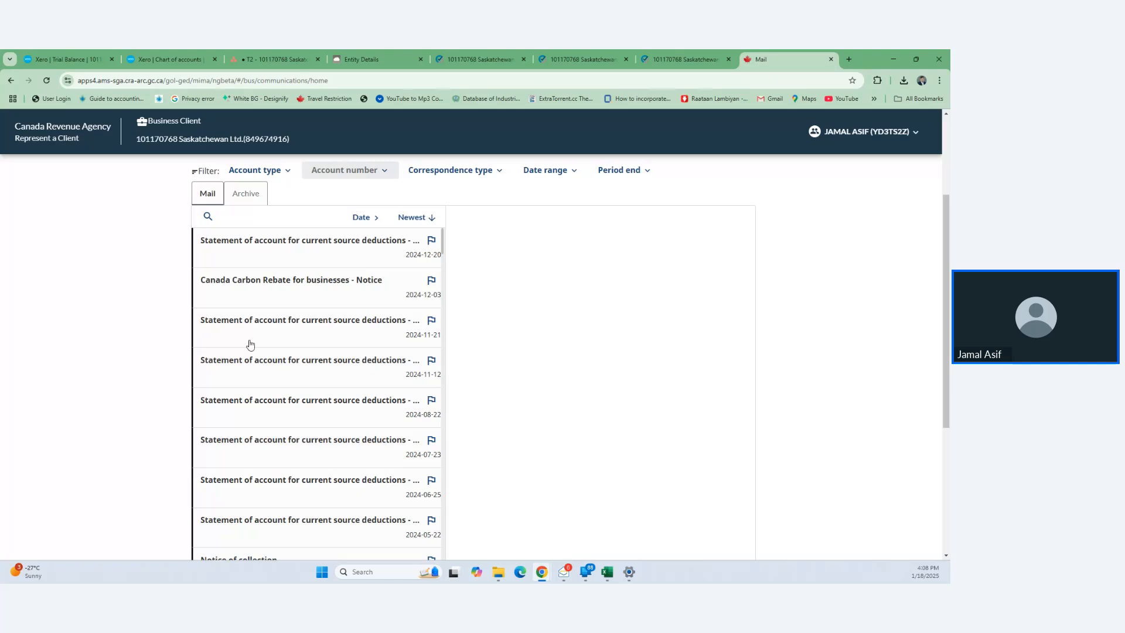
{"action": "left_click", "coordinate": [316, 324]}
{"action": "scroll", "coordinate": [573, 367], "scroll_direction": "down", "scroll_amount": 3}
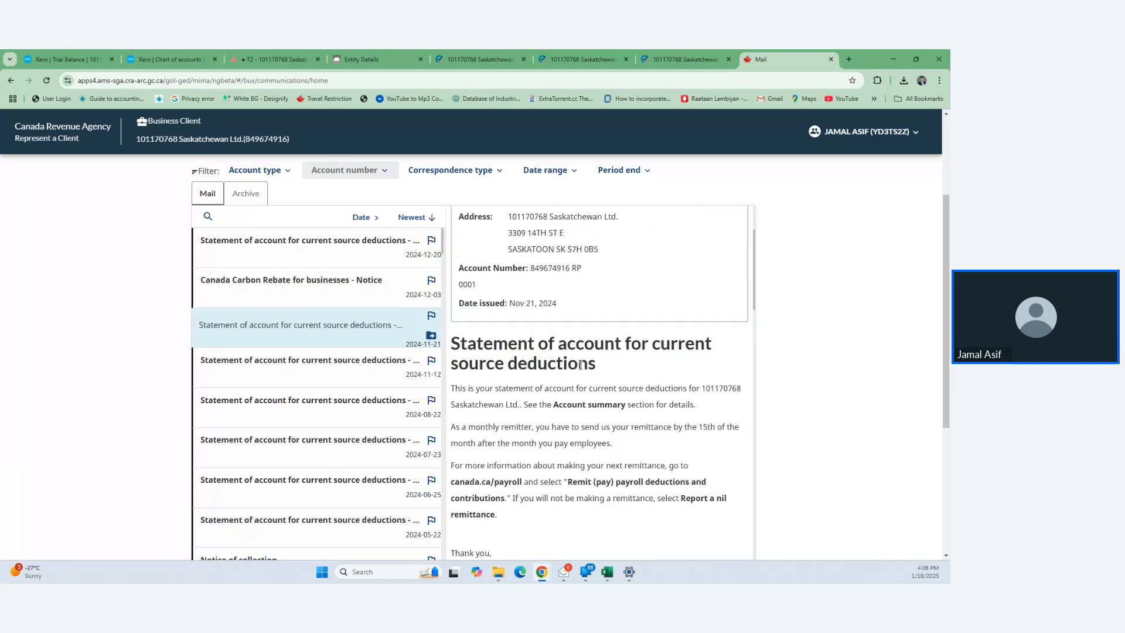
{"action": "scroll", "coordinate": [580, 366], "scroll_direction": "down", "scroll_amount": 5}
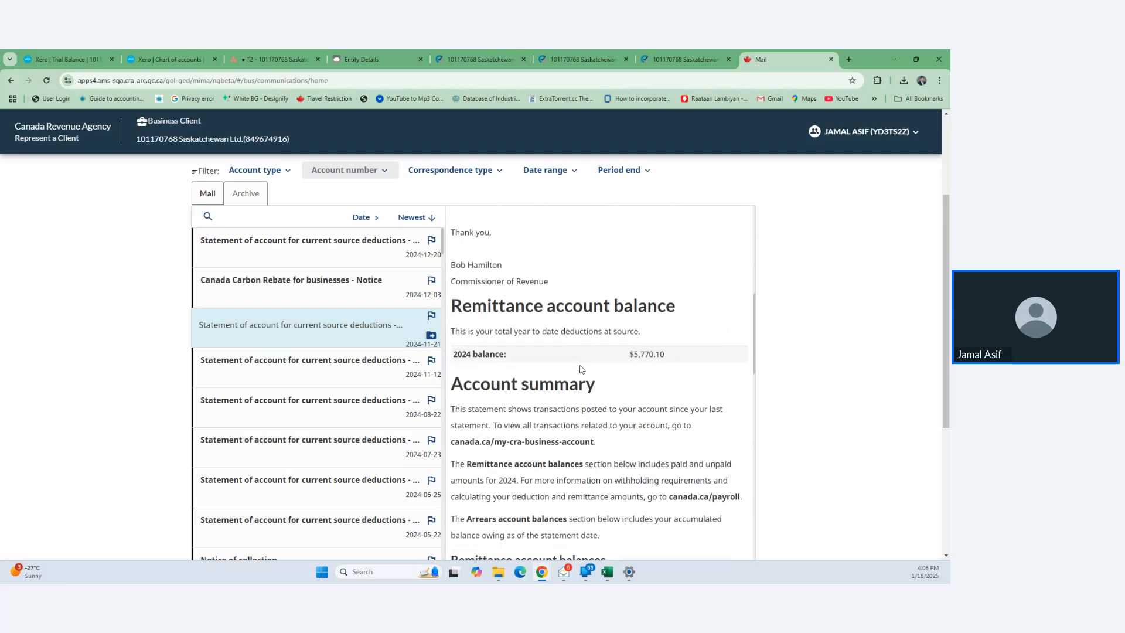
{"action": "scroll", "coordinate": [581, 369], "scroll_direction": "down", "scroll_amount": 7}
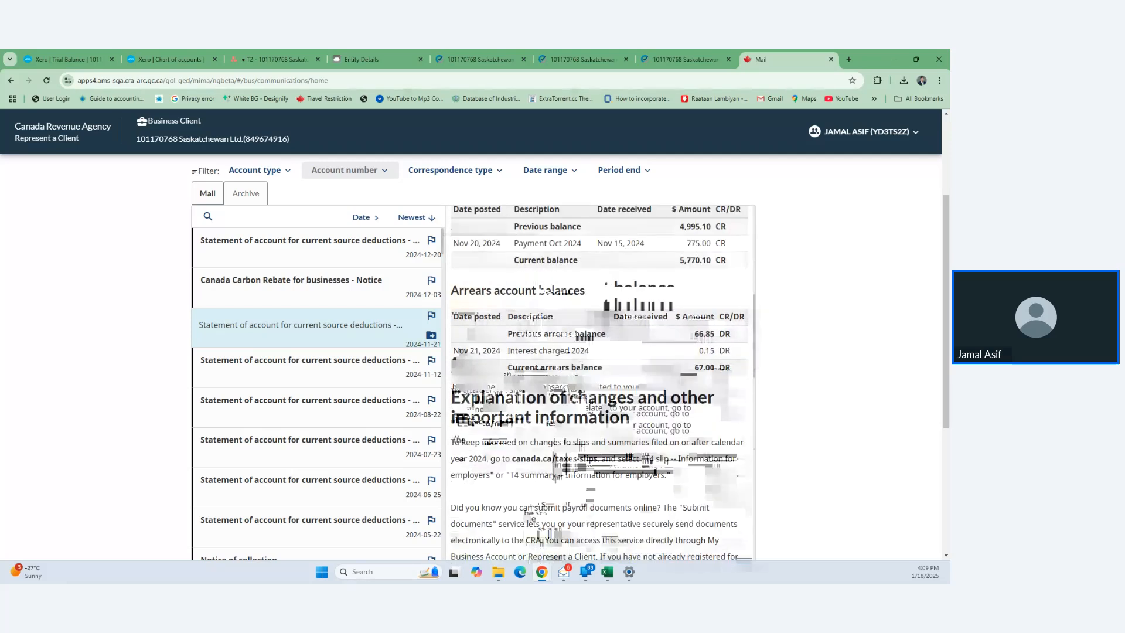
{"action": "scroll", "coordinate": [581, 364], "scroll_direction": "down", "scroll_amount": 5}
{"action": "scroll", "coordinate": [580, 365], "scroll_direction": "up", "scroll_amount": 3}
{"action": "left_click", "coordinate": [343, 302]}
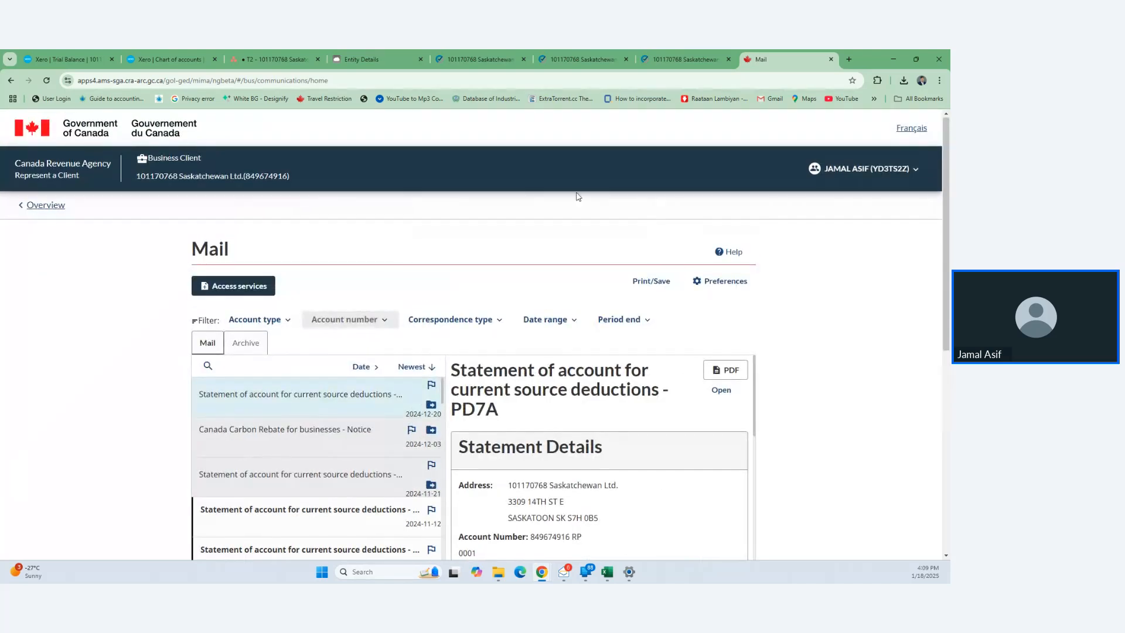
- Return to the client's business Overview showing $0.00 corporation income tax owing
{"action": "left_click", "coordinate": [684, 59]}
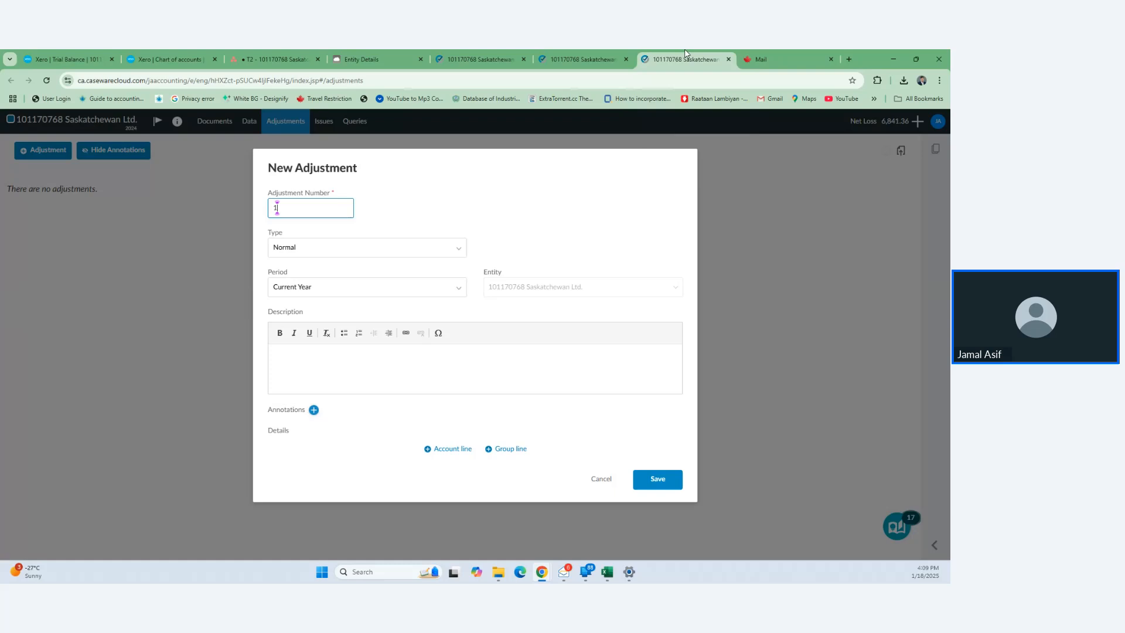
{"action": "left_click", "coordinate": [764, 56]}
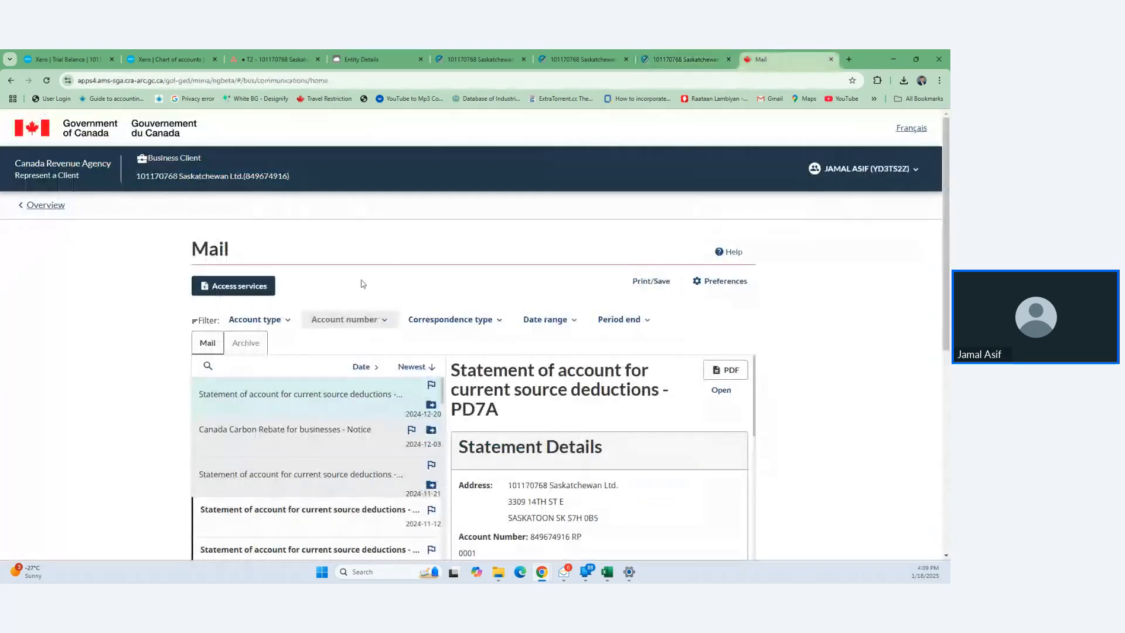
{"action": "left_click", "coordinate": [41, 205]}
{"action": "scroll", "coordinate": [202, 380], "scroll_direction": "down", "scroll_amount": 10}
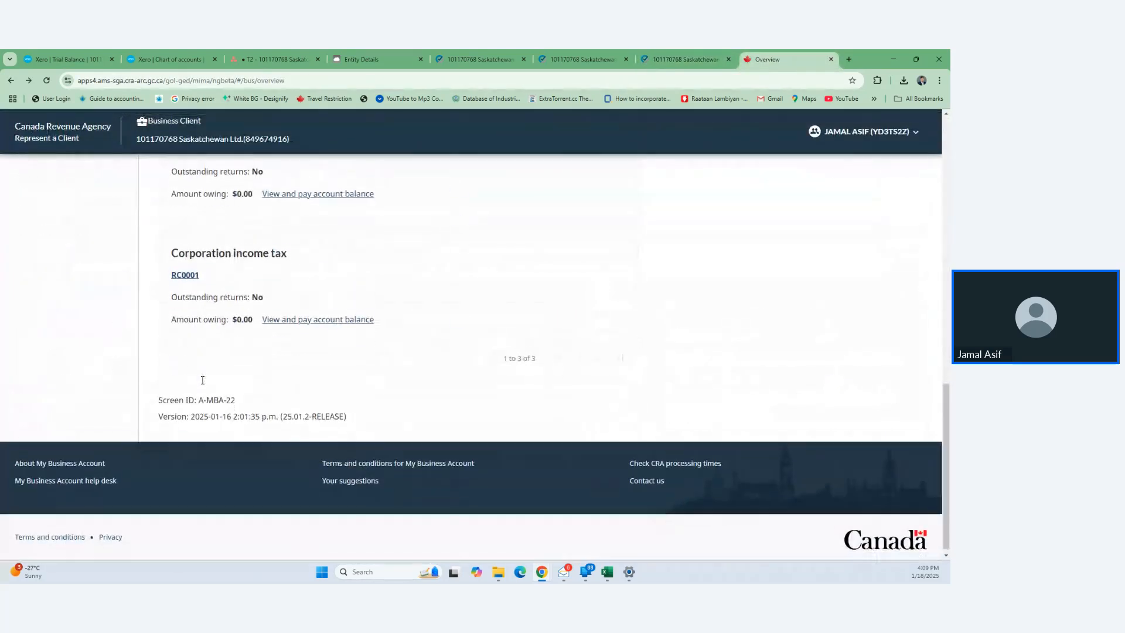
- Review the Schedule 100 balance sheet of the assessed 2023-12-31 corporation income tax return
{"action": "left_click", "coordinate": [186, 274]}
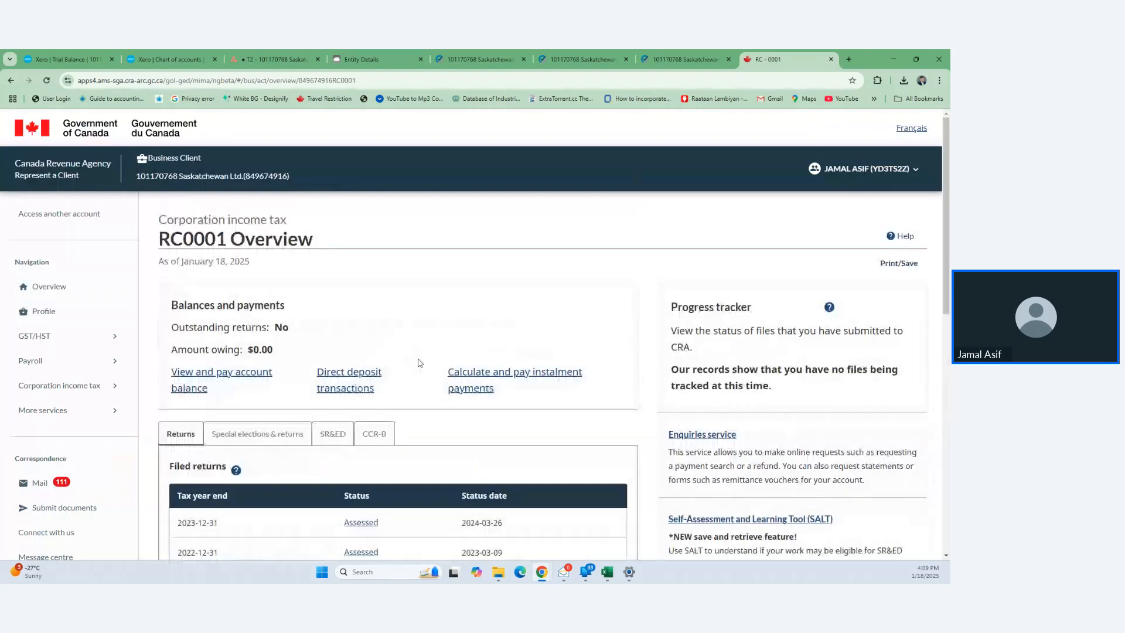
{"action": "scroll", "coordinate": [420, 362], "scroll_direction": "down", "scroll_amount": 4}
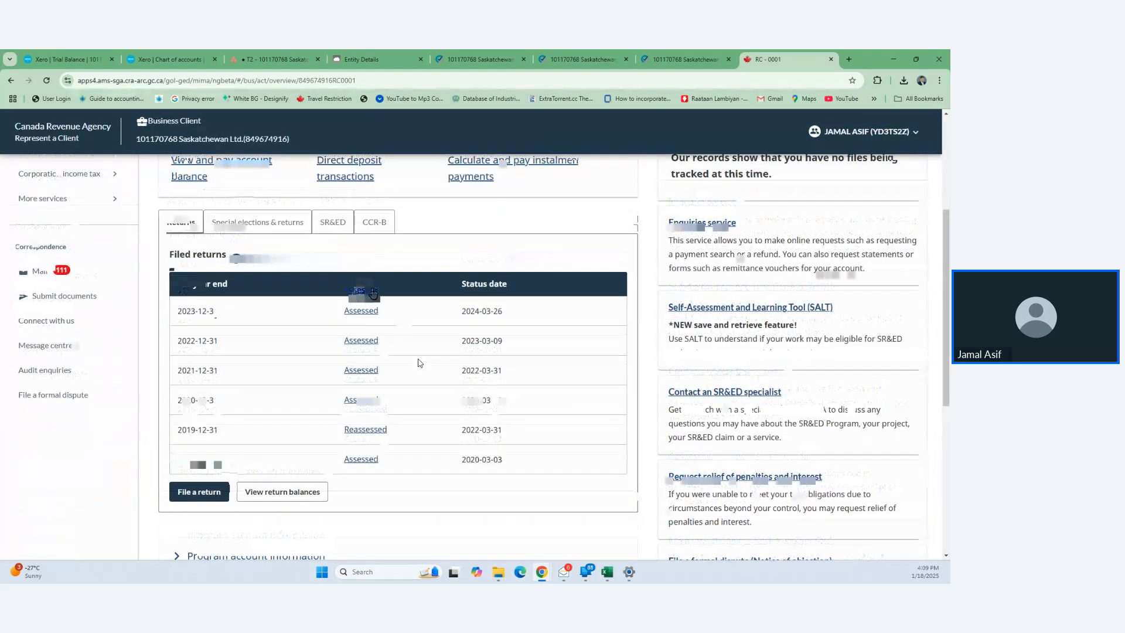
{"action": "left_click", "coordinate": [373, 292]}
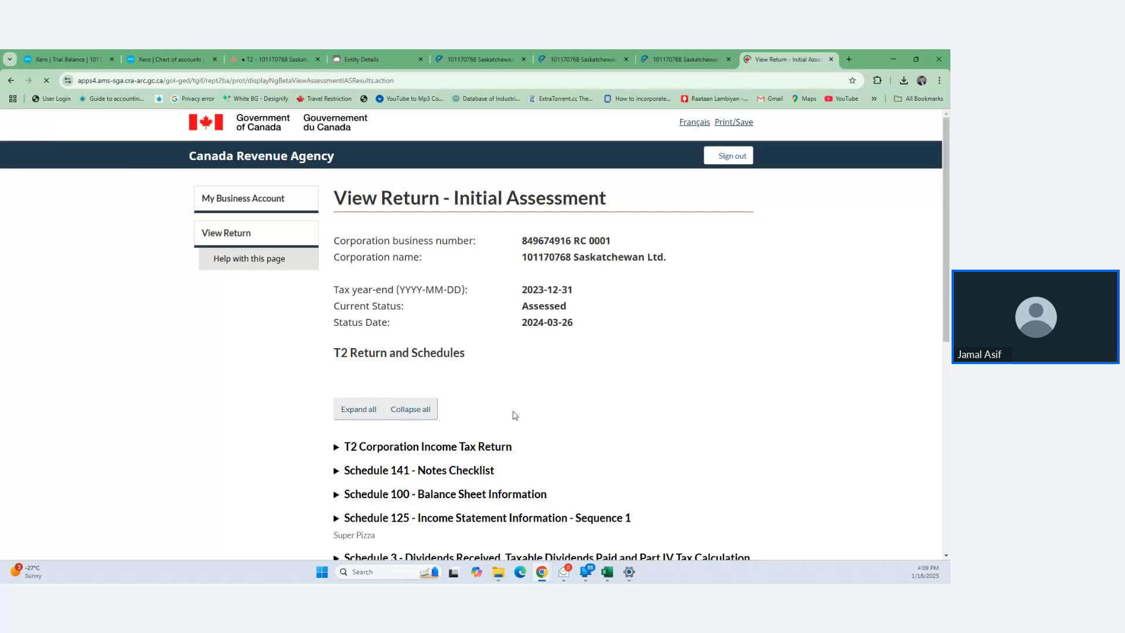
{"action": "scroll", "coordinate": [514, 415], "scroll_direction": "down", "scroll_amount": 3}
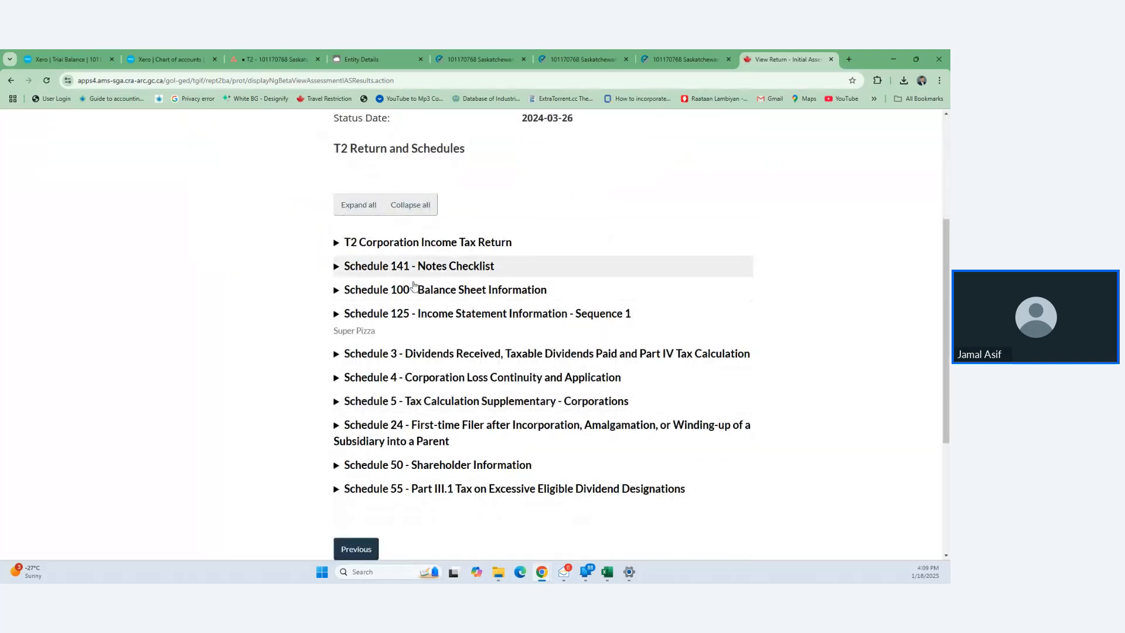
{"action": "left_click", "coordinate": [337, 290]}
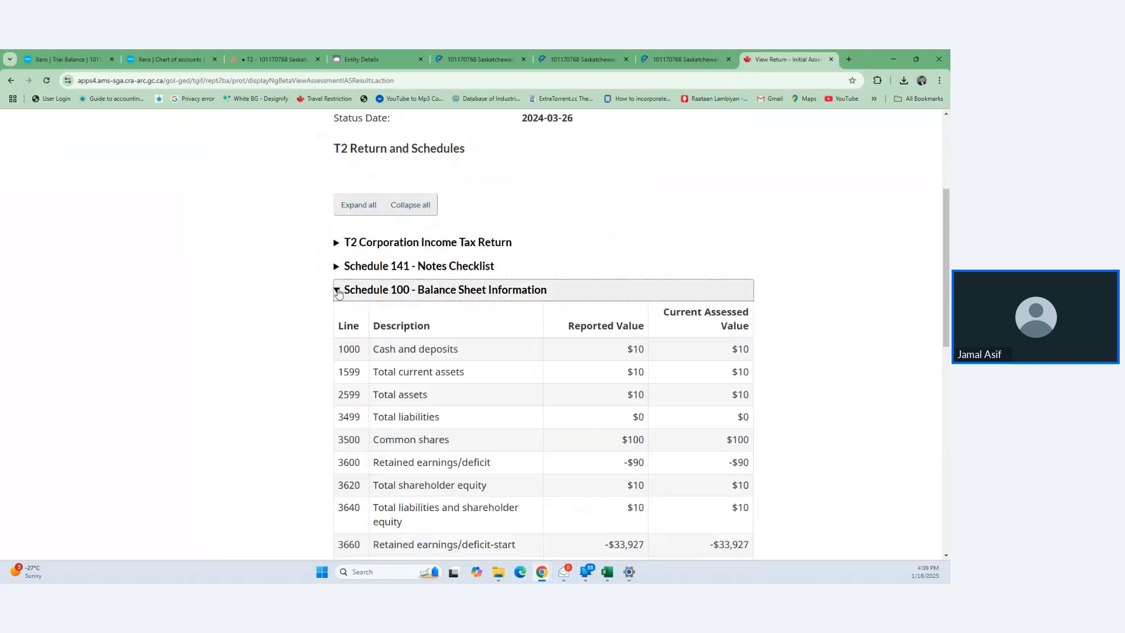
{"action": "scroll", "coordinate": [498, 369], "scroll_direction": "down", "scroll_amount": 1}
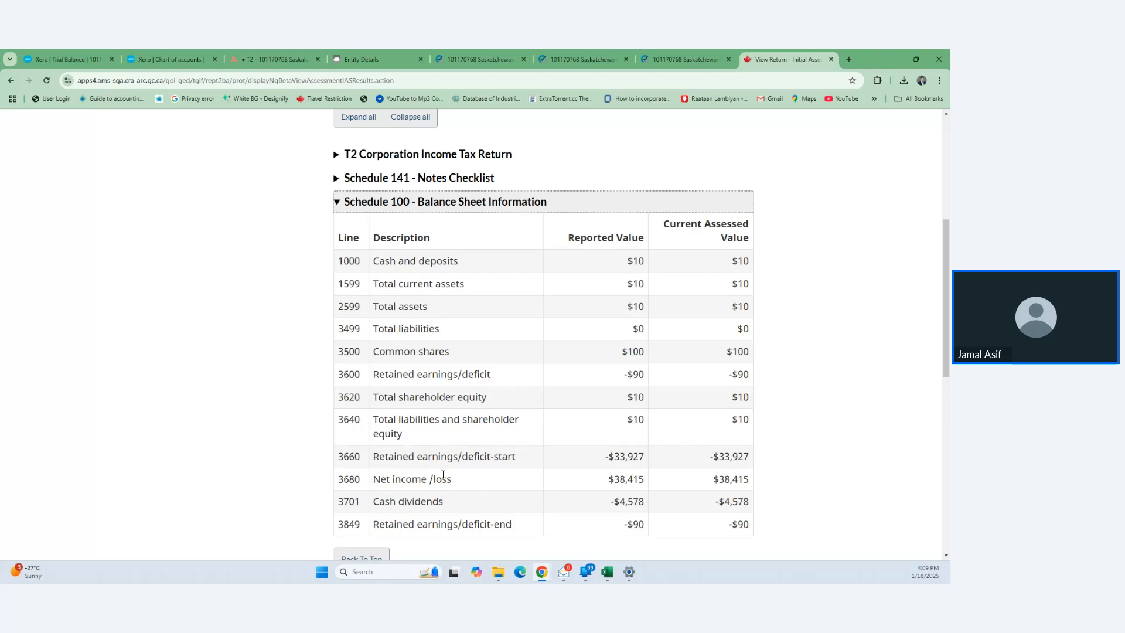
{"action": "scroll", "coordinate": [443, 474], "scroll_direction": "down", "scroll_amount": 1}
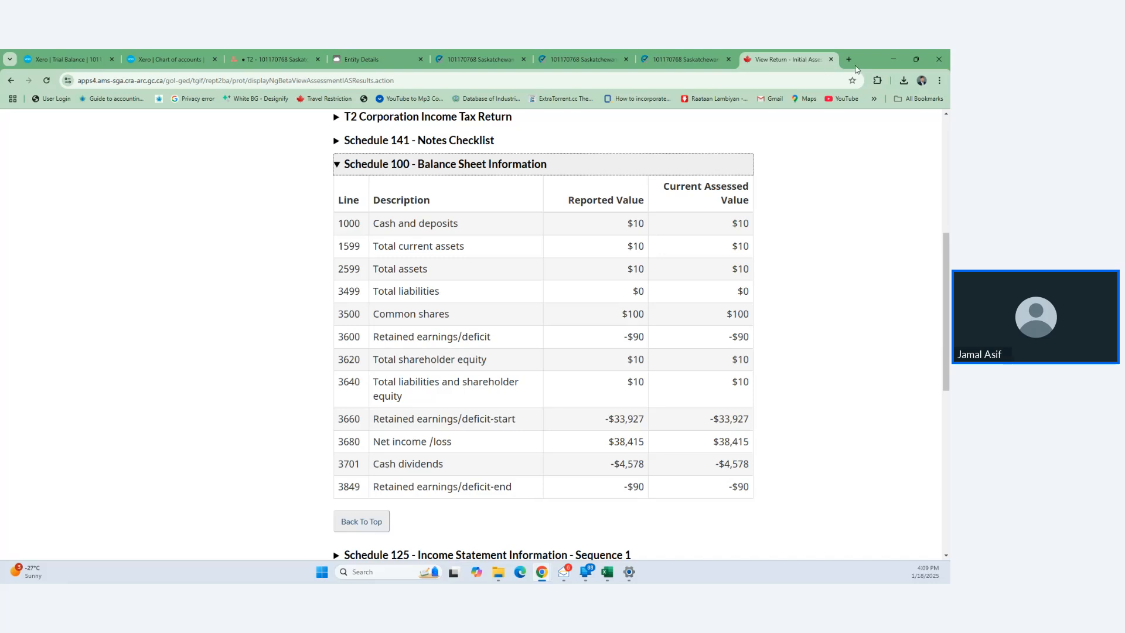
{"action": "left_click", "coordinate": [494, 52]}
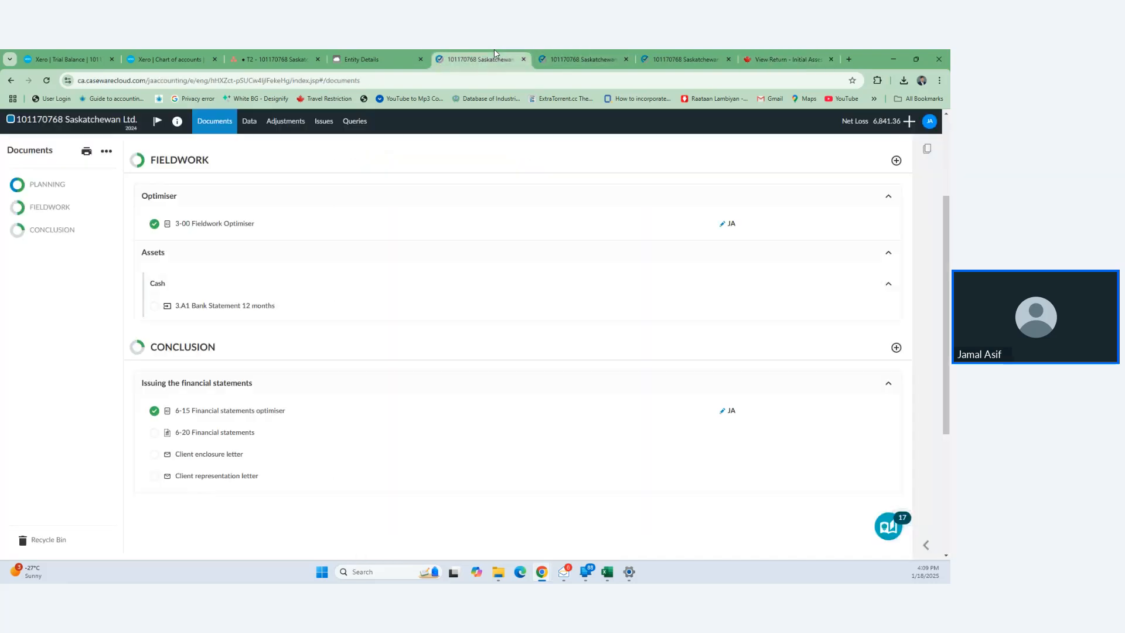
- Start a new adjustment described as adding share capital of the company
{"action": "left_click", "coordinate": [576, 56]}
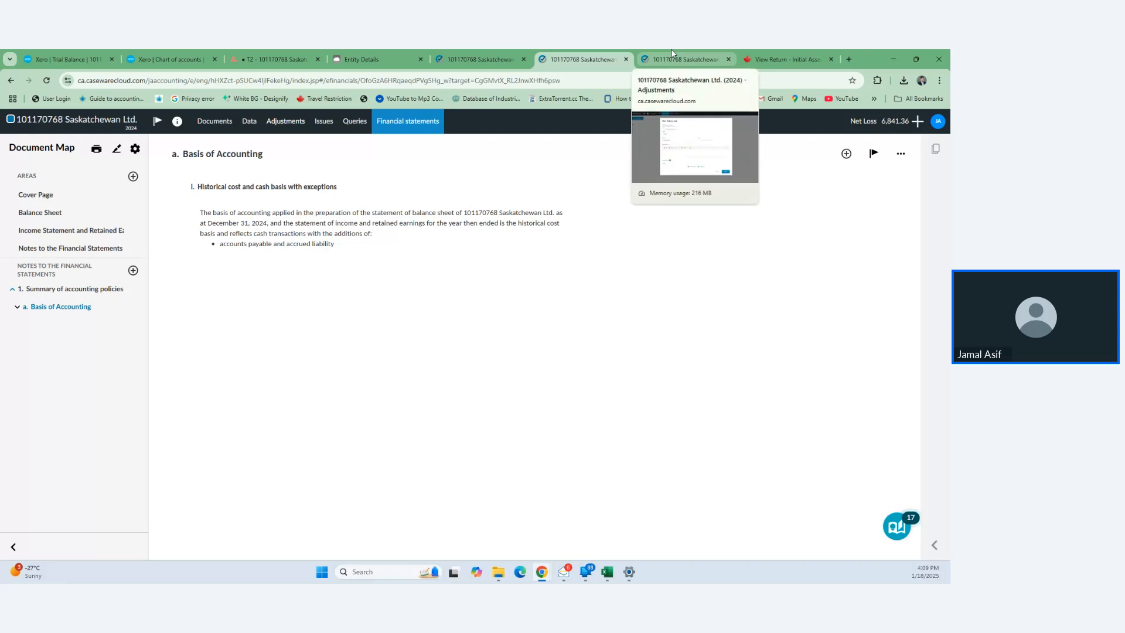
{"action": "left_click", "coordinate": [672, 53]}
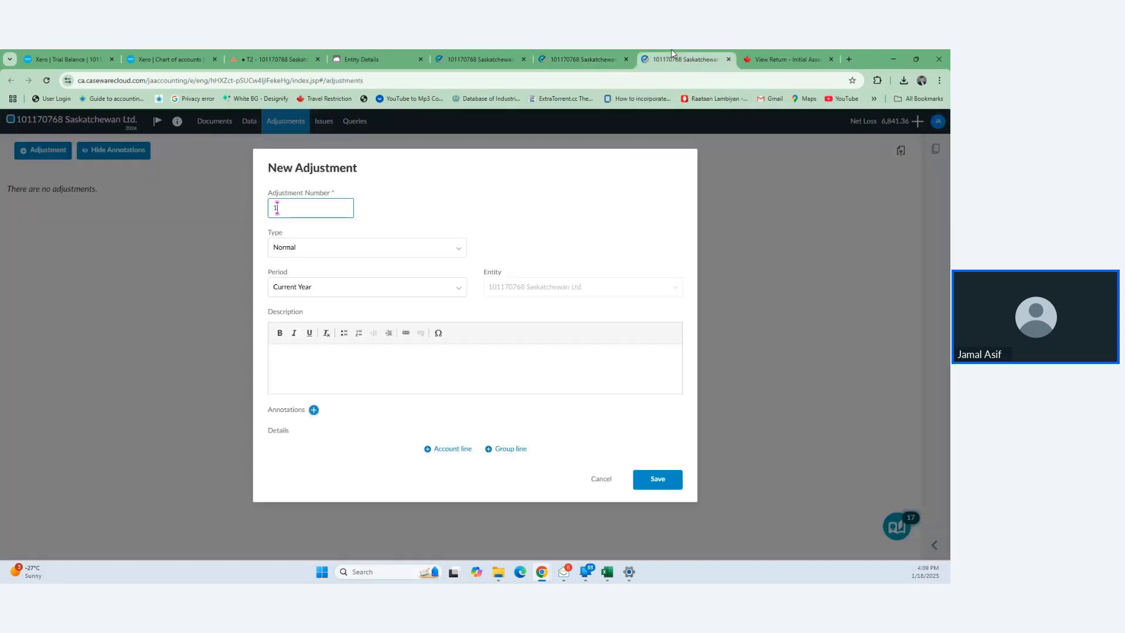
{"action": "left_click", "coordinate": [360, 368]}
{"action": "type", "text": "To"}
{"action": "type", "text": "add share"}
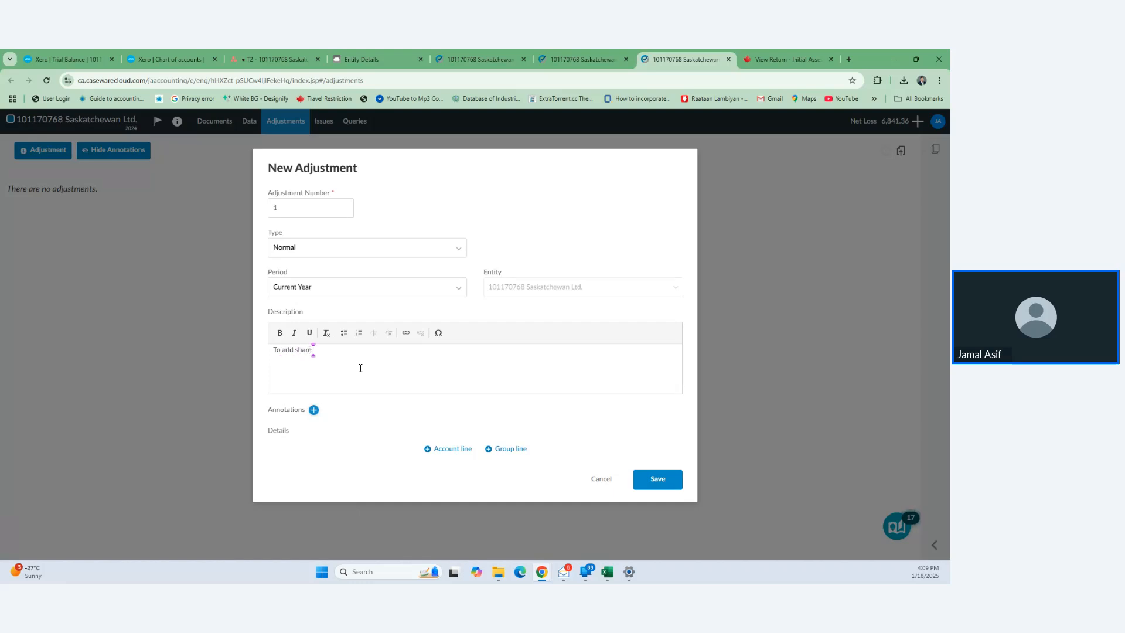
{"action": "type", "text": " capital of the company."}
- Add an adjustment line for 880 Shareholder loan of 100.00
{"action": "left_click", "coordinate": [462, 449]}
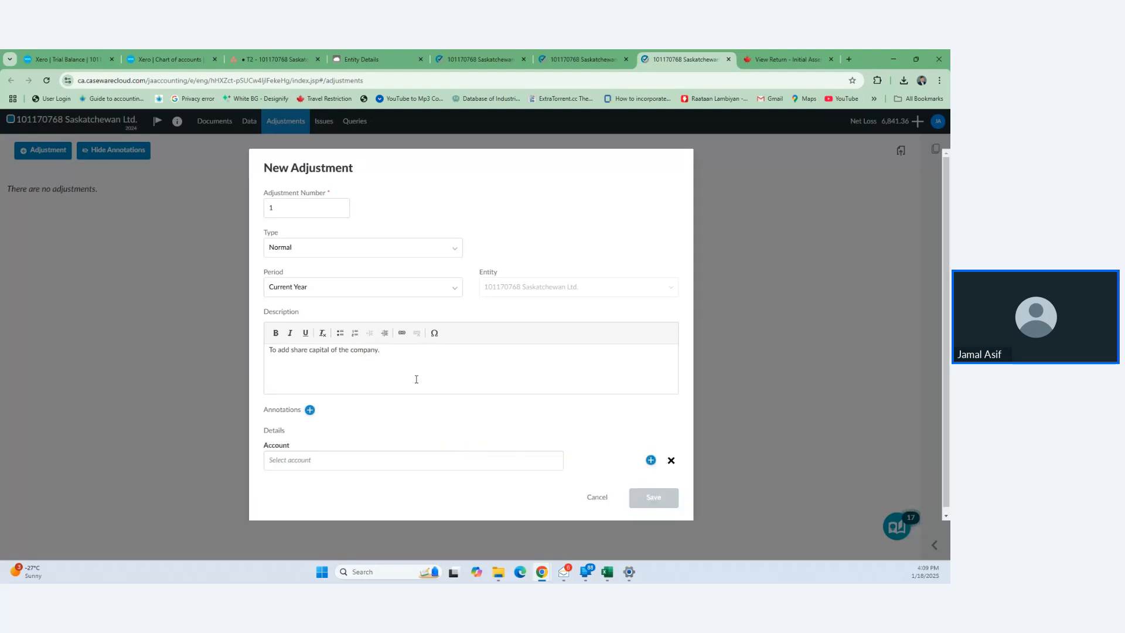
{"action": "left_click", "coordinate": [381, 456]}
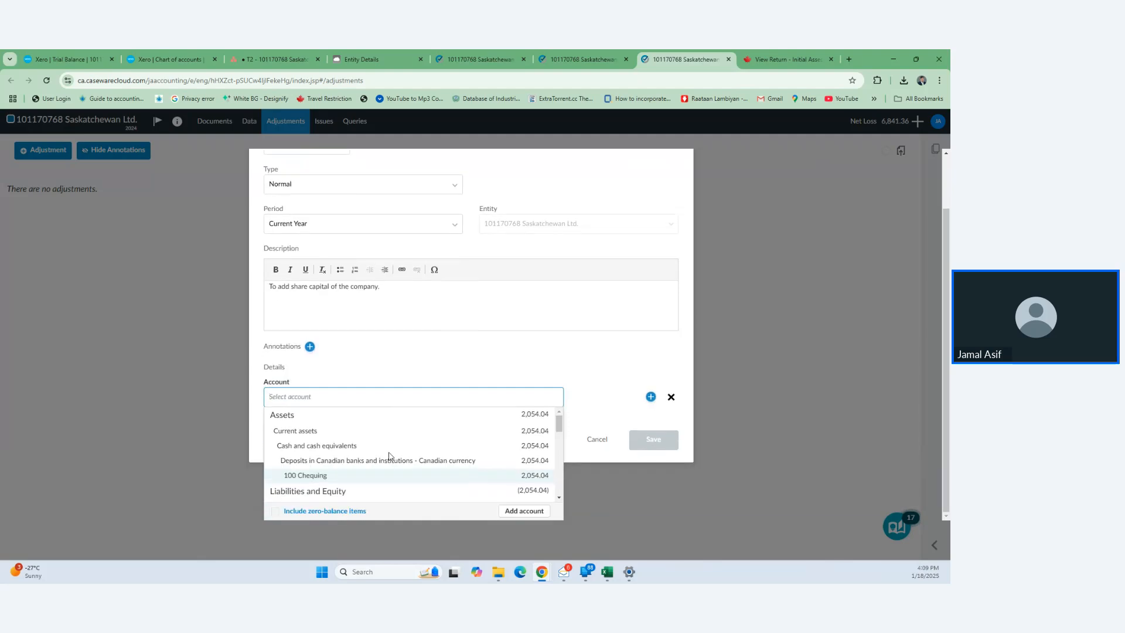
{"action": "type", "text": "Share"}
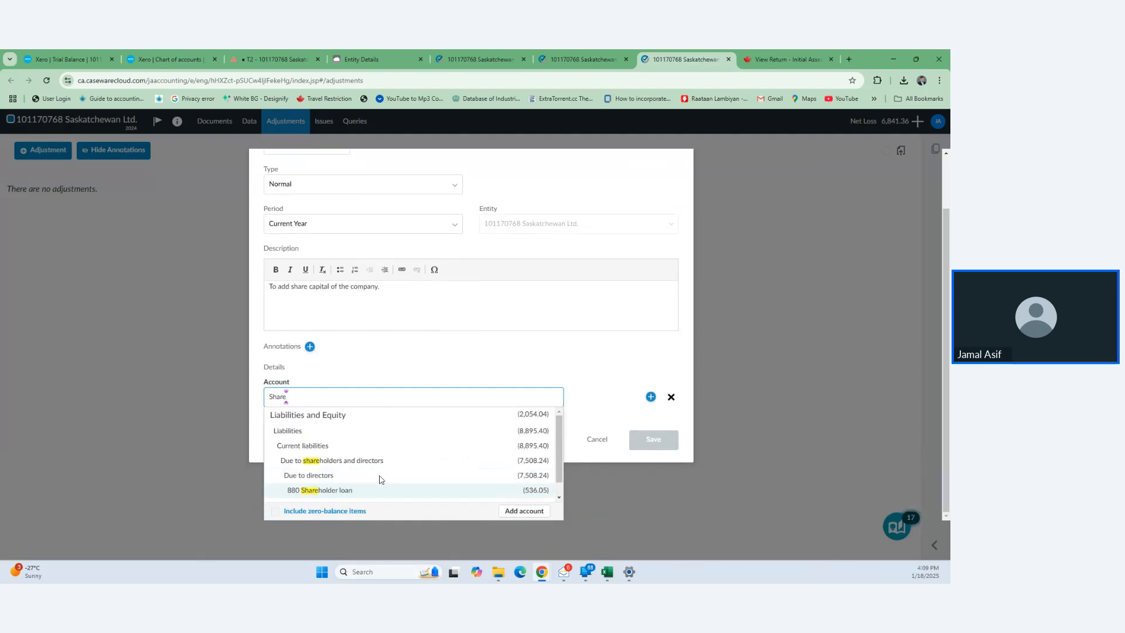
{"action": "left_click", "coordinate": [374, 490]}
{"action": "left_click", "coordinate": [621, 440]}
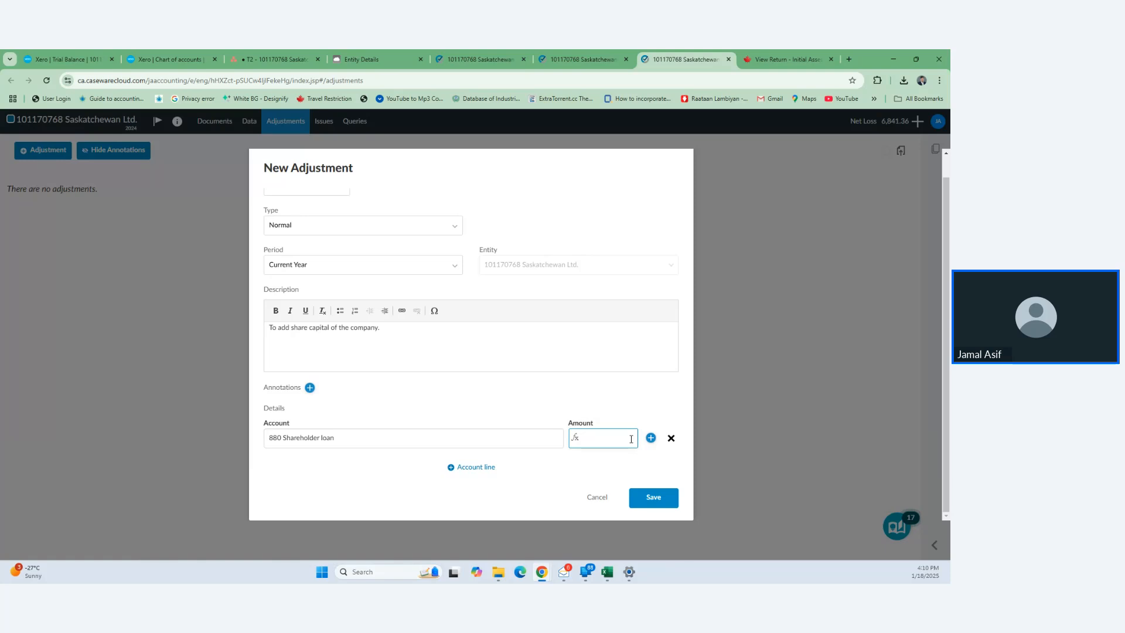
{"action": "type", "text": "100"}
- Add 970 Owner A Share Capital as the offsetting (100.00) line and save adjustment 1 - 2024
{"action": "left_click", "coordinate": [474, 466]}
{"action": "scroll", "coordinate": [413, 465], "scroll_direction": "down", "scroll_amount": 1}
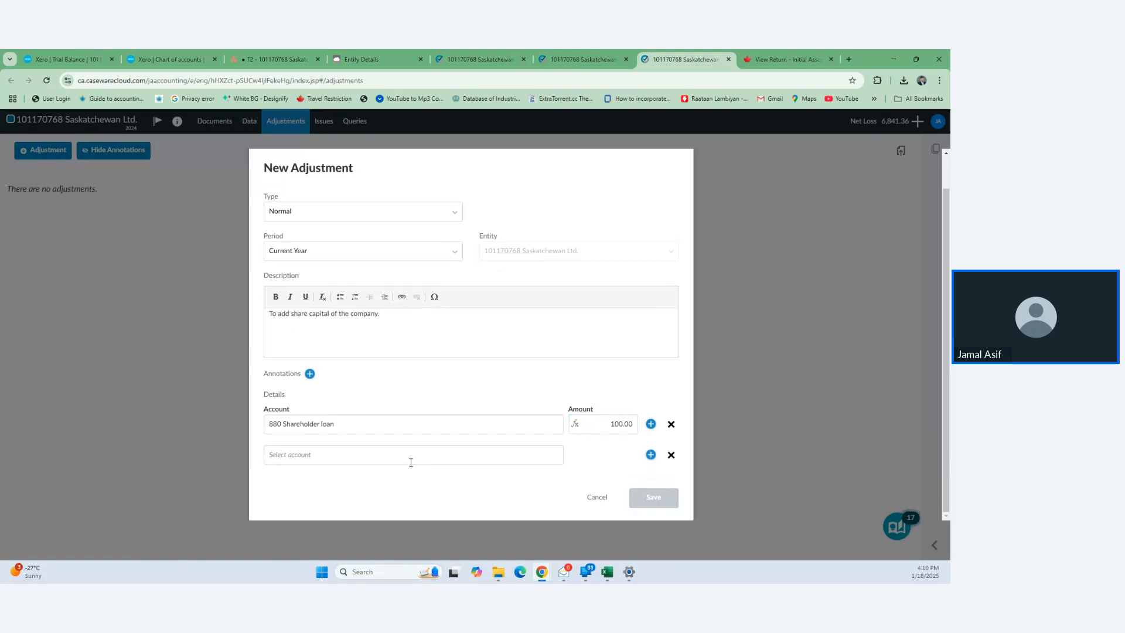
{"action": "left_click", "coordinate": [403, 456]}
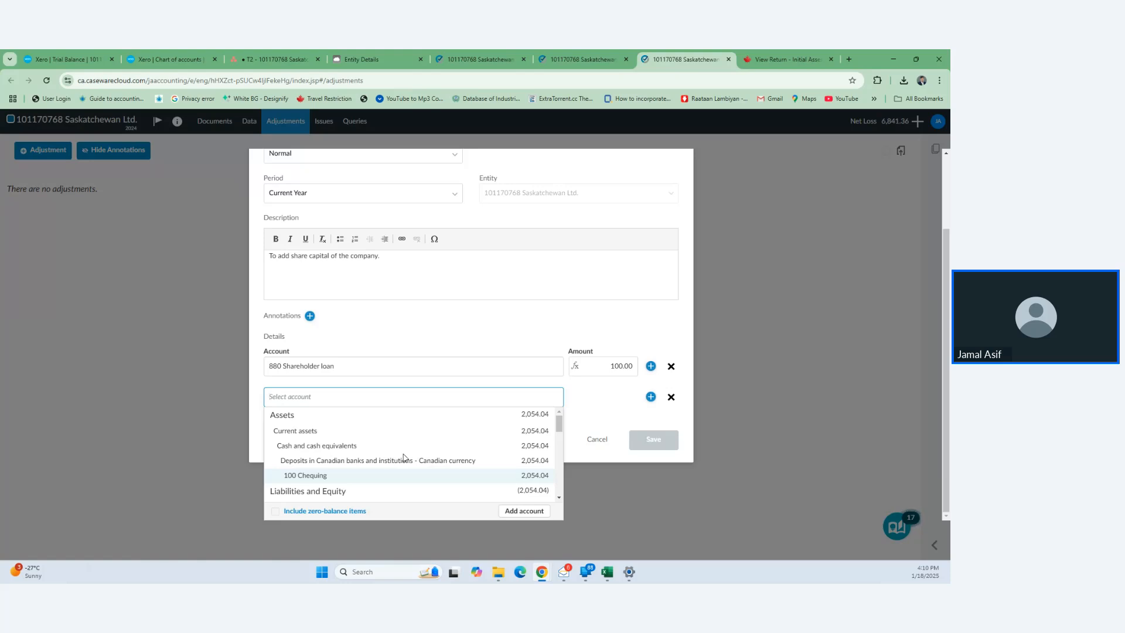
{"action": "type", "text": "owner"}
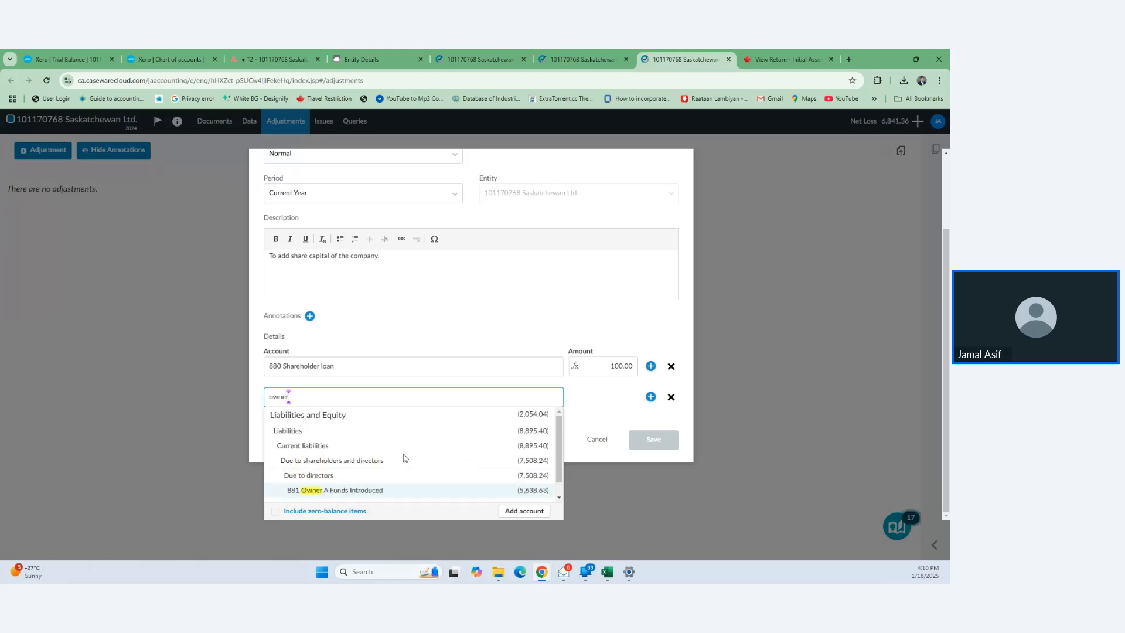
{"action": "scroll", "coordinate": [405, 457], "scroll_direction": "down", "scroll_amount": 1}
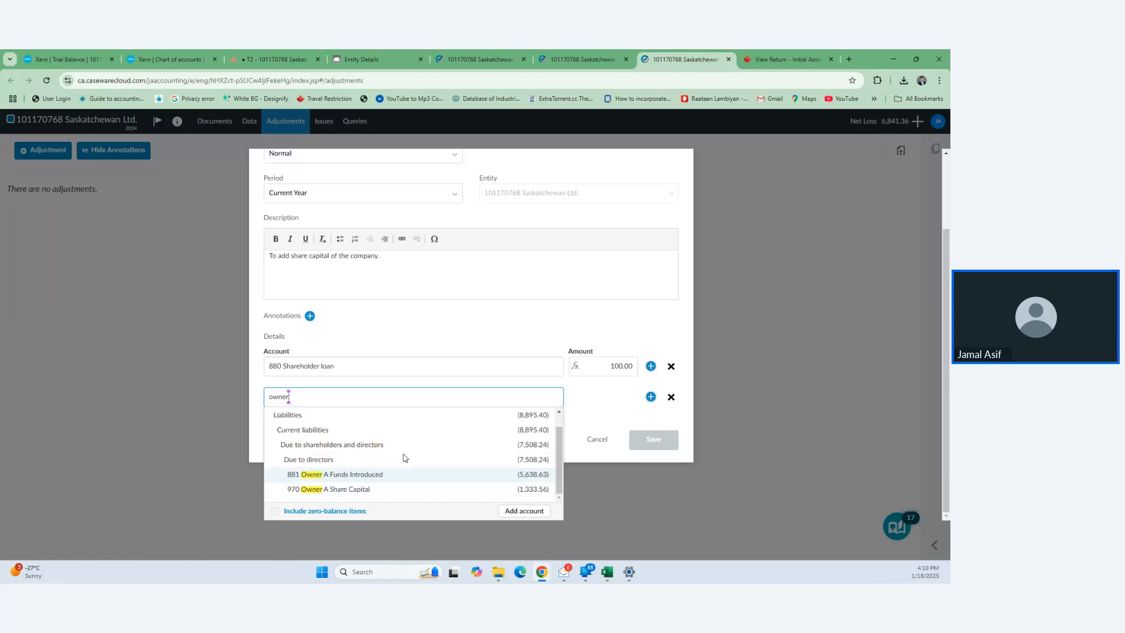
{"action": "left_click", "coordinate": [368, 490]}
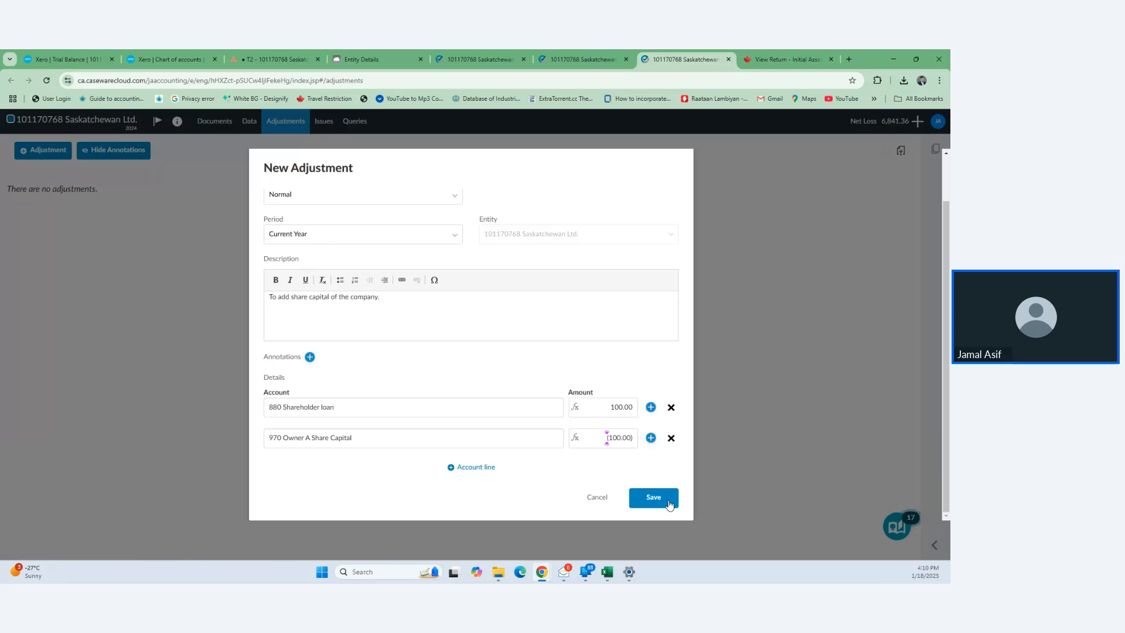
{"action": "left_click", "coordinate": [669, 505]}
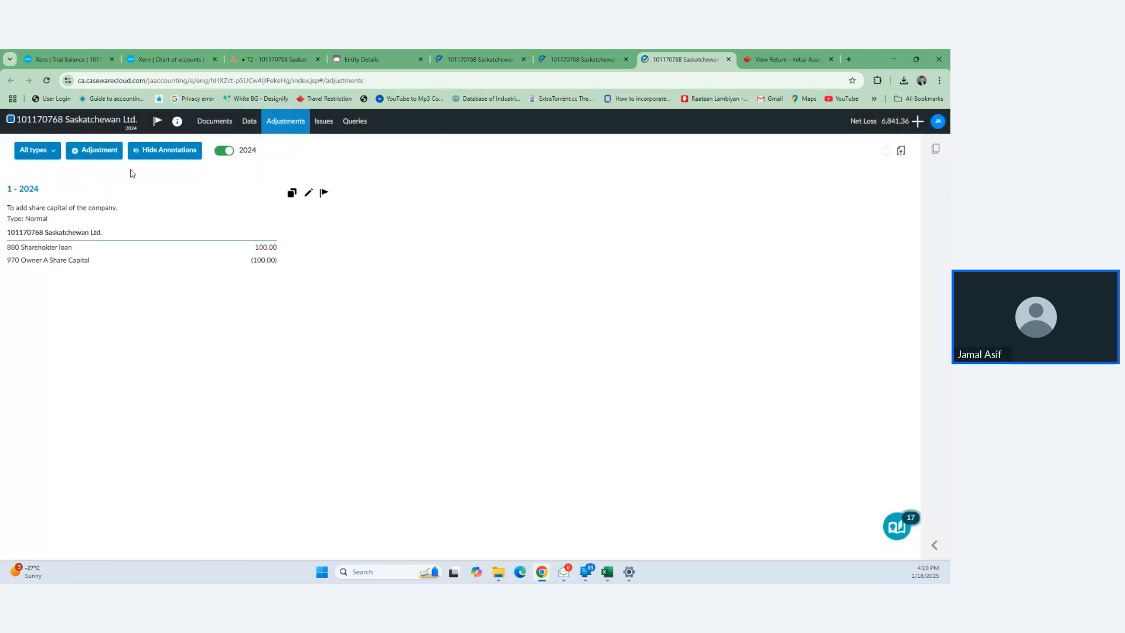
- Start a second adjustment described 'Transfer share holder amount to one account'
{"action": "left_click", "coordinate": [83, 154]}
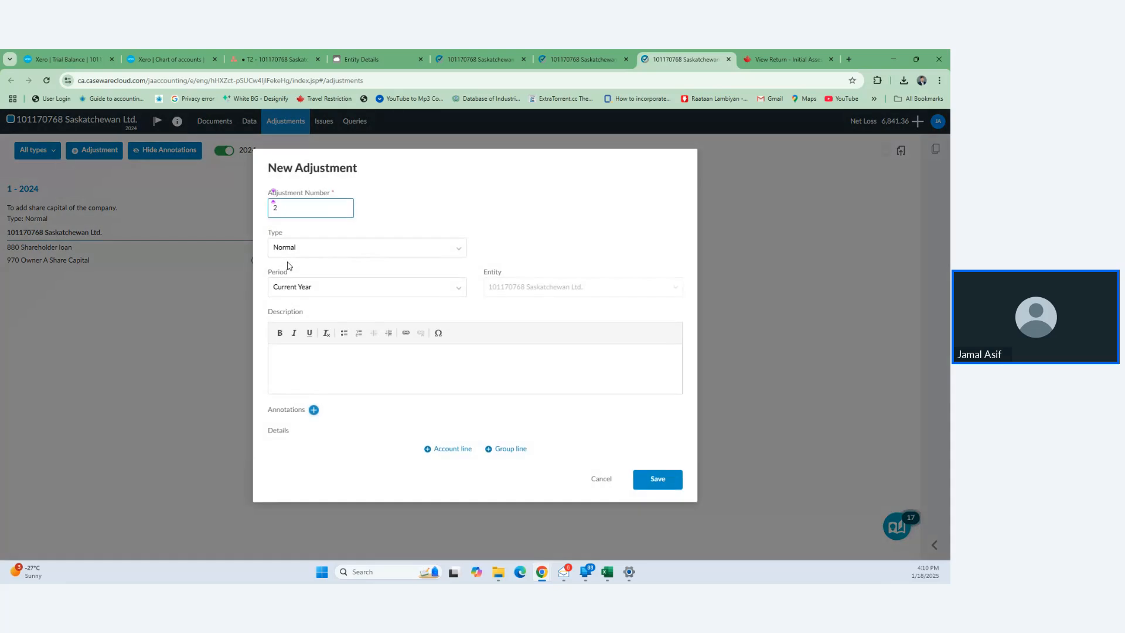
{"action": "left_click", "coordinate": [426, 363]}
{"action": "type", "text": "Adjust s"}
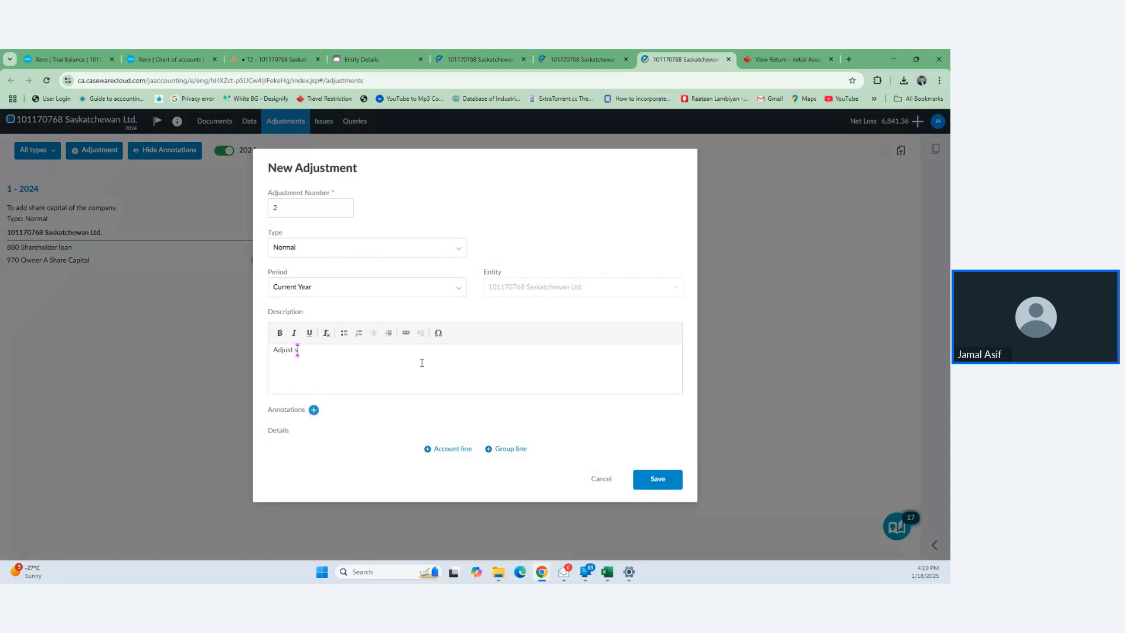
{"action": "type", "text": "hare holder"}
{"action": "key", "text": "BackSpace"}
{"action": "key", "text": "BackSpace"}
{"action": "key", "text": "BackSpace"}
{"action": "key", "text": "BackSpace"}
{"action": "key", "text": "BackSpace"}
{"action": "key", "text": "BackSpace"}
{"action": "key", "text": "BackSpace"}
{"action": "key", "text": "BackSpace"}
{"action": "key", "text": "BackSpace"}
{"action": "key", "text": "BackSpace"}
{"action": "key", "text": "BackSpace"}
{"action": "key", "text": "BackSpace"}
{"action": "key", "text": "BackSpace"}
{"action": "key", "text": "BackSpace"}
{"action": "key", "text": "BackSpace"}
{"action": "key", "text": "BackSpace"}
{"action": "key", "text": "BackSpace"}
{"action": "key", "text": "BackSpace"}
{"action": "key", "text": "BackSpace"}
{"action": "type", "text": "Transfer shre"}
{"action": "key", "text": "BackSpace"}
{"action": "key", "text": "BackSpace"}
{"action": "type", "text": "are holder amount to one account."}
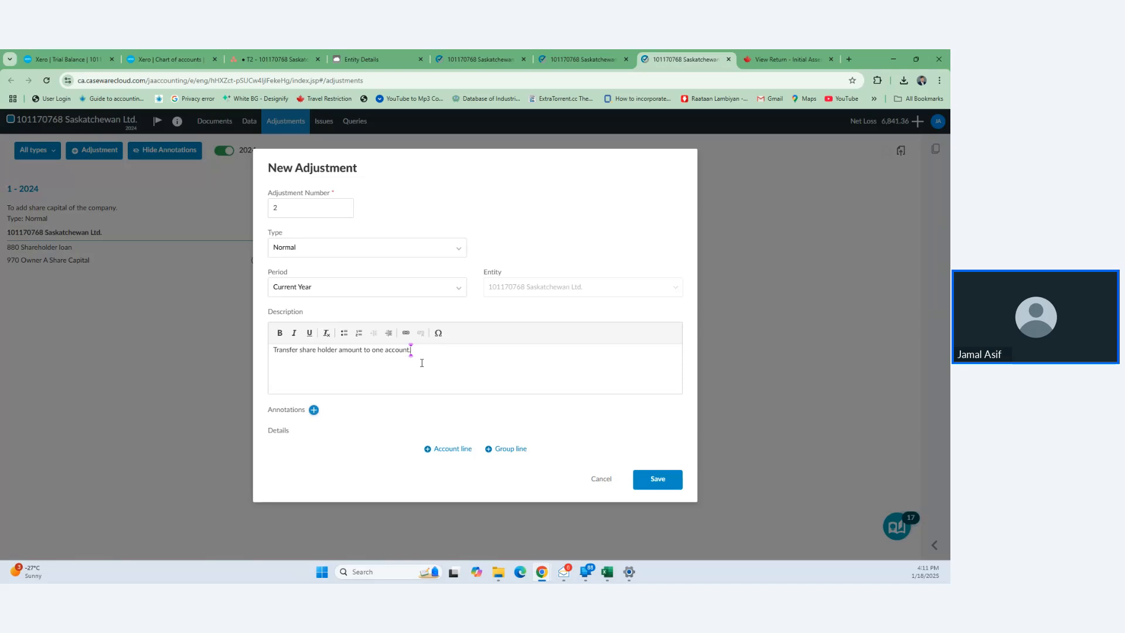
- Add a 970 Owner A Share Capital line and enter its amount
{"action": "left_click", "coordinate": [441, 449]}
{"action": "left_click", "coordinate": [372, 460]}
{"action": "type", "text": "share"}
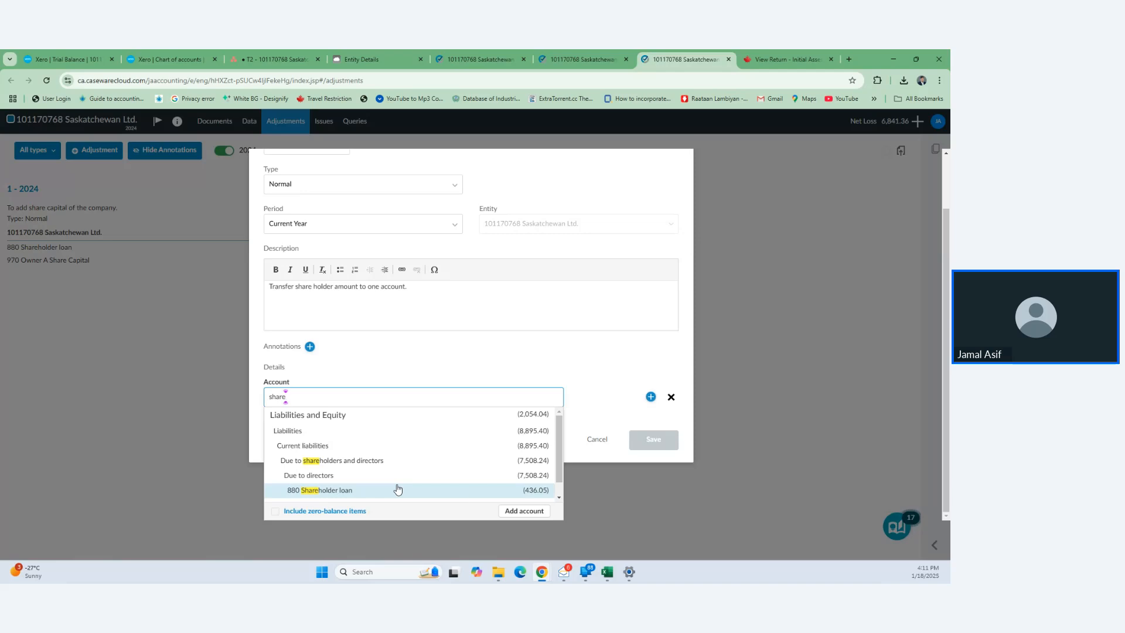
{"action": "scroll", "coordinate": [398, 488], "scroll_direction": "down", "scroll_amount": 1}
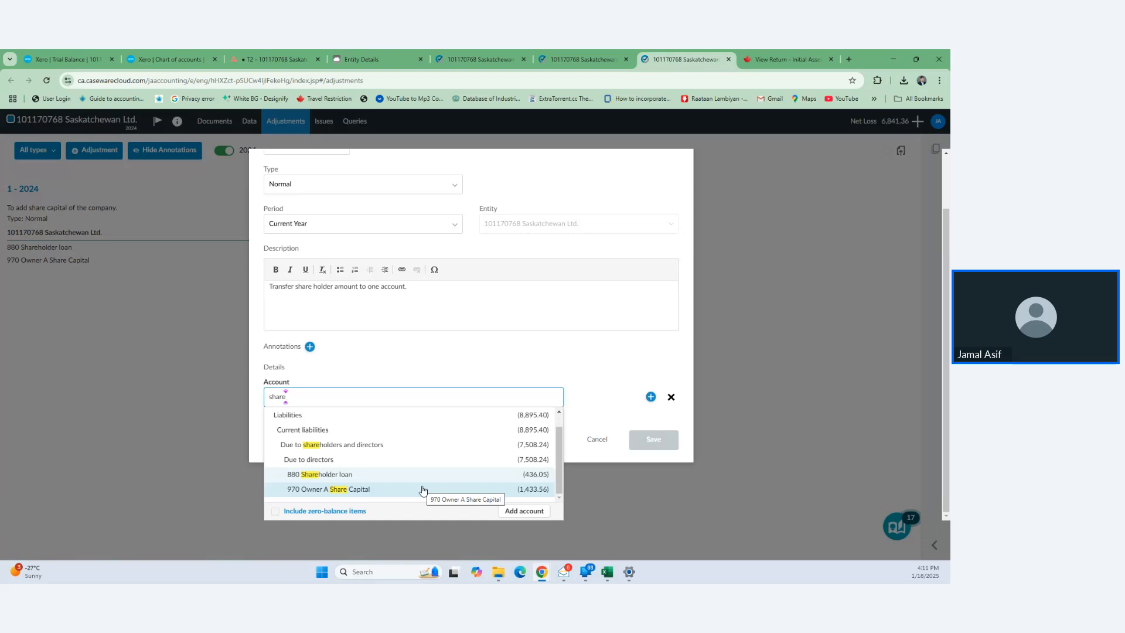
{"action": "left_click", "coordinate": [423, 490]}
{"action": "left_click", "coordinate": [615, 438]}
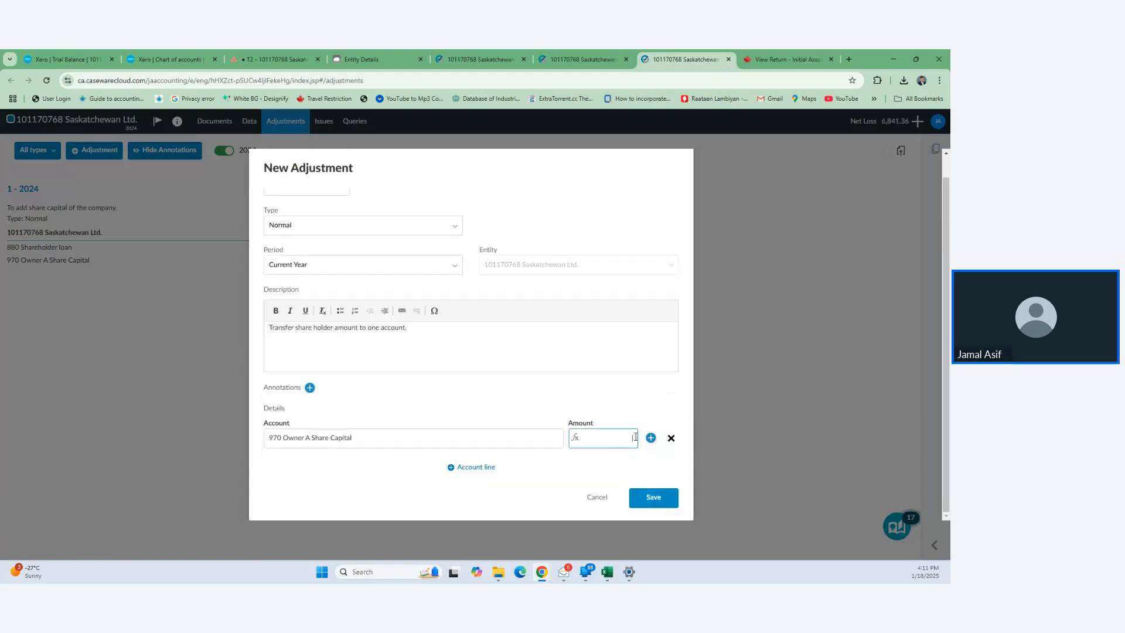
{"action": "type", "text": "133.56"}
{"action": "key", "text": "Left"}
{"action": "key", "text": "Left"}
{"action": "key", "text": "Left"}
{"action": "type", "text": "4"}
- Correct the first line to 970 Owner A Share Capital at 1,333.56
{"action": "left_click", "coordinate": [442, 444]}
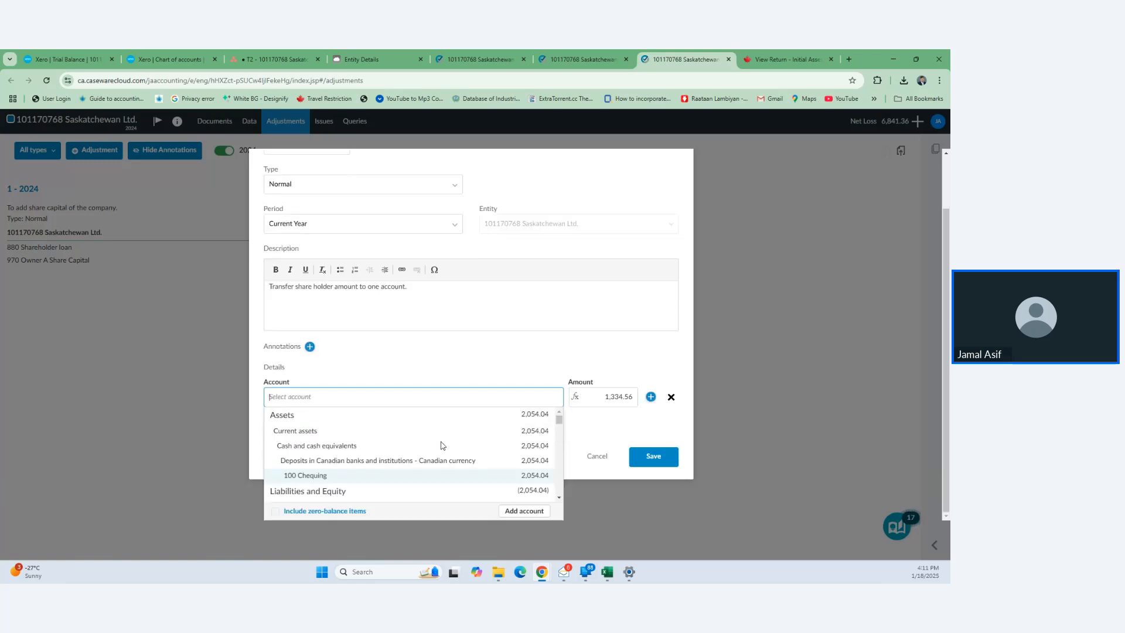
{"action": "type", "text": "s"}
{"action": "scroll", "coordinate": [442, 446], "scroll_direction": "down", "scroll_amount": 3}
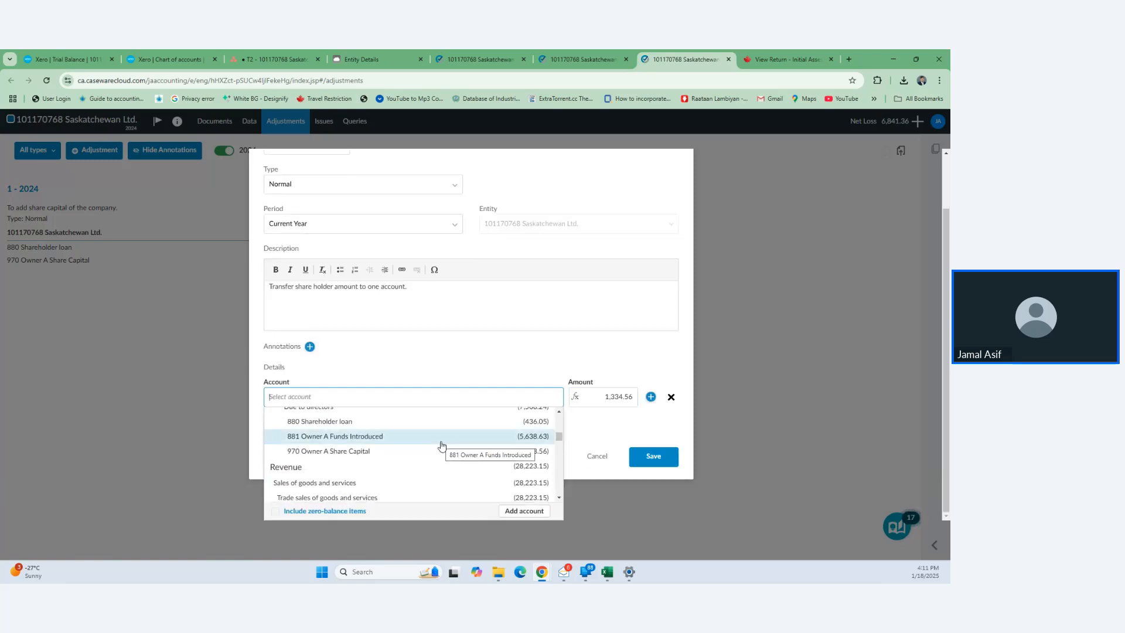
{"action": "key", "text": "BackSpace"}
{"action": "scroll", "coordinate": [442, 445], "scroll_direction": "down", "scroll_amount": 1}
{"action": "type", "text": "owner"}
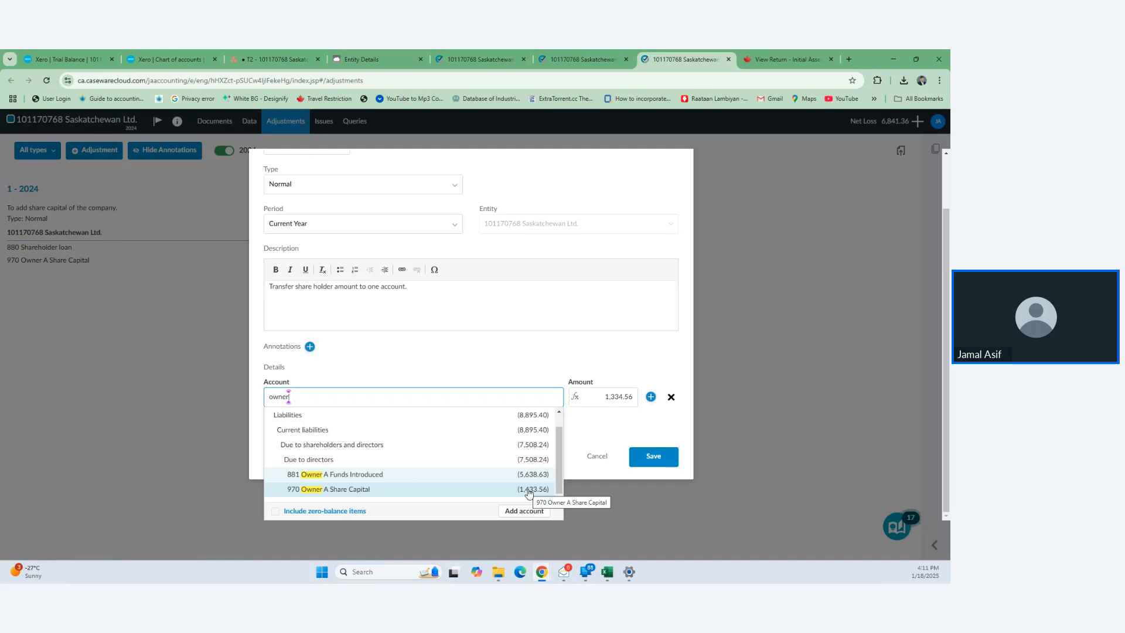
{"action": "left_click", "coordinate": [624, 397]}
{"action": "type", "text": "3"}
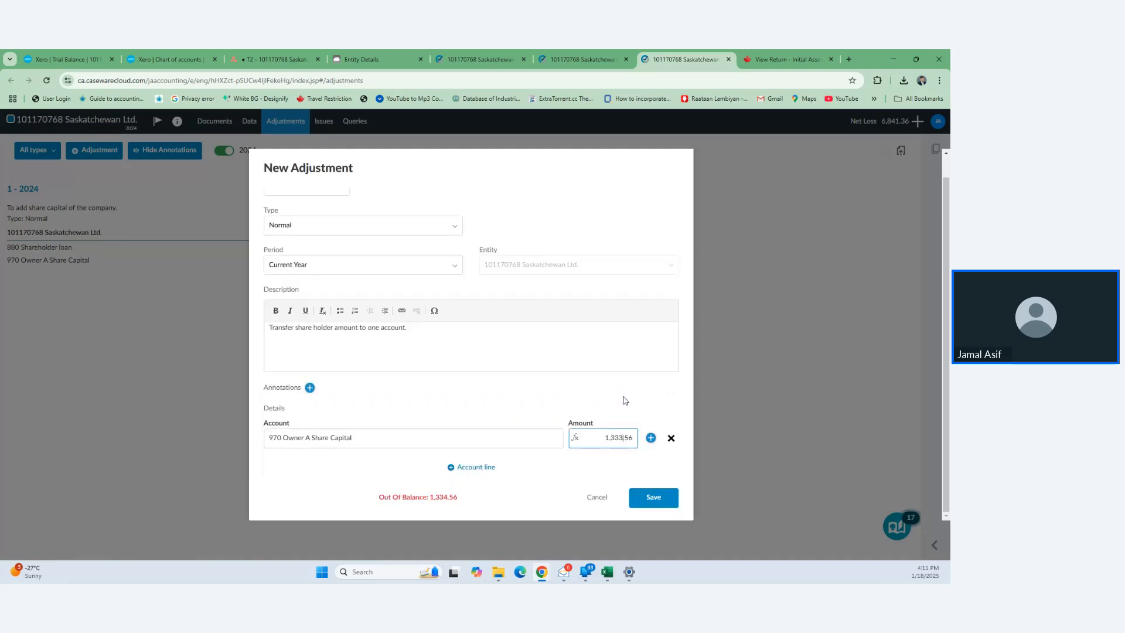
- Balance with an 880 Shareholder loan line of (1,333.56) and save adjustment 2 - 2024
{"action": "left_click", "coordinate": [473, 467]}
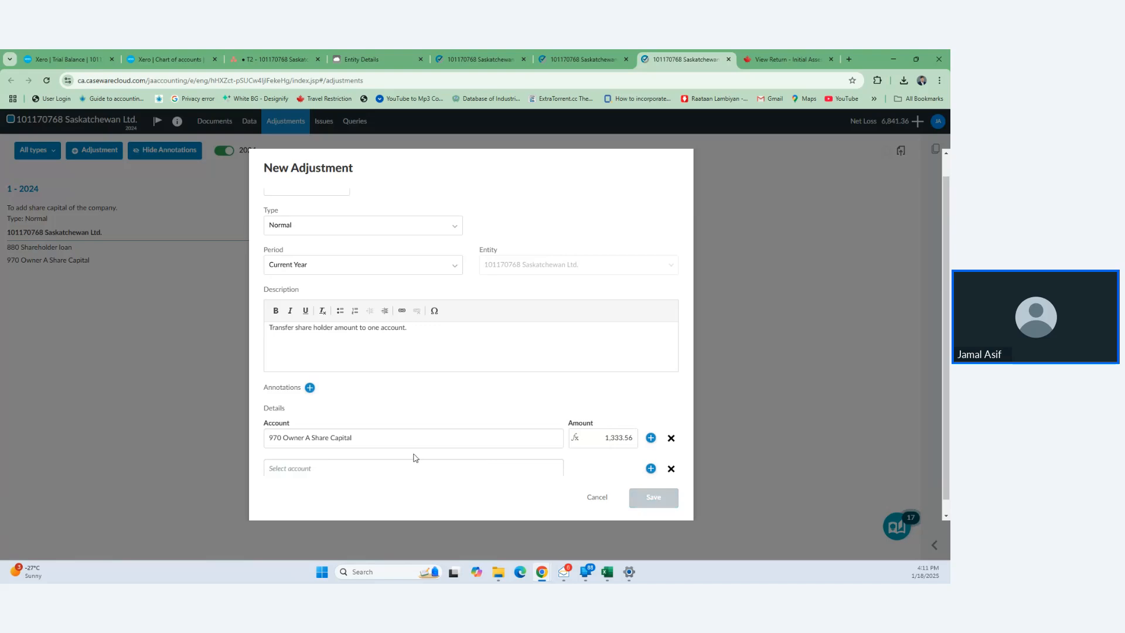
{"action": "scroll", "coordinate": [398, 455], "scroll_direction": "down", "scroll_amount": 1}
{"action": "left_click", "coordinate": [374, 453]}
{"action": "scroll", "coordinate": [374, 457], "scroll_direction": "down", "scroll_amount": 8}
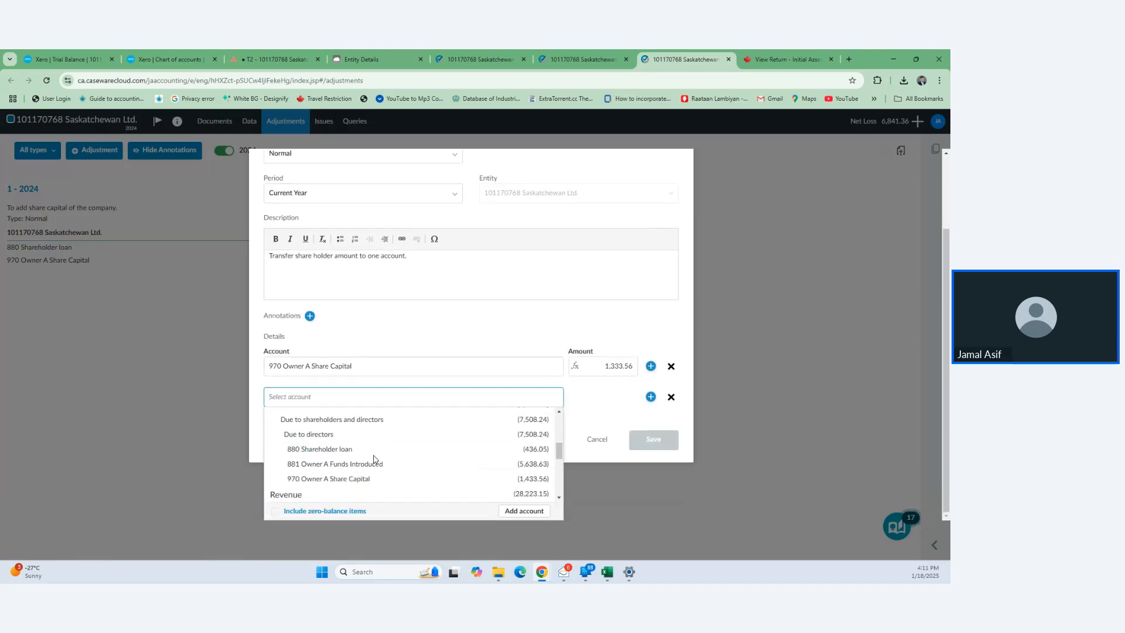
{"action": "scroll", "coordinate": [375, 460], "scroll_direction": "down", "scroll_amount": 2}
{"action": "scroll", "coordinate": [375, 459], "scroll_direction": "down", "scroll_amount": 4}
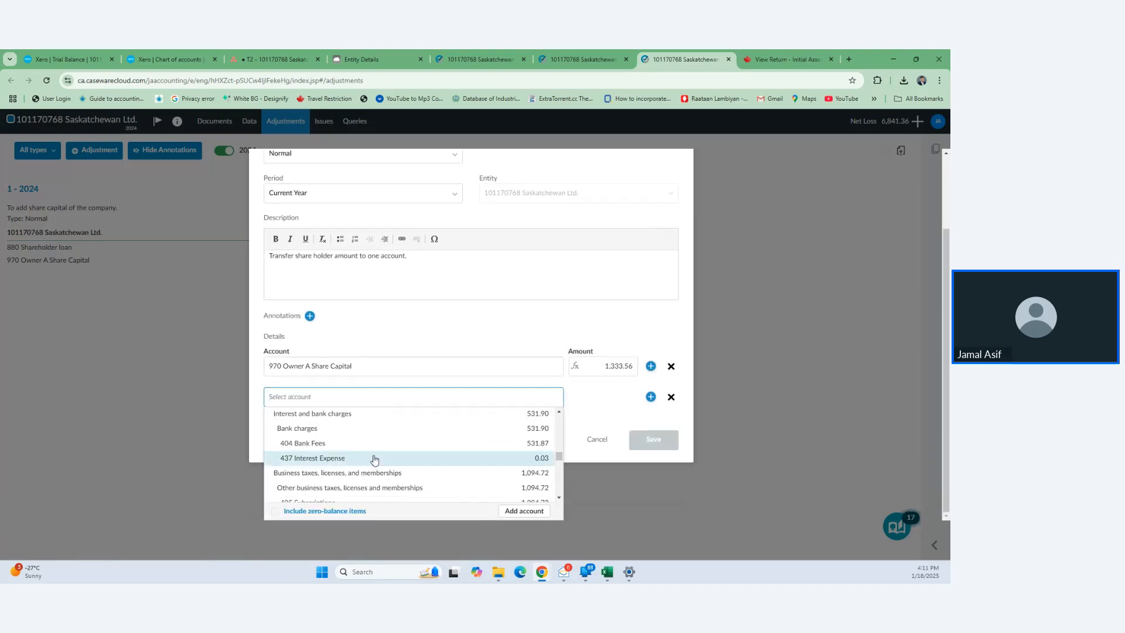
{"action": "scroll", "coordinate": [375, 460], "scroll_direction": "up", "scroll_amount": 8}
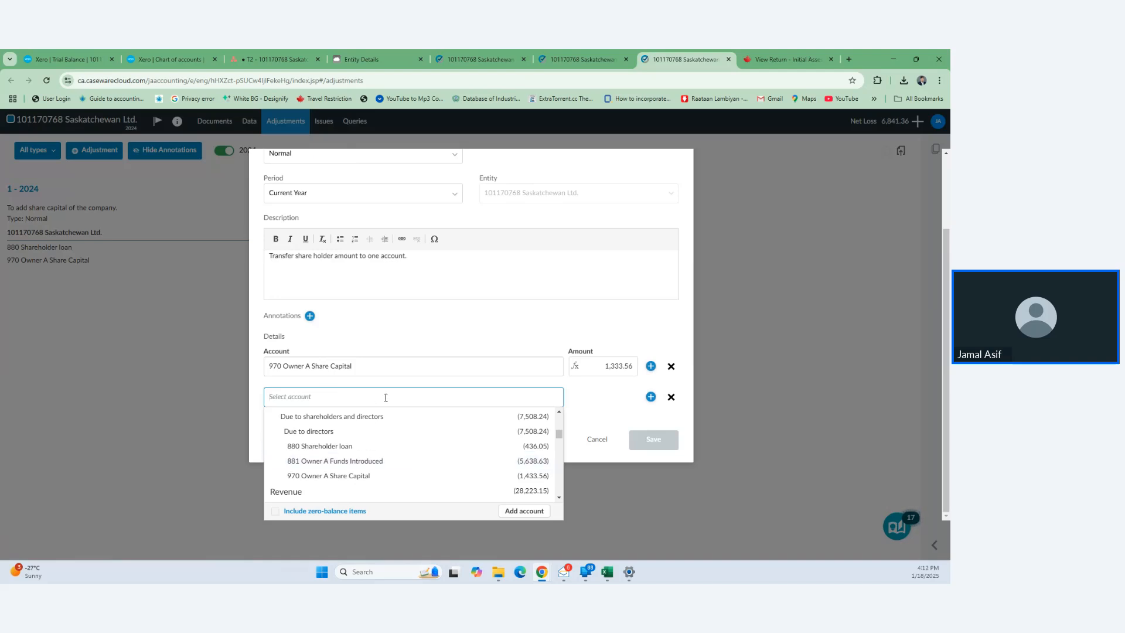
{"action": "type", "text": "share"}
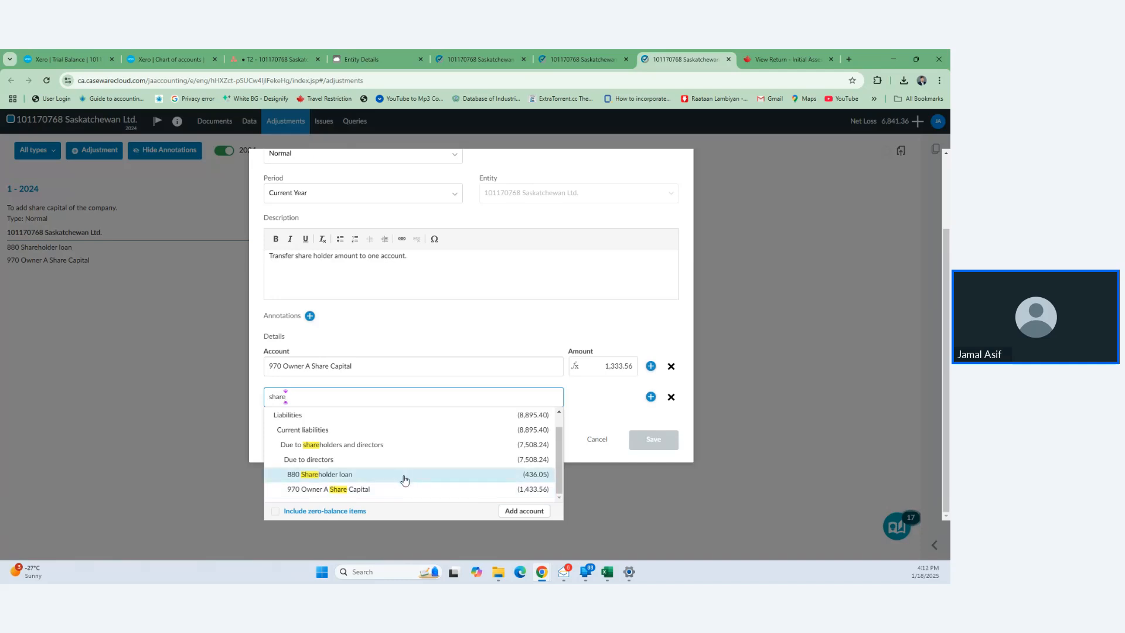
{"action": "left_click", "coordinate": [404, 474]}
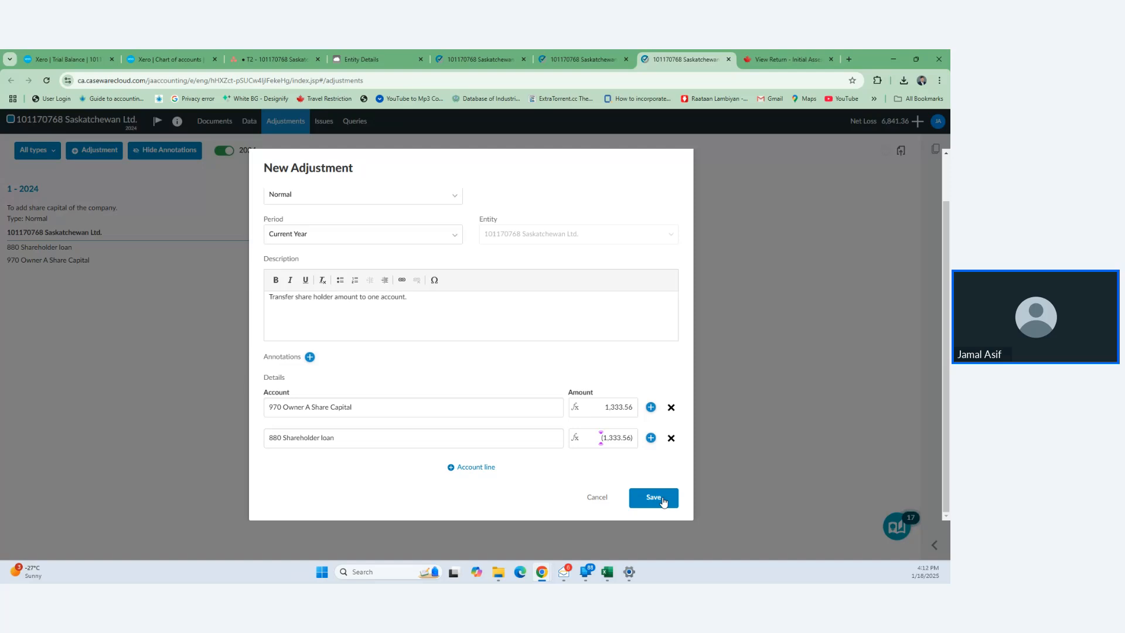
{"action": "left_click", "coordinate": [653, 498]}
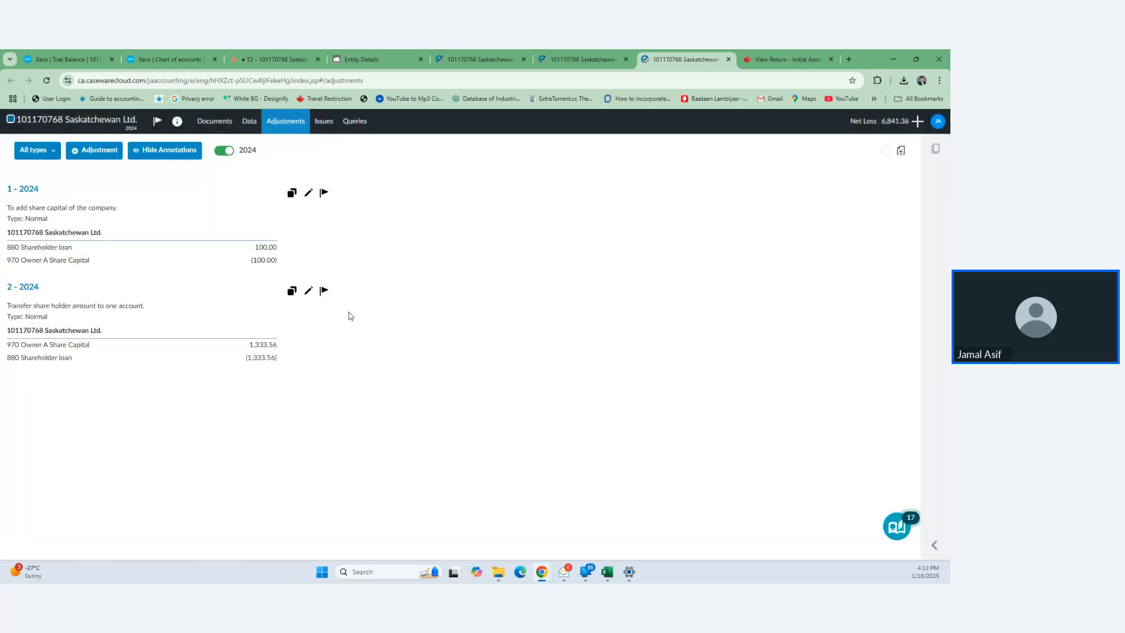
- Open the Assign Accounts page from the file's trial balance data
{"action": "left_click", "coordinate": [589, 50]}
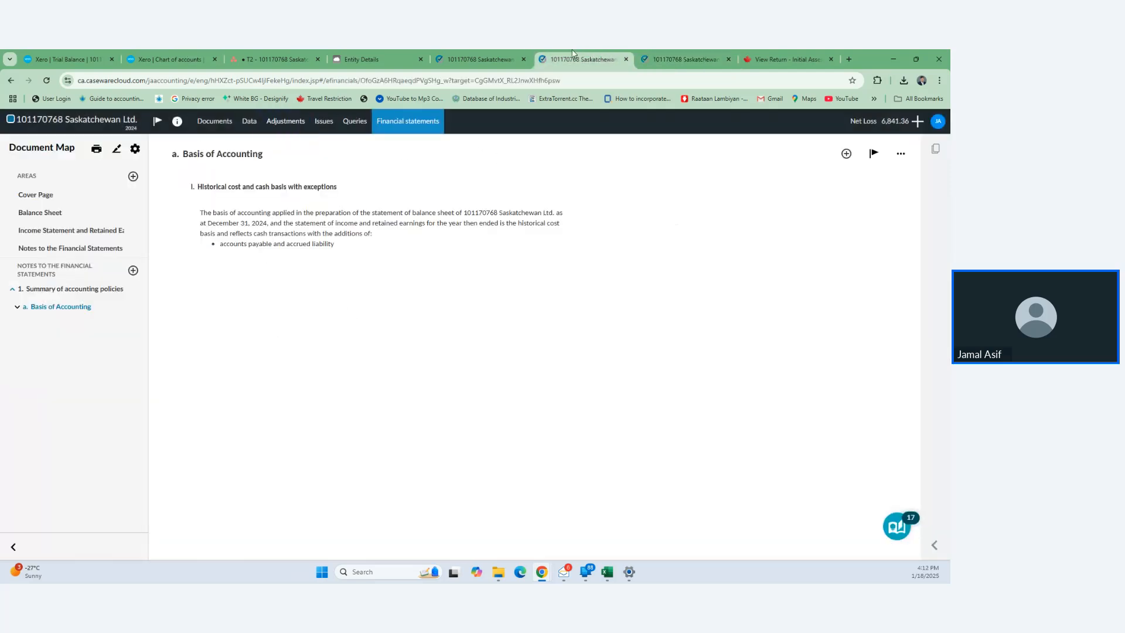
{"action": "left_click", "coordinate": [492, 54]}
{"action": "left_click", "coordinate": [598, 56]}
{"action": "left_click", "coordinate": [483, 58]}
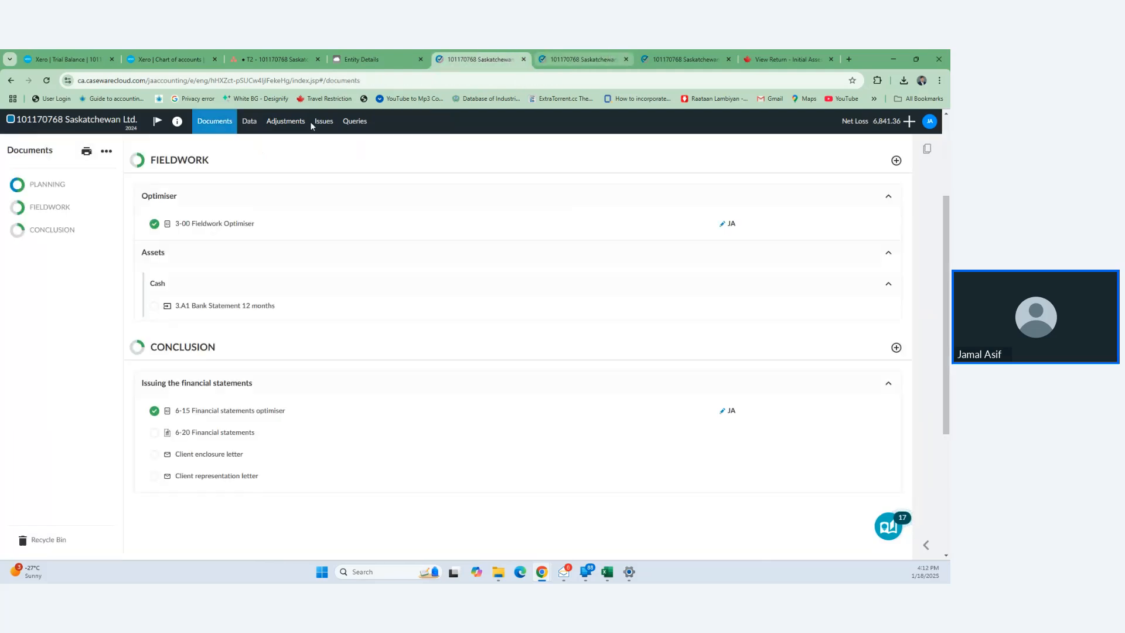
{"action": "left_click", "coordinate": [249, 123]}
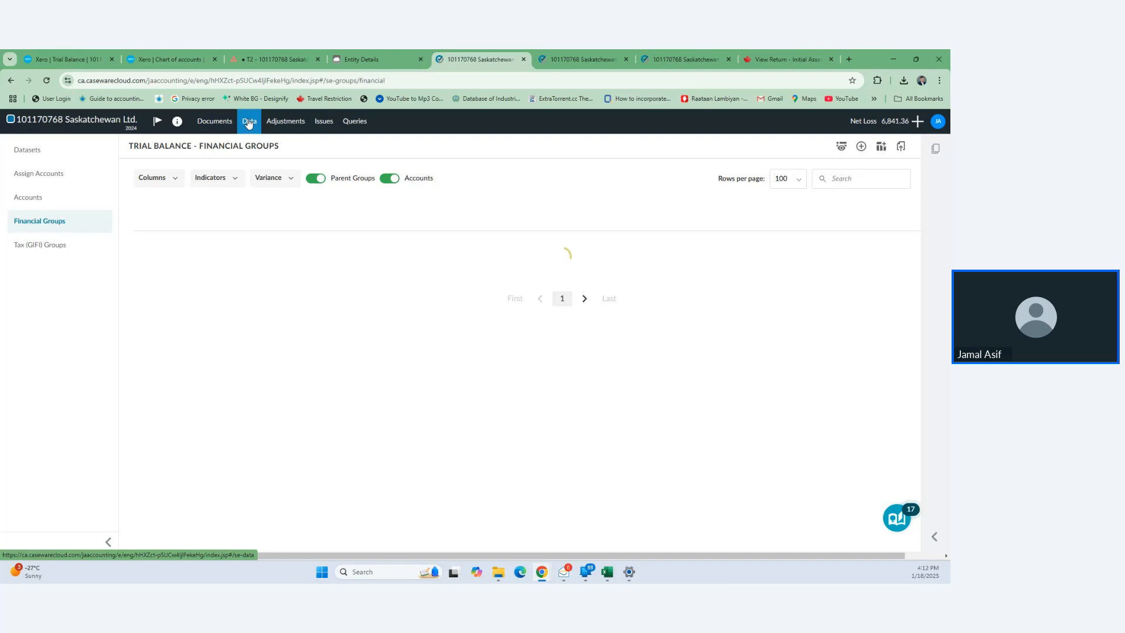
{"action": "left_click", "coordinate": [46, 197]}
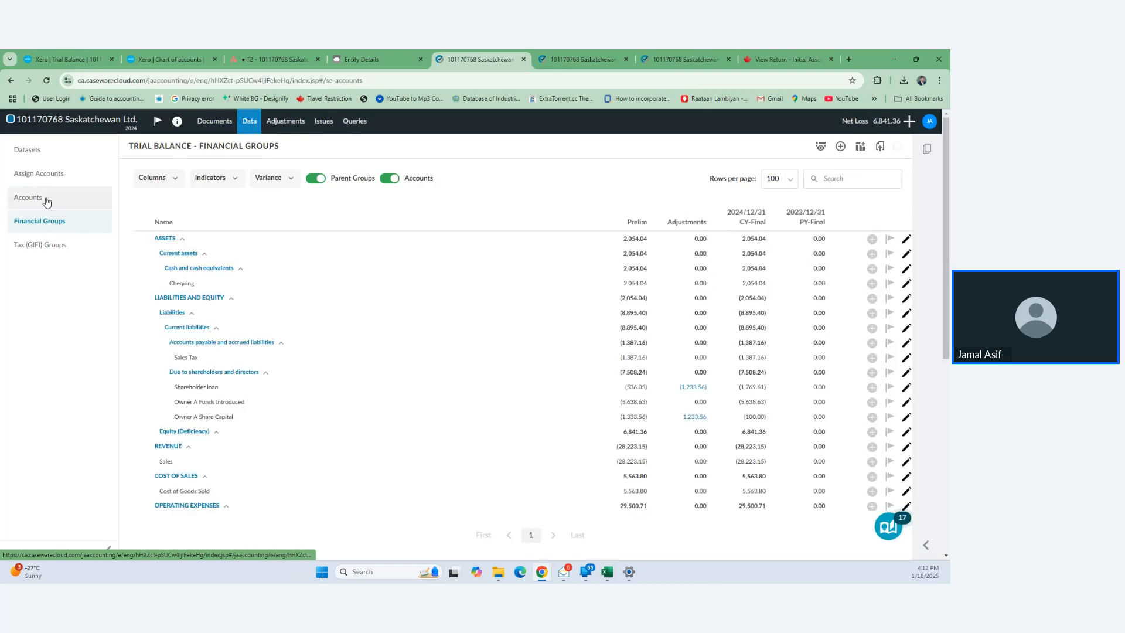
{"action": "left_click", "coordinate": [72, 175]}
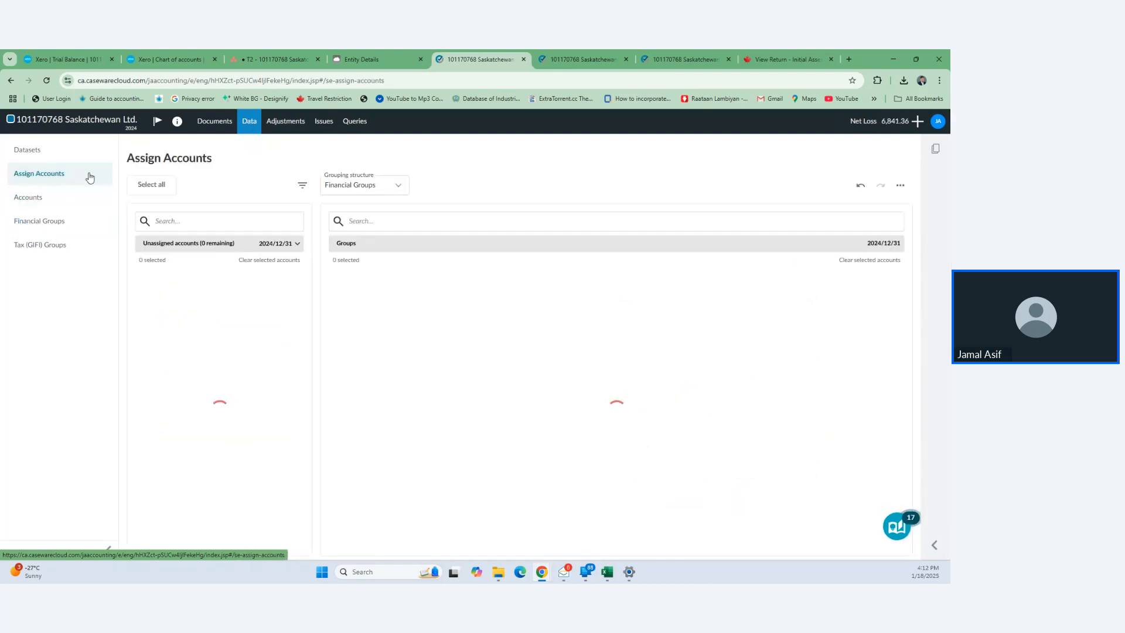
- Search 'owner' and unassign 970 Owner A Share Capital from due to directors
{"action": "left_click", "coordinate": [389, 219]}
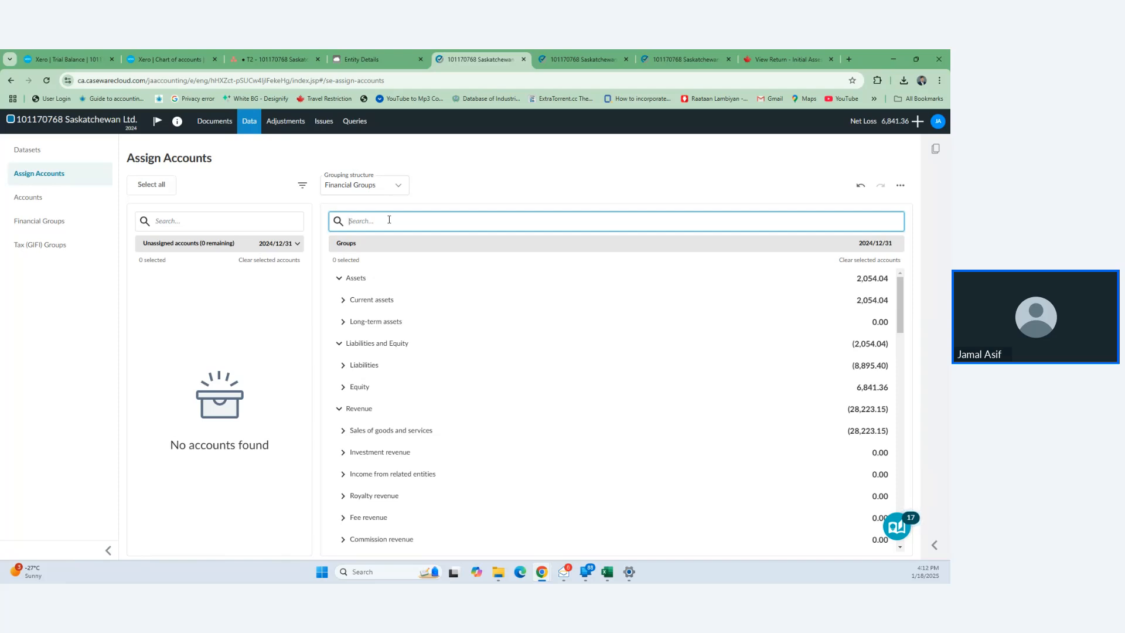
{"action": "type", "text": "owner"}
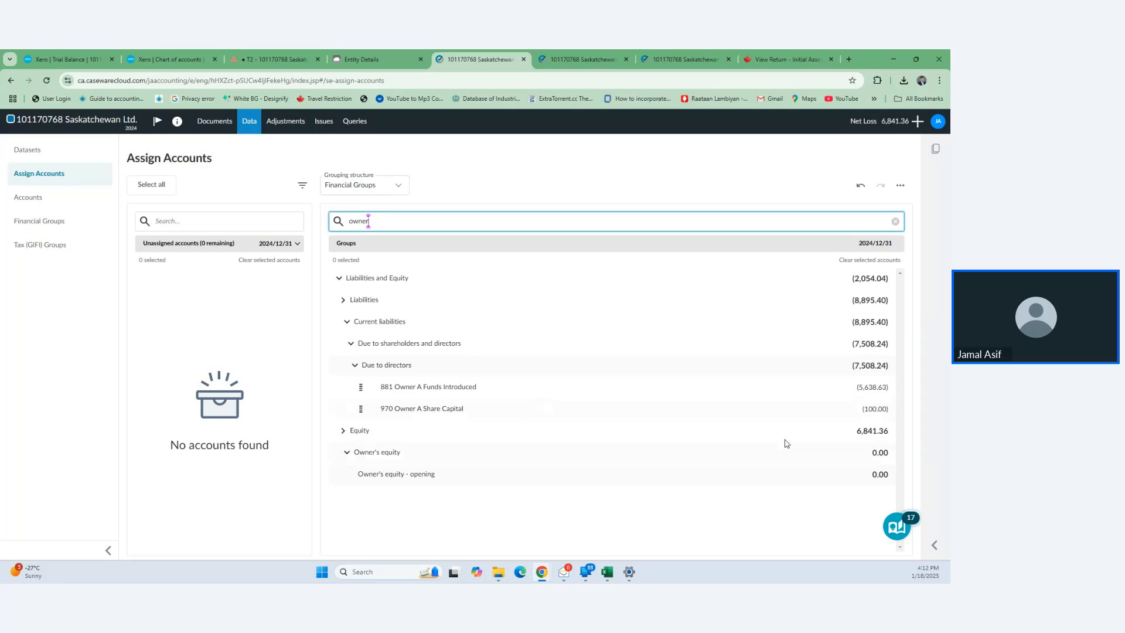
{"action": "left_click", "coordinate": [784, 408]}
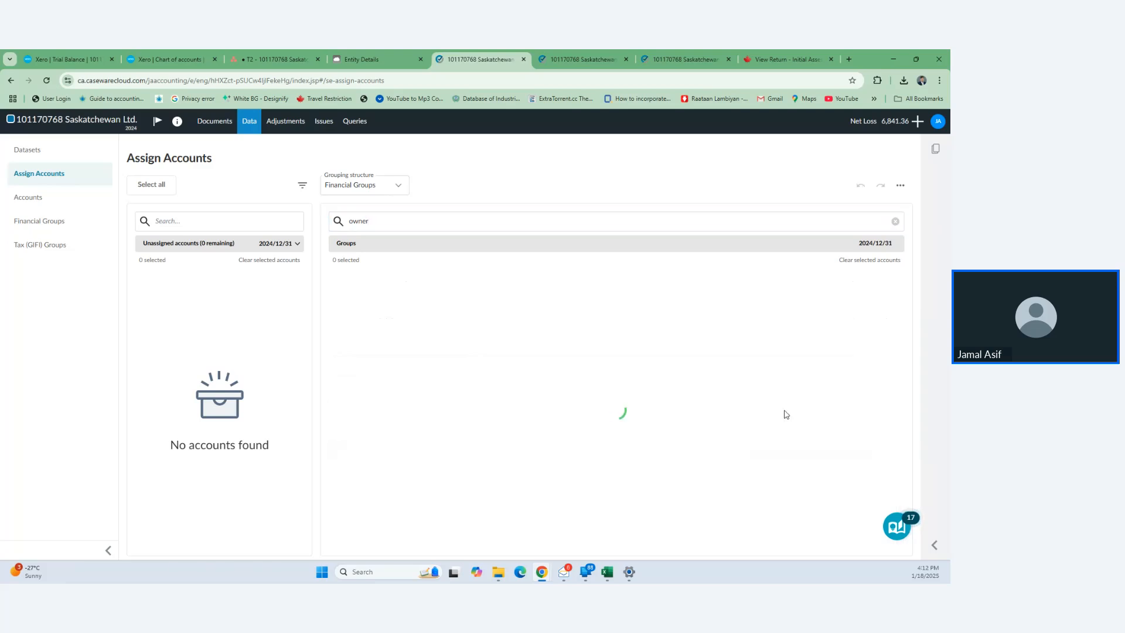
{"action": "left_click", "coordinate": [373, 219]}
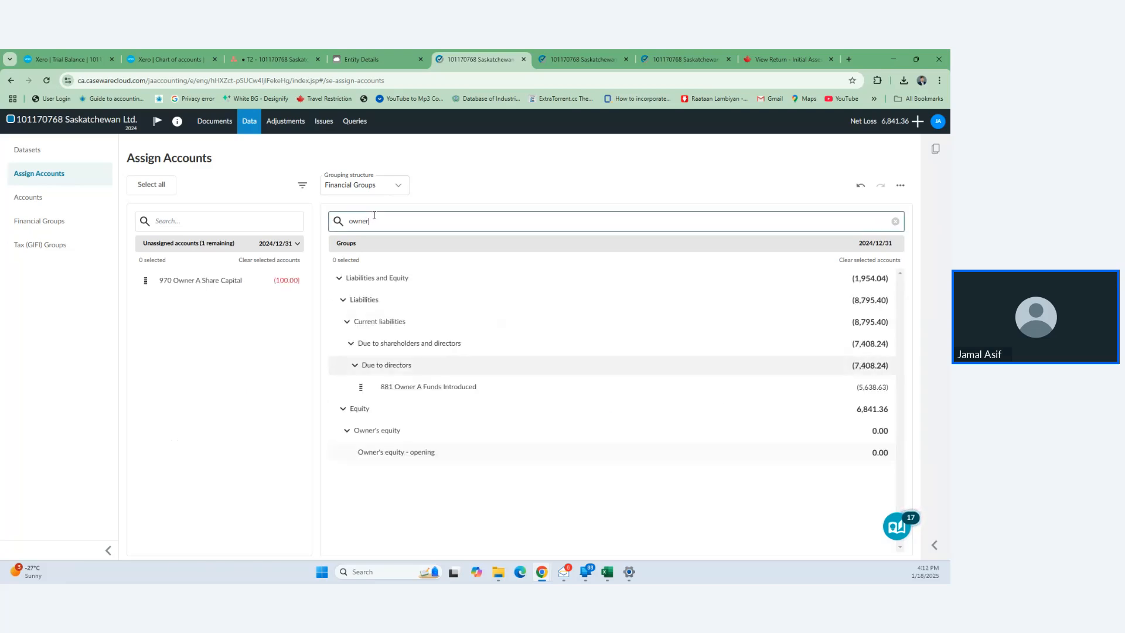
{"action": "key", "text": "BackSpace"}
{"action": "key", "text": "BackSpace"}
{"action": "key", "text": "BackSpace"}
{"action": "key", "text": "BackSpace"}
{"action": "key", "text": "BackSpace"}
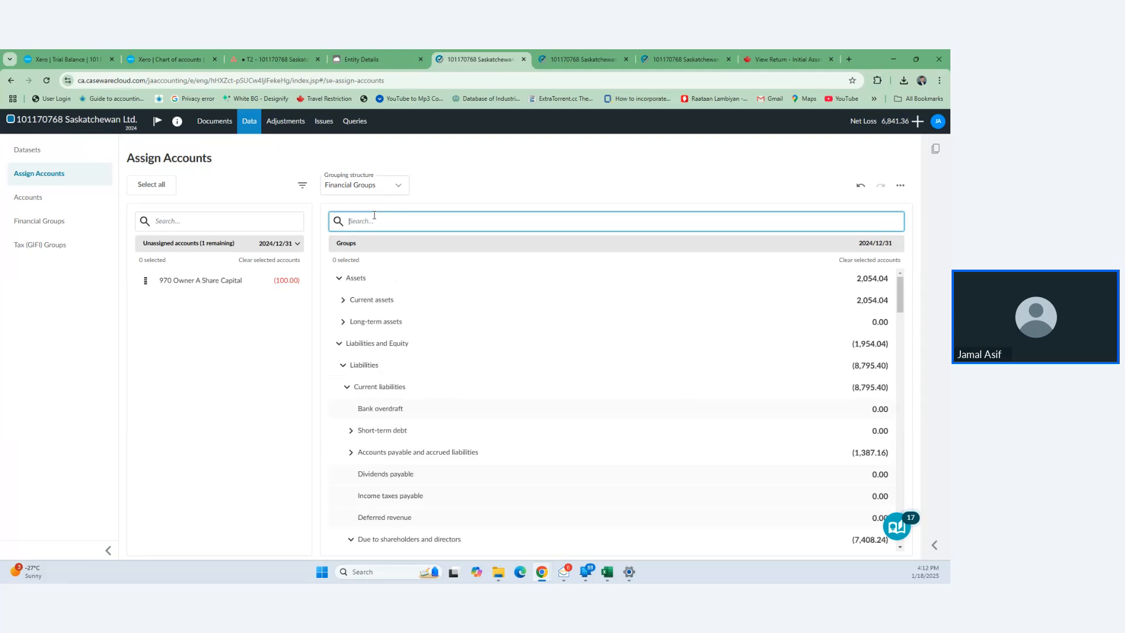
- Assign 970 Owner A Share Capital to the Common shares group, found by searching 'common'
{"action": "type", "text": "common"}
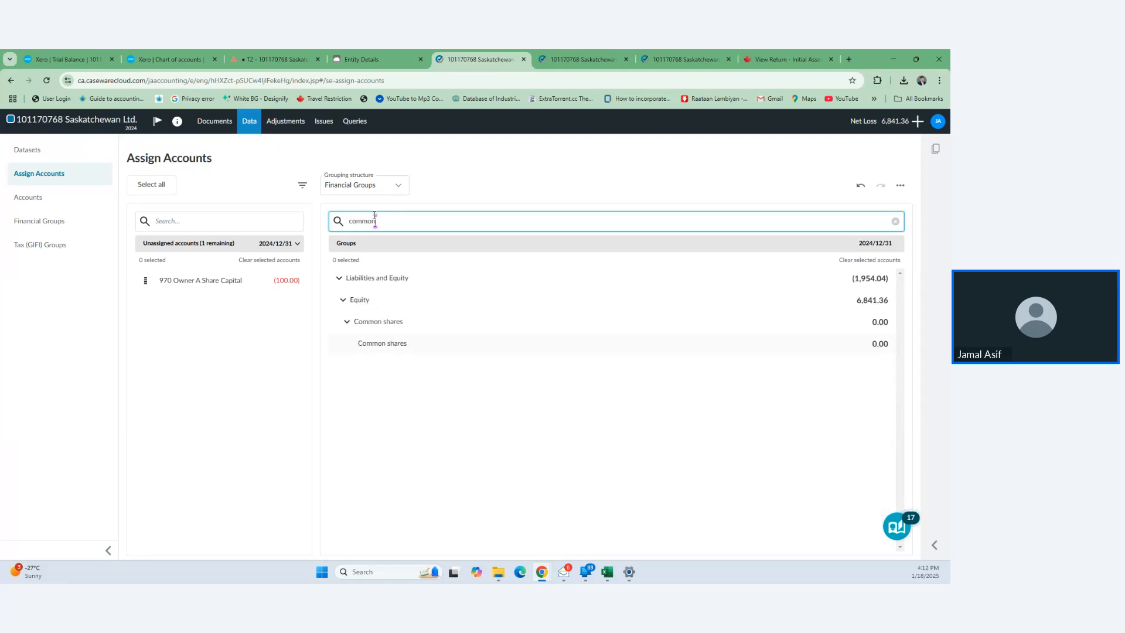
{"action": "left_click", "coordinate": [222, 280]}
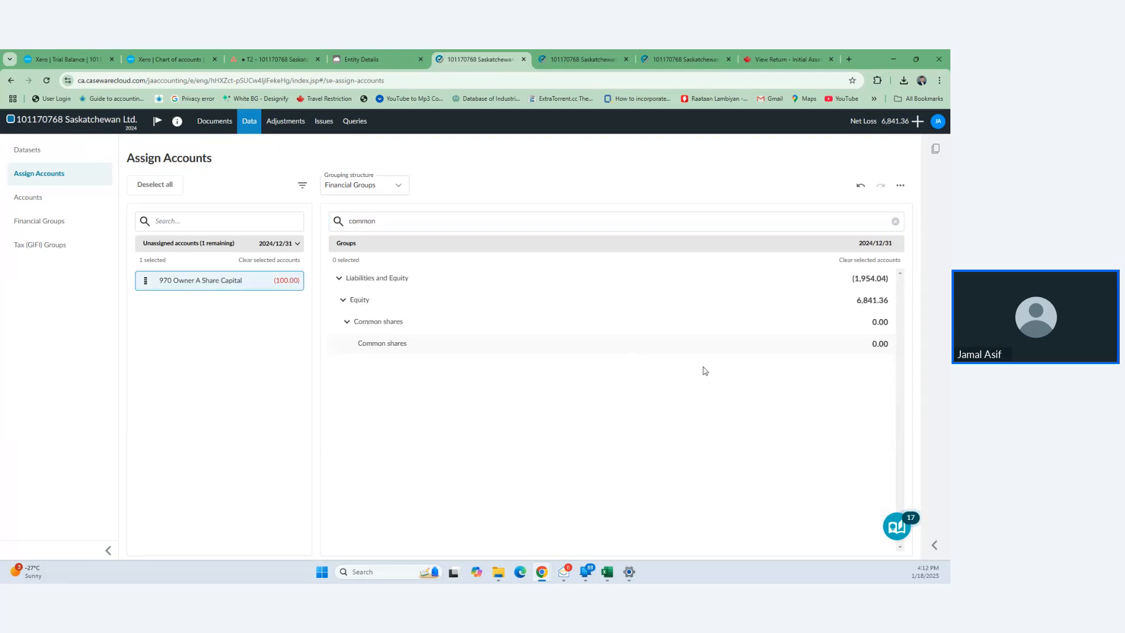
{"action": "mouse_move", "coordinate": [846, 345]}
{"action": "left_click", "coordinate": [808, 344]}
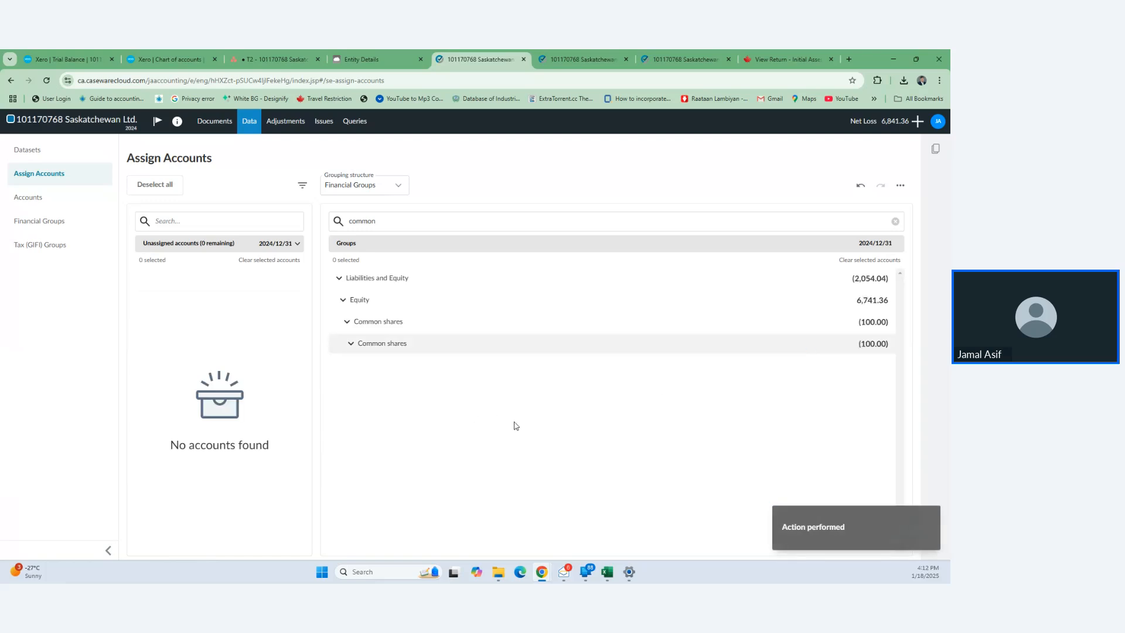
{"action": "left_click", "coordinate": [568, 54]}
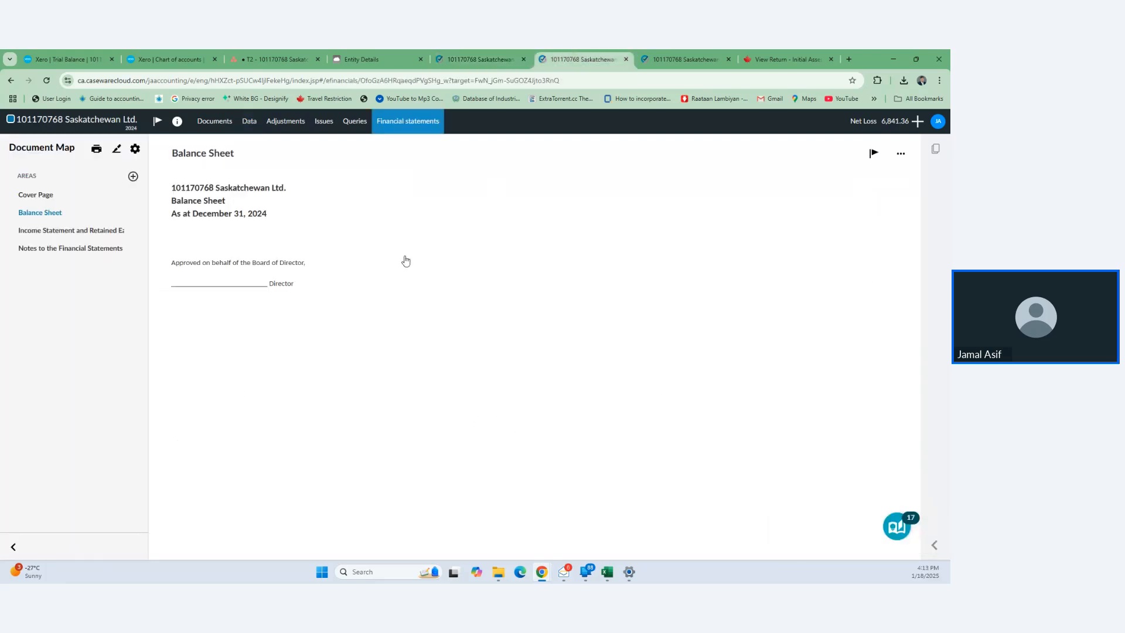
- Review the Income Statement and the Balance Sheet's 100 common shares, then open the Basis of Accounting note
{"action": "left_click", "coordinate": [48, 234]}
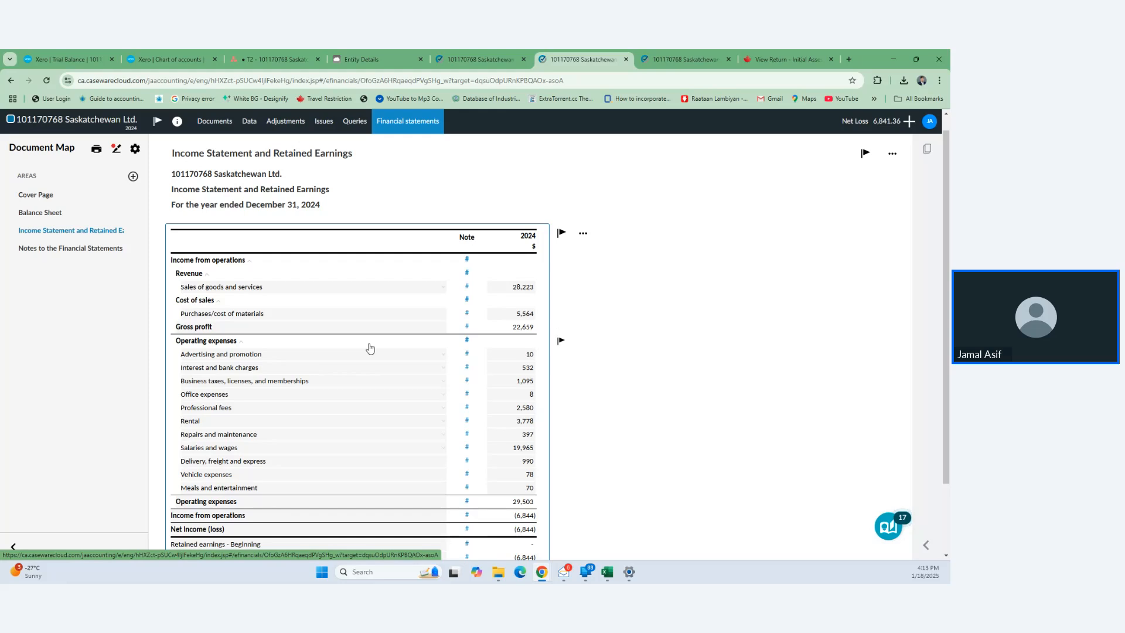
{"action": "scroll", "coordinate": [370, 346], "scroll_direction": "down", "scroll_amount": 1}
{"action": "scroll", "coordinate": [369, 346], "scroll_direction": "up", "scroll_amount": 2}
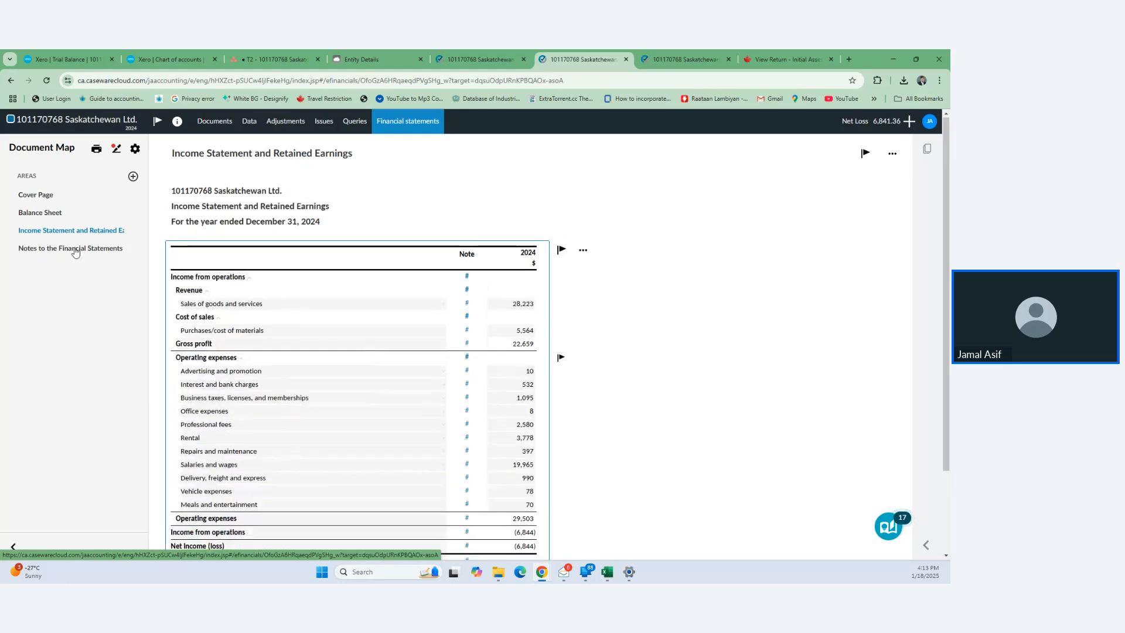
{"action": "left_click", "coordinate": [39, 213]}
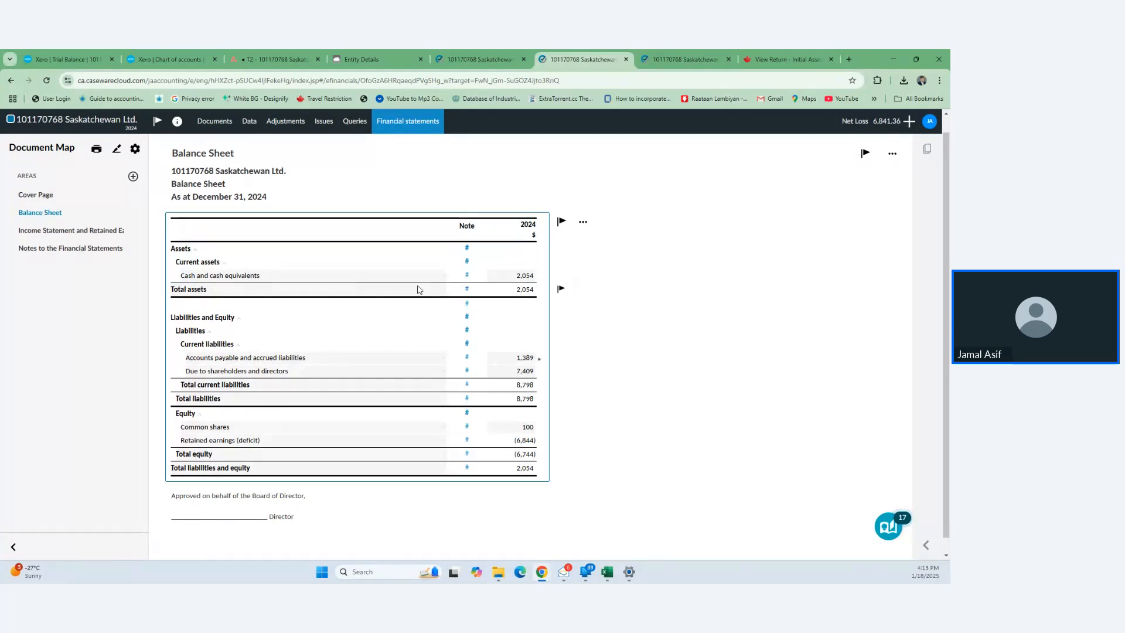
{"action": "left_click", "coordinate": [68, 249]}
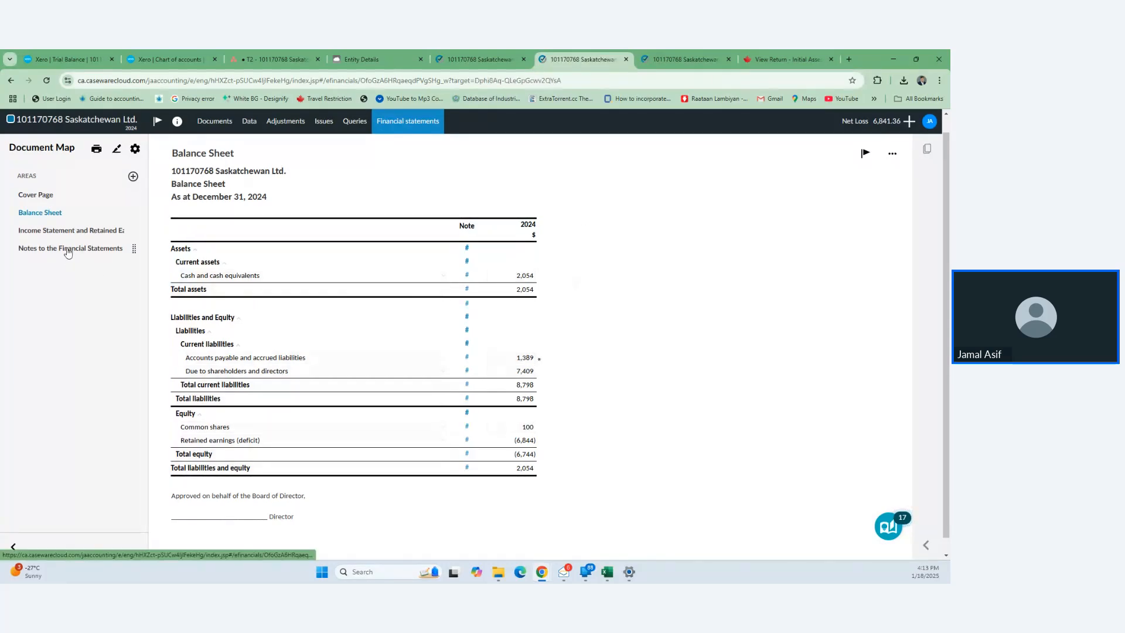
{"action": "left_click", "coordinate": [72, 309]}
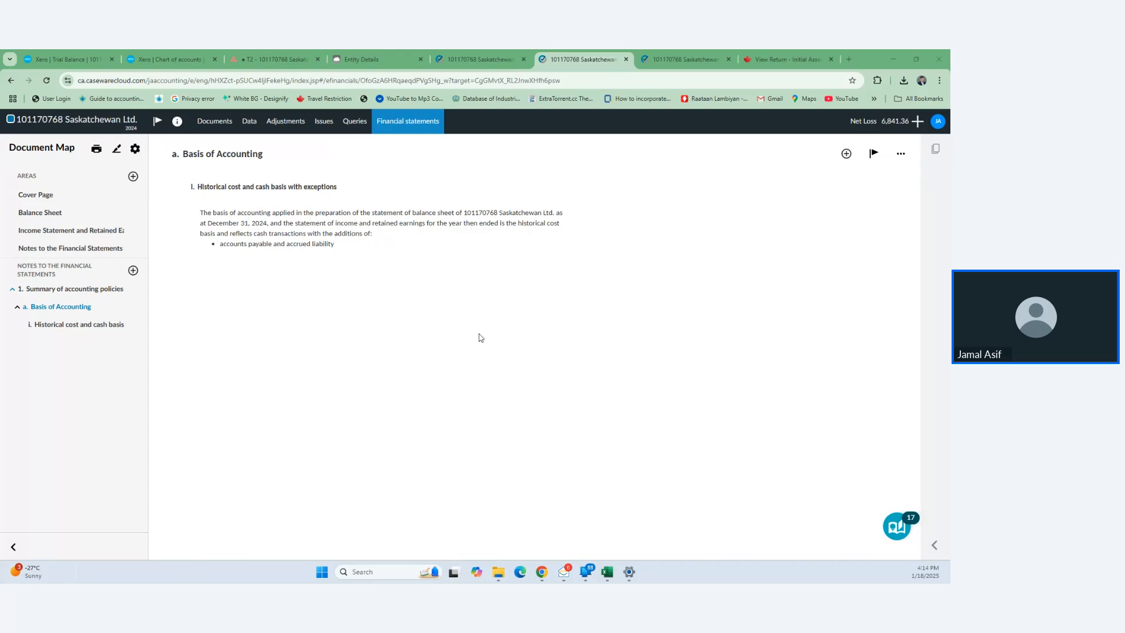
- Open the client enclosure and client representation letters in new tabs and view the enclosure letter
{"action": "left_click", "coordinate": [221, 129]}
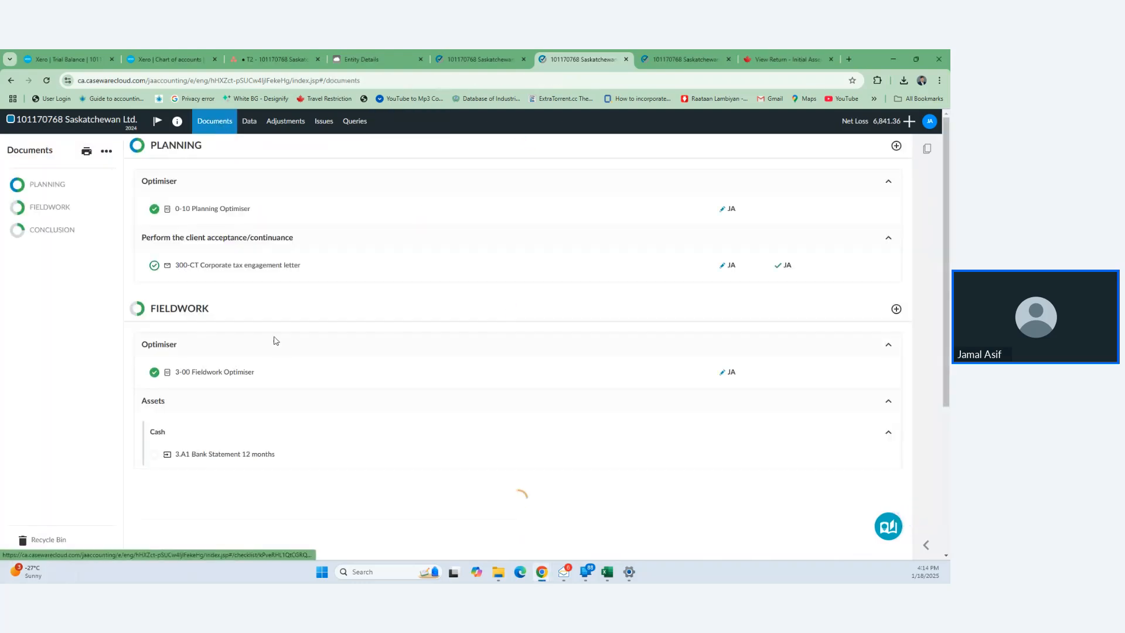
{"action": "scroll", "coordinate": [279, 363], "scroll_direction": "down", "scroll_amount": 5}
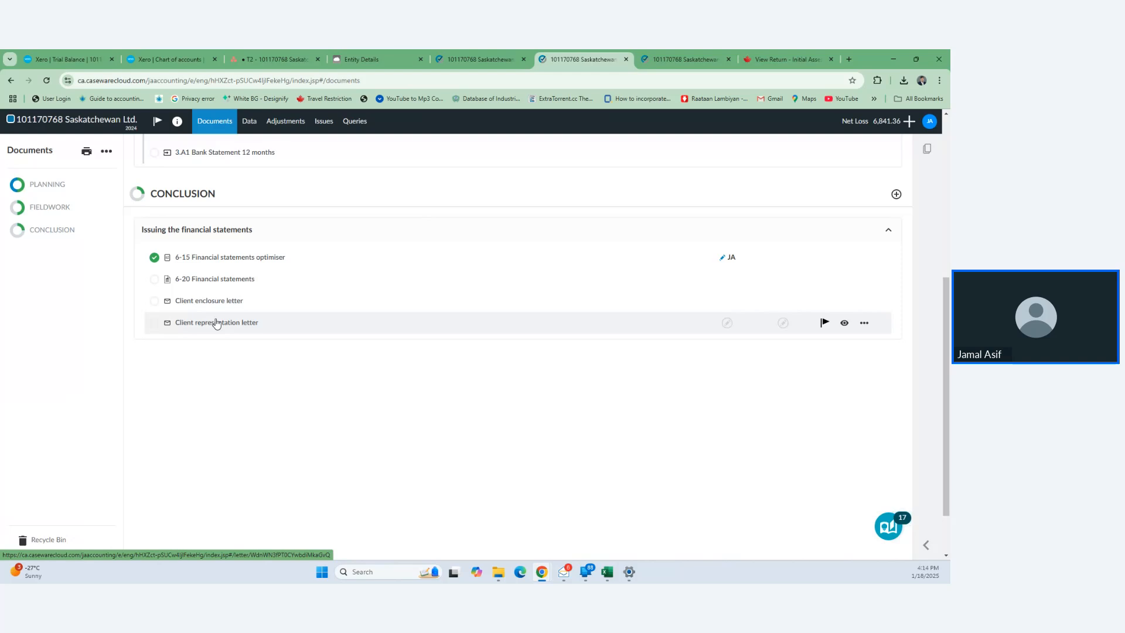
{"action": "right_click", "coordinate": [203, 302]}
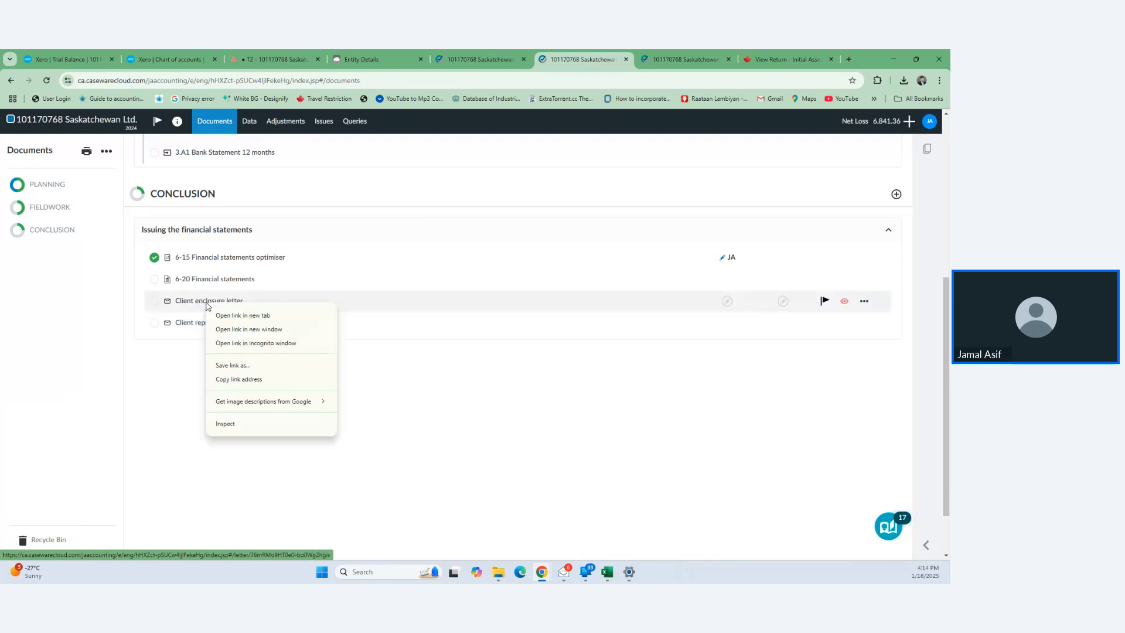
{"action": "left_click", "coordinate": [218, 312]}
{"action": "right_click", "coordinate": [218, 322]}
{"action": "left_click", "coordinate": [249, 330]}
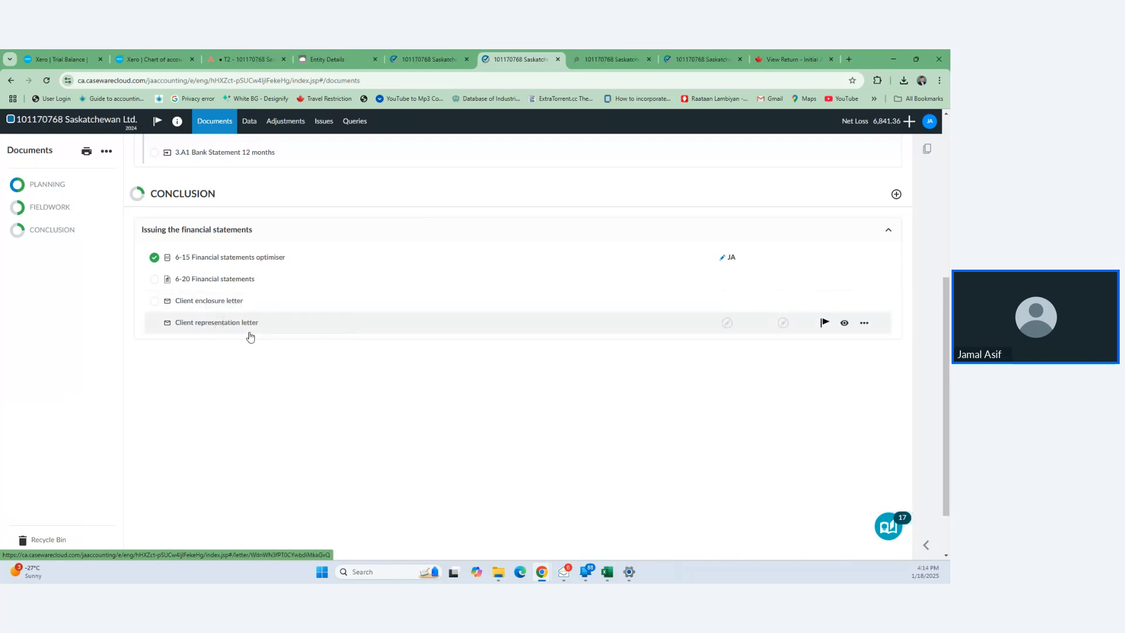
{"action": "left_click", "coordinate": [549, 58]}
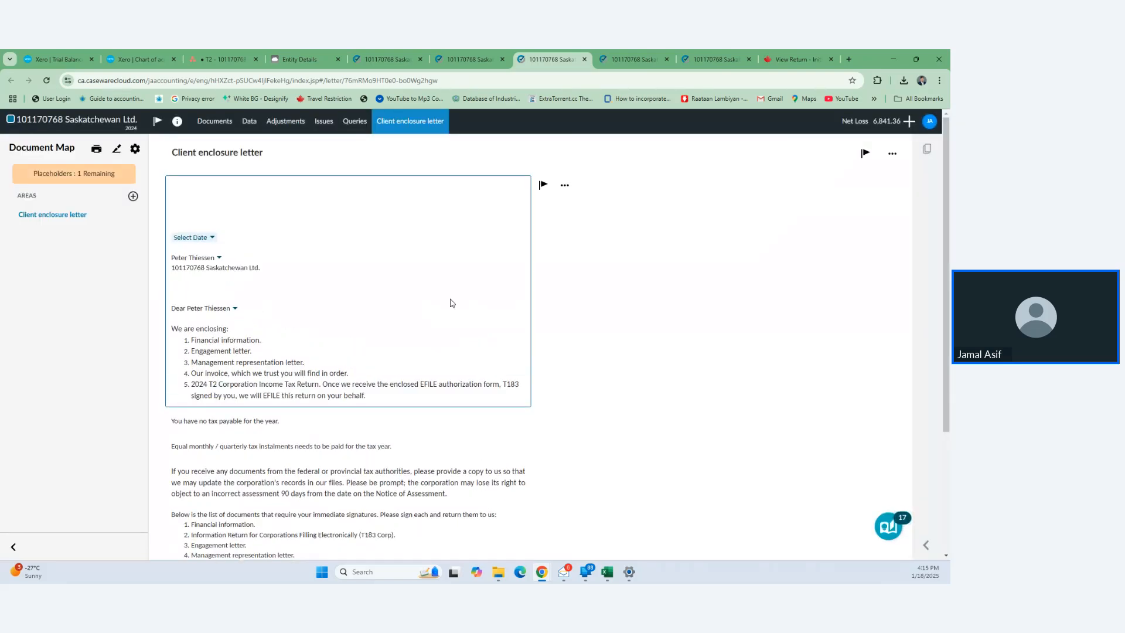
- Date the enclosure letter January 18, 2025 and address and greet the director contact
{"action": "left_click", "coordinate": [211, 238]}
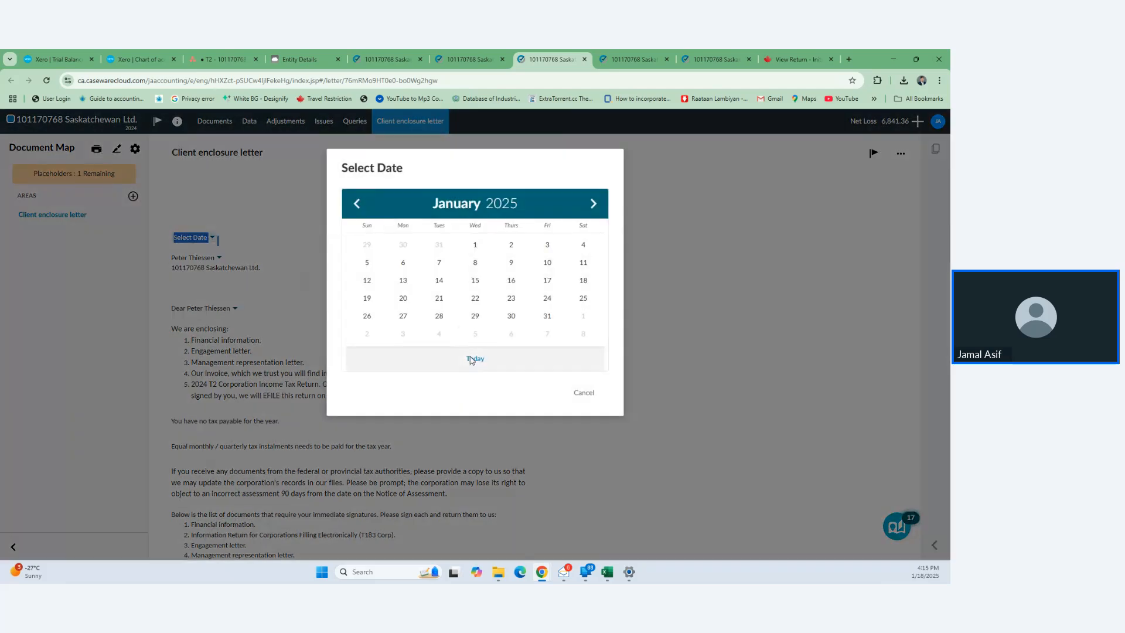
{"action": "left_click", "coordinate": [475, 357]}
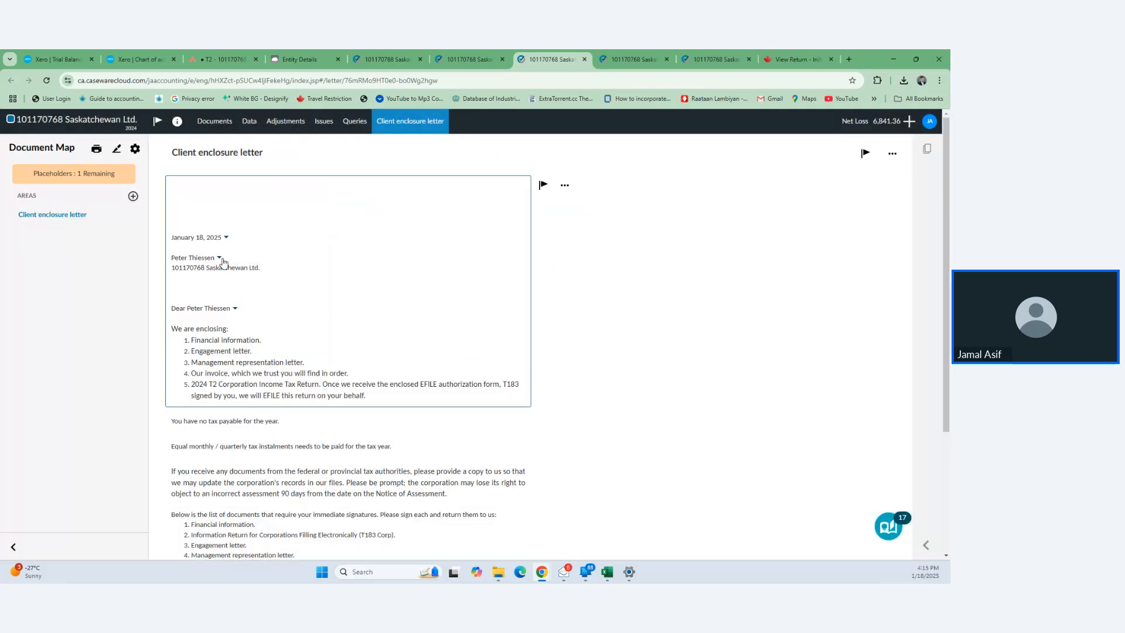
{"action": "left_click", "coordinate": [212, 259]}
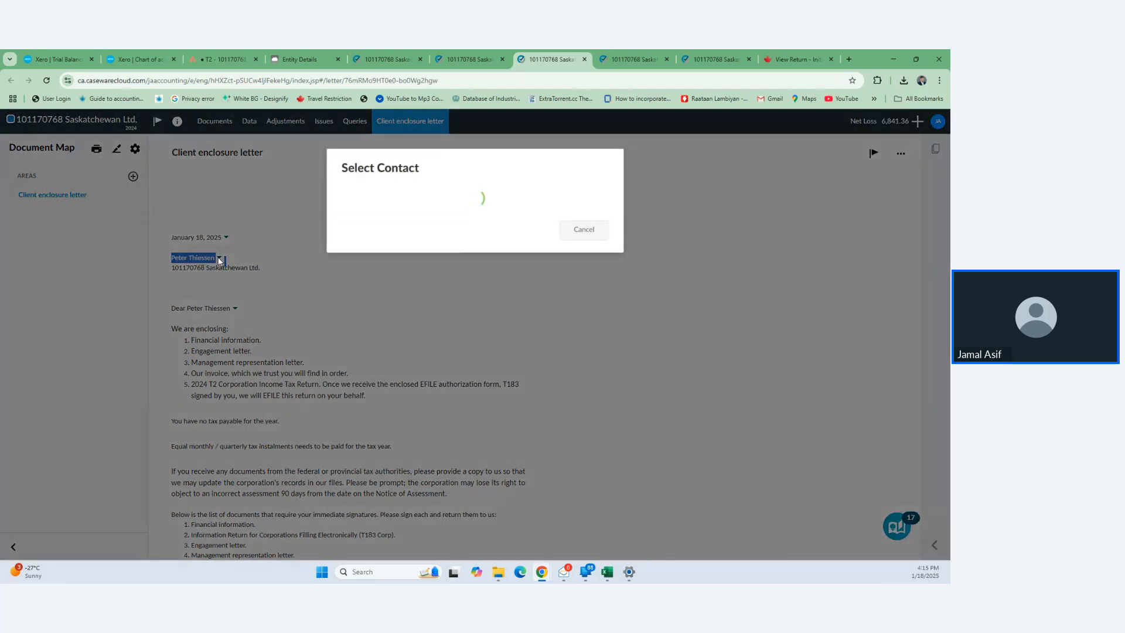
{"action": "left_click", "coordinate": [452, 199]}
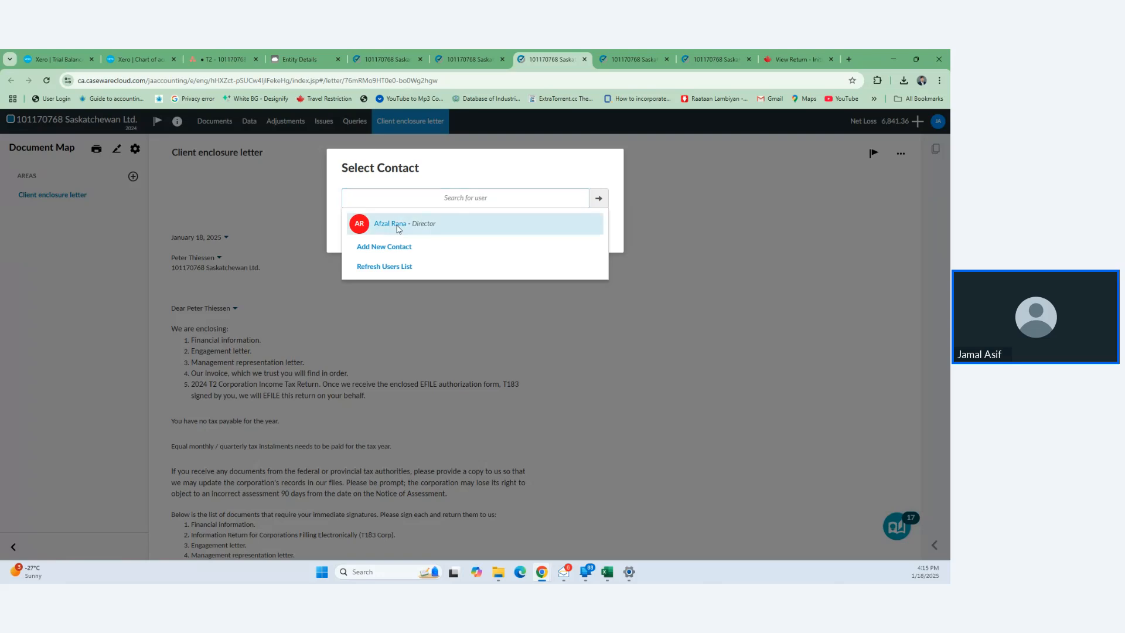
{"action": "left_click", "coordinate": [396, 225]}
{"action": "left_click", "coordinate": [235, 308]}
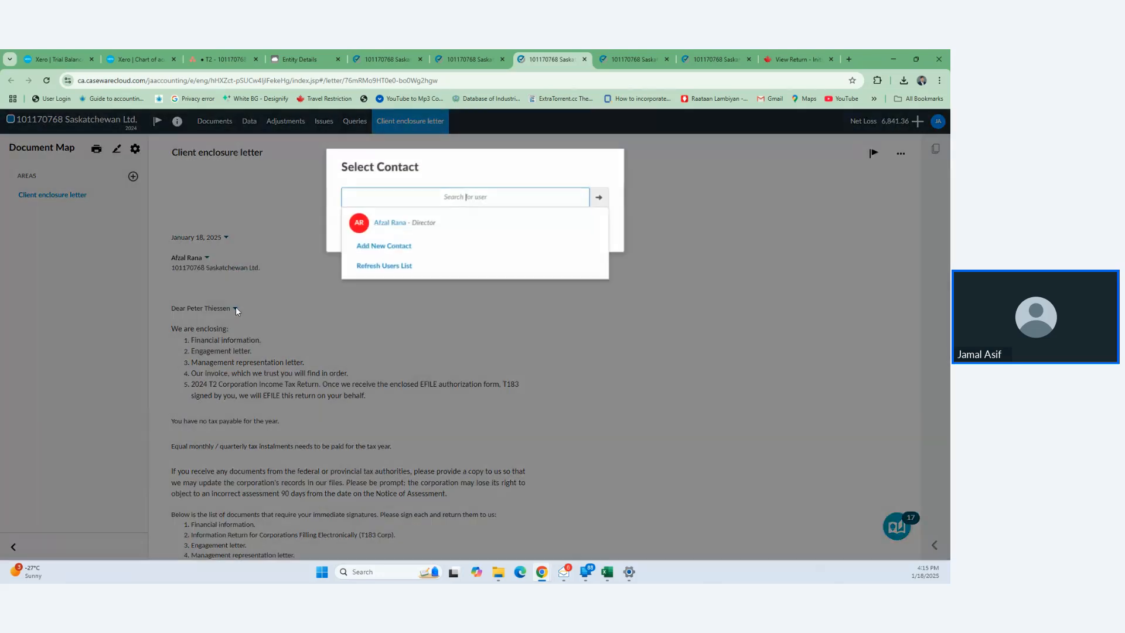
{"action": "left_click", "coordinate": [401, 232]}
- Exclude the tax instalments paragraph from the enclosure letter
{"action": "scroll", "coordinate": [370, 340], "scroll_direction": "down", "scroll_amount": 3}
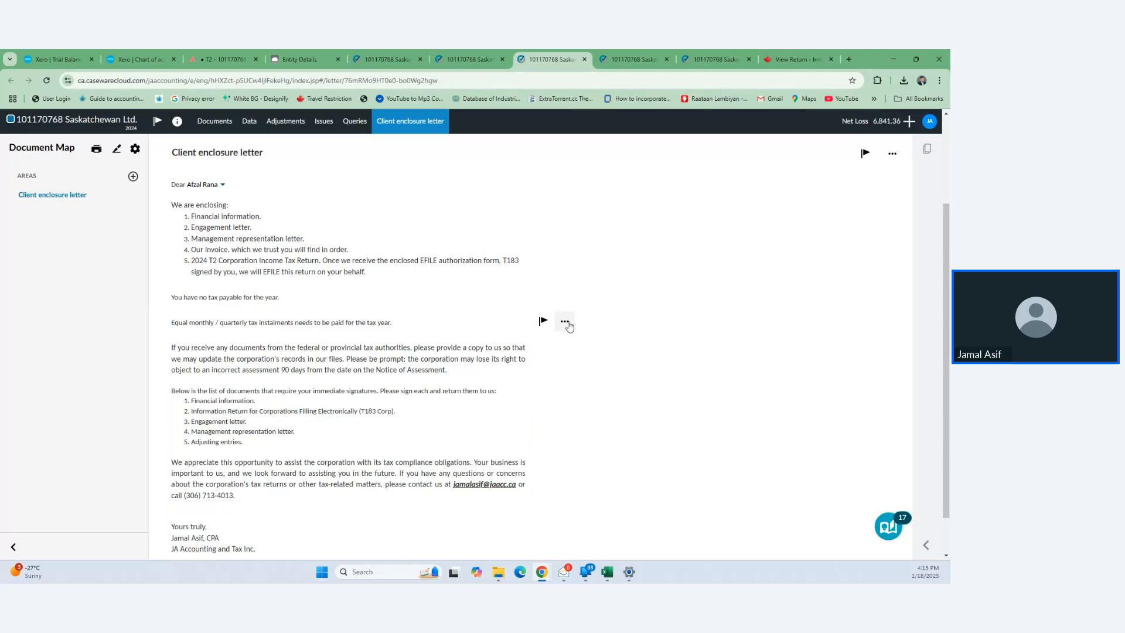
{"action": "left_click", "coordinate": [565, 322]}
{"action": "left_click", "coordinate": [536, 383]}
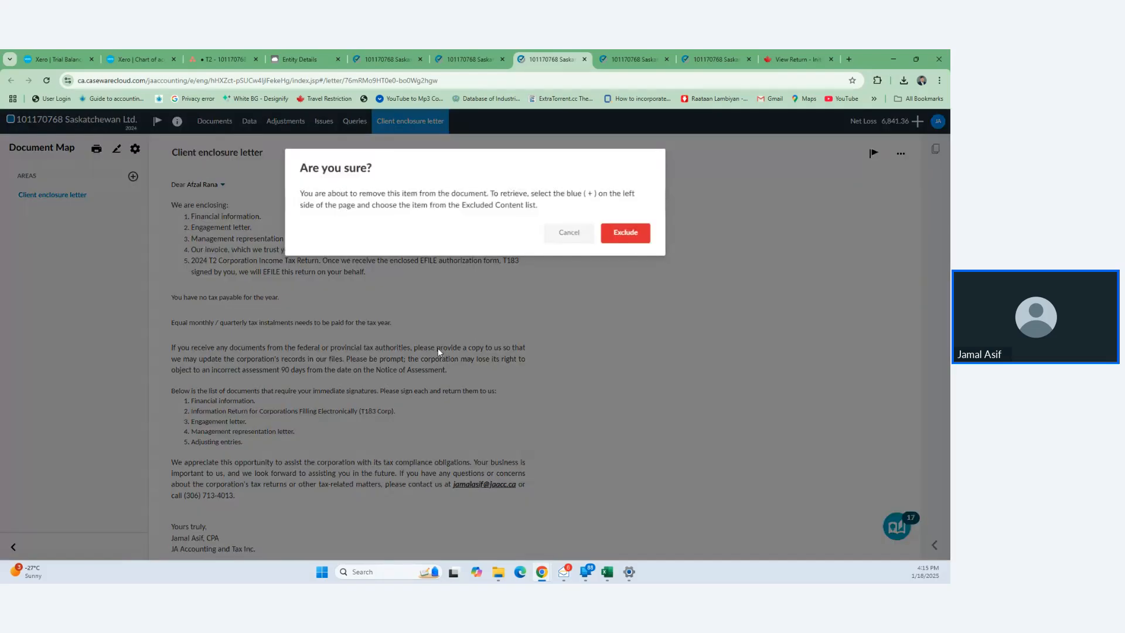
{"action": "left_click", "coordinate": [625, 233]}
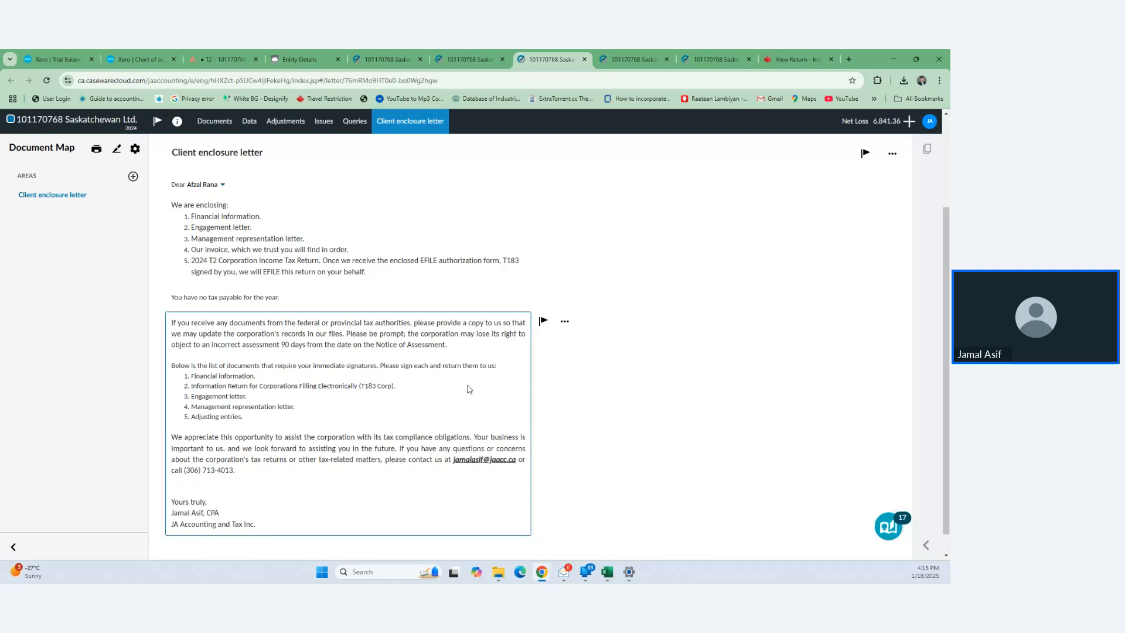
{"action": "scroll", "coordinate": [469, 389], "scroll_direction": "up", "scroll_amount": 2}
{"action": "scroll", "coordinate": [469, 389], "scroll_direction": "down", "scroll_amount": 2}
{"action": "scroll", "coordinate": [470, 389], "scroll_direction": "up", "scroll_amount": 2}
{"action": "scroll", "coordinate": [469, 389], "scroll_direction": "down", "scroll_amount": 3}
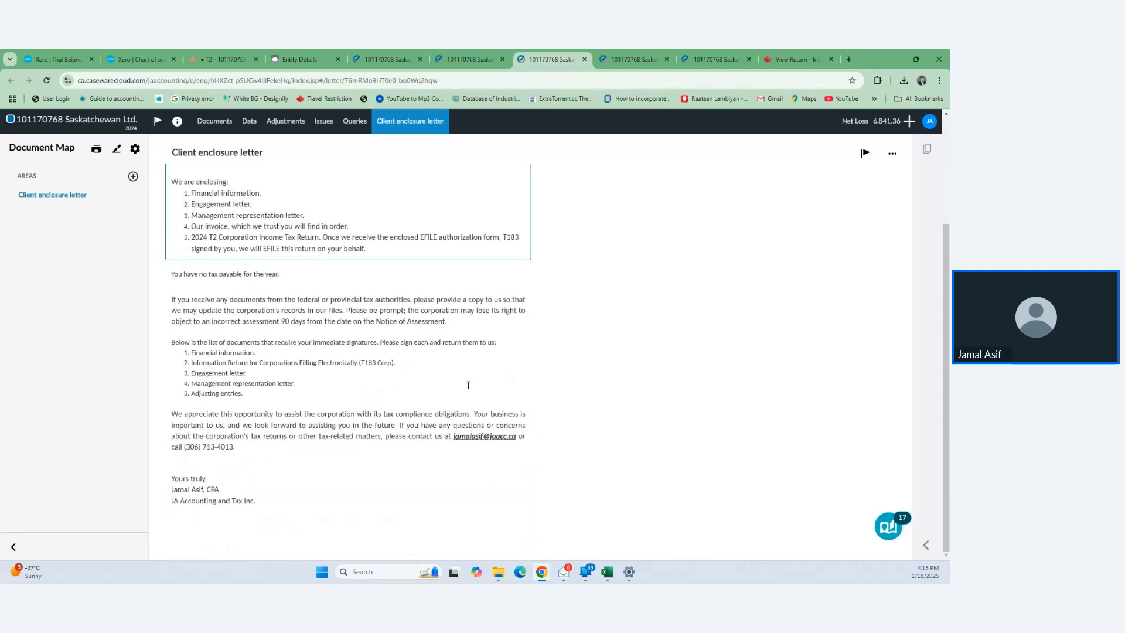
{"action": "scroll", "coordinate": [469, 389], "scroll_direction": "up", "scroll_amount": 3}
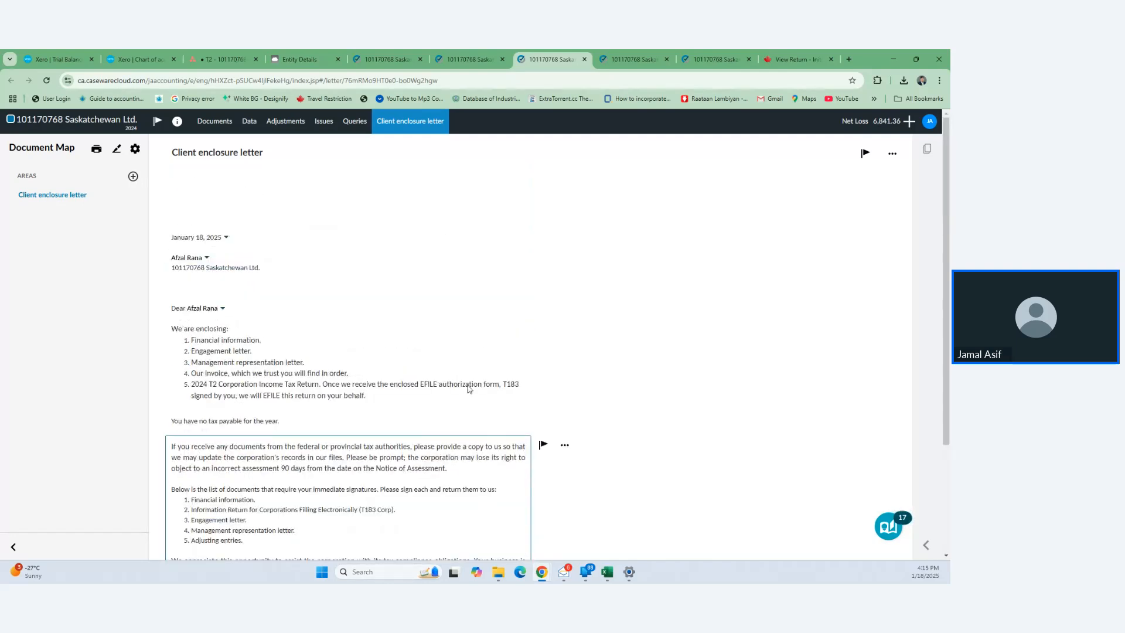
- Date the representation letter January 18, 2025 and turn off Keep Together on its body
{"action": "left_click", "coordinate": [584, 60]}
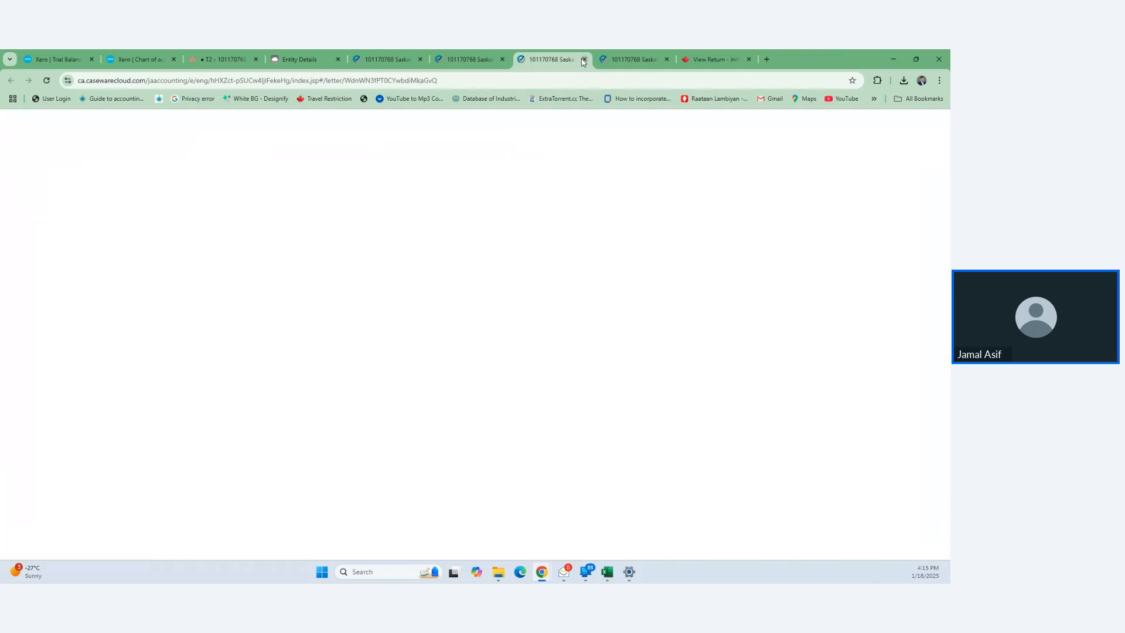
{"action": "left_click", "coordinate": [209, 246]}
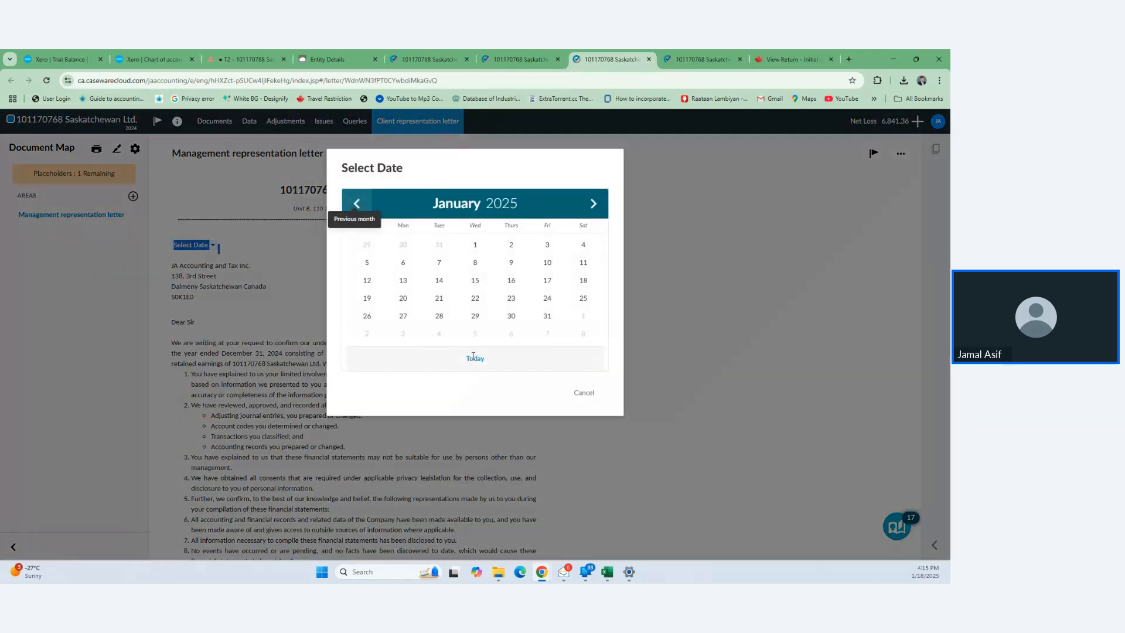
{"action": "left_click", "coordinate": [474, 358]}
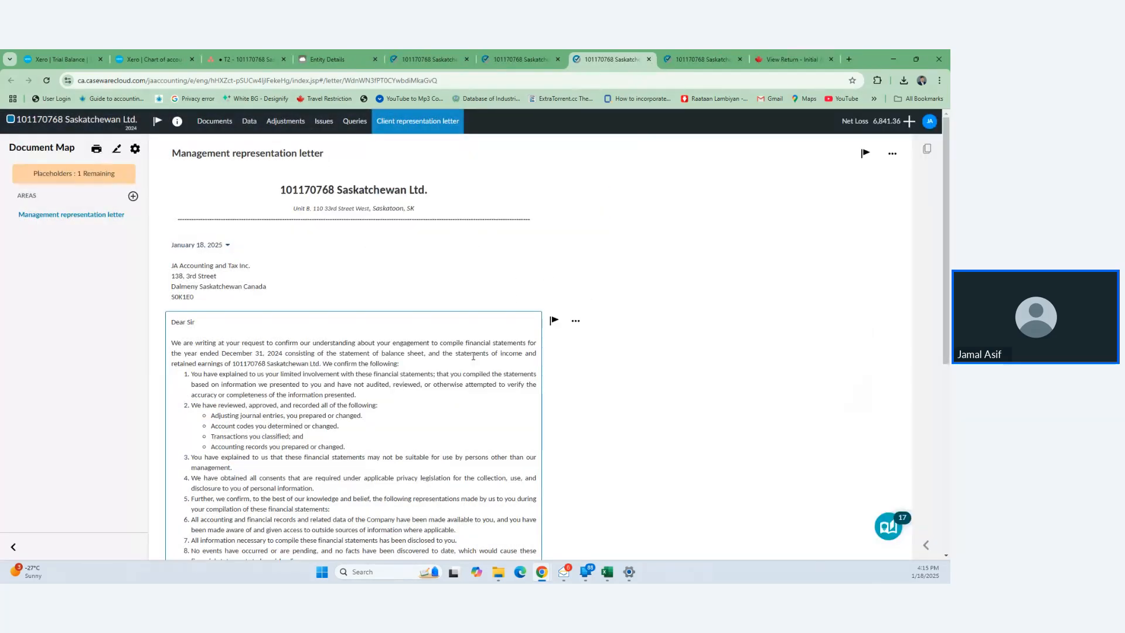
{"action": "left_click", "coordinate": [576, 321]}
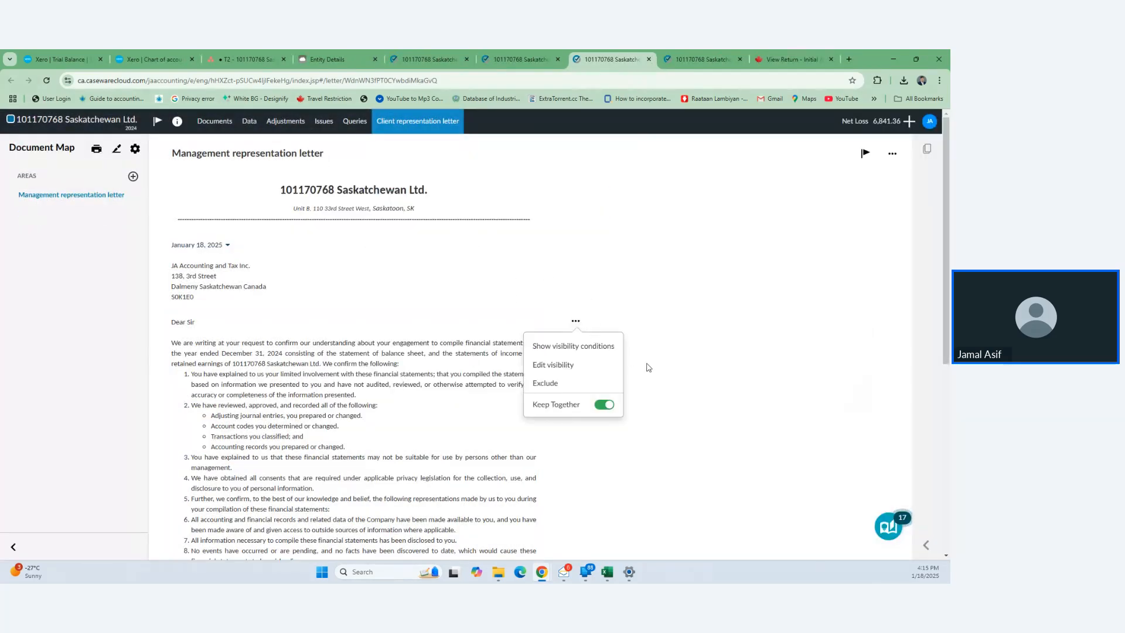
{"action": "left_click", "coordinate": [605, 405]}
- Make the client contact the representation letter's signatory
{"action": "scroll", "coordinate": [601, 445], "scroll_direction": "down", "scroll_amount": 2}
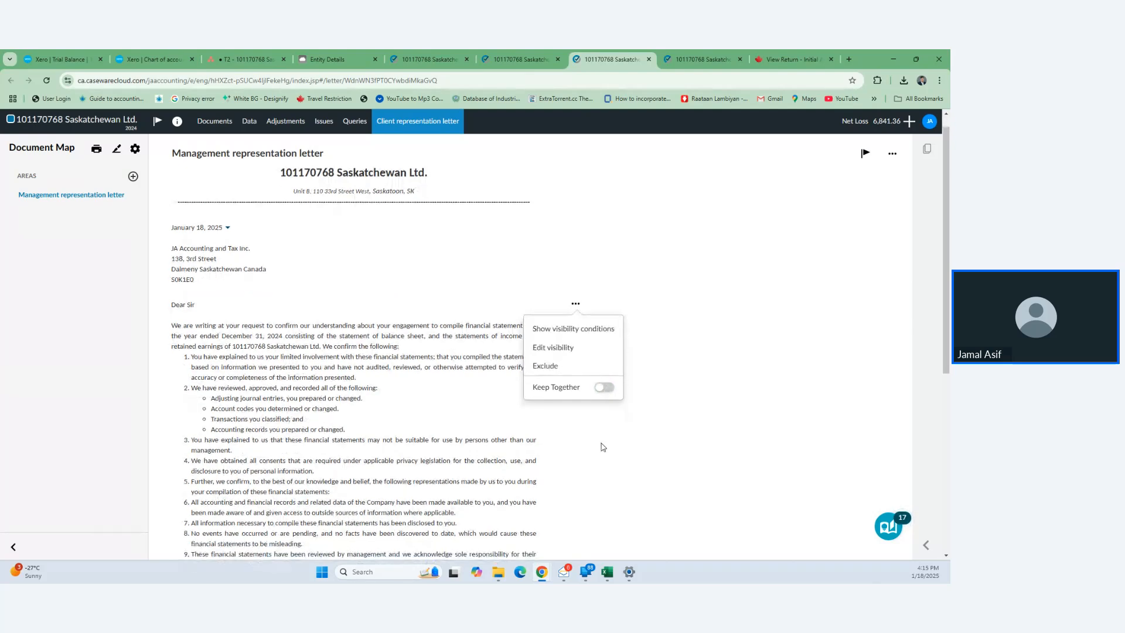
{"action": "scroll", "coordinate": [601, 447], "scroll_direction": "down", "scroll_amount": 5}
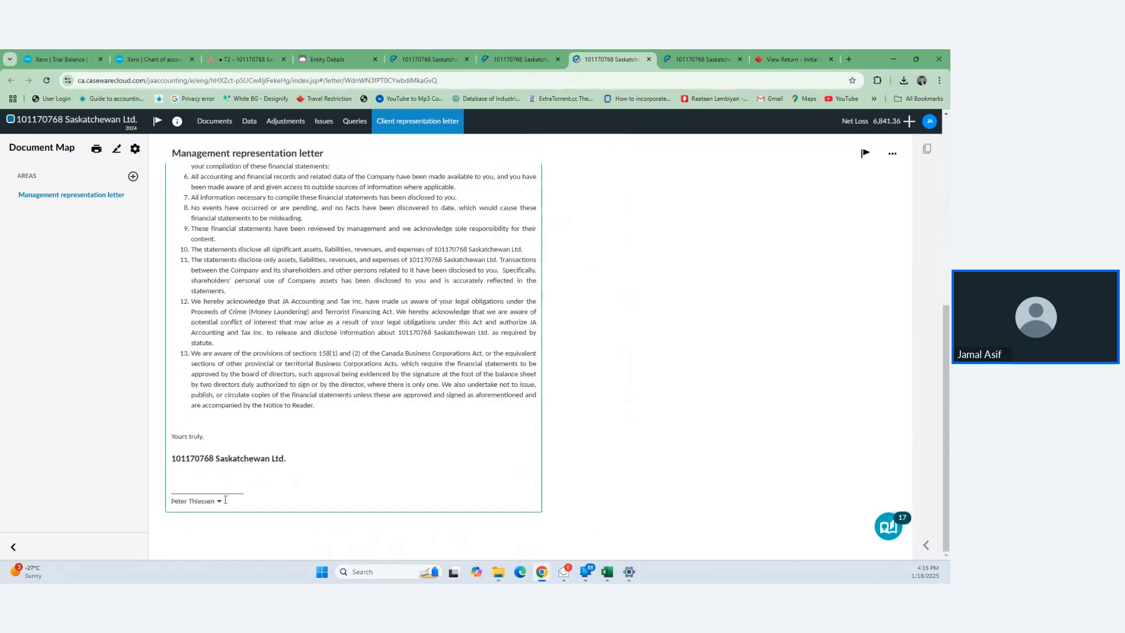
{"action": "left_click", "coordinate": [218, 504]}
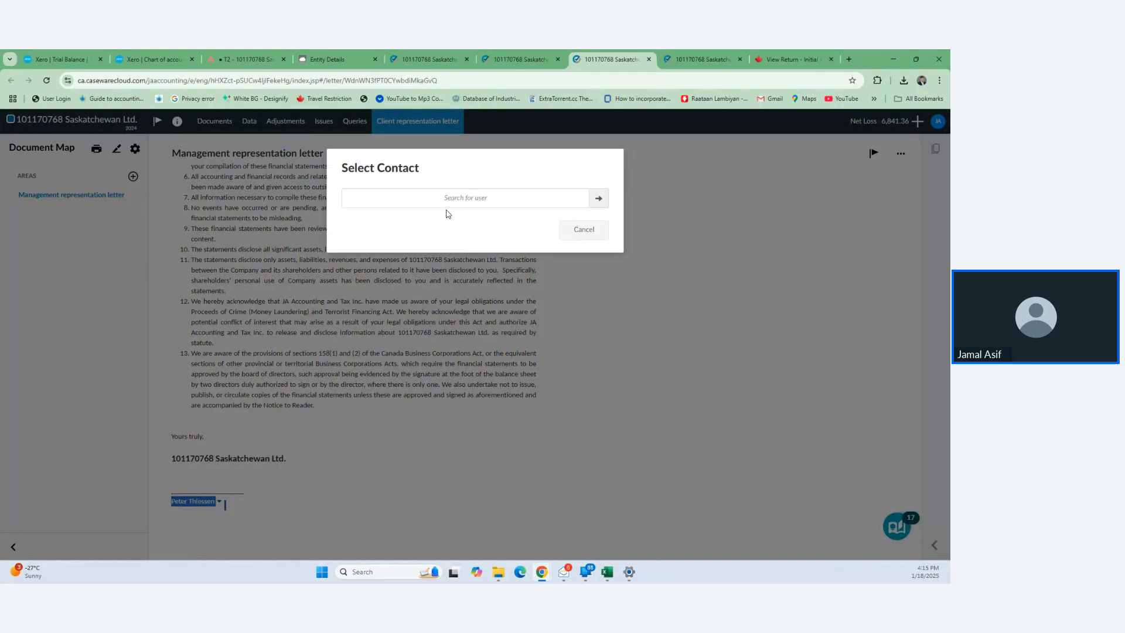
{"action": "left_click", "coordinate": [394, 229]}
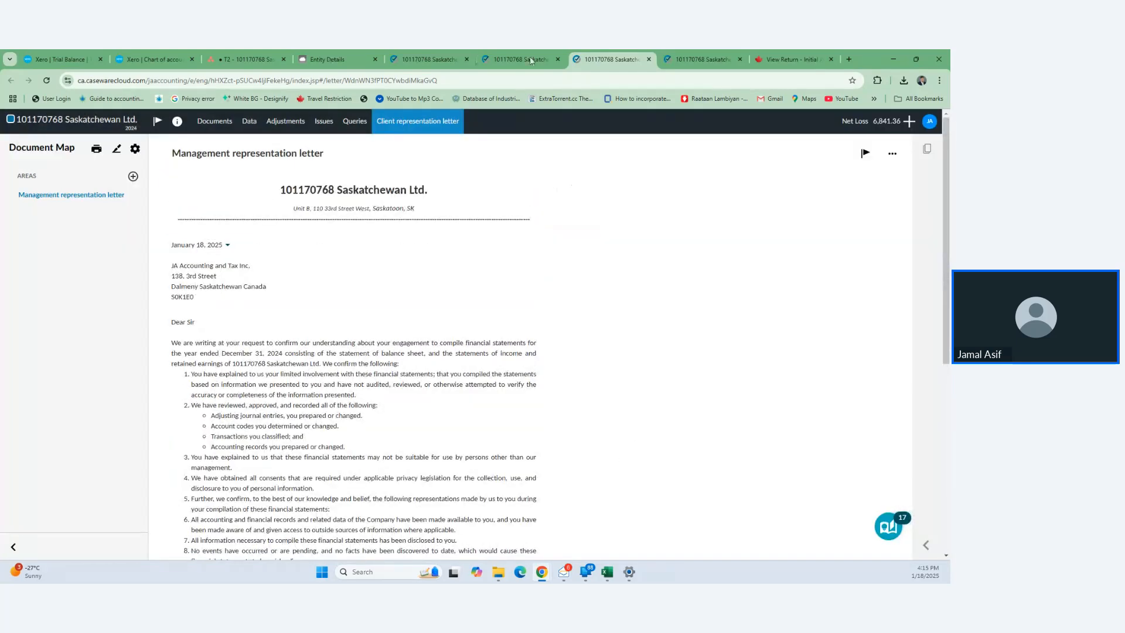
- Sign off both client letters as prepared in the Documents list
{"action": "left_click", "coordinate": [508, 60]}
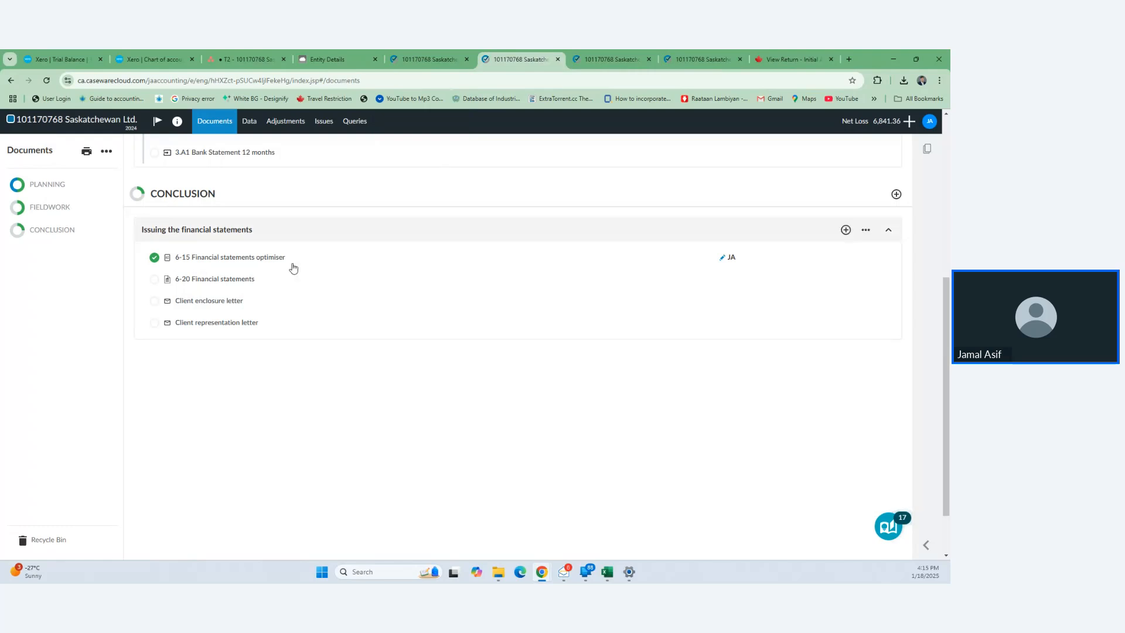
{"action": "mouse_move", "coordinate": [727, 302]}
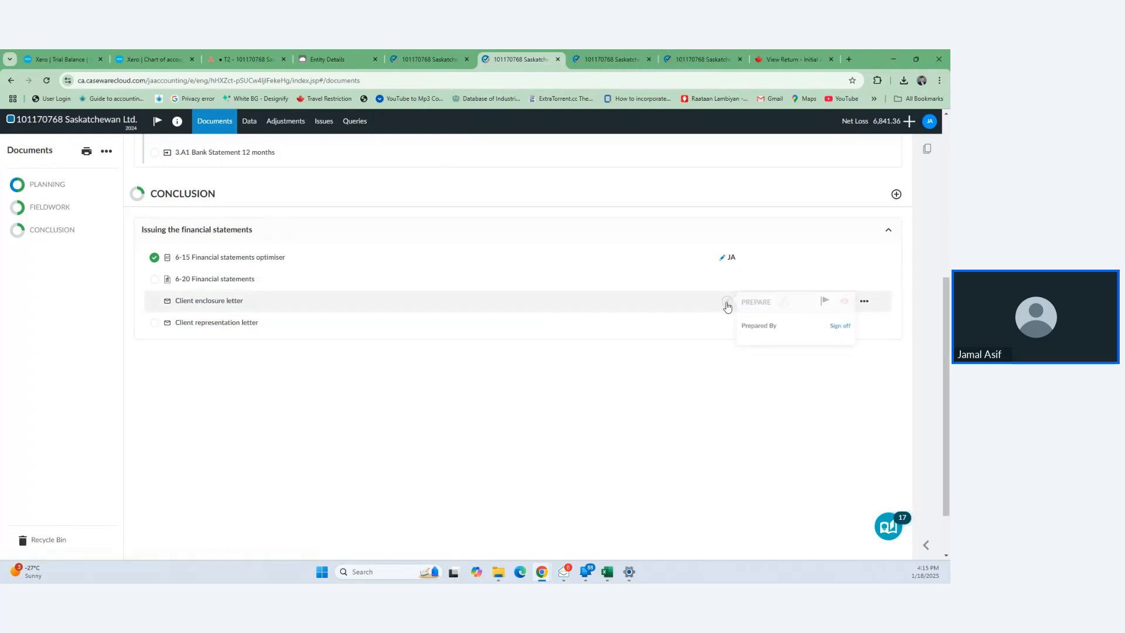
{"action": "left_click", "coordinate": [833, 326]}
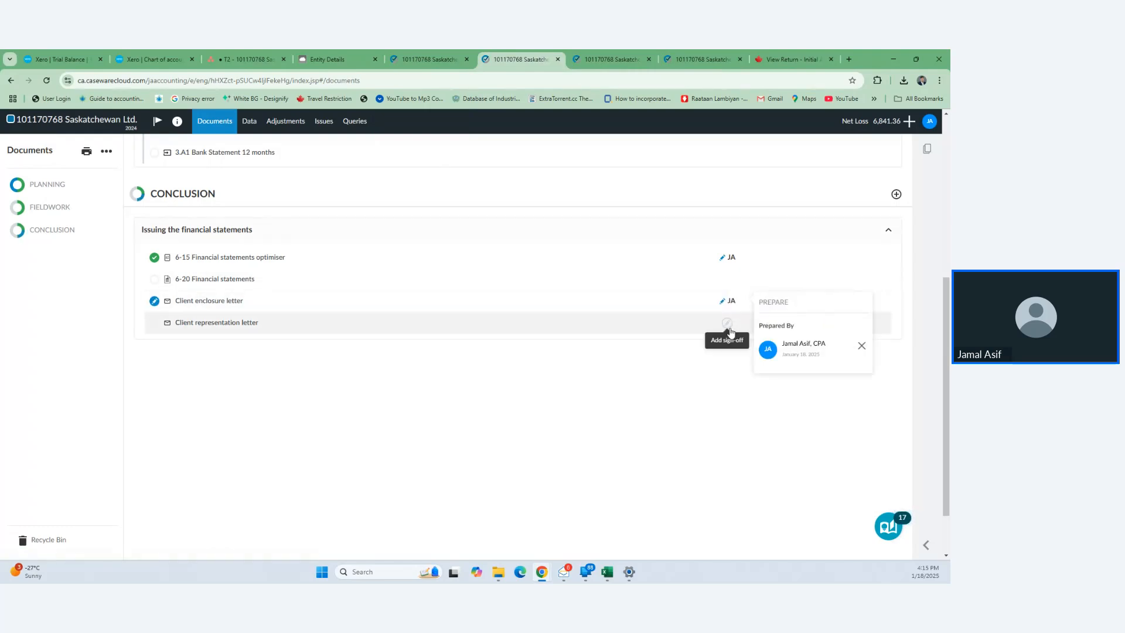
{"action": "mouse_move", "coordinate": [727, 324]}
{"action": "left_click", "coordinate": [837, 348]}
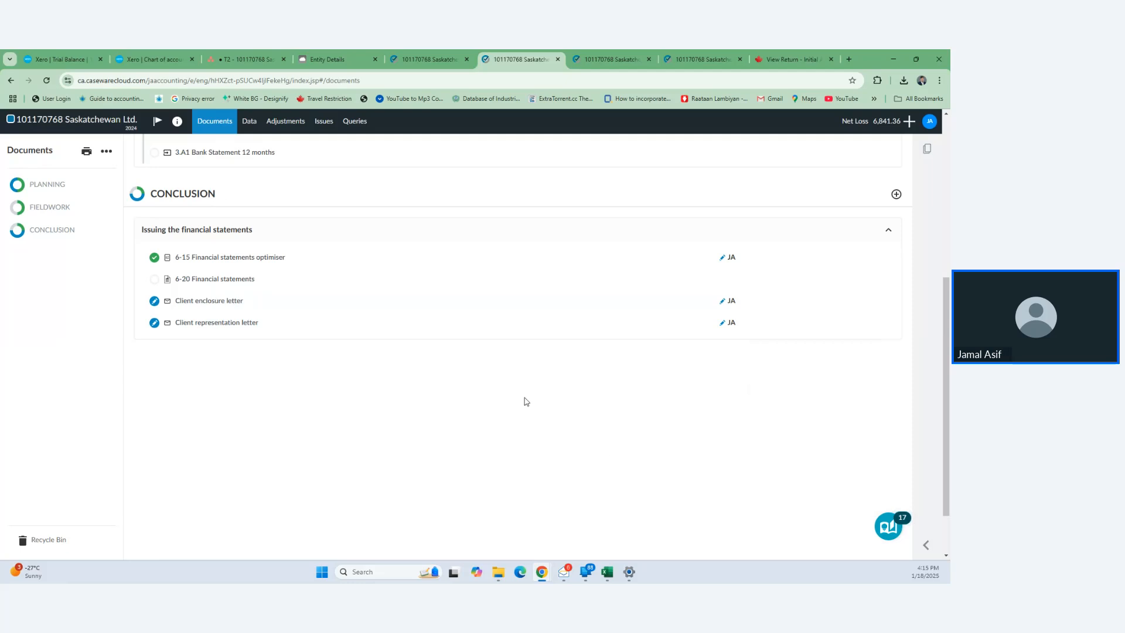
- Sign off the client enclosure and representation letters as reviewed
{"action": "mouse_move", "coordinate": [780, 302]}
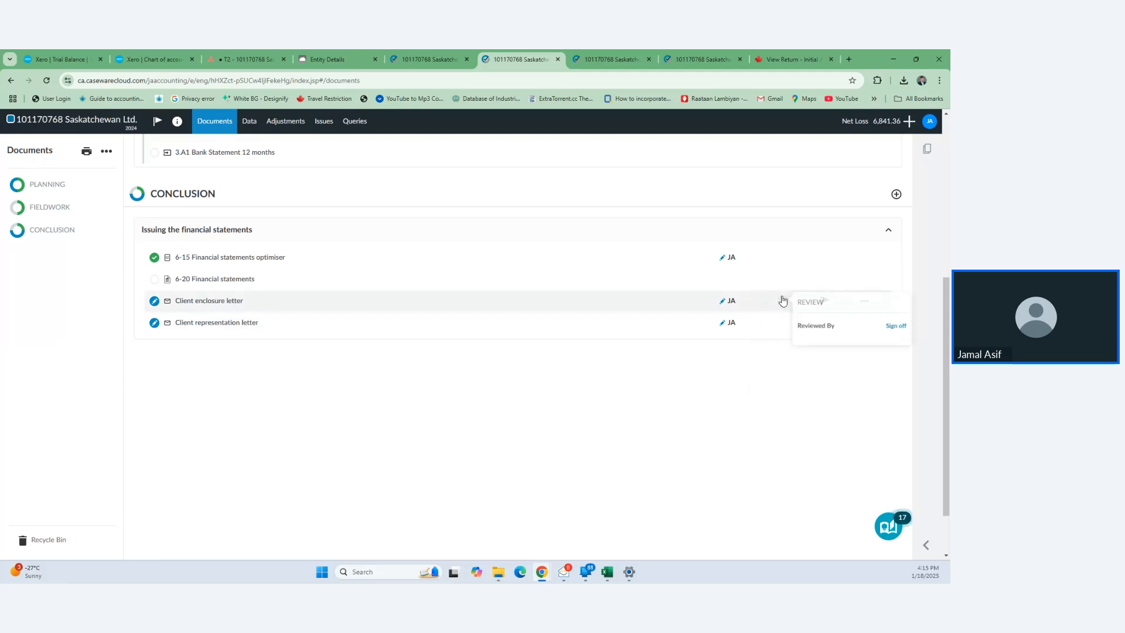
{"action": "left_click", "coordinate": [895, 327]}
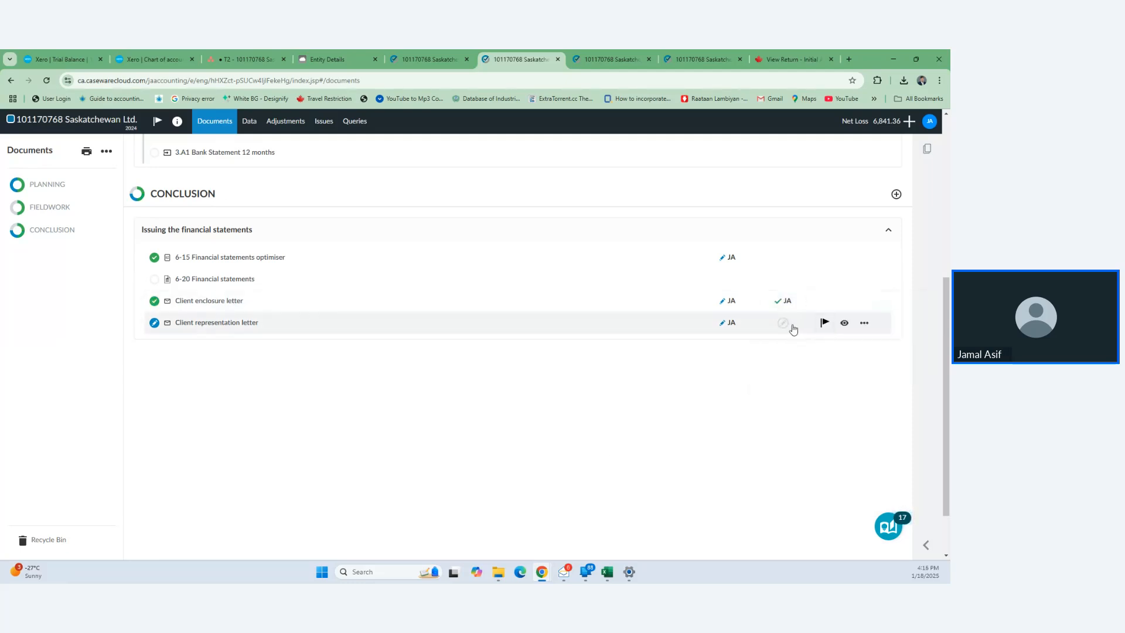
{"action": "mouse_move", "coordinate": [788, 328]}
{"action": "left_click", "coordinate": [895, 348]}
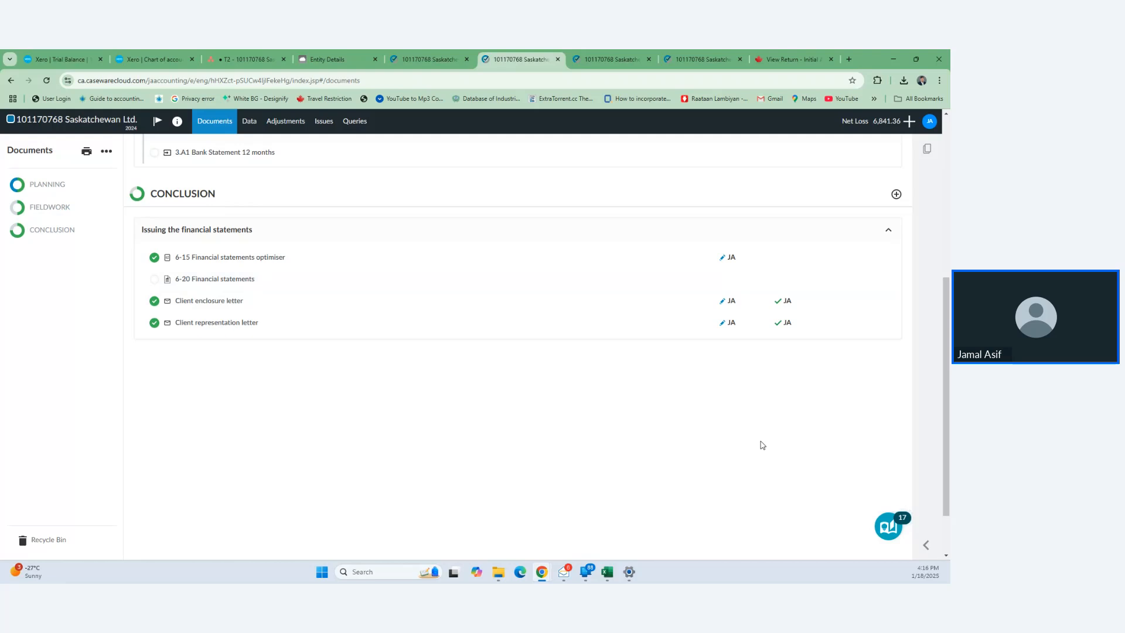
{"action": "scroll", "coordinate": [762, 445], "scroll_direction": "down", "scroll_amount": 1}
{"action": "scroll", "coordinate": [762, 445], "scroll_direction": "up", "scroll_amount": 4}
{"action": "scroll", "coordinate": [762, 445], "scroll_direction": "down", "scroll_amount": 2}
{"action": "scroll", "coordinate": [762, 446], "scroll_direction": "up", "scroll_amount": 3}
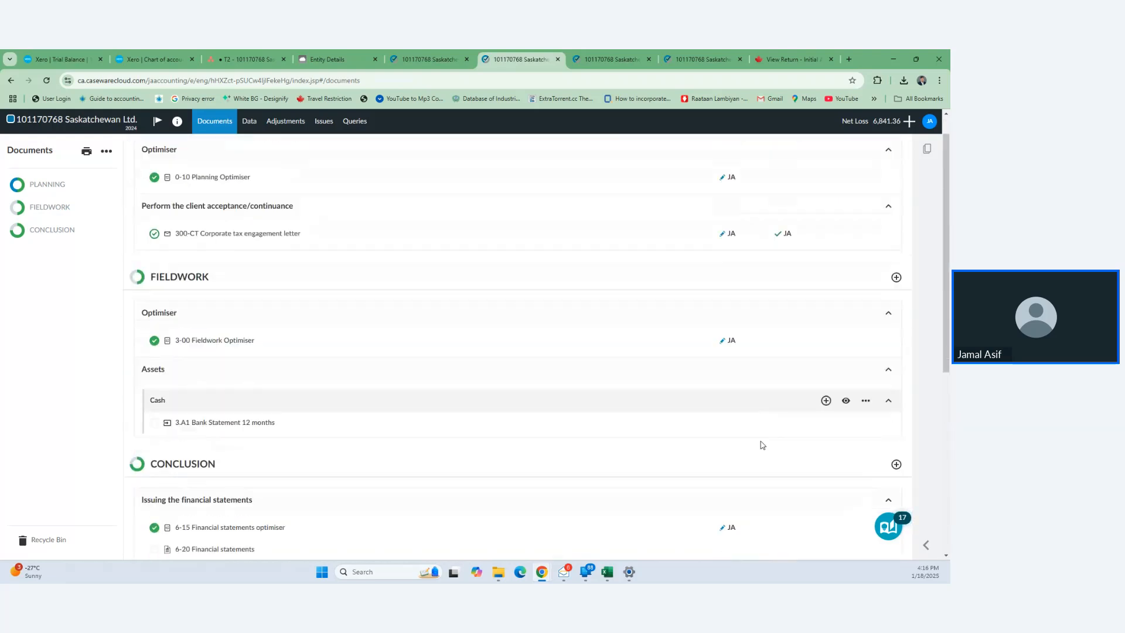
{"action": "scroll", "coordinate": [762, 445], "scroll_direction": "up", "scroll_amount": 1}
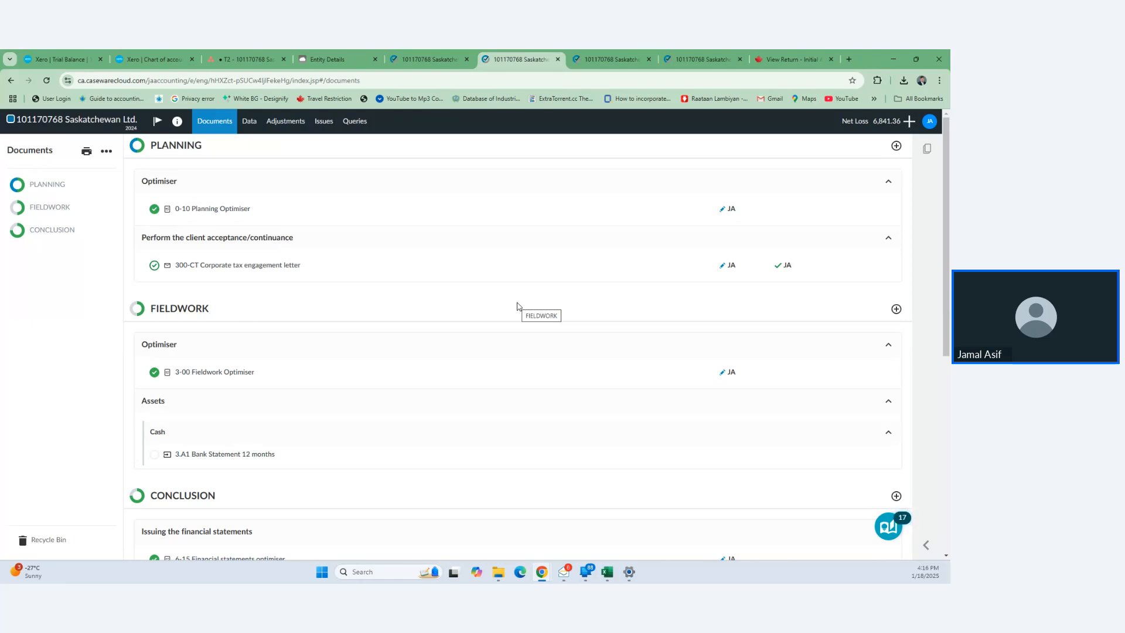
{"action": "scroll", "coordinate": [272, 346], "scroll_direction": "down", "scroll_amount": 2}
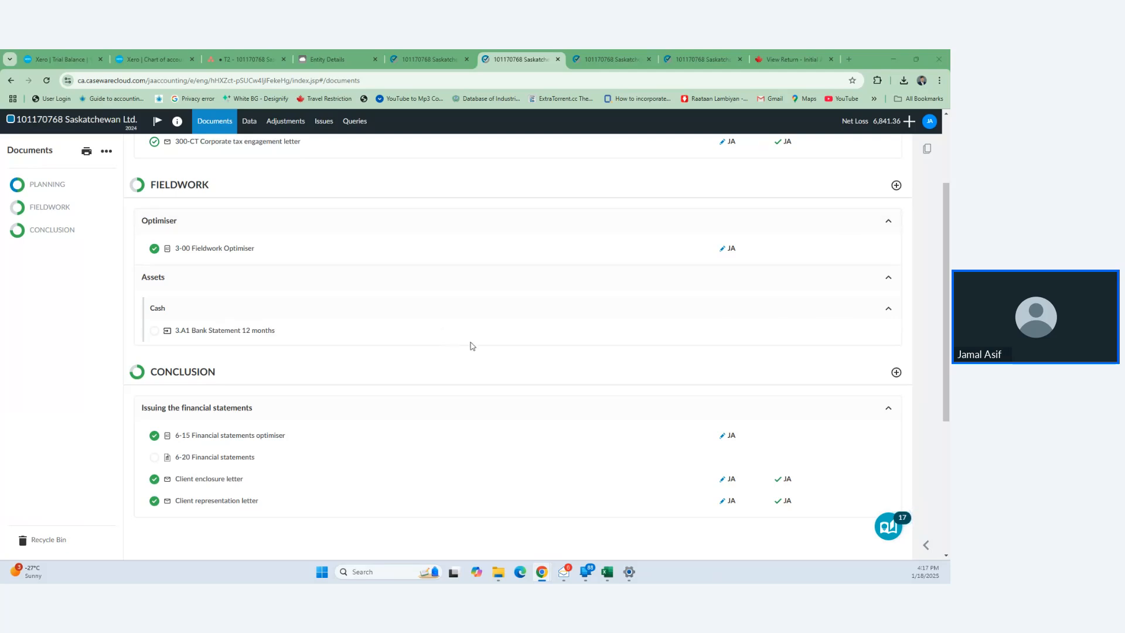
{"action": "scroll", "coordinate": [472, 346], "scroll_direction": "down", "scroll_amount": 3}
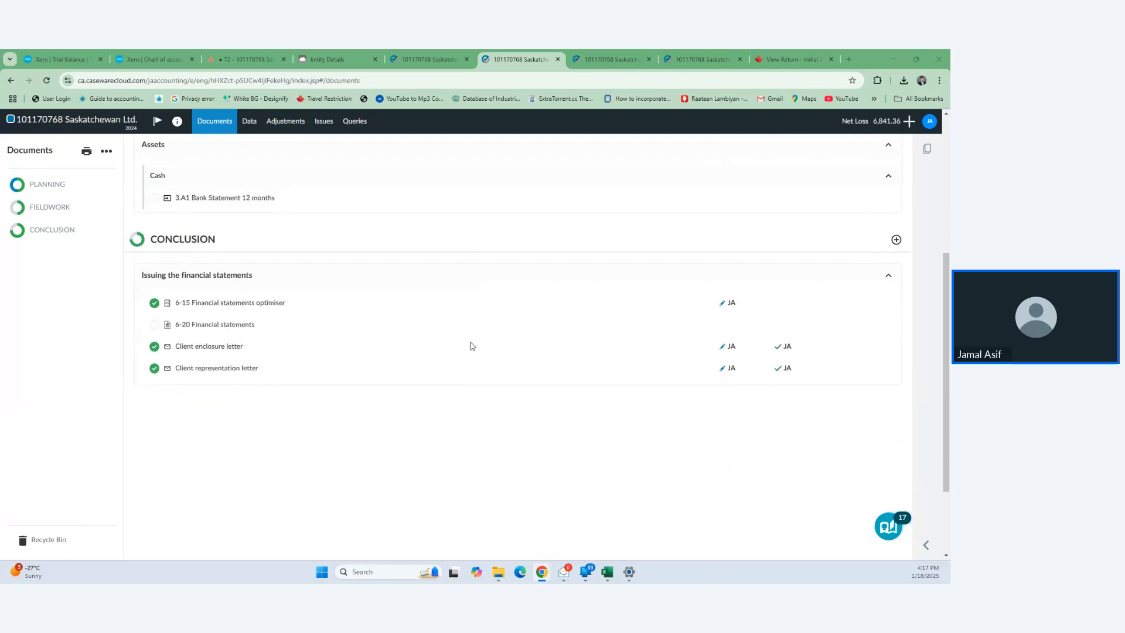
{"action": "scroll", "coordinate": [472, 345], "scroll_direction": "up", "scroll_amount": 3}
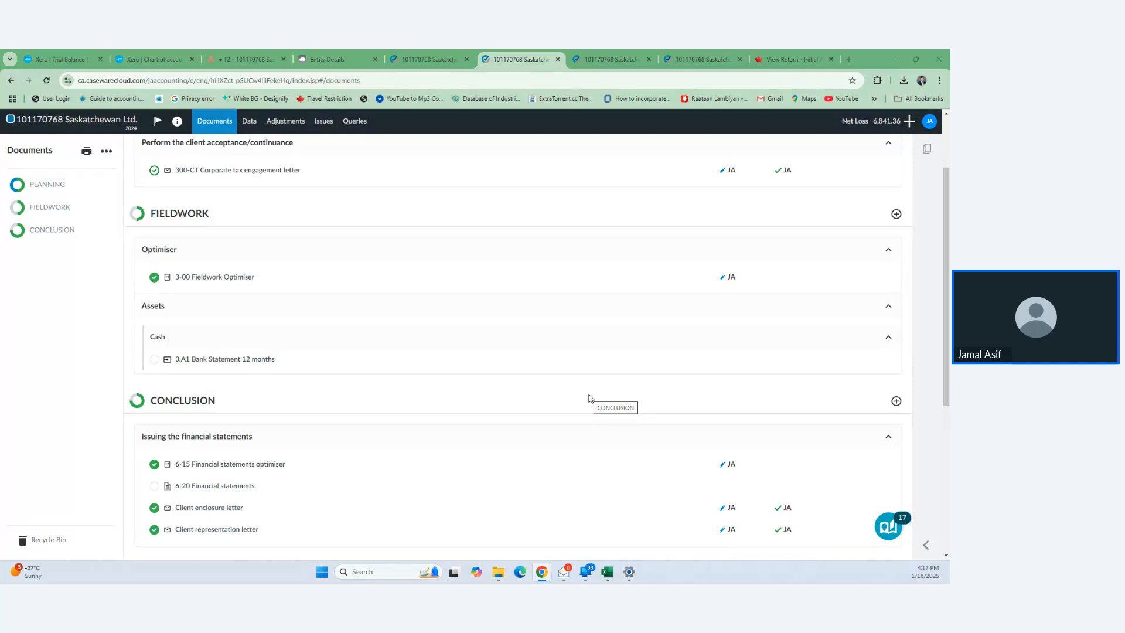
{"action": "scroll", "coordinate": [589, 399], "scroll_direction": "down", "scroll_amount": 2}
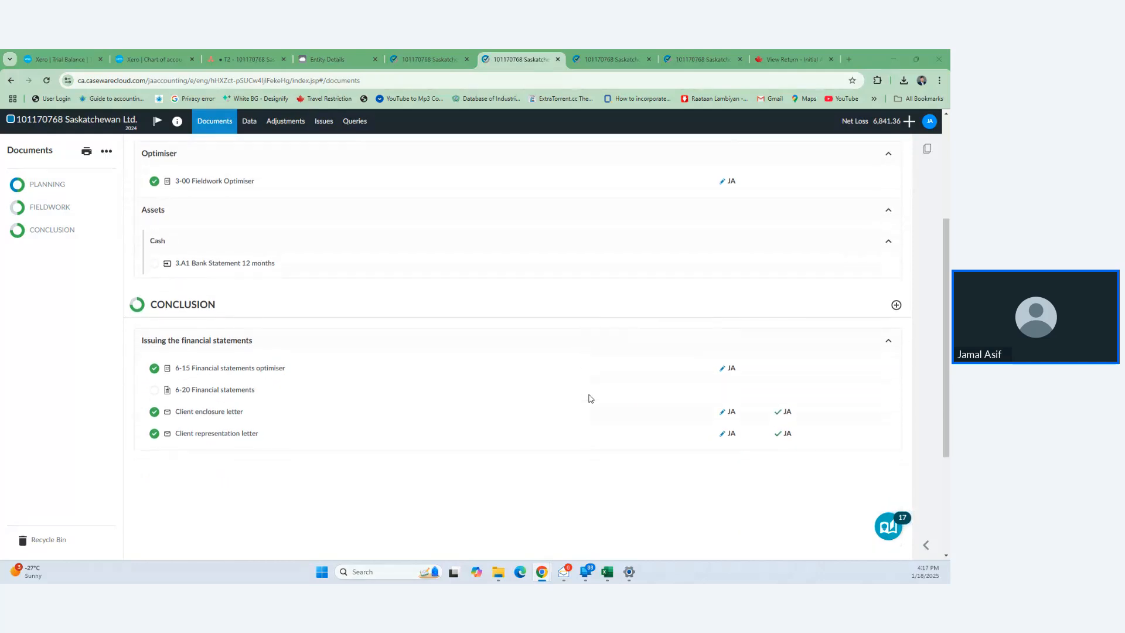